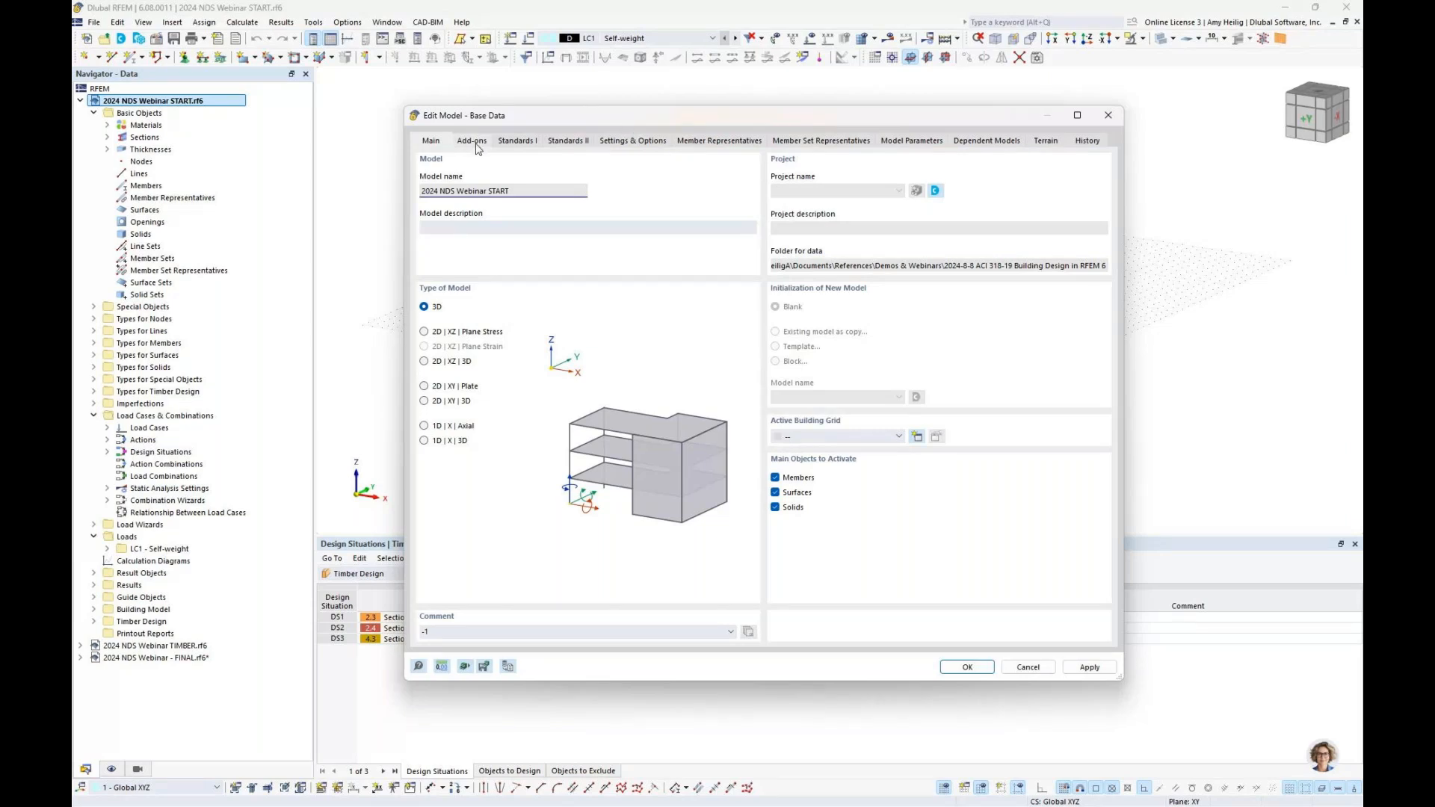
Review the model's base data: active add-ons, the ASCE 7 | Wood and NDS 2024 standards, and the combination wizard's partial factors.
left_click(473, 141)
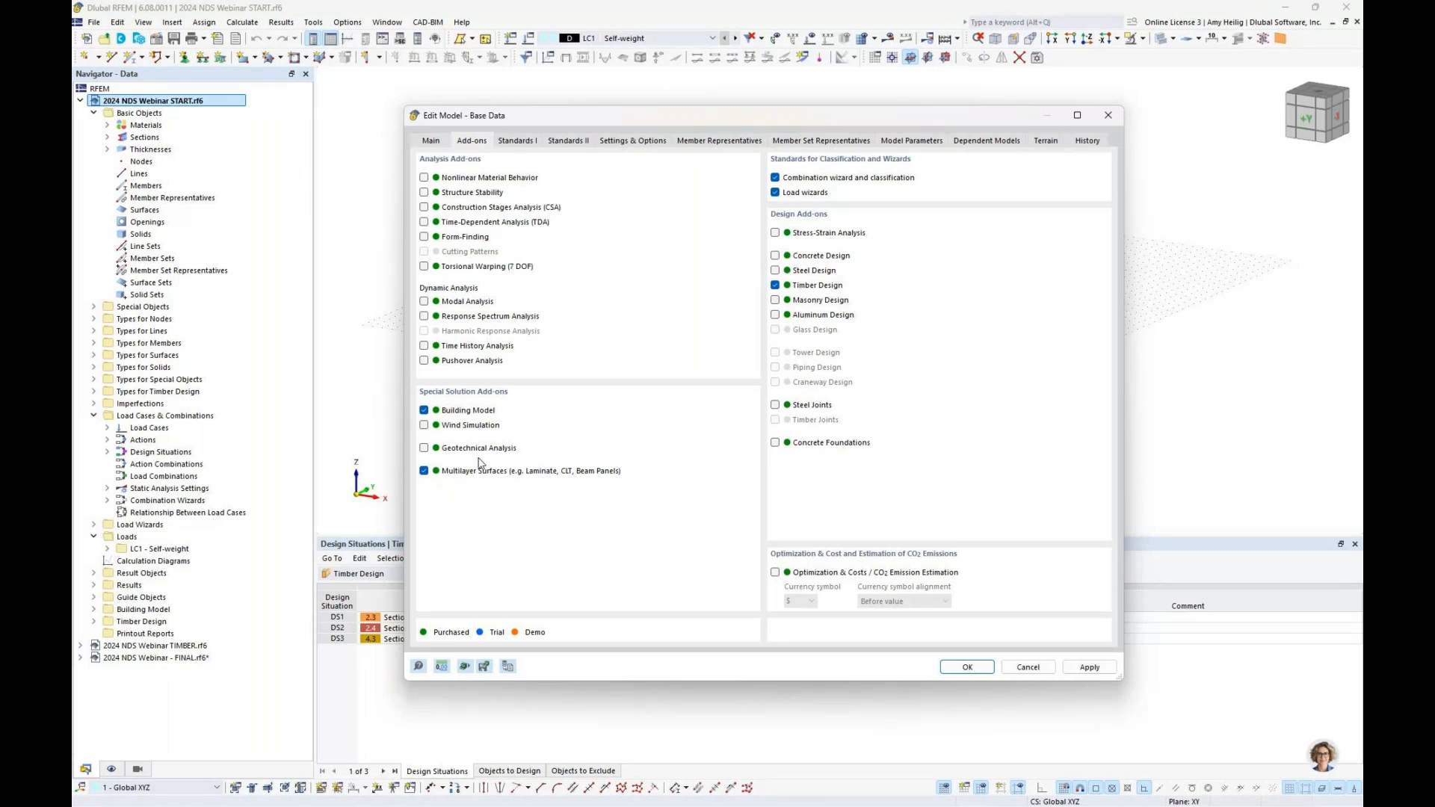
left_click(519, 141)
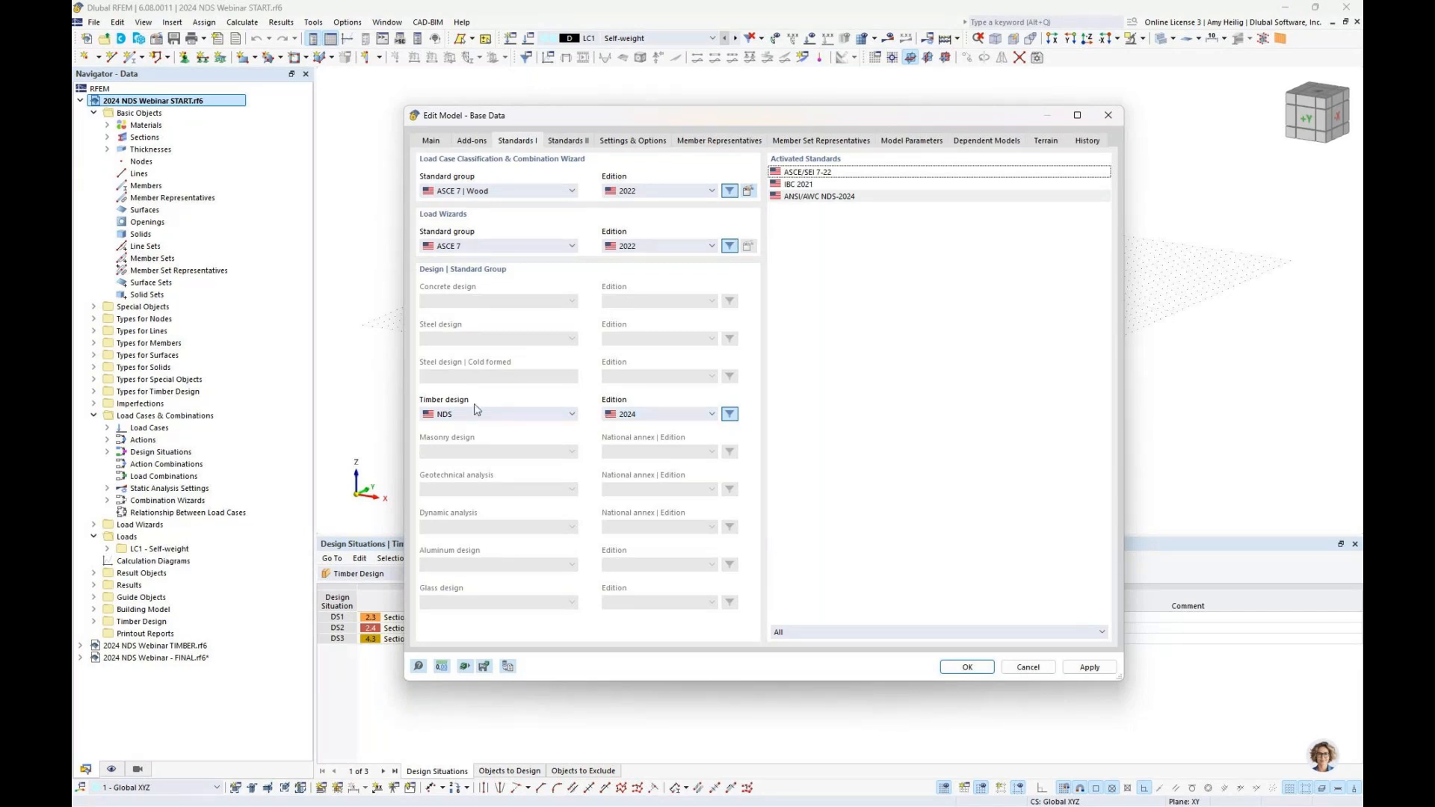
left_click(506, 192)
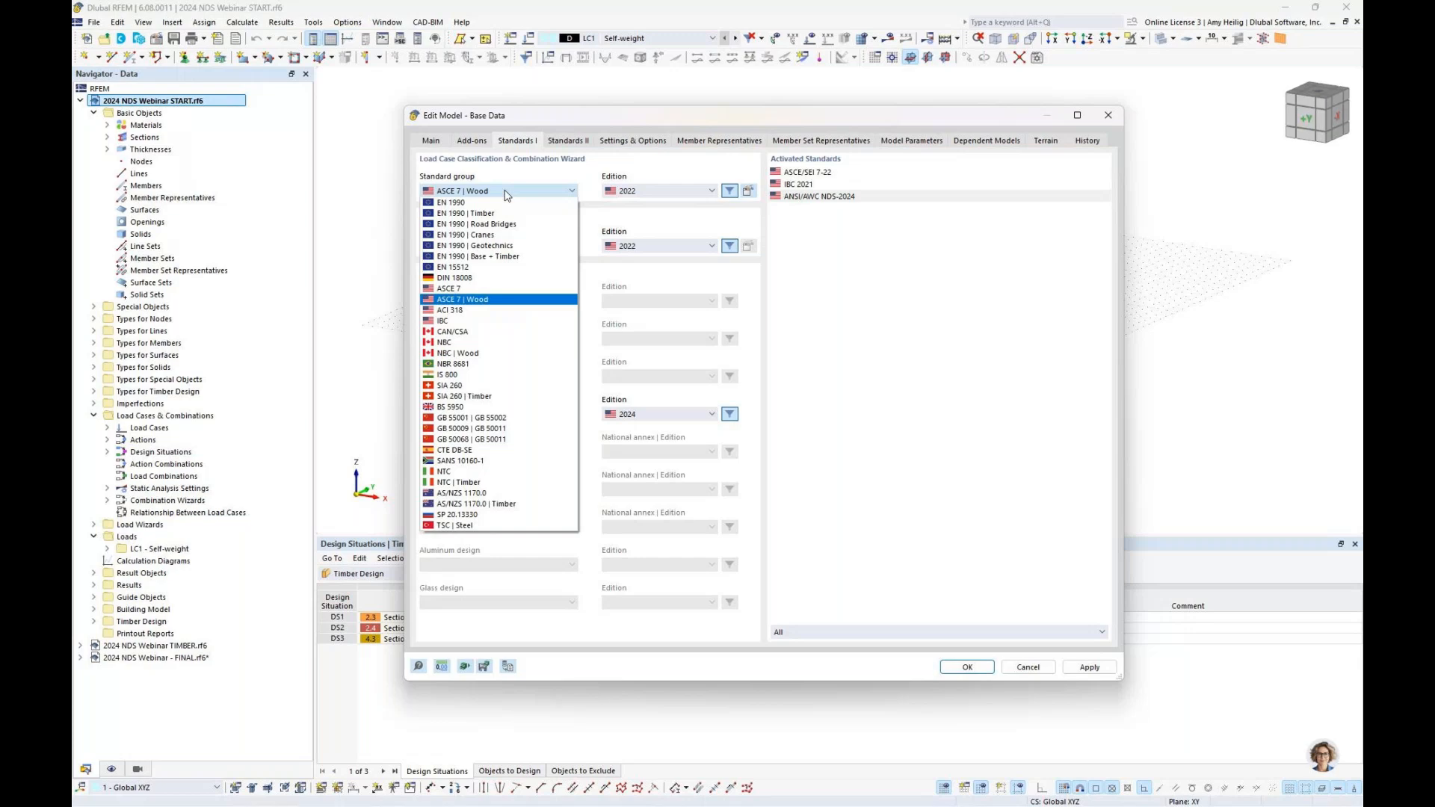
left_click(491, 301)
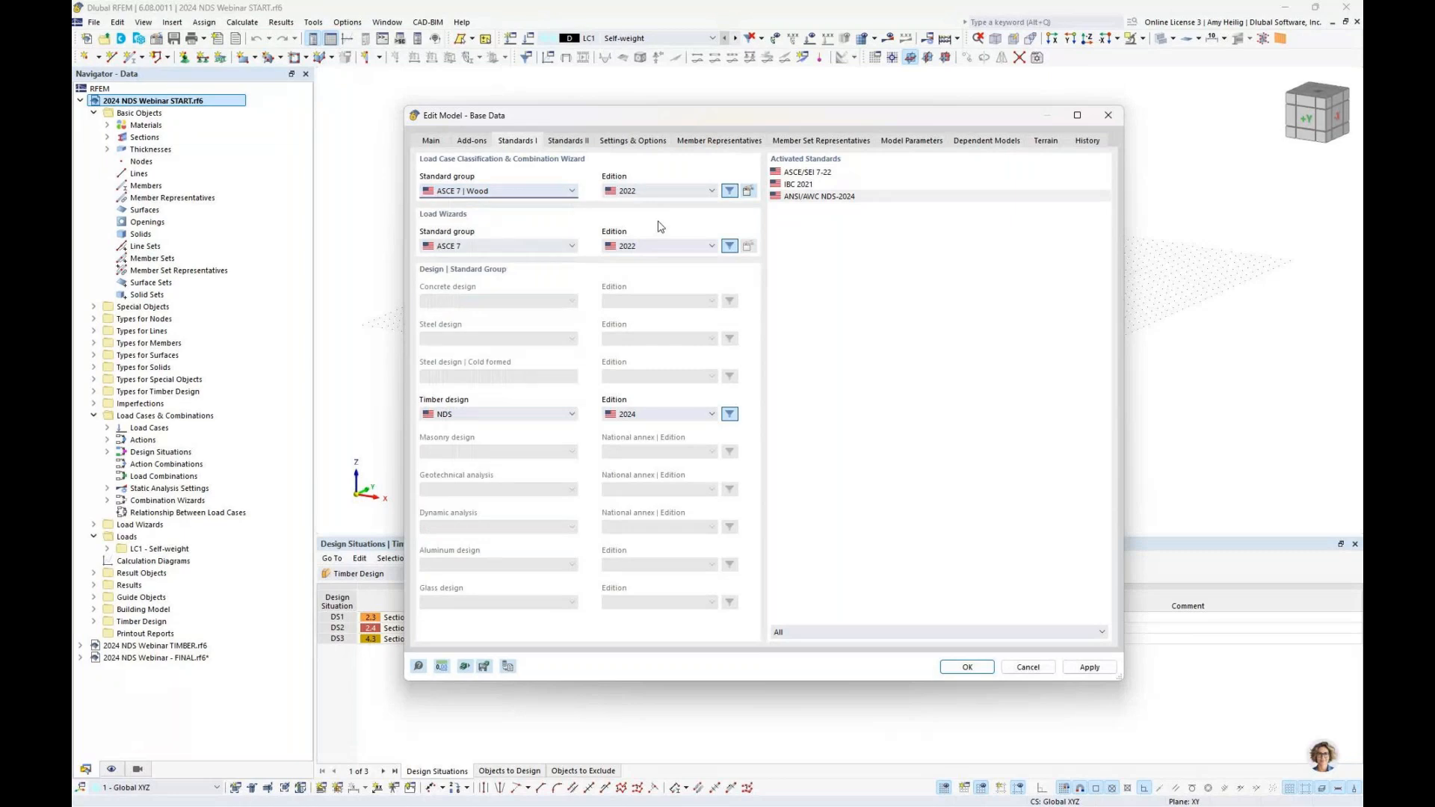
left_click(748, 191)
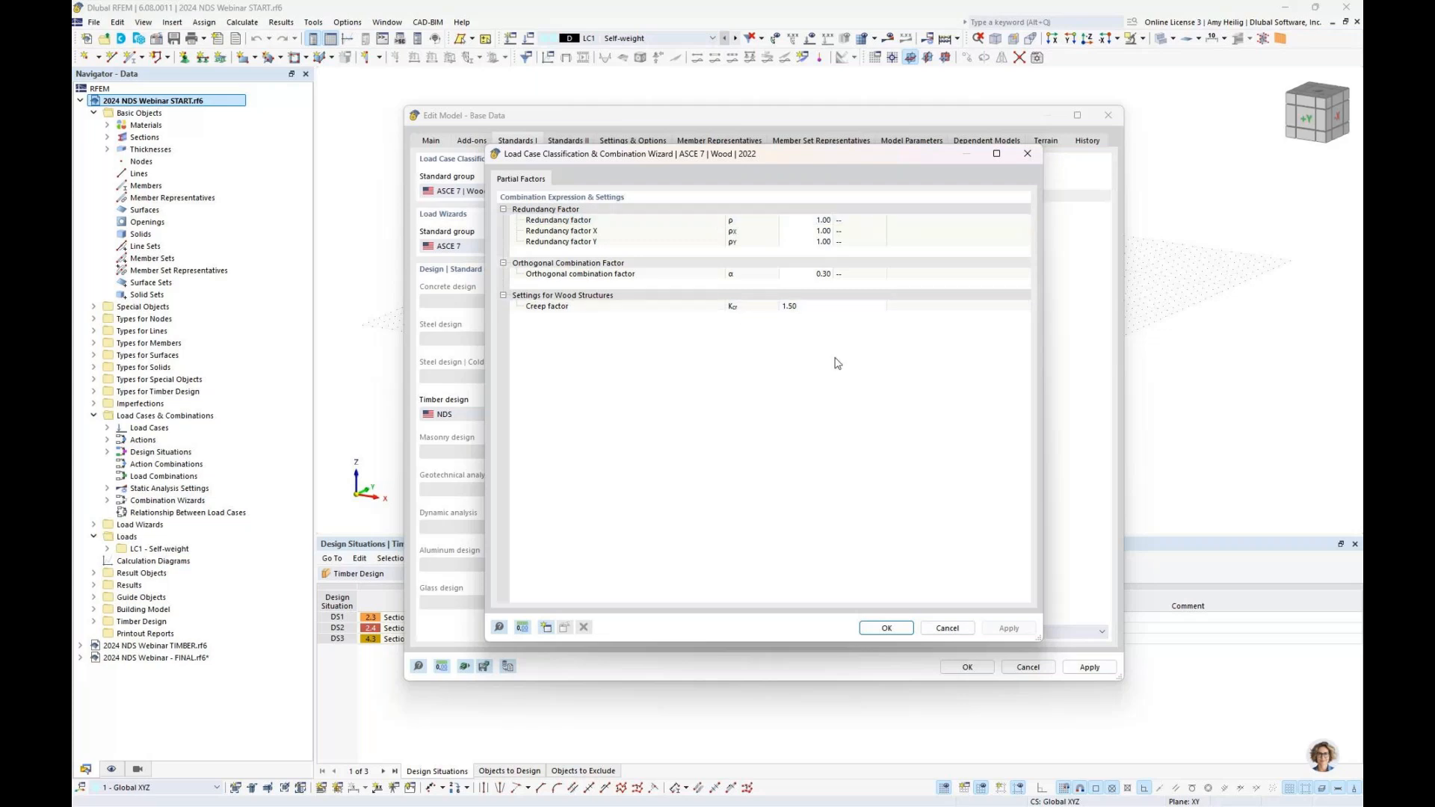
left_click(947, 629)
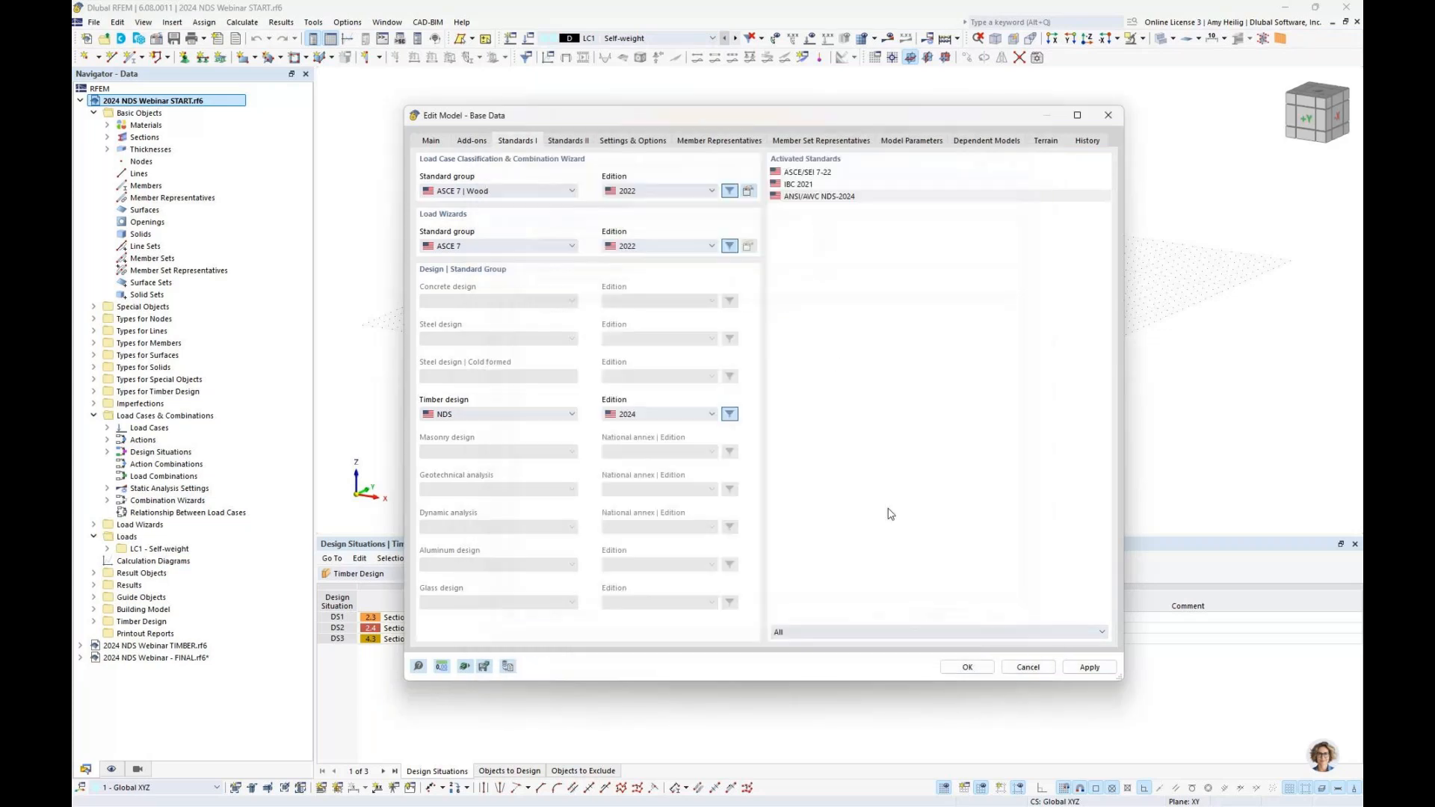
left_click(552, 193)
left_click(891, 376)
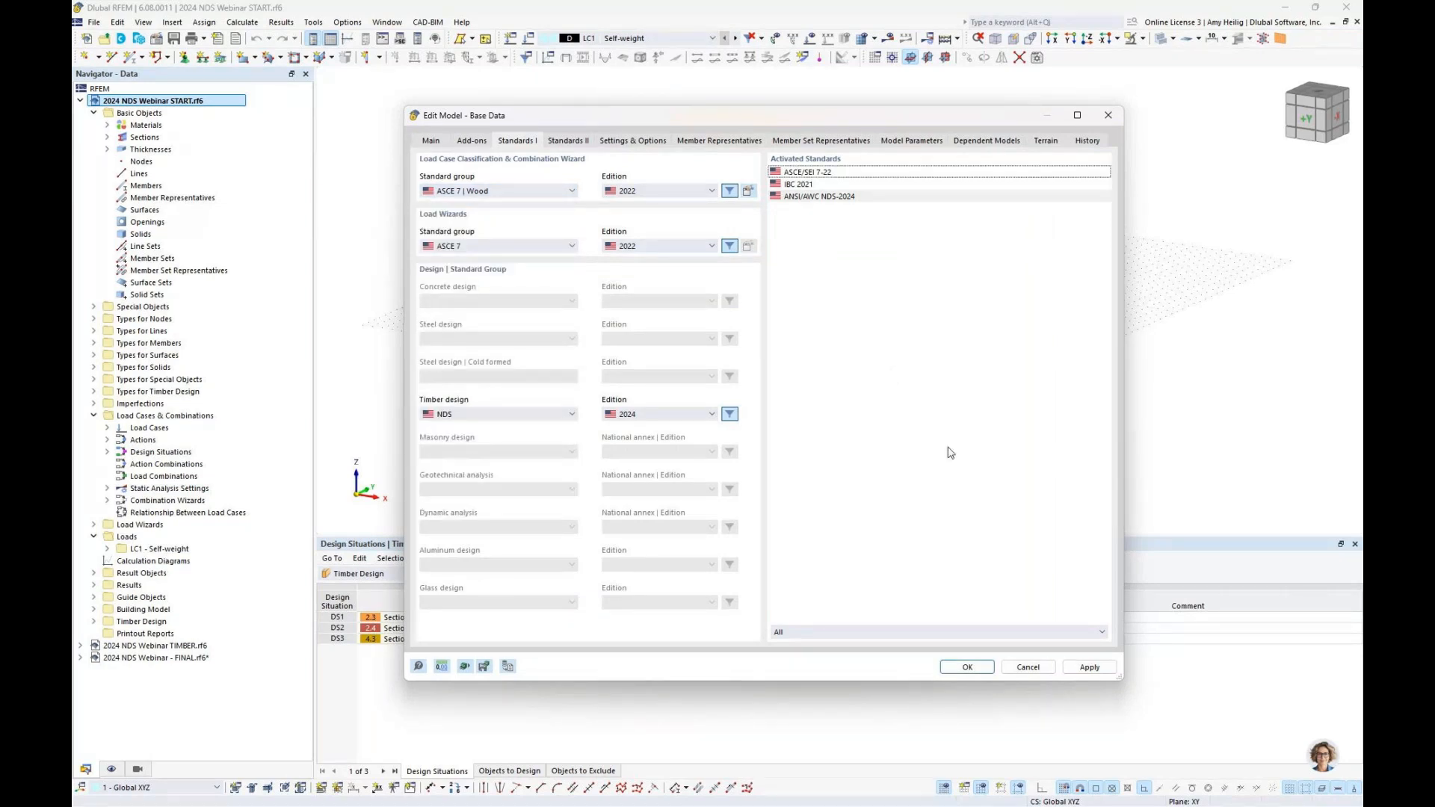
left_click(1026, 666)
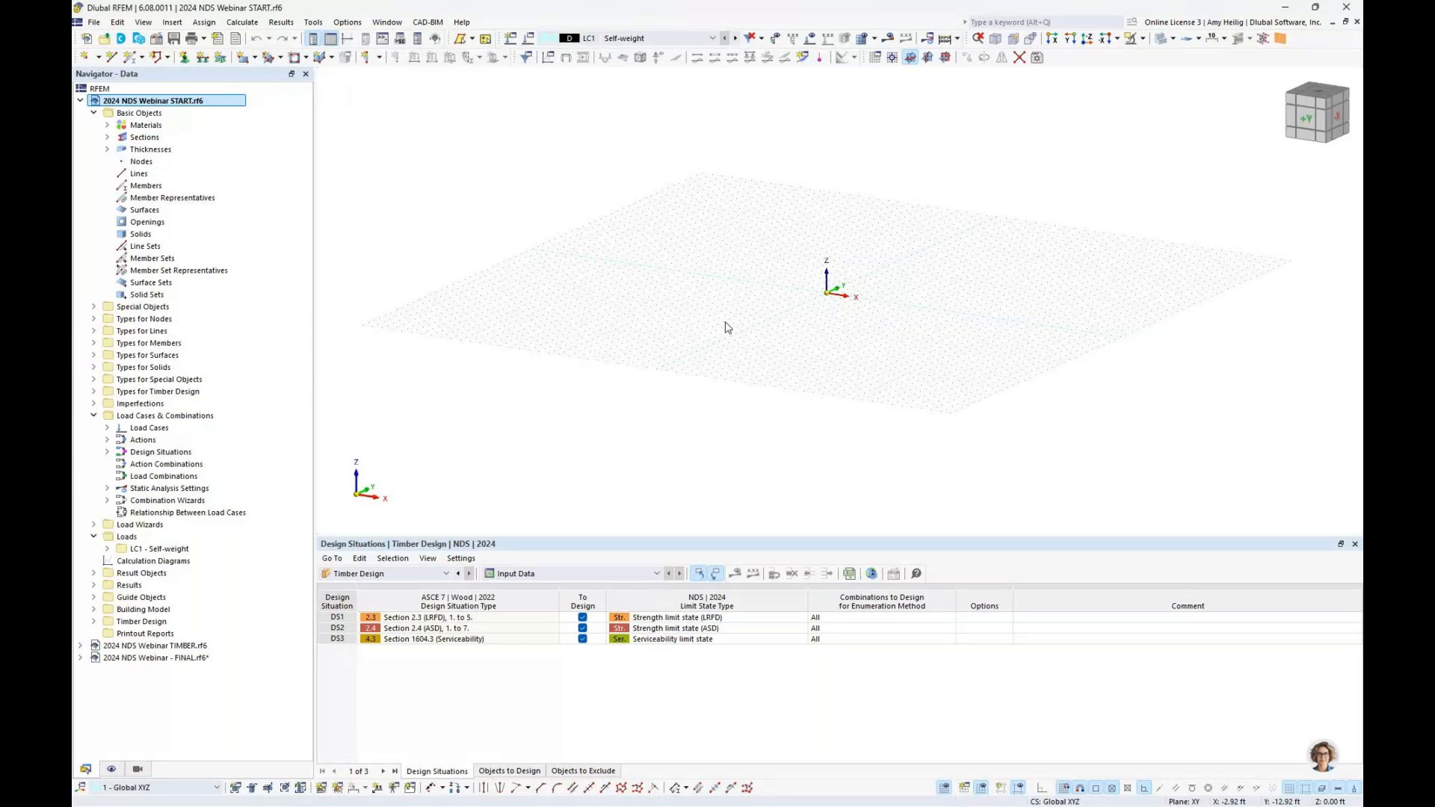
Create three 10 ft high building stories with top elevations of 10, 20 and 30 ft, leaving the floor modeling unset.
left_click(93, 416)
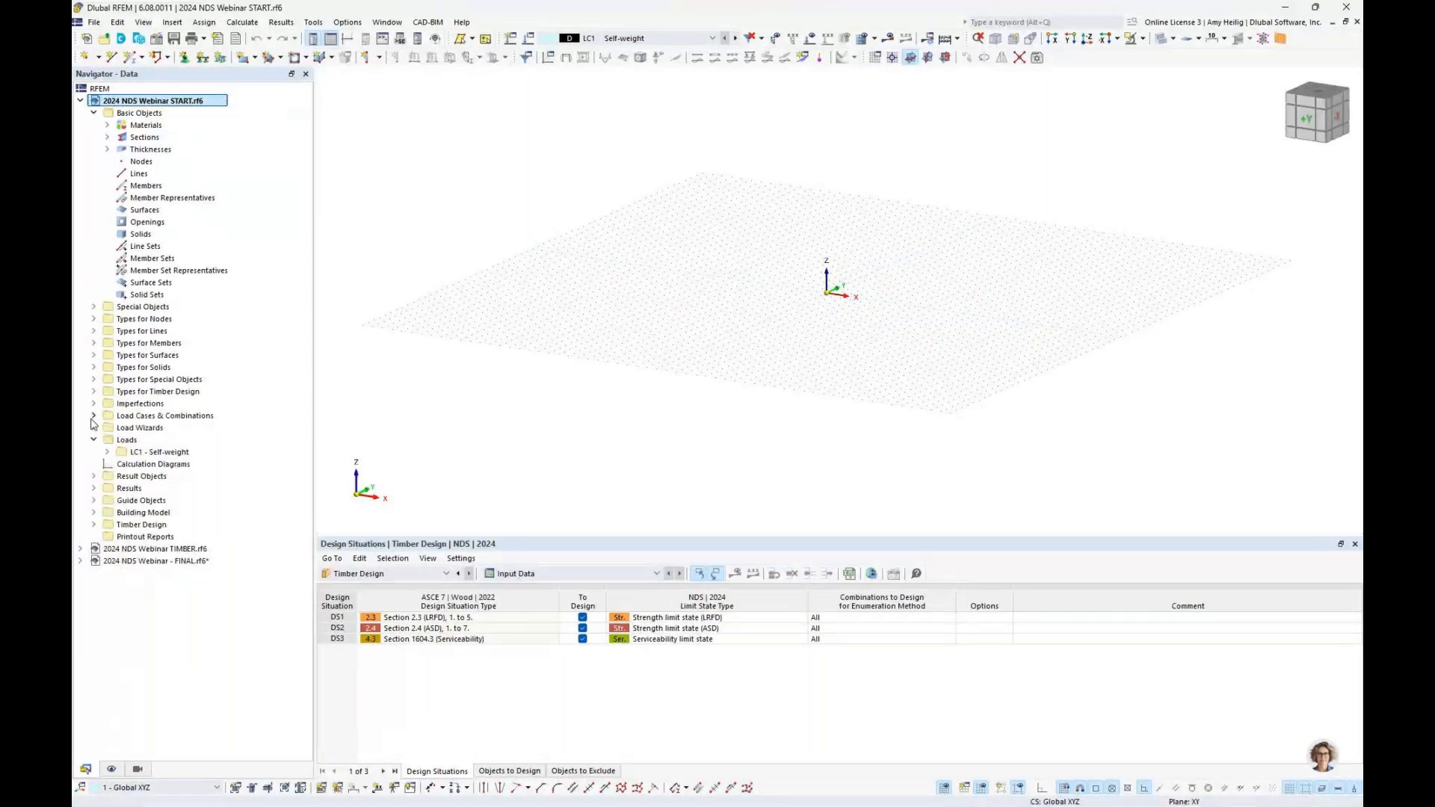
left_click(93, 513)
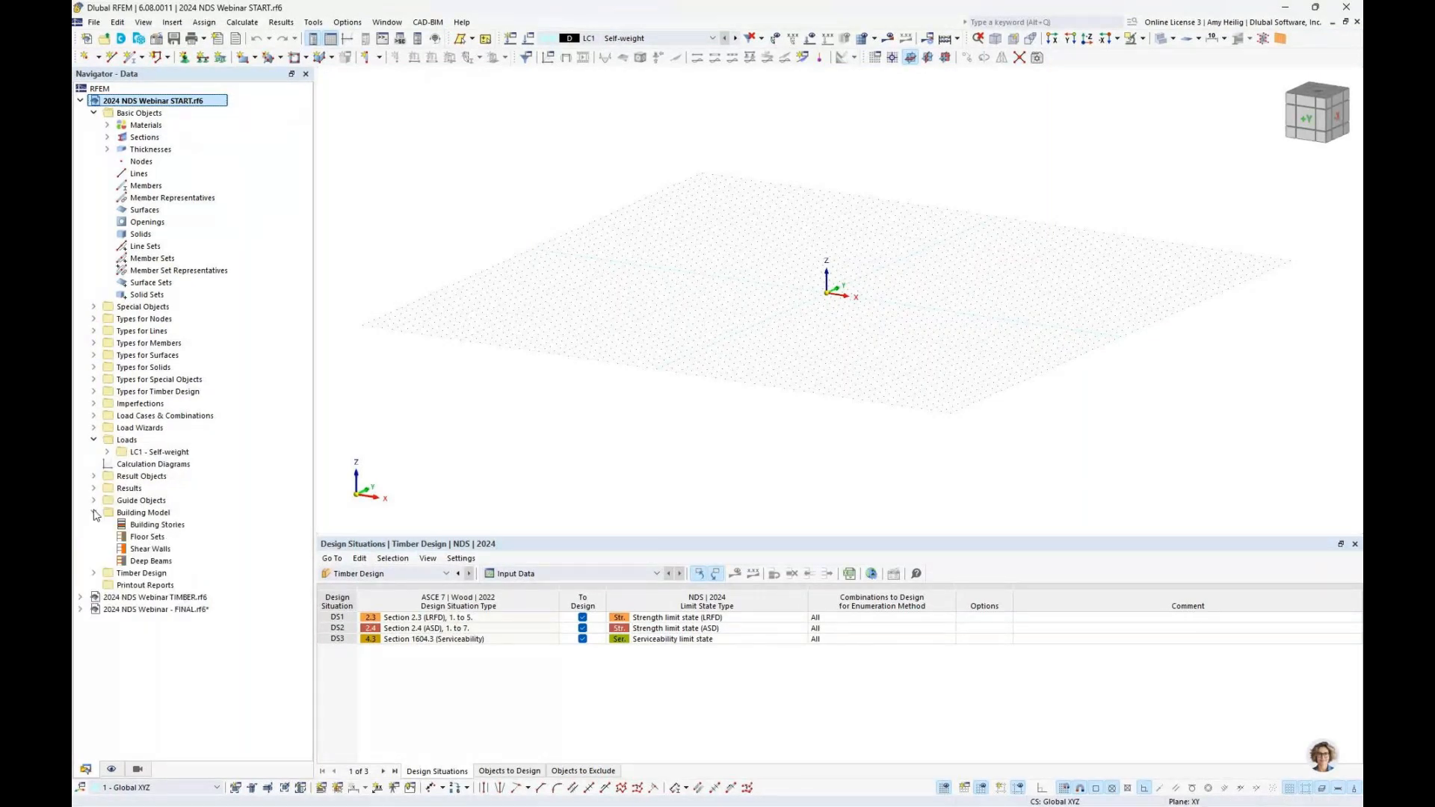
left_click(155, 525)
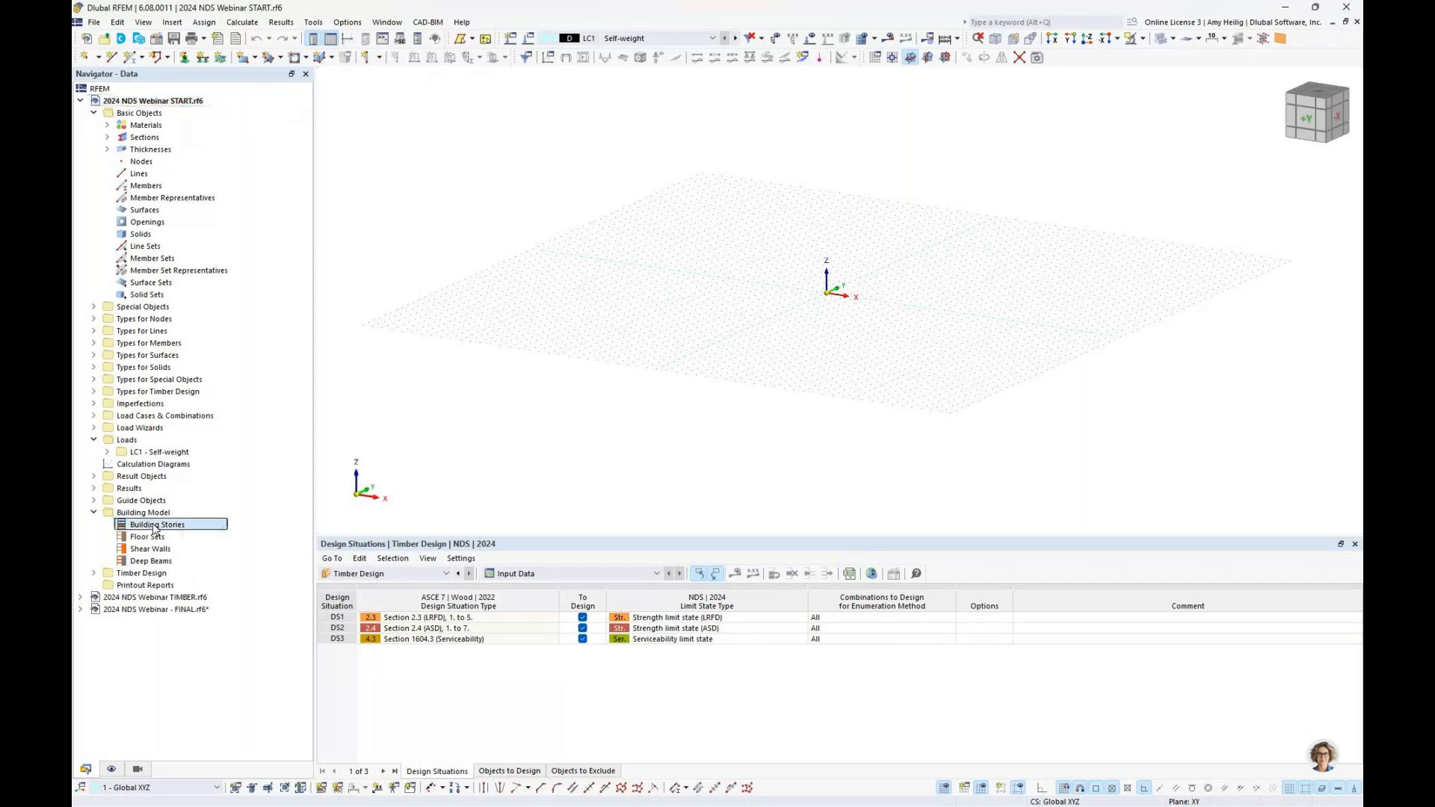
right_click(155, 526)
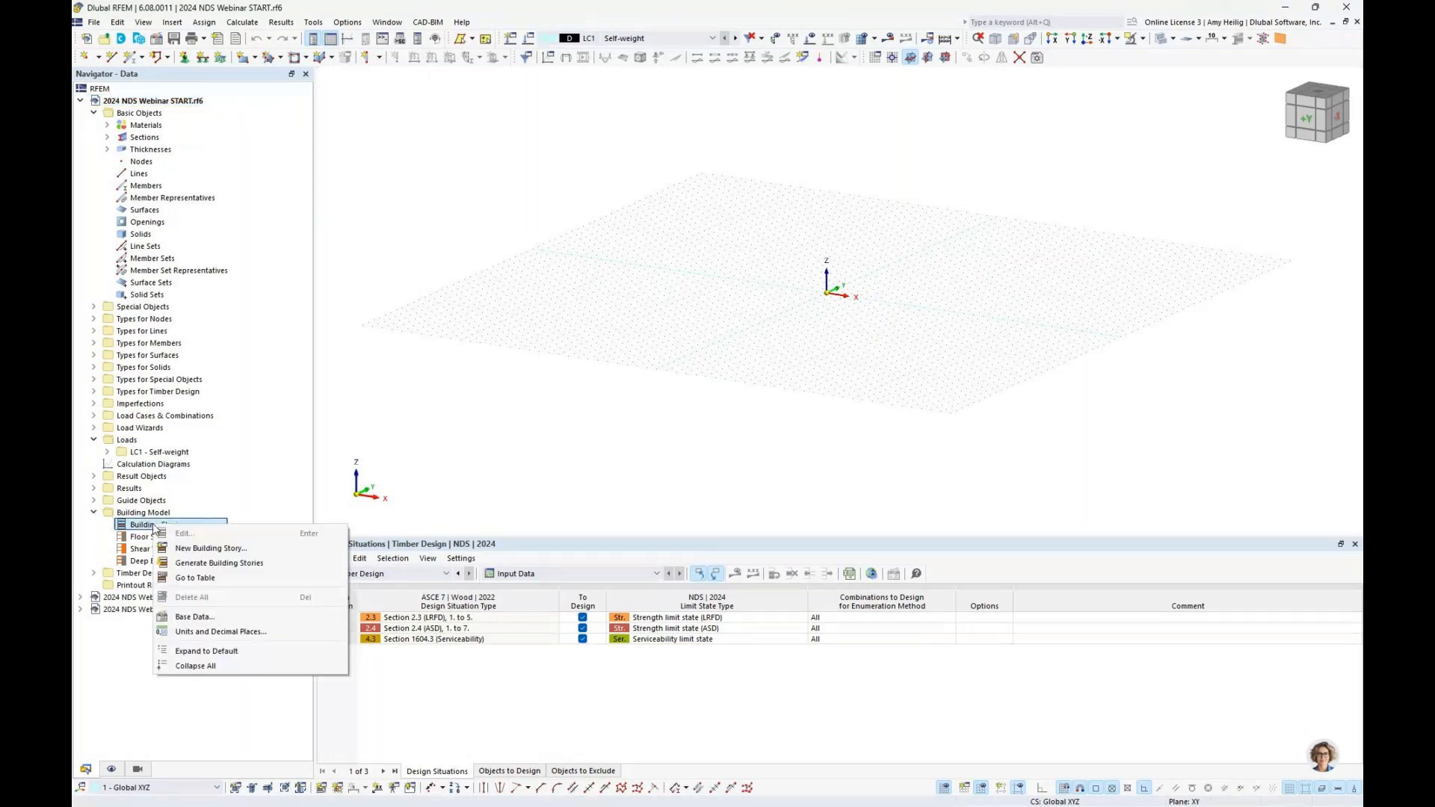
left_click(210, 548)
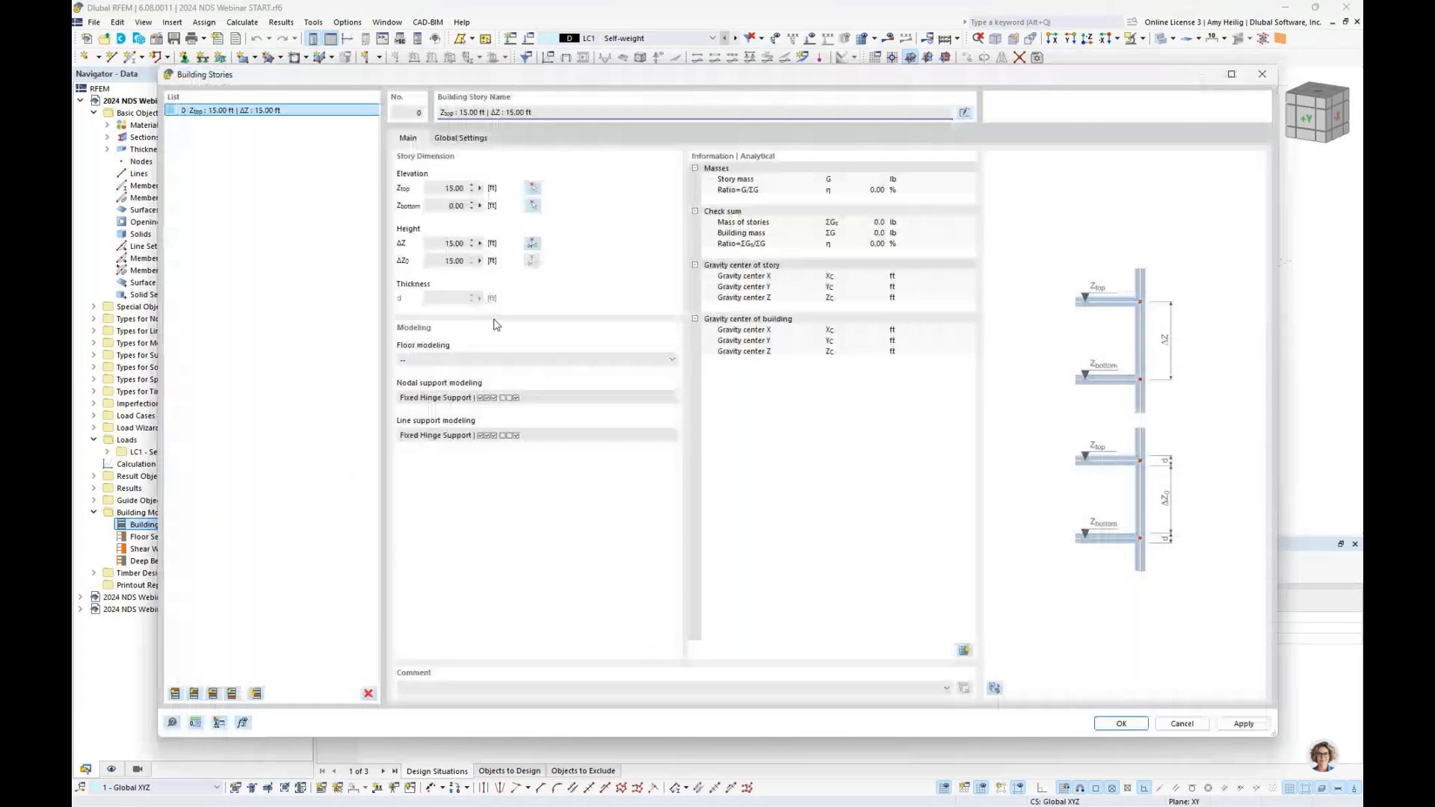
left_click(439, 188)
type("10")
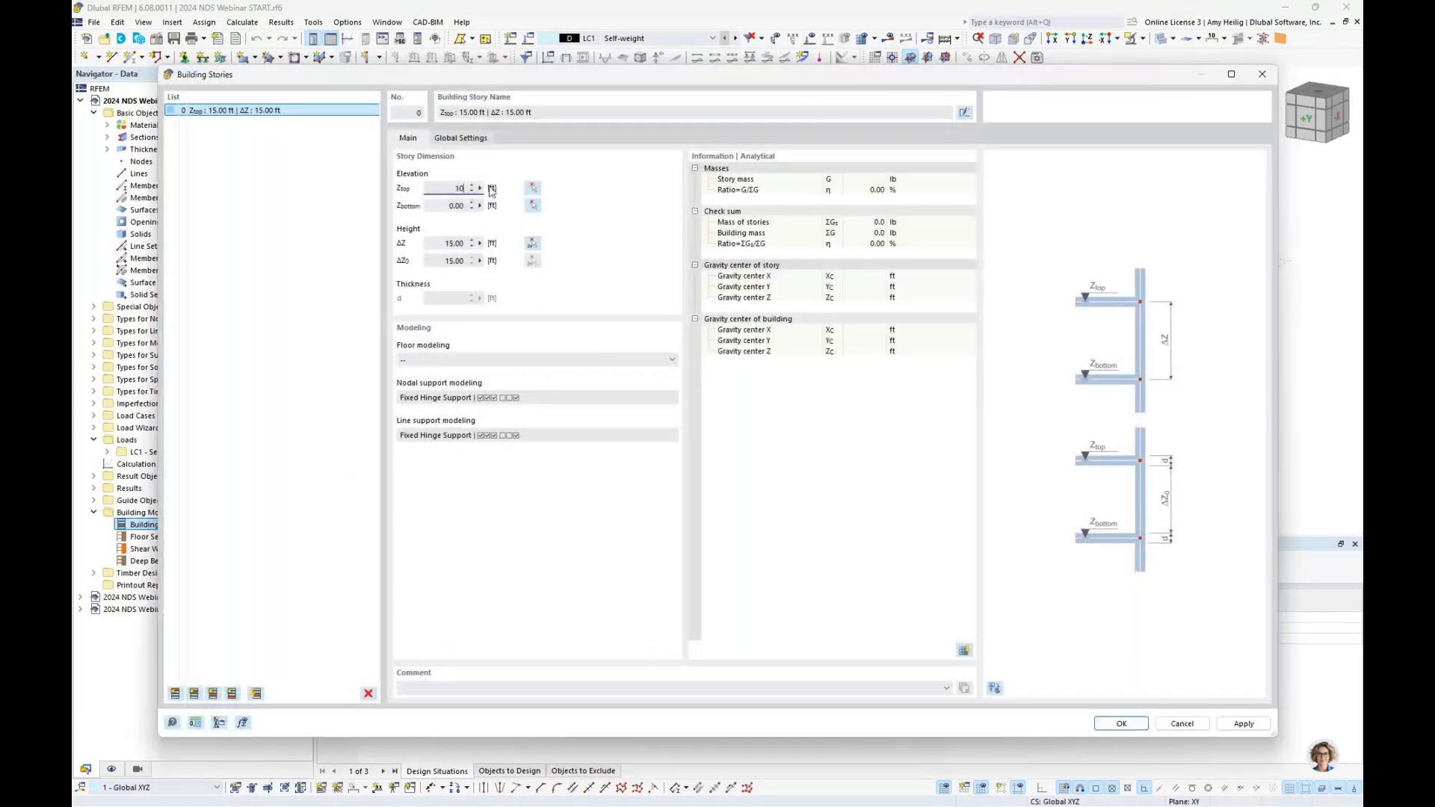
left_click(175, 694)
left_click(175, 694)
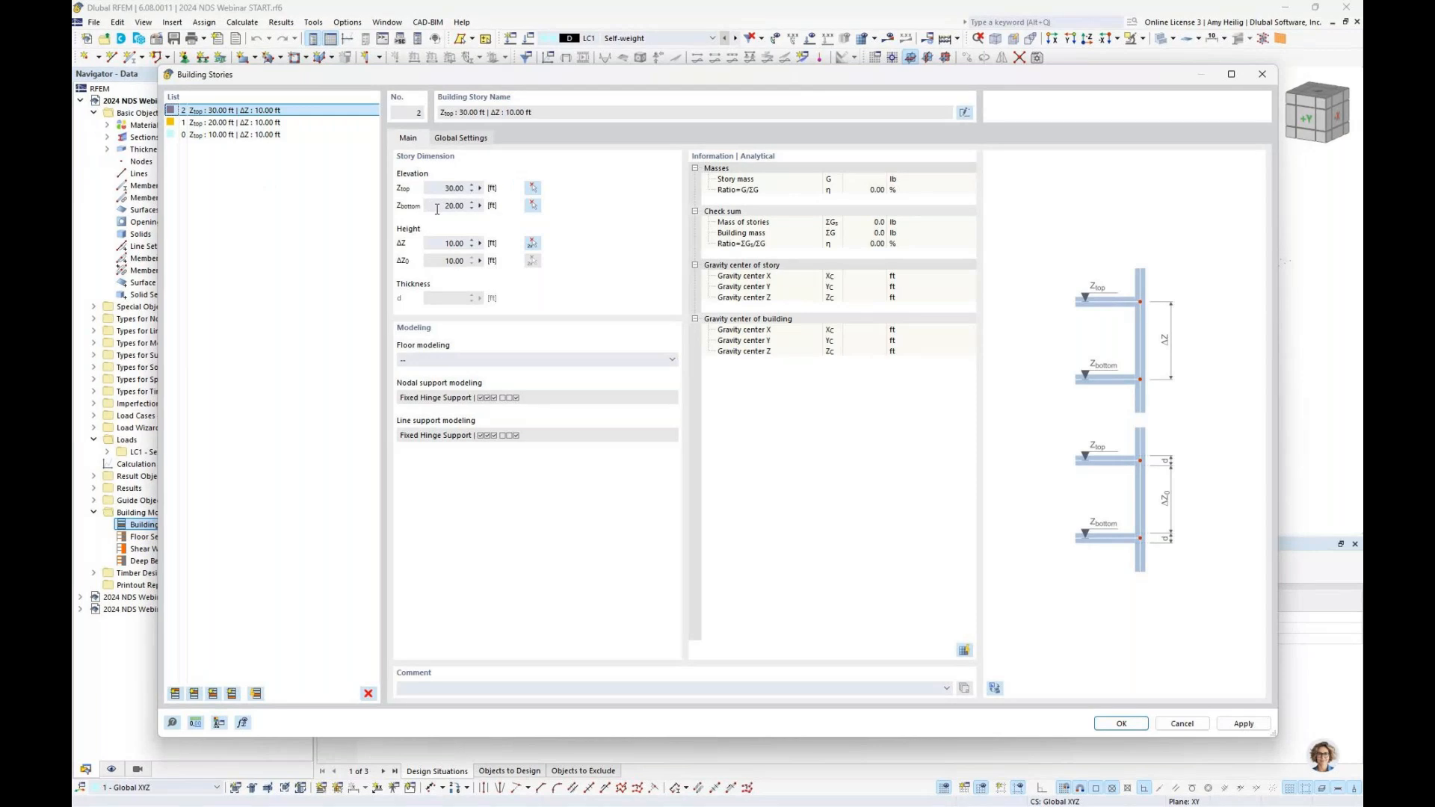
left_click(506, 360)
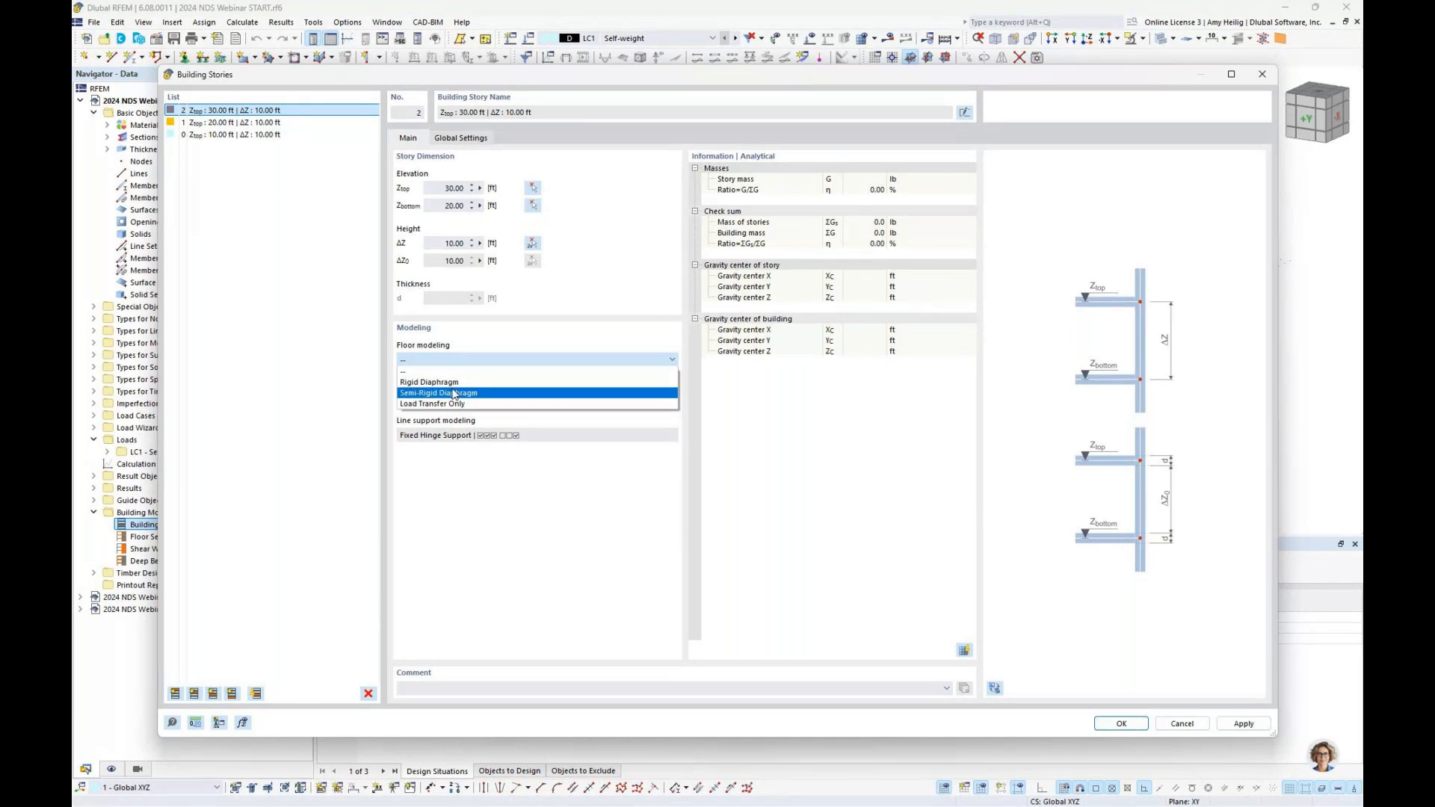
key("Escape")
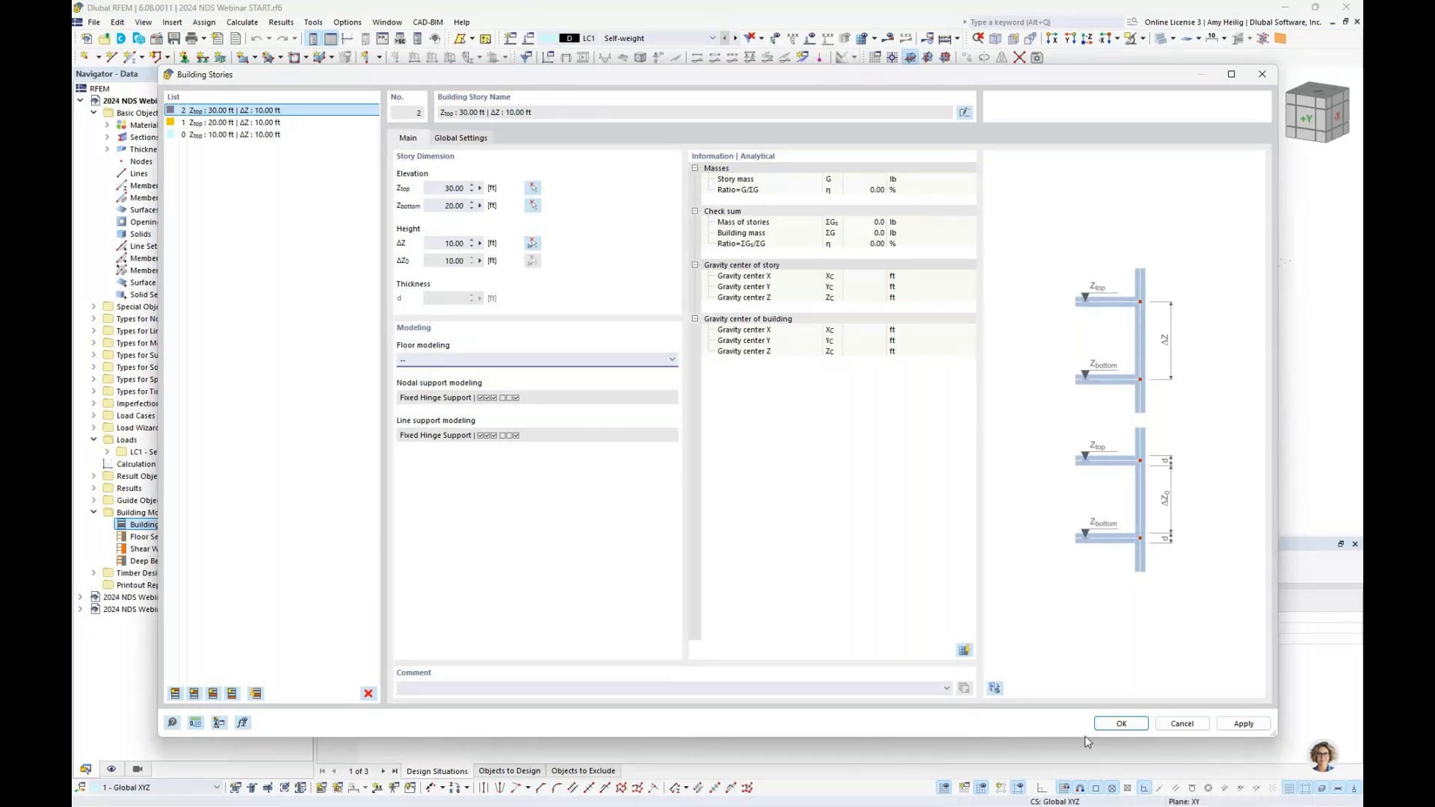
left_click(1115, 724)
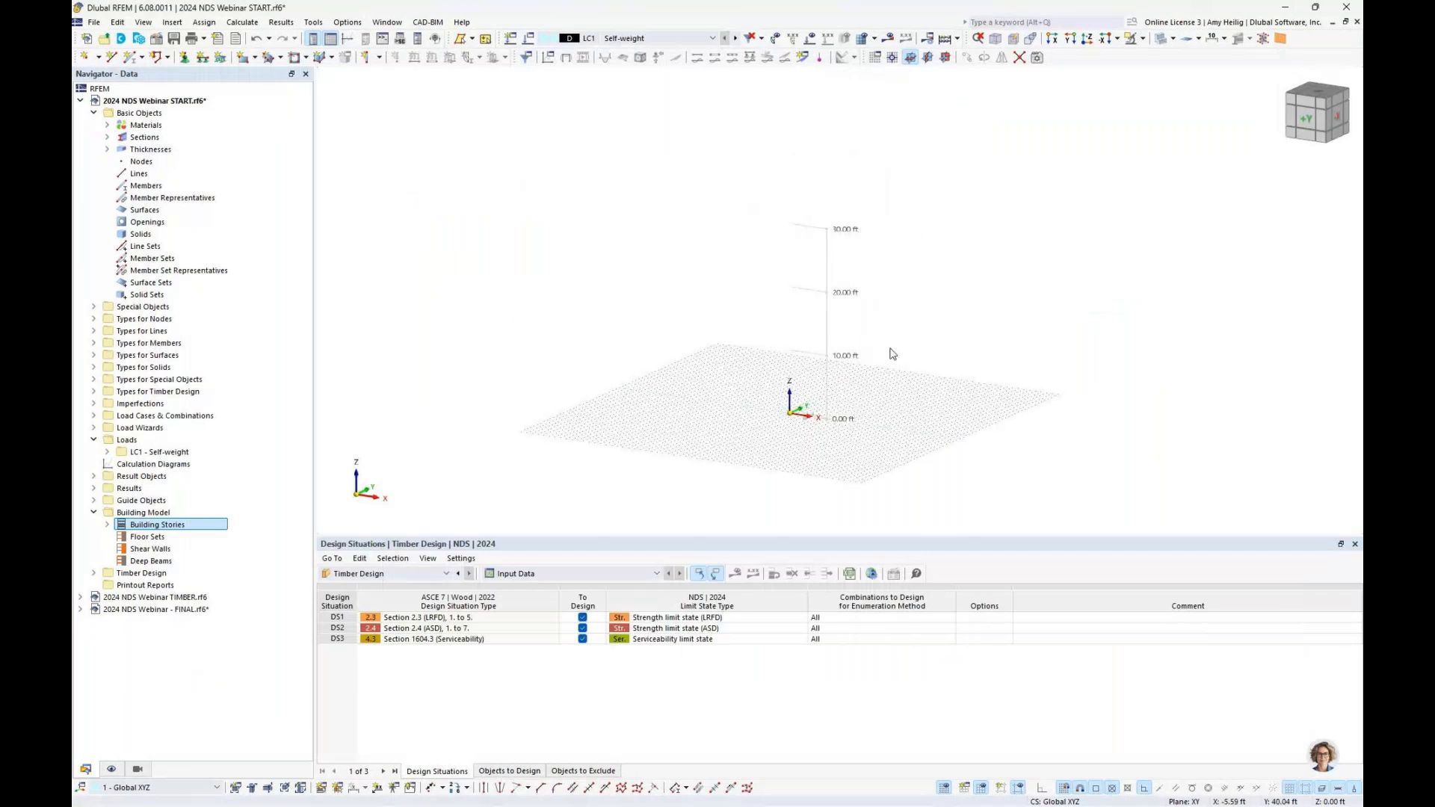
Set the work plane grid to 25 points in both directions on each side and place its origin at Z = 30 ft.
scroll(895, 397, "up", 1)
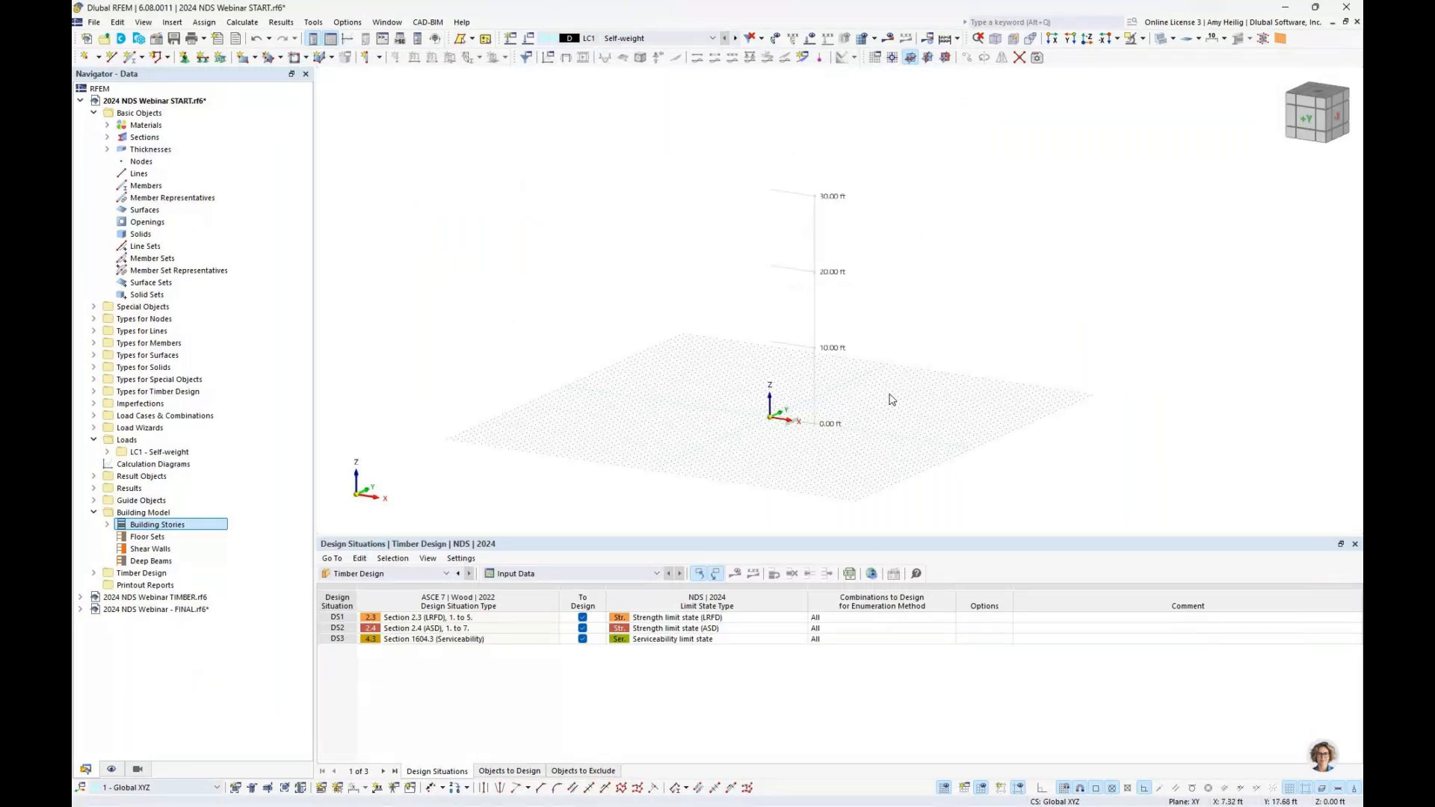
right_click(945, 789)
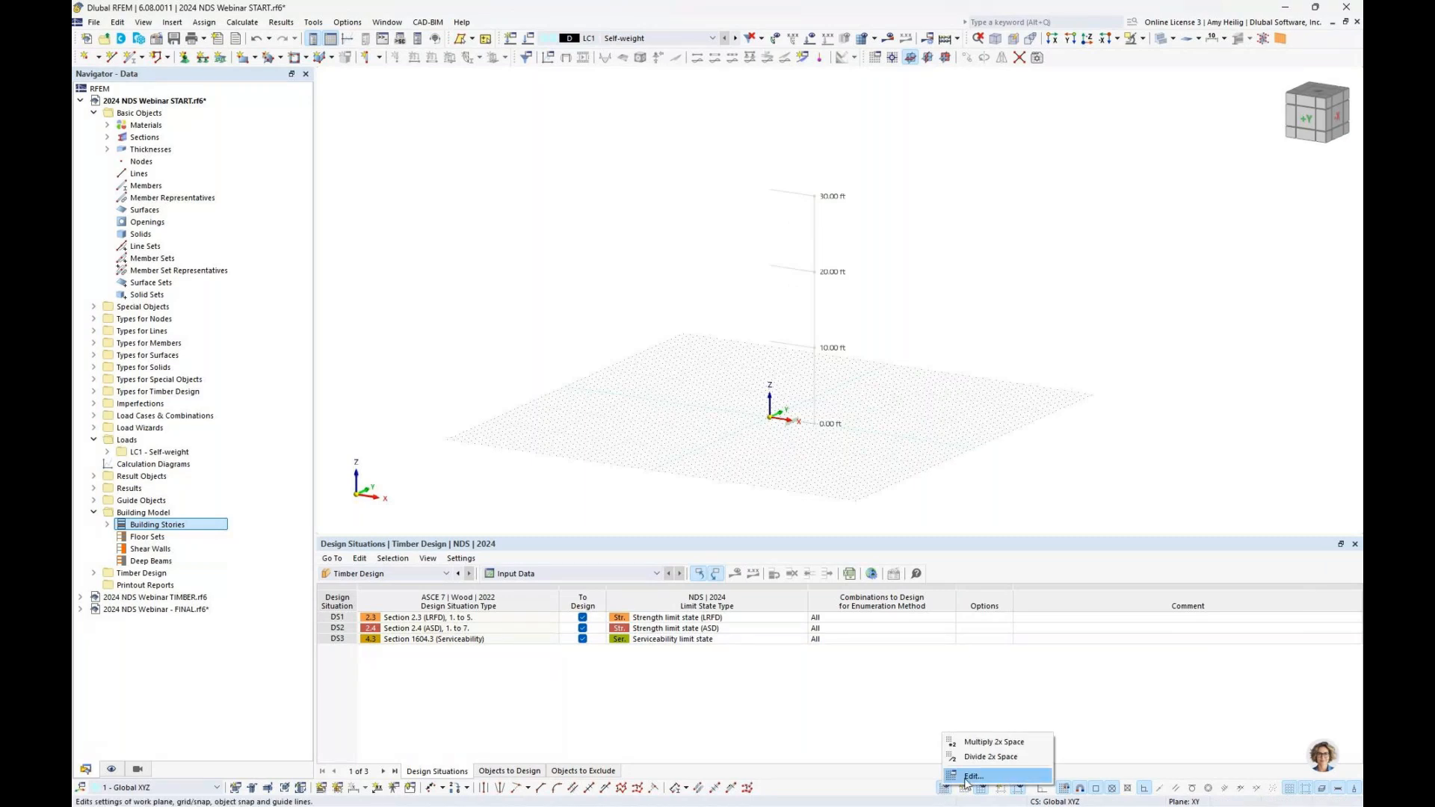
left_click(972, 776)
double_click(530, 535)
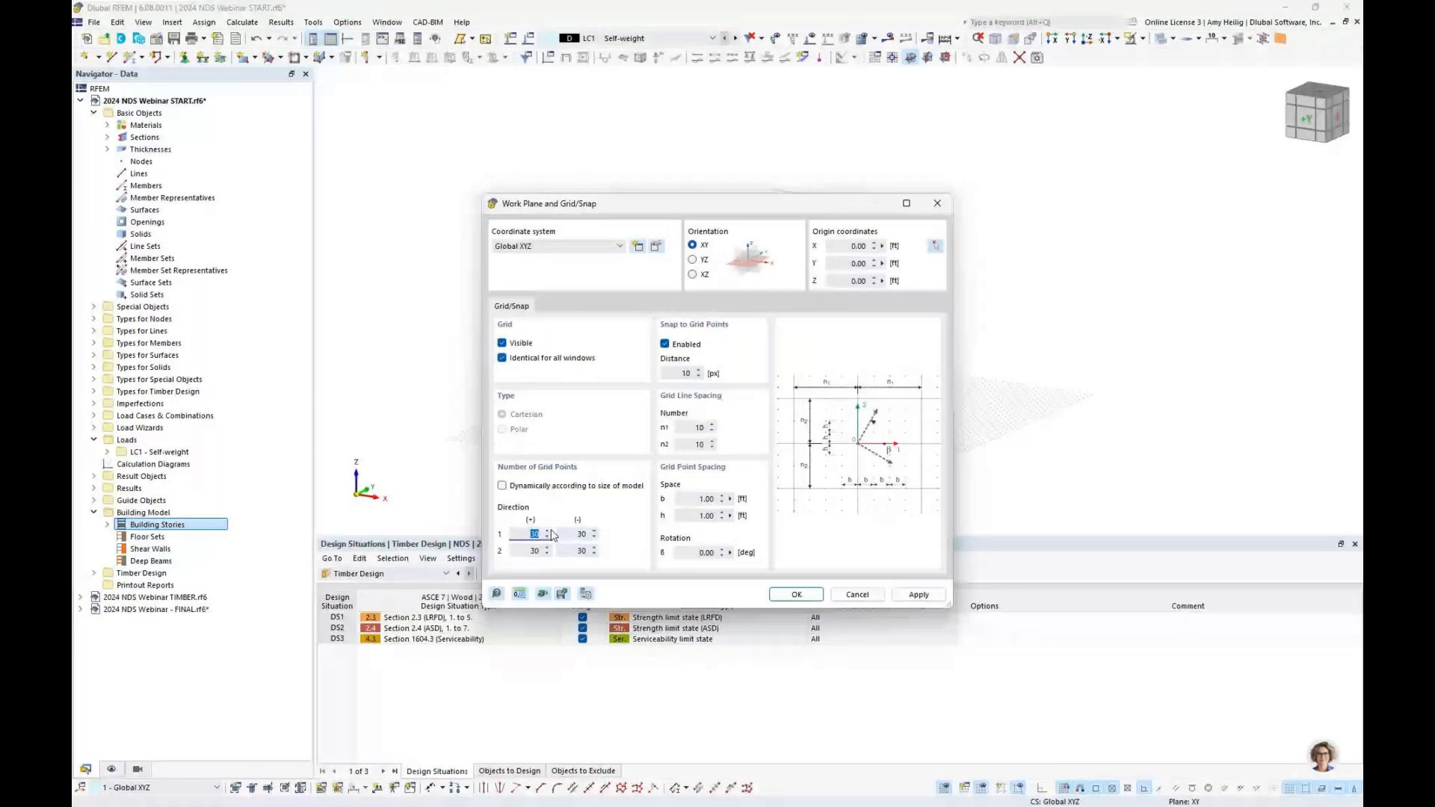
type("25")
key("Tab")
type("25")
key("Tab")
type("25")
key("Tab")
type("25")
key("Tab")
type("30")
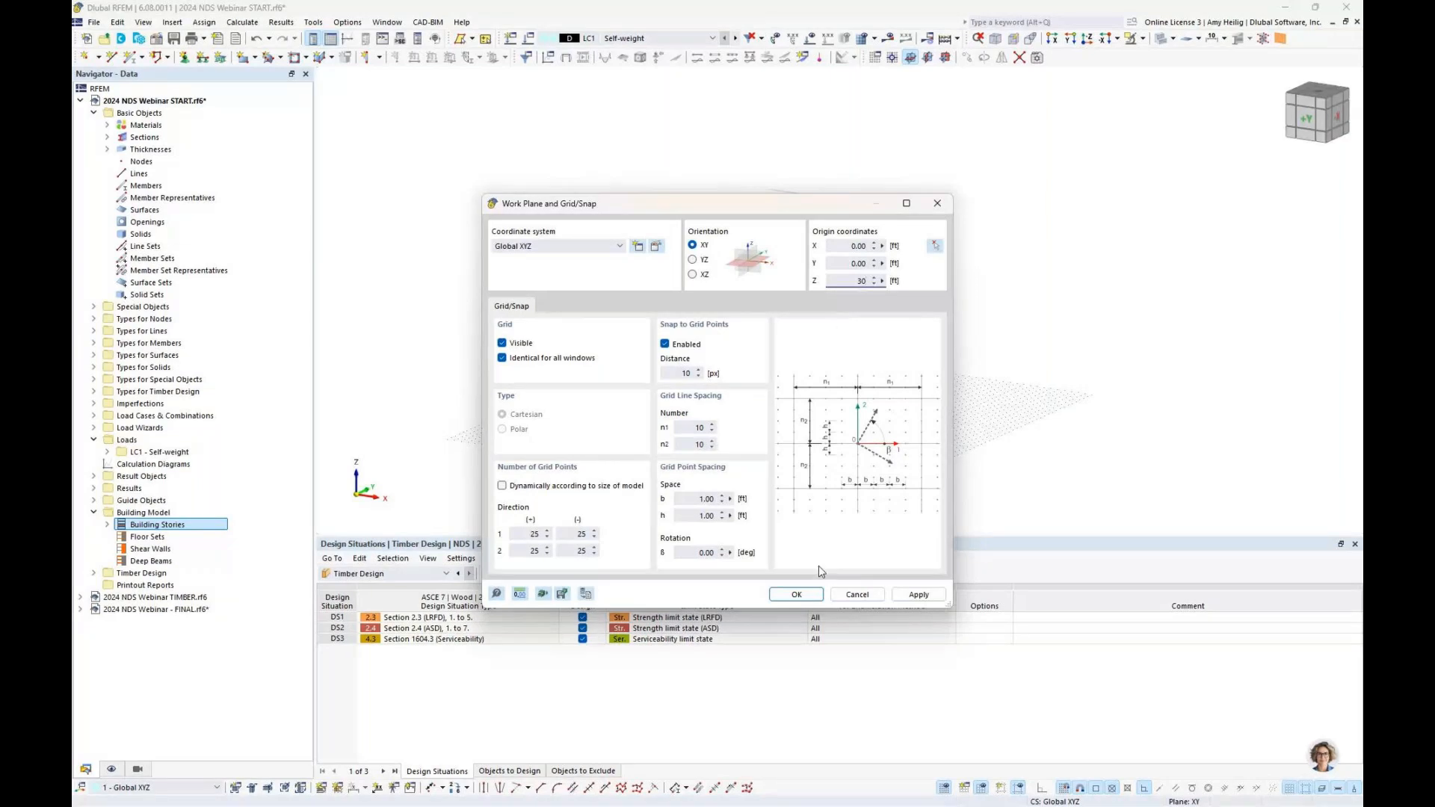
left_click(811, 595)
Start a new rectangular floor and create a new thickness of type Layers for it.
middle_click_drag(850, 270, 772, 295, "ctrl")
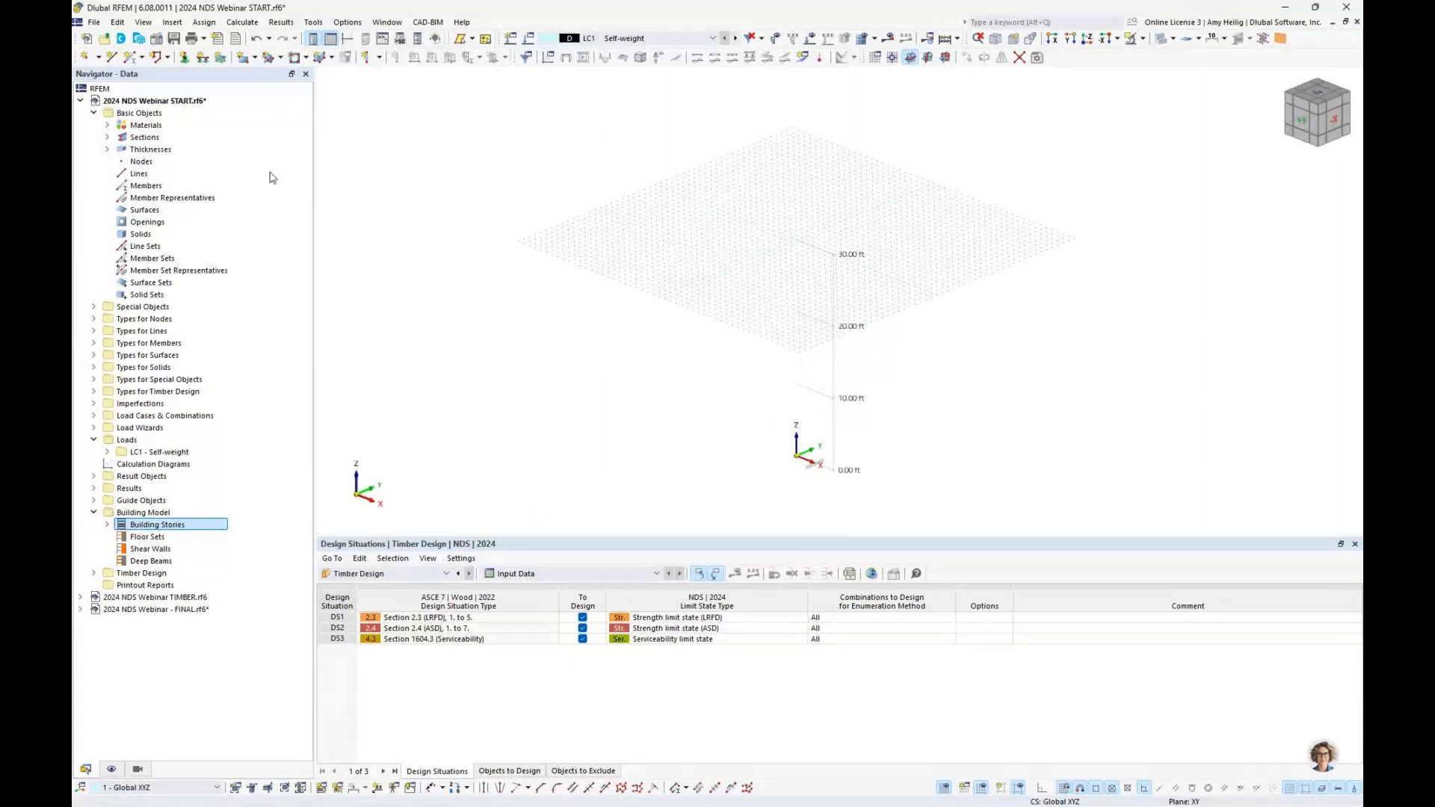
scroll(770, 265, "up", 3)
middle_click_drag(775, 253, 781, 311)
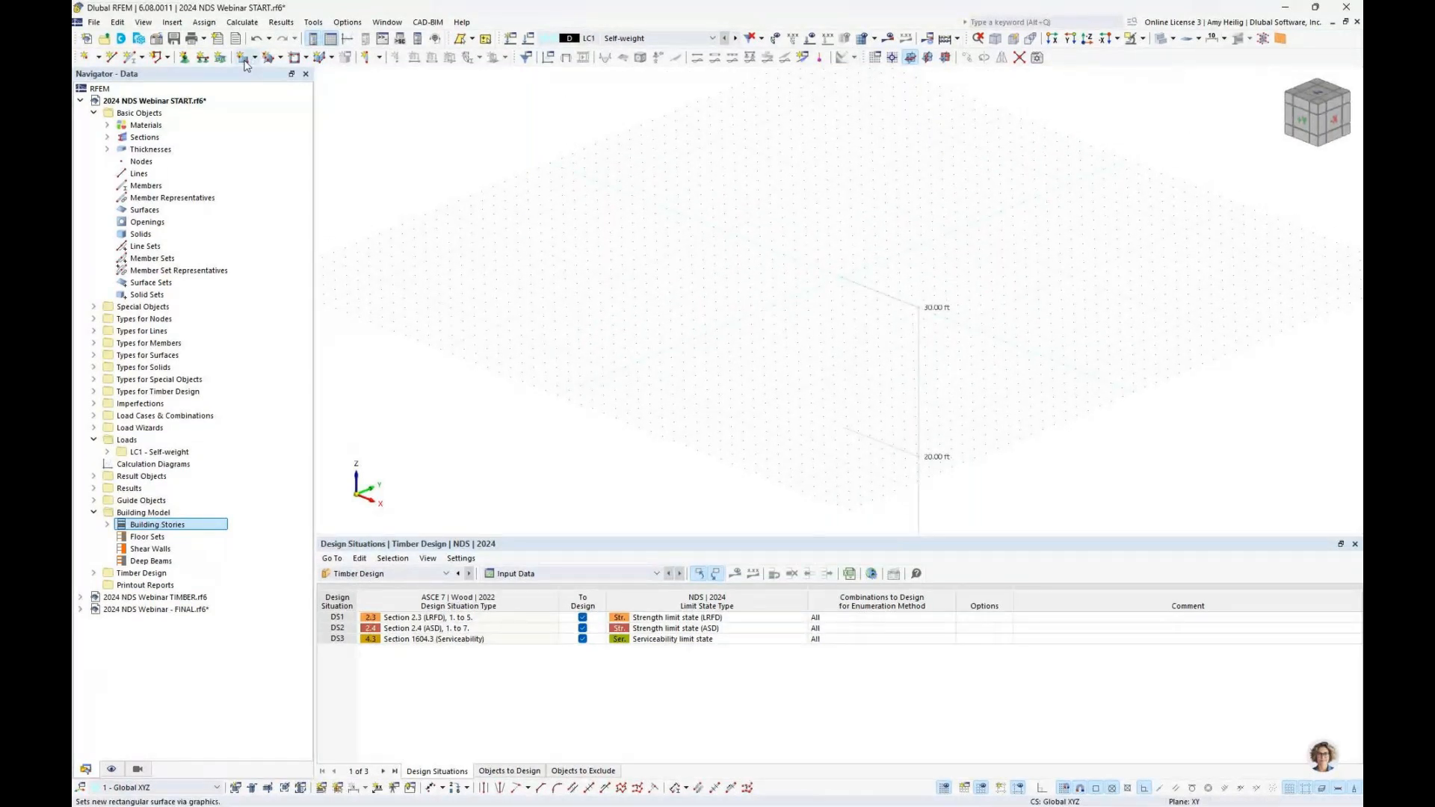
left_click(381, 58)
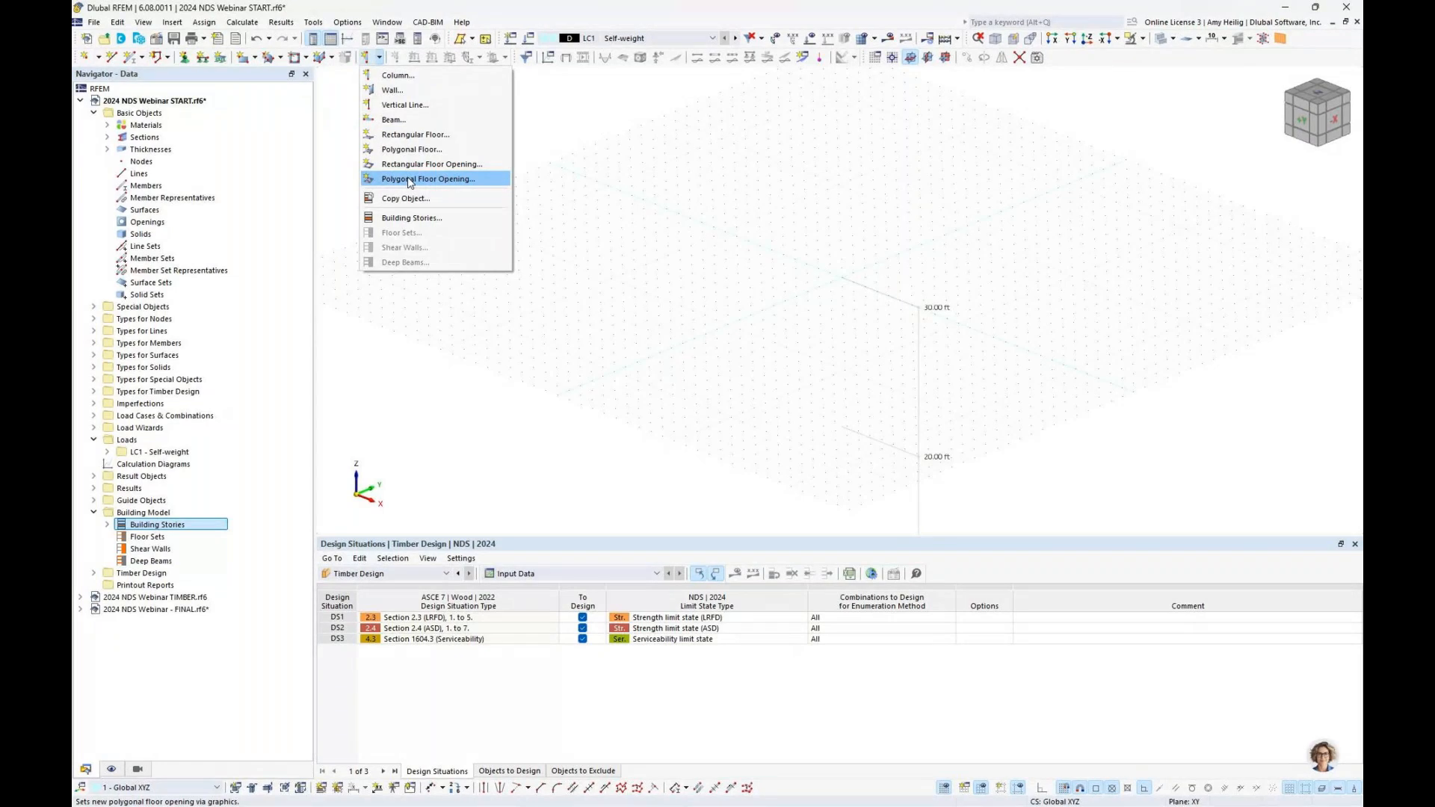
left_click(418, 136)
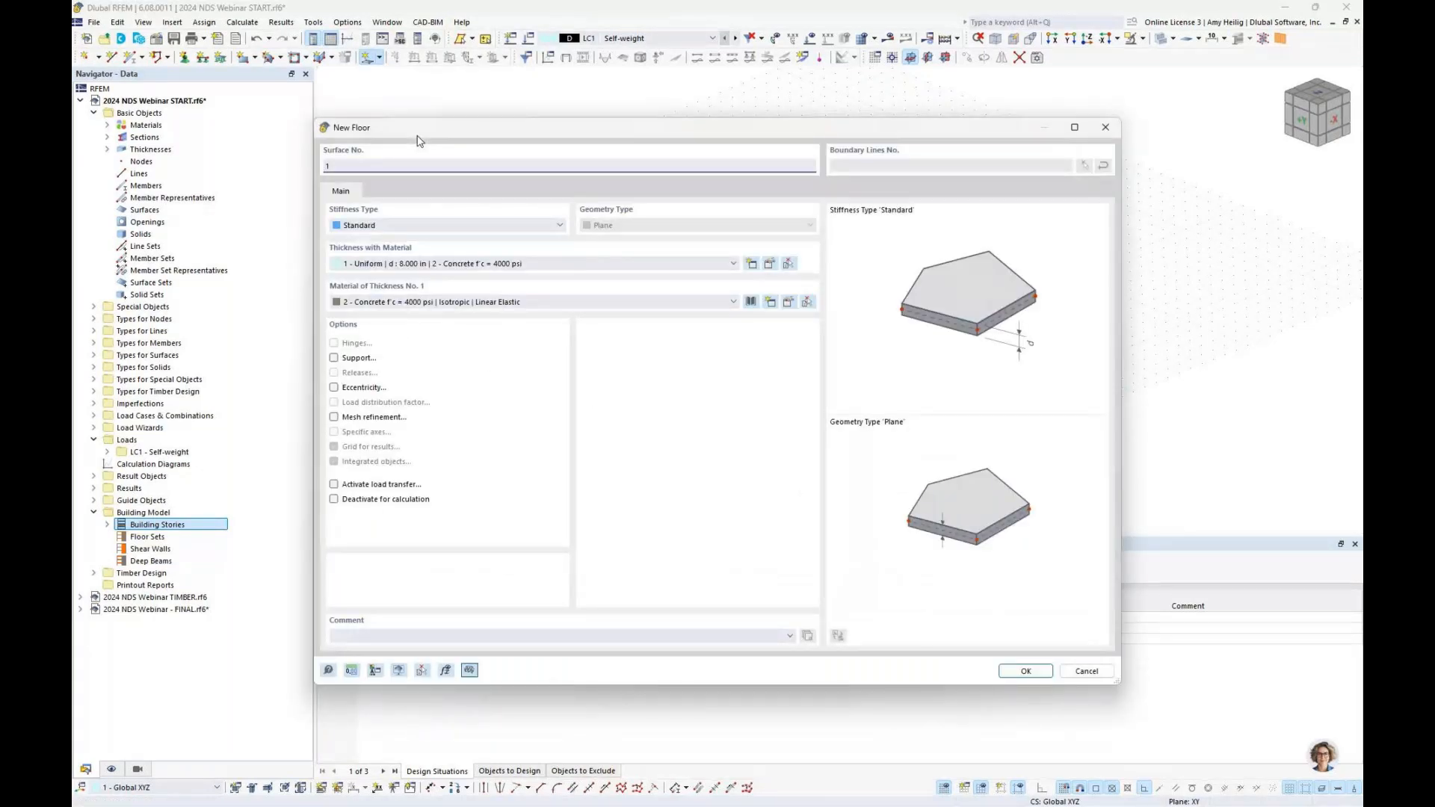
left_click(752, 265)
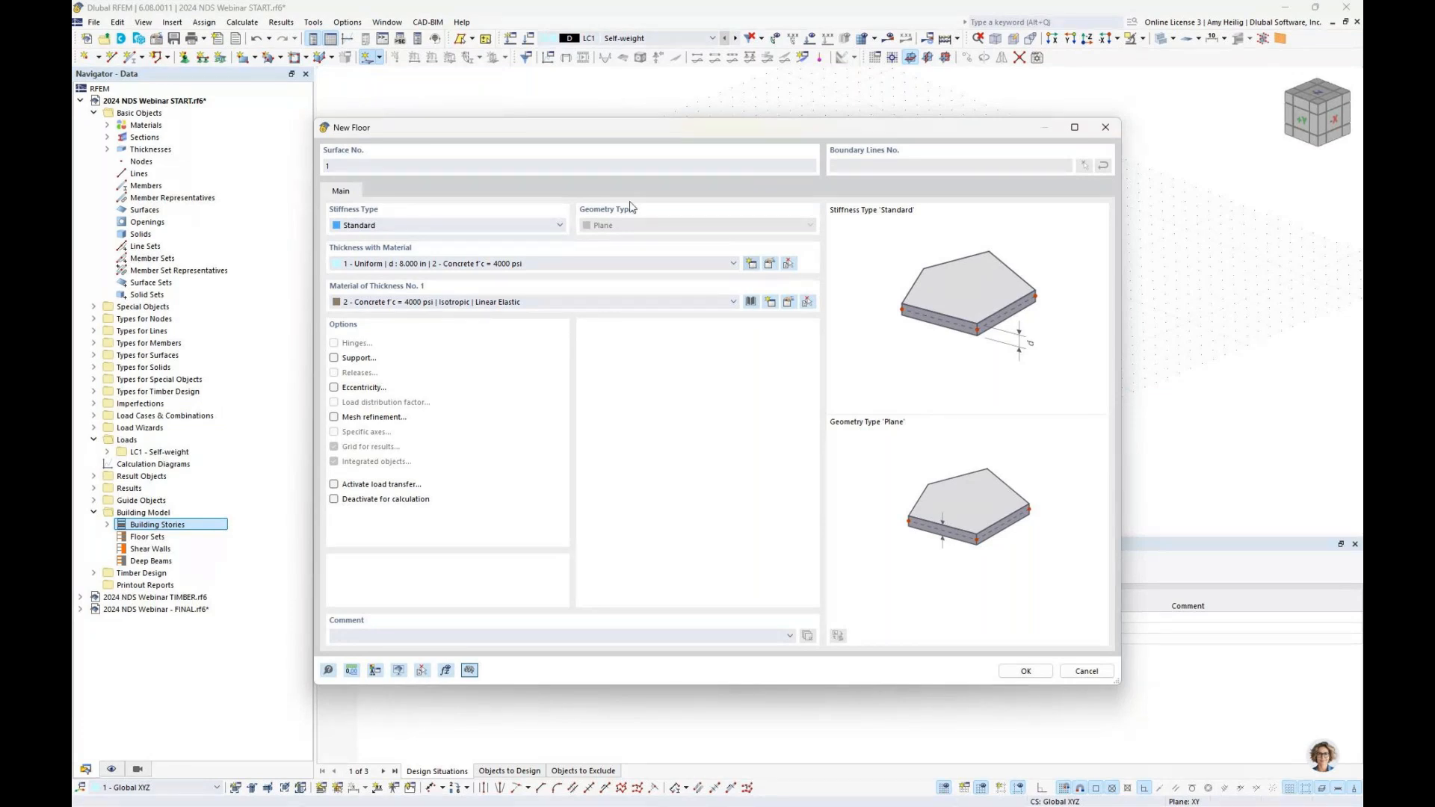
left_click(527, 213)
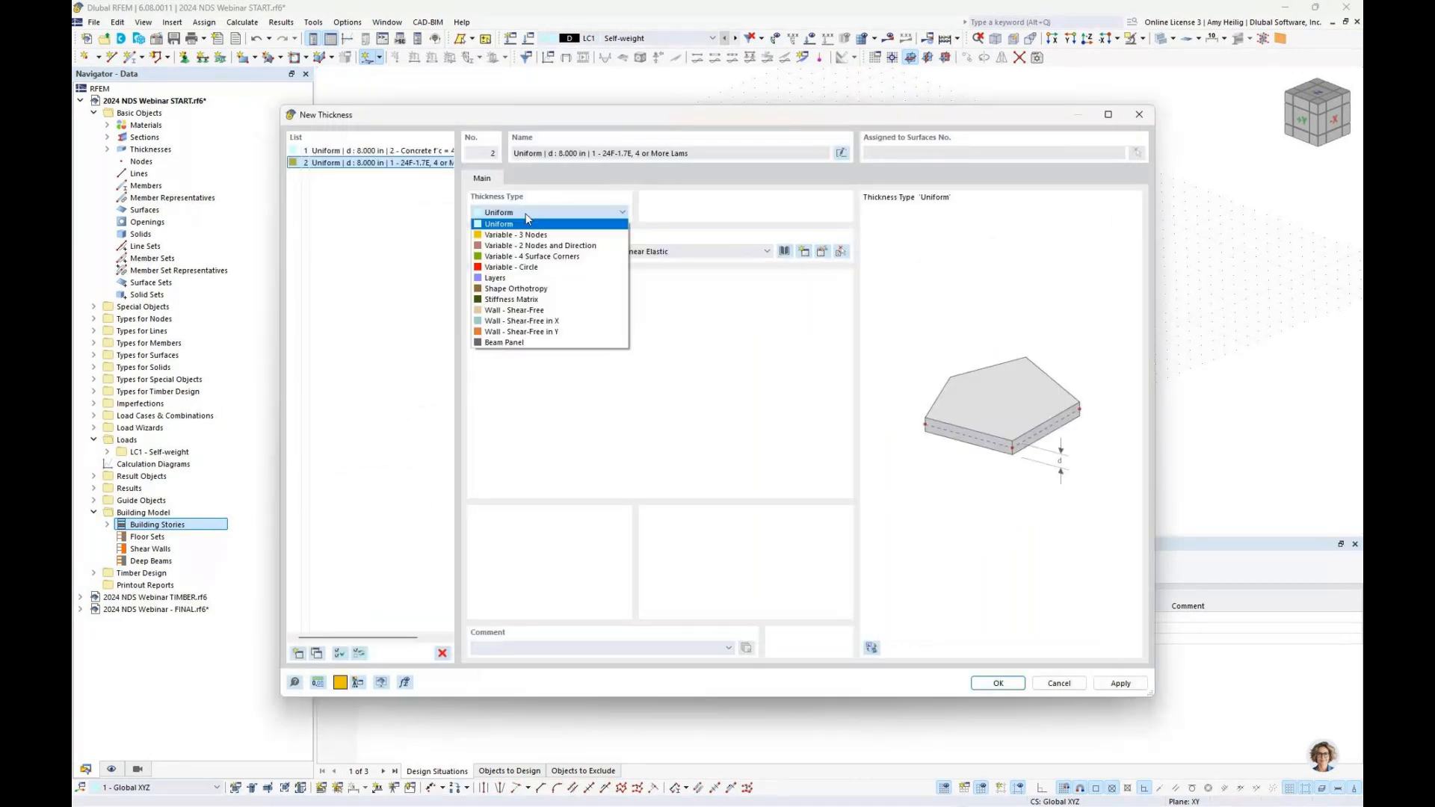
left_click(494, 278)
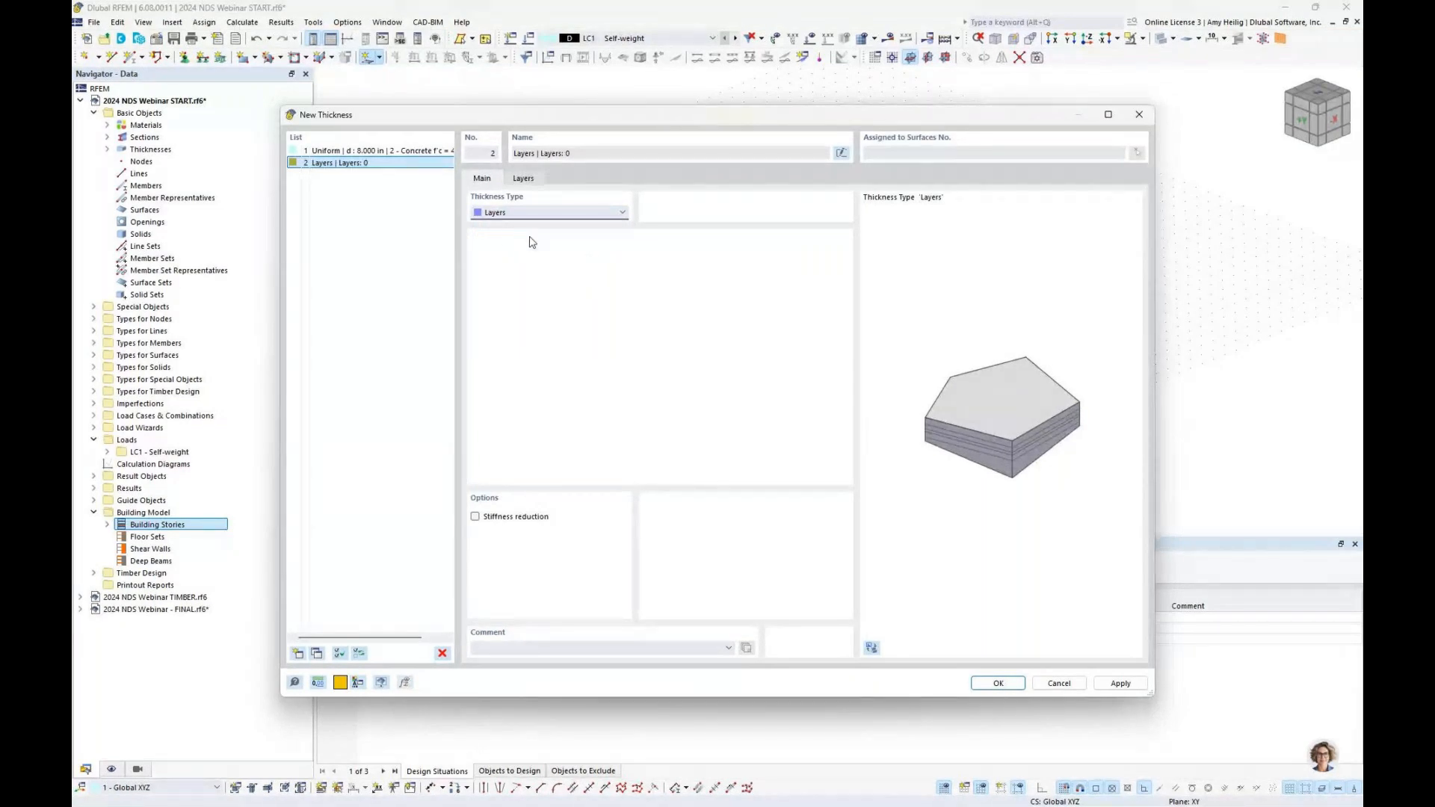
Create a new material for layer 1 from the United States timber library, using D Fir-L-HF, Select Structural.
left_click(525, 179)
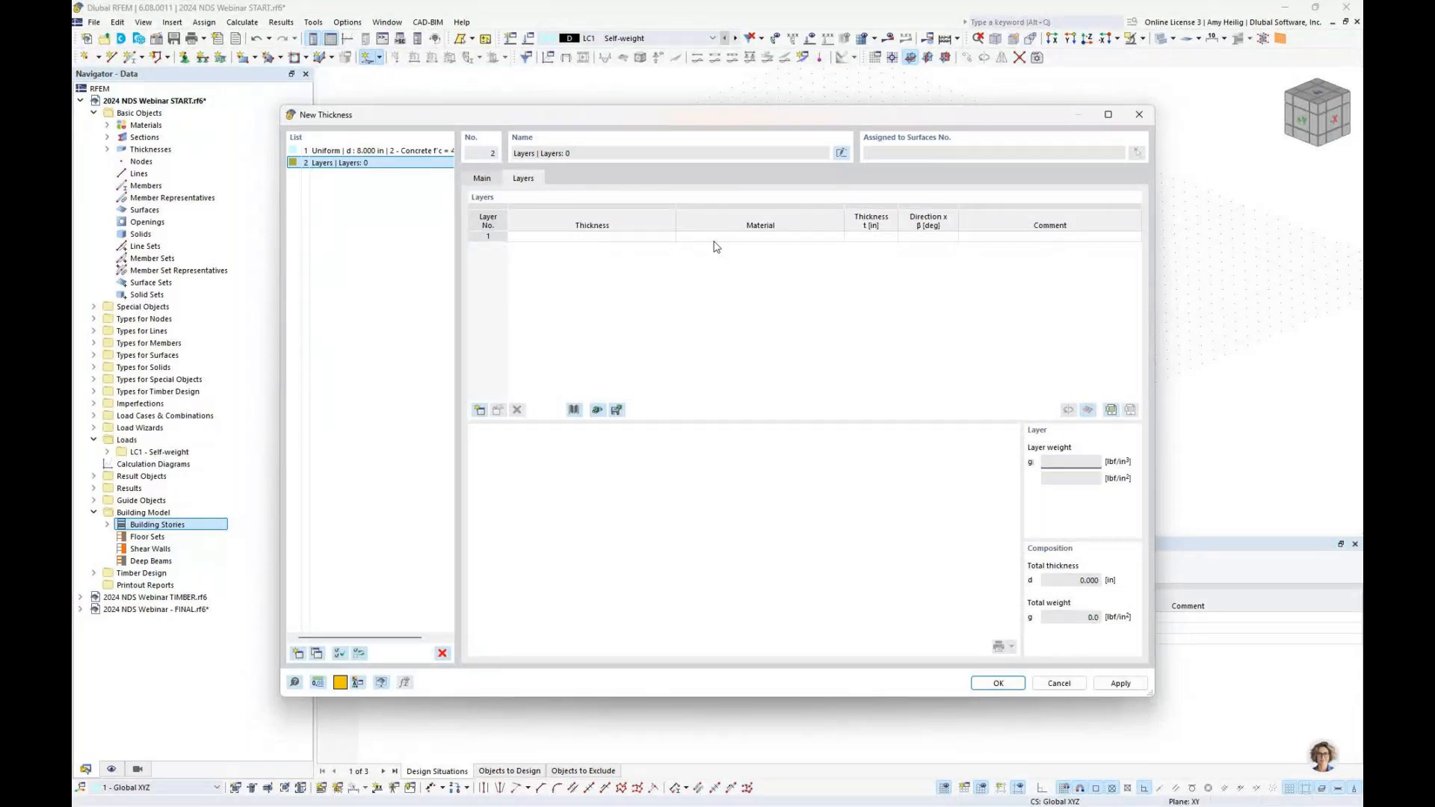
left_click(740, 238)
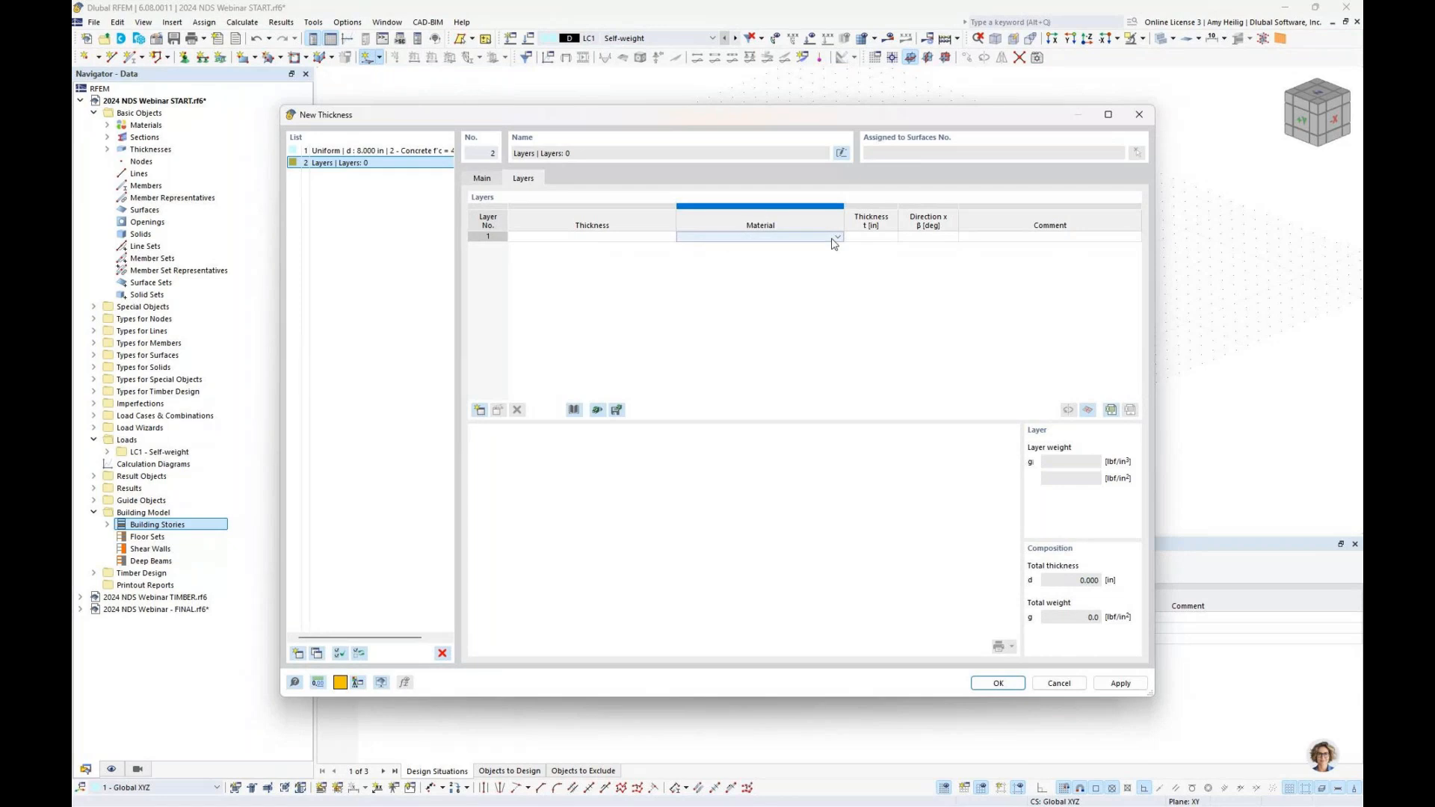
left_click(836, 239)
left_click(837, 239)
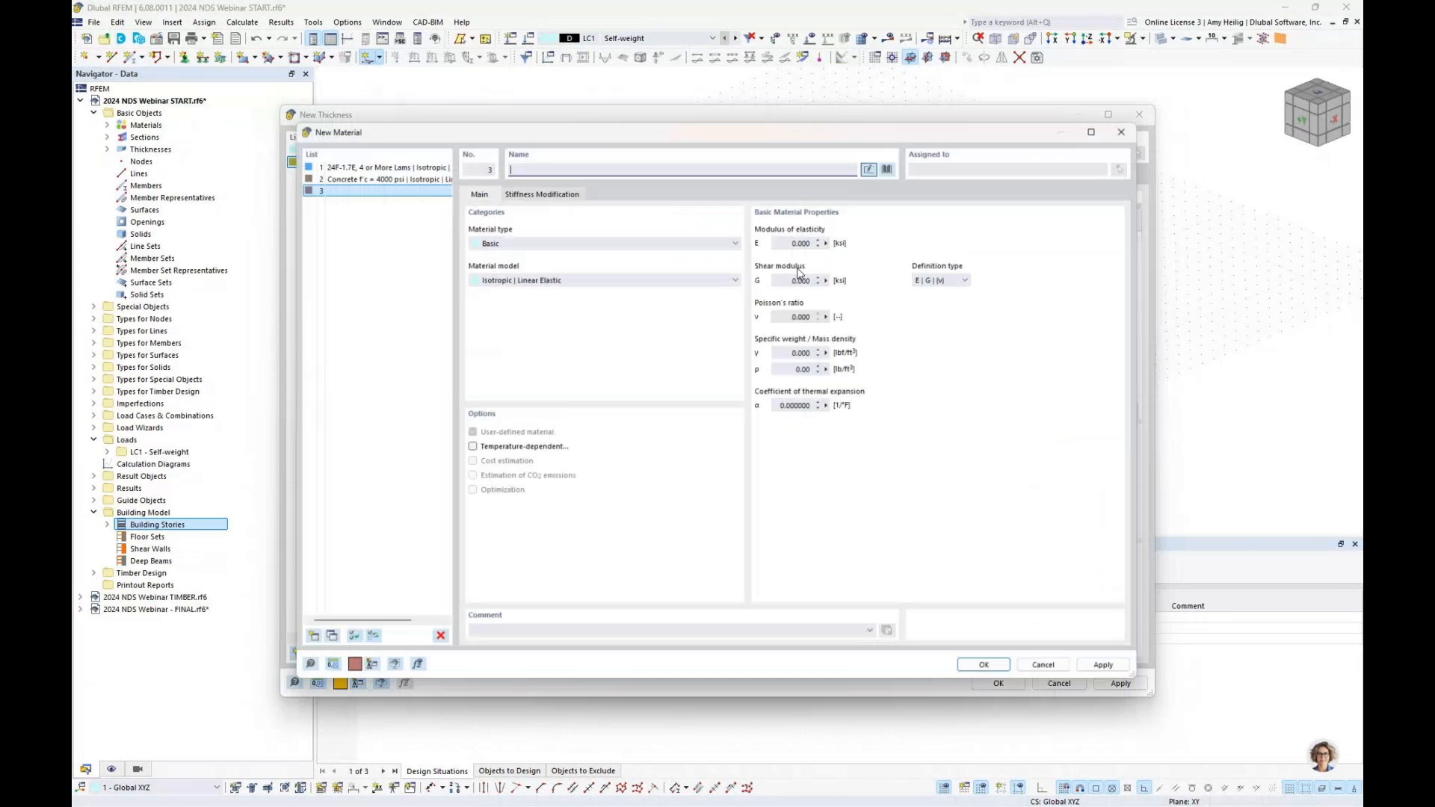
left_click(893, 164)
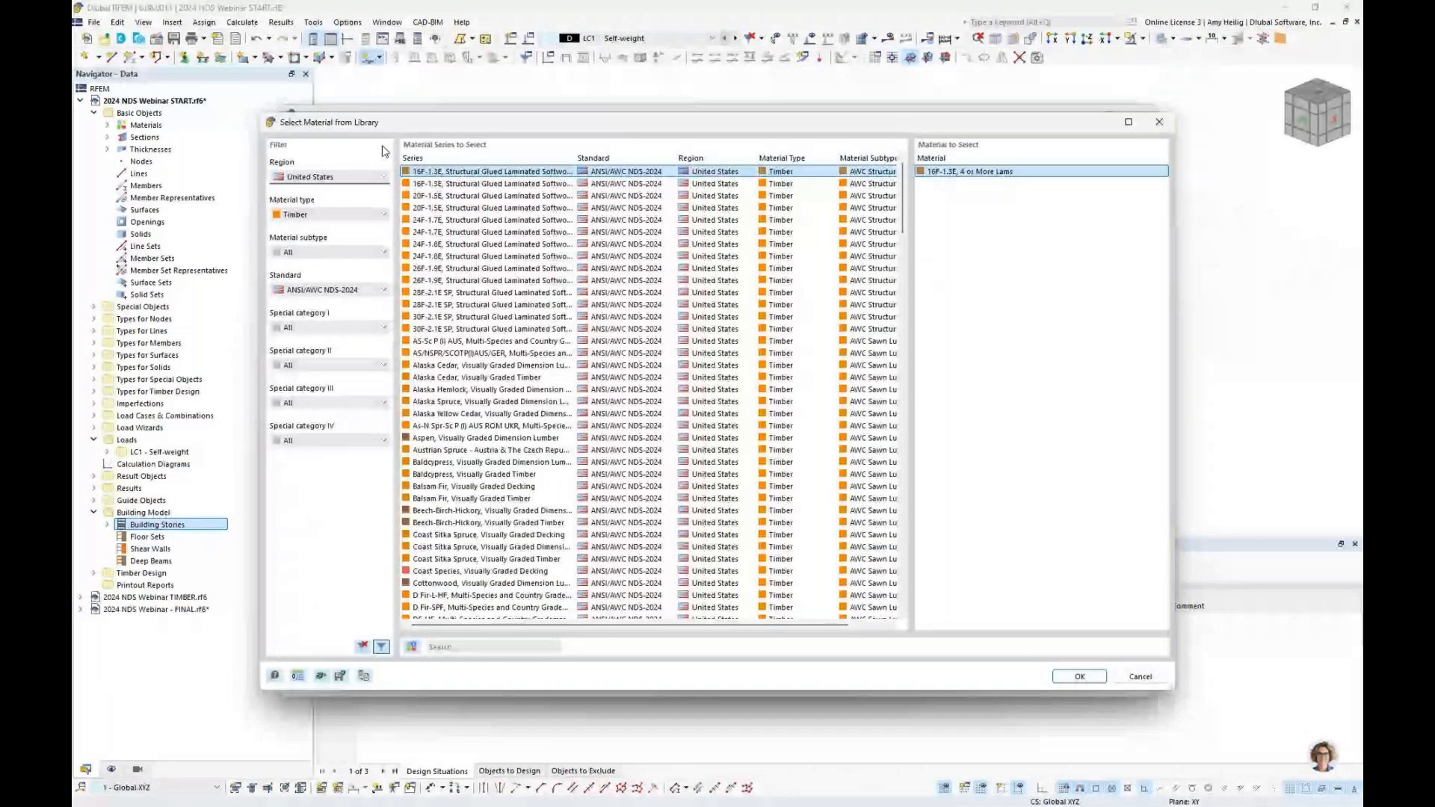
left_click(383, 177)
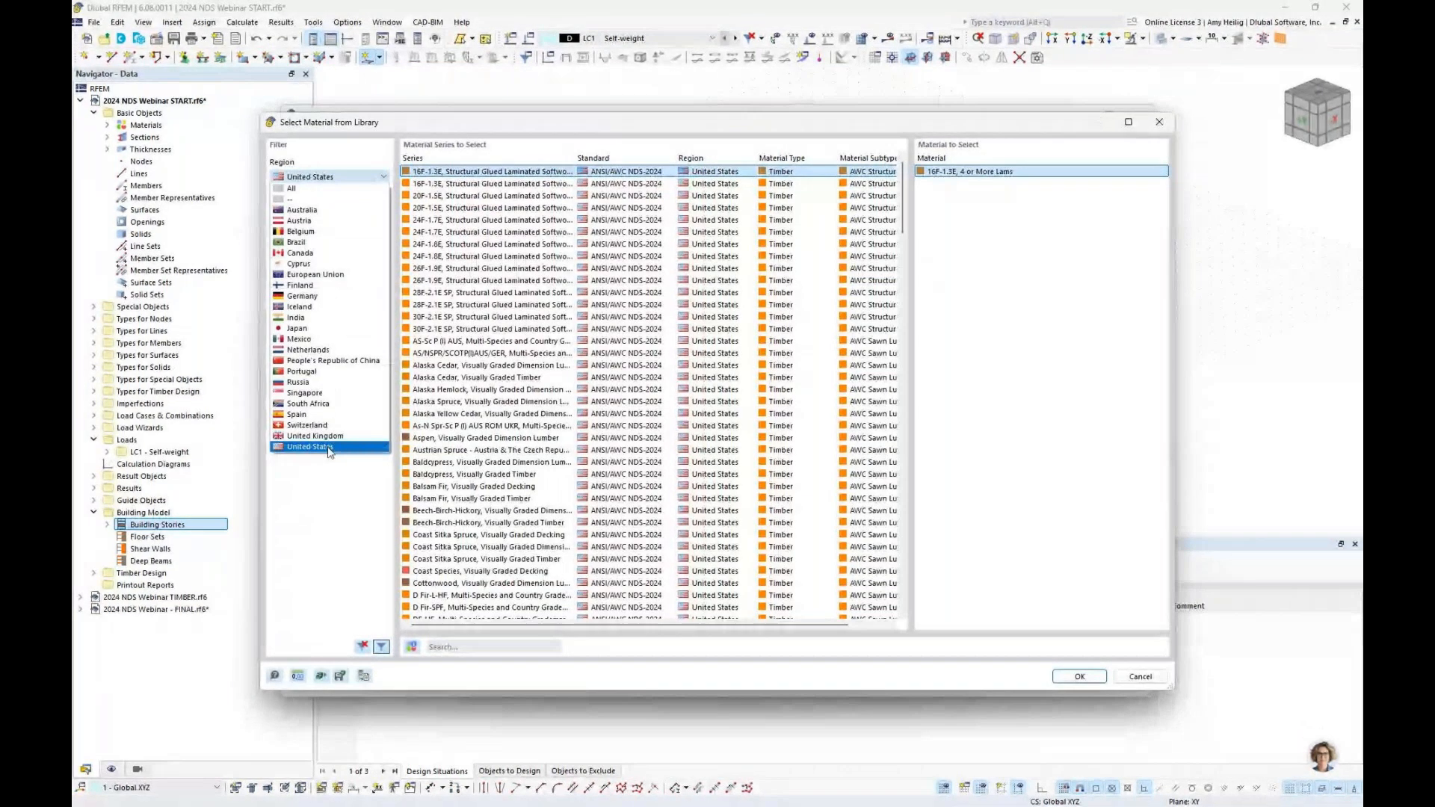
left_click(329, 448)
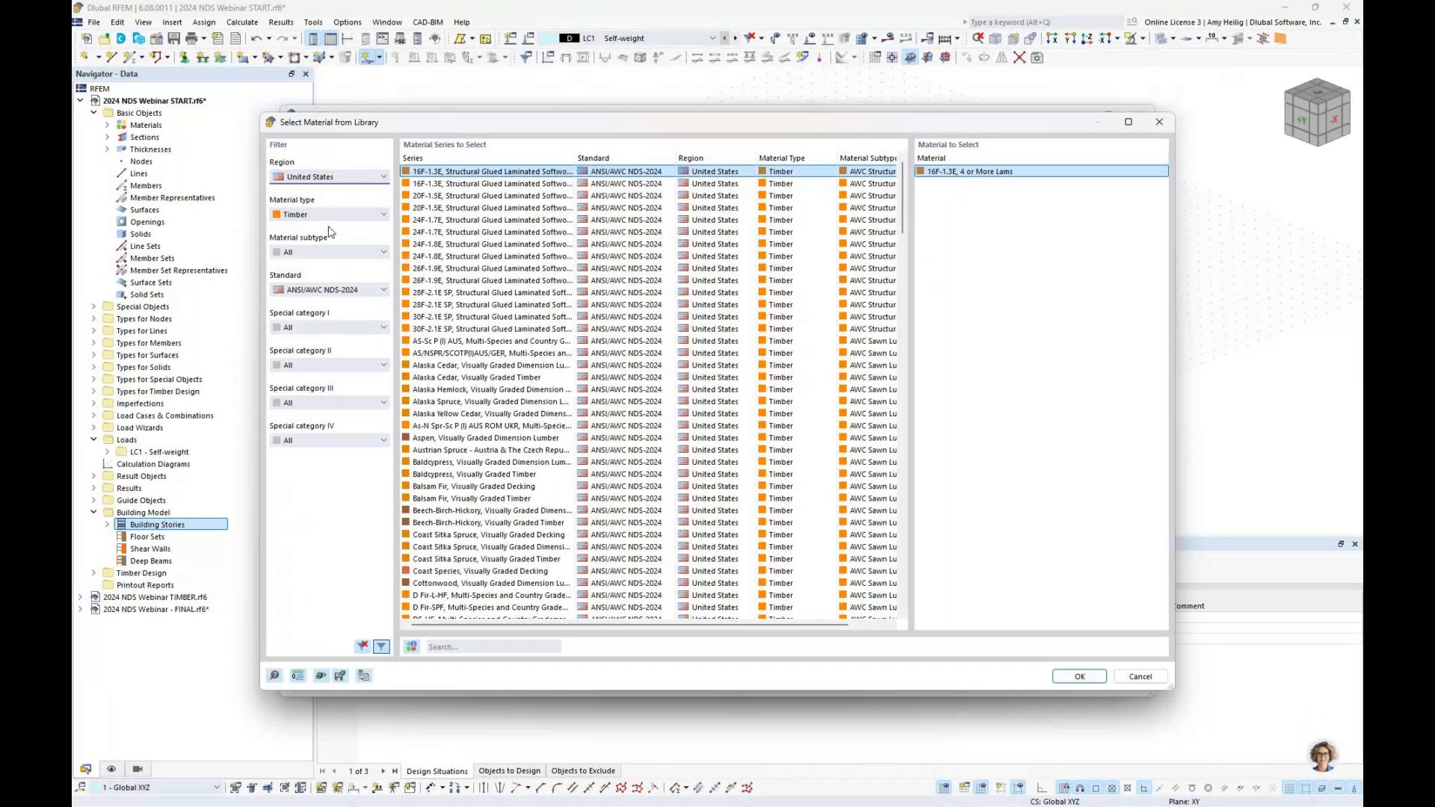
left_click(453, 366)
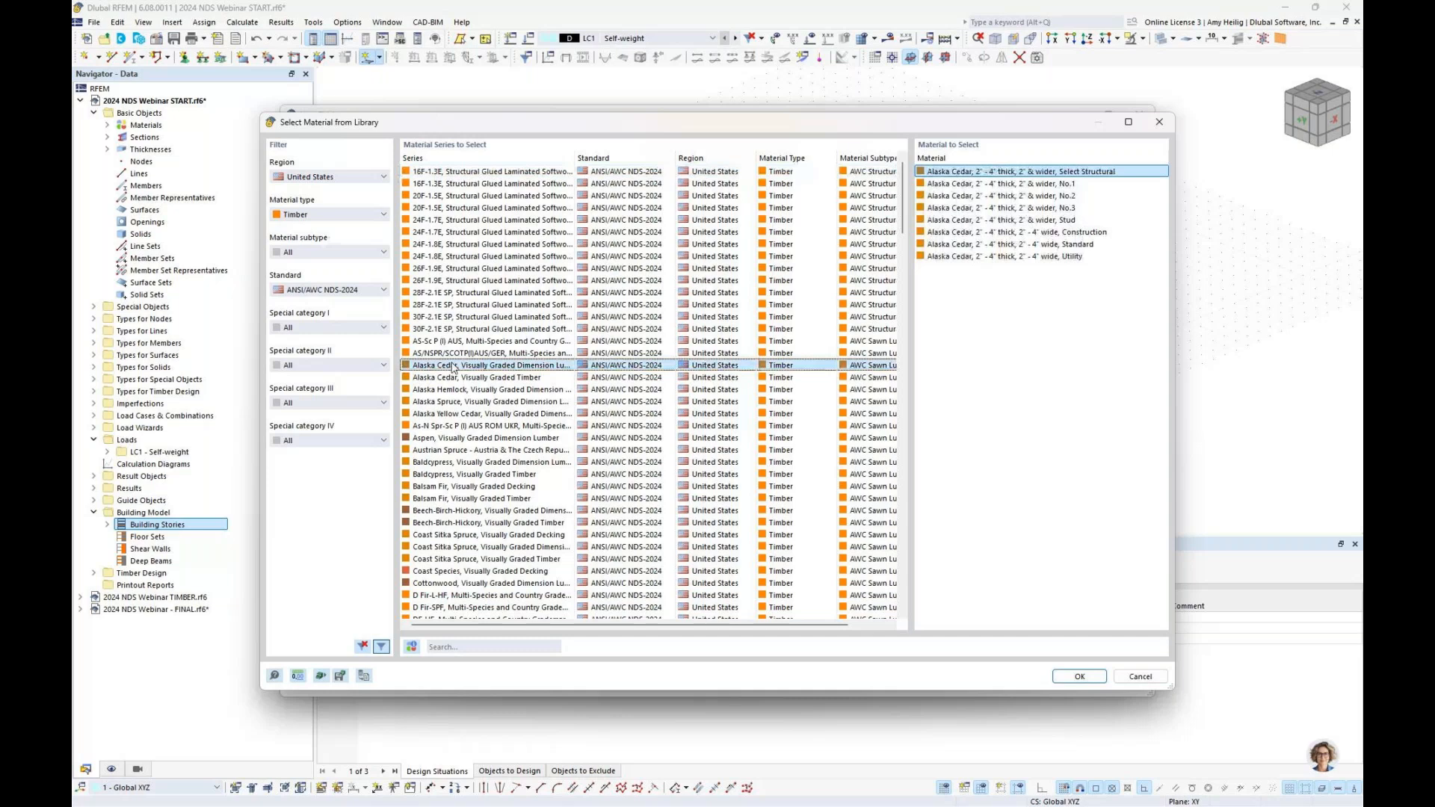
scroll(453, 367, "down", 2)
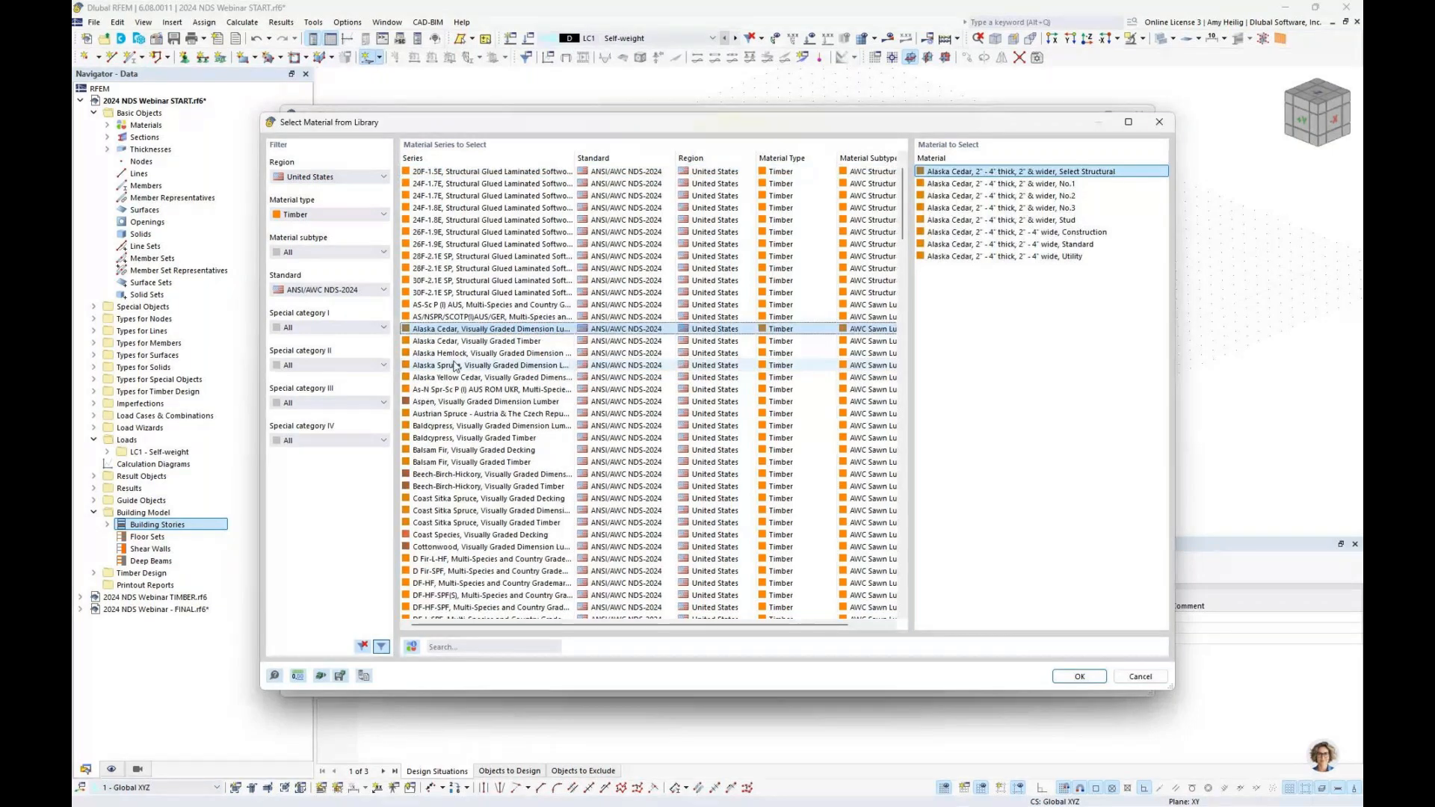
left_click(475, 401)
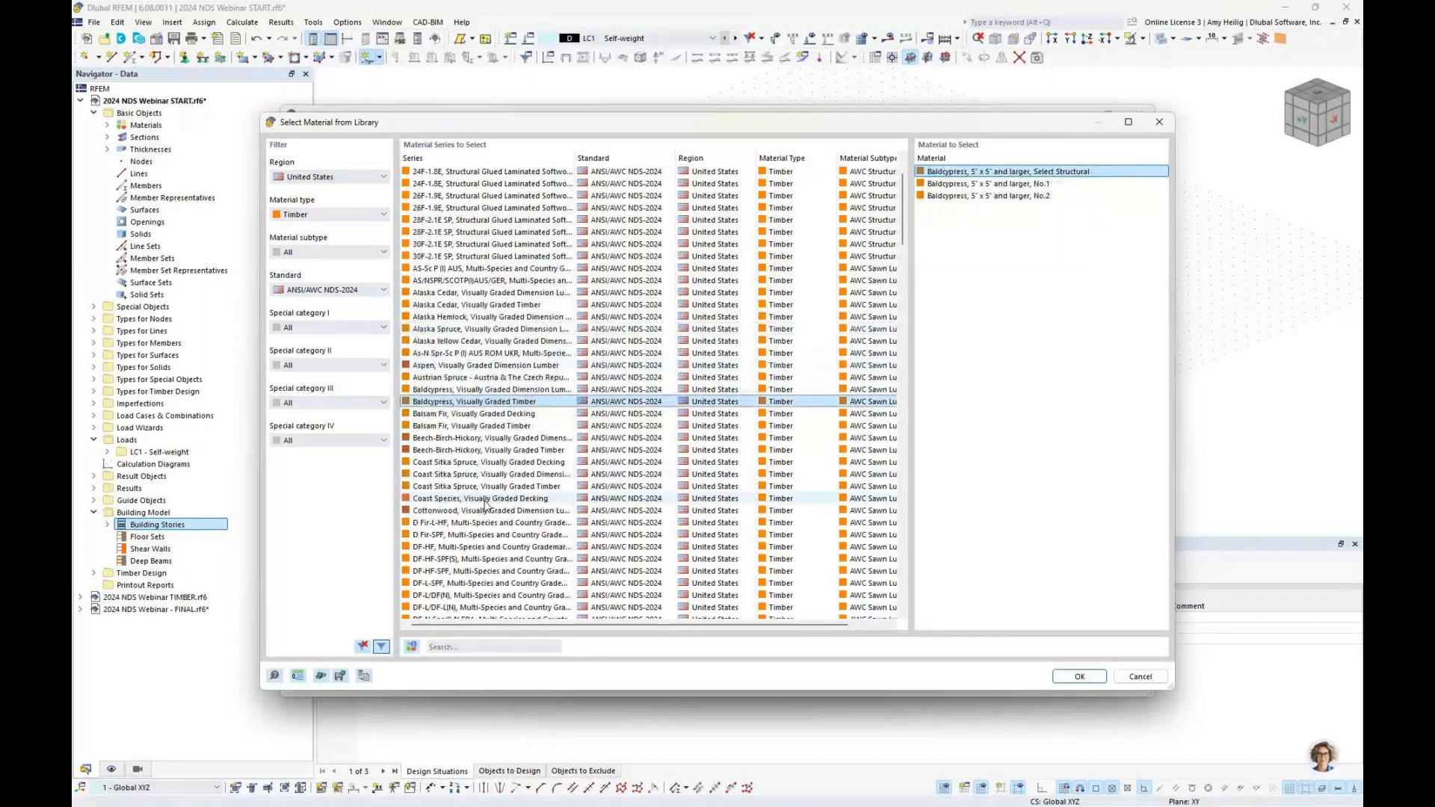
left_click(486, 523)
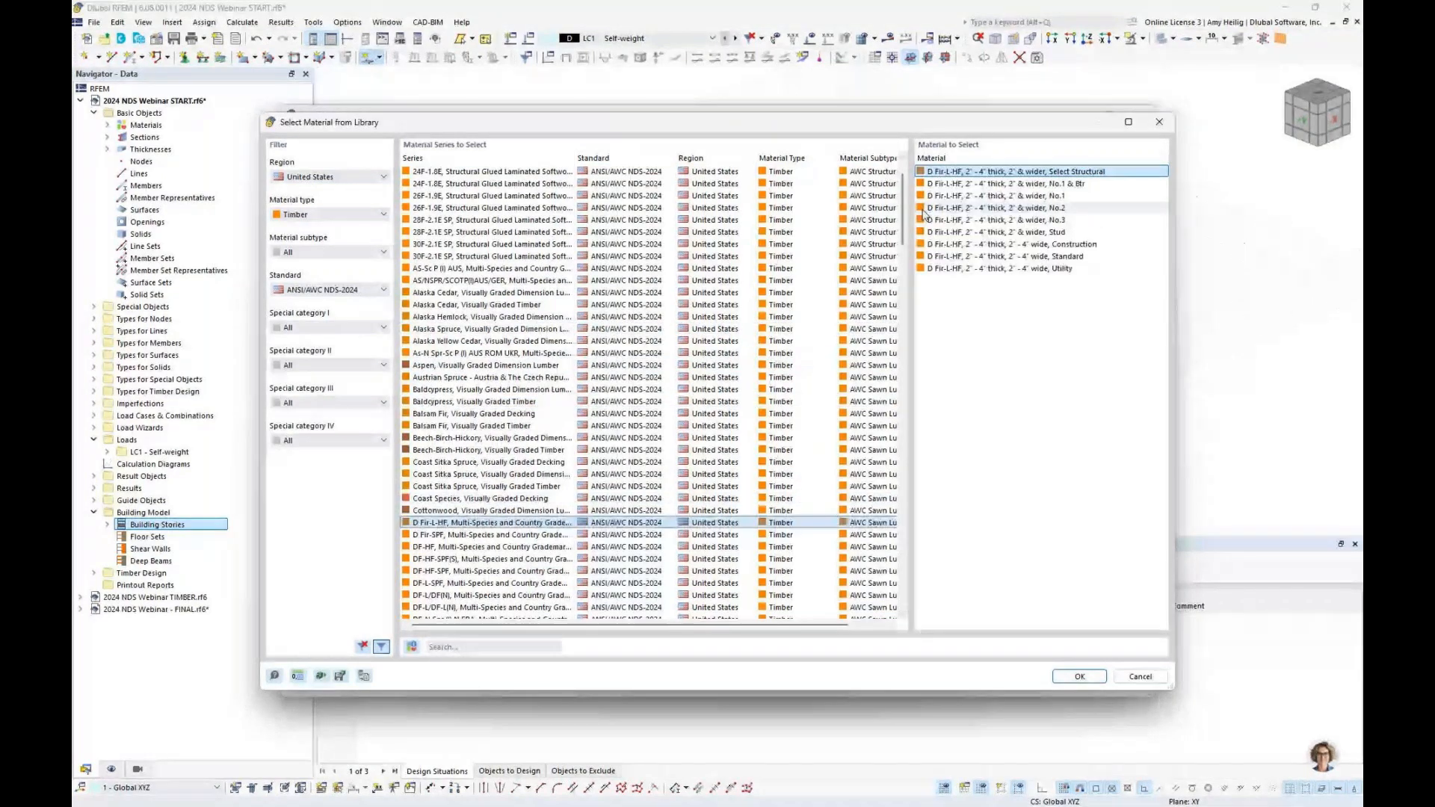
key("Return")
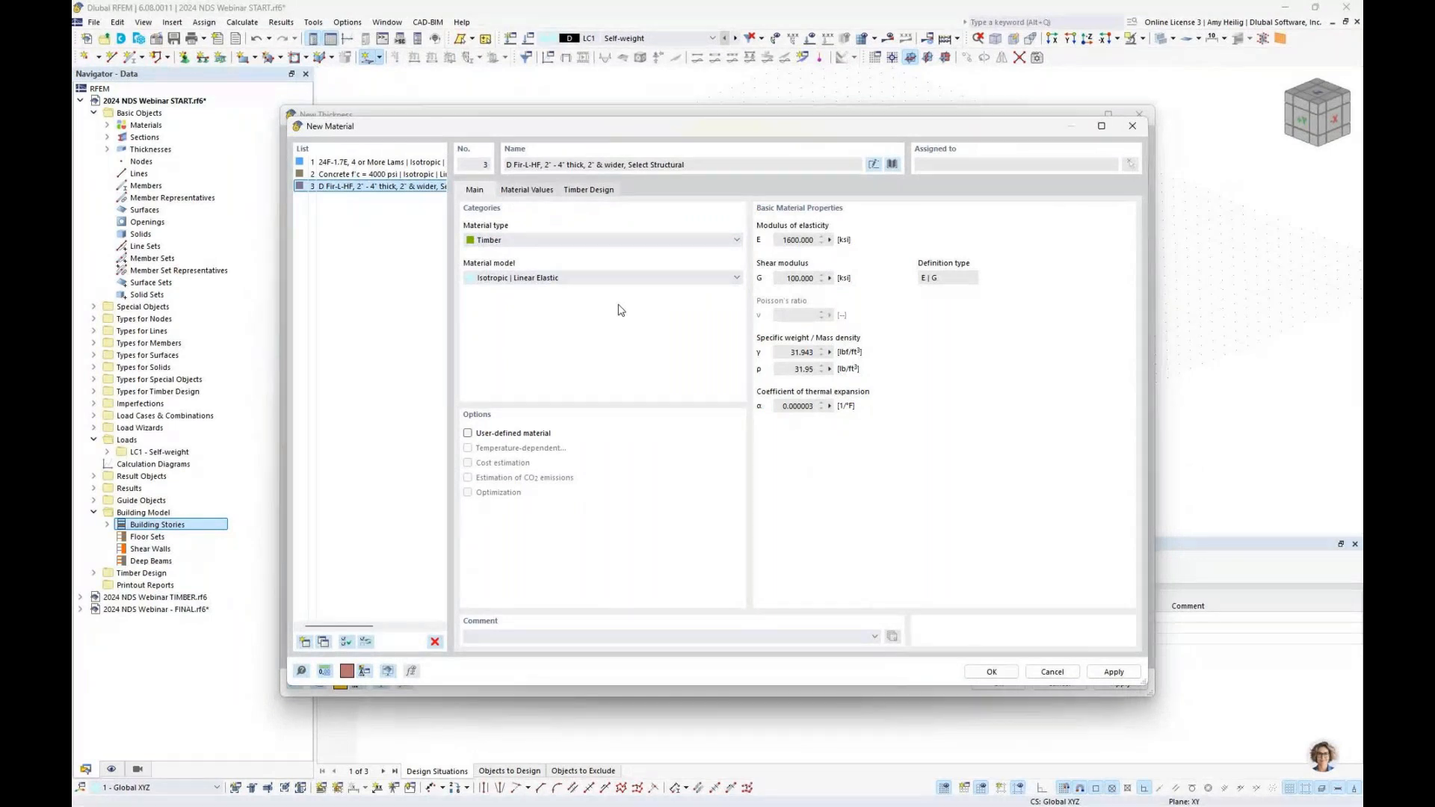
Set the material model to Orthotropic | Linear Elastic (Surfaces), make the material user-defined and set its modulus Ey to 0 ksi.
left_click(584, 278)
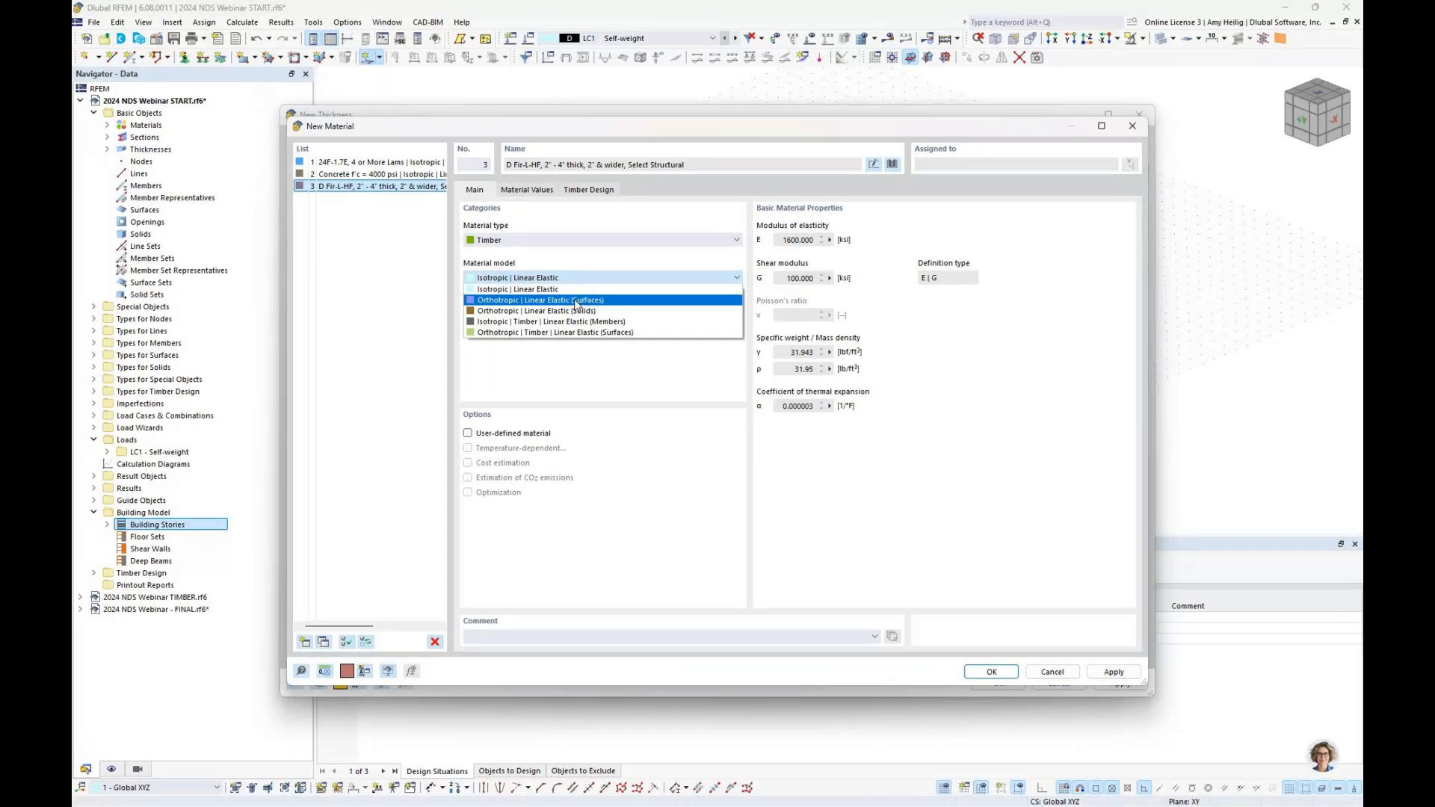
left_click(577, 301)
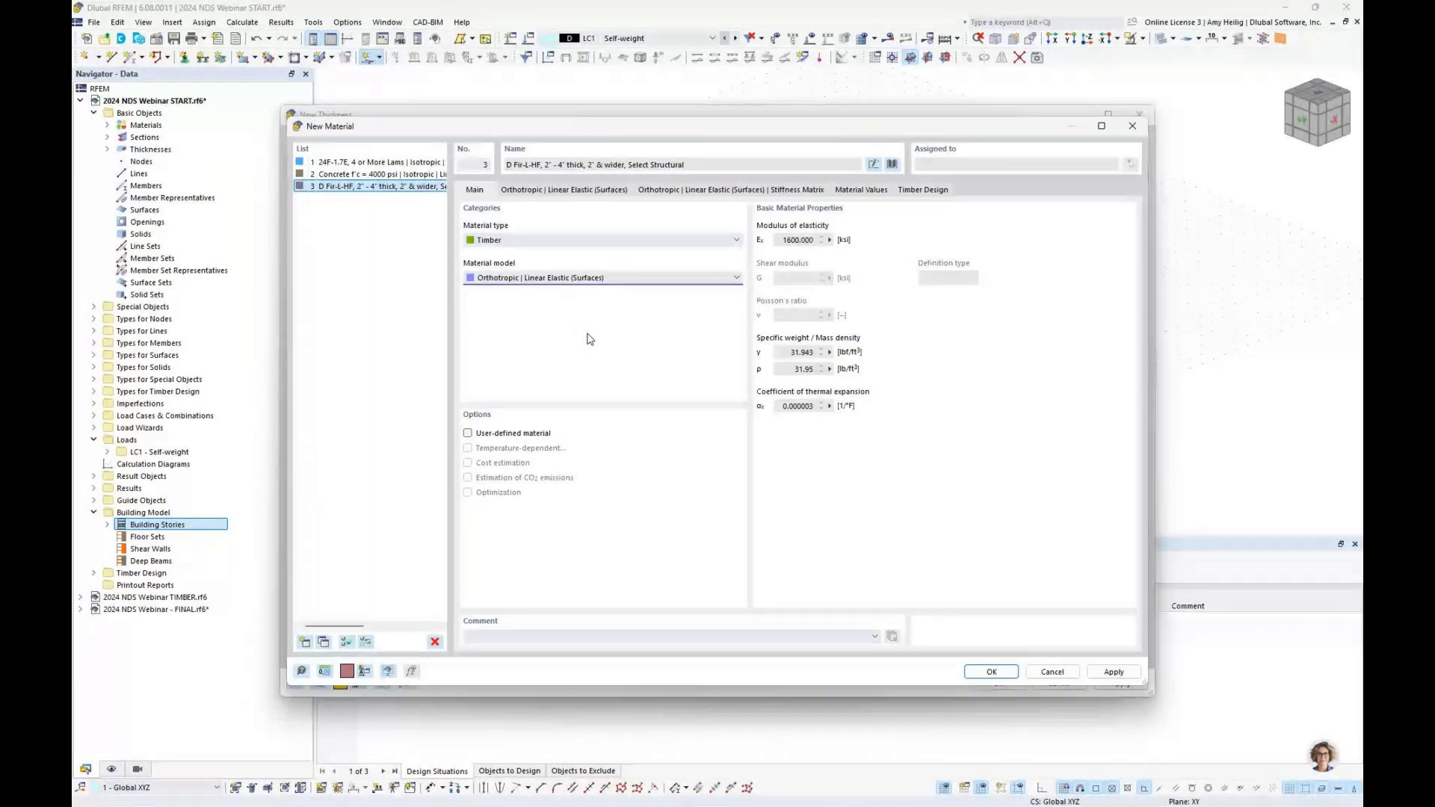
left_click(509, 433)
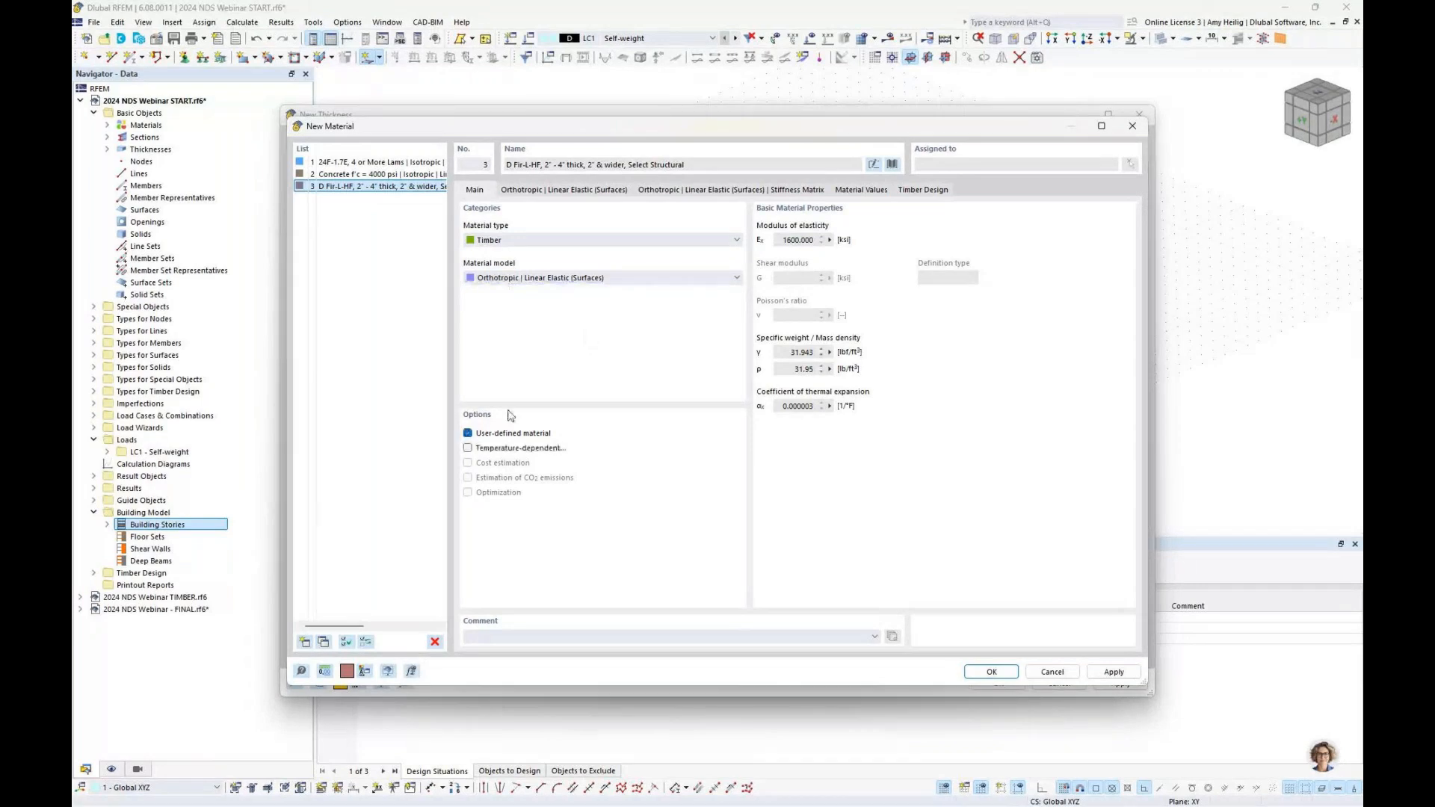
left_click(545, 190)
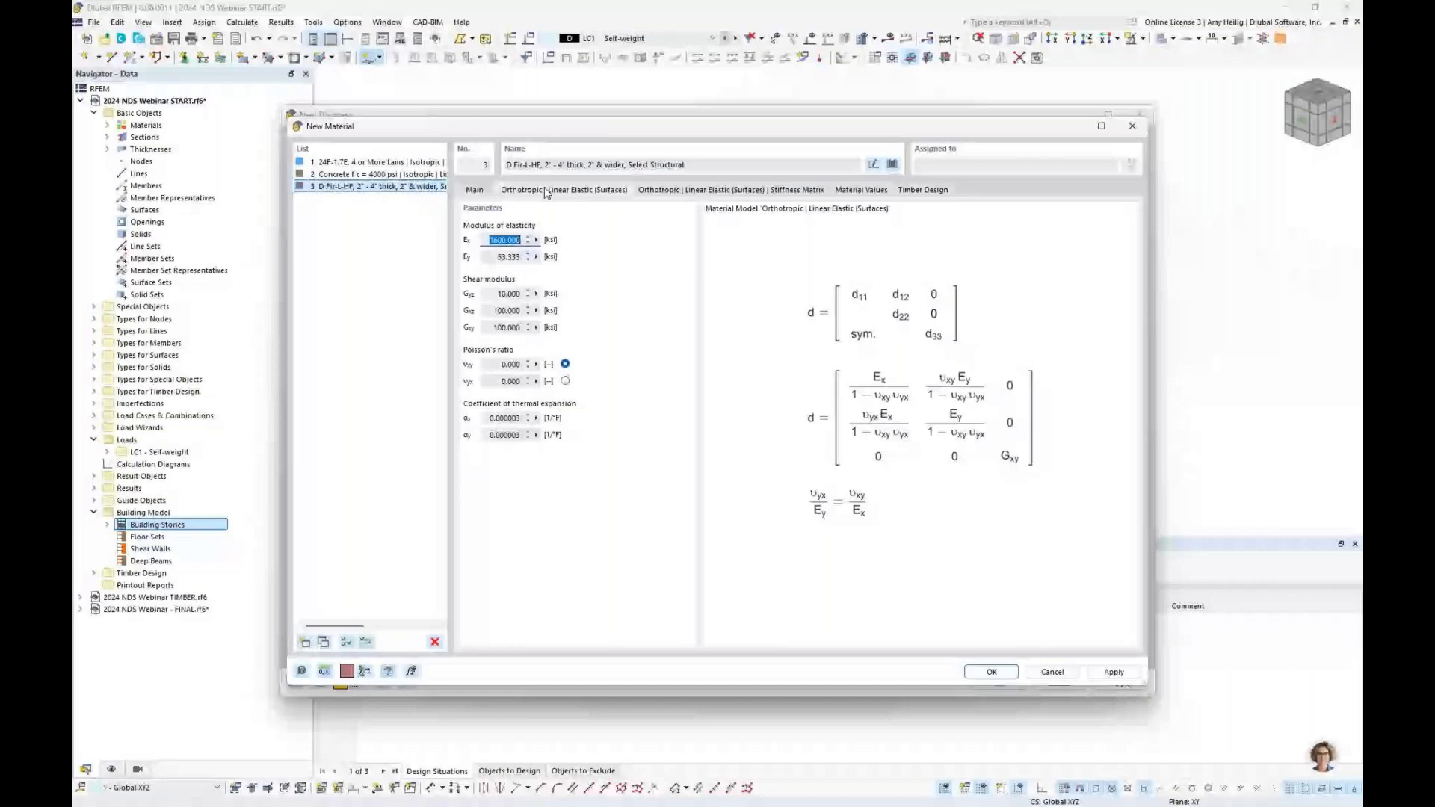
key("Tab")
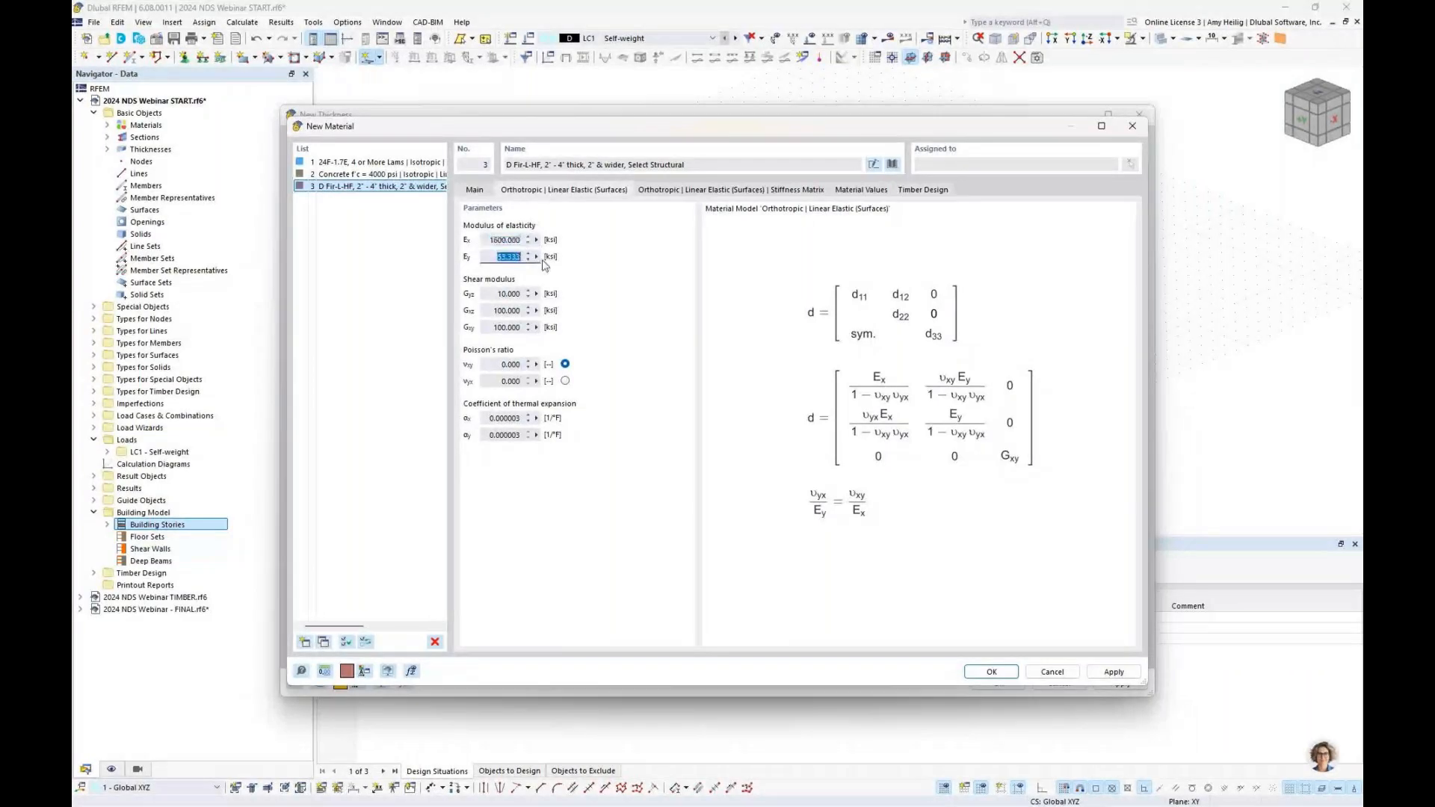
type("0")
left_click(478, 189)
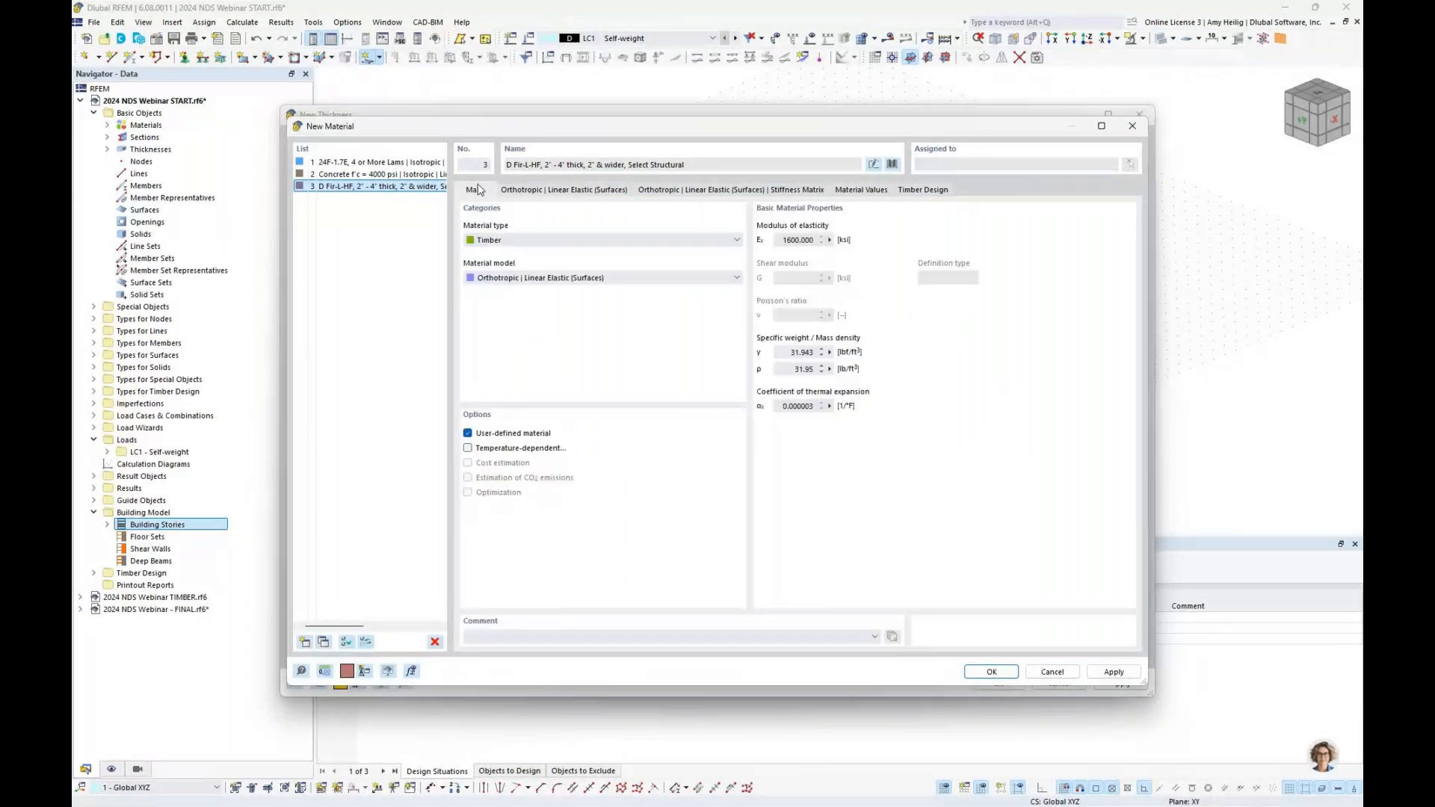
left_click(991, 672)
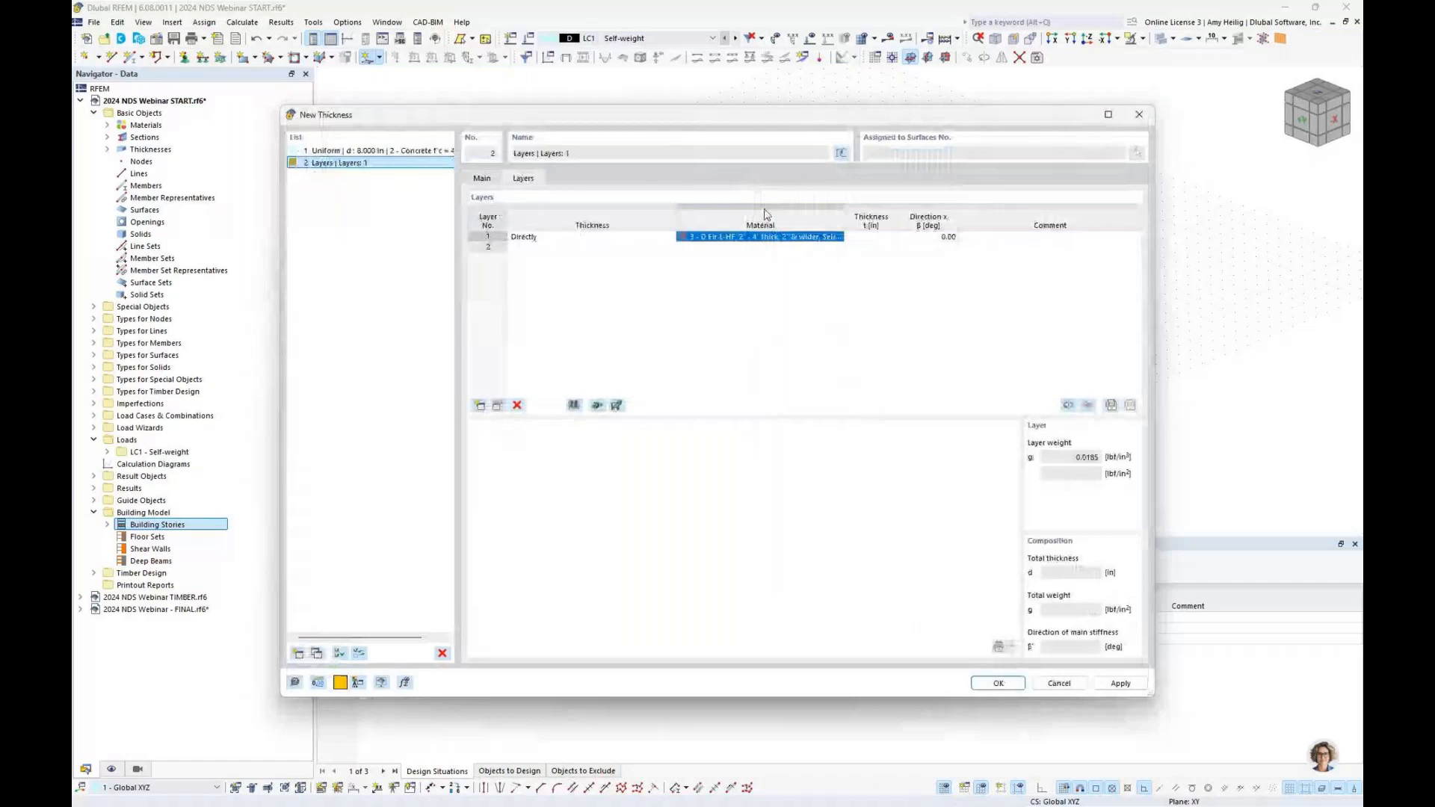
Set layer 1 to 1.5 in thick and add a second 1.5 in D Fir-L-HF layer oriented at 90°.
key("Tab")
type("1.5")
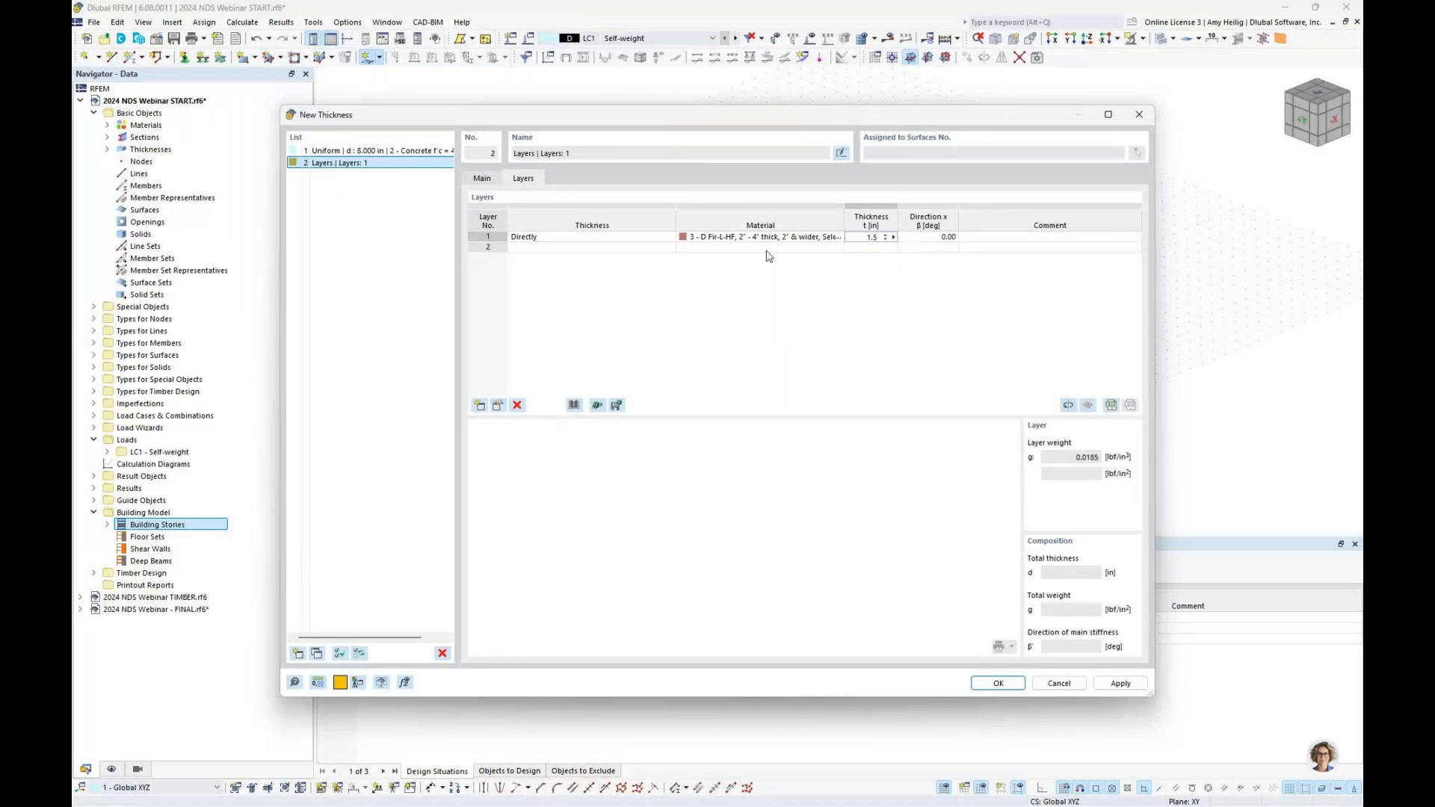
left_click(839, 247)
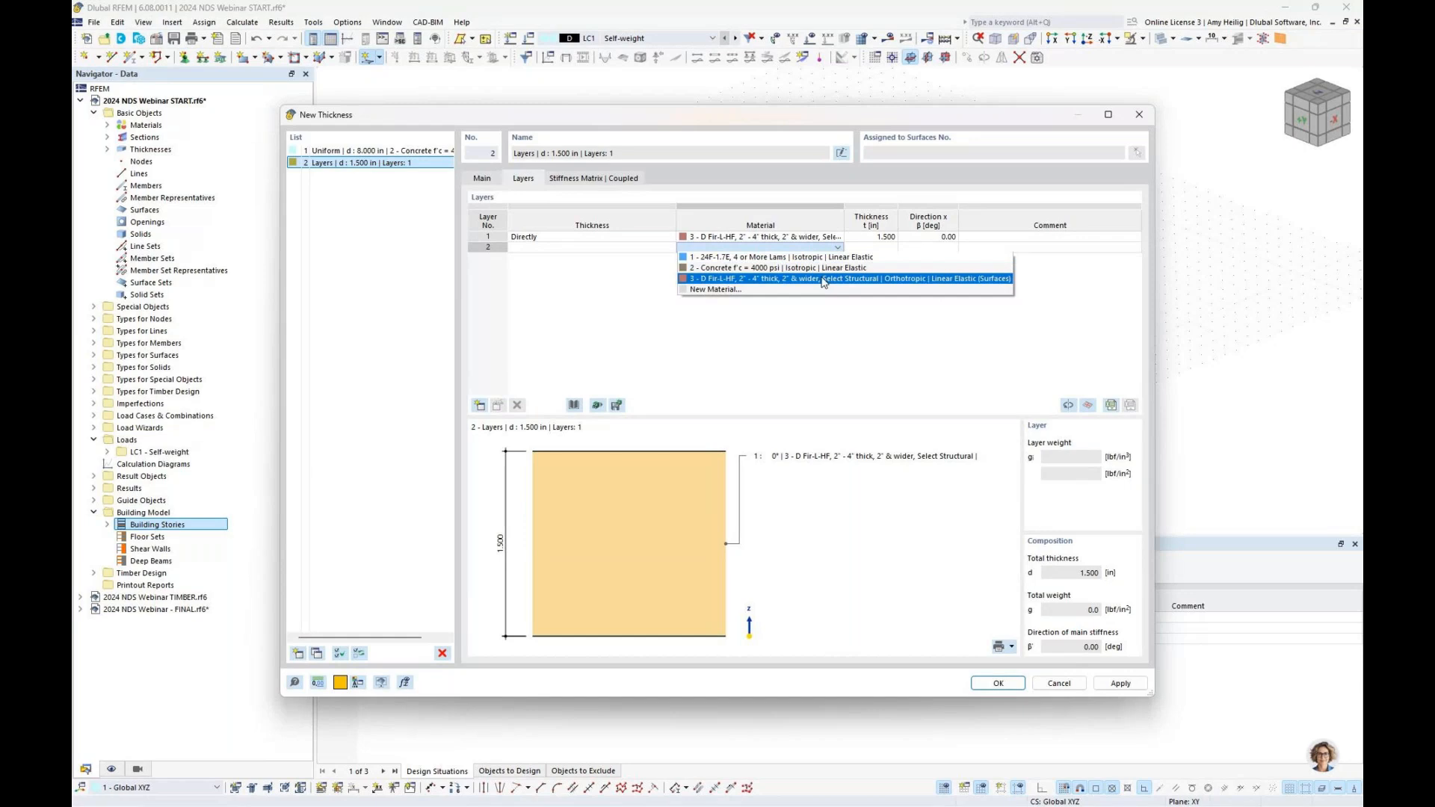
left_click(823, 281)
type("1.5")
left_click(927, 248)
left_click(942, 248)
left_click(930, 272)
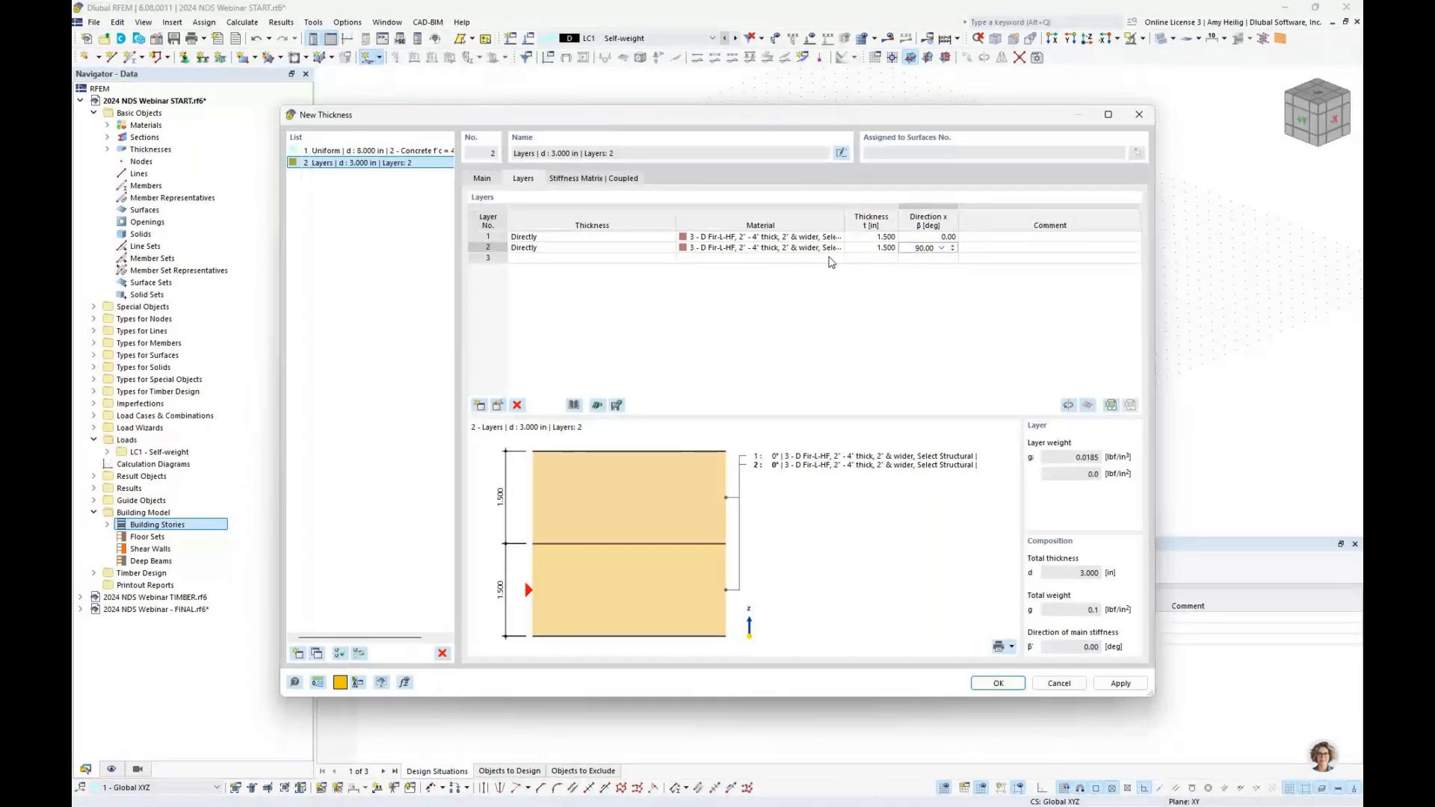
Add a third D Fir-L-HF layer 1.5 in thick, keeping its direction at 0°.
left_click(830, 259)
left_click(831, 259)
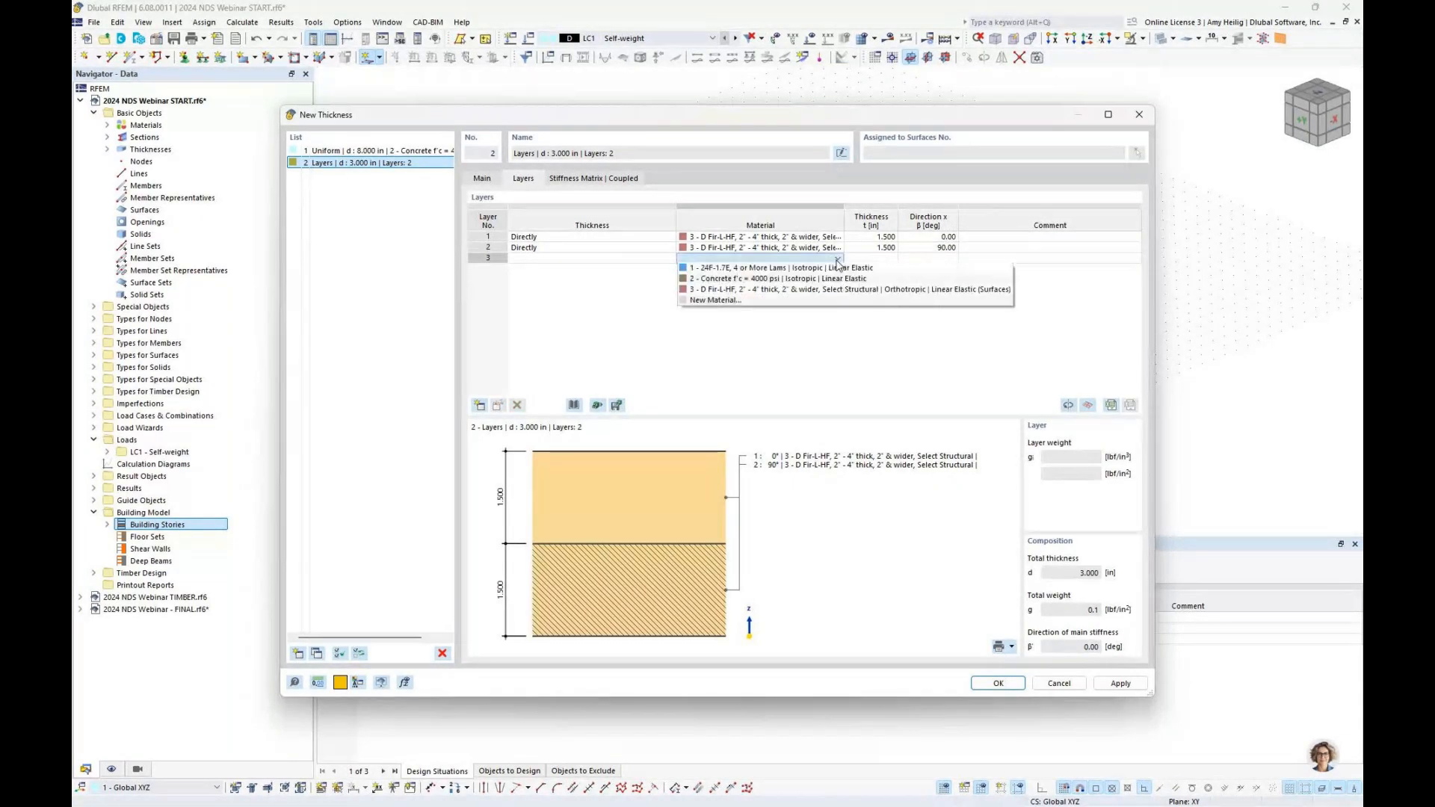
left_click(826, 289)
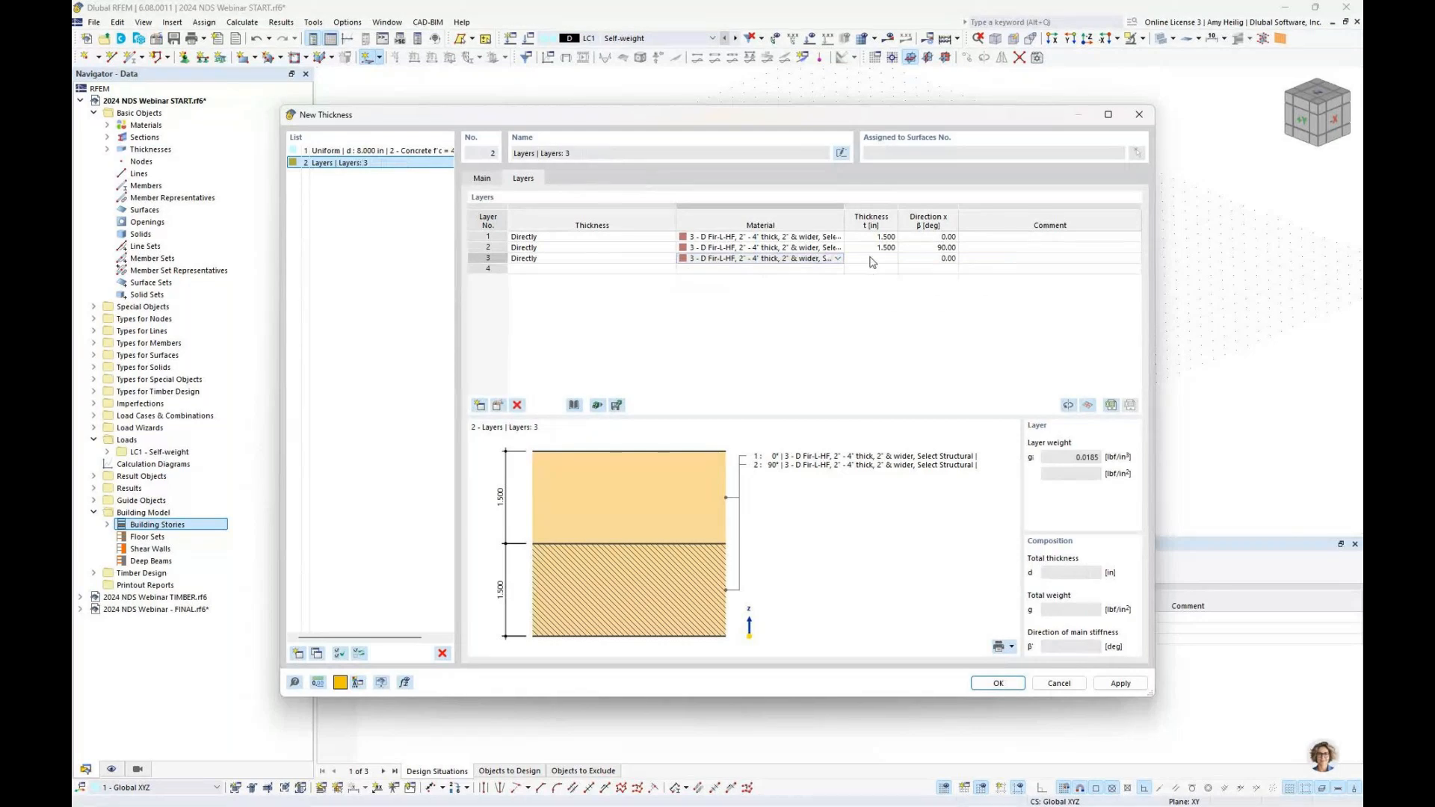
left_click(872, 258)
type("1.5")
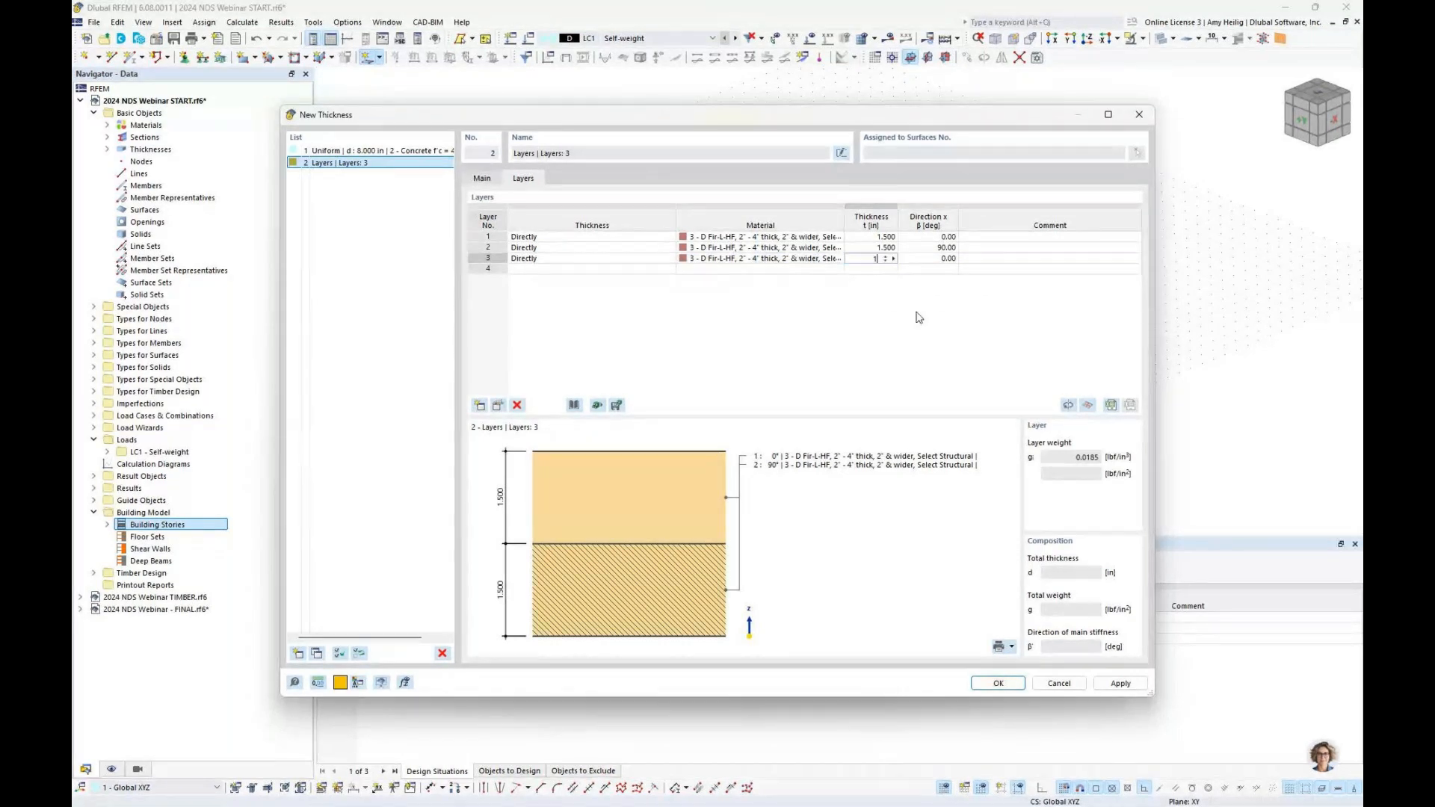
key("Tab")
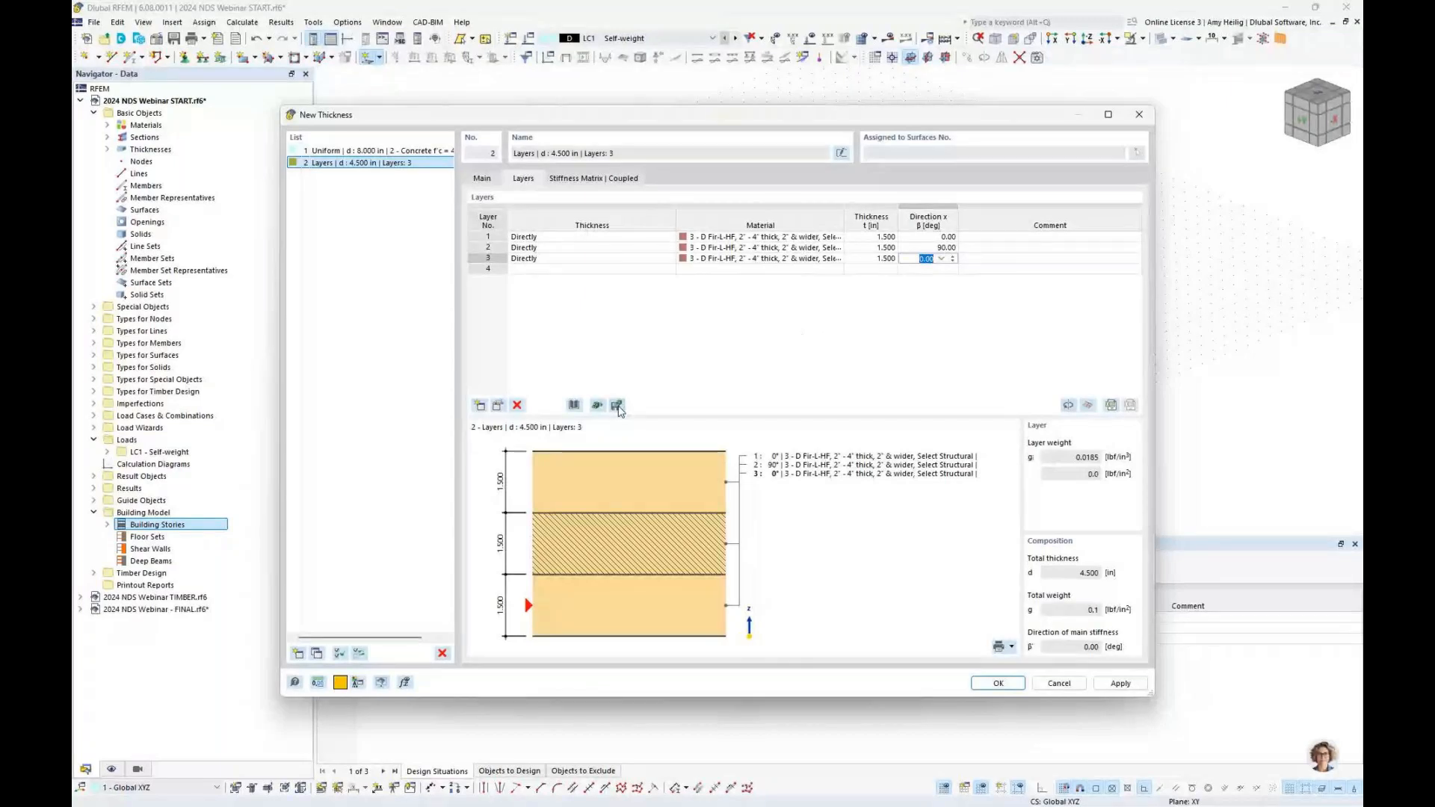
left_click(617, 405)
left_click_drag(687, 364, 729, 299)
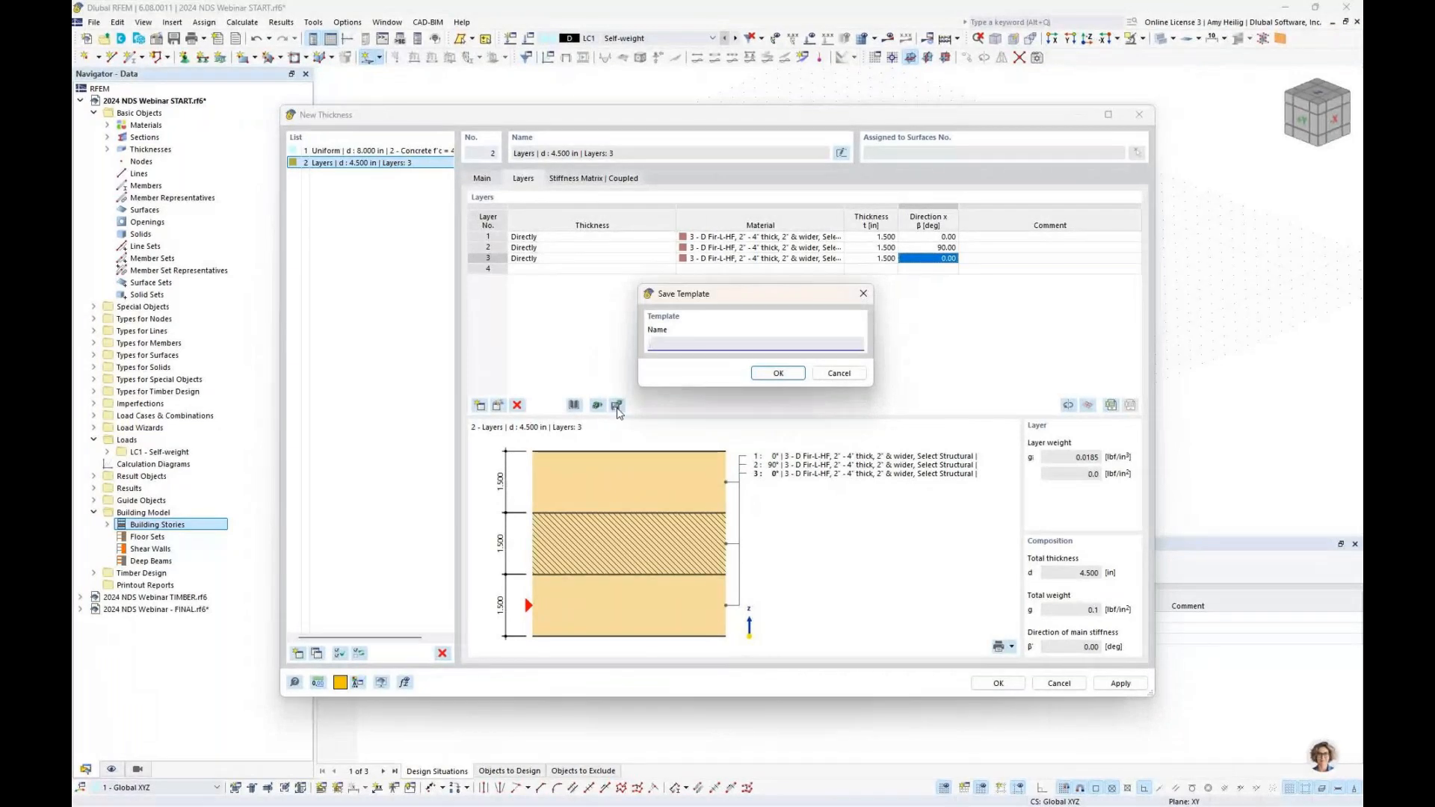
left_click(838, 373)
Delete all three manually defined layers from the thickness.
left_click(646, 259)
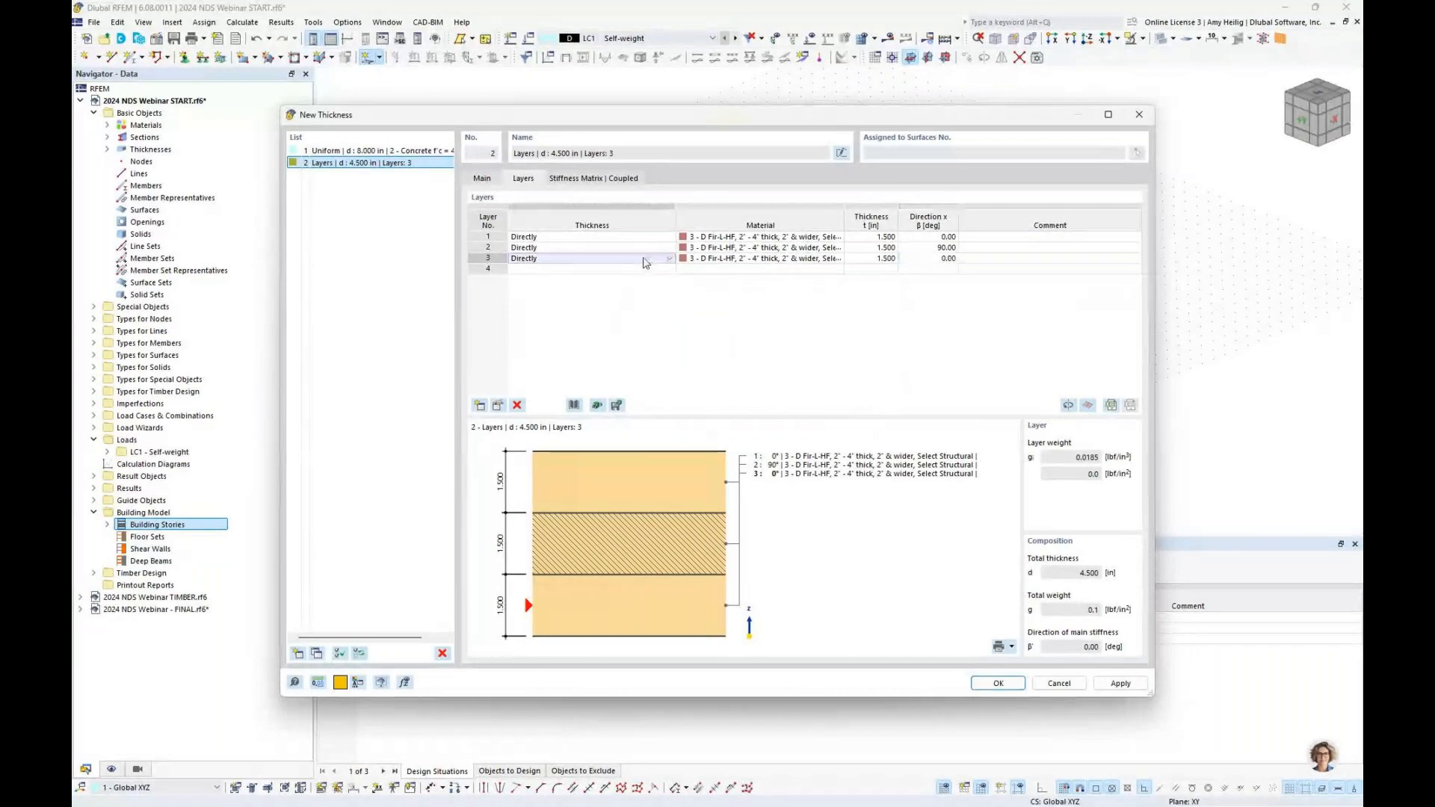
left_click(516, 405)
left_click(516, 405)
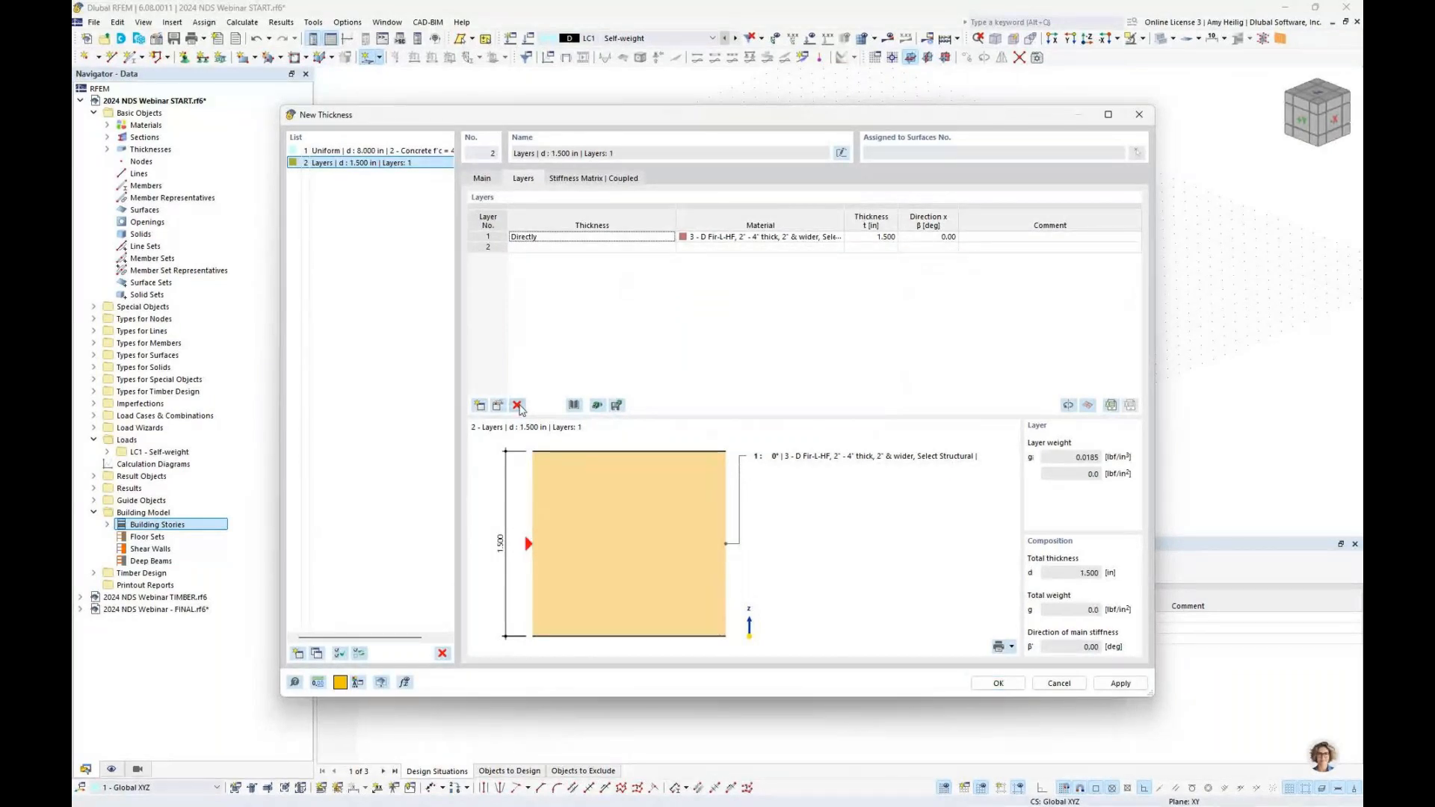
left_click(516, 405)
Filter the layer composition library to region United States, manufacturer Mercer Mass Timber and composition type CLT7.
left_click(574, 405)
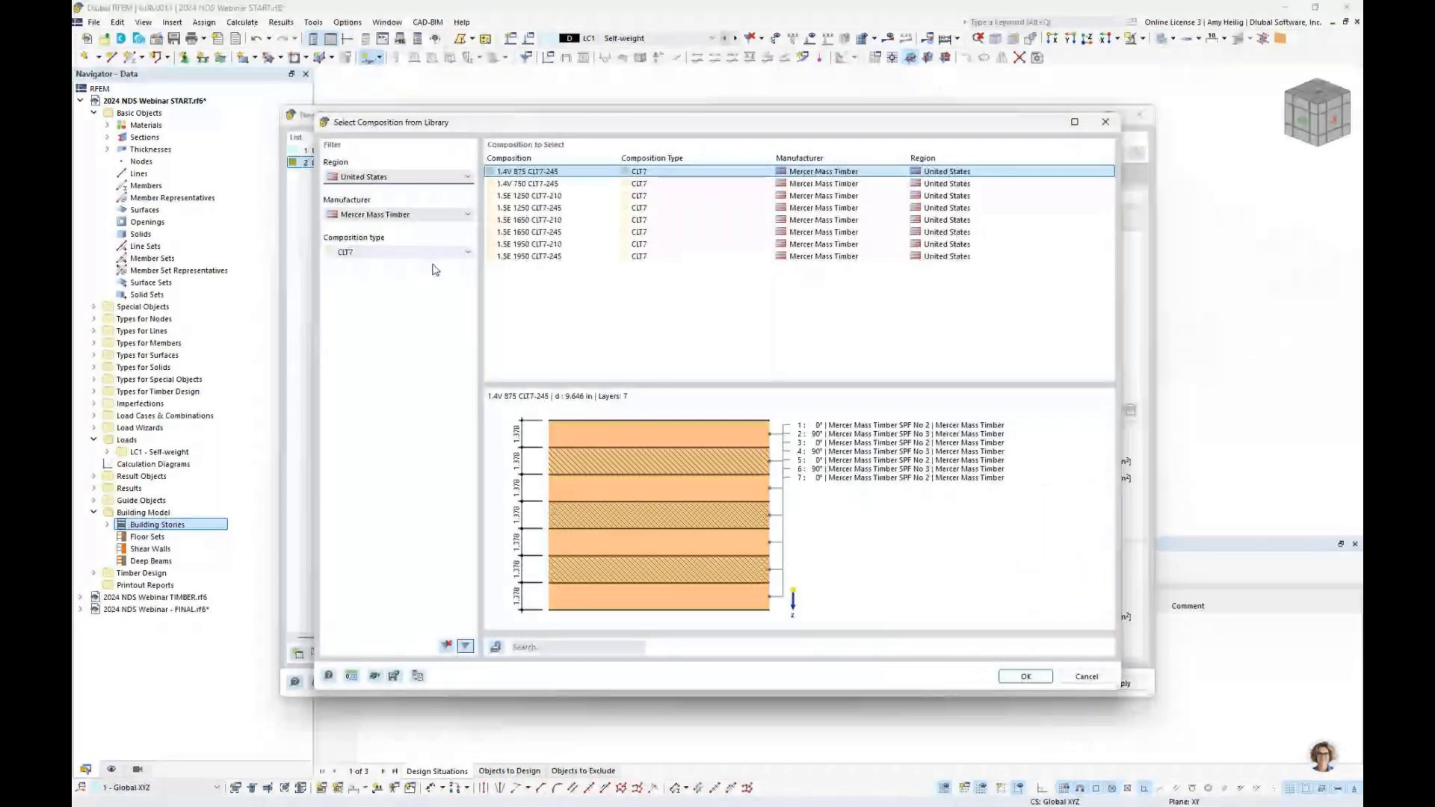
left_click(392, 176)
left_click(391, 188)
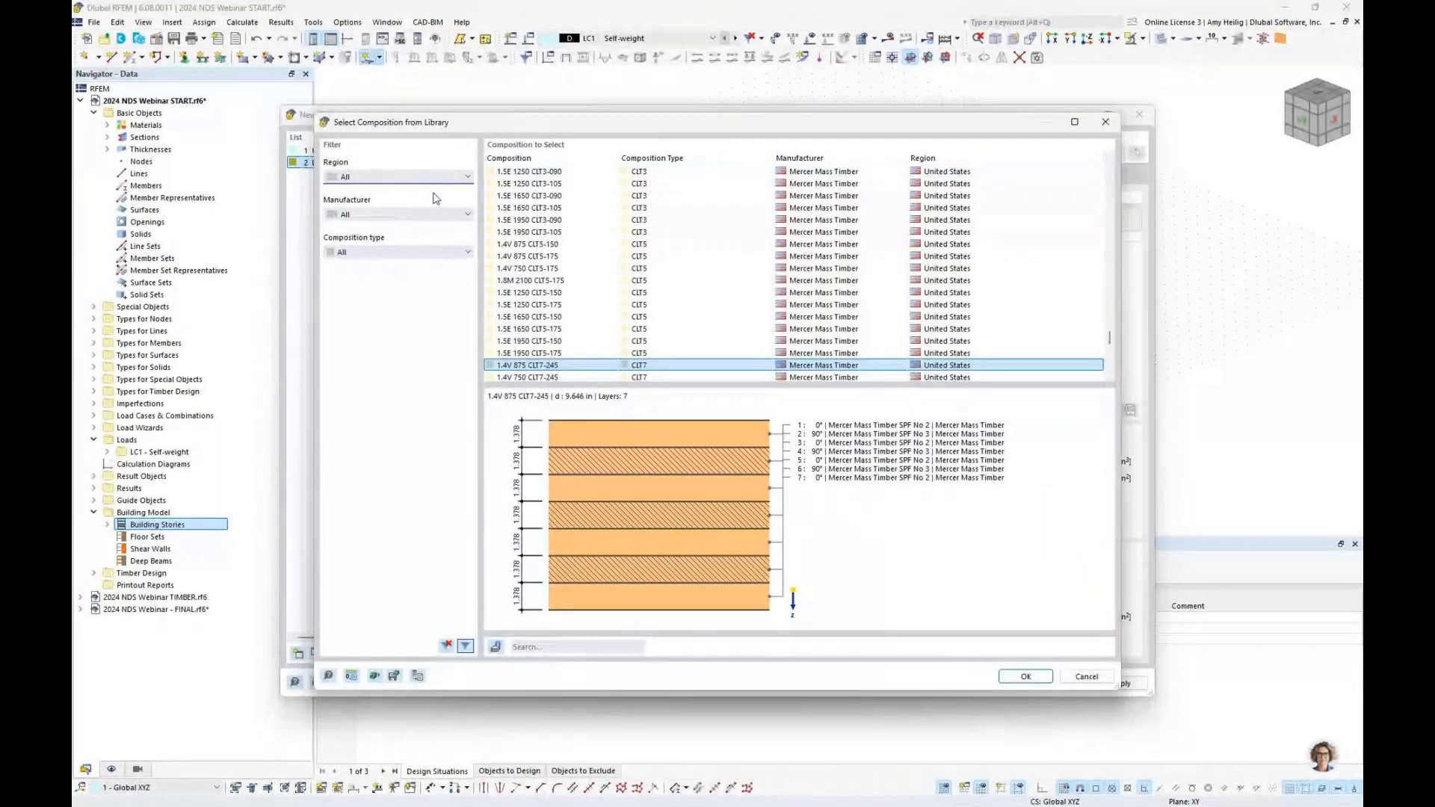
left_click(395, 177)
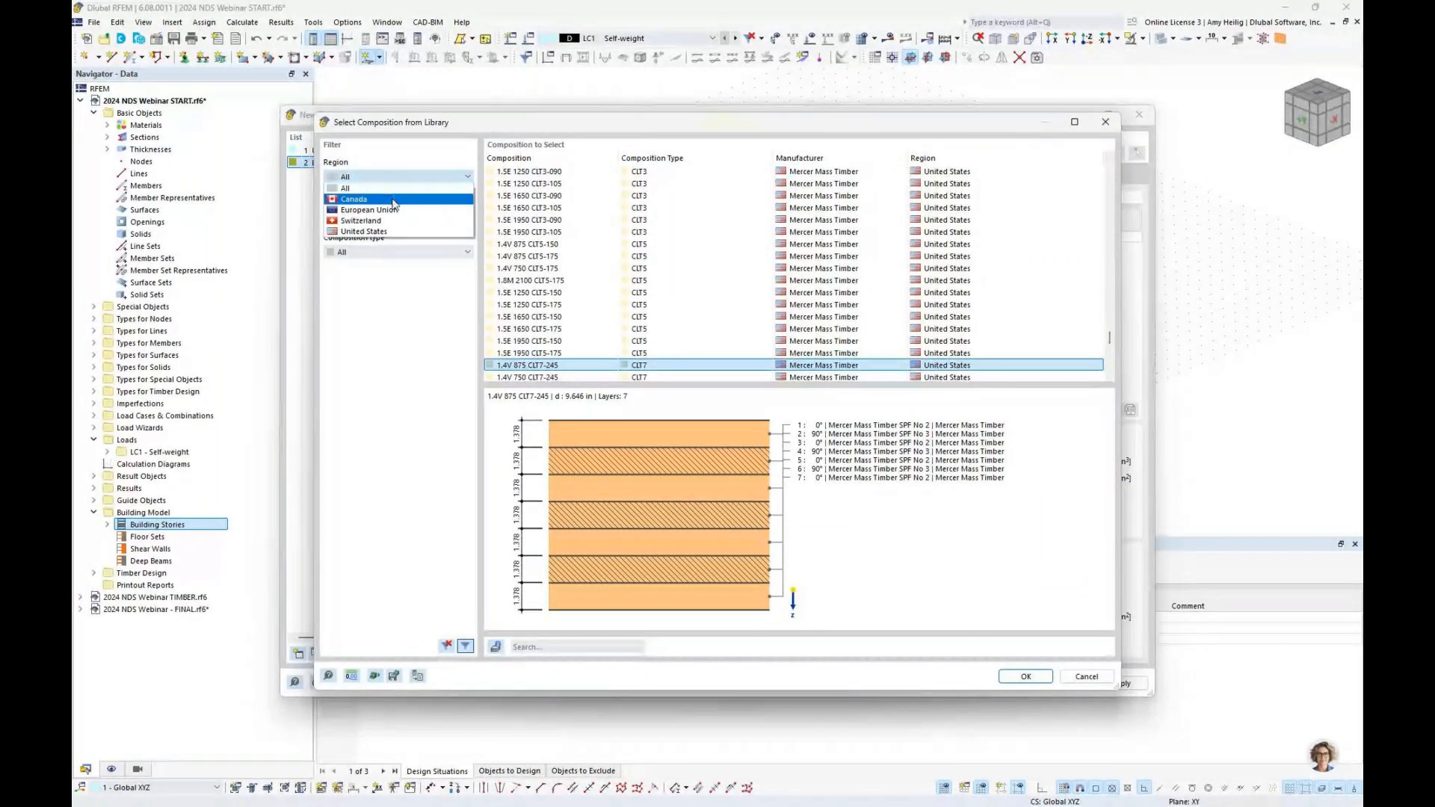
left_click(388, 232)
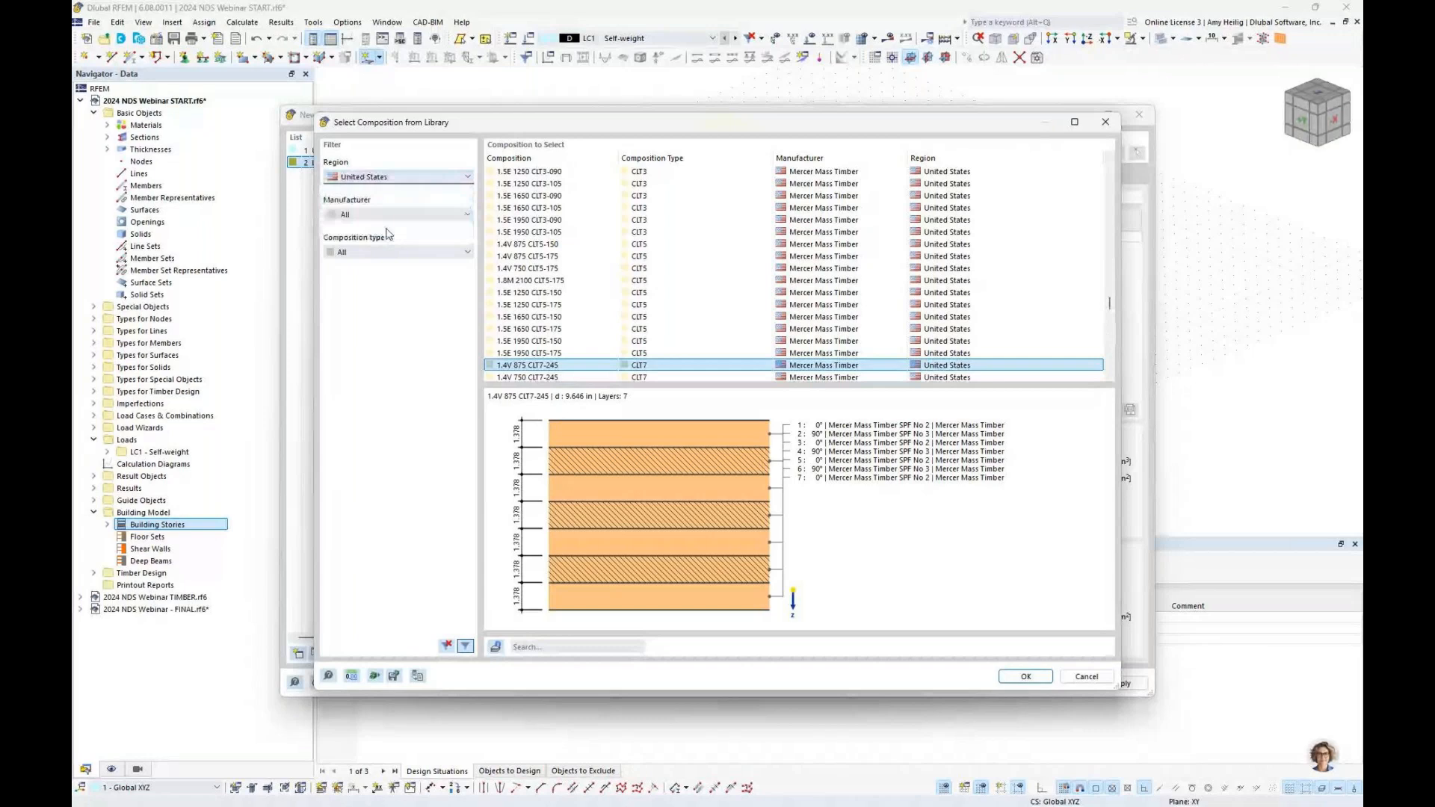
left_click(387, 216)
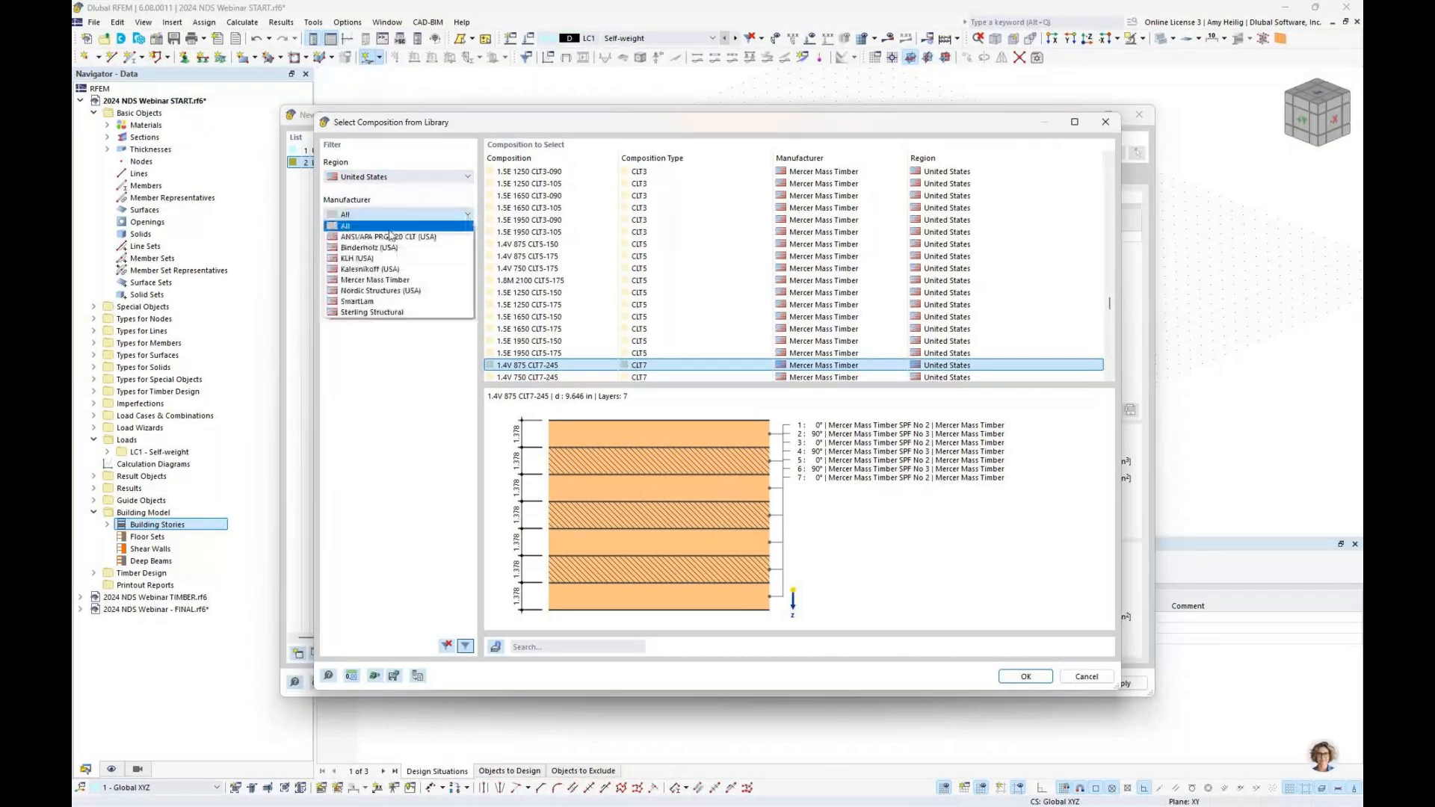
left_click(381, 283)
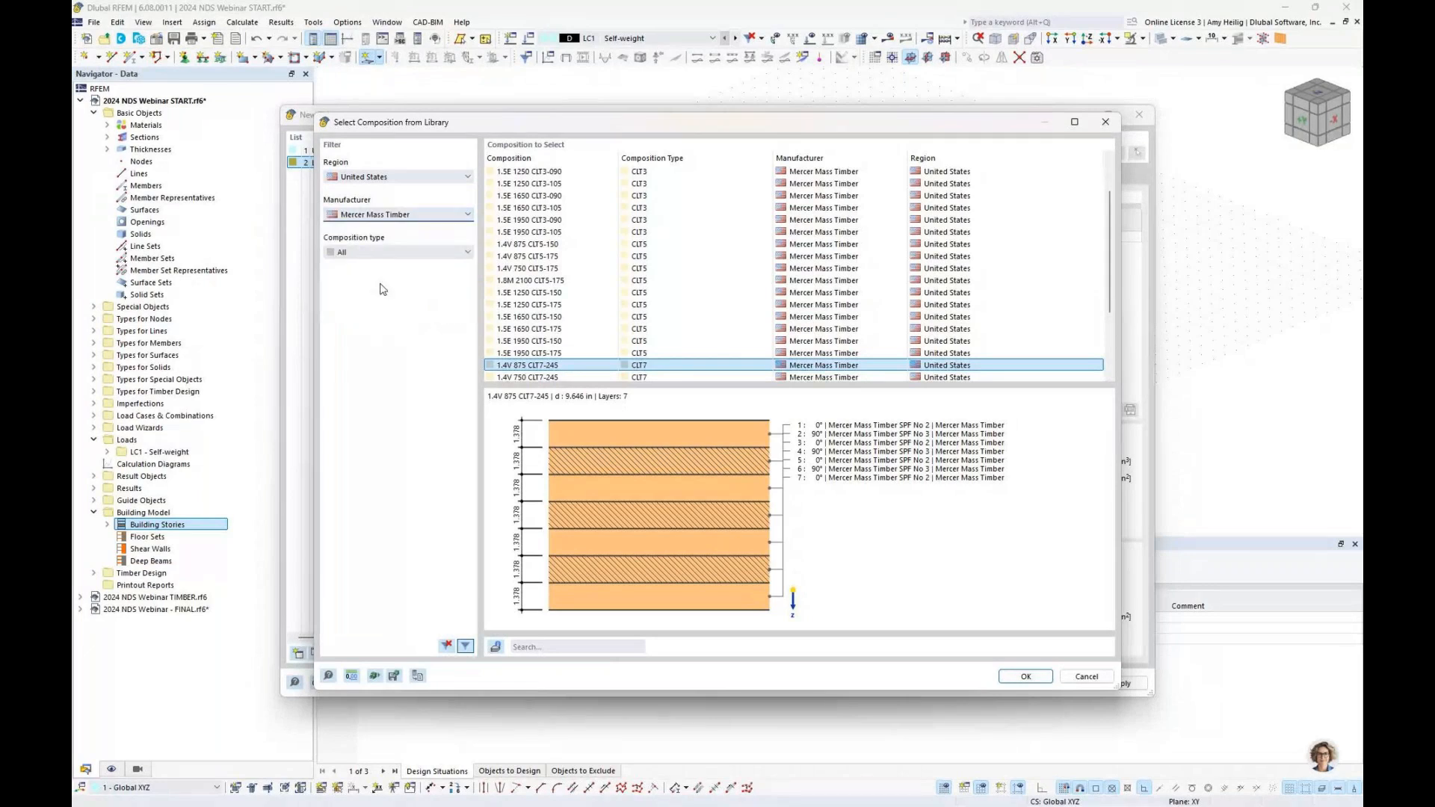
left_click(449, 249)
left_click(381, 303)
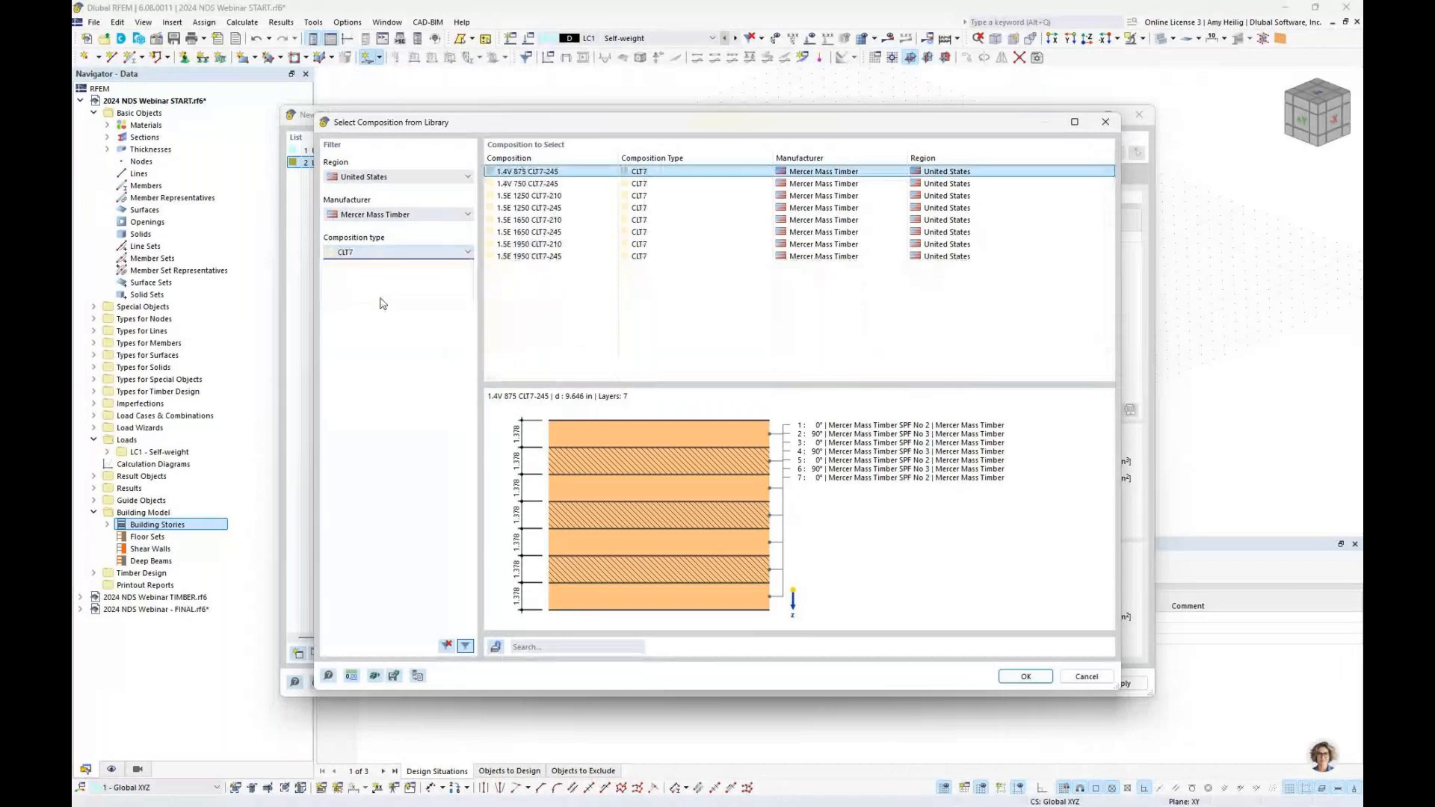
Apply the 1.5E 1650 CLT7-245 composition from the library to the thickness and open its stiffness reduction settings.
left_click(620, 232)
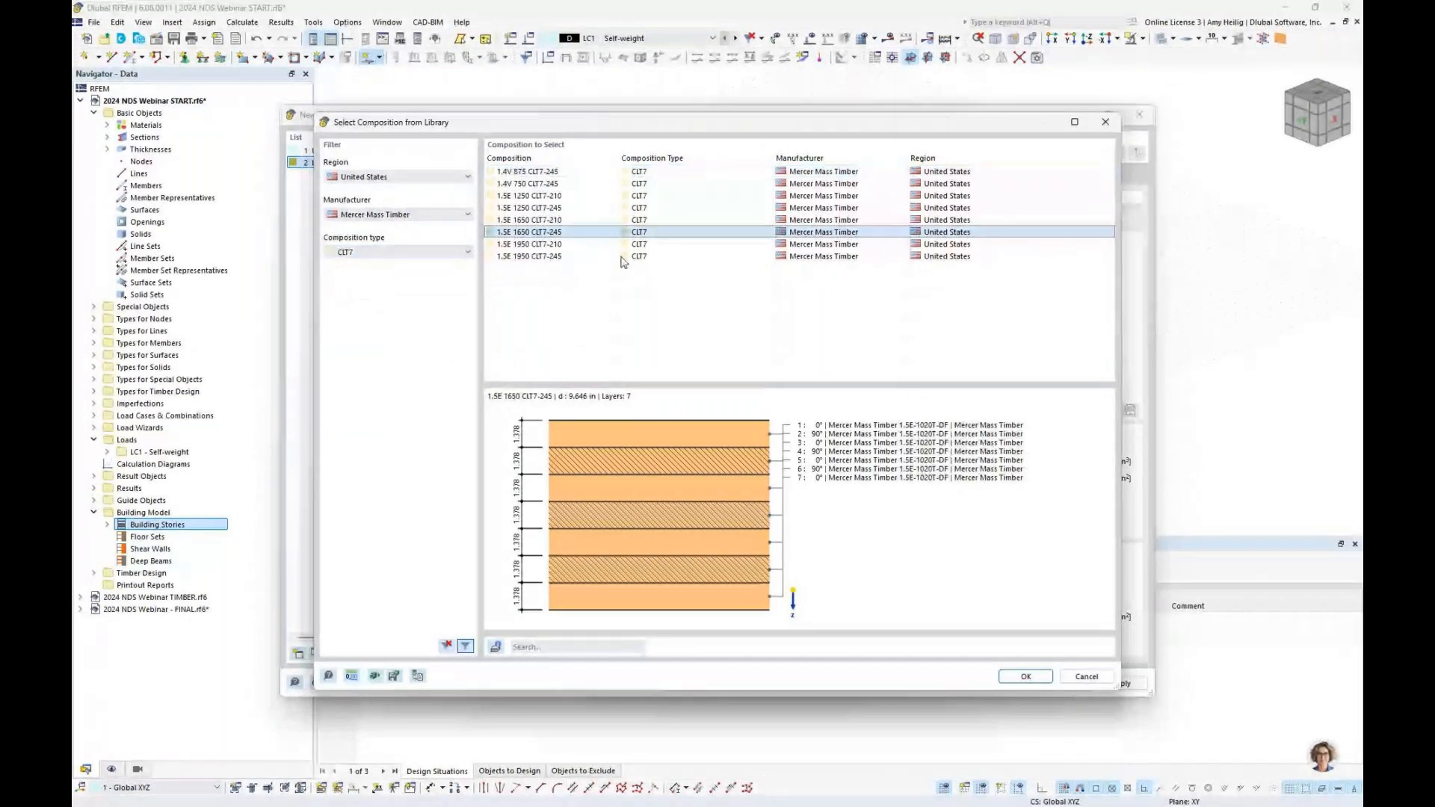
left_click(1021, 677)
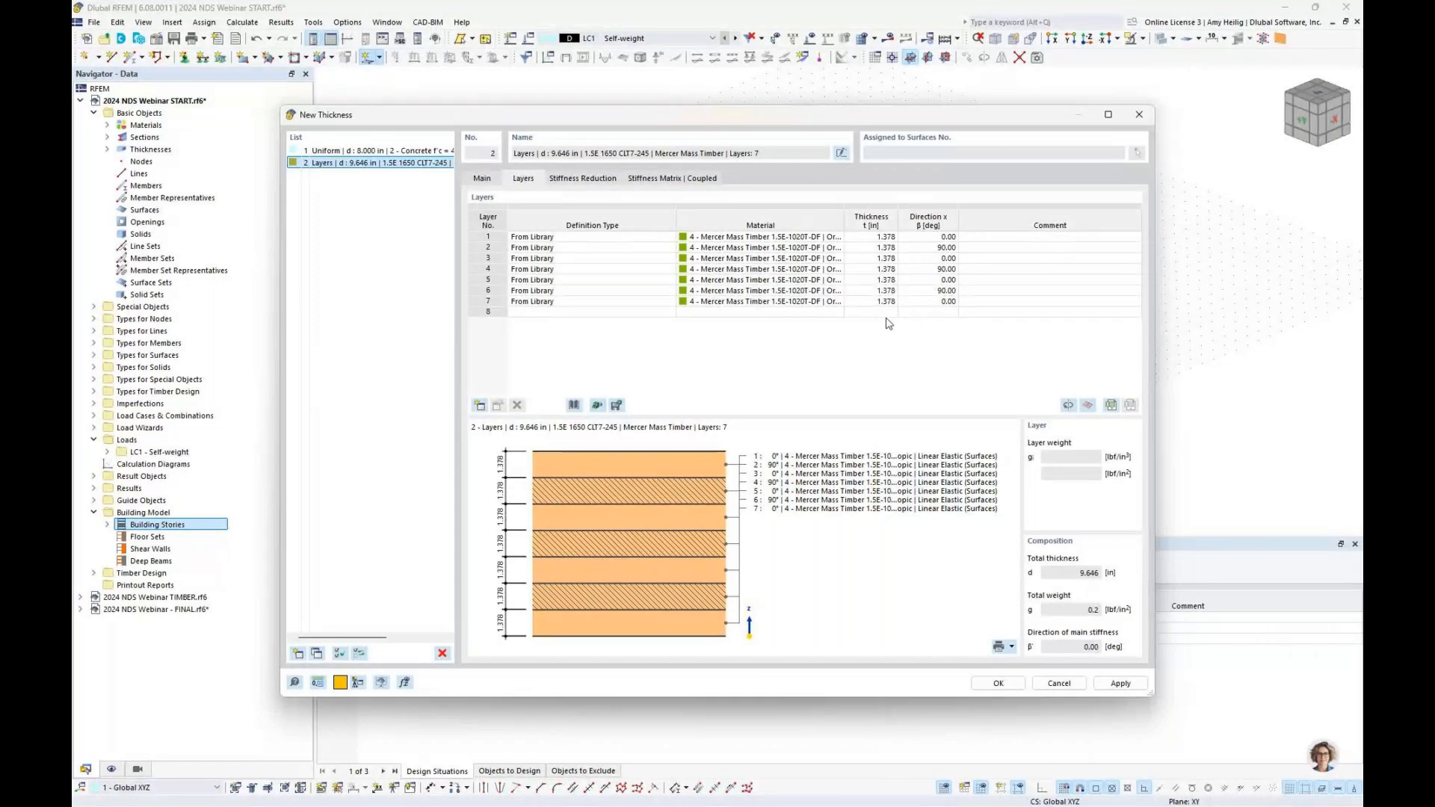
left_click(587, 179)
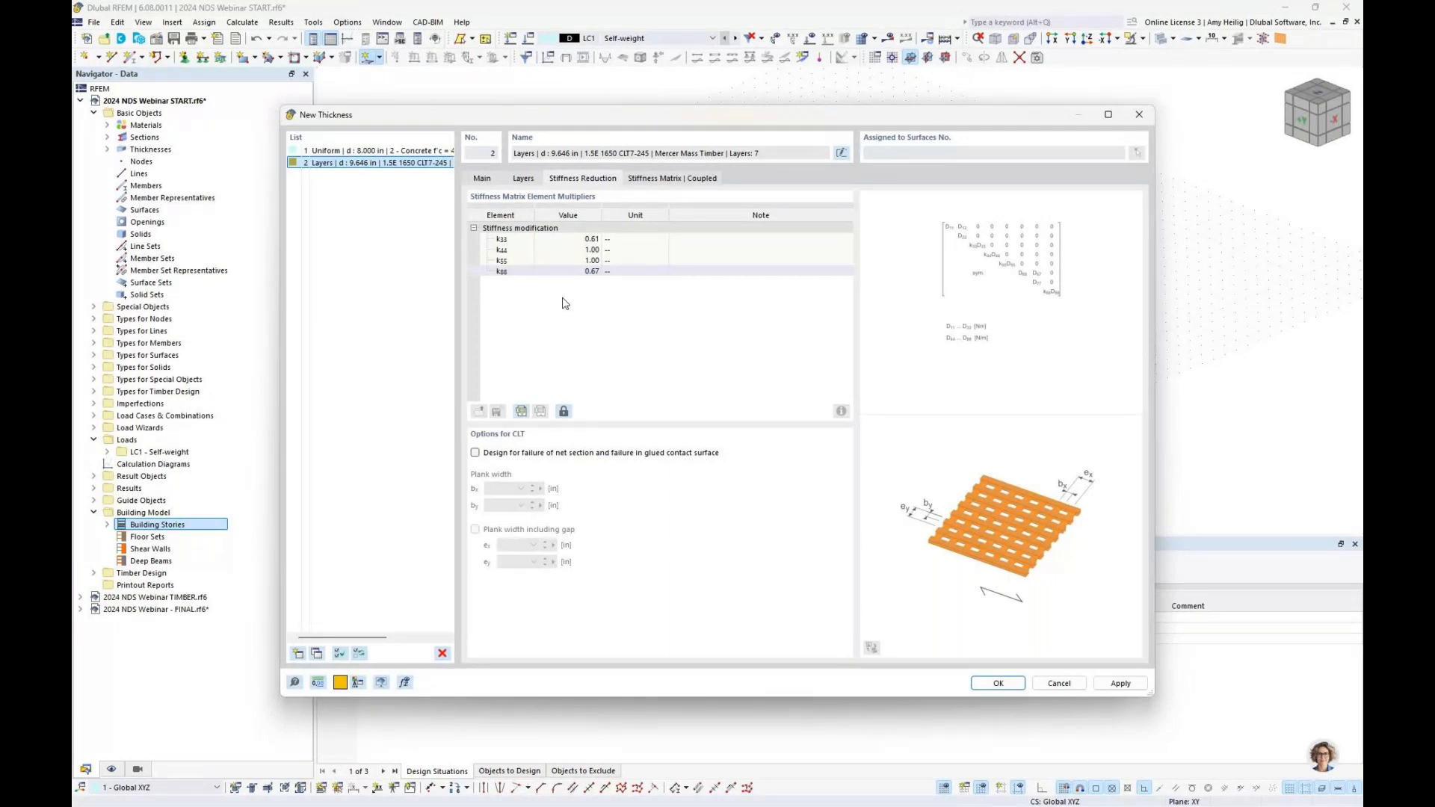
Switch to Chrome and read the FAQ on stiffness reduction factors k33 and k88, including the correction factor table and formulas.
key("super+Tab")
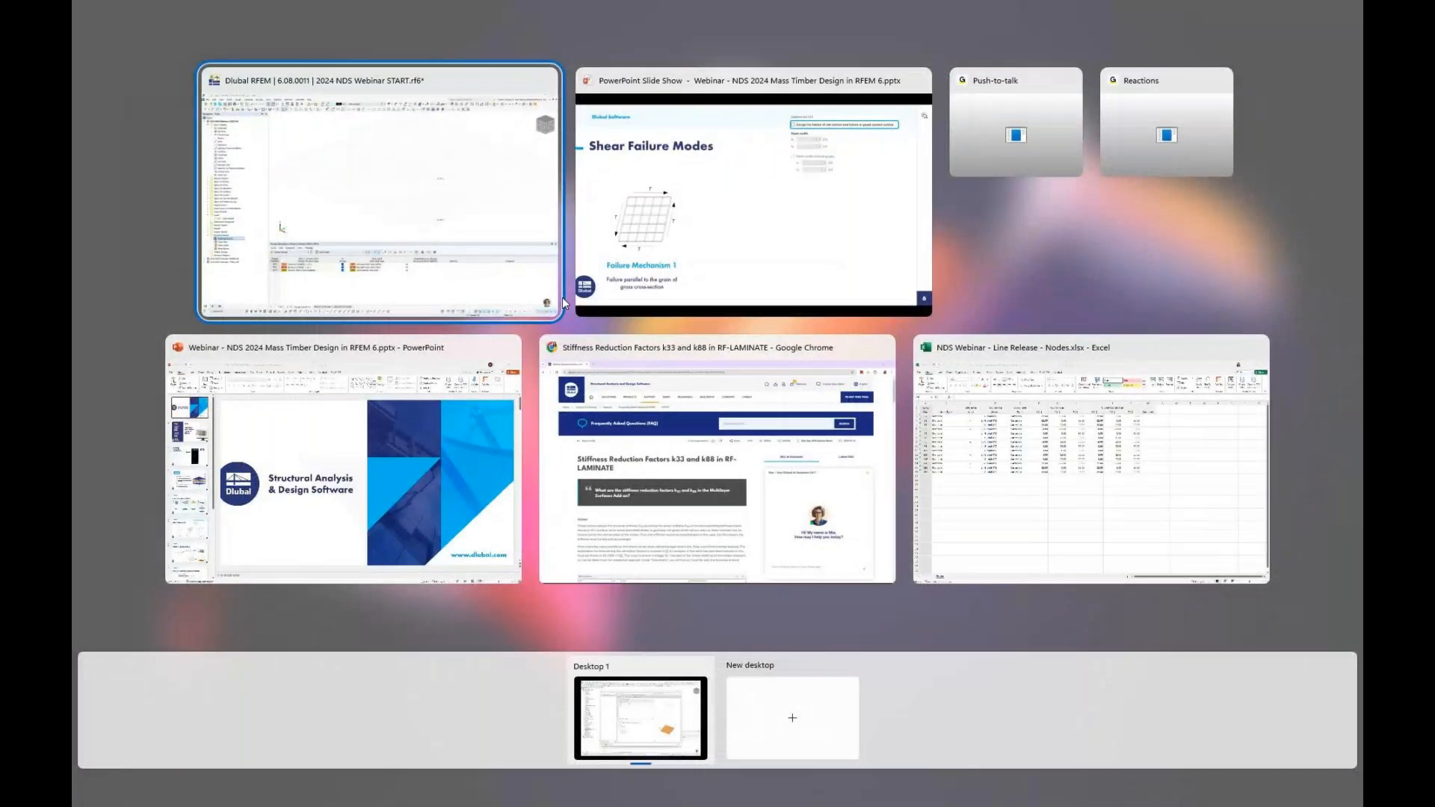
left_click(606, 351)
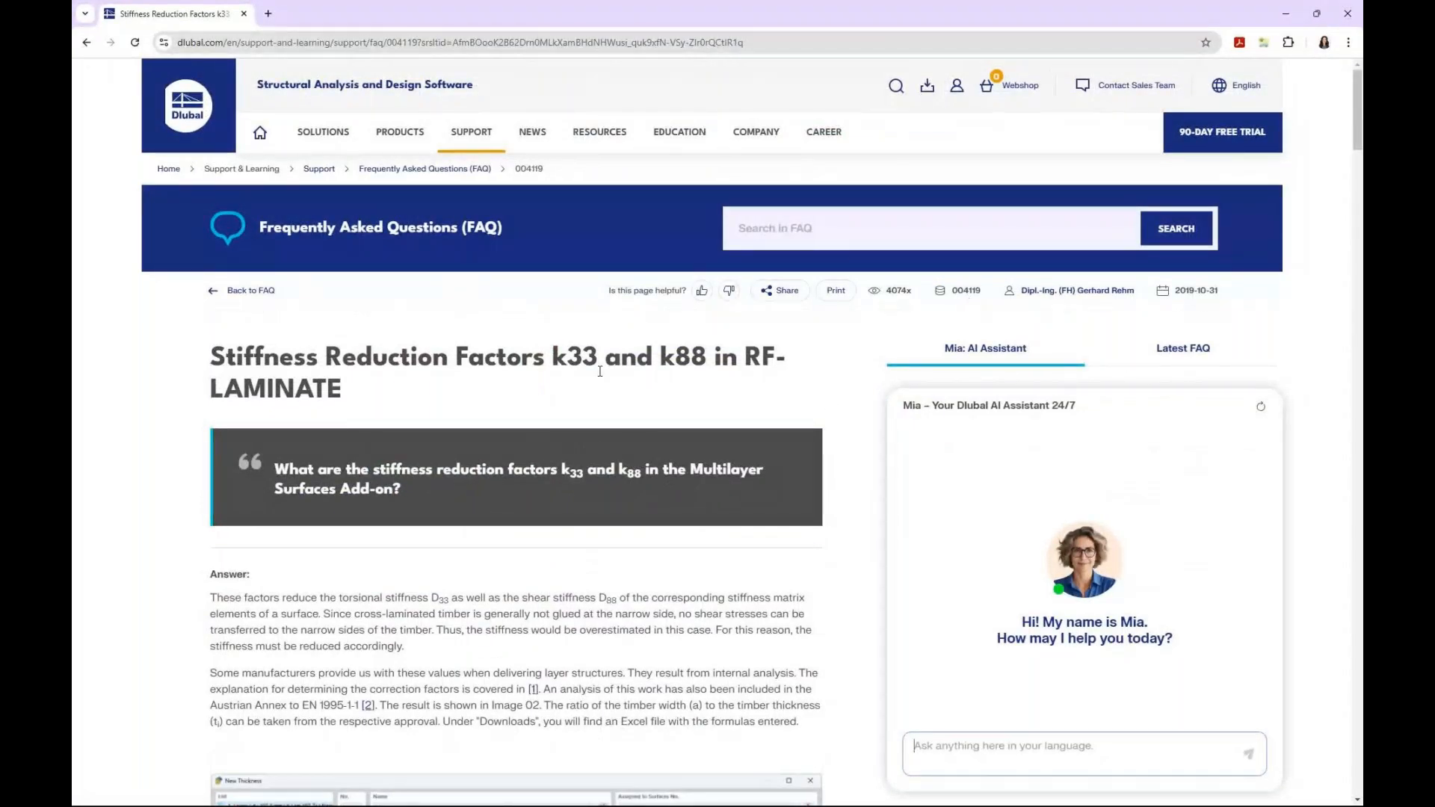
scroll(600, 371, "down", 3)
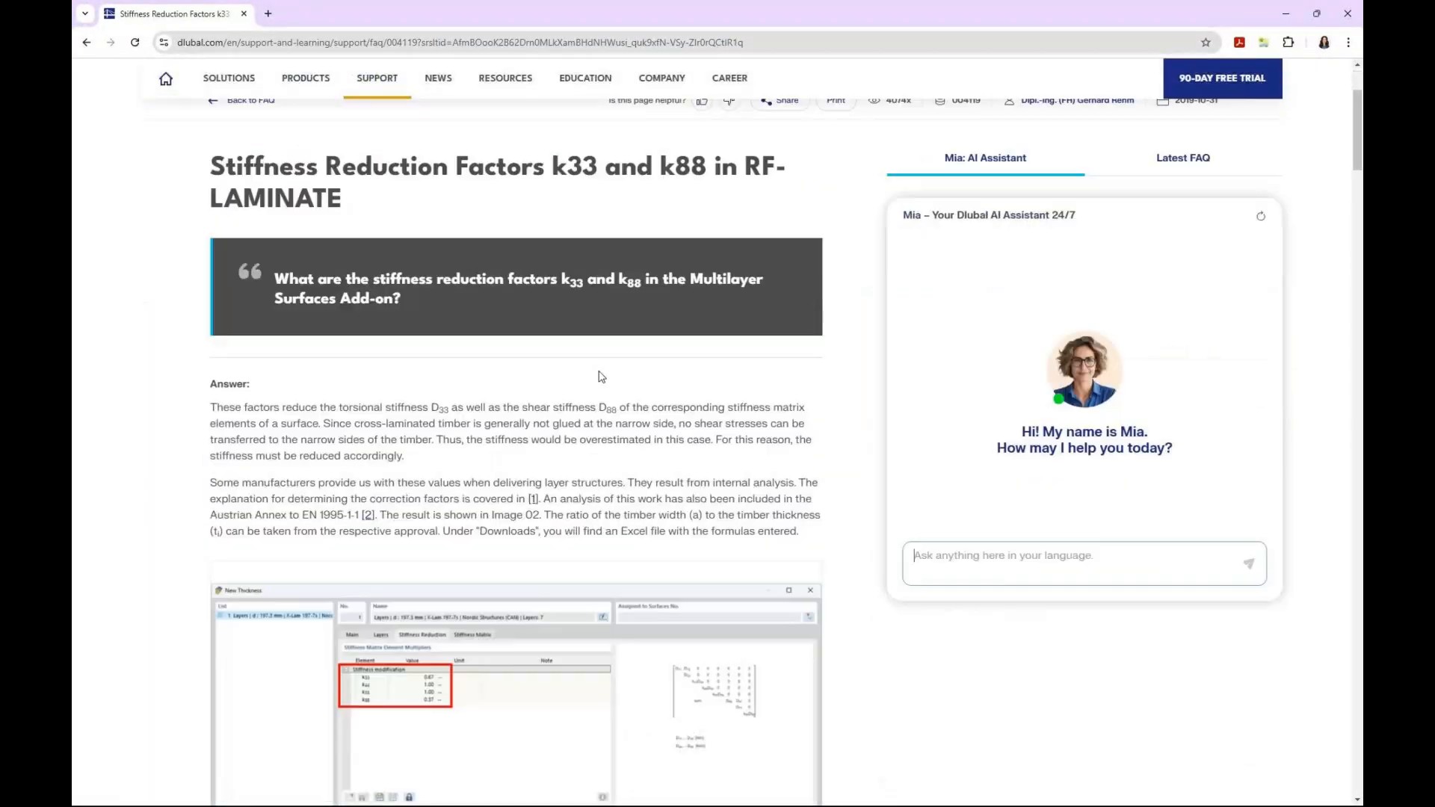
scroll(602, 376, "down", 2)
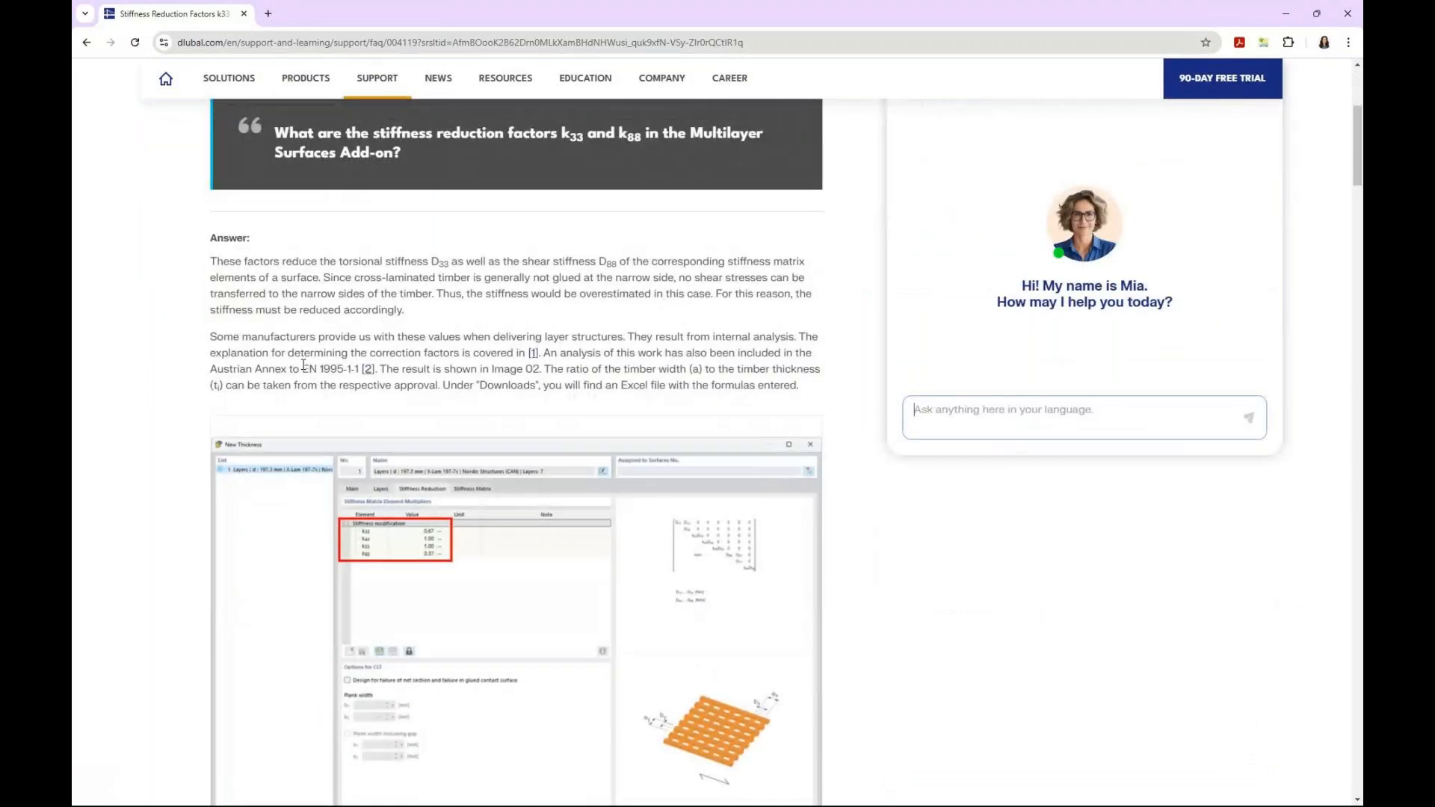
scroll(303, 365, "down", 10)
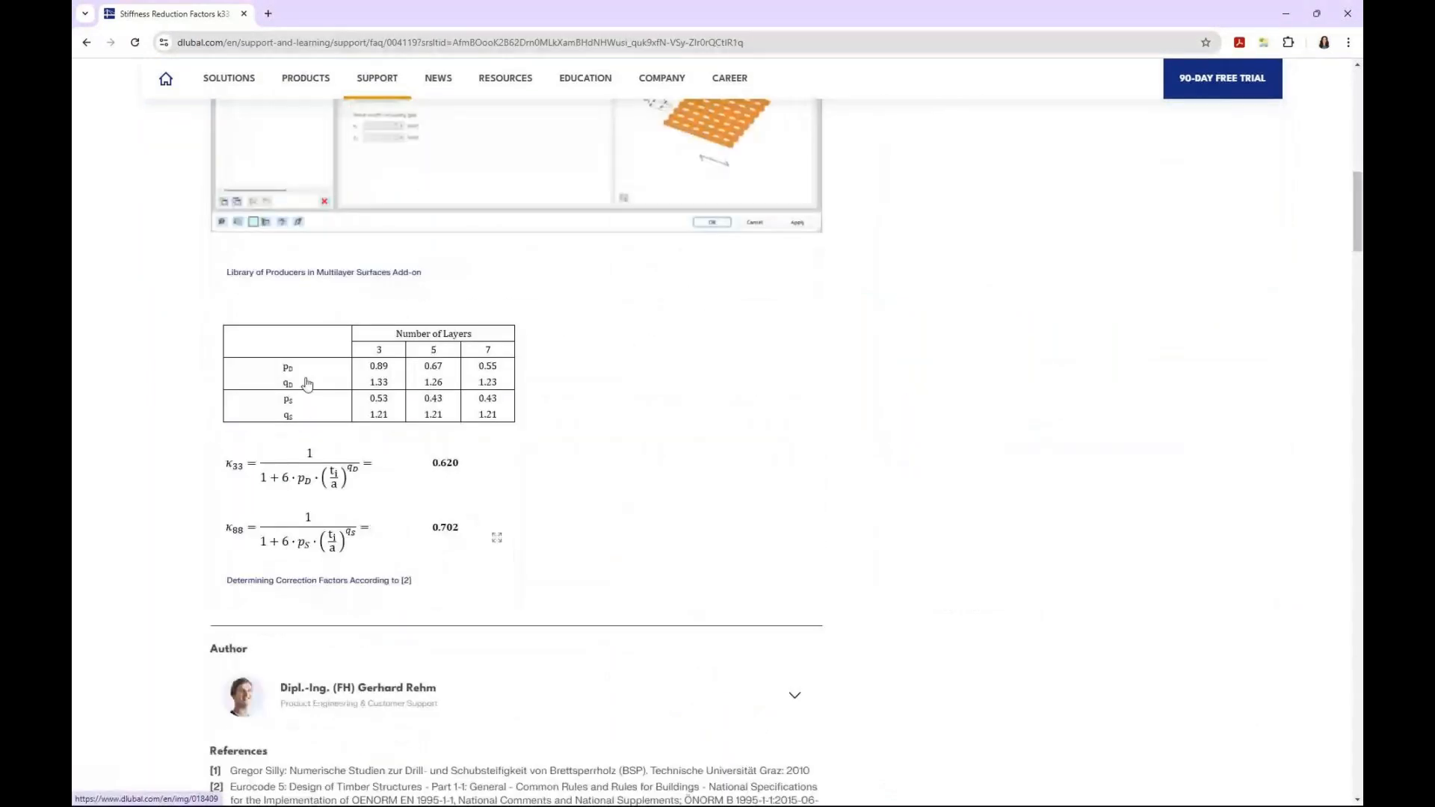
scroll(306, 384, "down", 3)
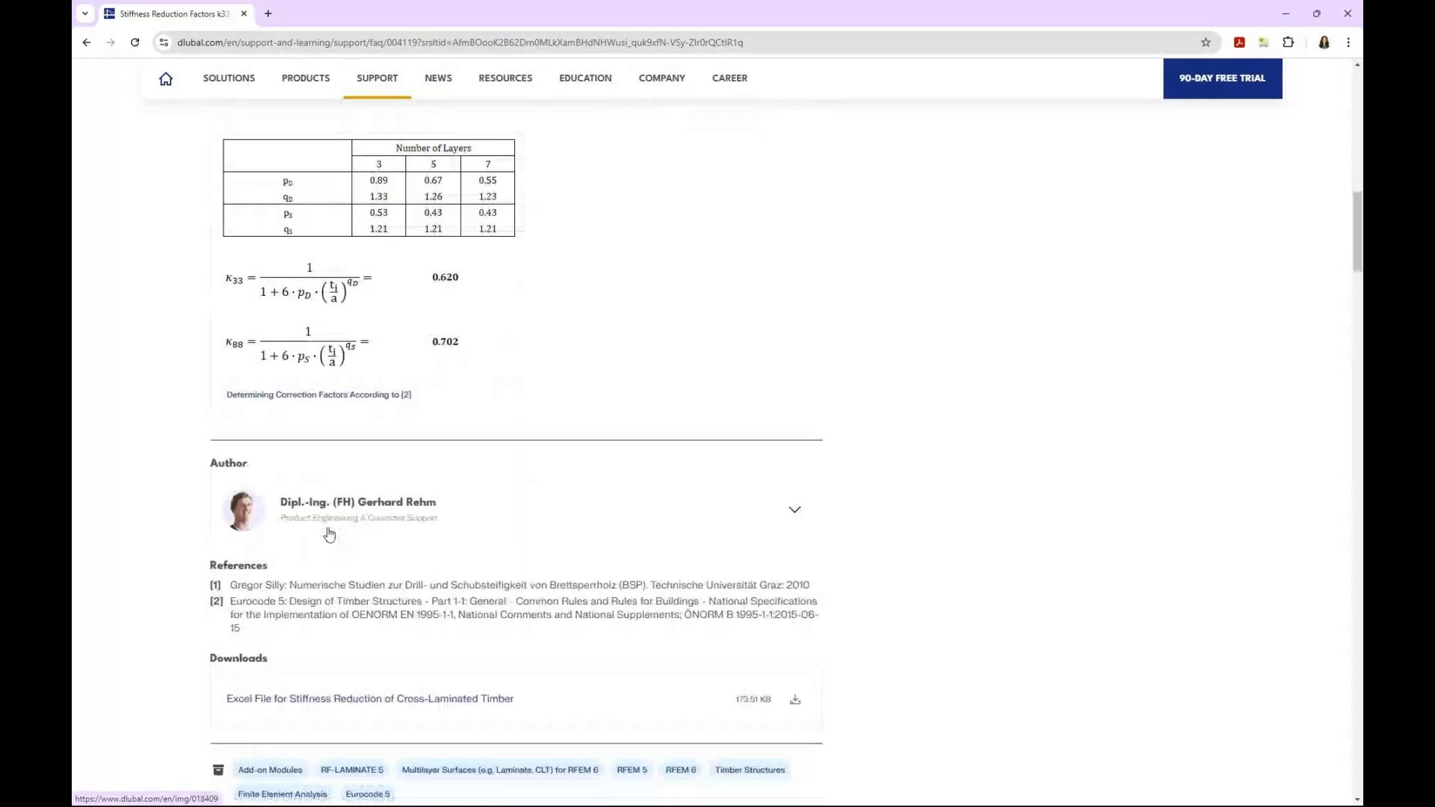
scroll(564, 382, "up", 2)
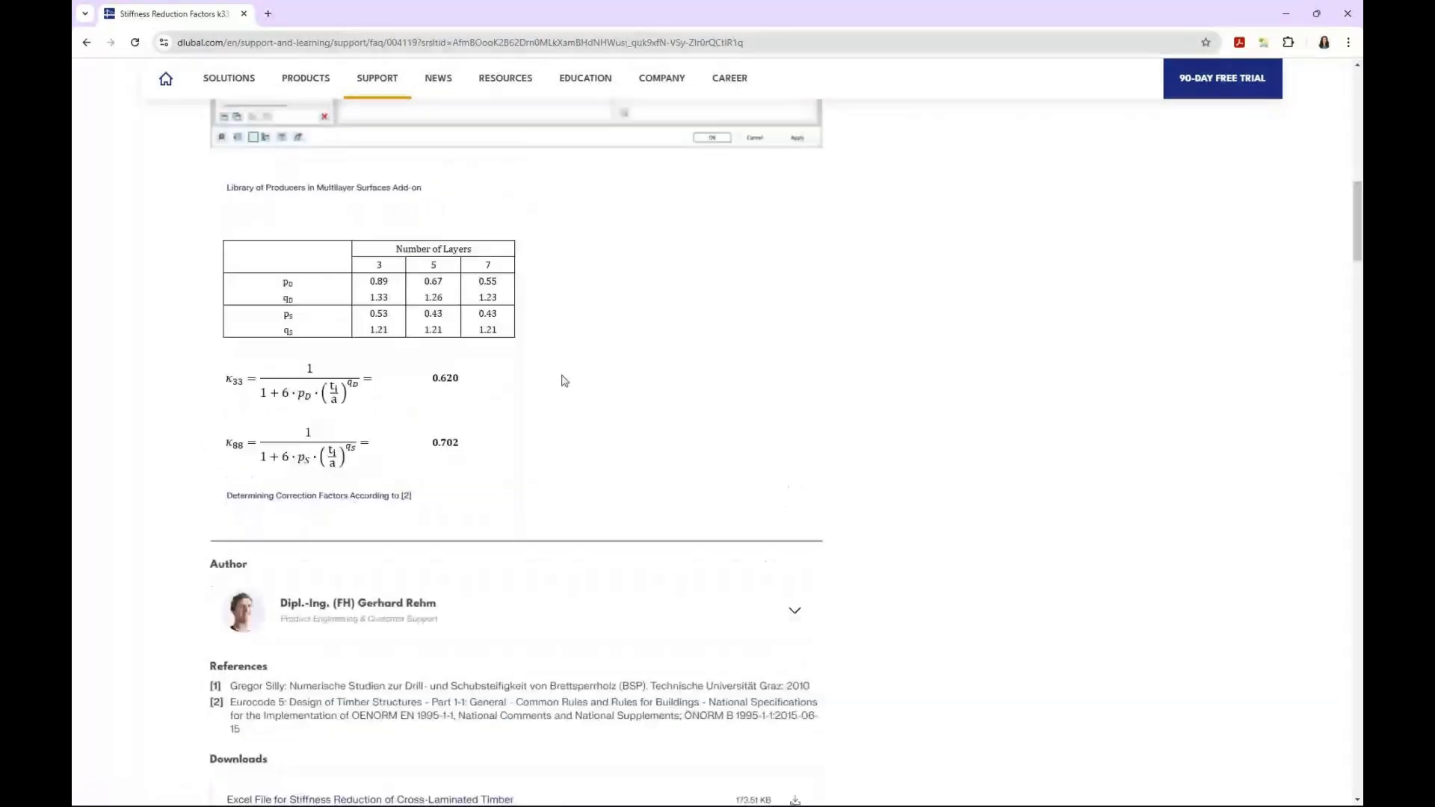
scroll(564, 382, "up", 1)
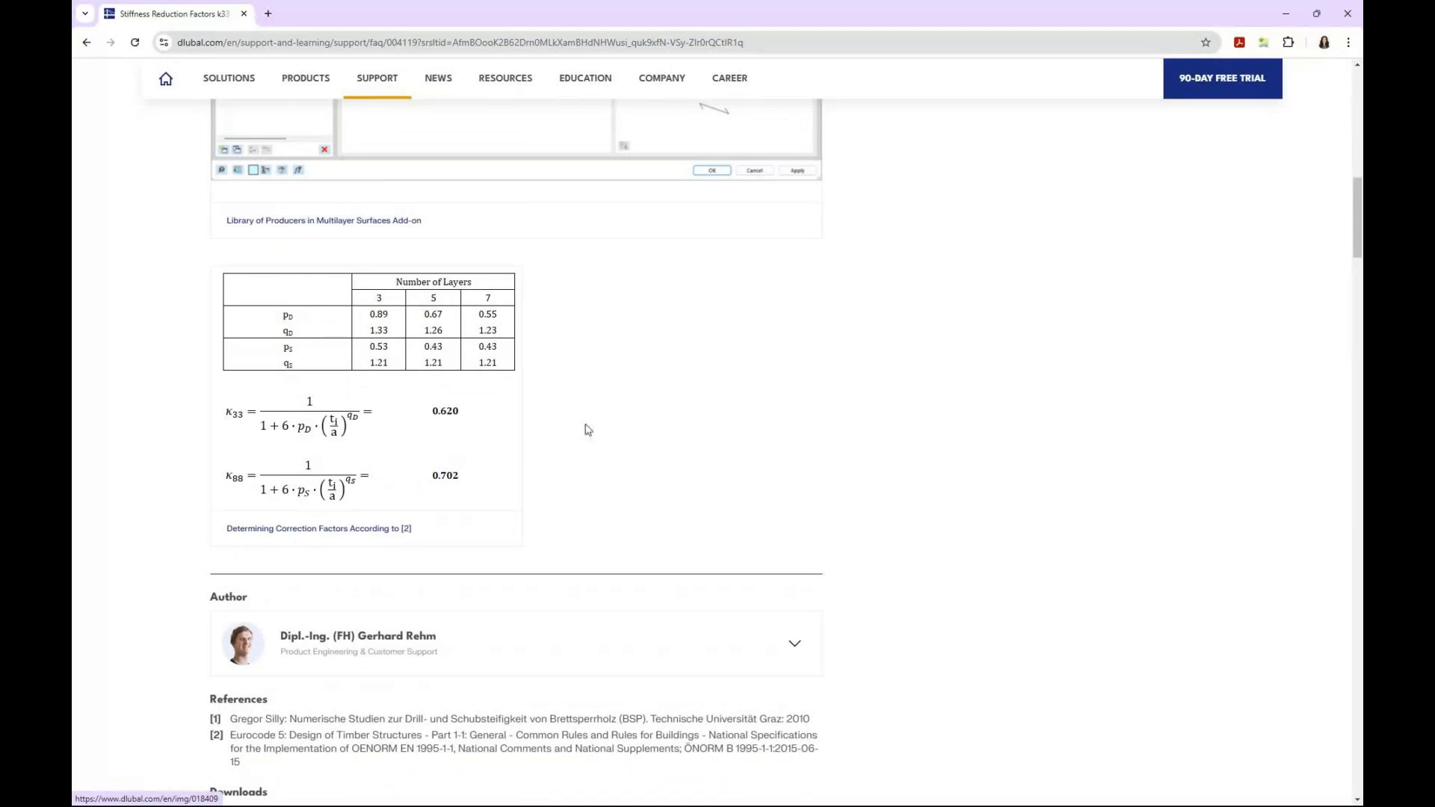
Return to RFEM and review the CLT thickness's coupled stiffness matrix and its stiffness reduction options.
key("super+Tab")
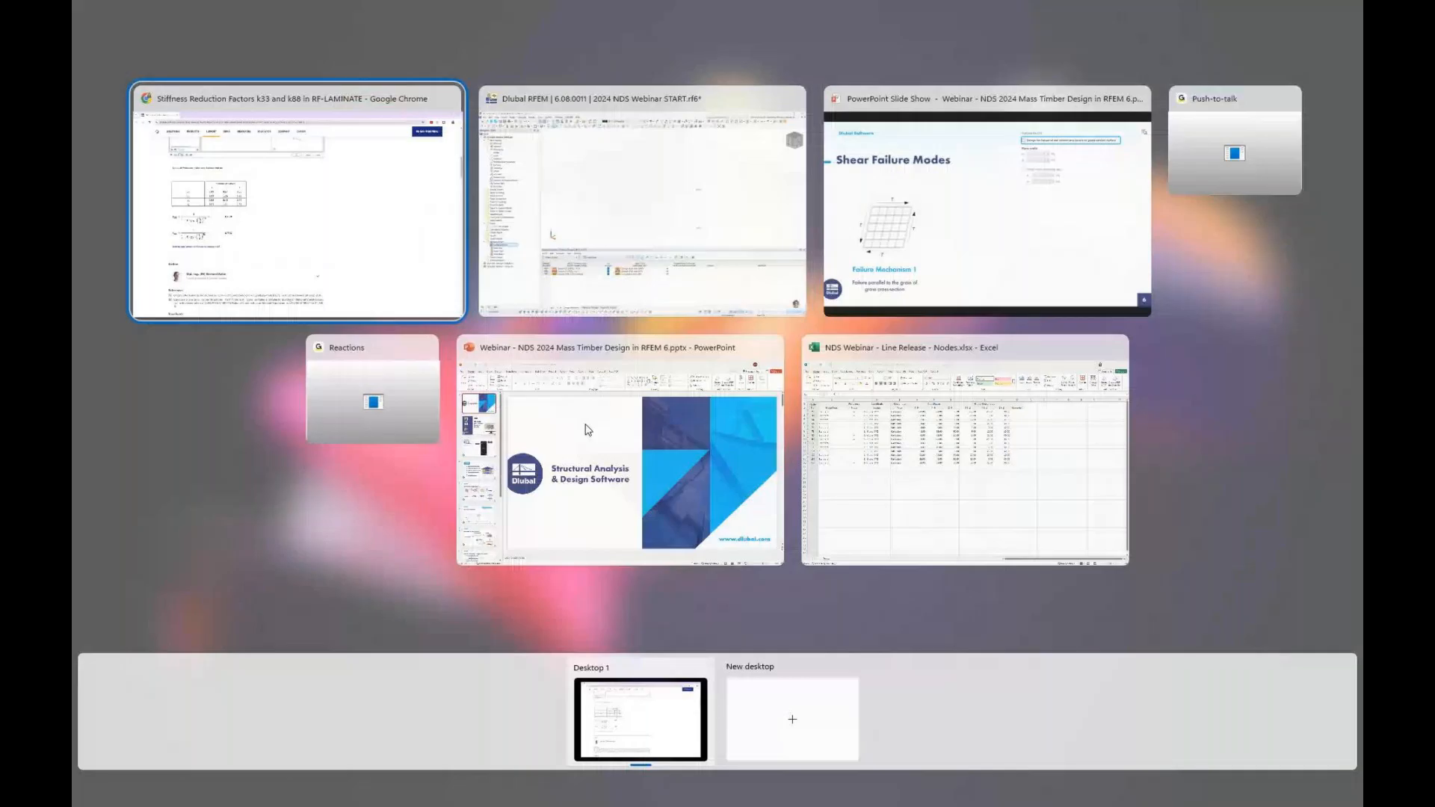
left_click(630, 250)
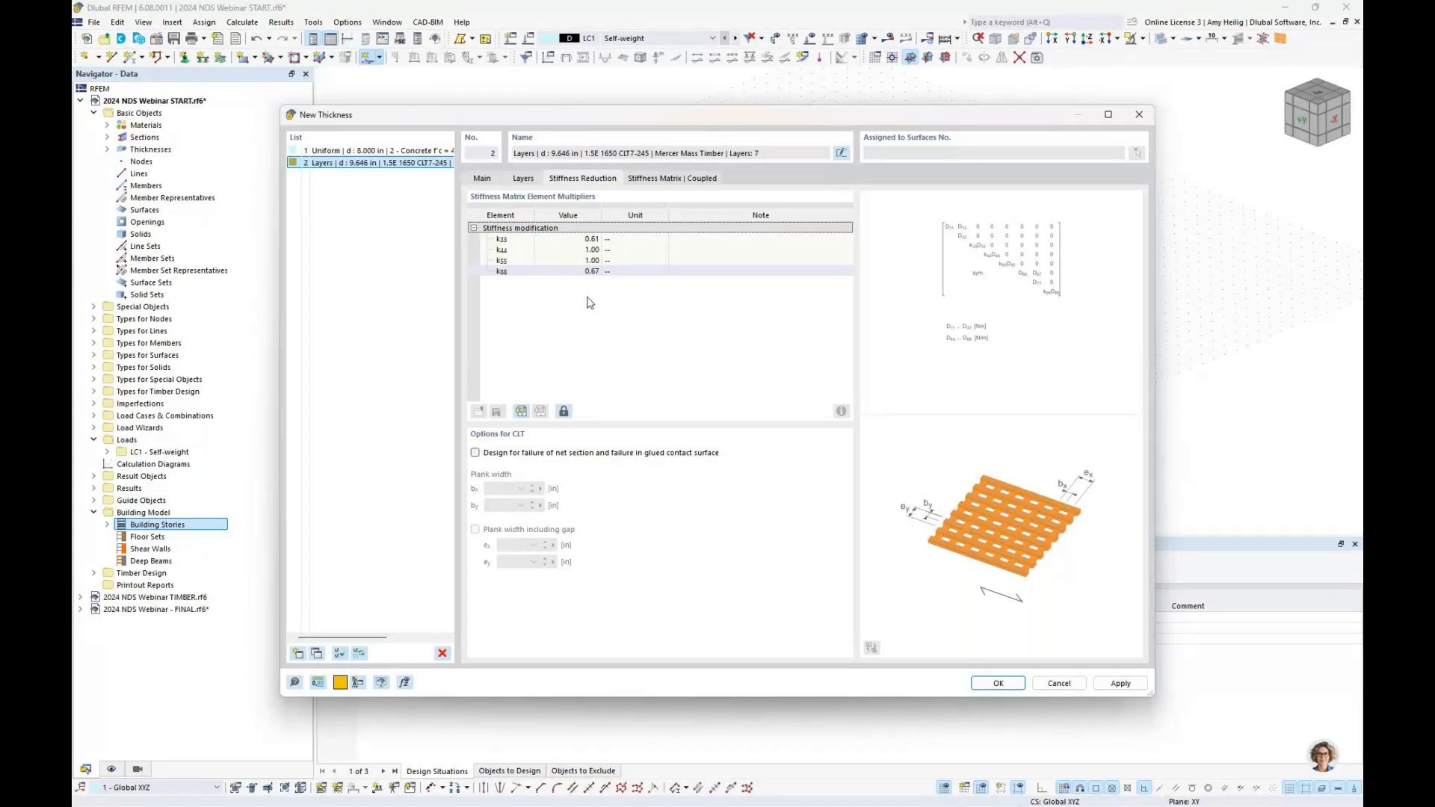
left_click(660, 180)
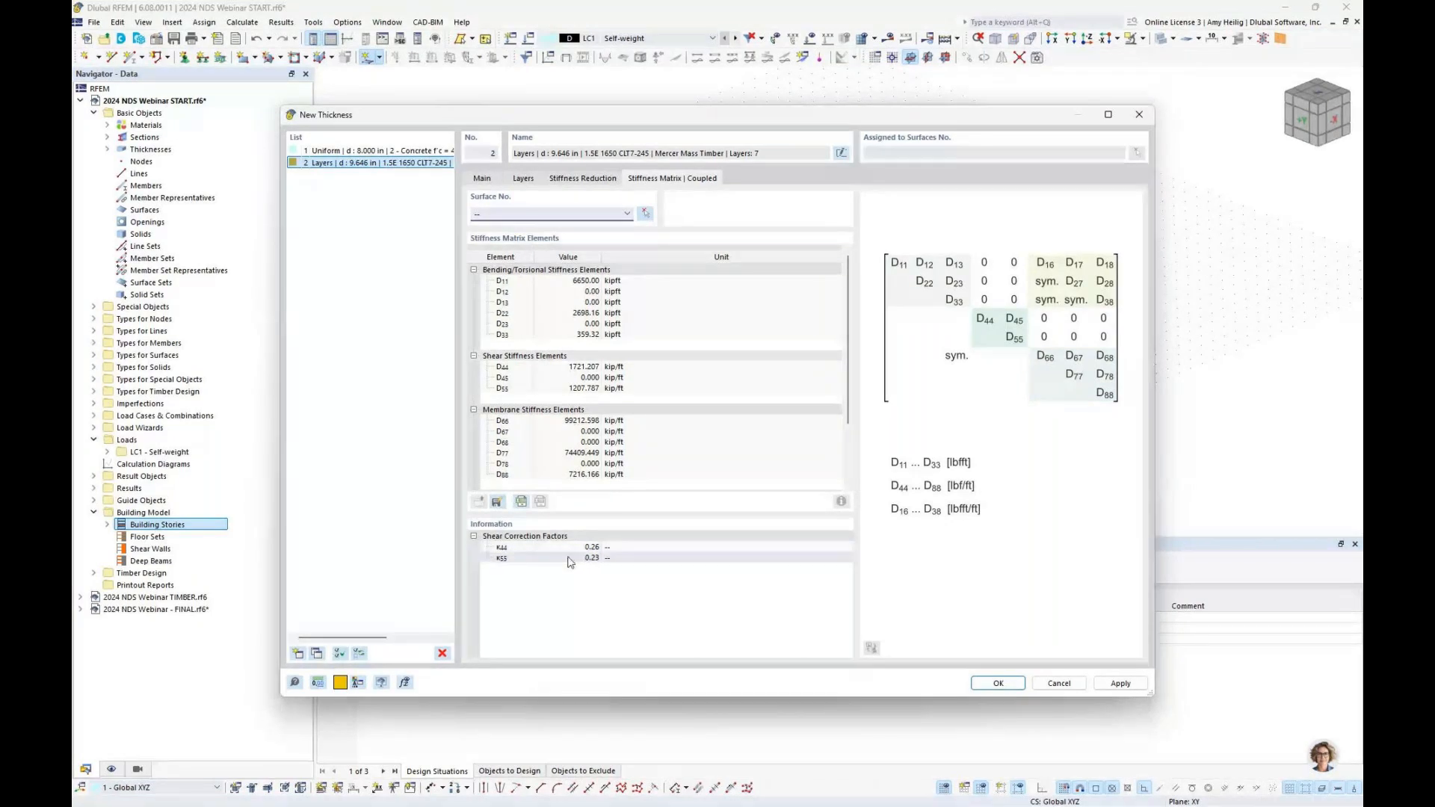
left_click(582, 180)
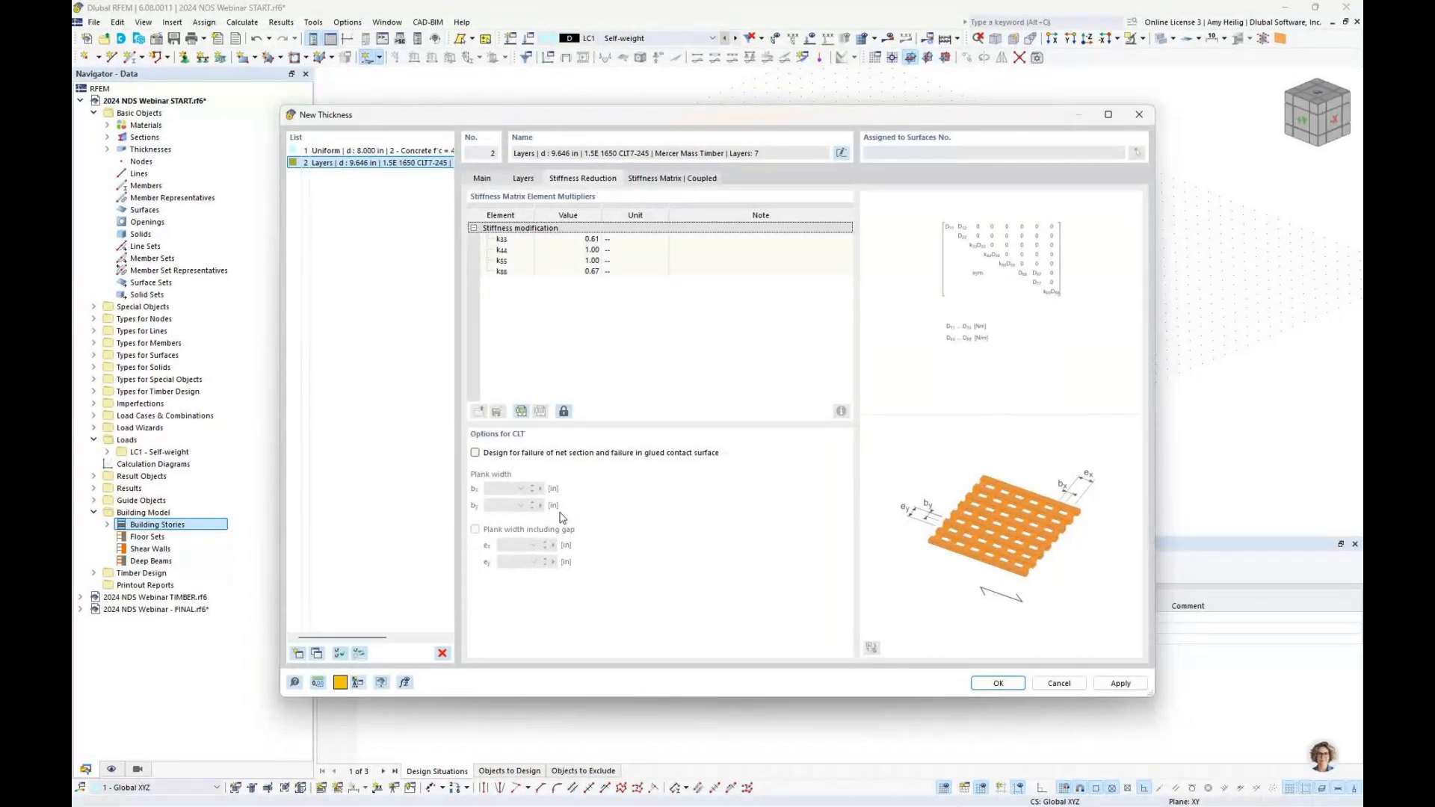
Switch to the PowerPoint slide show to view the slide on CLT shear failure modes.
key("super+Tab")
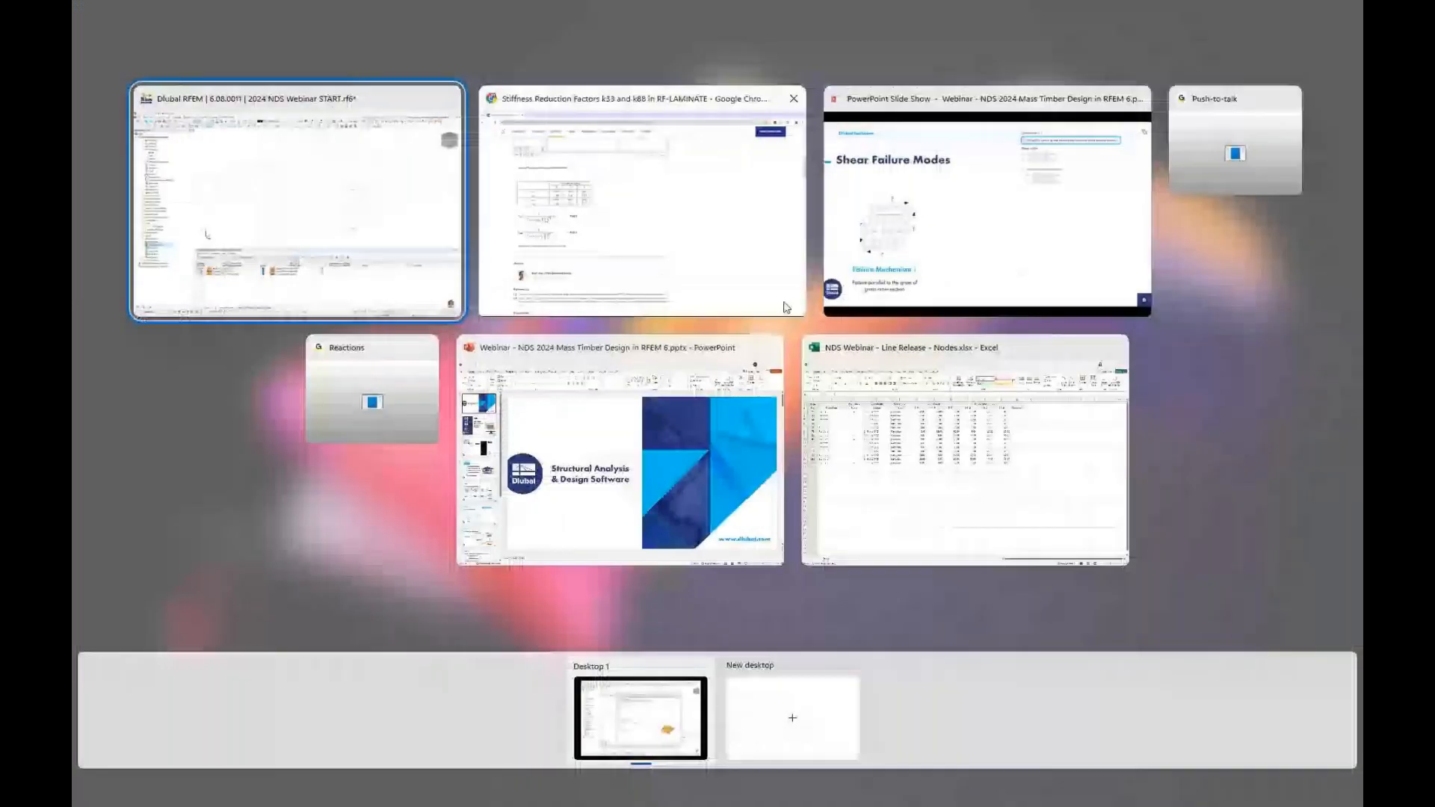
left_click(948, 247)
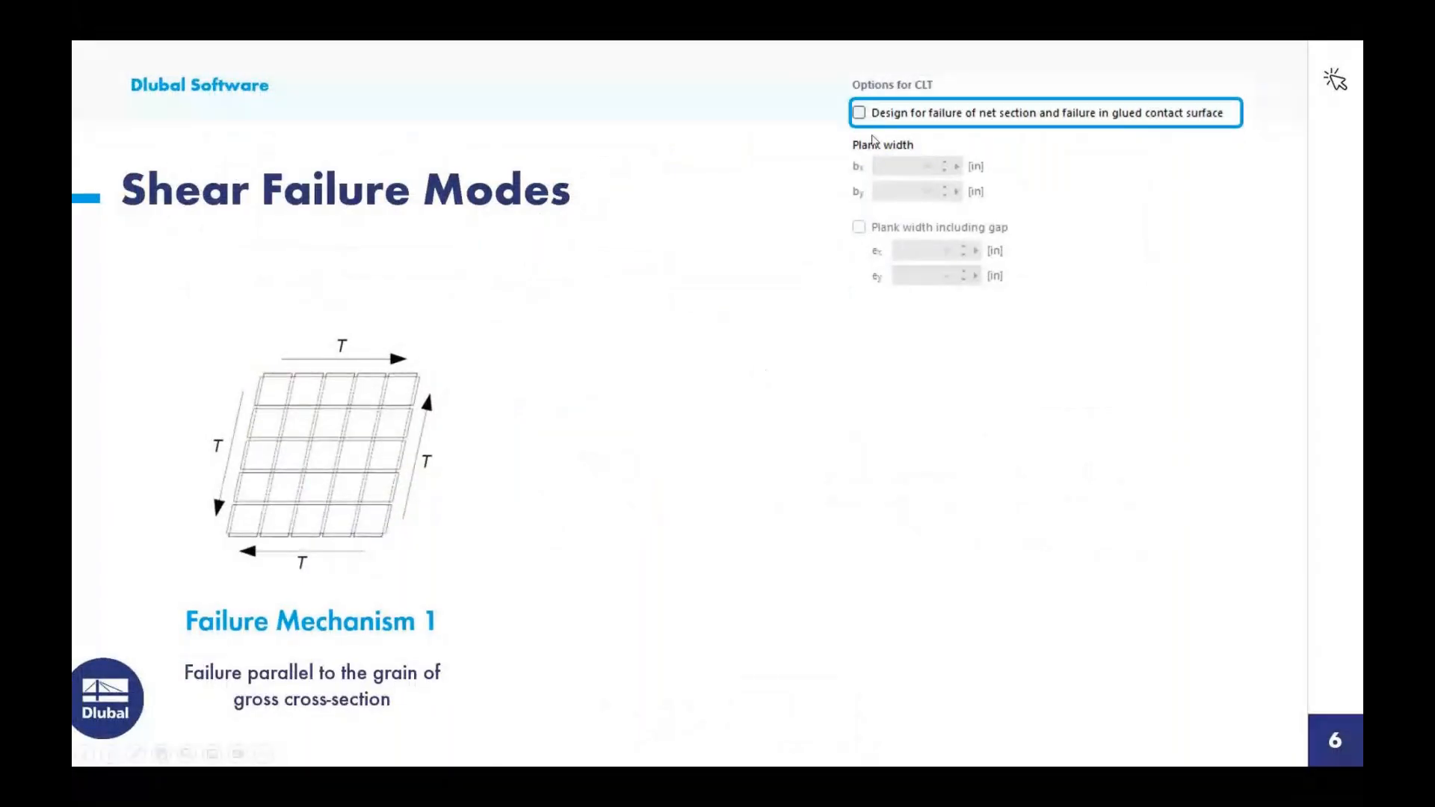
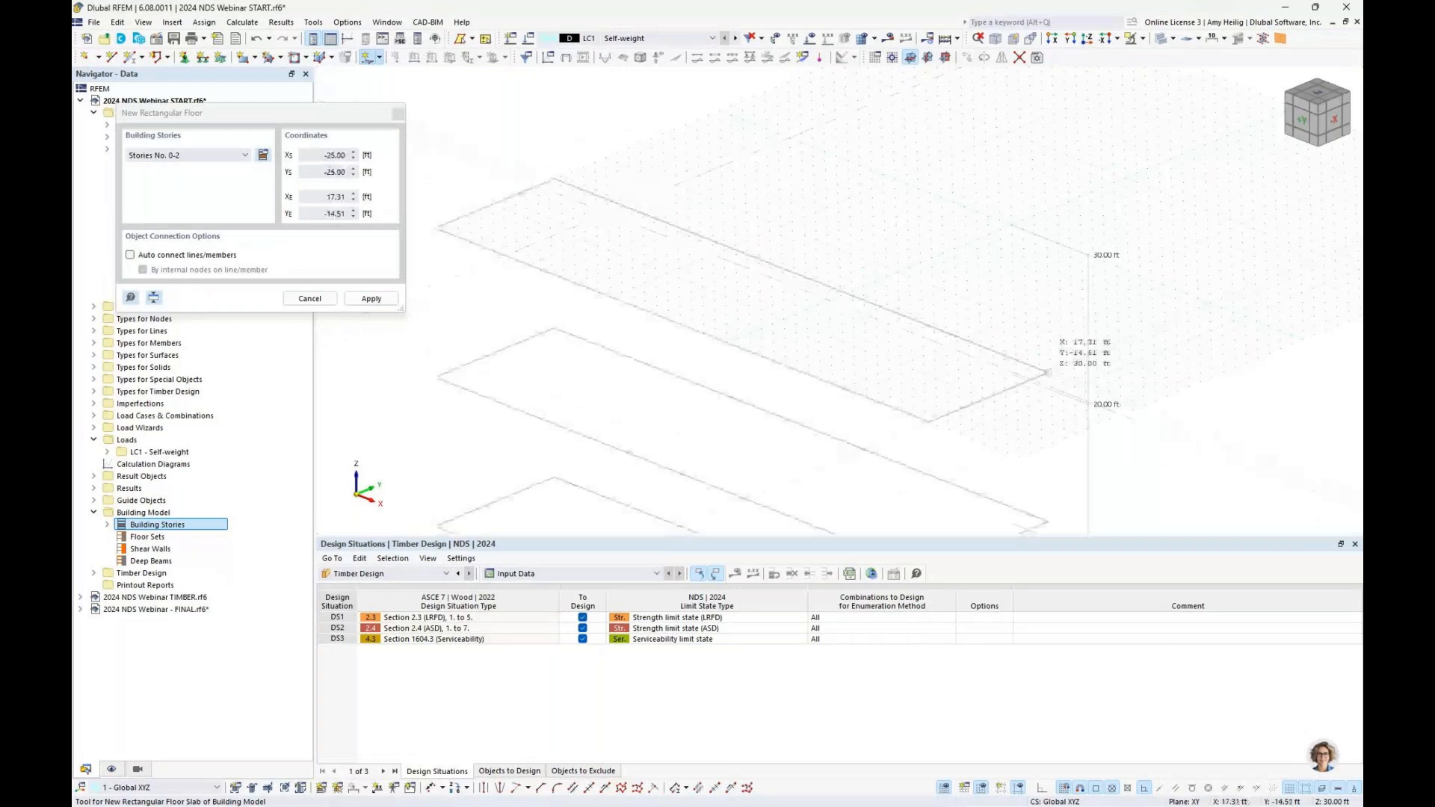
Draw two rectangular floors on stories 0-2, from (-25, -25) to (25, -15) ft and from (-25, -15) to (25, -5) ft.
middle_click_drag(1048, 371, 925, 313)
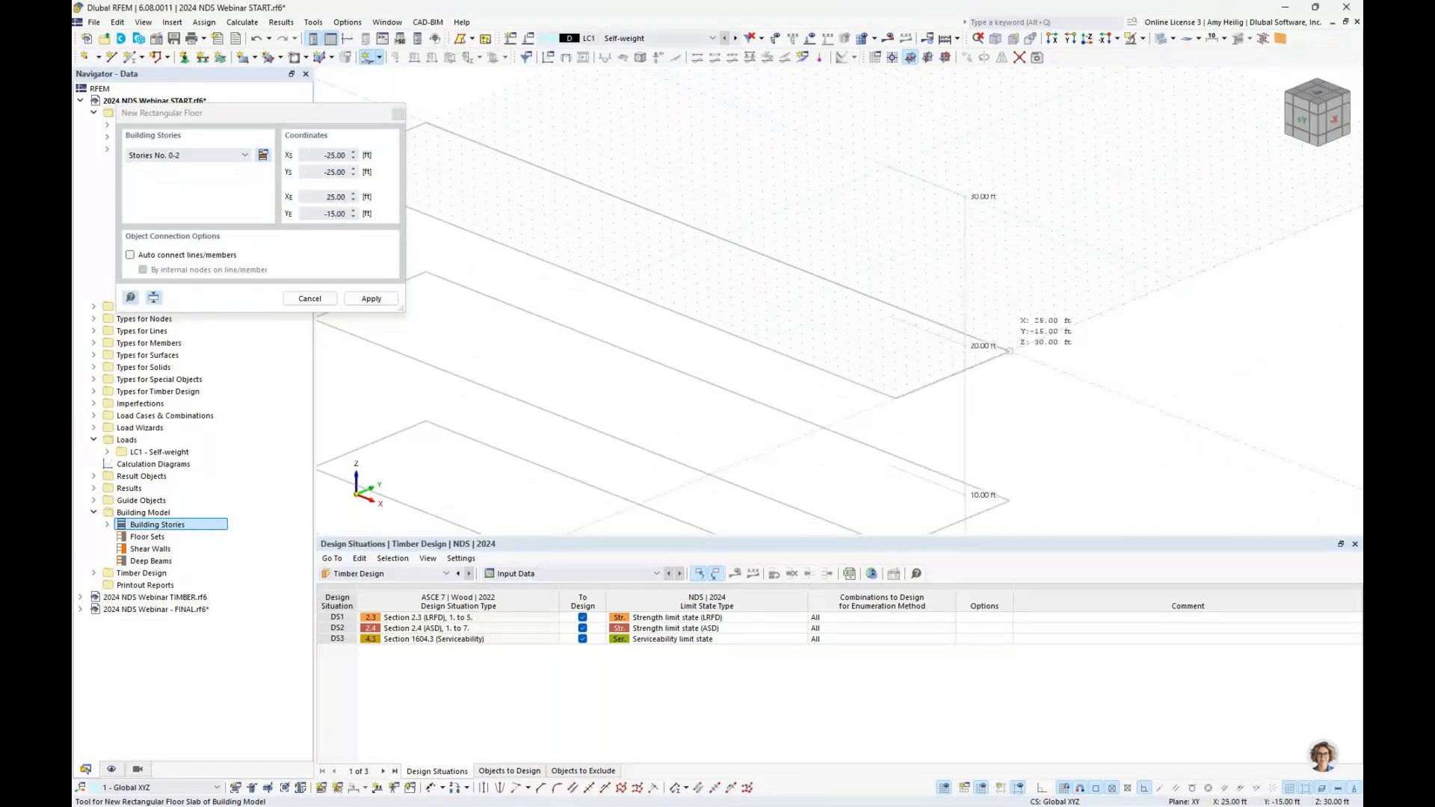
left_click(1009, 351)
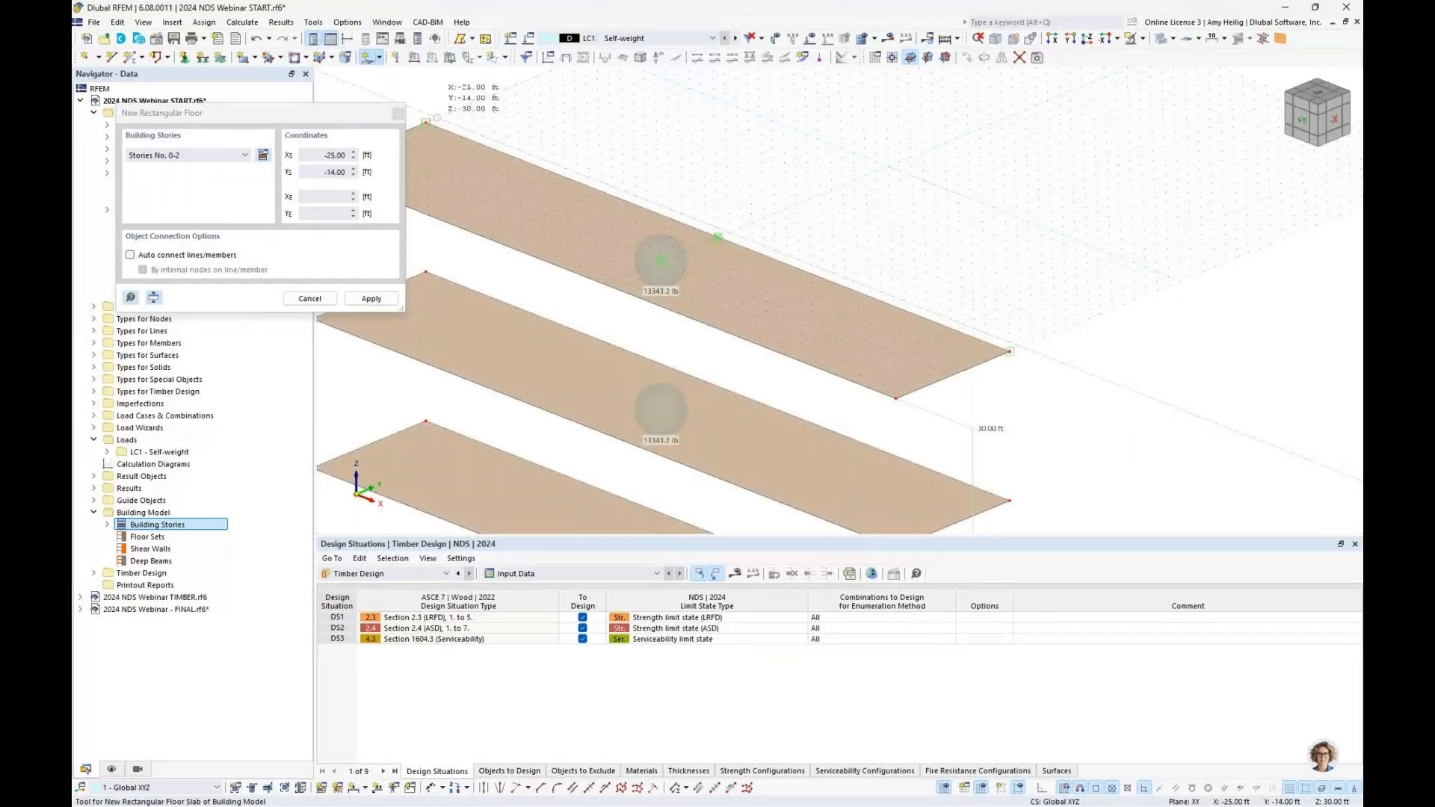
left_click(426, 122)
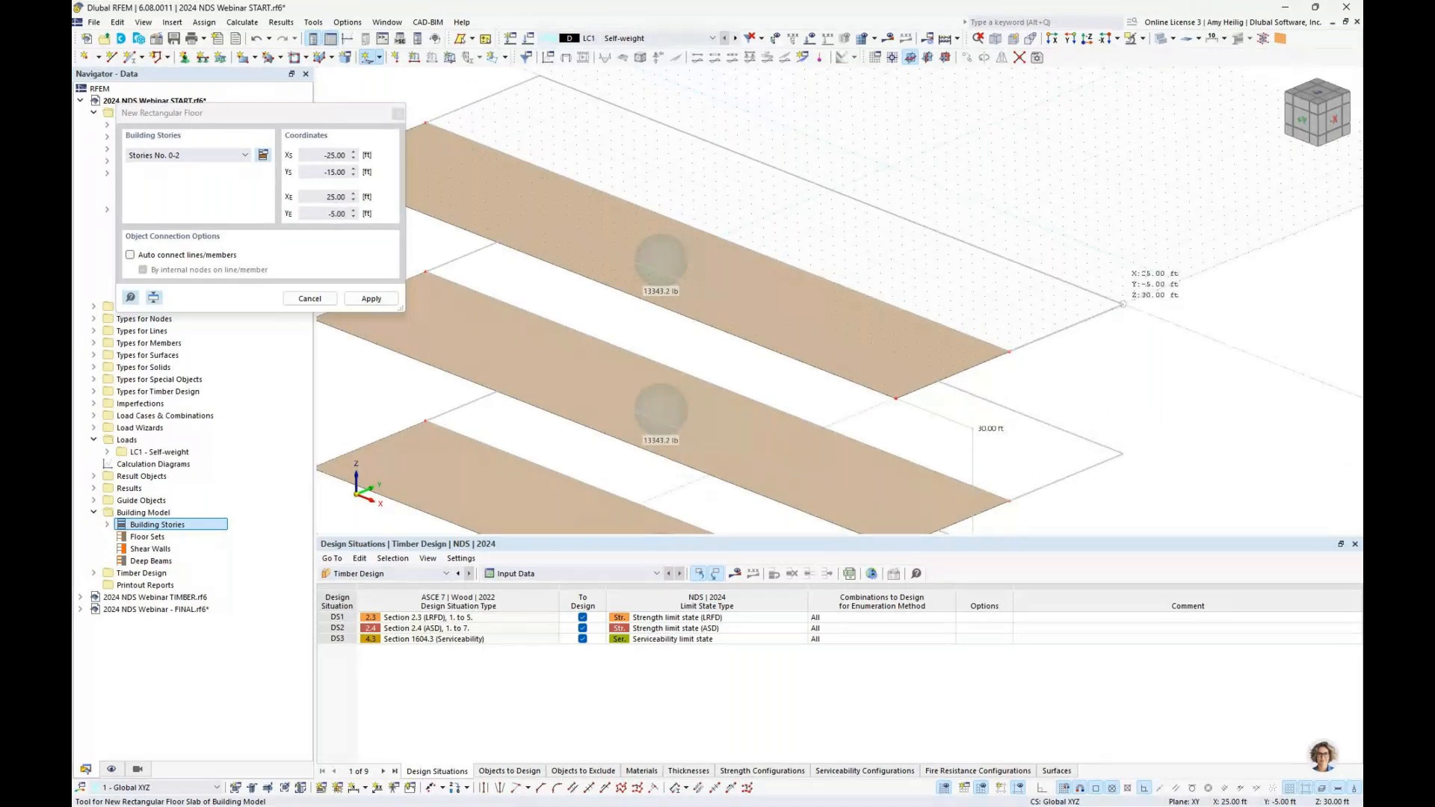
left_click(1123, 304)
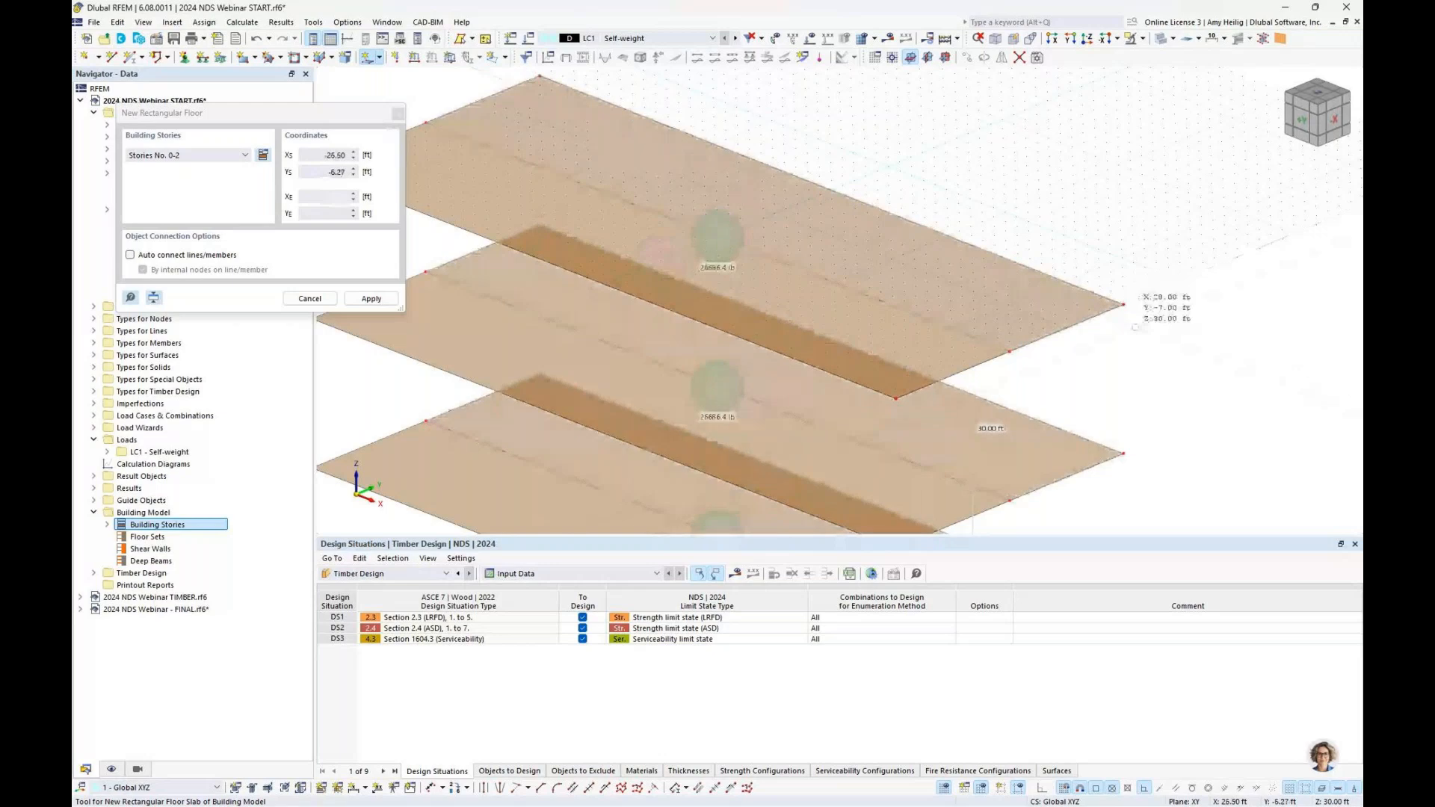
key("Escape")
Select both floor strips on all three stories and copy them 20 ft in the Y direction.
middle_click_drag(1168, 367, 1123, 297, "ctrl")
scroll(1122, 298, "down", 2)
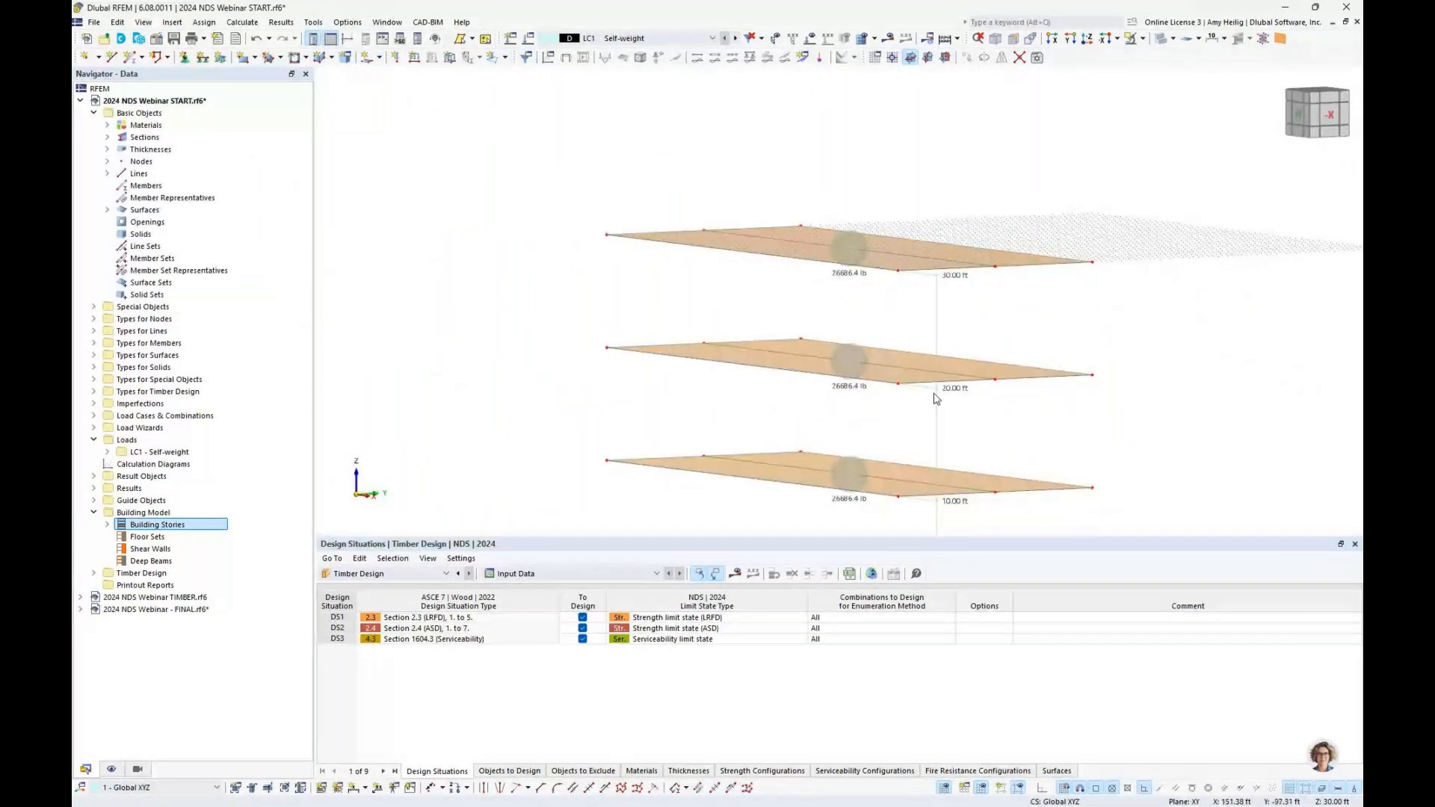
middle_click_drag(992, 473, 1009, 379, "ctrl")
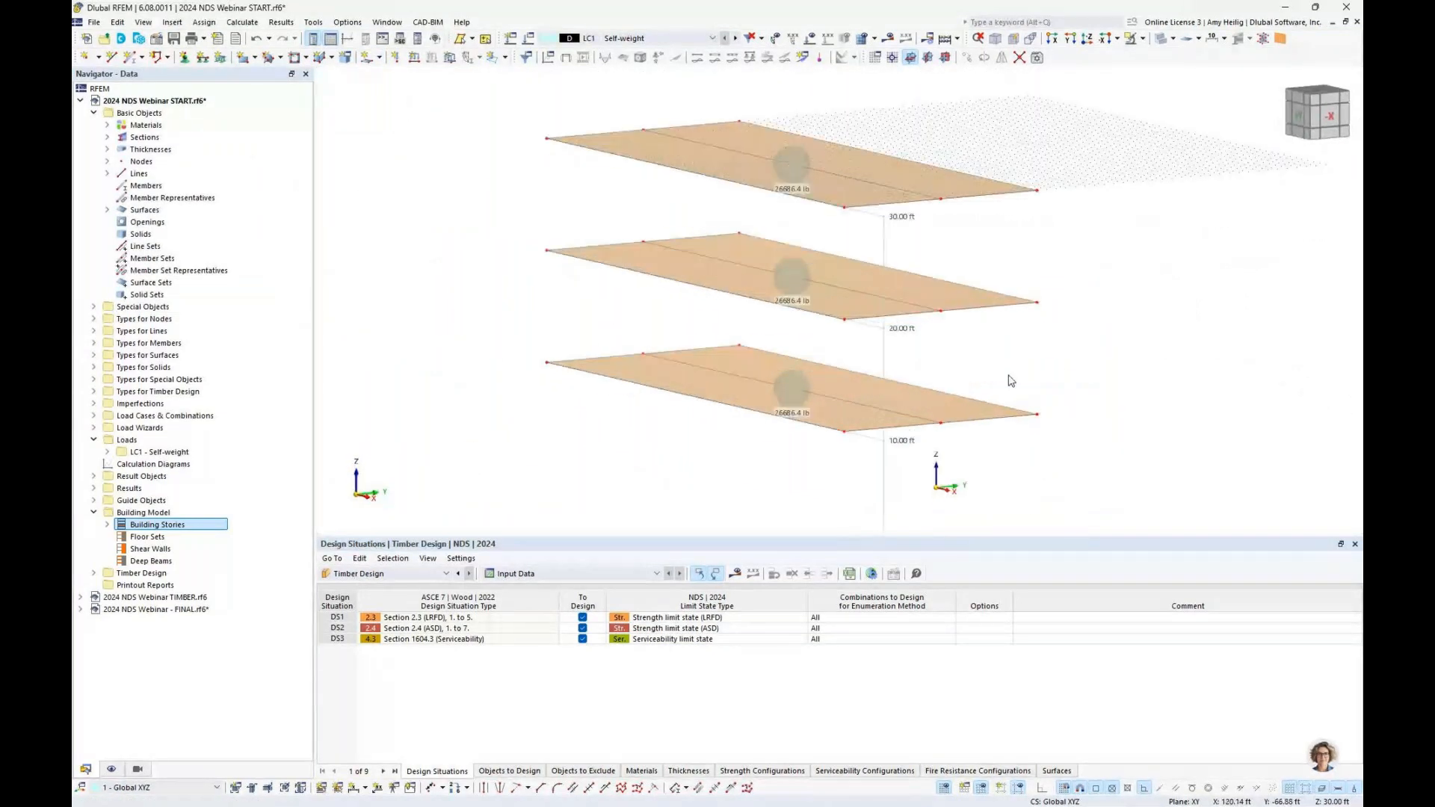
left_click_drag(1091, 451, 512, 111)
middle_click_drag(932, 147, 932, 262, "ctrl")
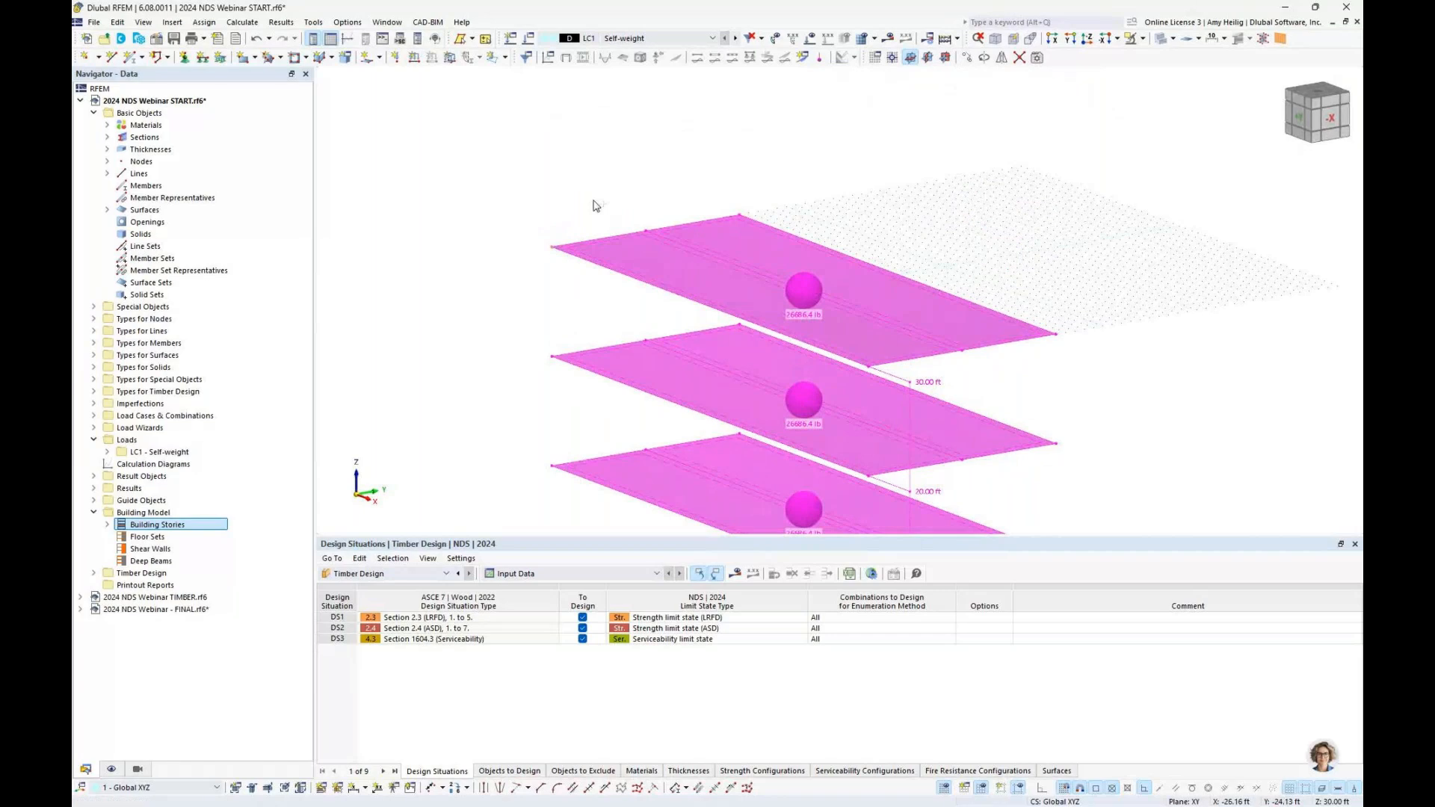
left_click(739, 217)
Copy the outermost floor strip in positive Y on all three stories by another 10 ft in Y.
middle_click_drag(1258, 376, 998, 451, "ctrl")
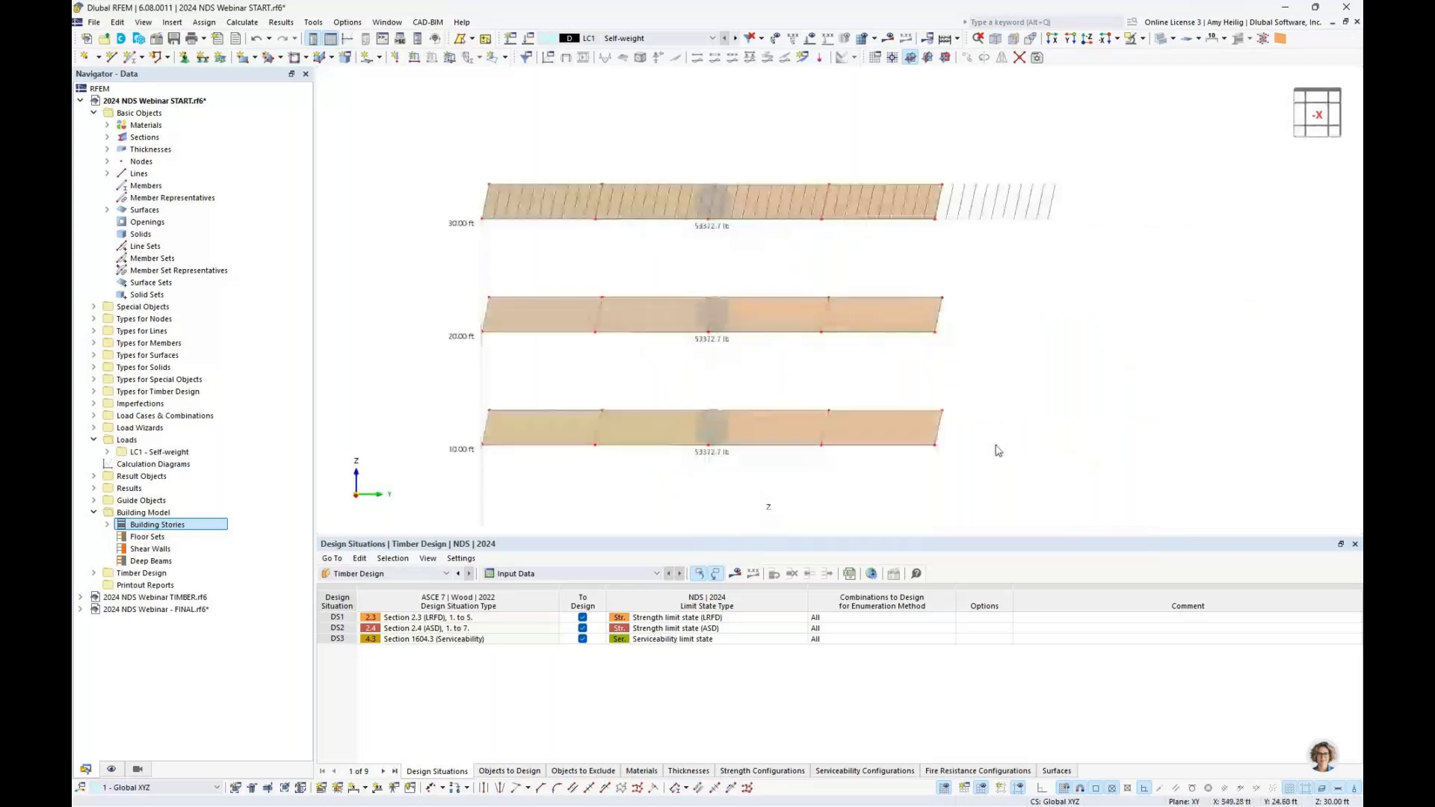
middle_click_drag(593, 135, 724, 228)
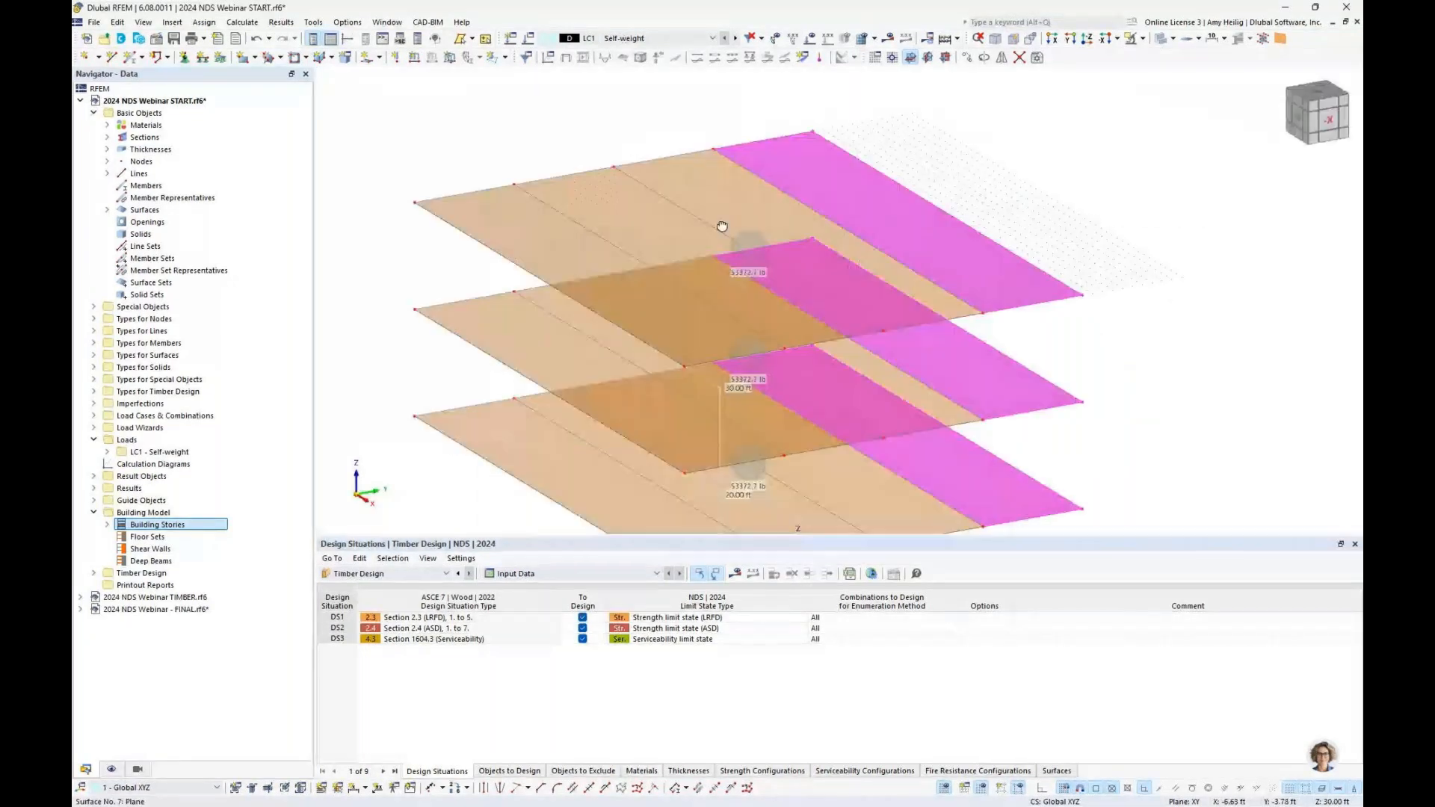
left_click(711, 154)
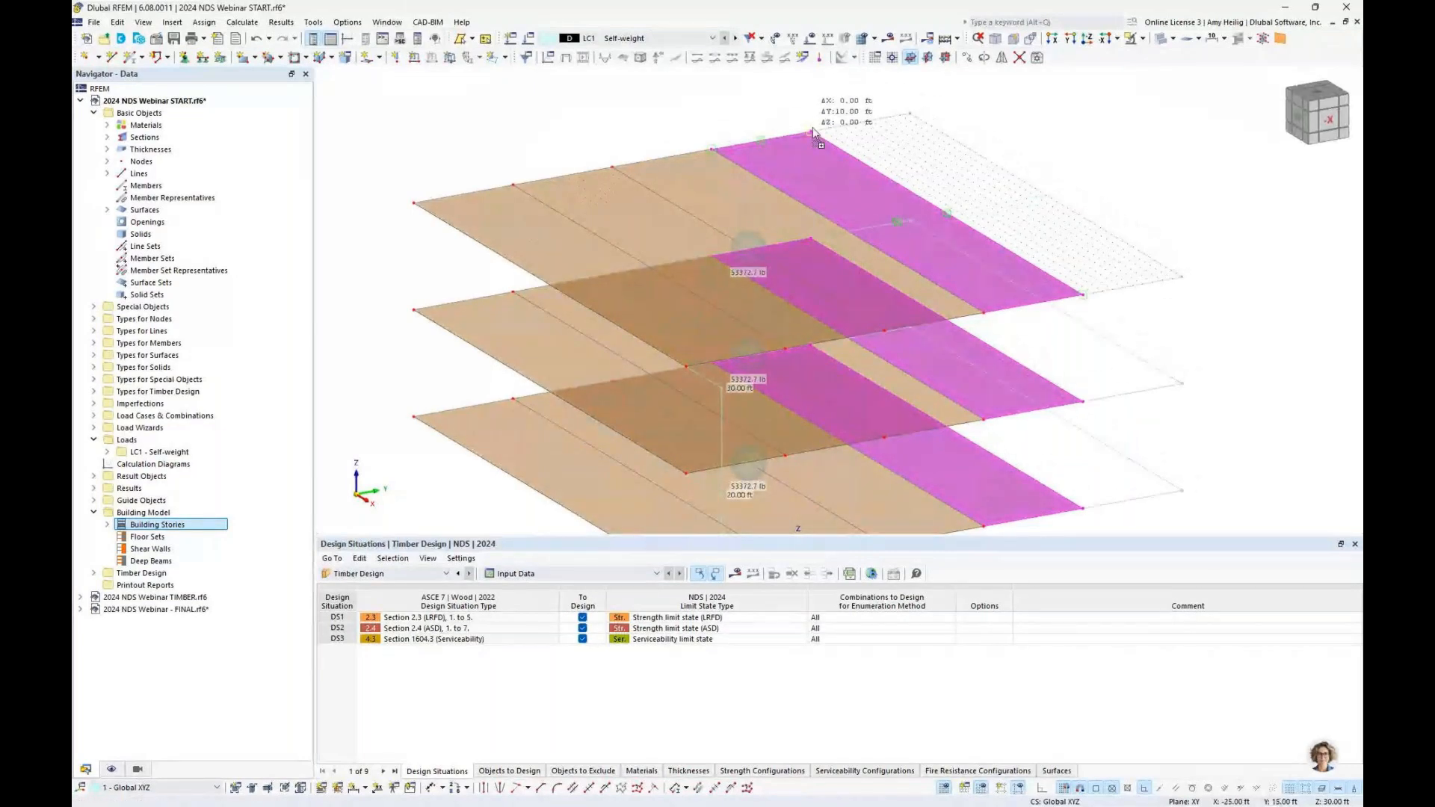
left_click(813, 134)
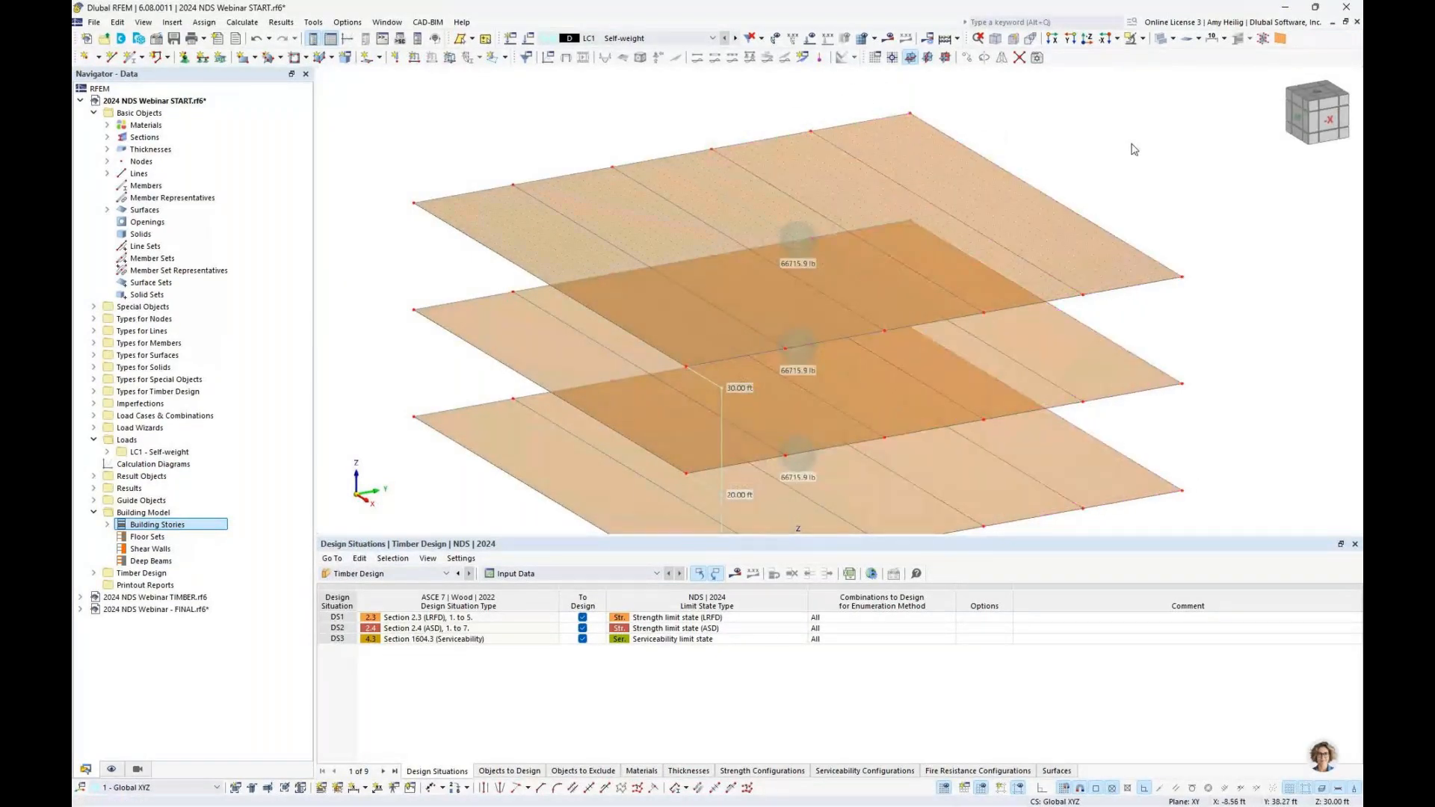
Turn off the display of the building model information in the model view.
middle_click_drag(445, 279, 813, 321)
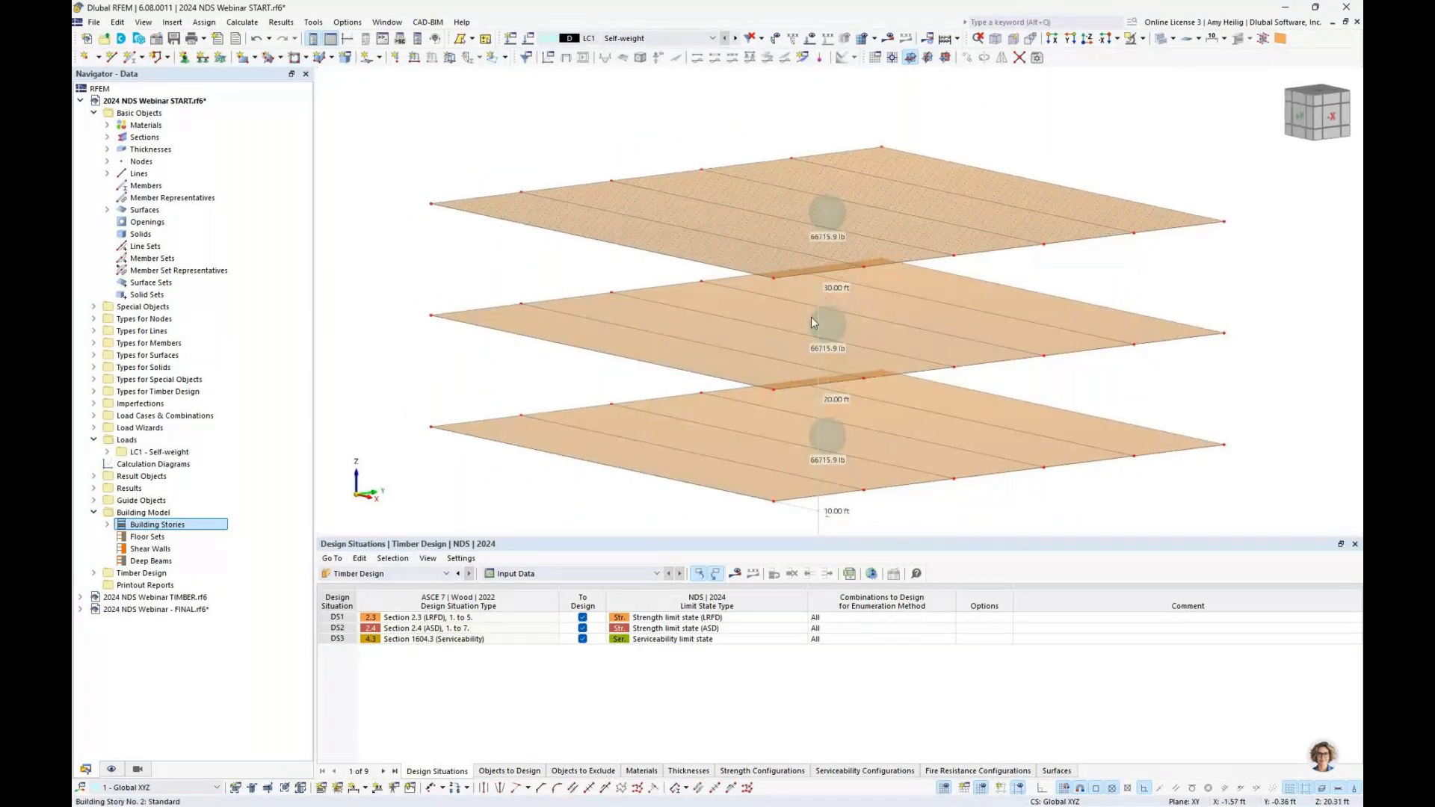
left_click(112, 769)
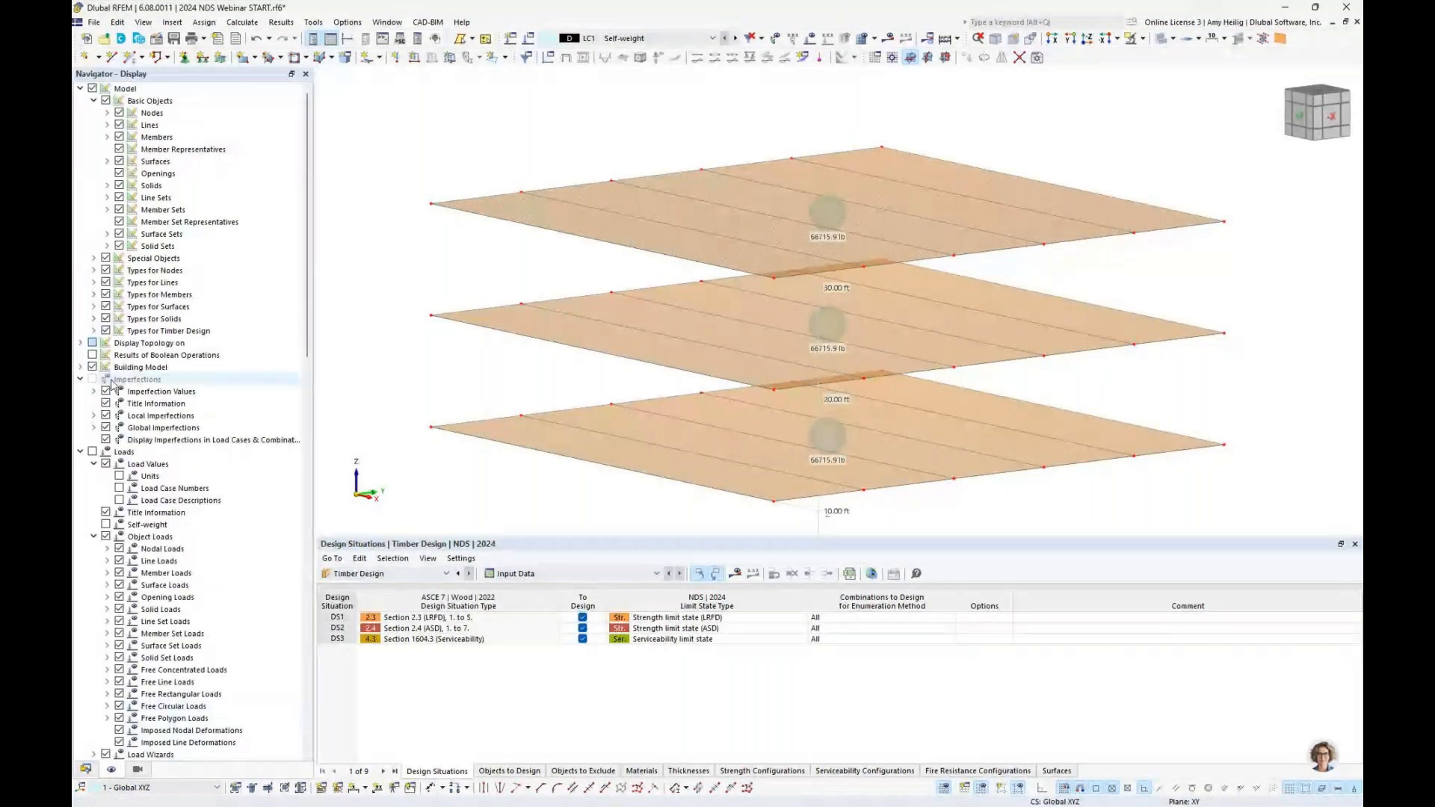
left_click(91, 367)
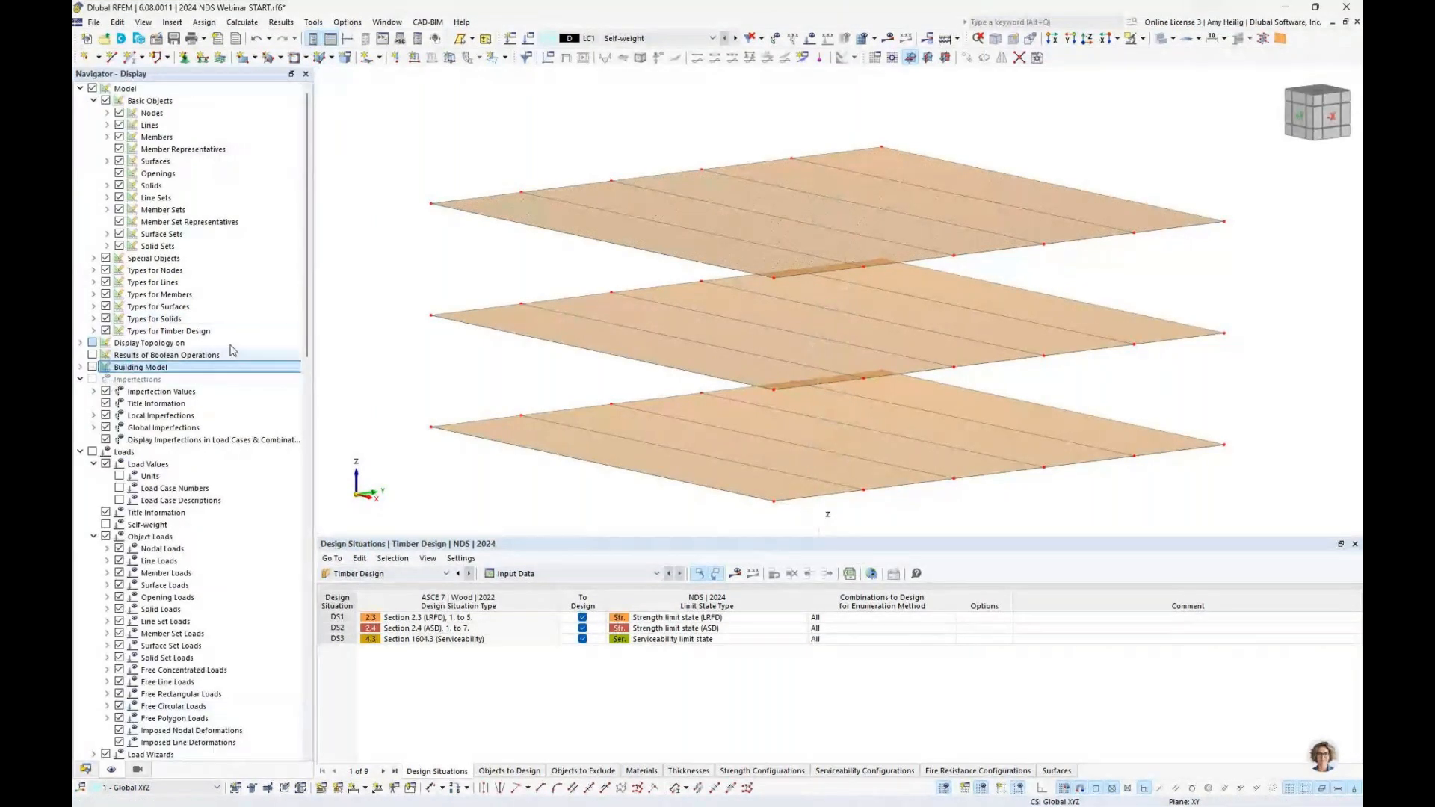
left_click(86, 770)
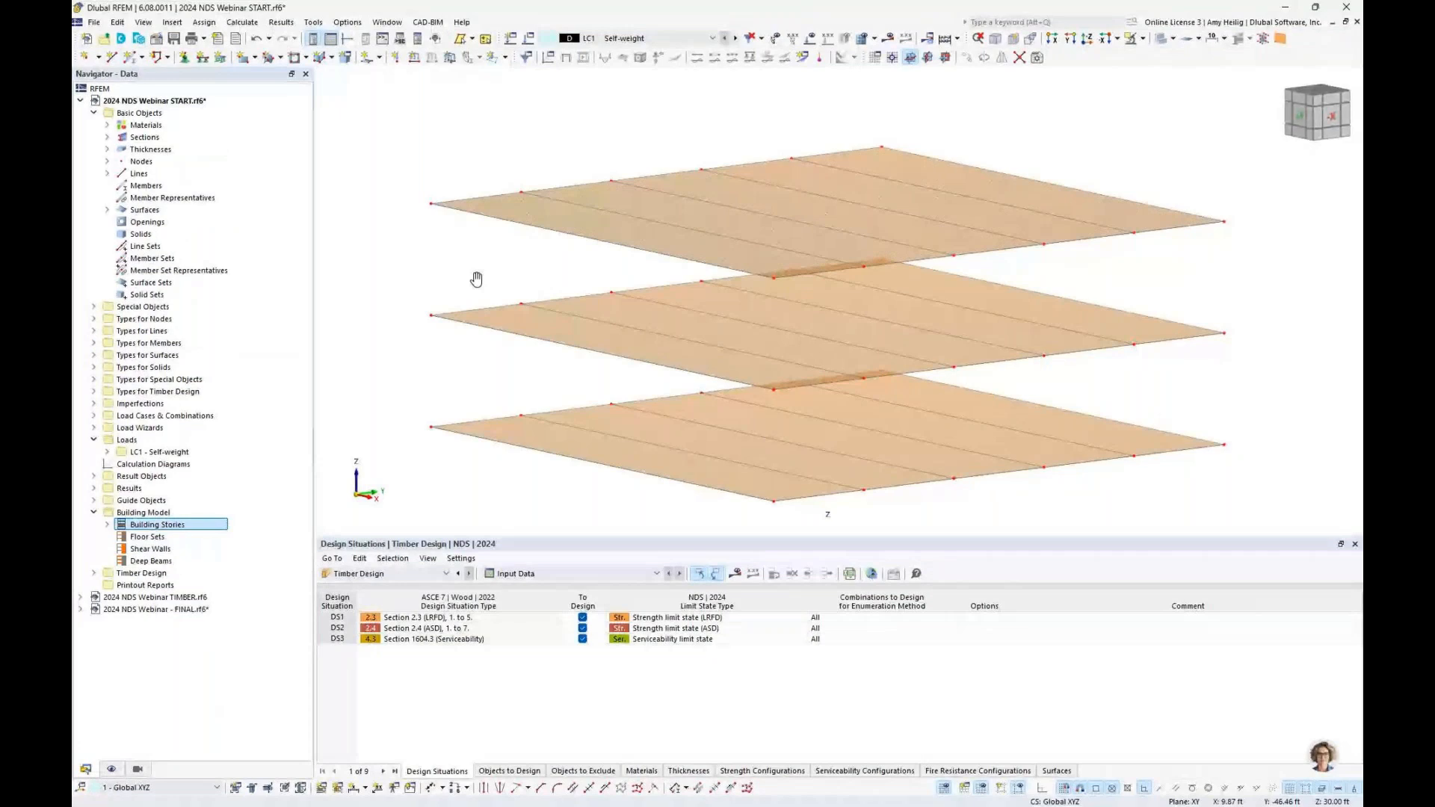
Display the local axis systems of the floor surfaces, examine the panels' axes in different display modes, and hide the axes again.
middle_click_drag(476, 278, 474, 292, "ctrl")
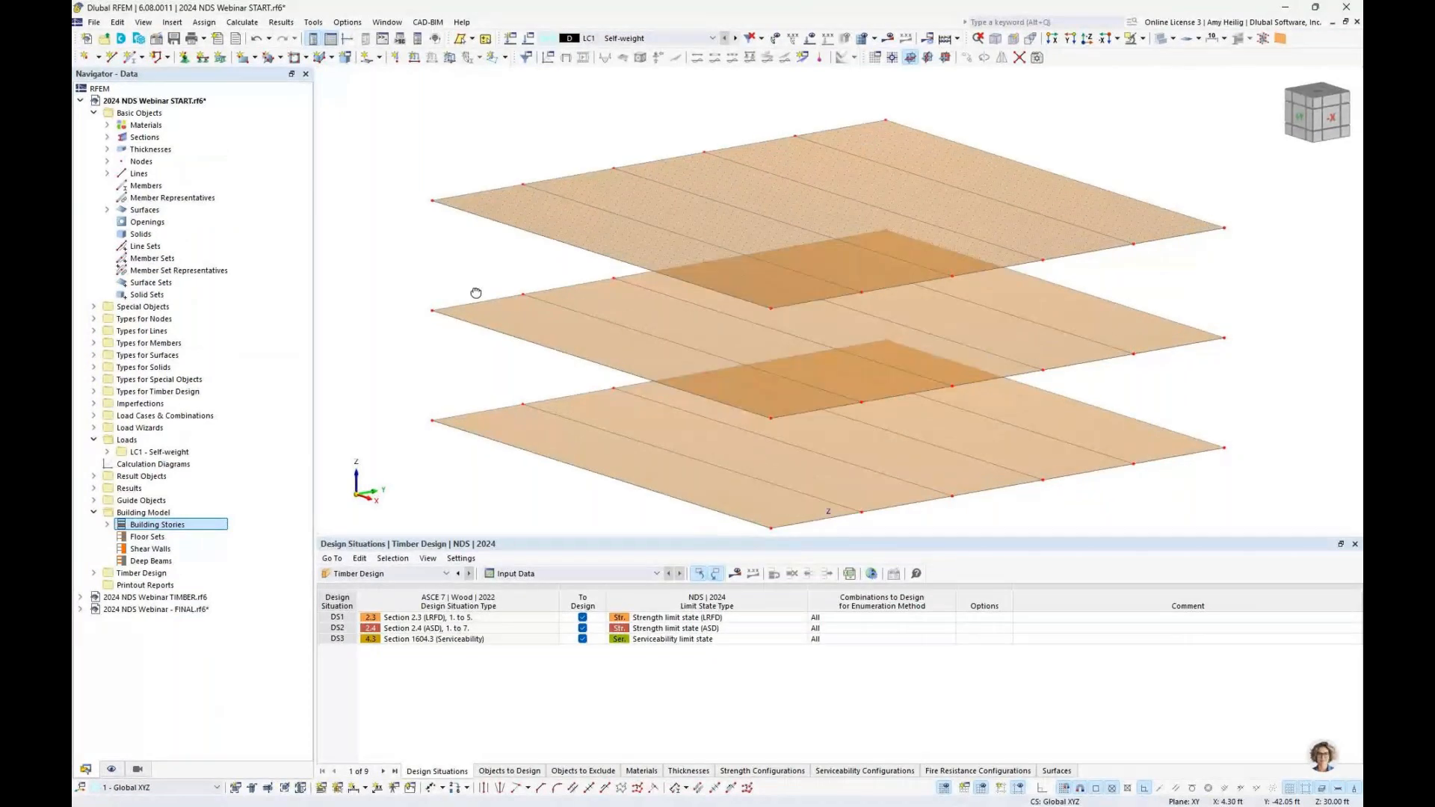
left_click(587, 225)
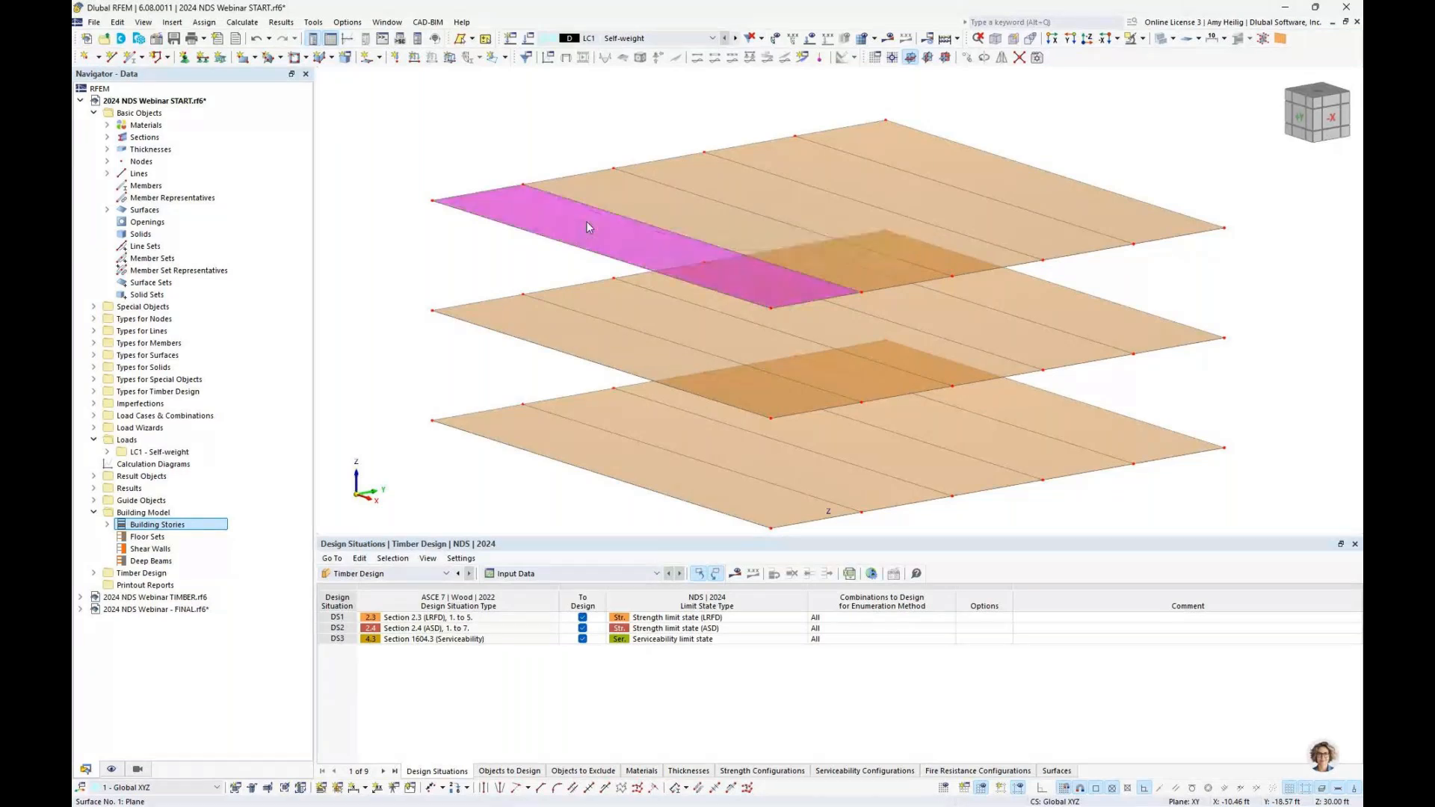
right_click(586, 223)
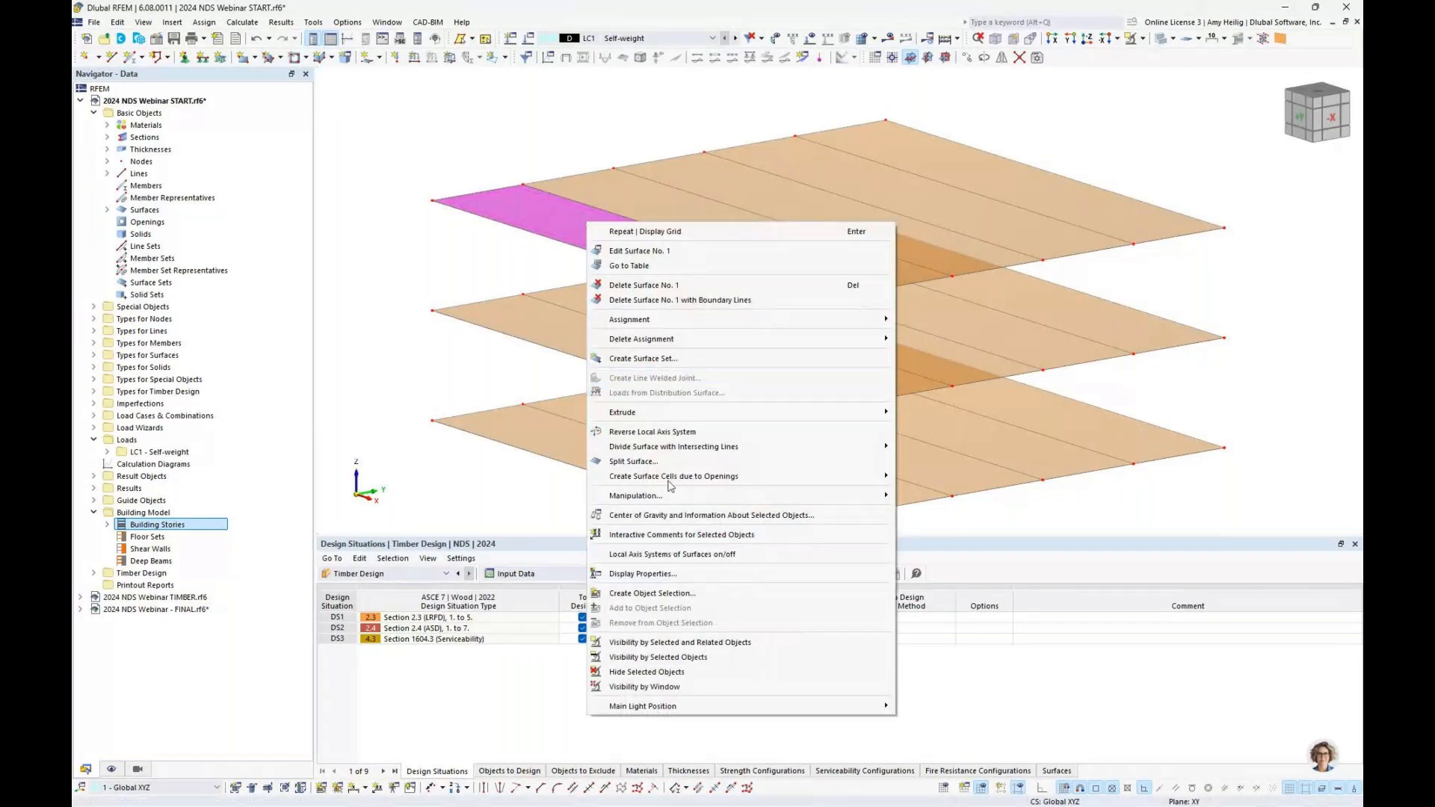
left_click(673, 553)
left_click(543, 278)
middle_click_drag(544, 278, 469, 319)
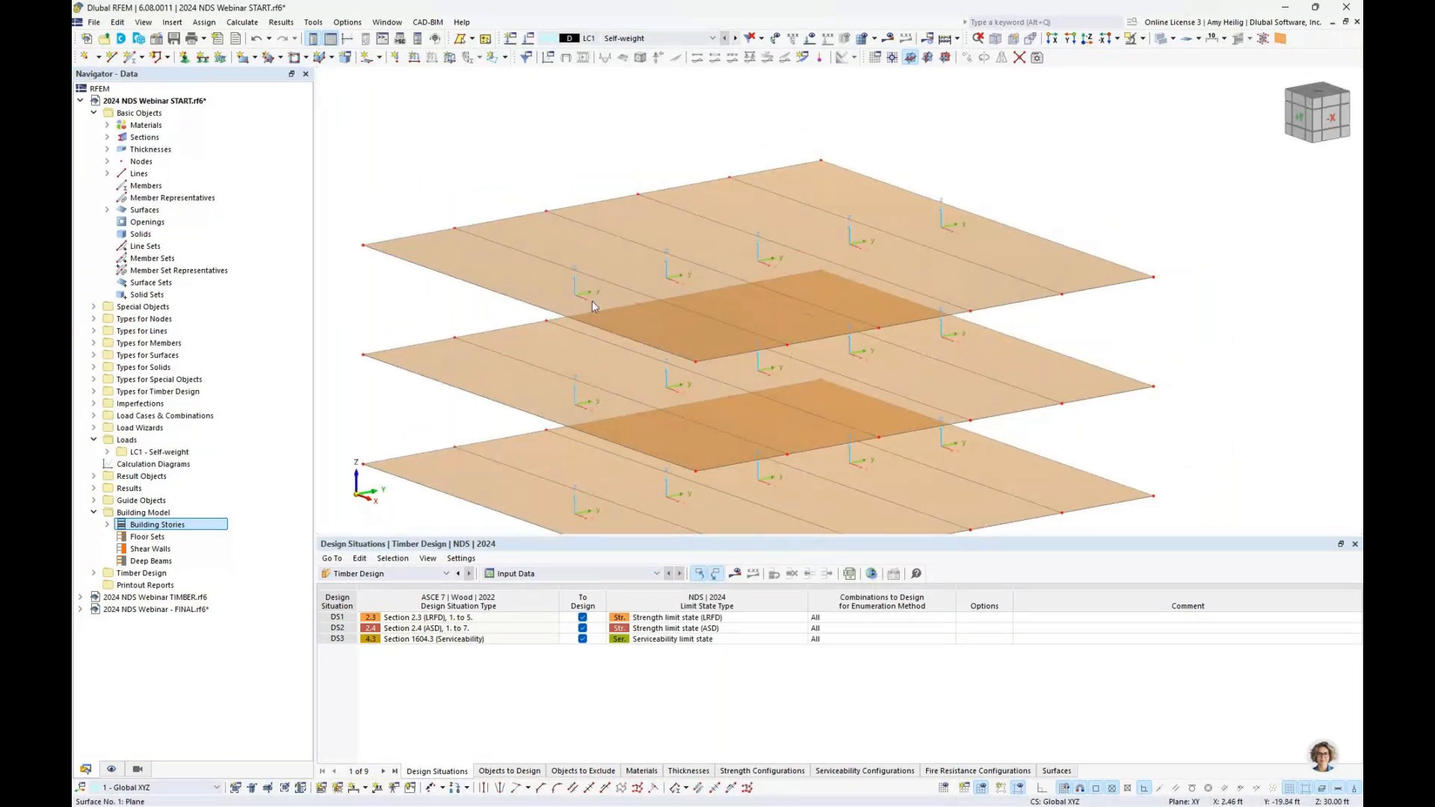
left_click(1162, 39)
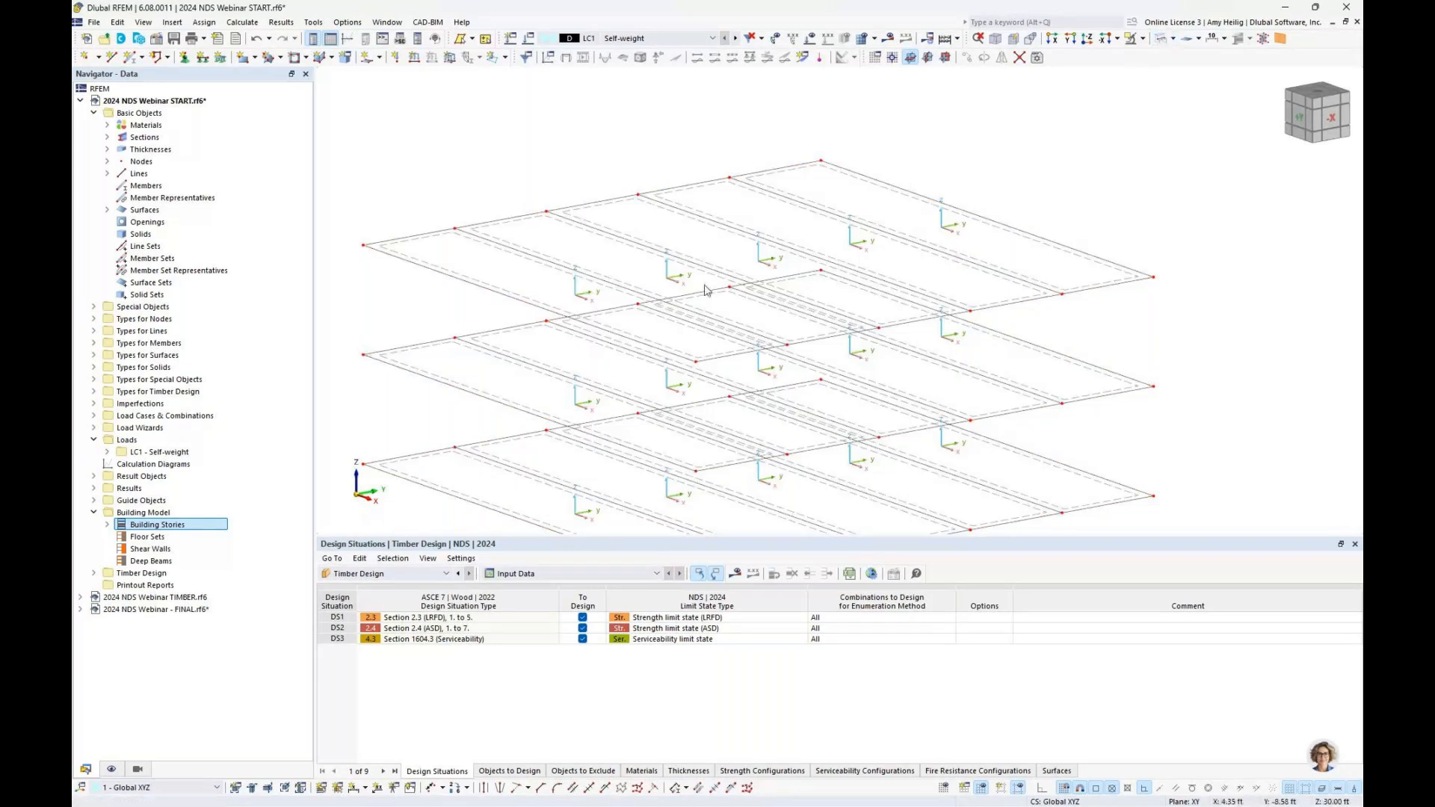
left_click(1162, 43)
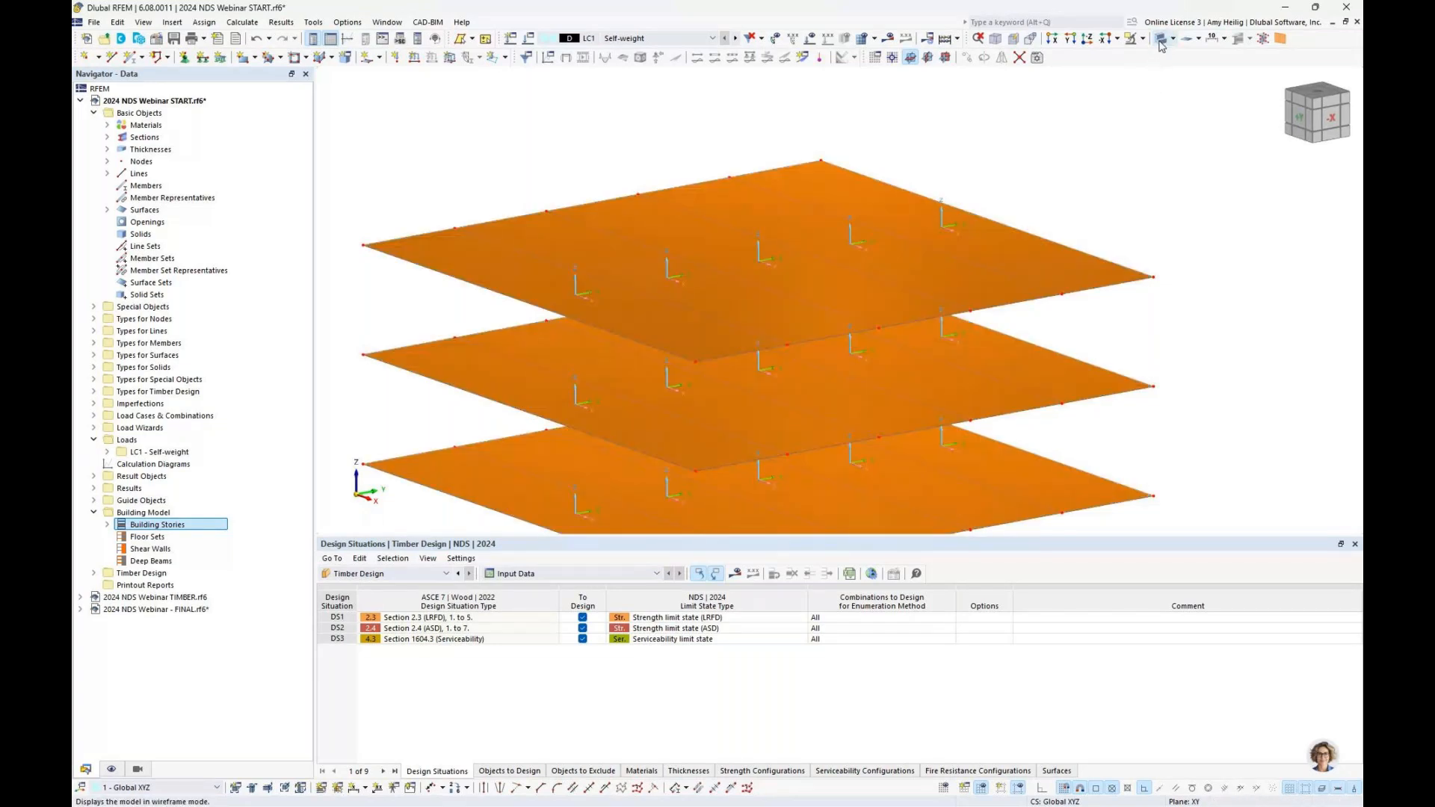
right_click(528, 282)
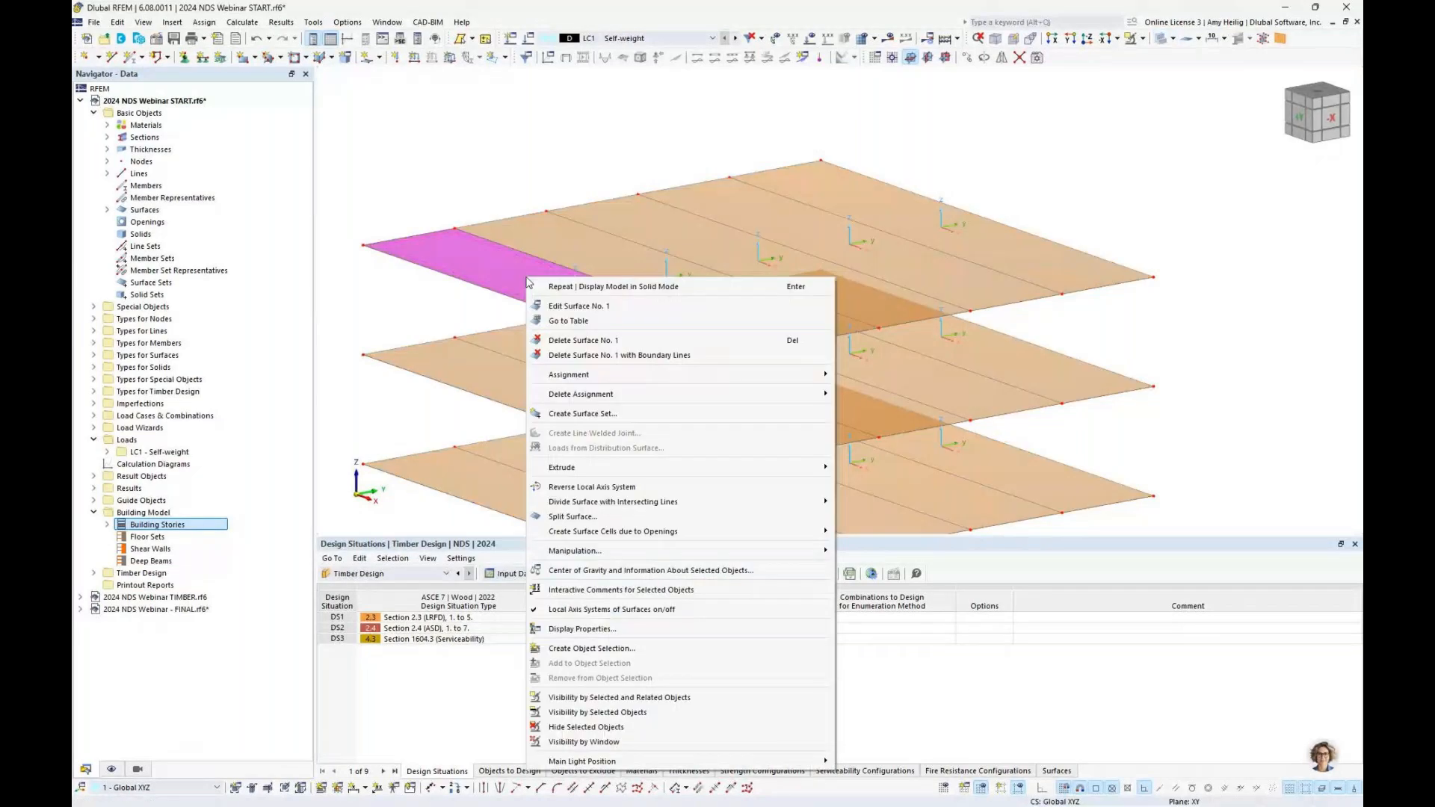
left_click(574, 609)
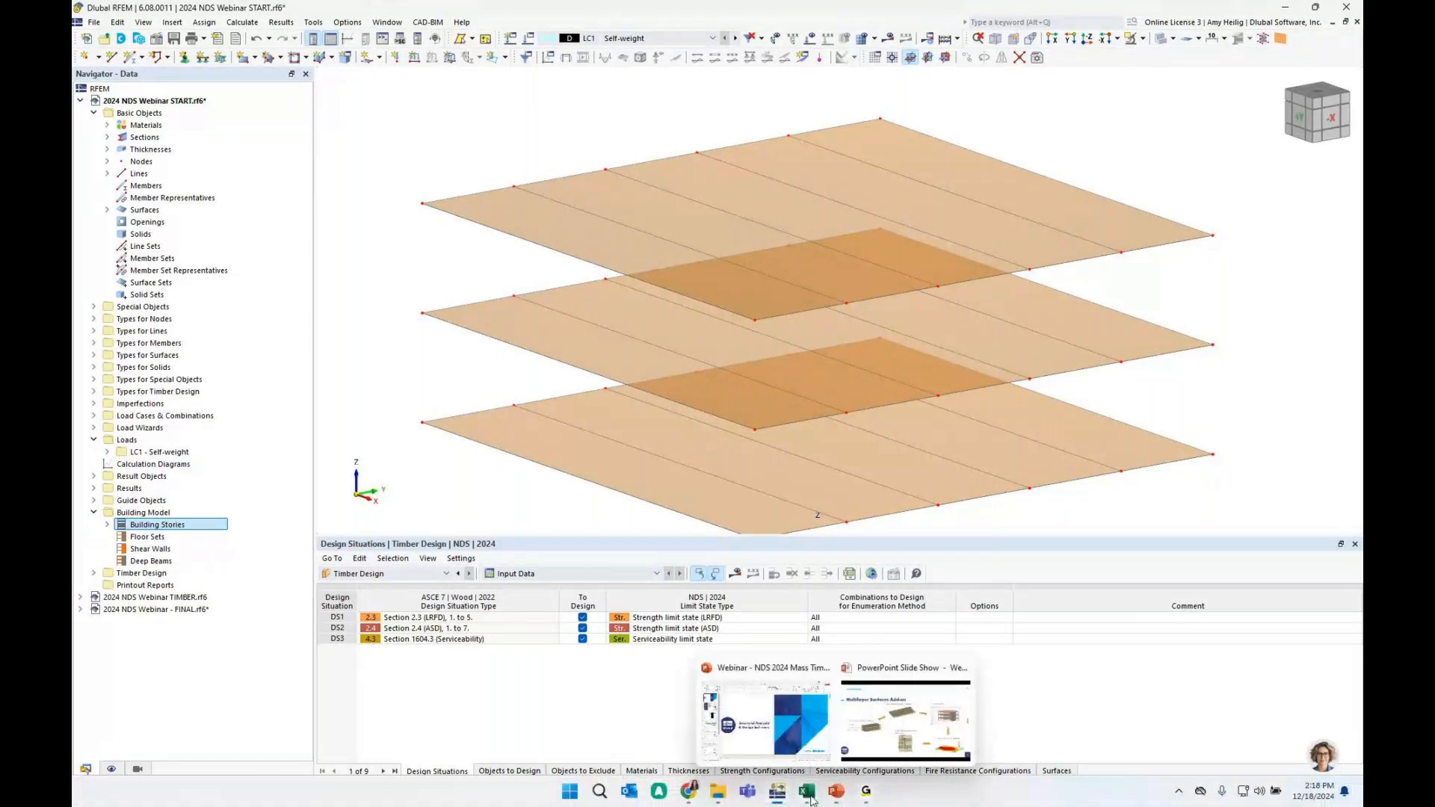
Switch to the Excel workbook NDS Webinar - Line Release - Nodes.xlsx and copy the global X, Y and Z coordinates in I3:K16.
left_click(808, 794)
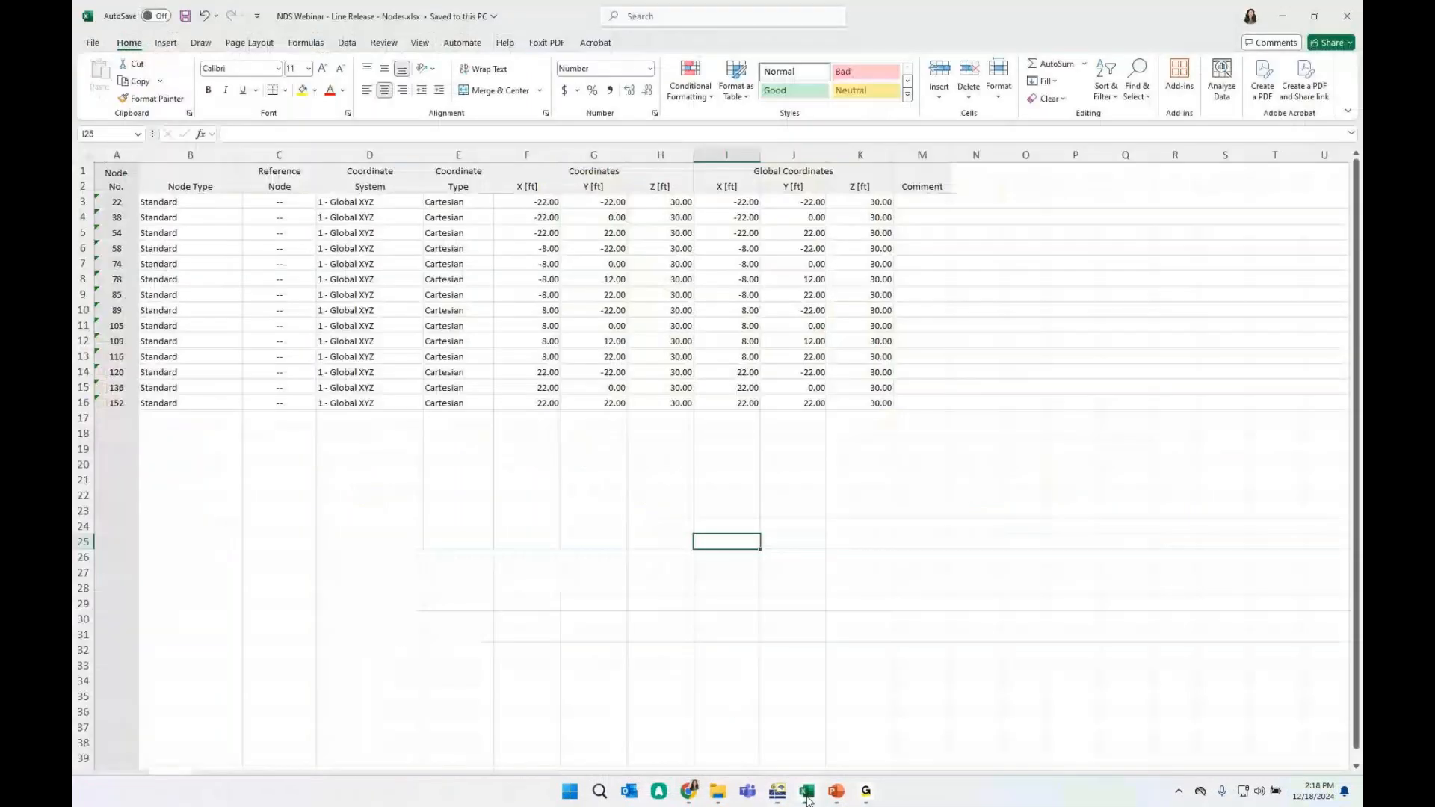
left_click_drag(726, 202, 849, 401)
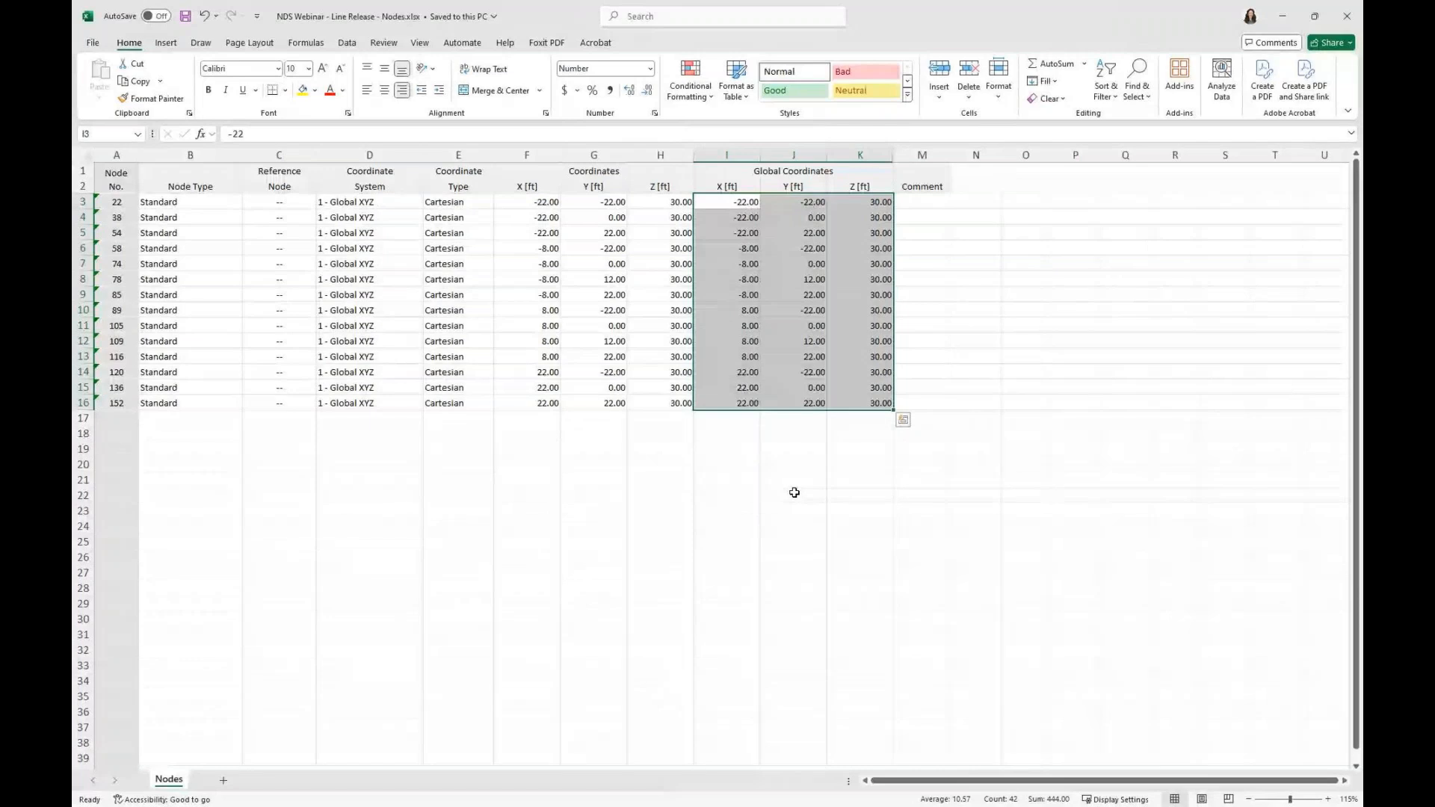
key("ctrl+c")
Switch to RFEM and paste the copied coordinates into the structure's Nodes table, starting at the X value of node 44.
key("super+Tab")
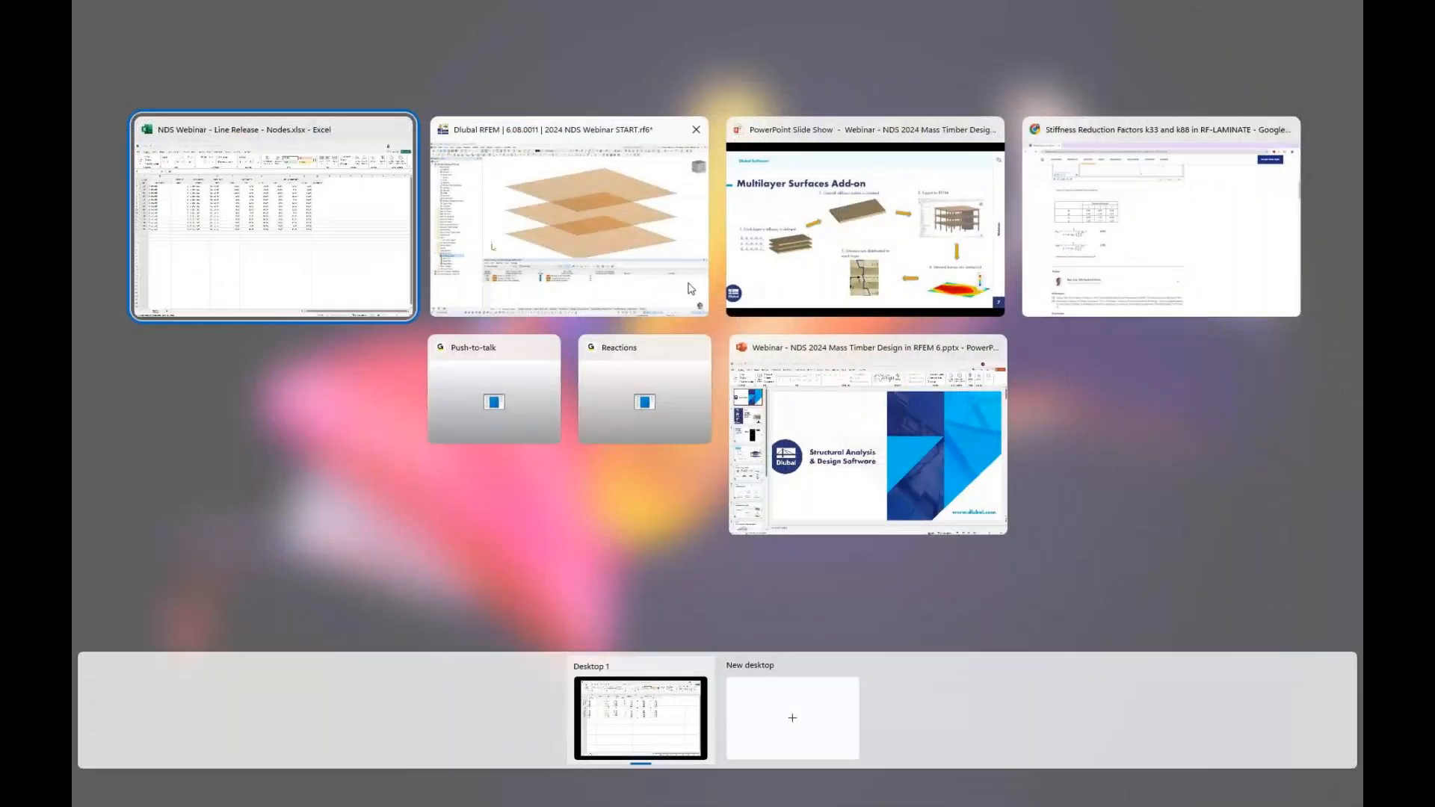
left_click(691, 290)
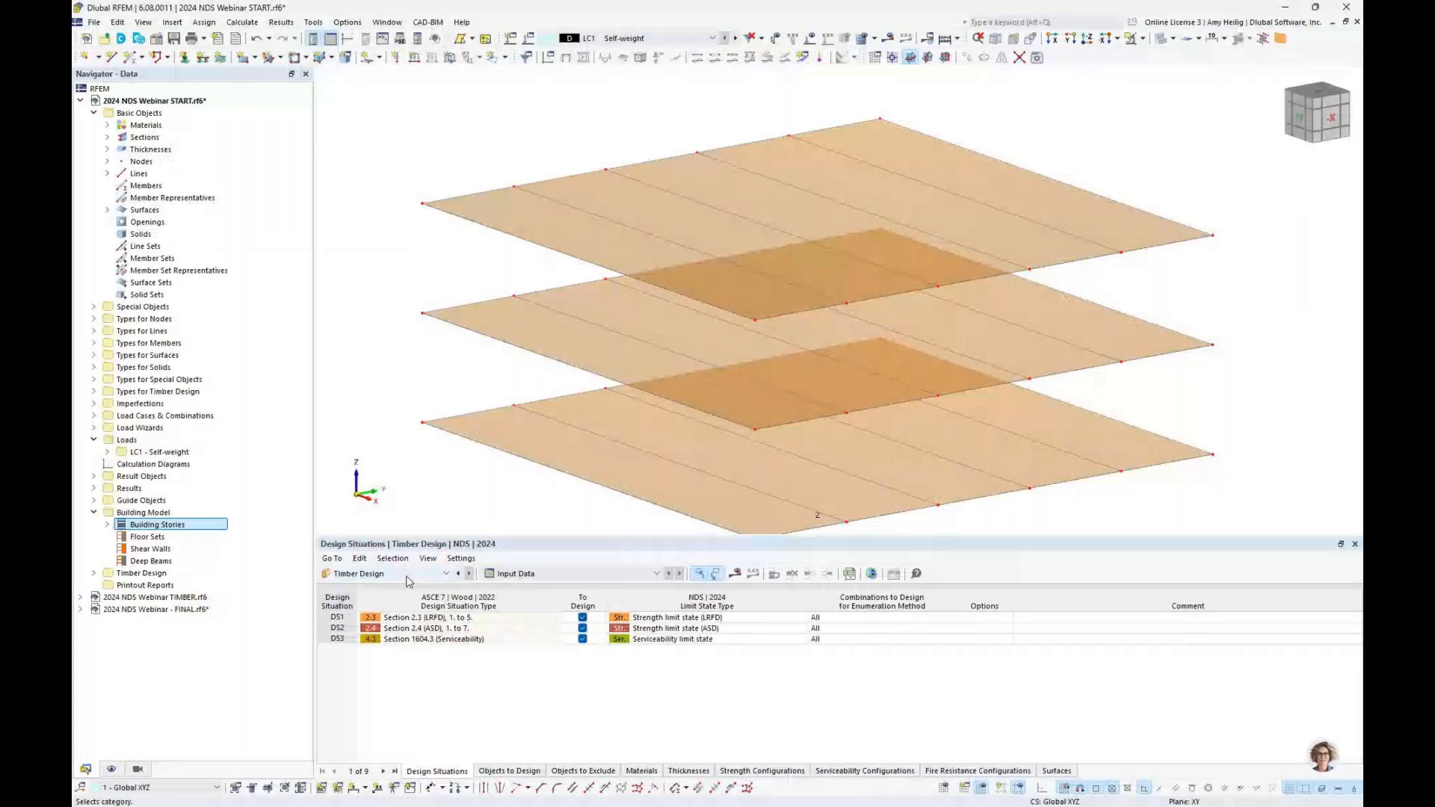
left_click(407, 575)
left_click(394, 587)
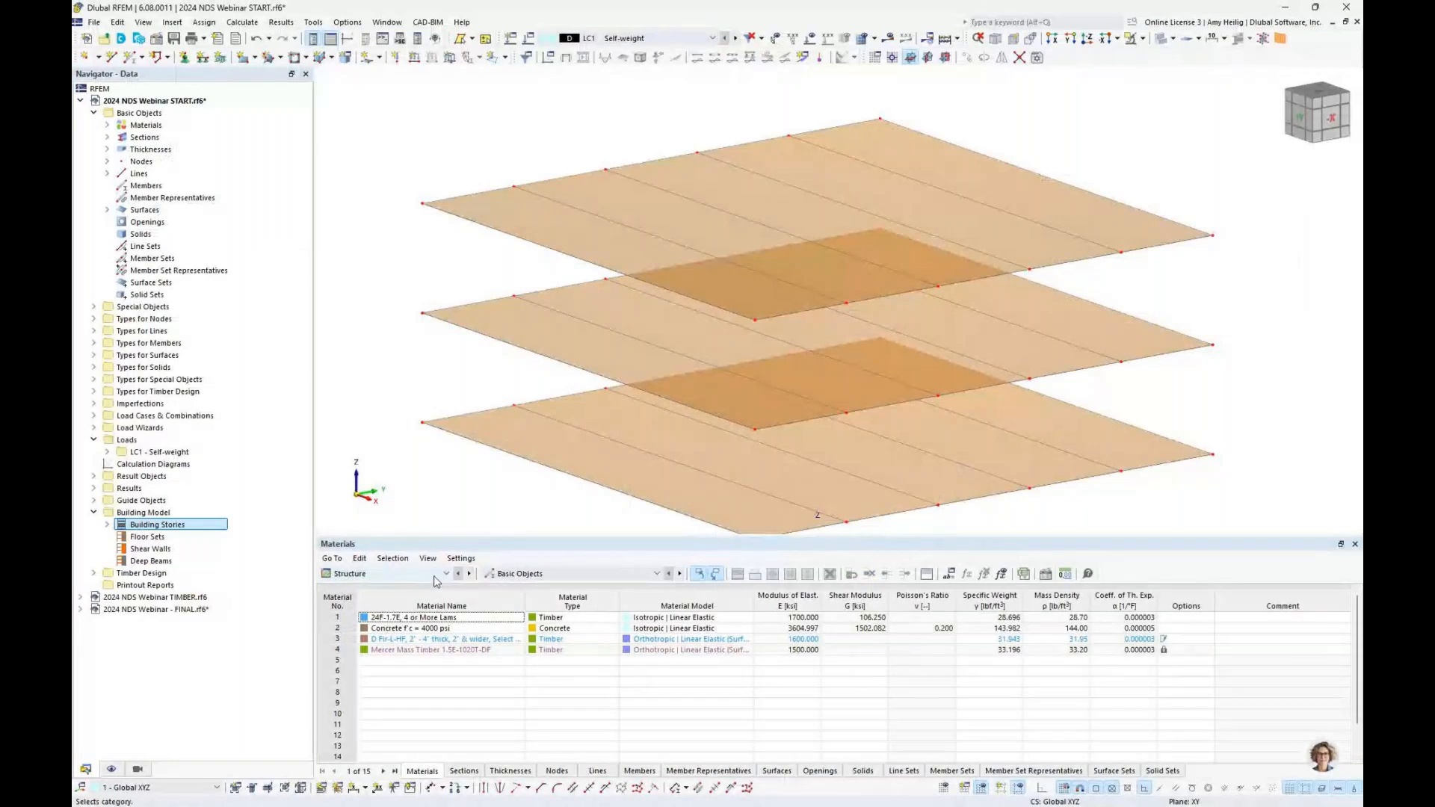
left_click(557, 770)
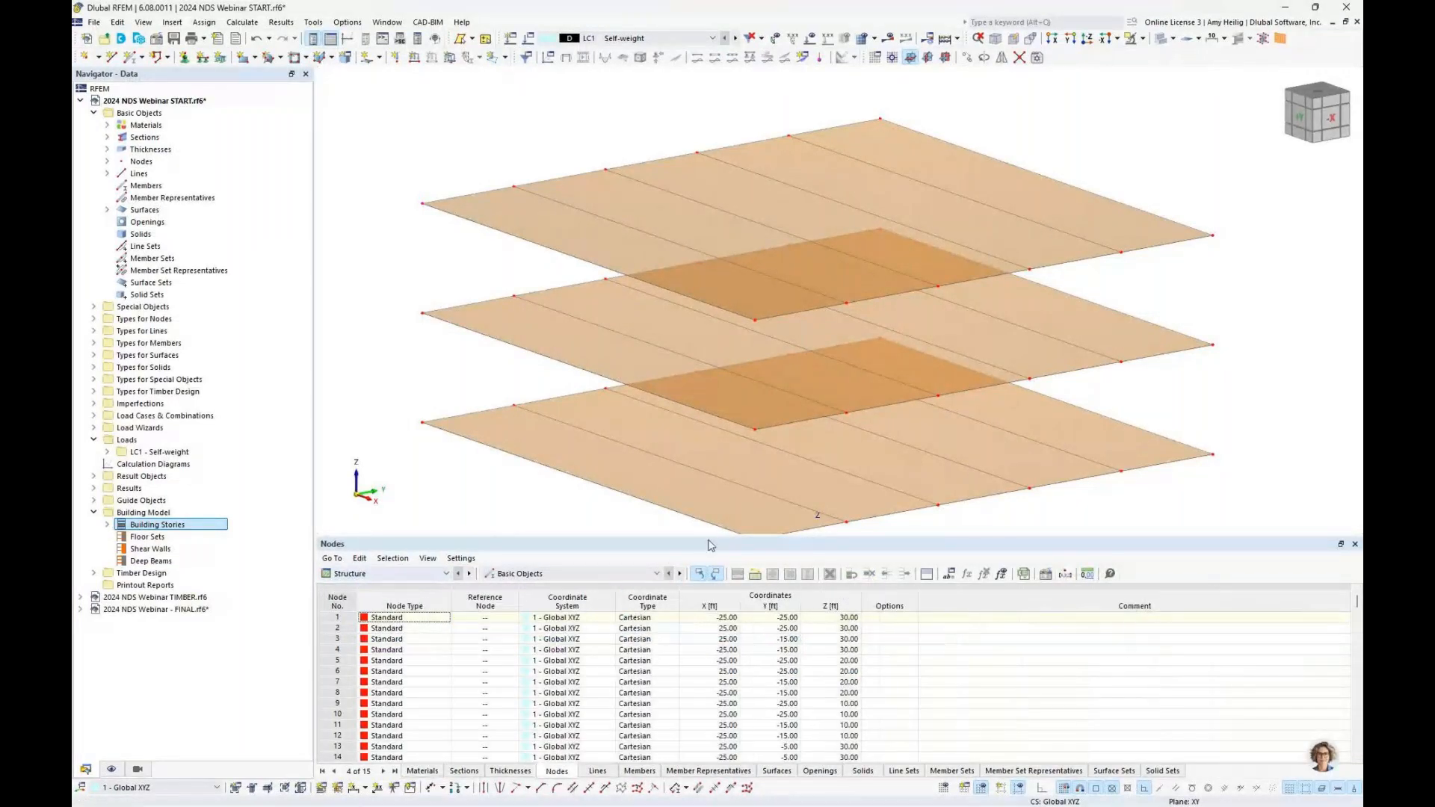
left_click_drag(711, 545, 717, 413)
scroll(843, 611, "down", 10)
left_click(842, 613)
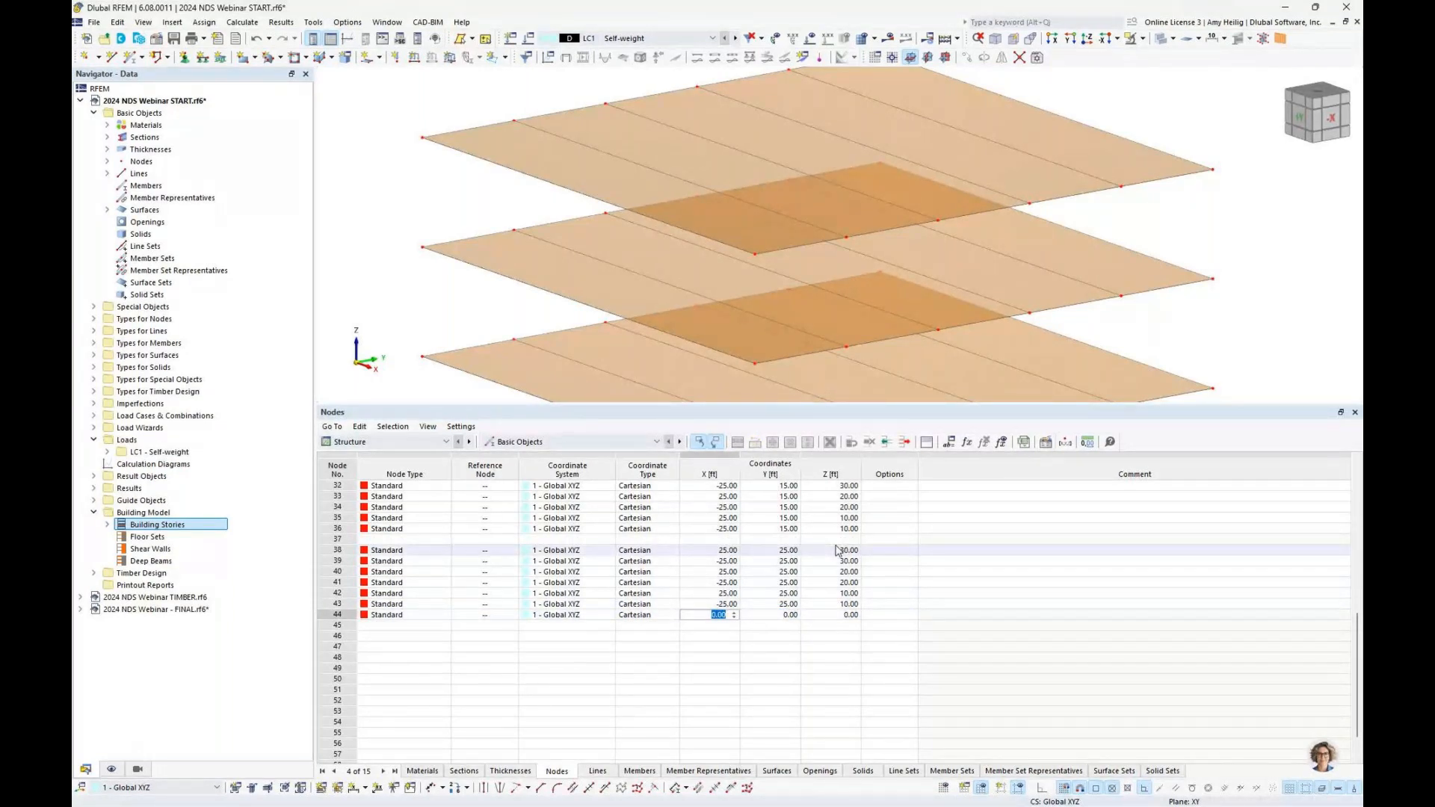
key("ctrl+v")
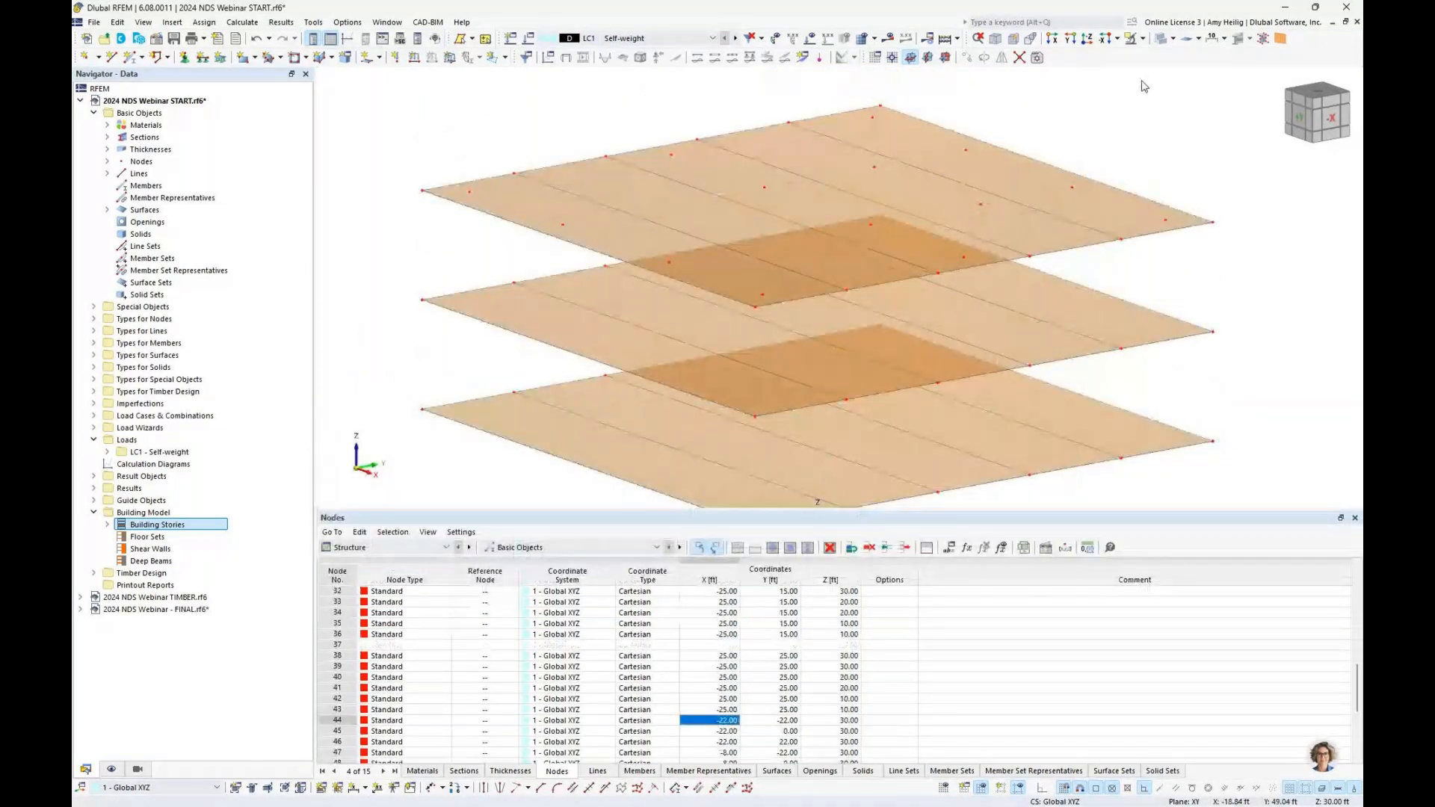
Start a new building-model column with member type Beam and enable its hinges option.
left_click(1161, 38)
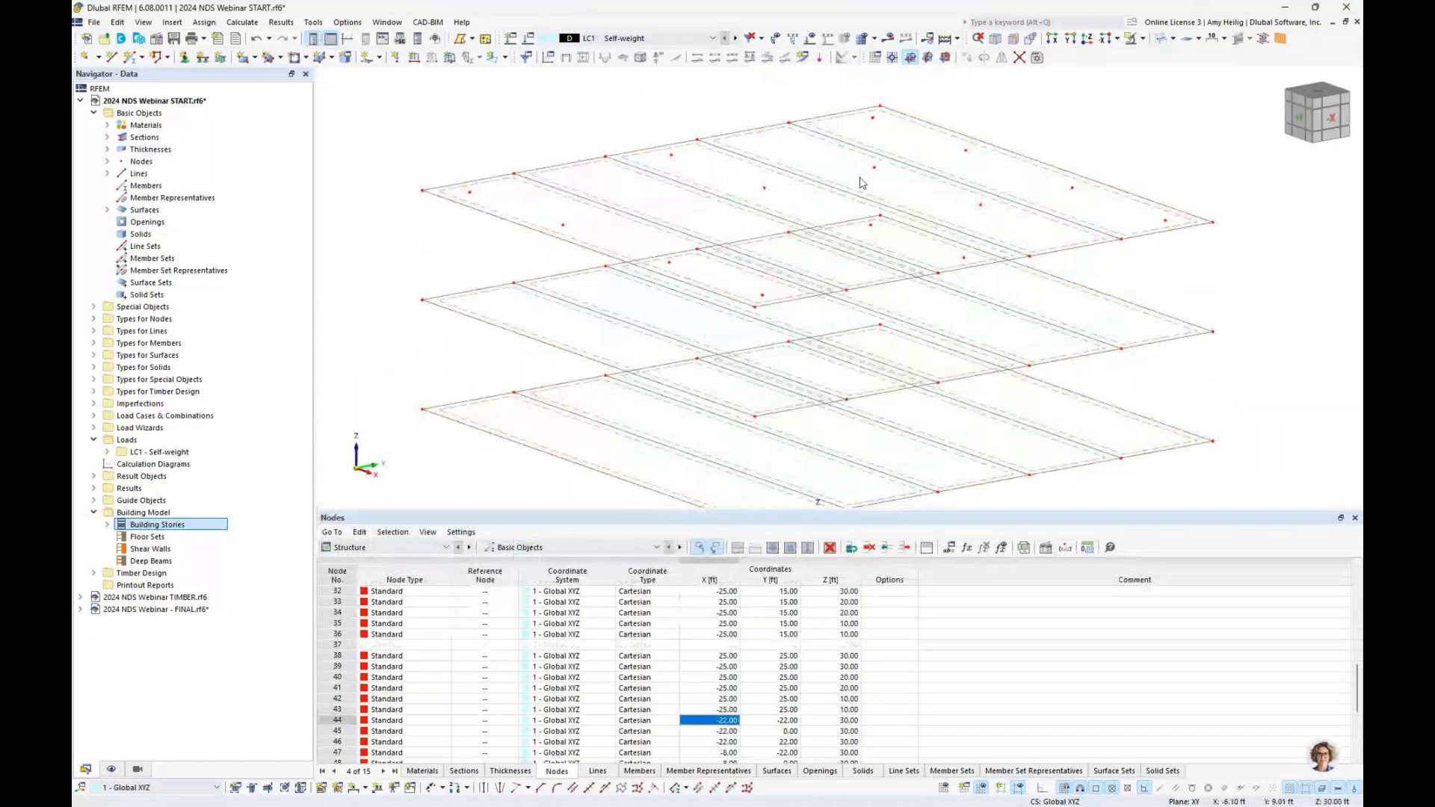
middle_click_drag(861, 183, 1022, 209, "ctrl")
left_click(1161, 38)
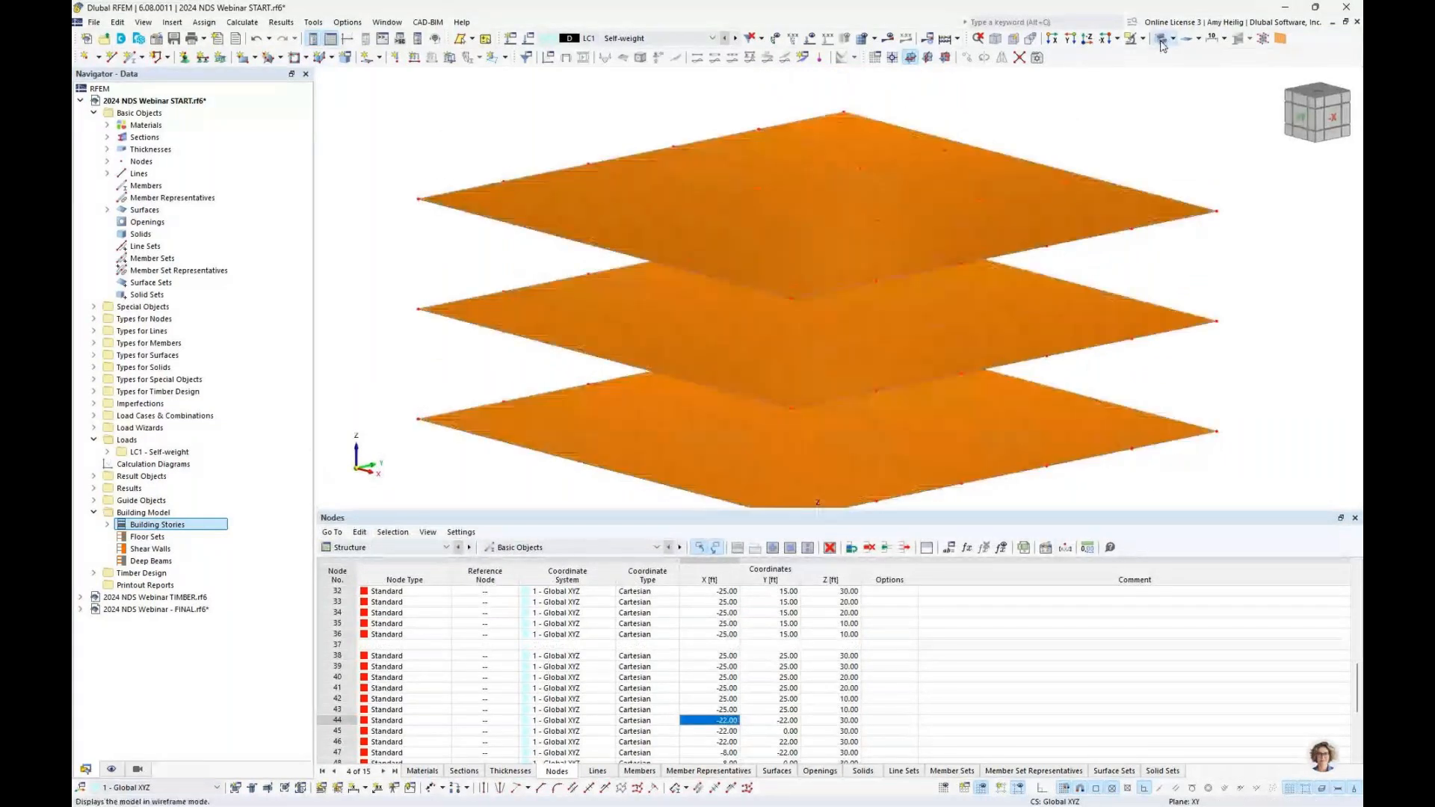
left_click(1161, 38)
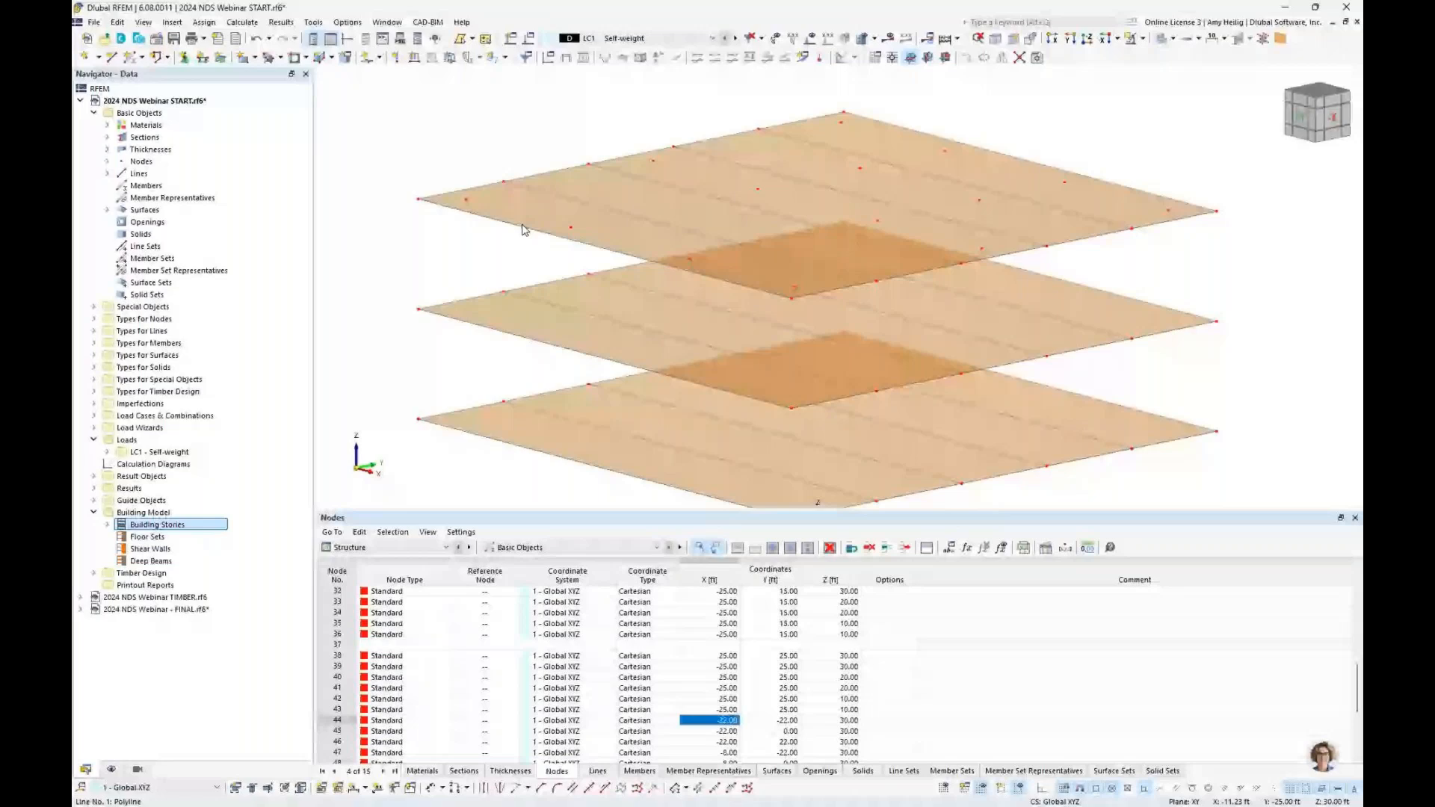
left_click(380, 59)
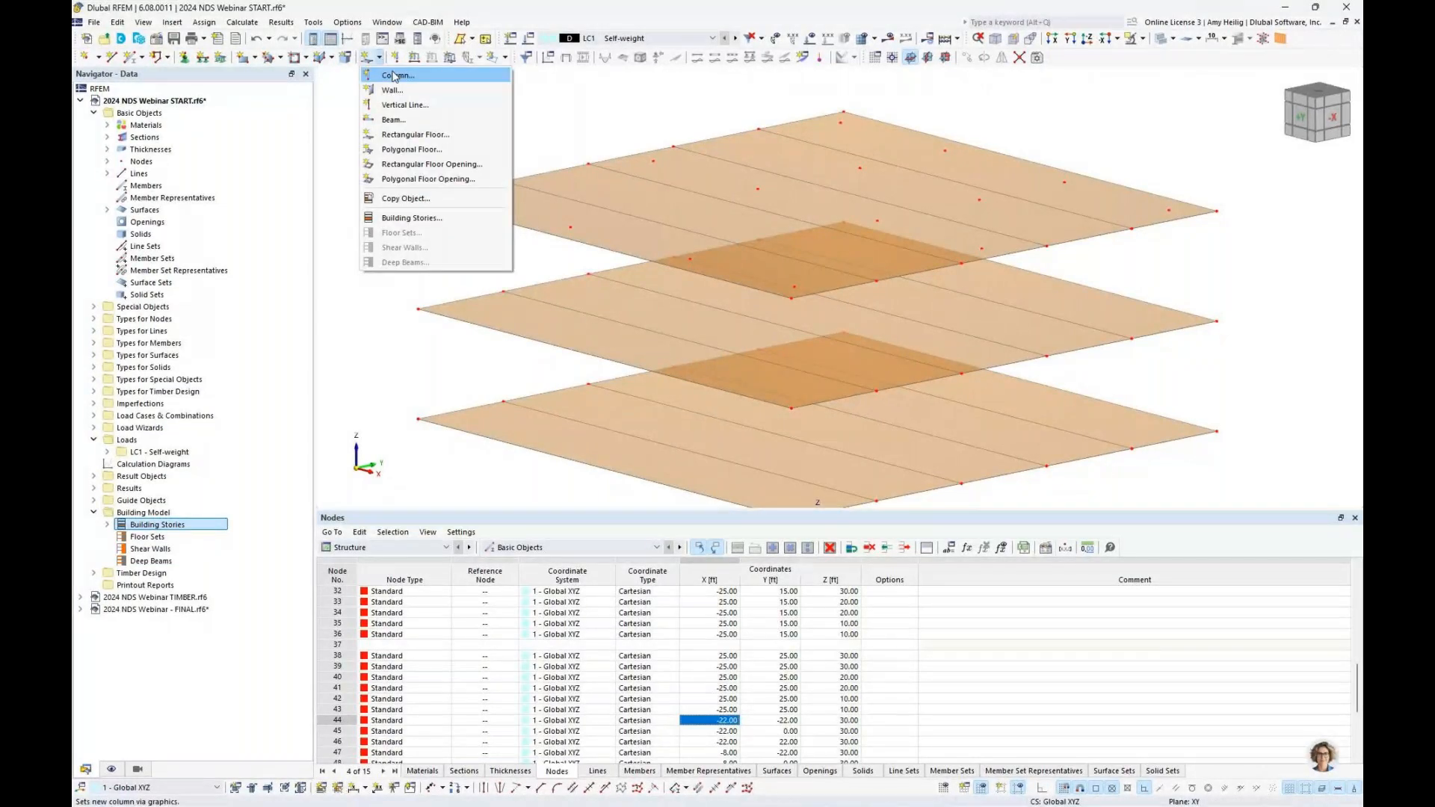
left_click(398, 76)
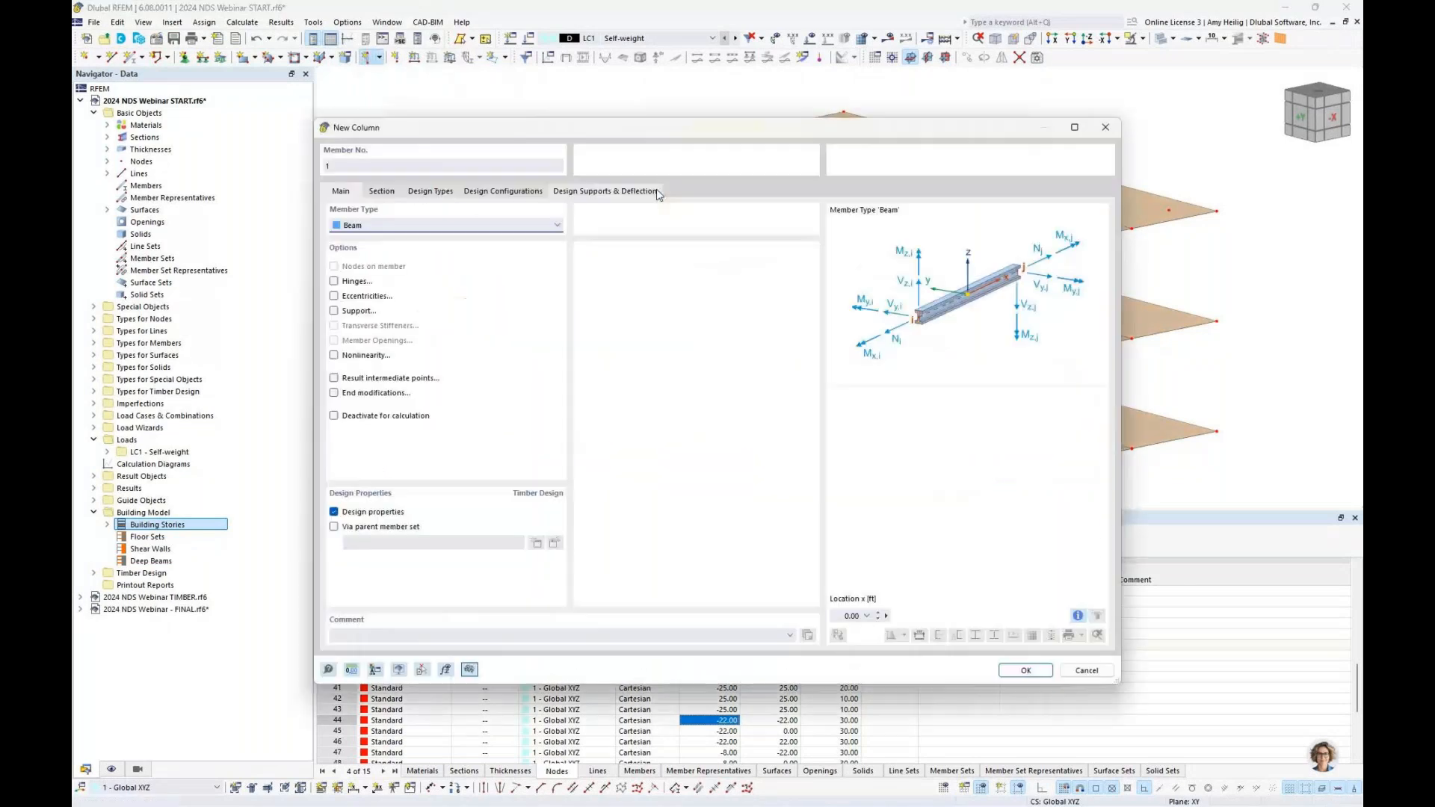
left_click(358, 226)
left_click(647, 255)
left_click(355, 282)
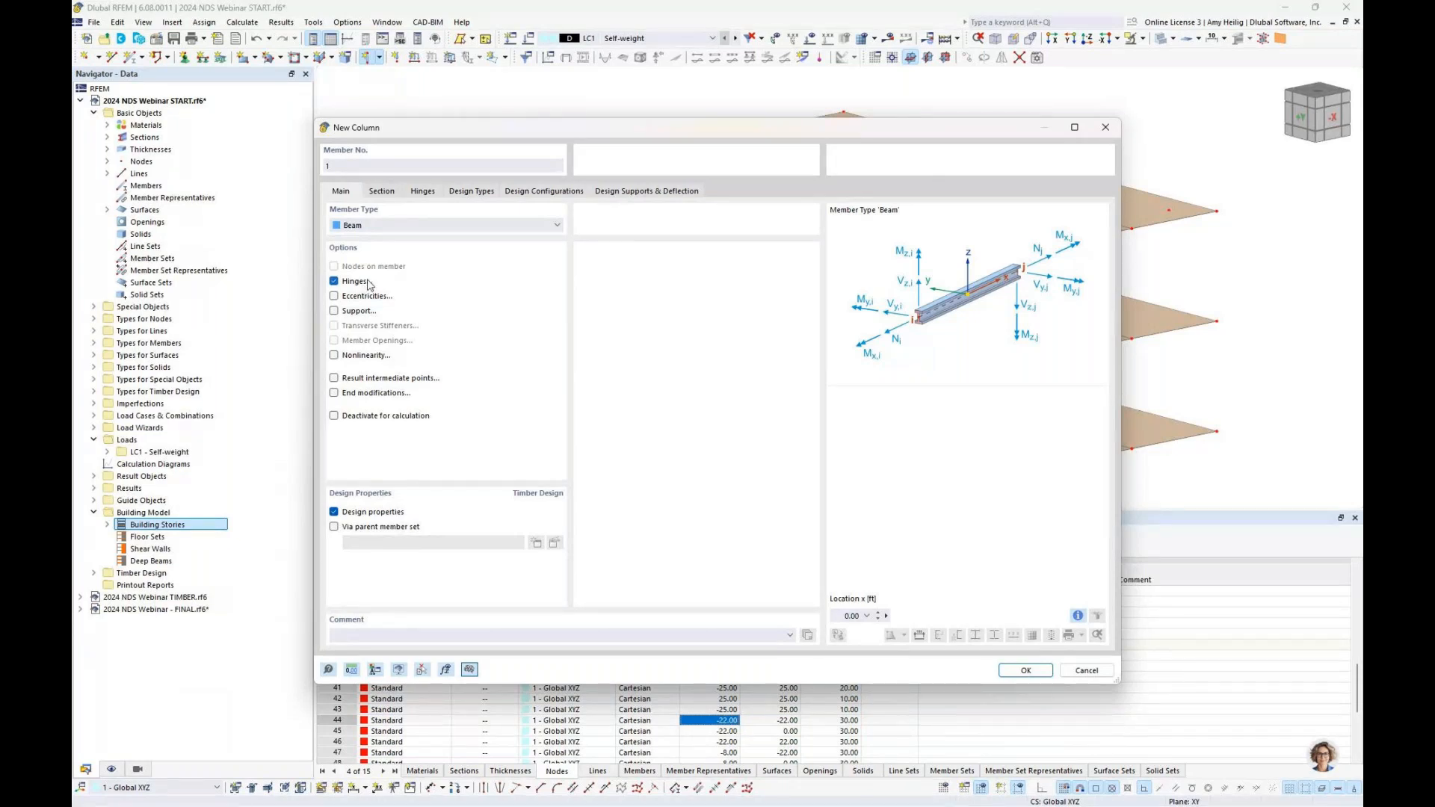
Use section 1 - SQ_M1 12 in 24F-1.7E, 4 or More Lams for the column and review its section properties.
left_click(385, 192)
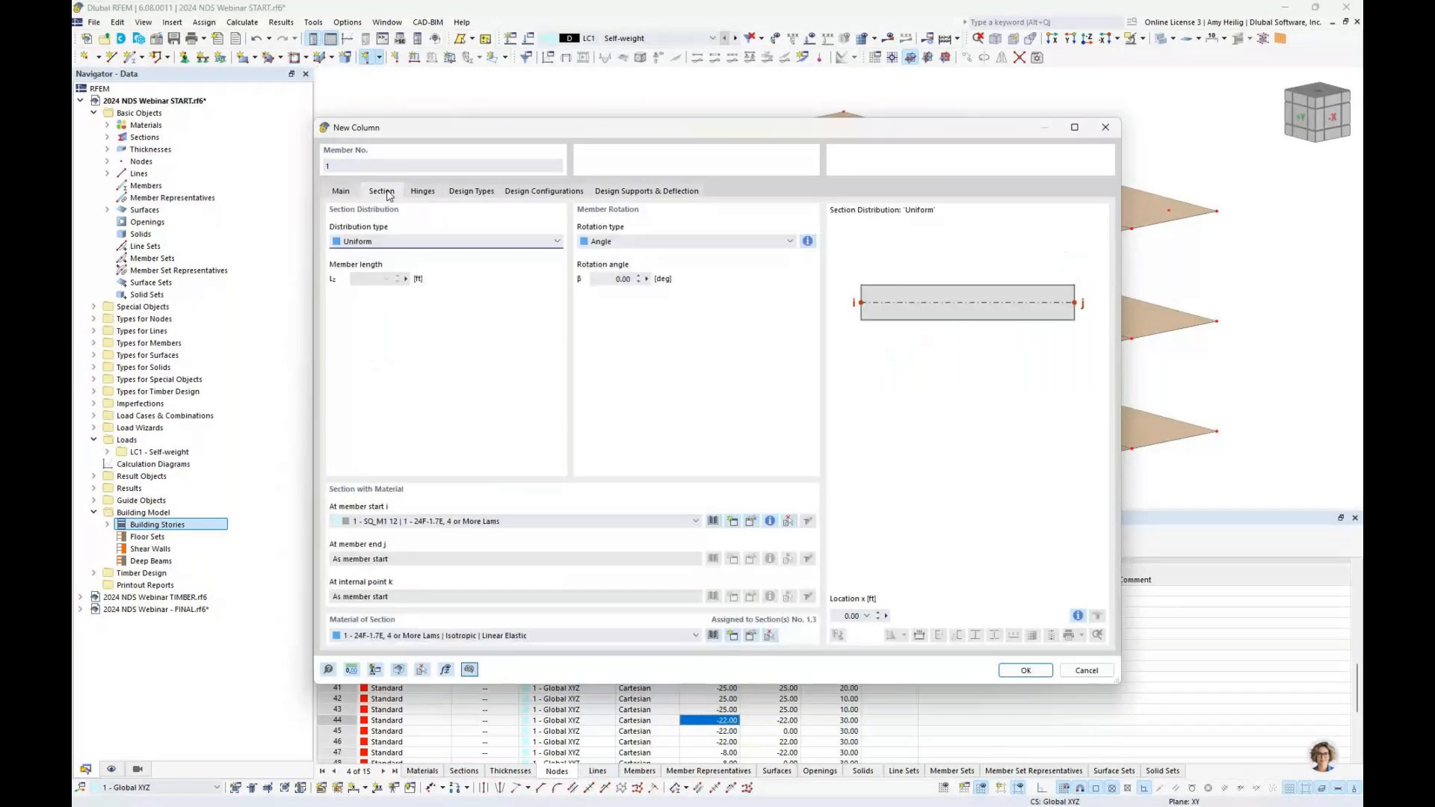
left_click(713, 522)
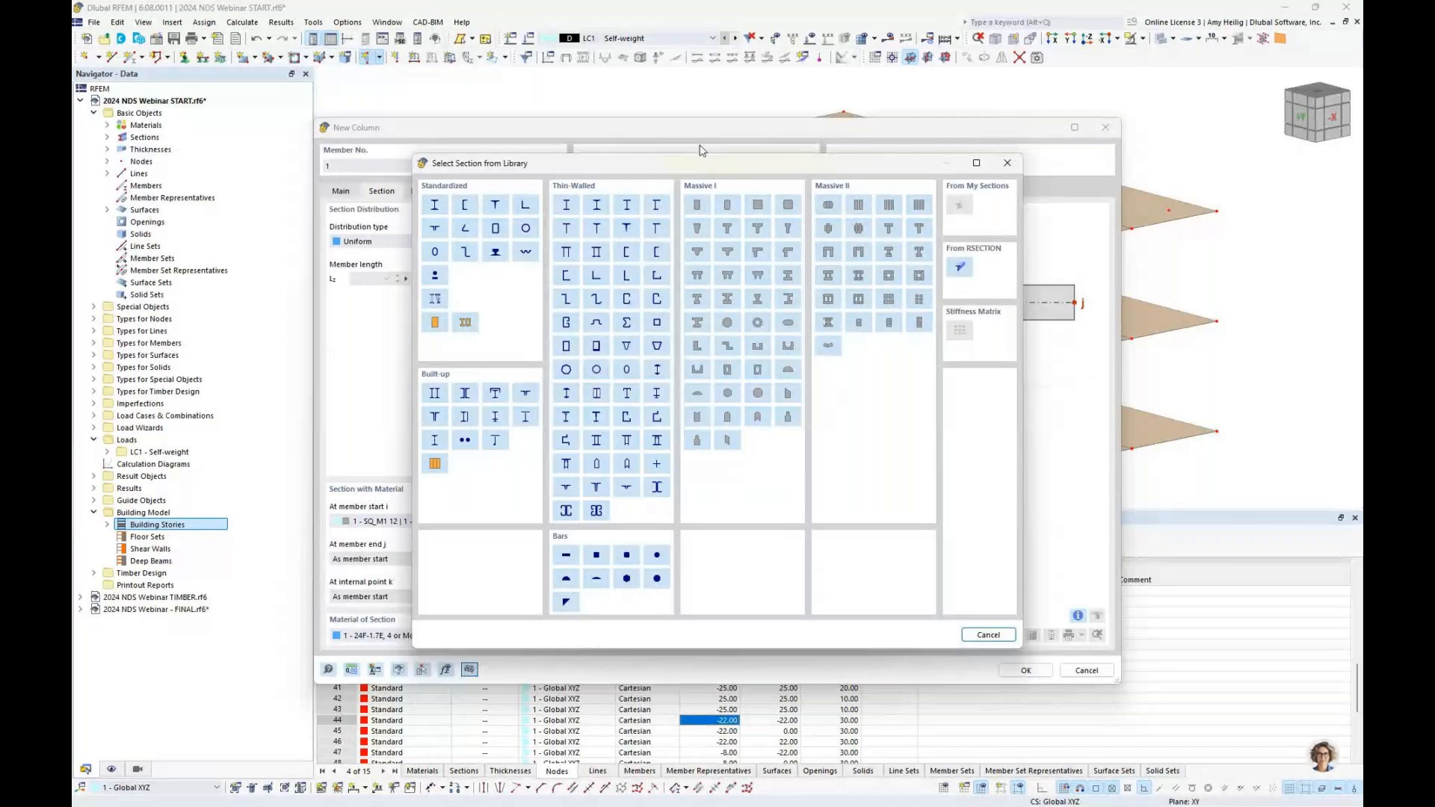
left_click(986, 635)
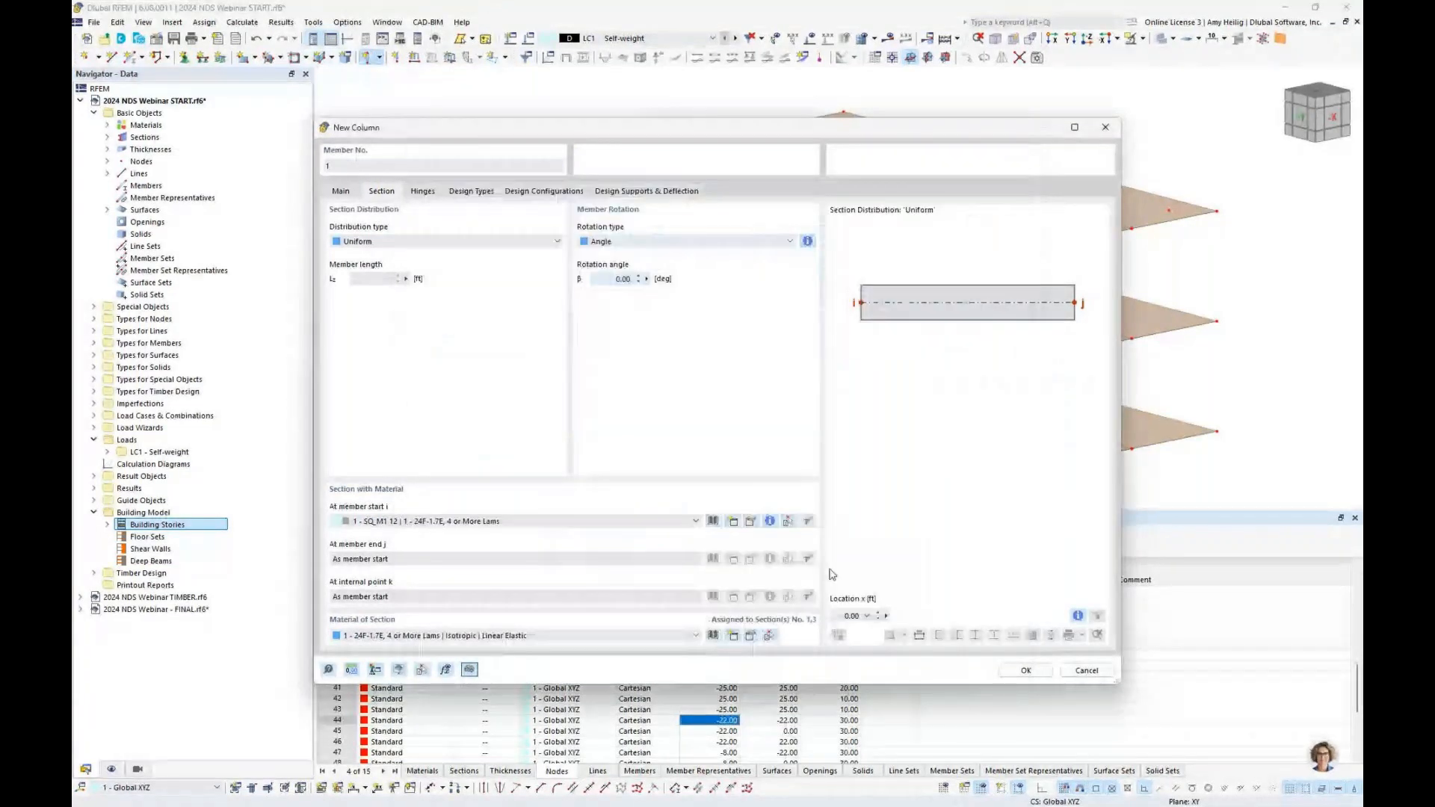
left_click(441, 521)
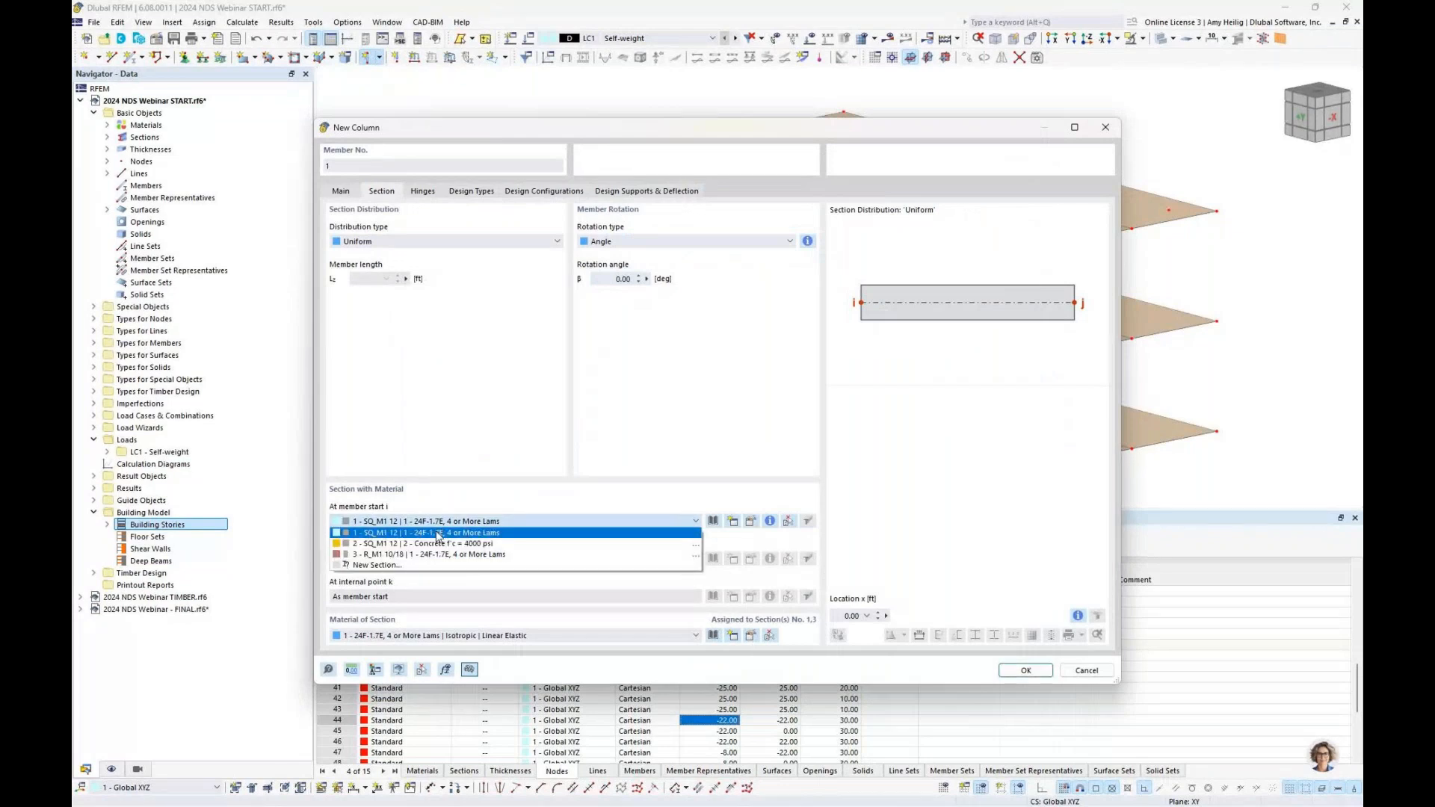
left_click(439, 533)
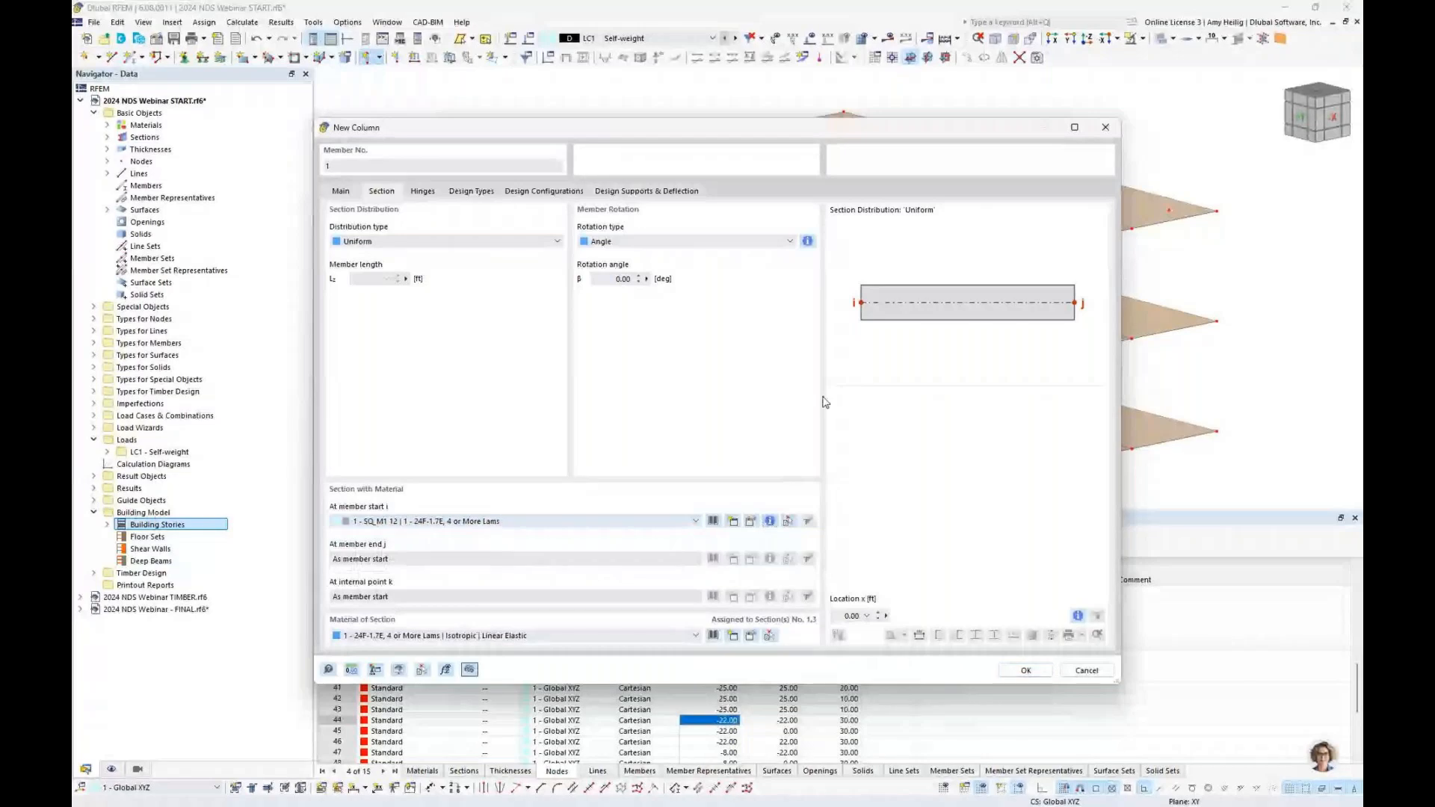
left_click(770, 521)
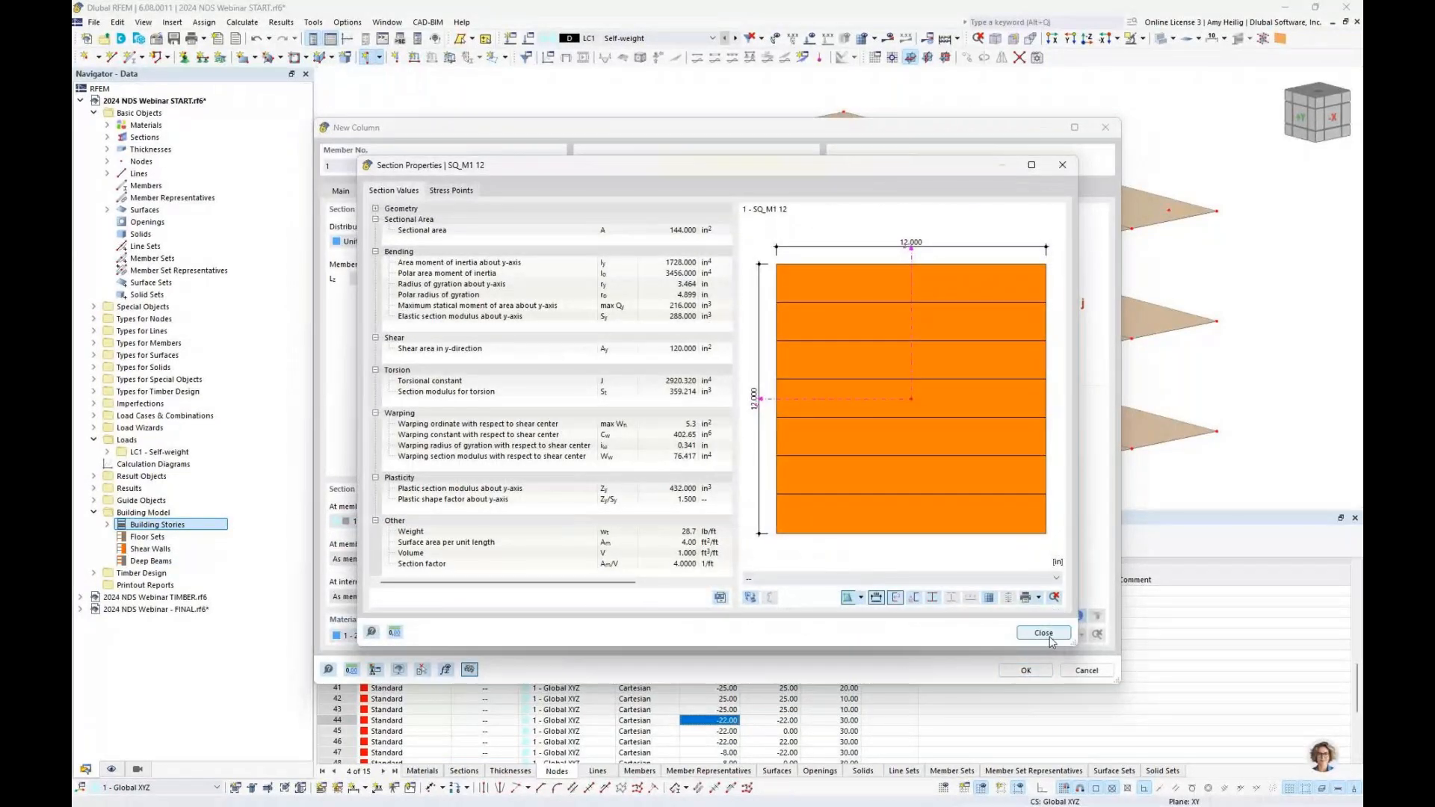
left_click(1044, 633)
Create a Local xyz member hinge releasing the rotations about y and z, and assign it to both ends of the column.
left_click(422, 191)
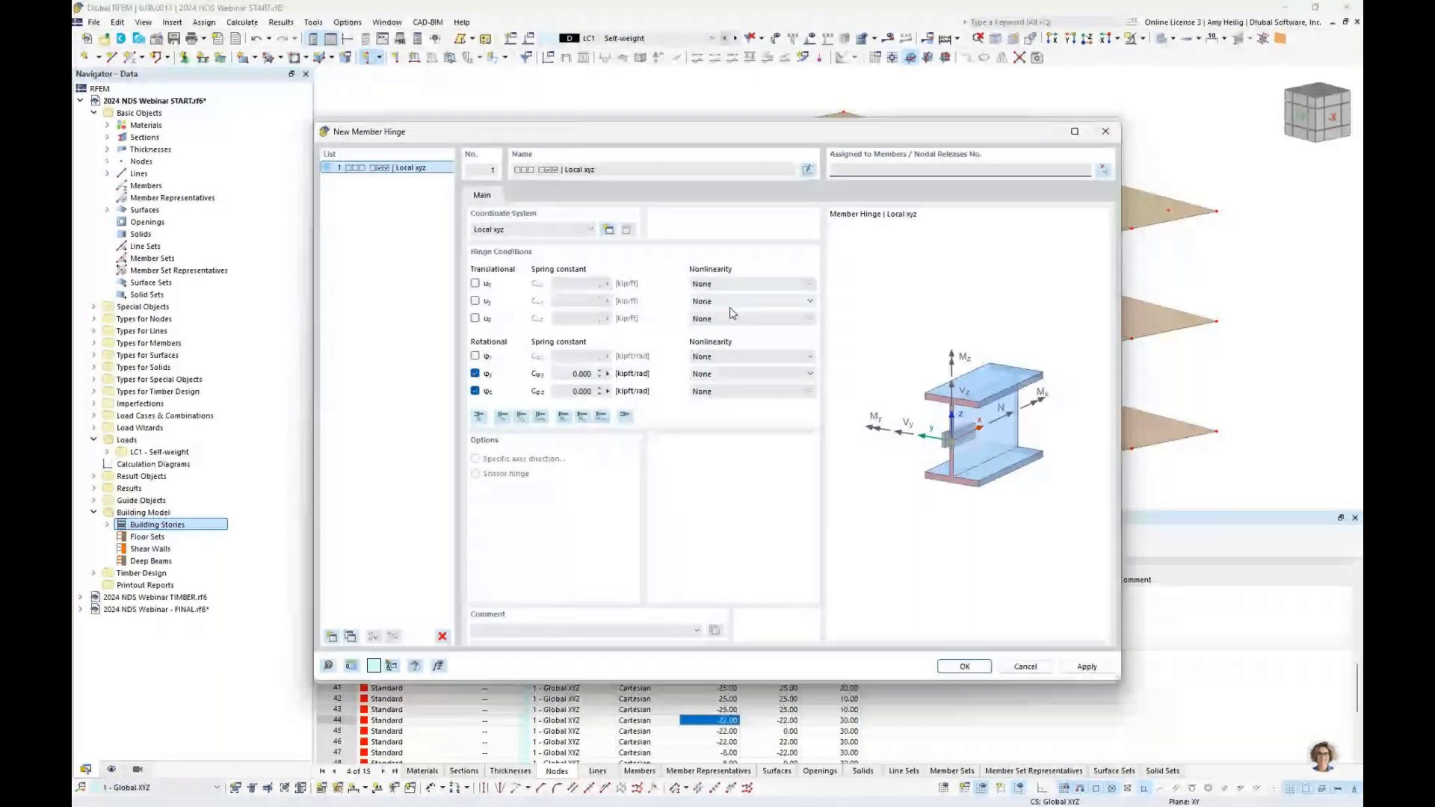
left_click(979, 667)
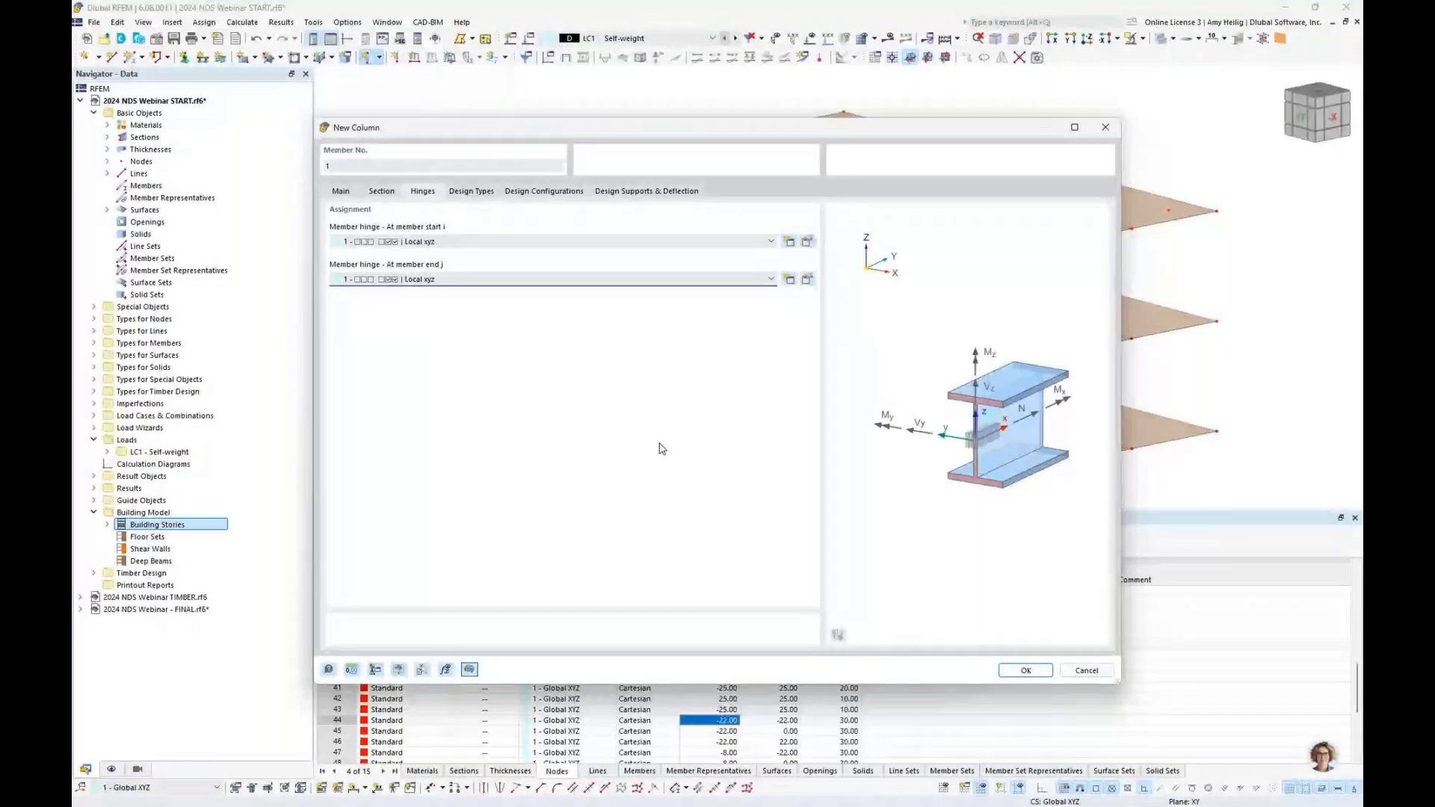
left_click(1011, 673)
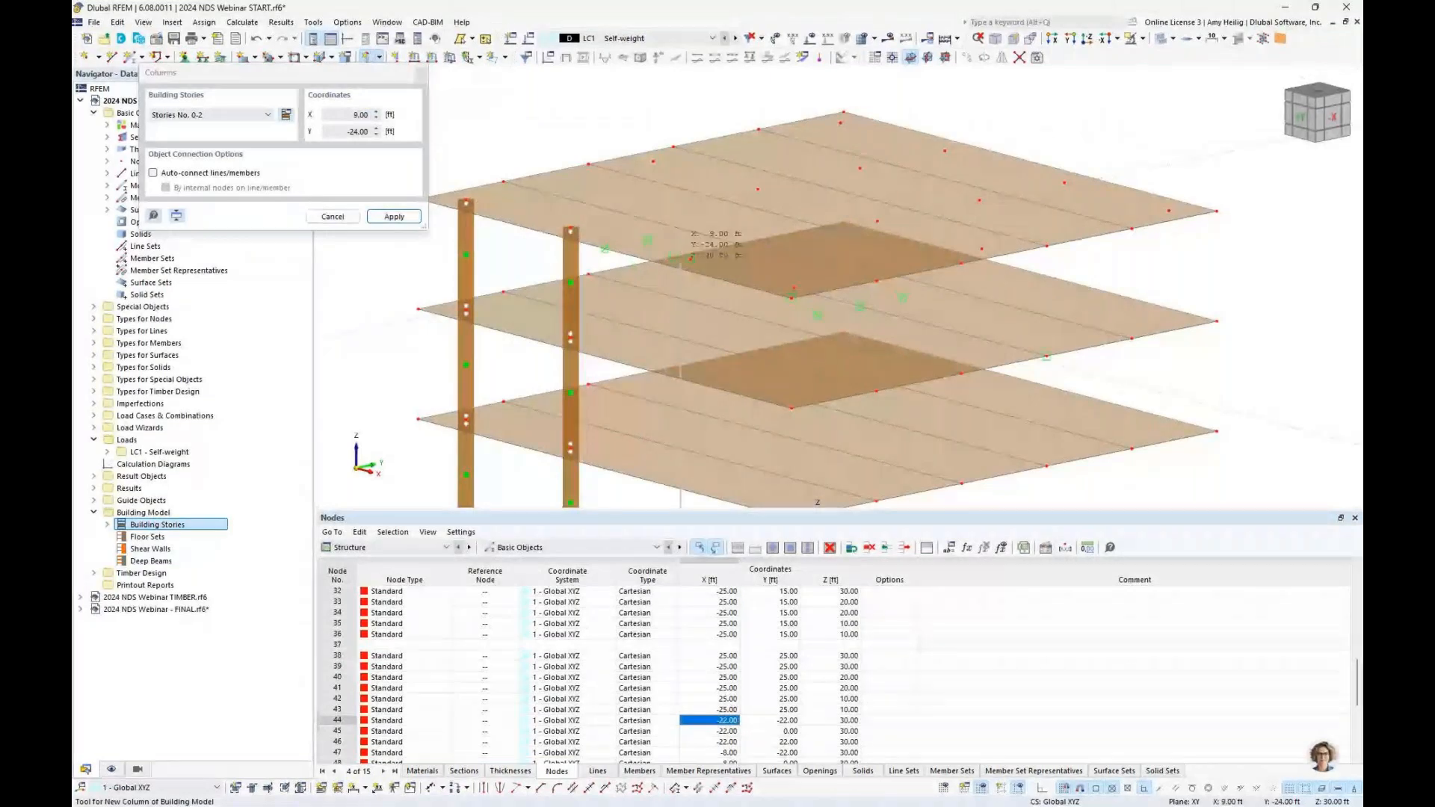
Place columns at the nodes X 8 and 22 ft on the Y -22 ft row and at all four nodes along Y 0.
left_click(682, 261)
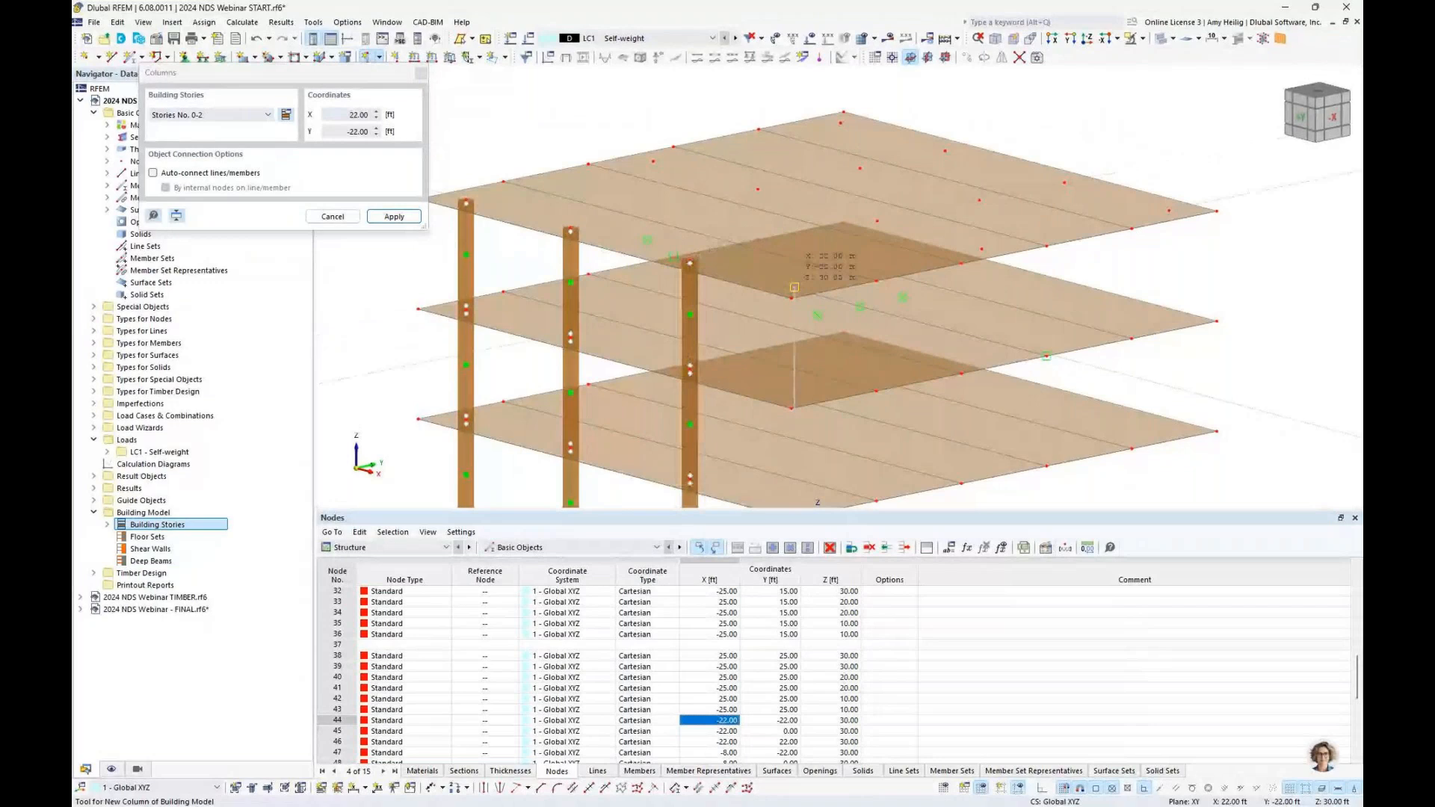
left_click(794, 287)
left_click(1162, 38)
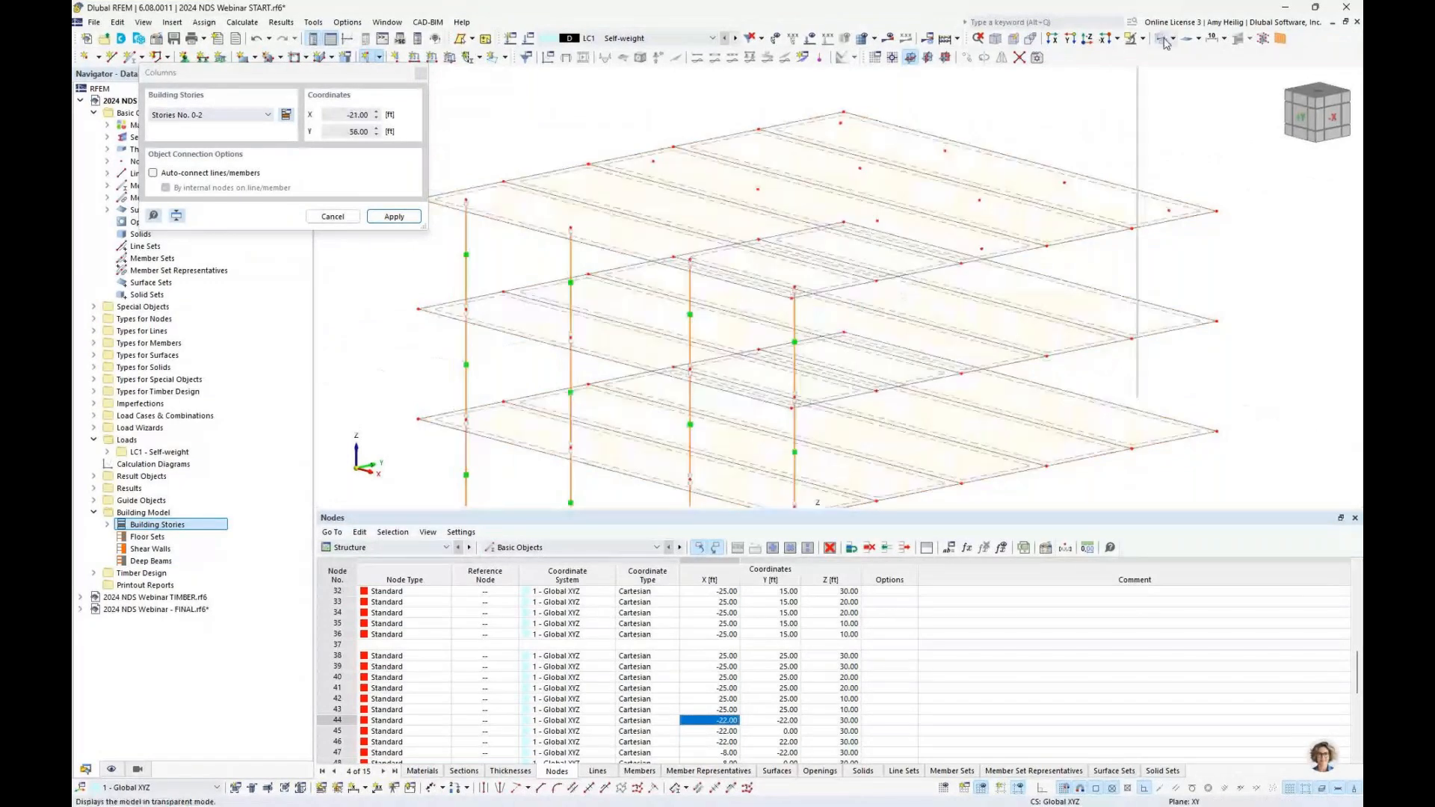
left_click(1087, 38)
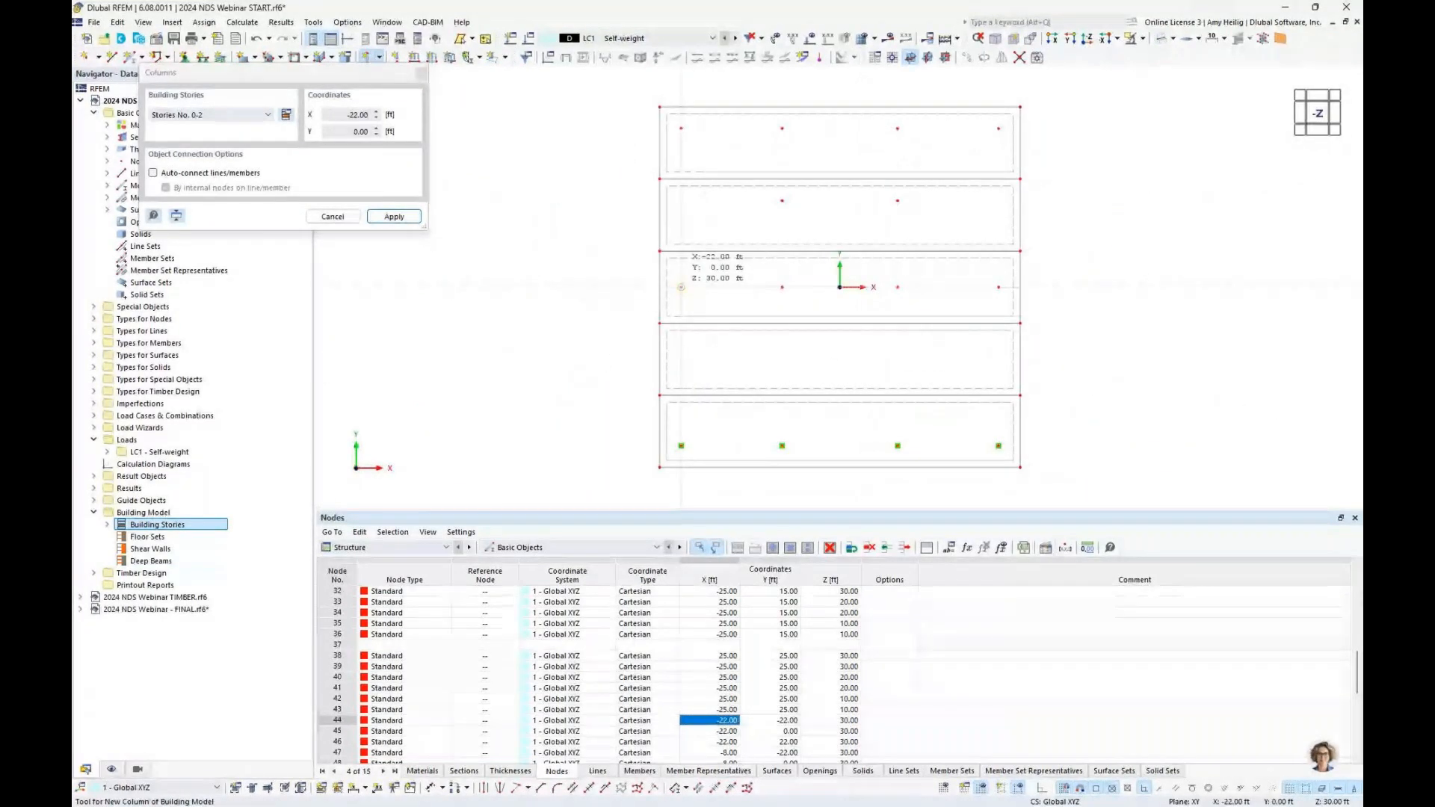
left_click(681, 287)
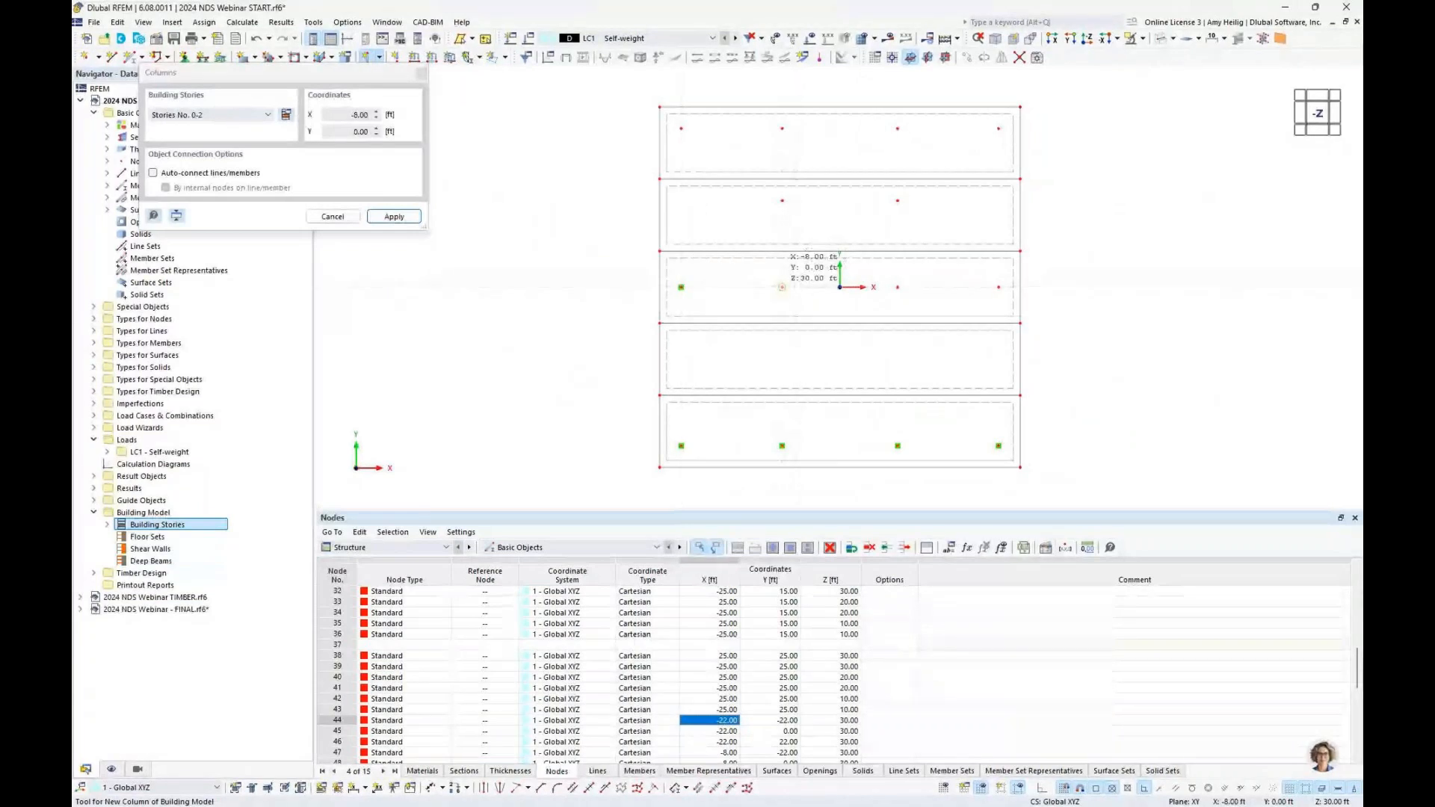
left_click(782, 287)
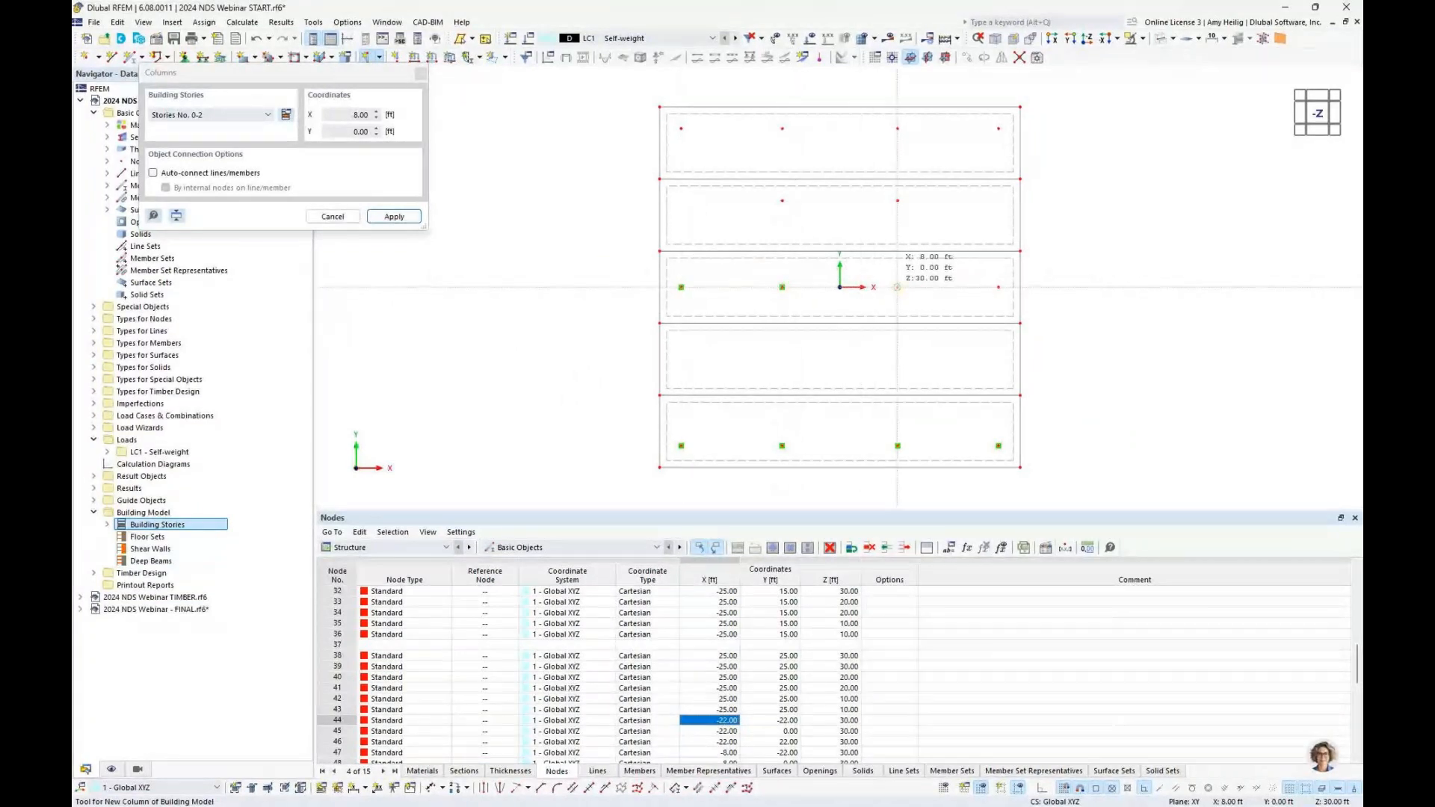
left_click(898, 287)
left_click(999, 287)
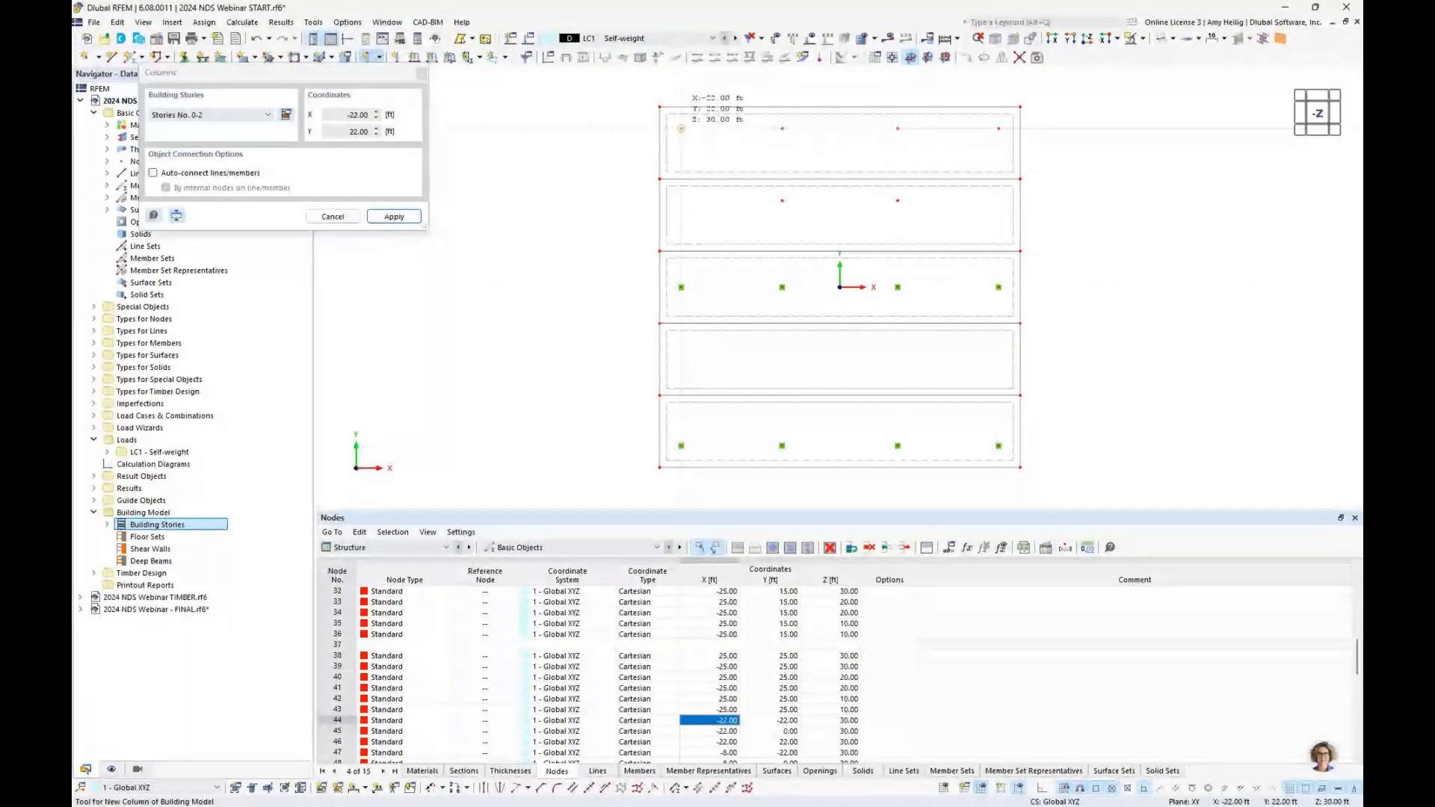
Place the two corner columns at X -22 and 22 ft on the Y 22 ft row and finish the column placement.
left_click(681, 128)
left_click(998, 129)
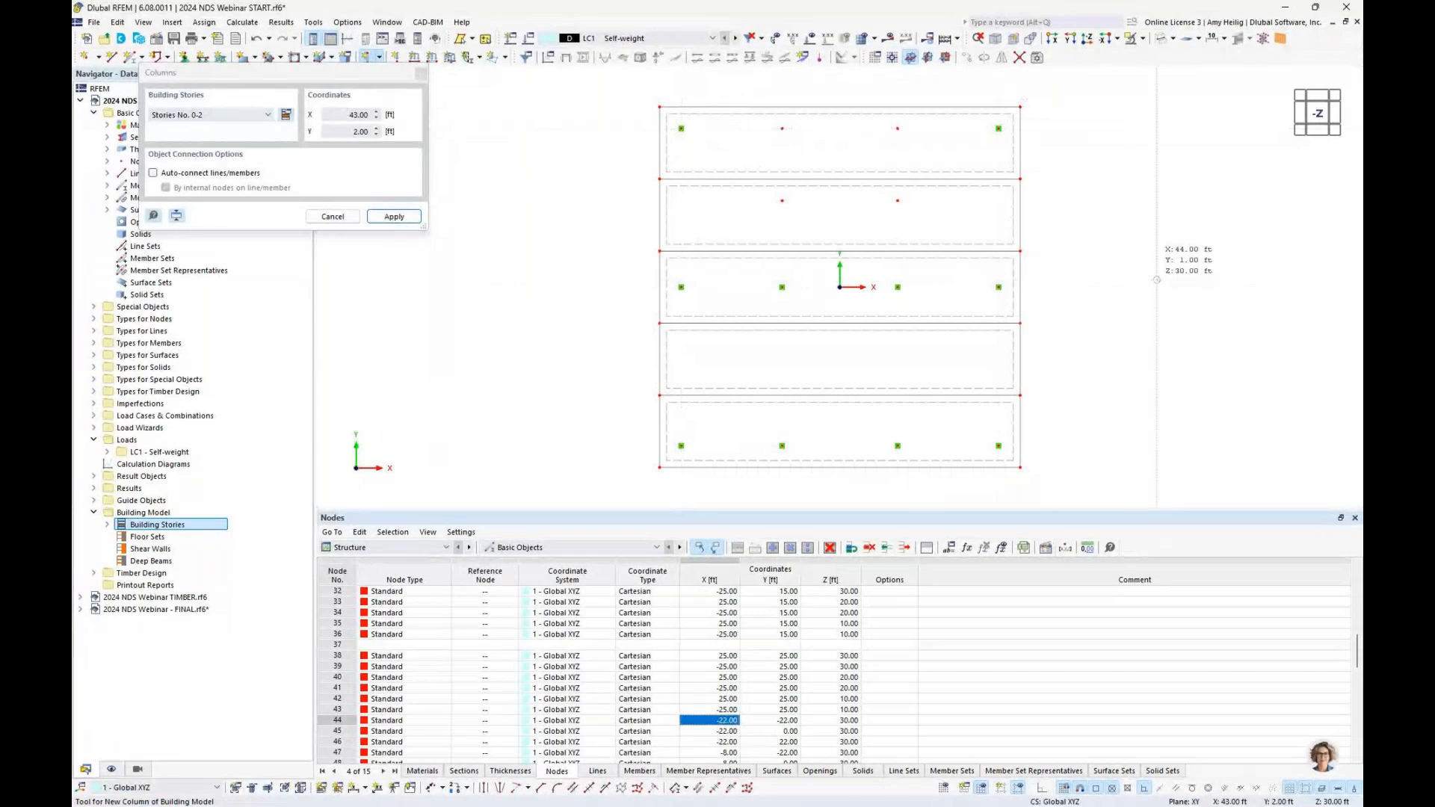
key("Escape")
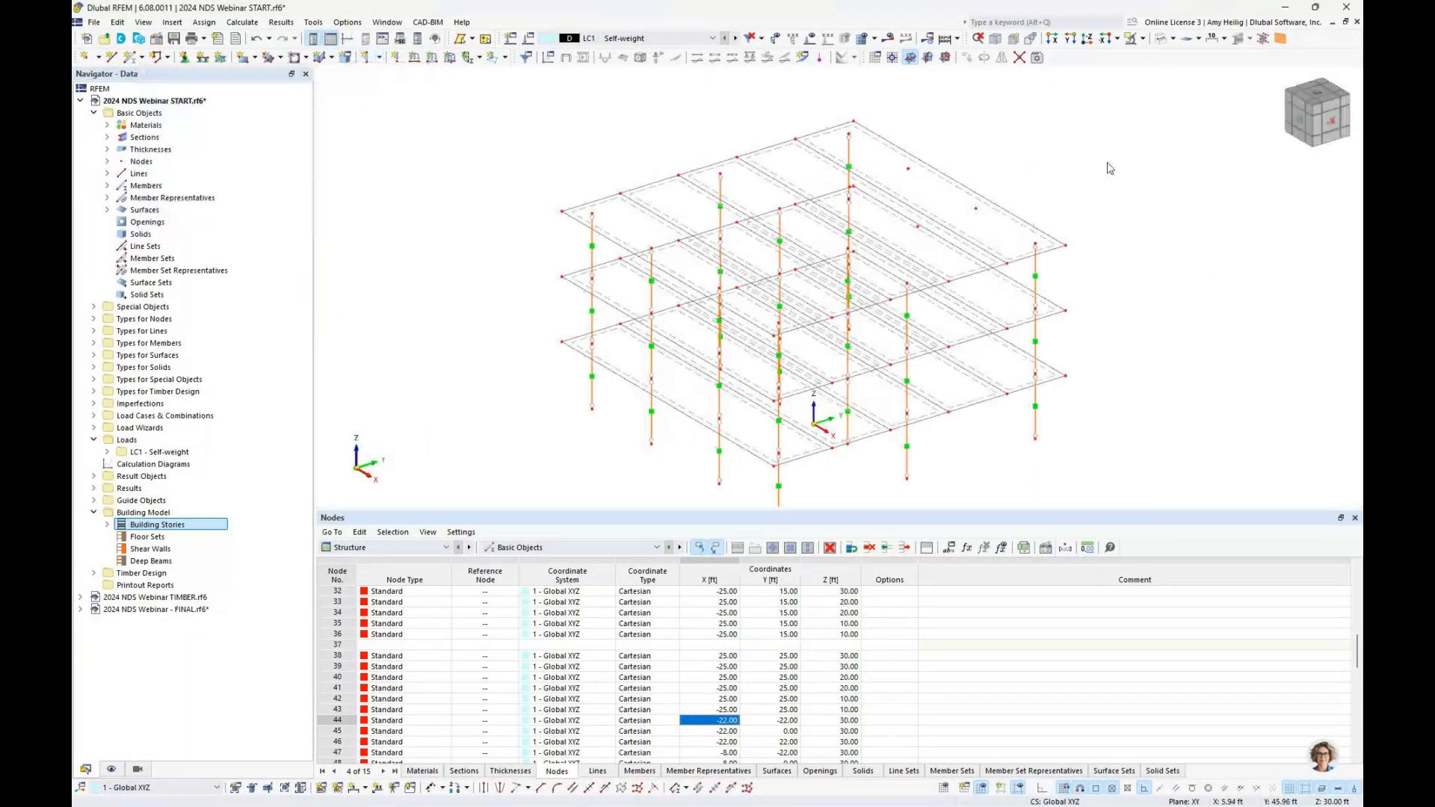
Render the model as transparent solids and hide the Member Representatives and Member Set Representatives from the display.
left_click(1142, 39)
left_click(1196, 51)
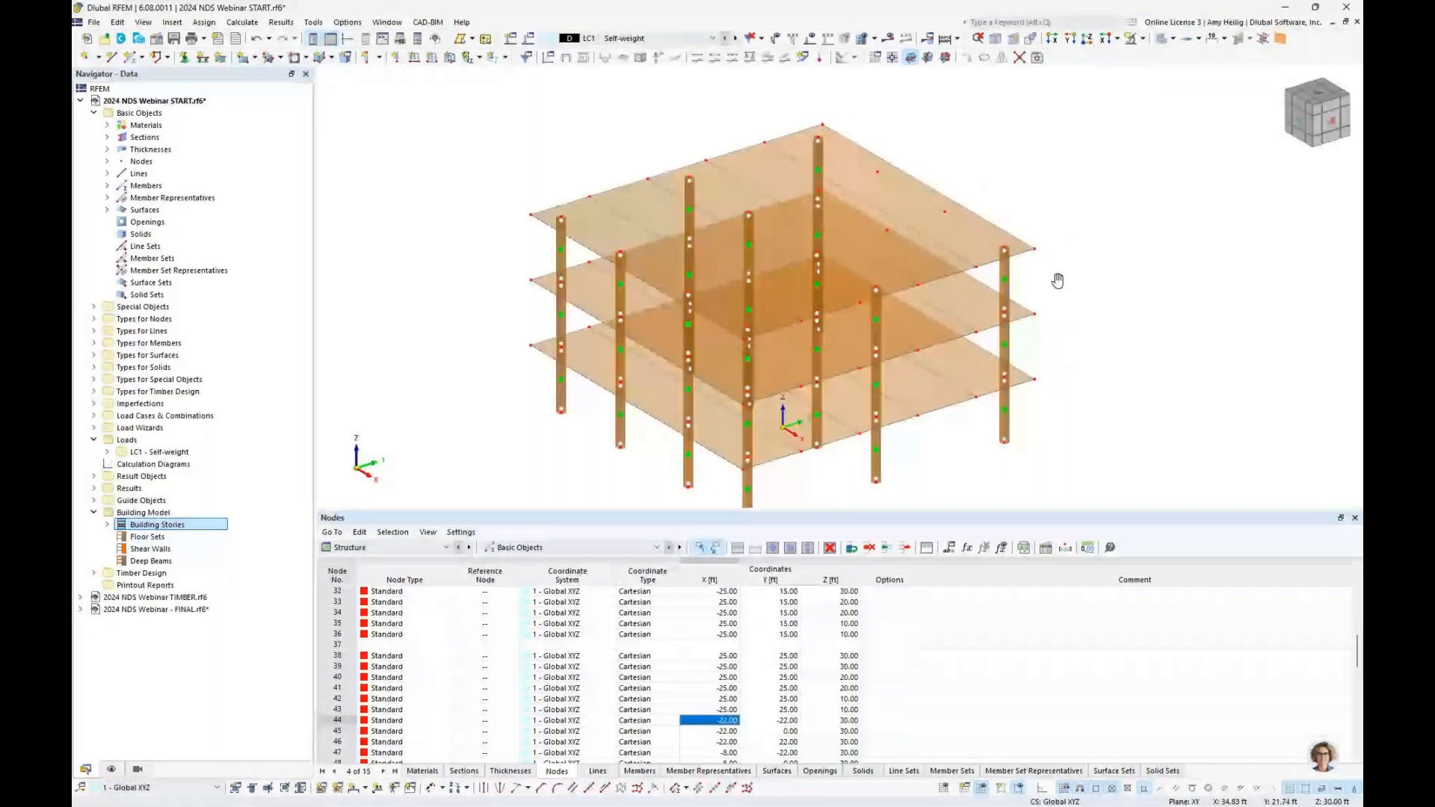
middle_click_drag(1058, 281, 650, 224)
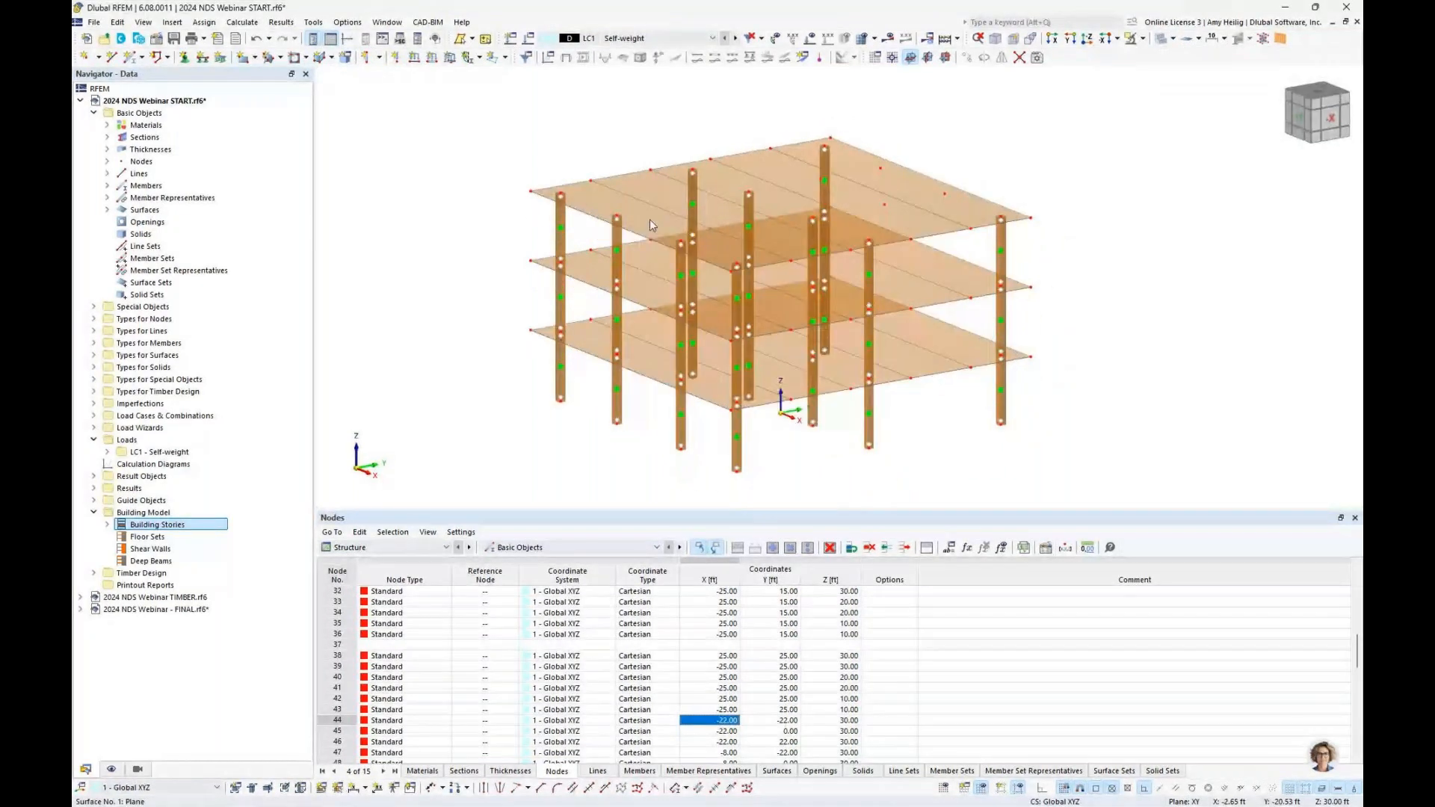
left_click(111, 770)
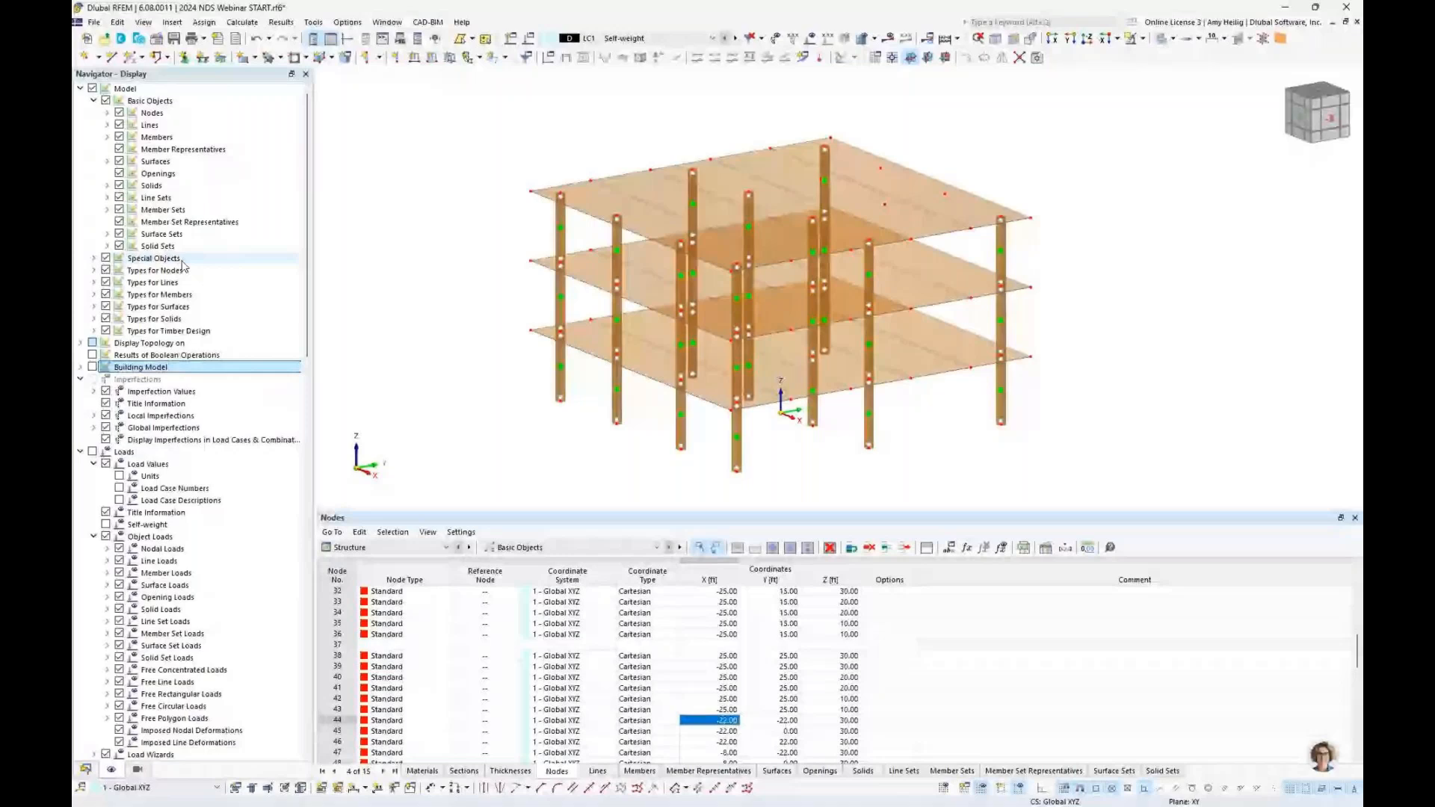
left_click(120, 150)
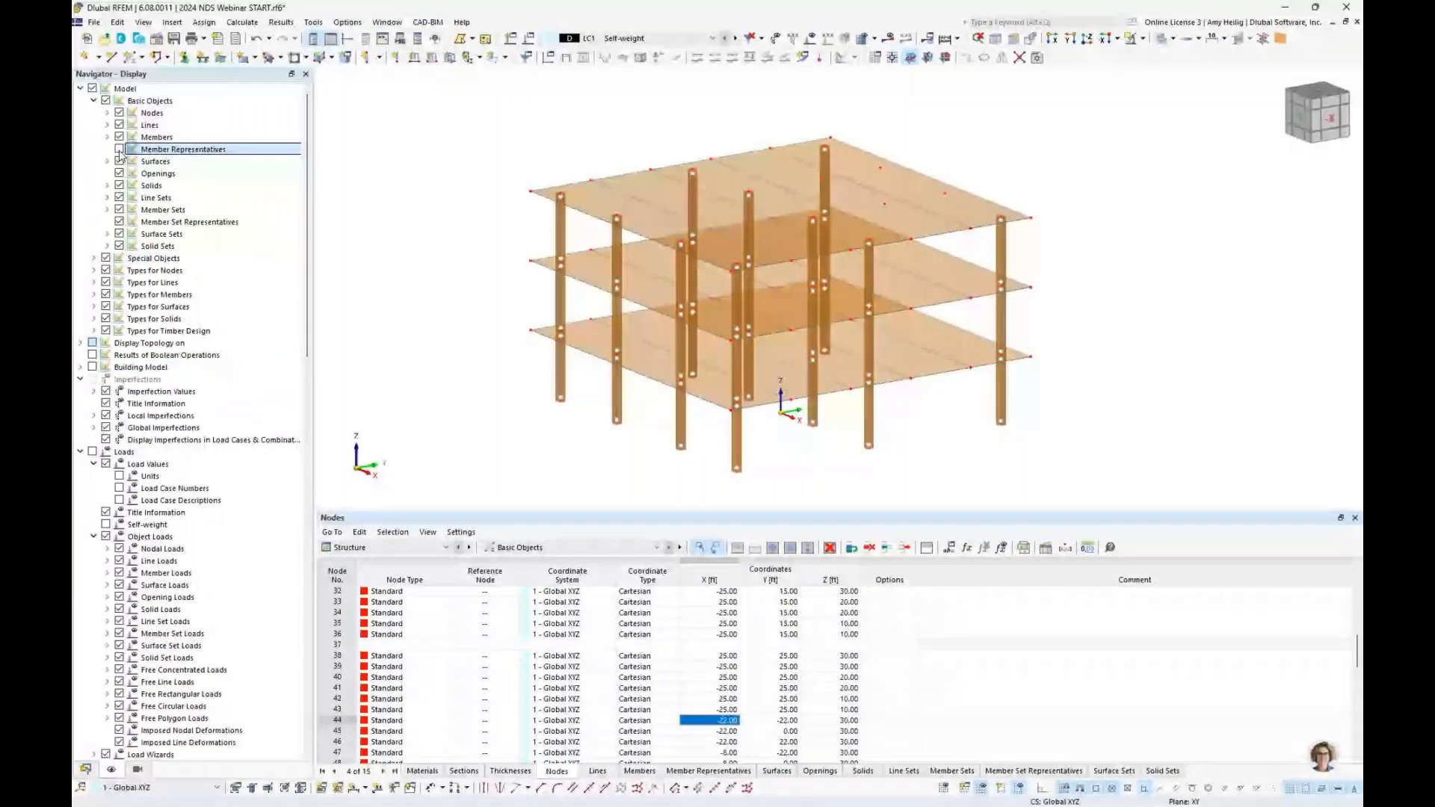
left_click(119, 223)
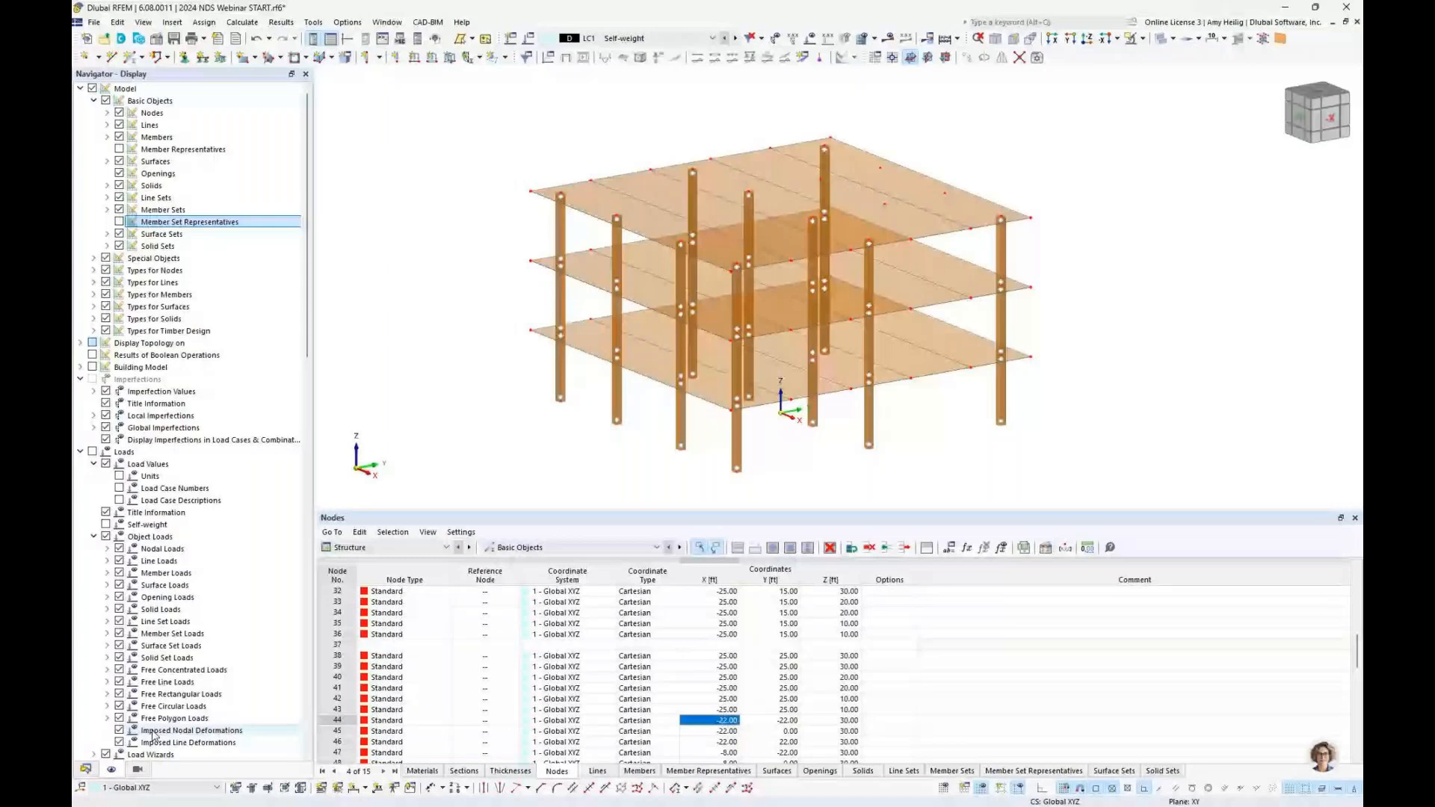
left_click(86, 769)
Remove the hinges from all lowest-story columns and assign them section 2 - SQ_M1 12 with Concrete f'c = 4000 psi.
middle_click_drag(449, 277, 692, 291, "ctrl")
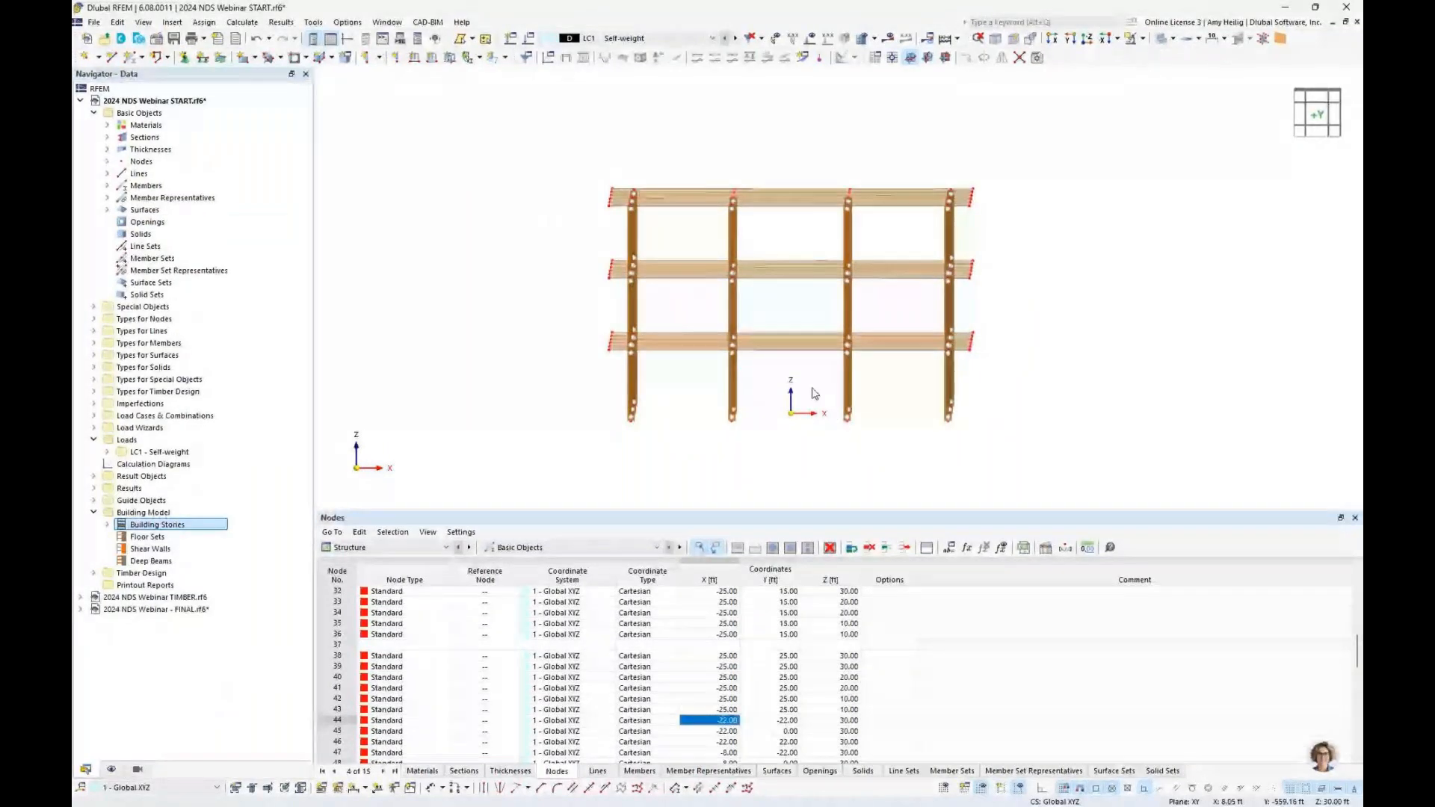
scroll(814, 394, "up", 2)
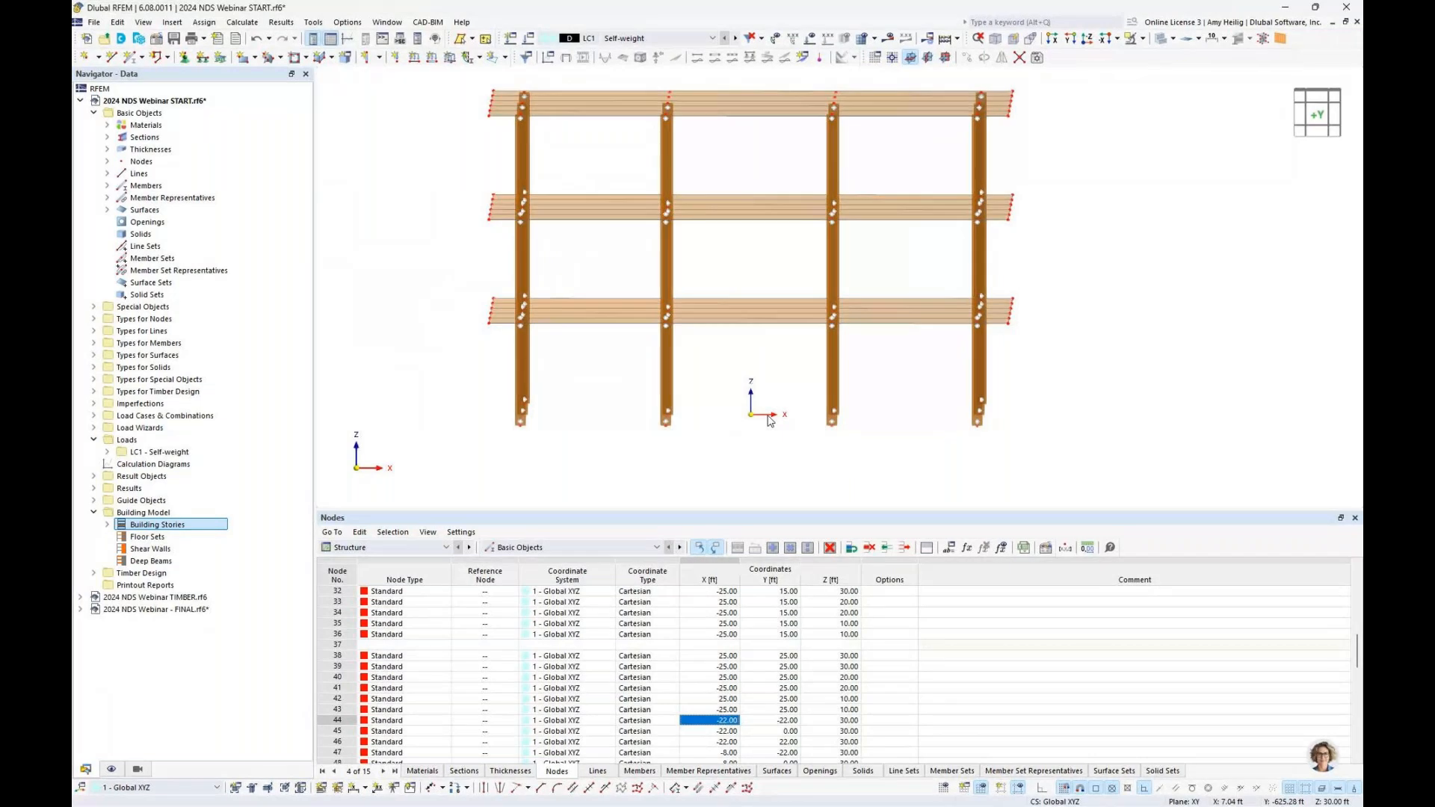
left_click_drag(1052, 361, 660, 365)
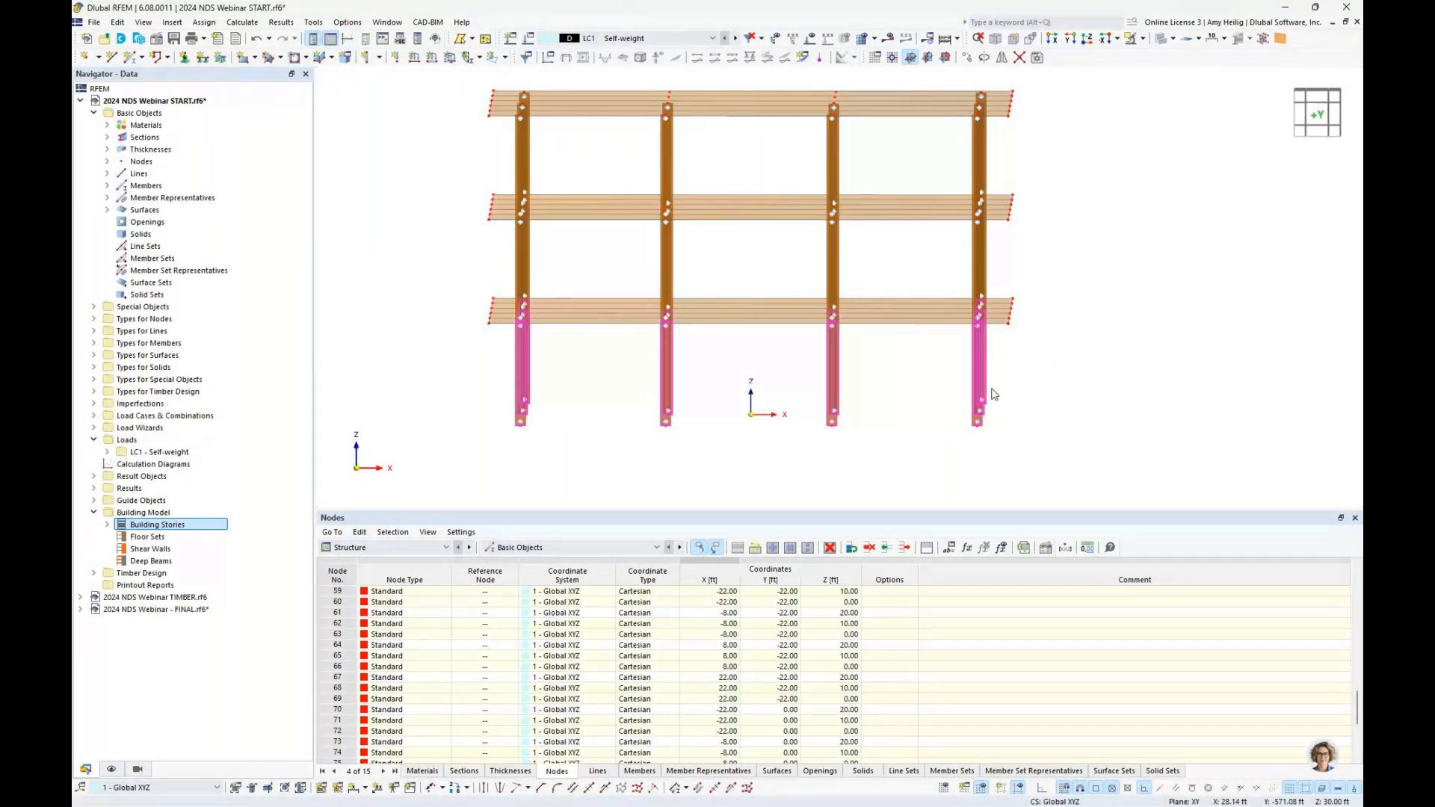
double_click(832, 386)
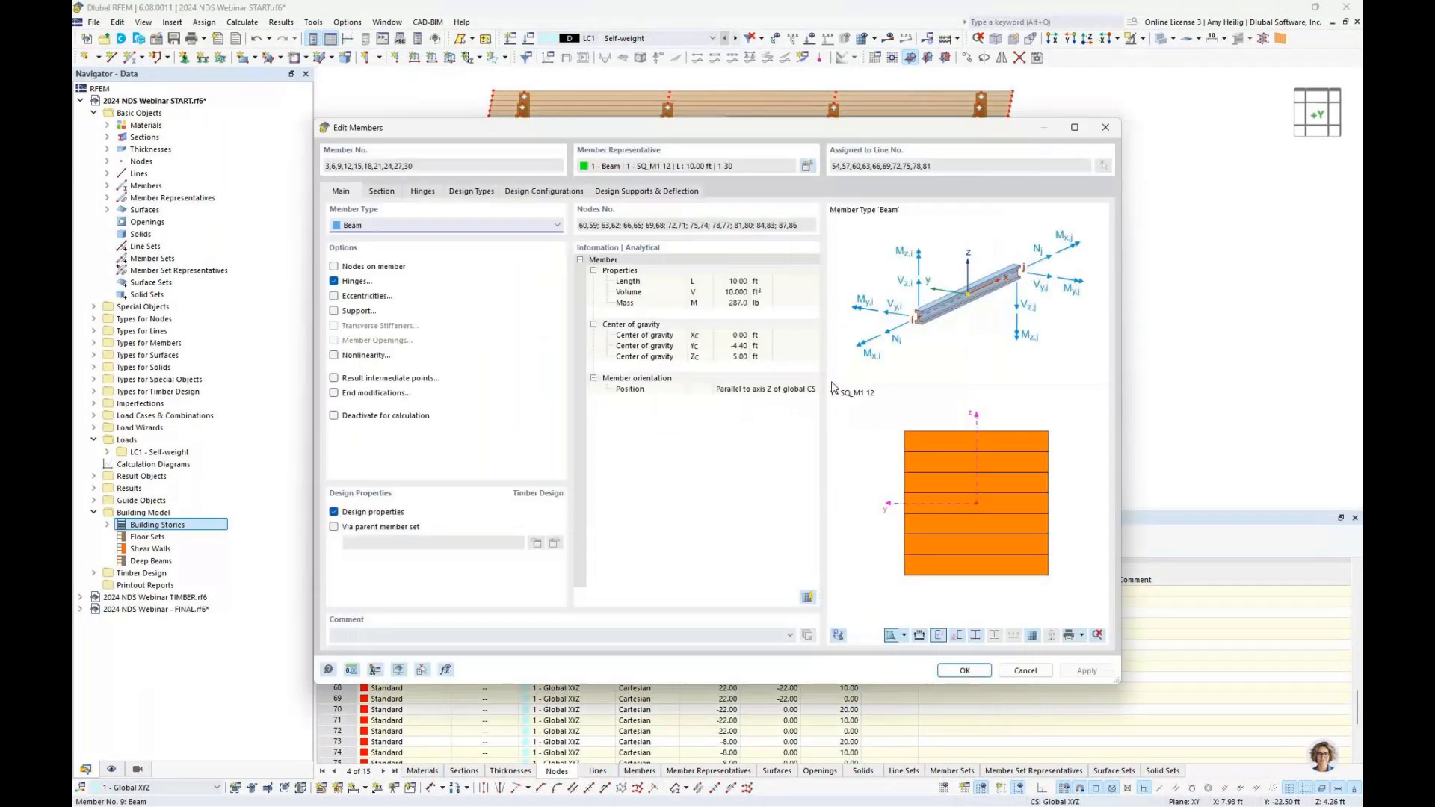
left_click(334, 281)
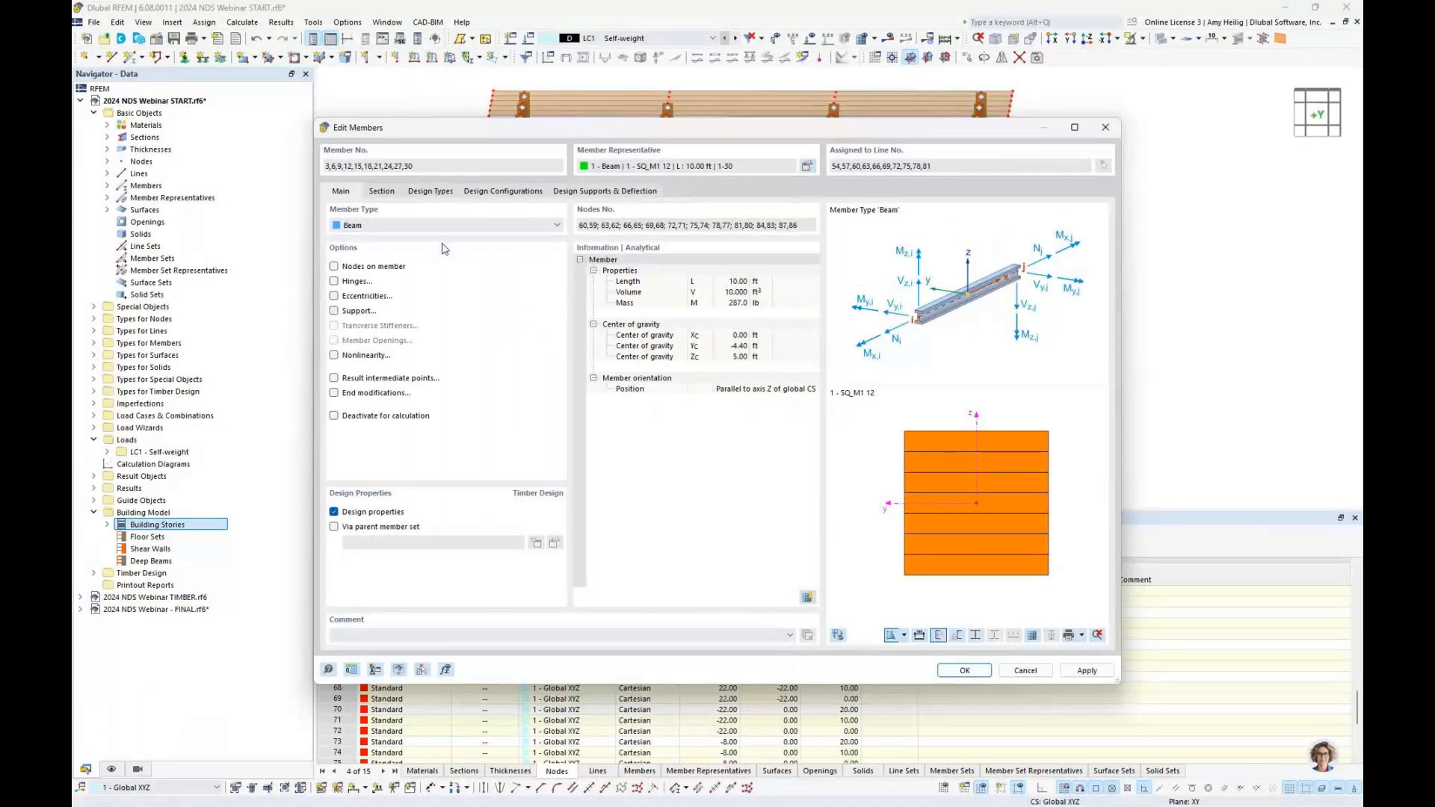
left_click(382, 191)
left_click(489, 521)
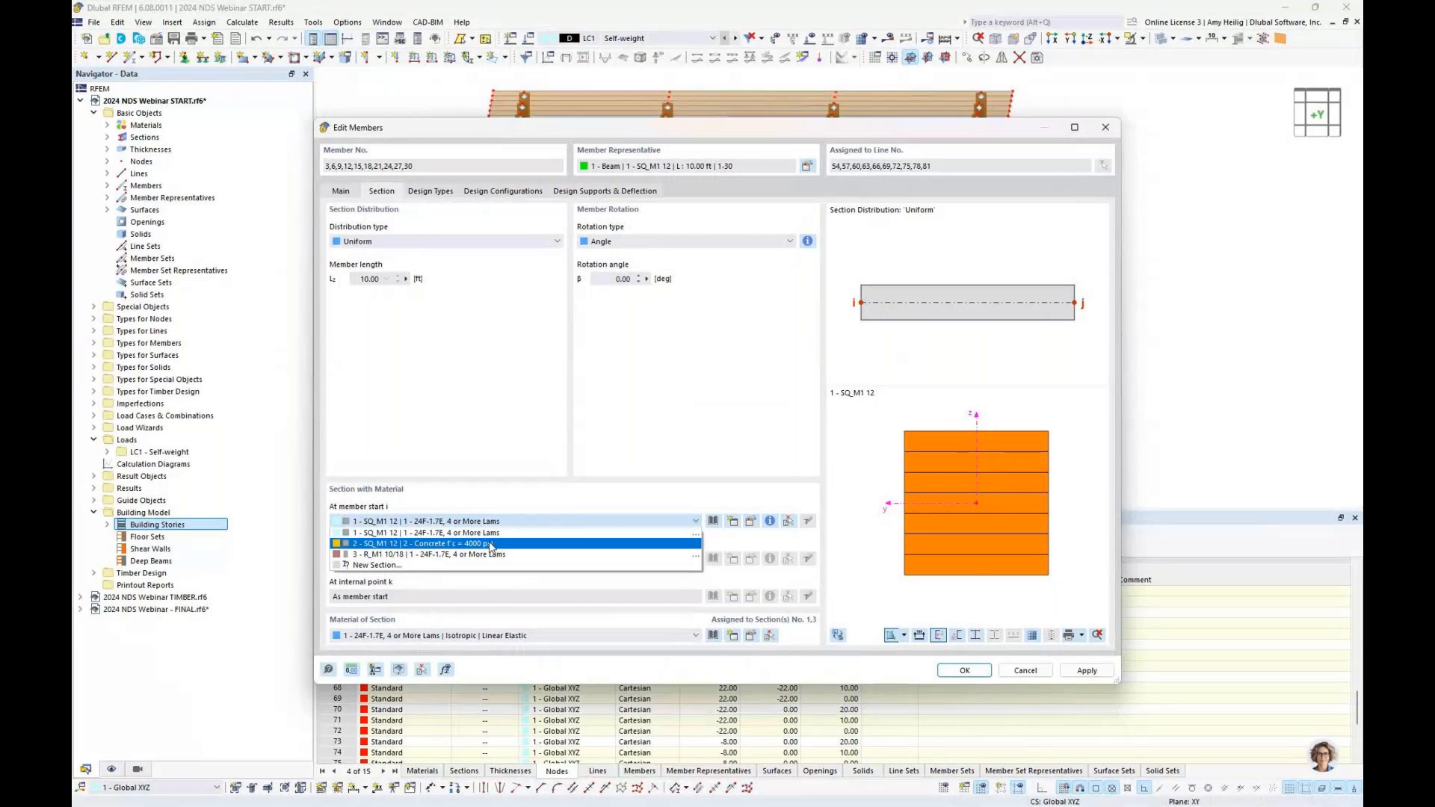
left_click(491, 544)
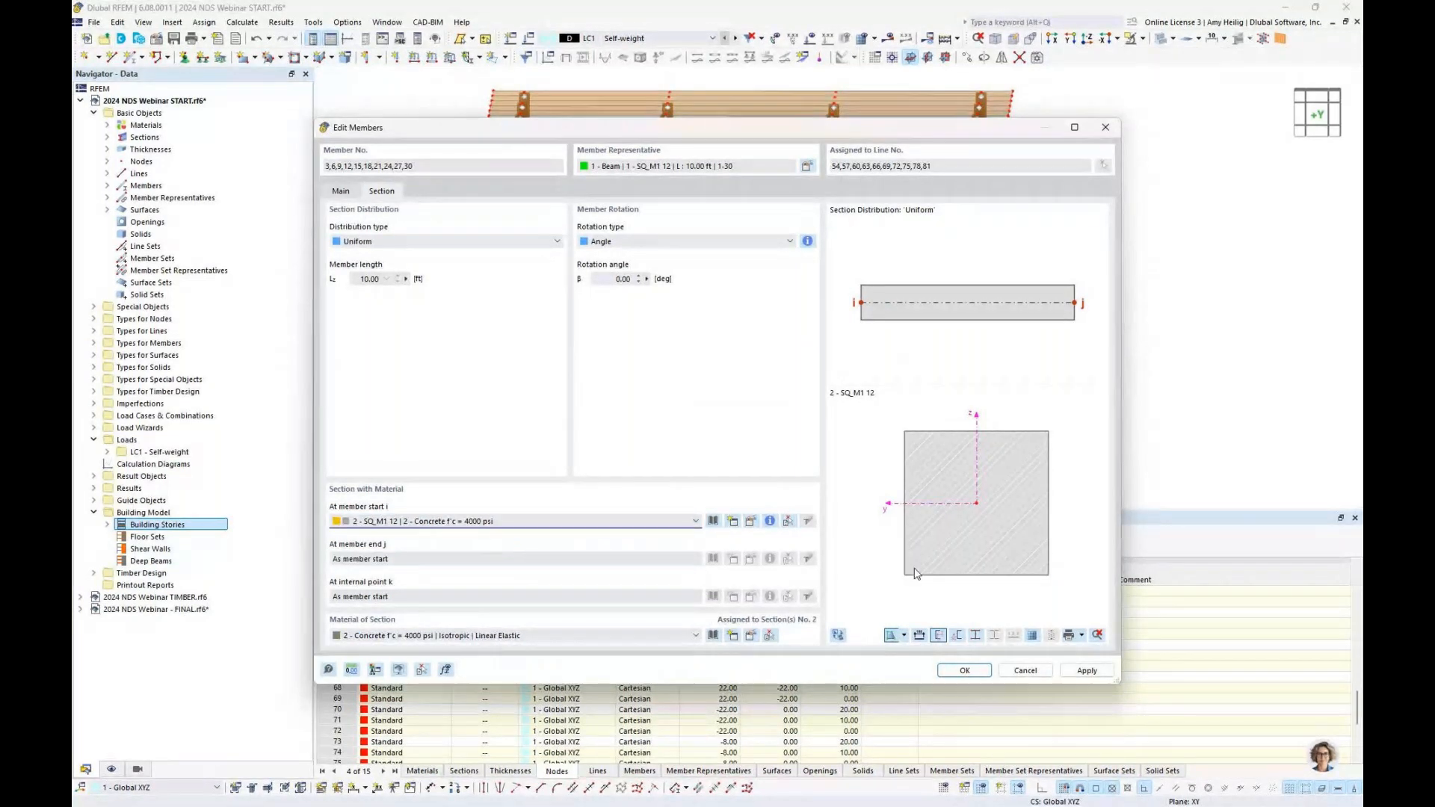
left_click(961, 668)
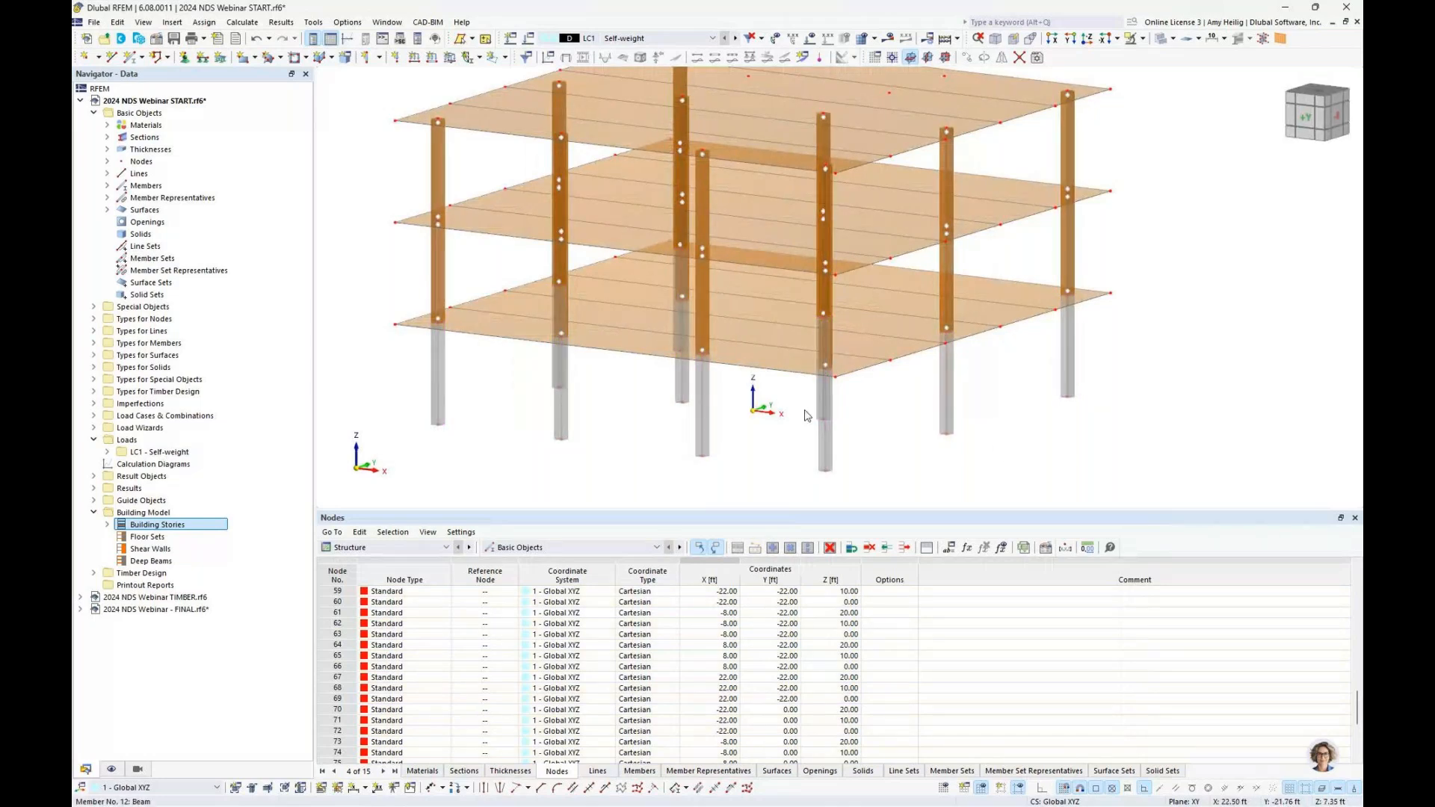
left_click(751, 391)
Start a new building-model wall using thickness 1 - Uniform, d 8.000 in, 2 - Concrete f'c = 4000 psi.
middle_click_drag(752, 391, 792, 443, "ctrl")
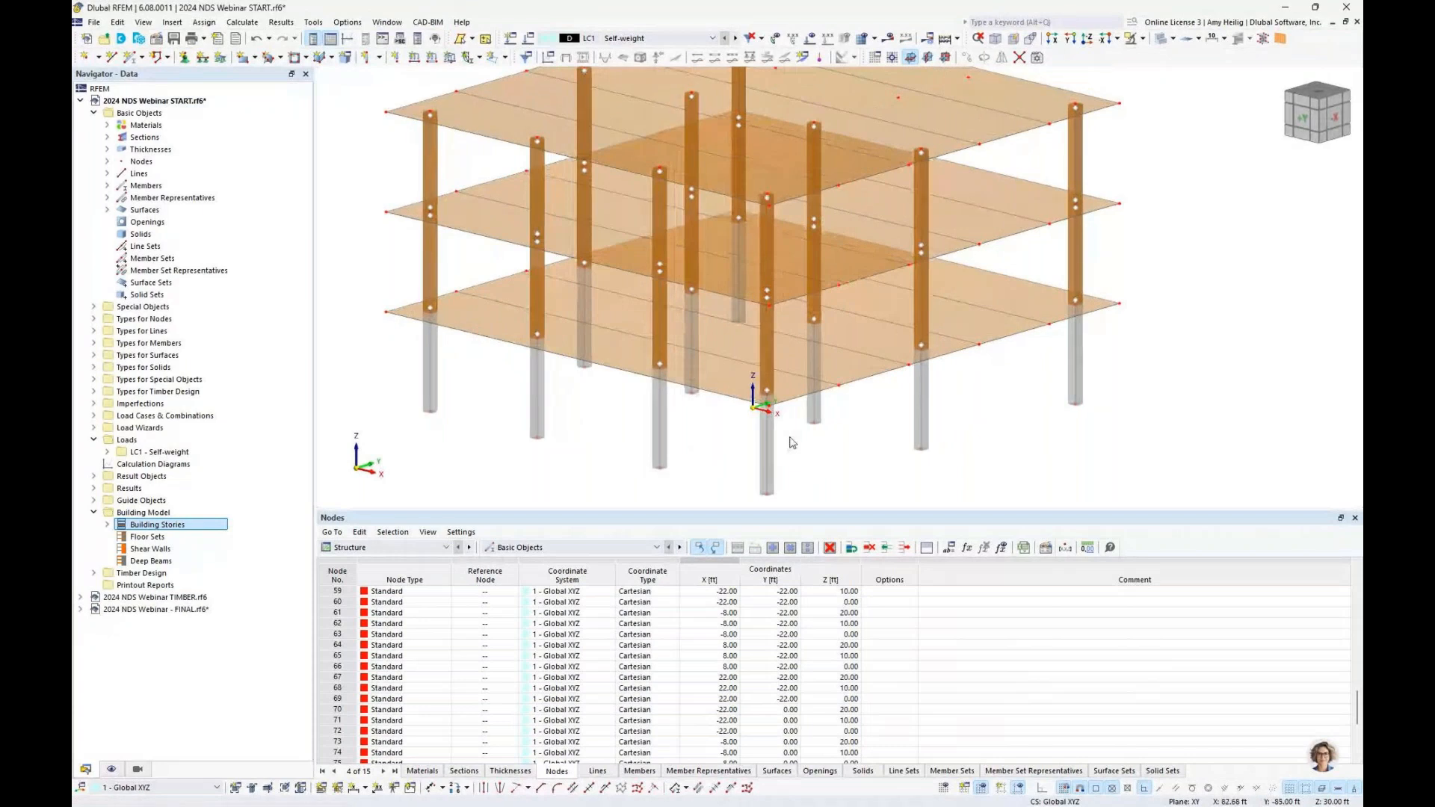
scroll(792, 442, "down", 3)
middle_click_drag(792, 411, 1060, 327, "ctrl")
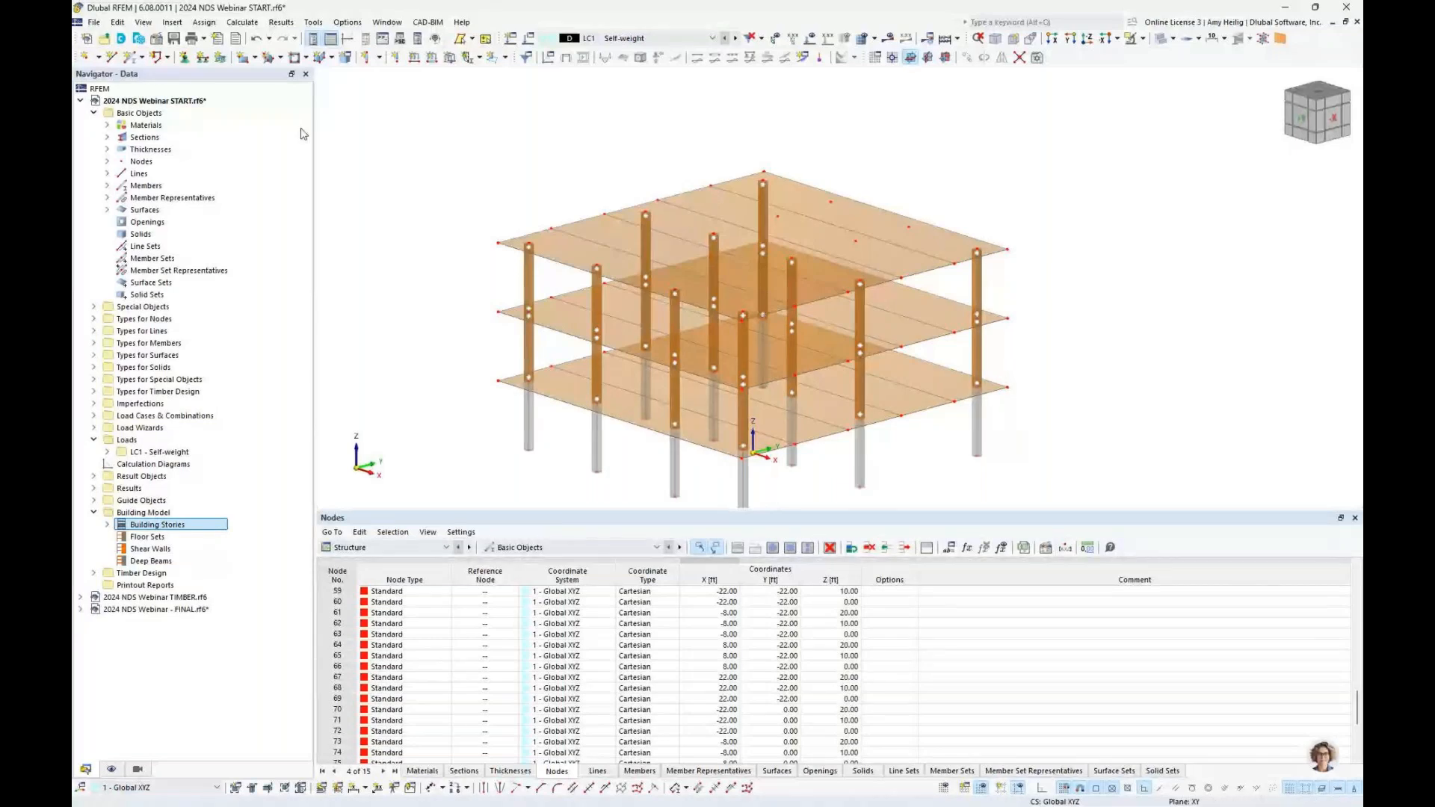
left_click(379, 58)
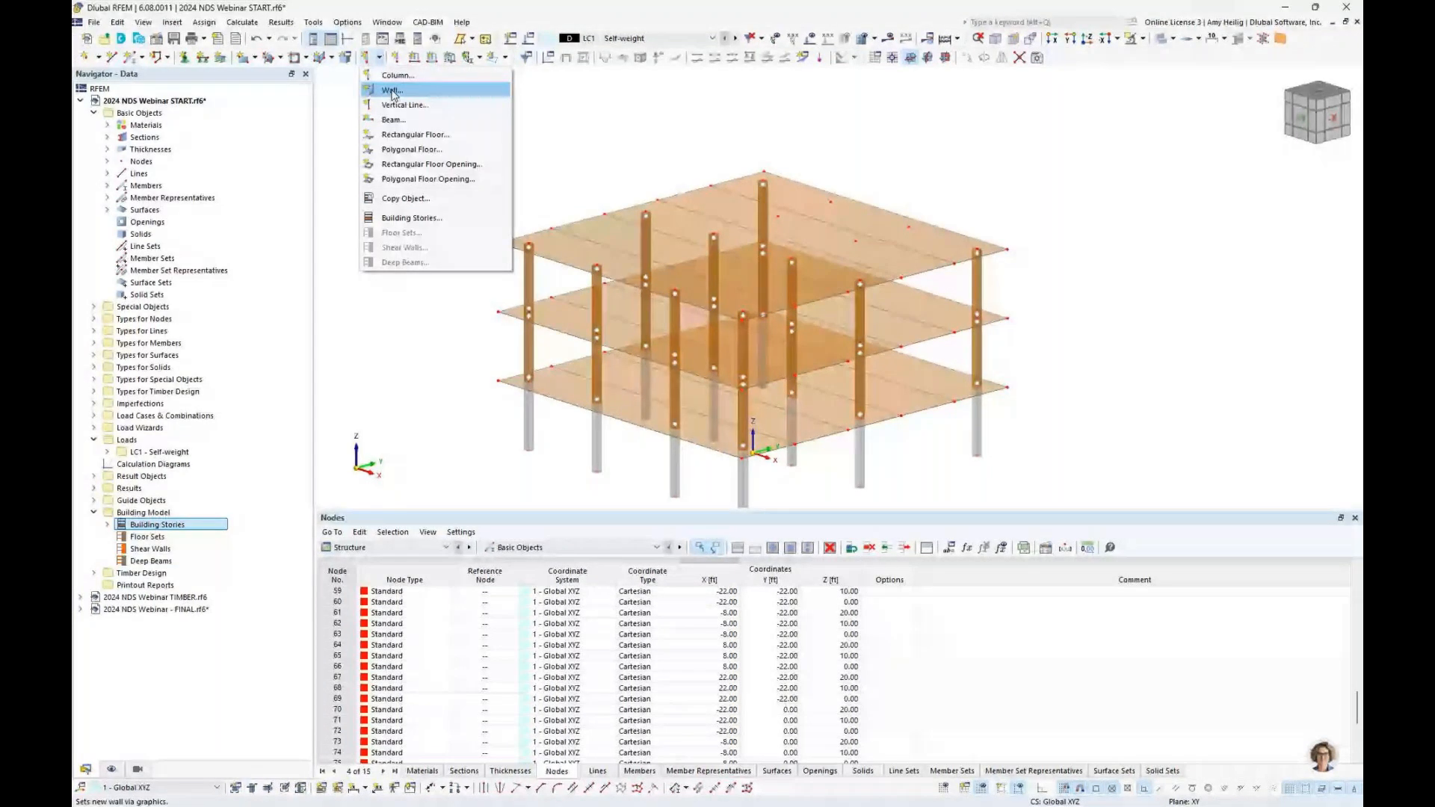
left_click(394, 91)
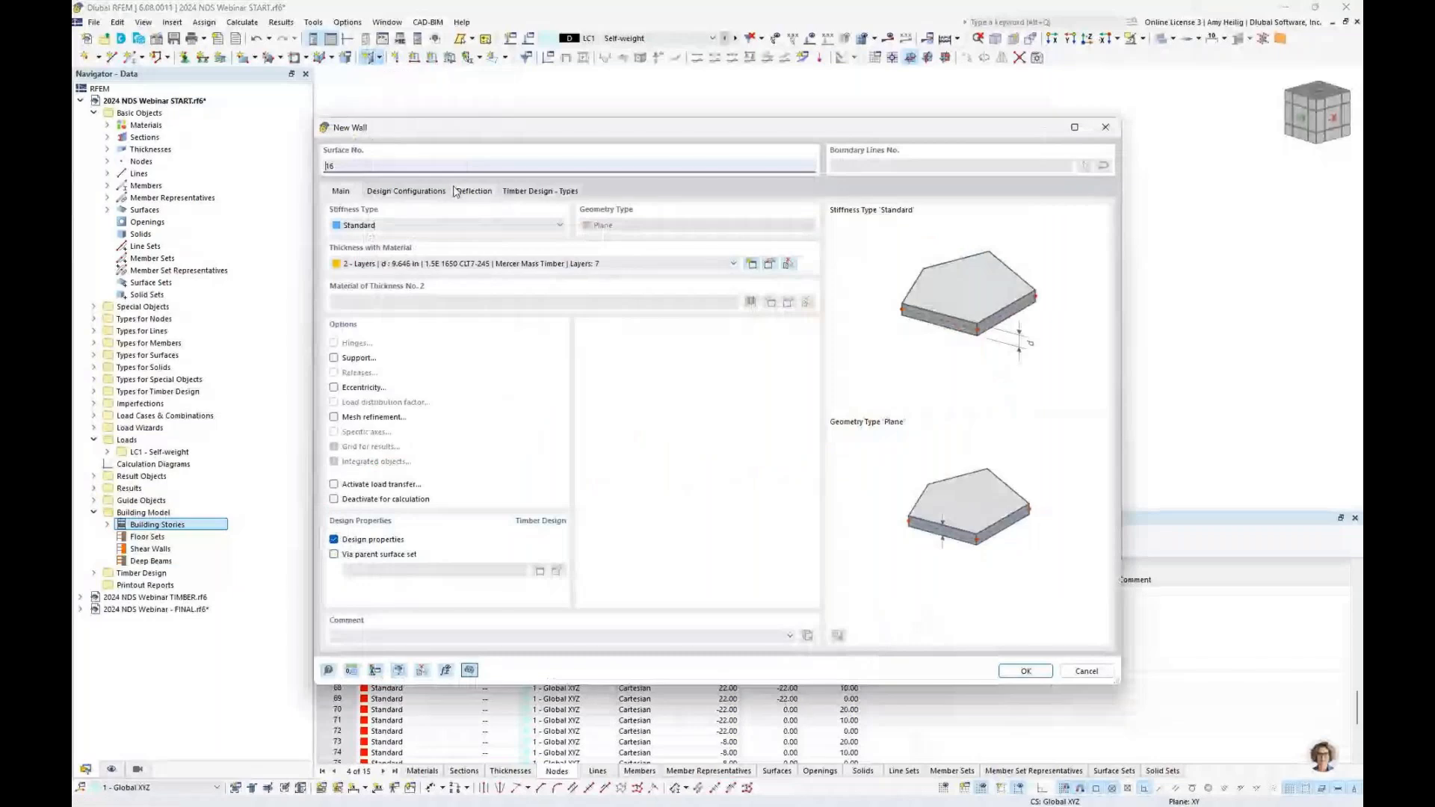
left_click(438, 265)
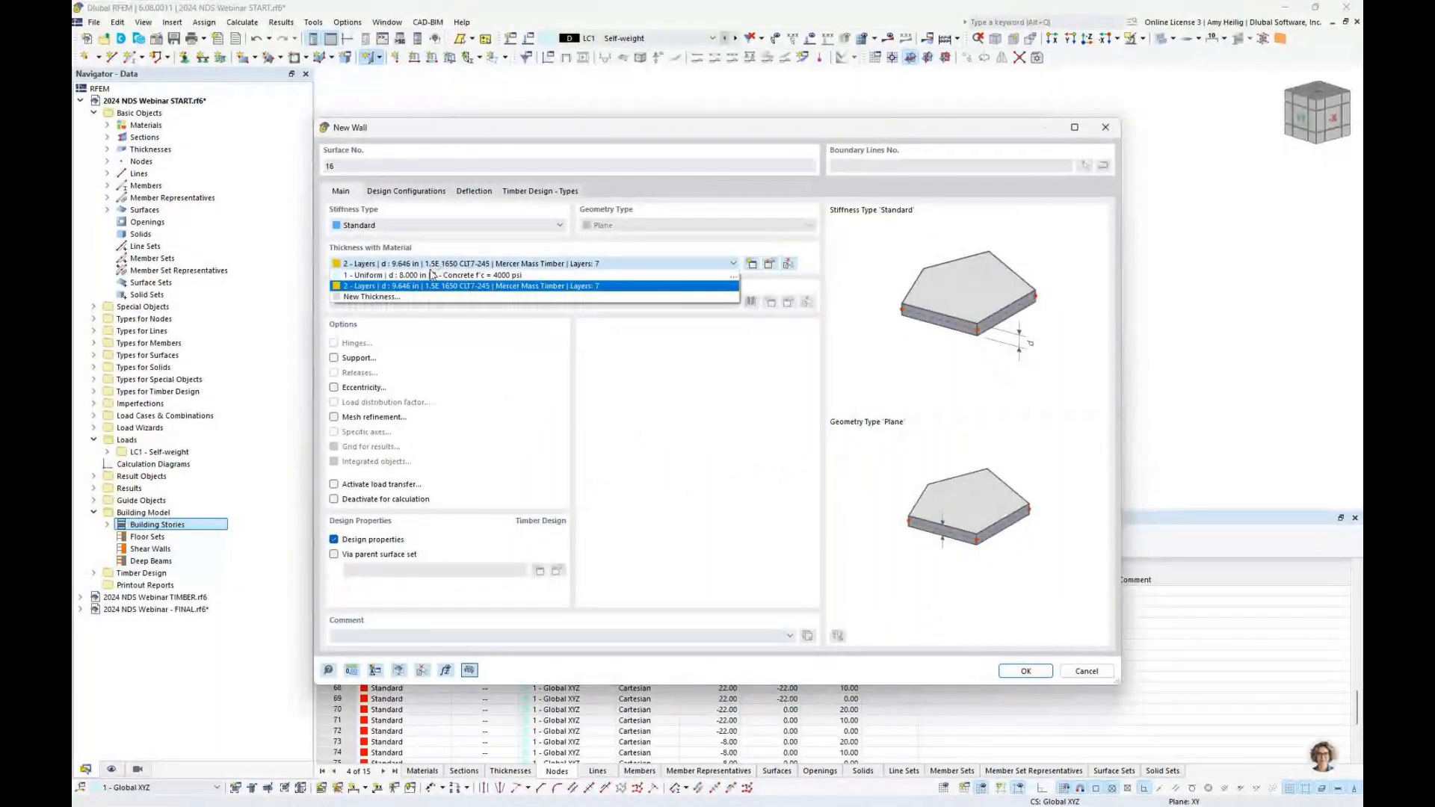
left_click(433, 275)
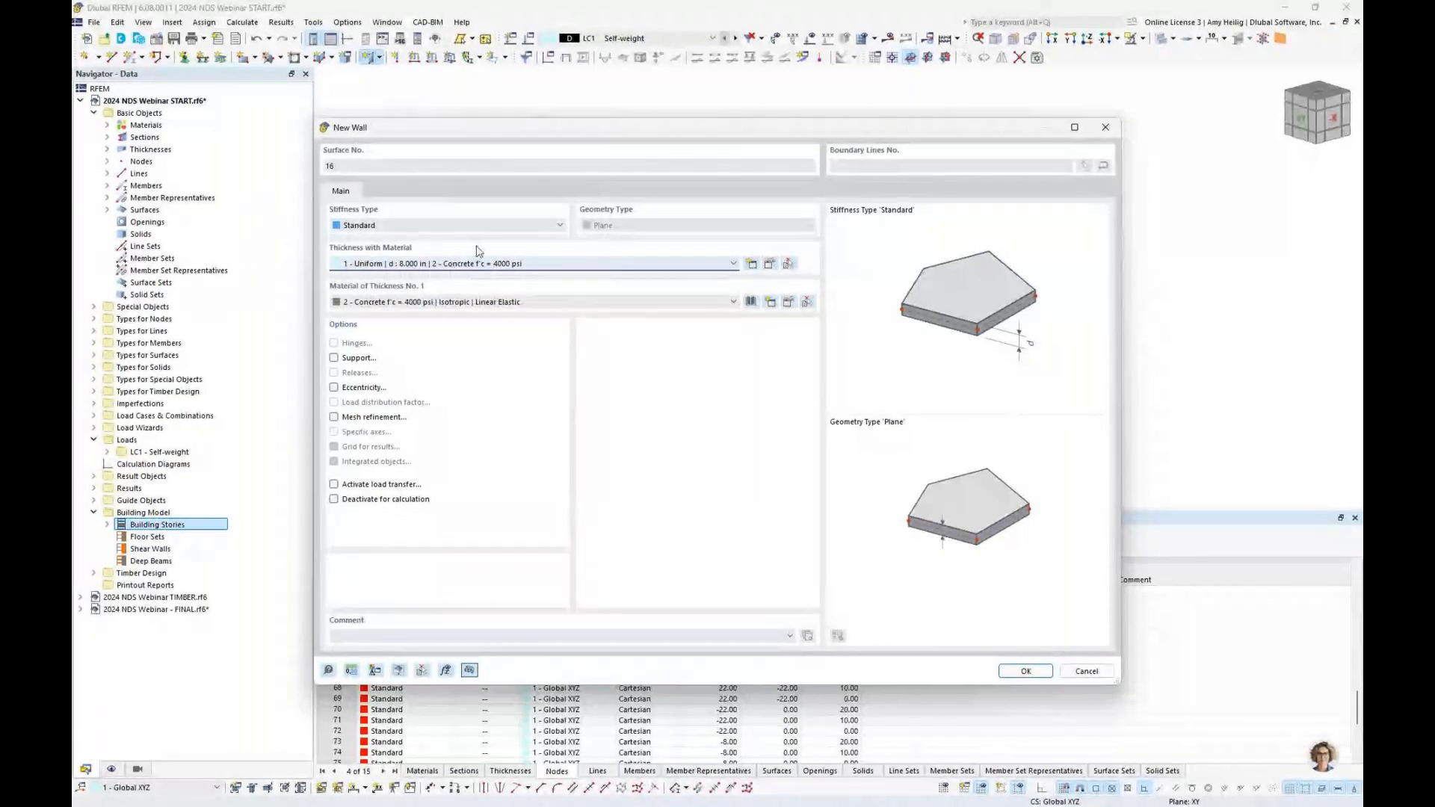
left_click(1025, 672)
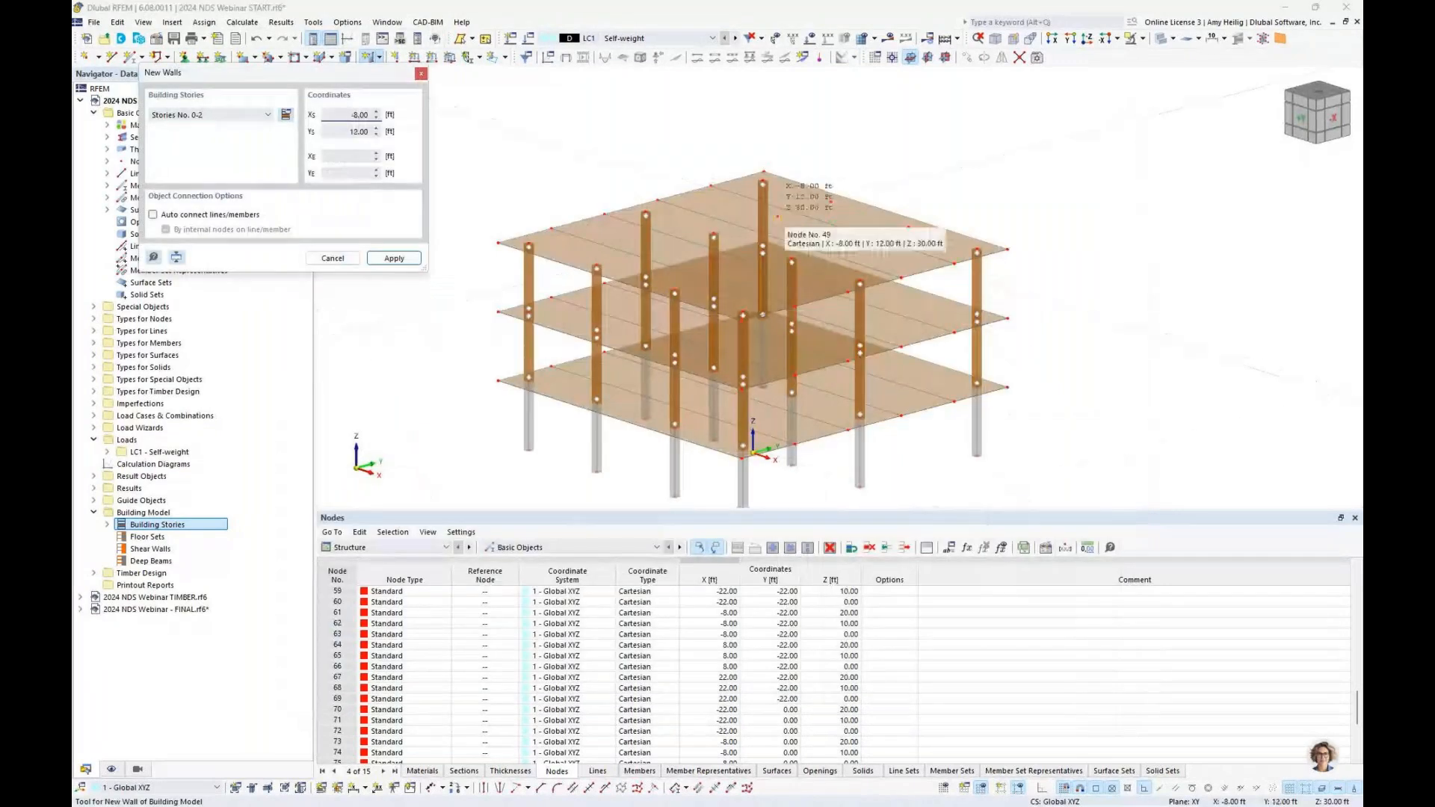
Draw four walls for Stories 0-2 enclosing the core between X -8 and 8 ft and Y 12 and 22 ft.
left_click(777, 216)
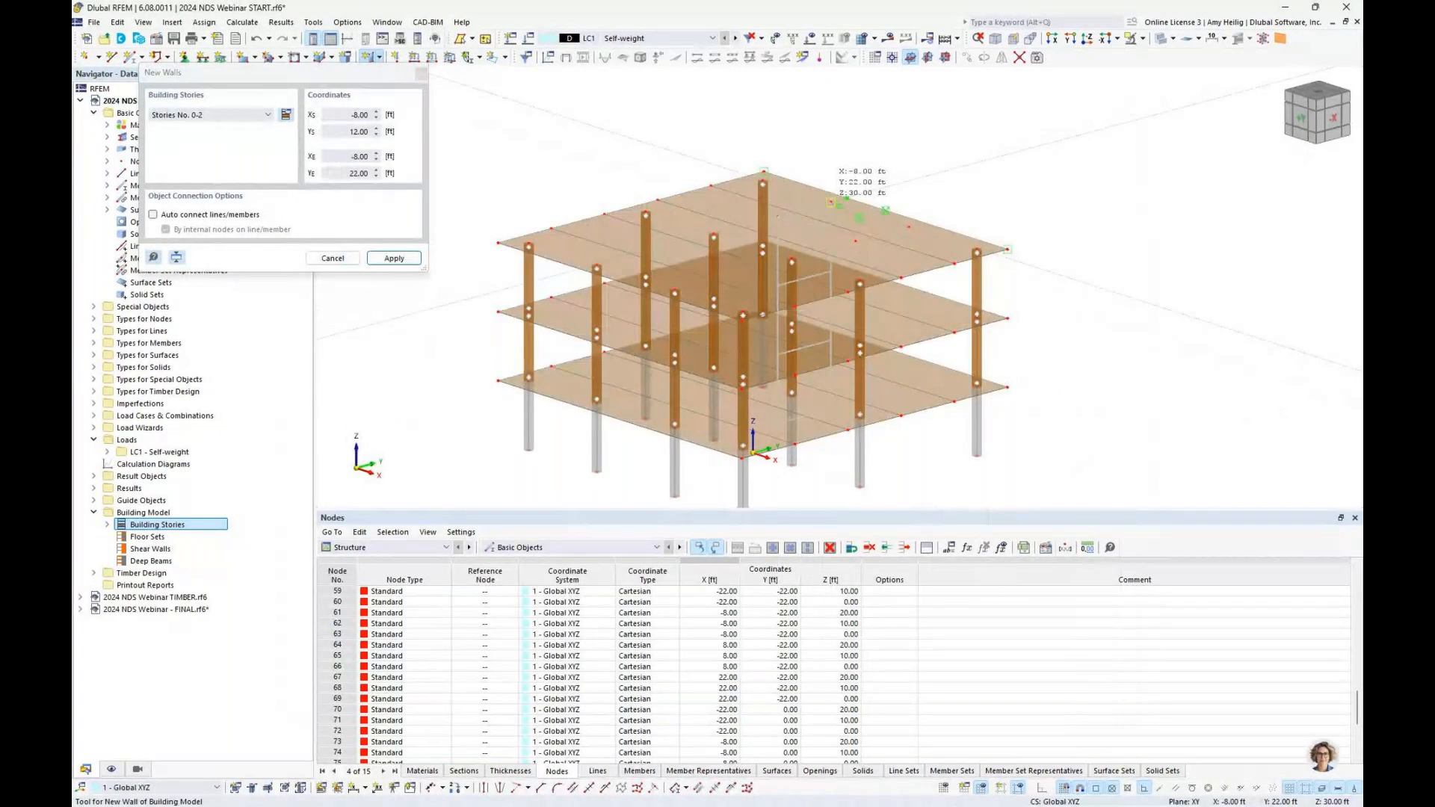
left_click(832, 201)
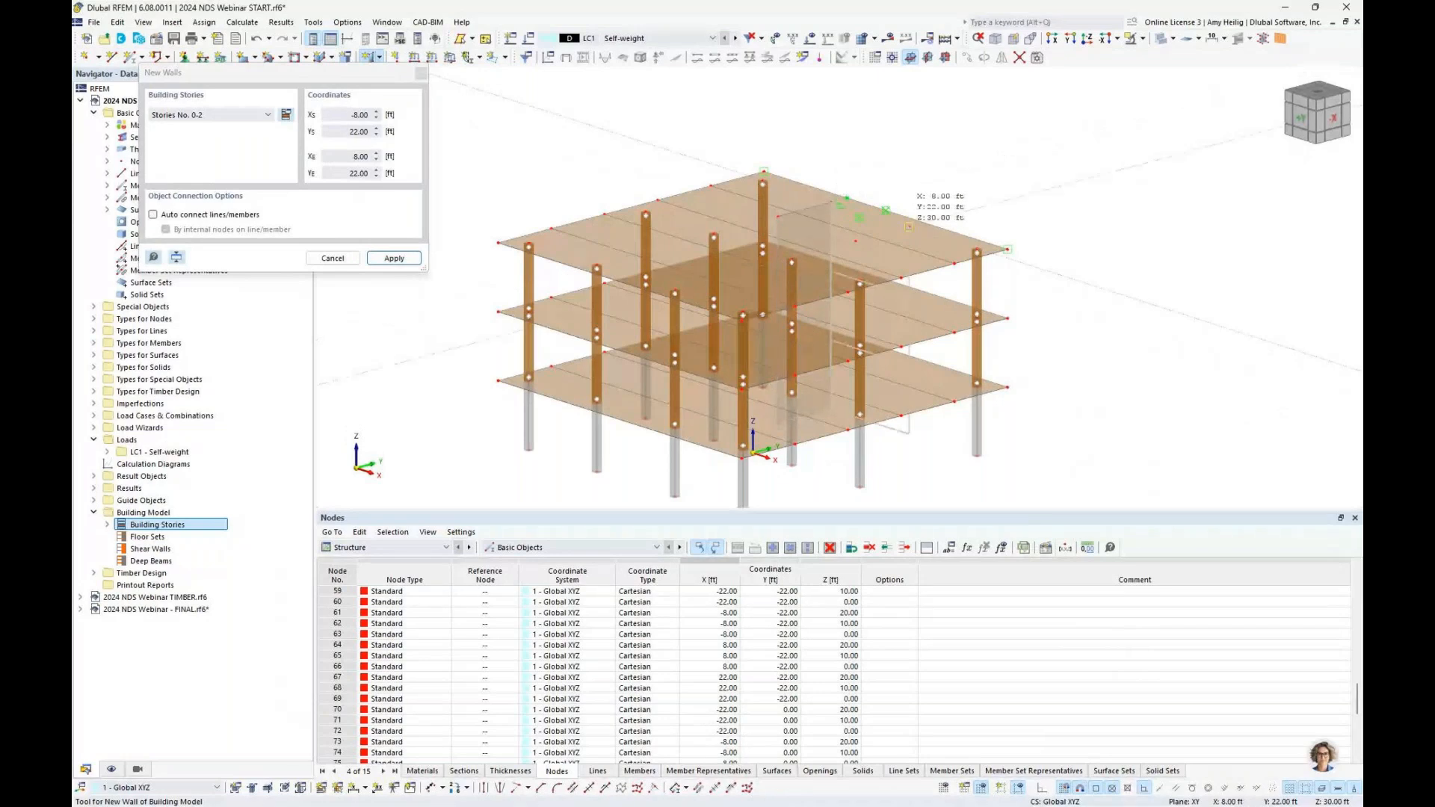
left_click(908, 227)
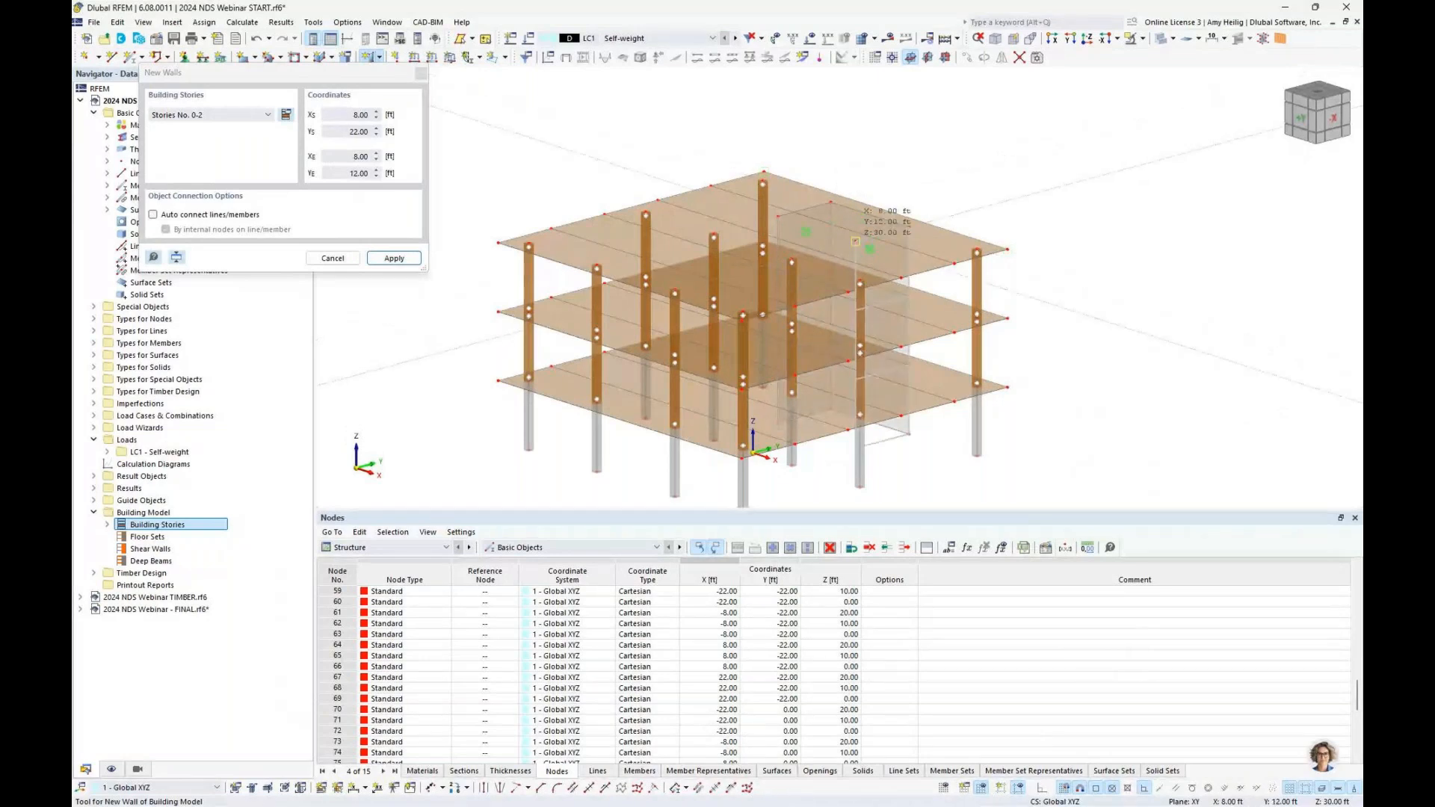
left_click(855, 241)
left_click(777, 216)
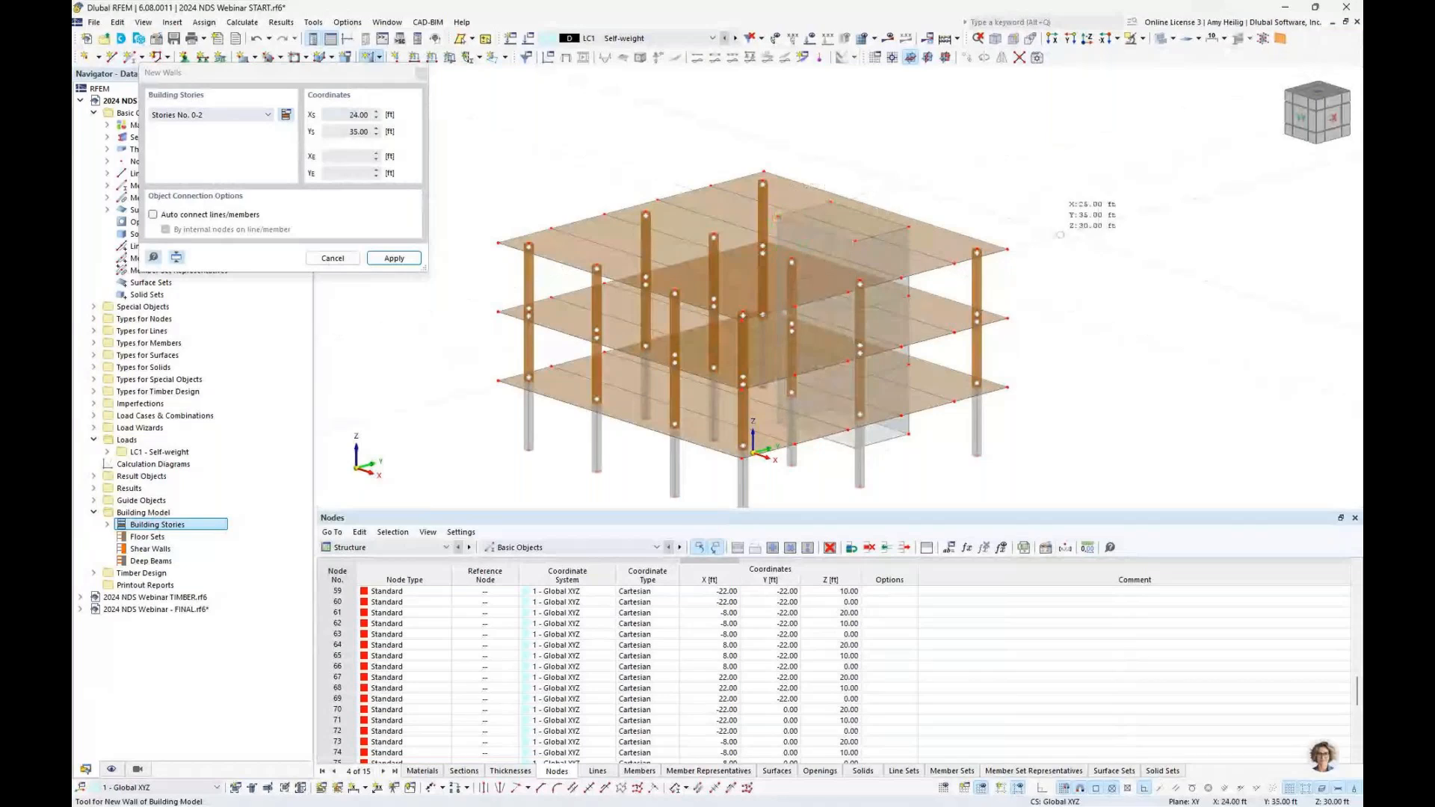
key("Escape")
mouse_move(1102, 302)
middle_mouse_down("ctrl")
mouse_move(1018, 284)
mouse_move(1086, 305)
middle_mouse_up("ctrl")
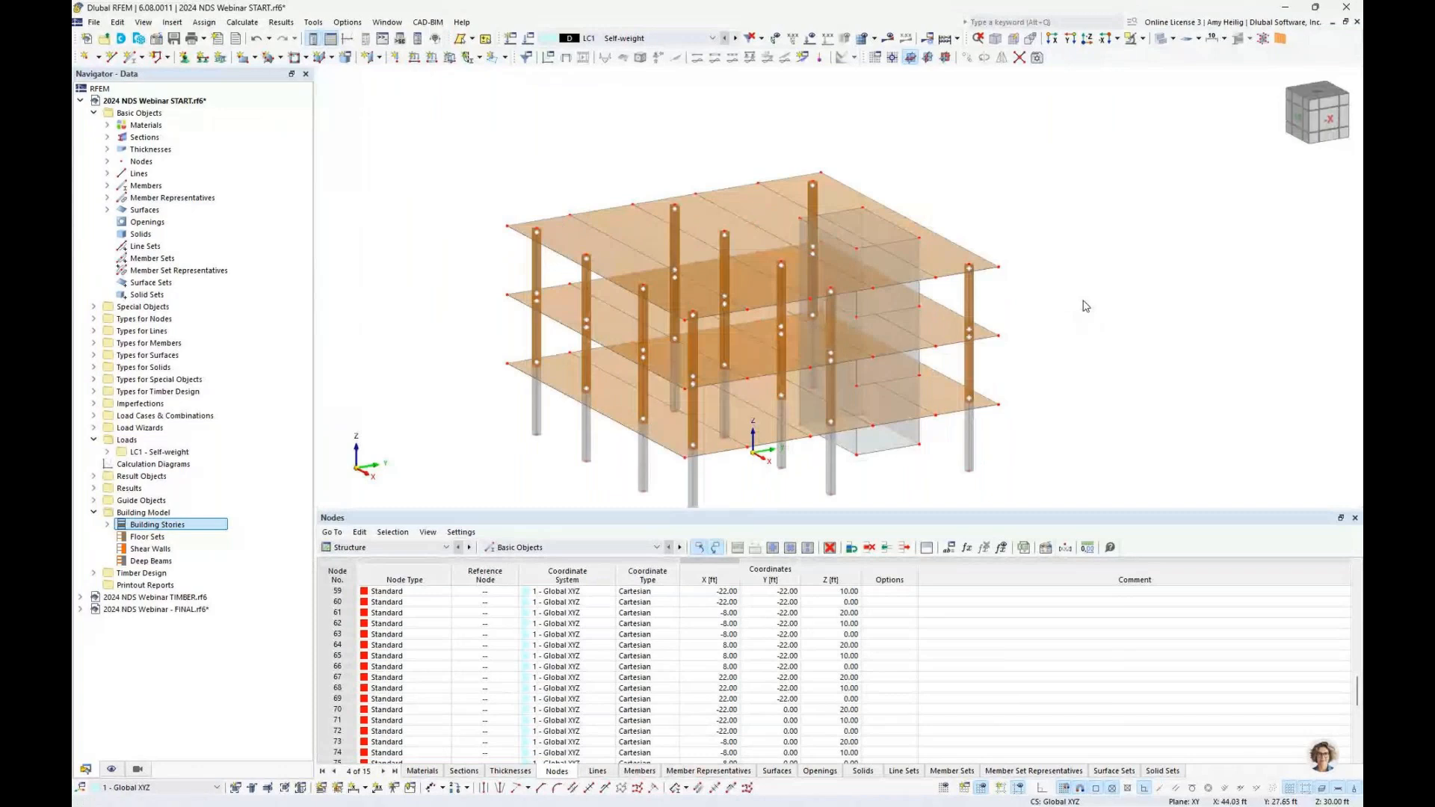
scroll(909, 404, "up", 2)
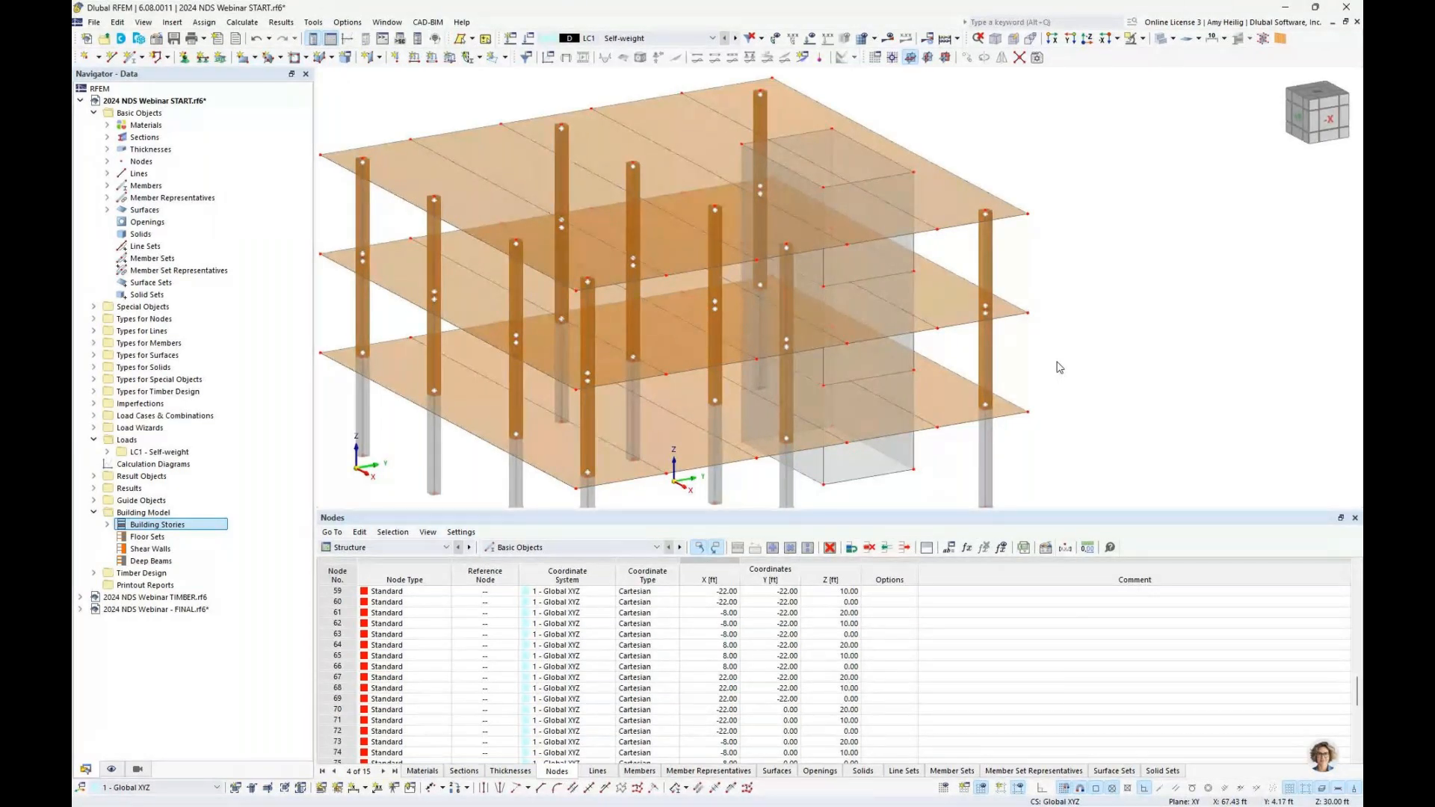
In a wireframe plan view, auto-connect the lines/members over the core so the walls join the crossing CLT floor edges.
left_click(1088, 40)
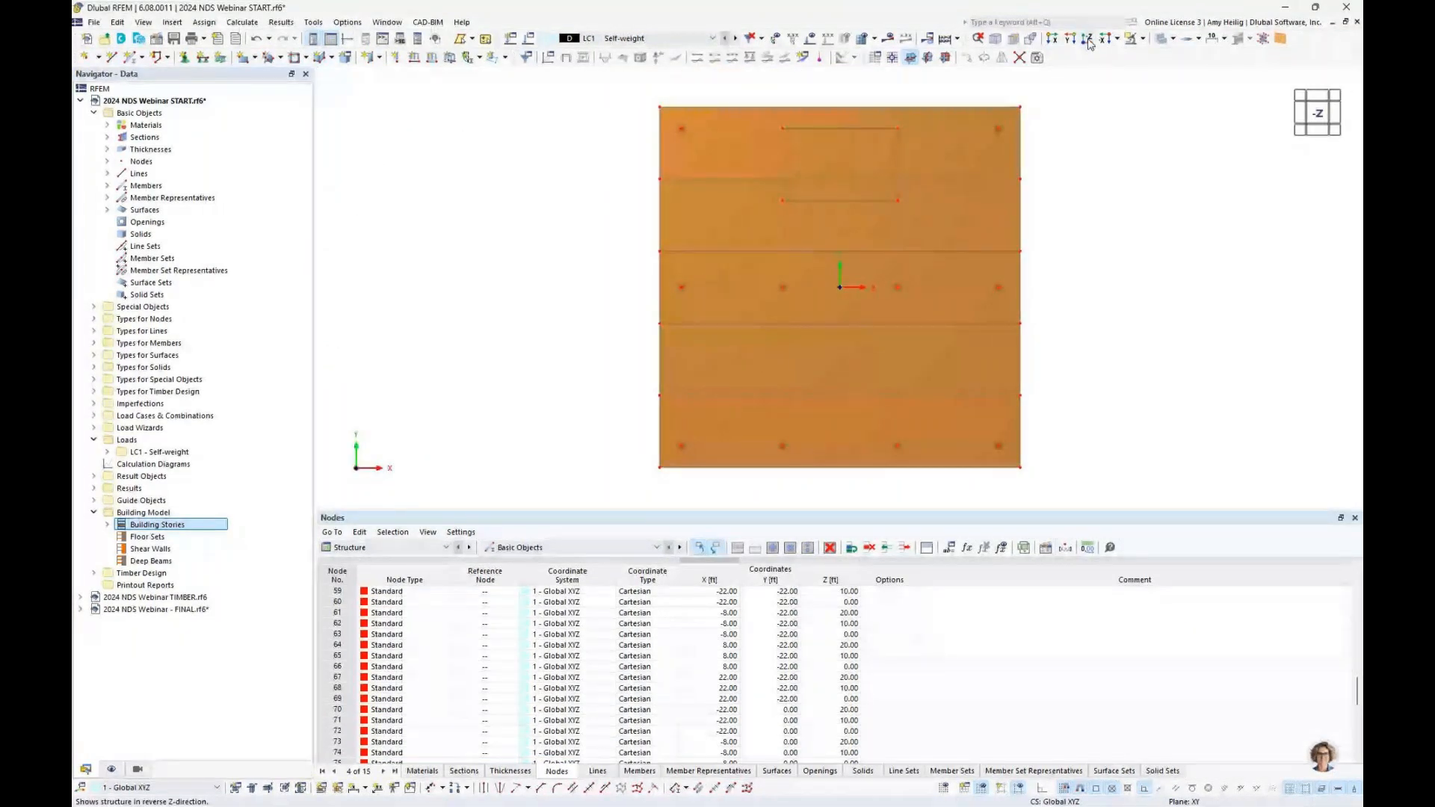
left_click(1020, 58)
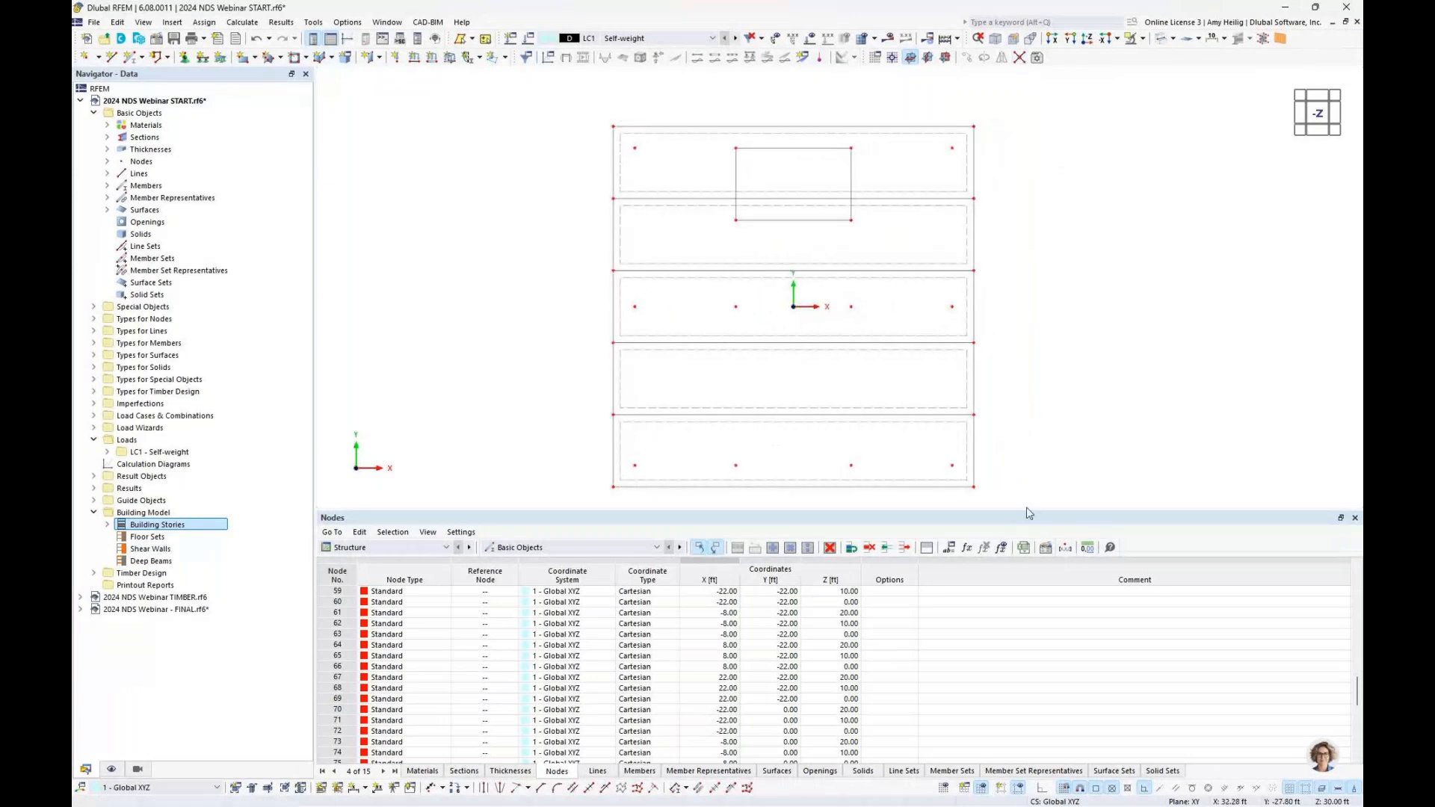
left_click_drag(1021, 512, 1039, 569)
right_click(1049, 204)
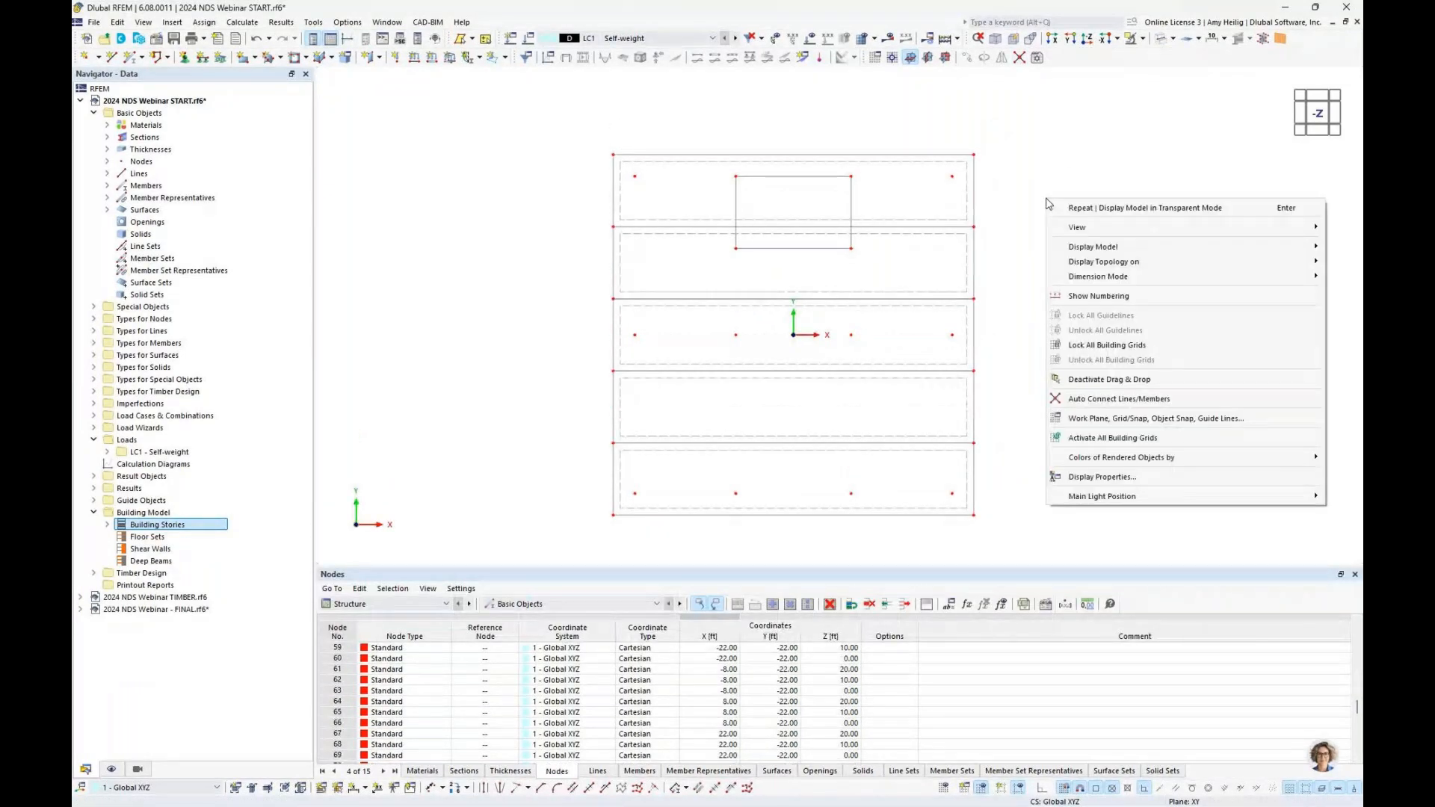
left_click(1095, 404)
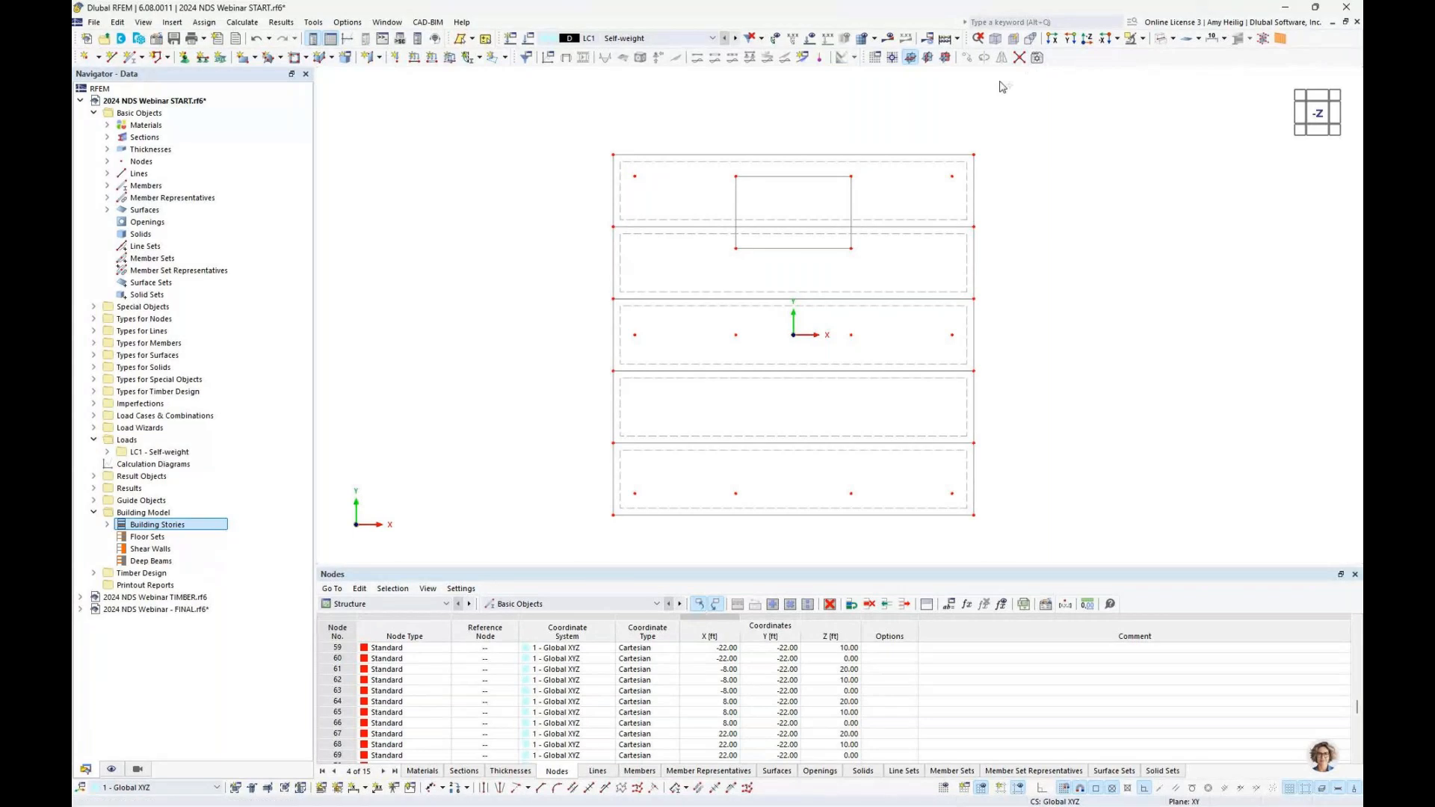
left_click_drag(707, 202, 888, 268)
scroll(796, 210, "up", 3)
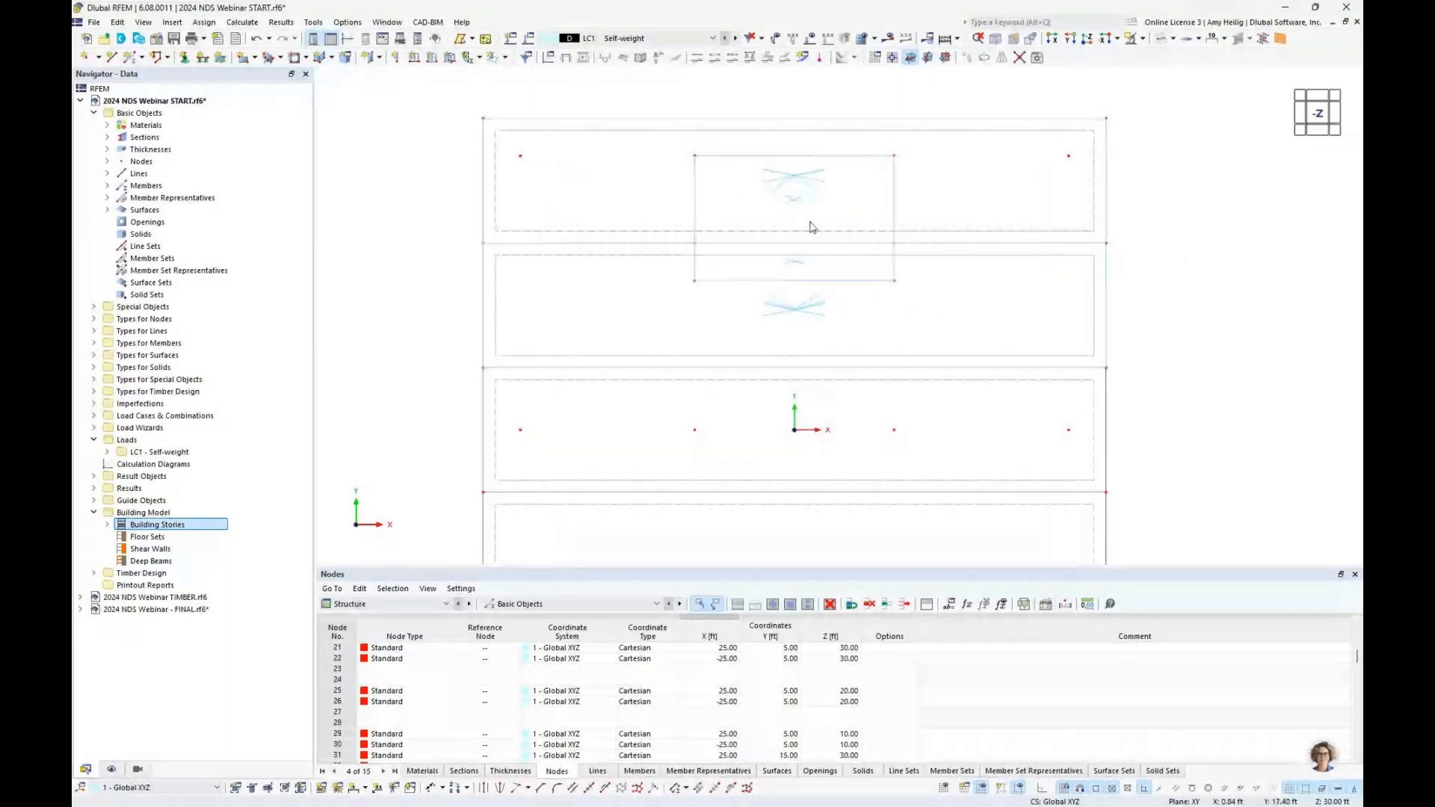
Hide the special-object symbols that clutter the core in the model display.
left_click(111, 770)
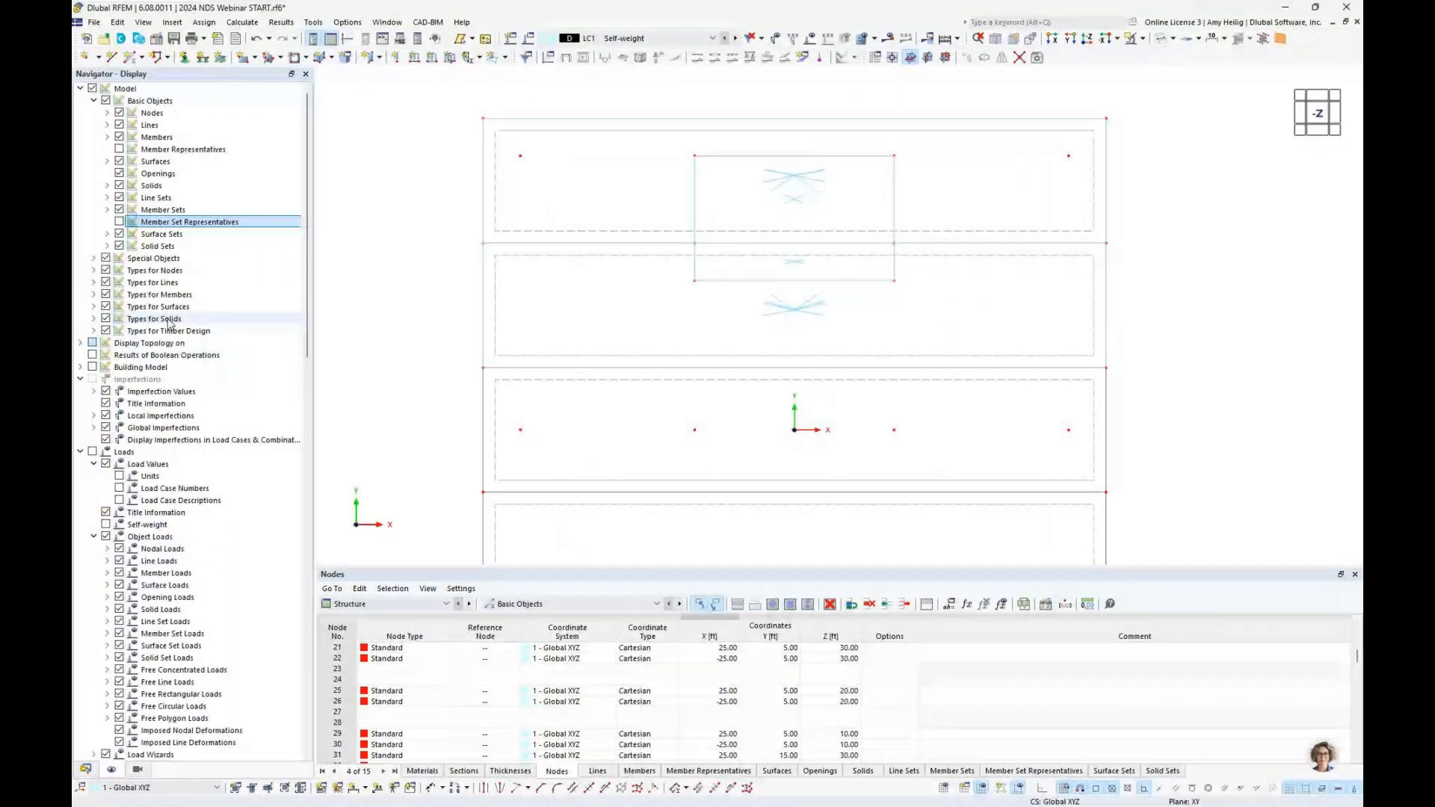
left_click(94, 258)
left_click(119, 282)
left_click(85, 769)
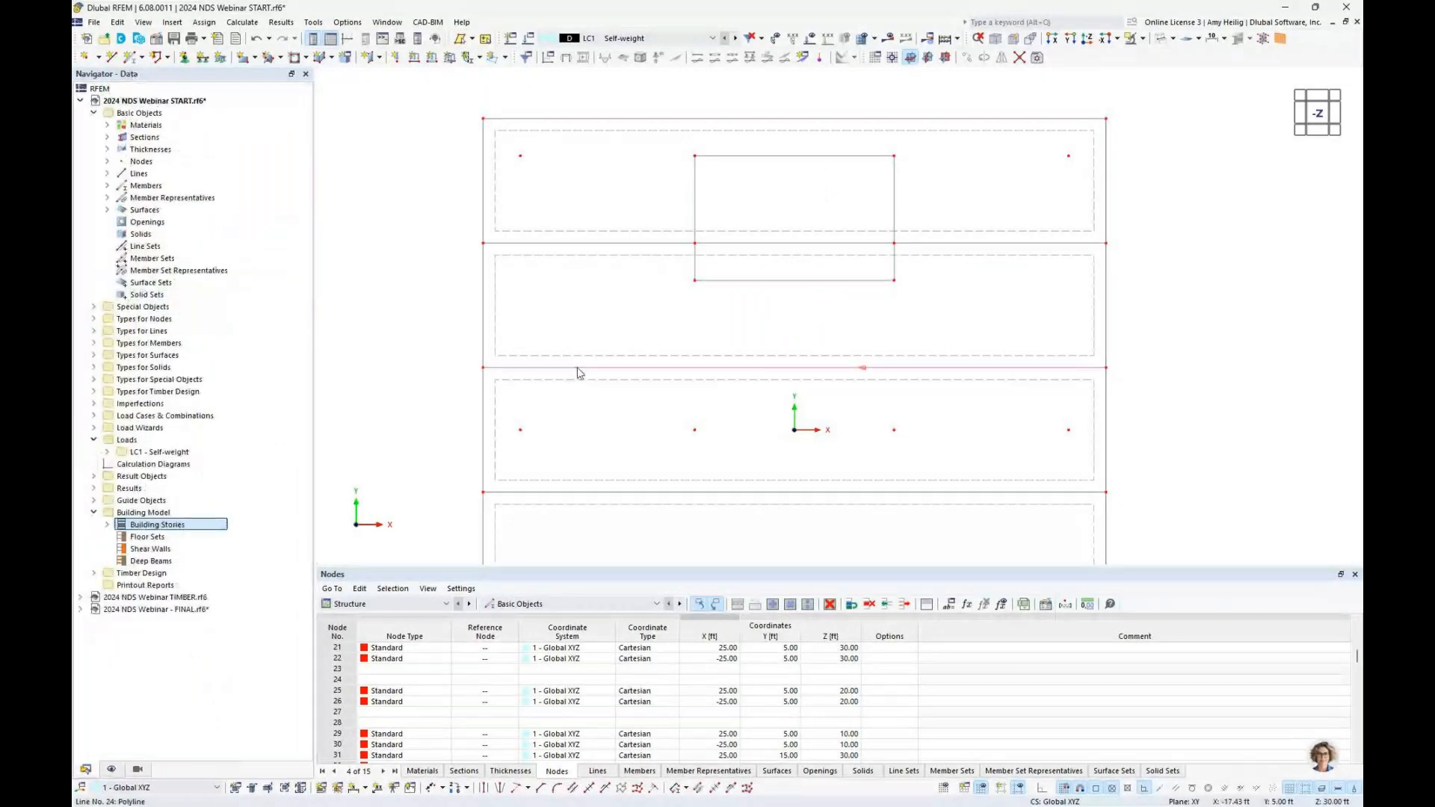
For Stories 0 and 1, draw rectangular floor openings in the core from (-8, 22) to (8, 15) ft and from (-8, 15) to (8, 12) ft.
left_click(379, 58)
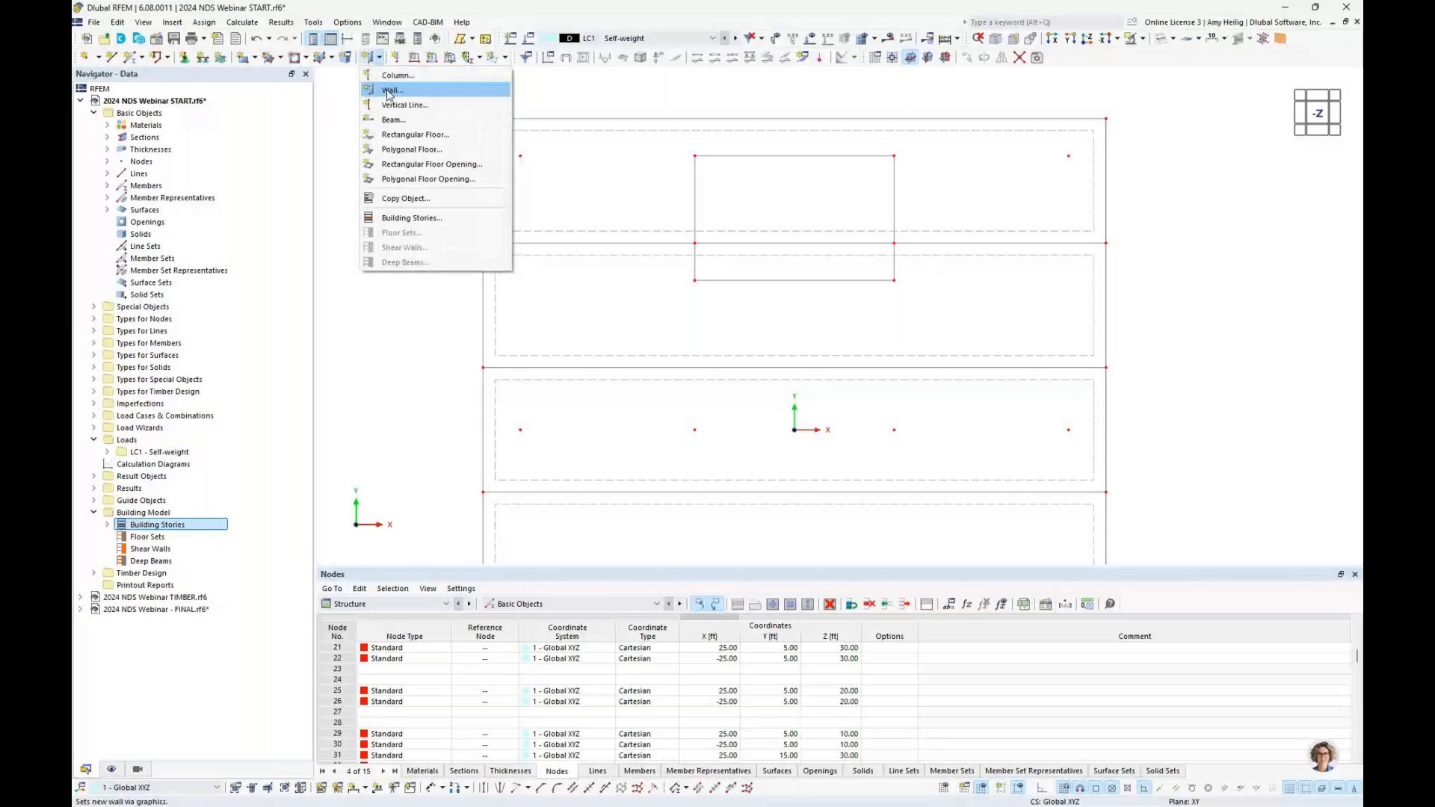
left_click(418, 164)
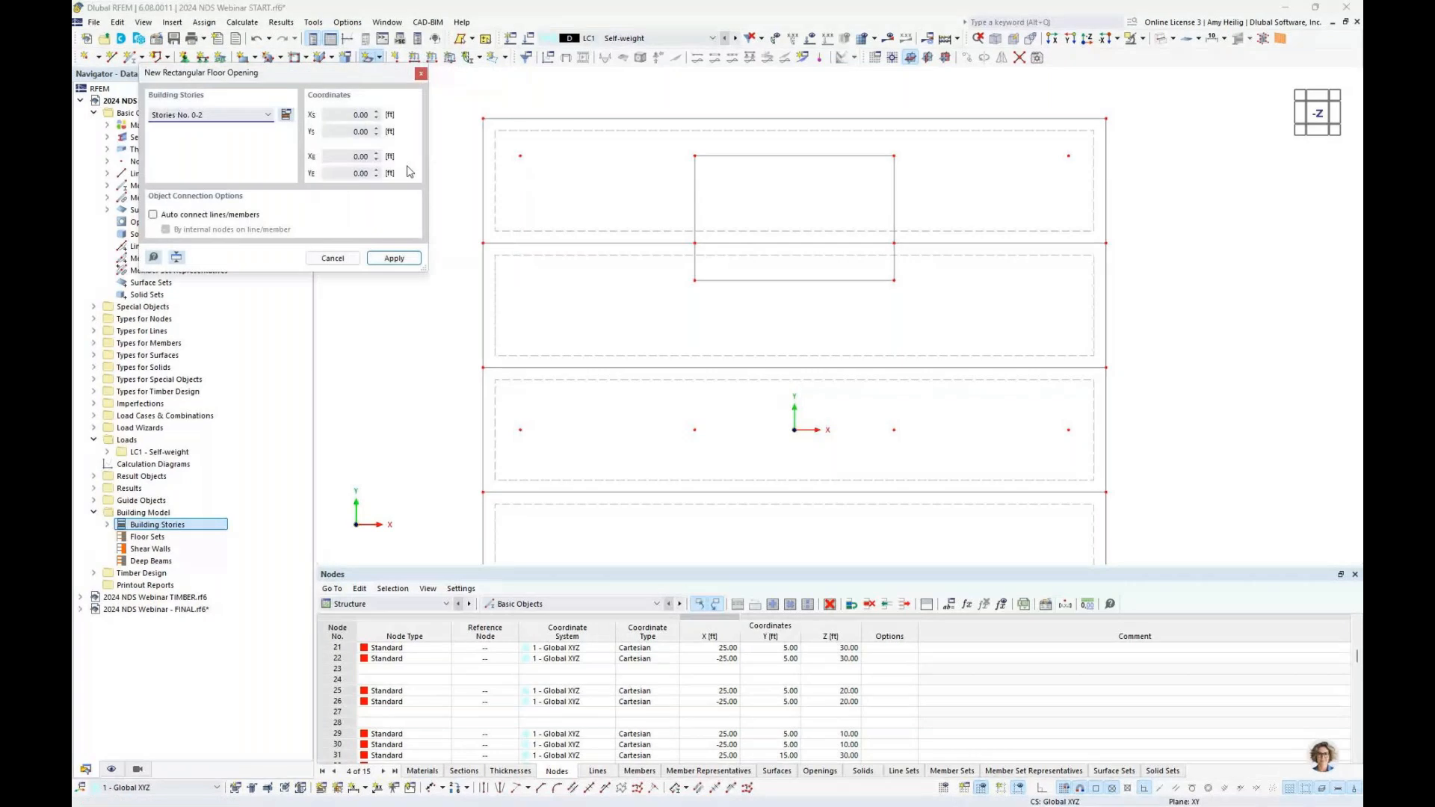
left_click(187, 115)
left_click(157, 128)
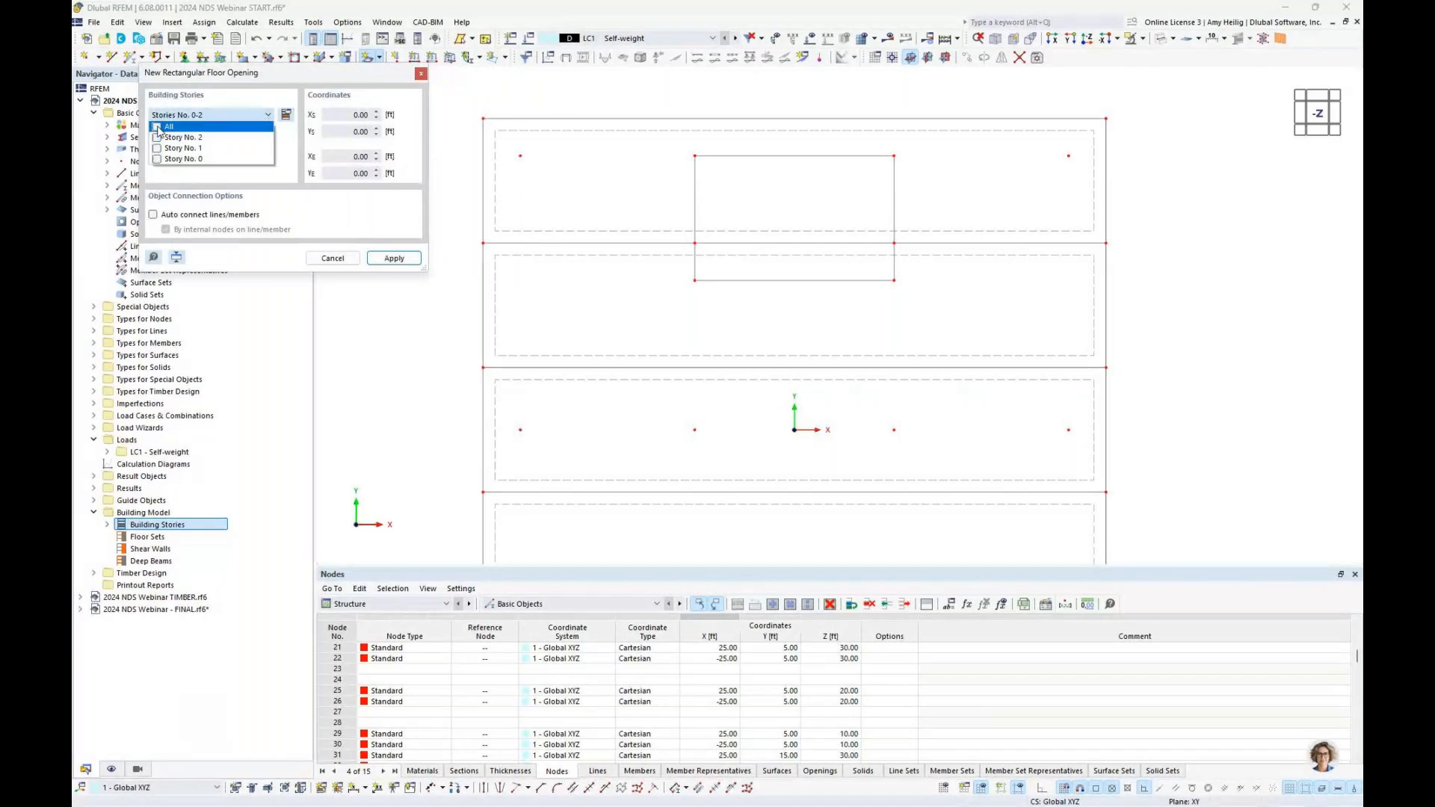
left_click(157, 148)
left_click(157, 160)
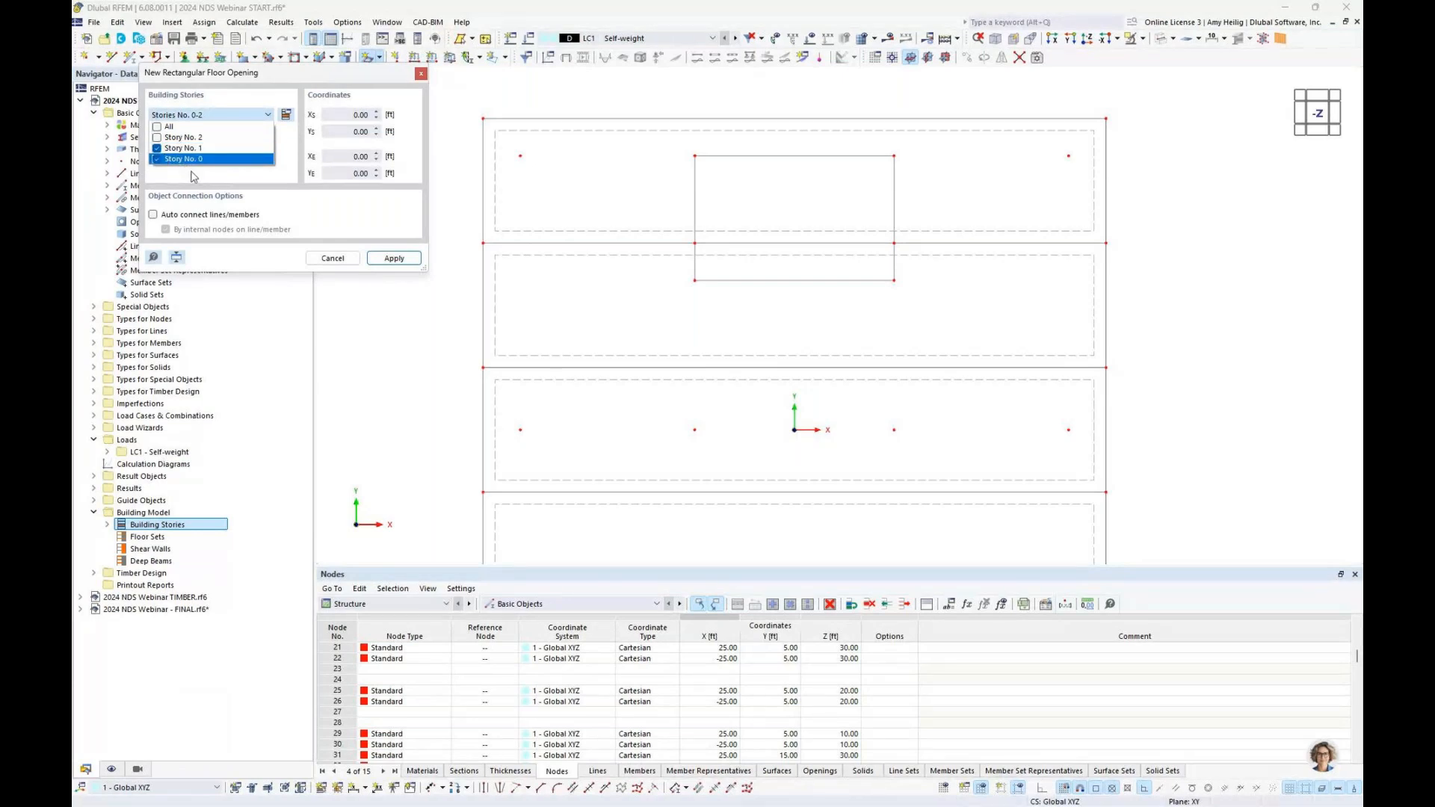
left_click(193, 177)
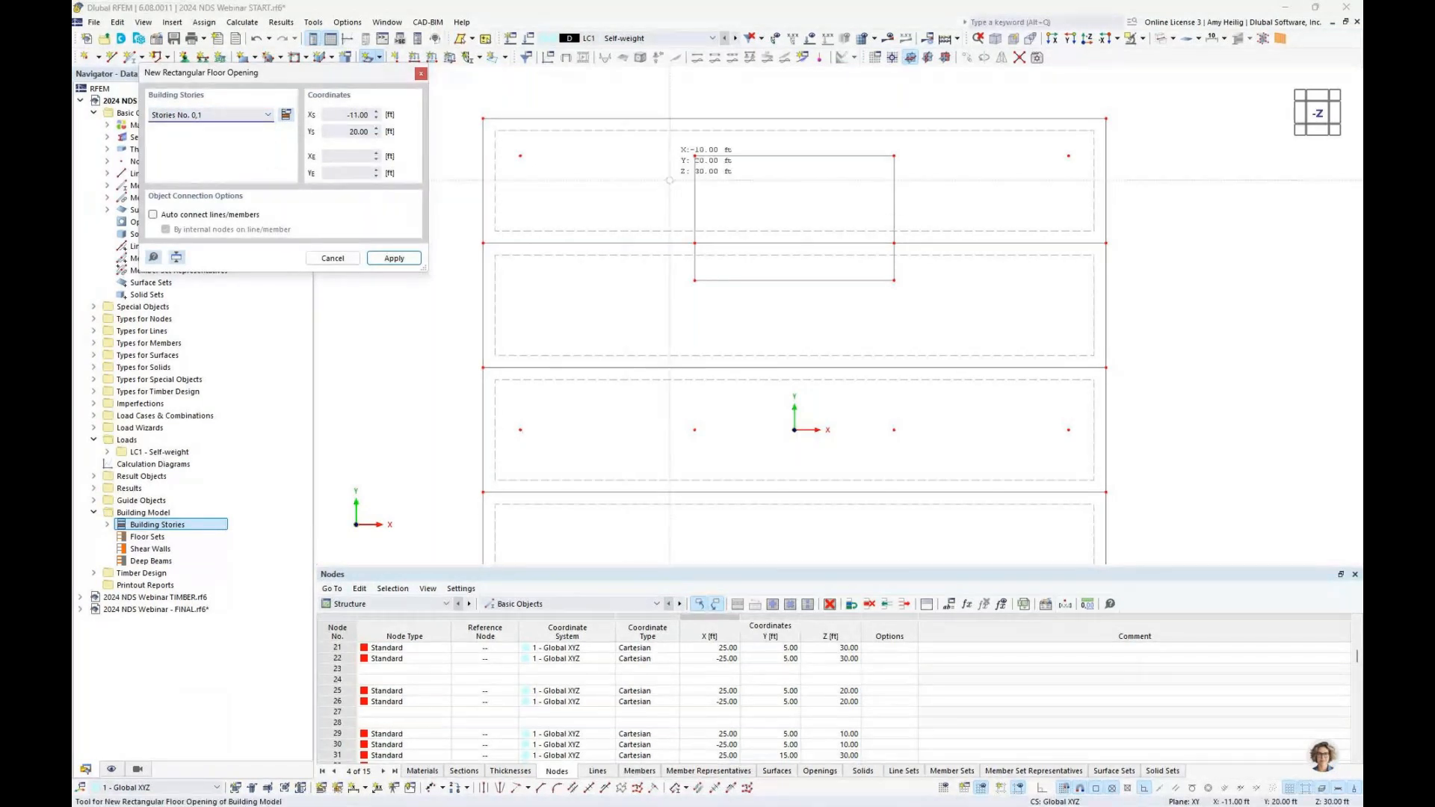
left_click(695, 156)
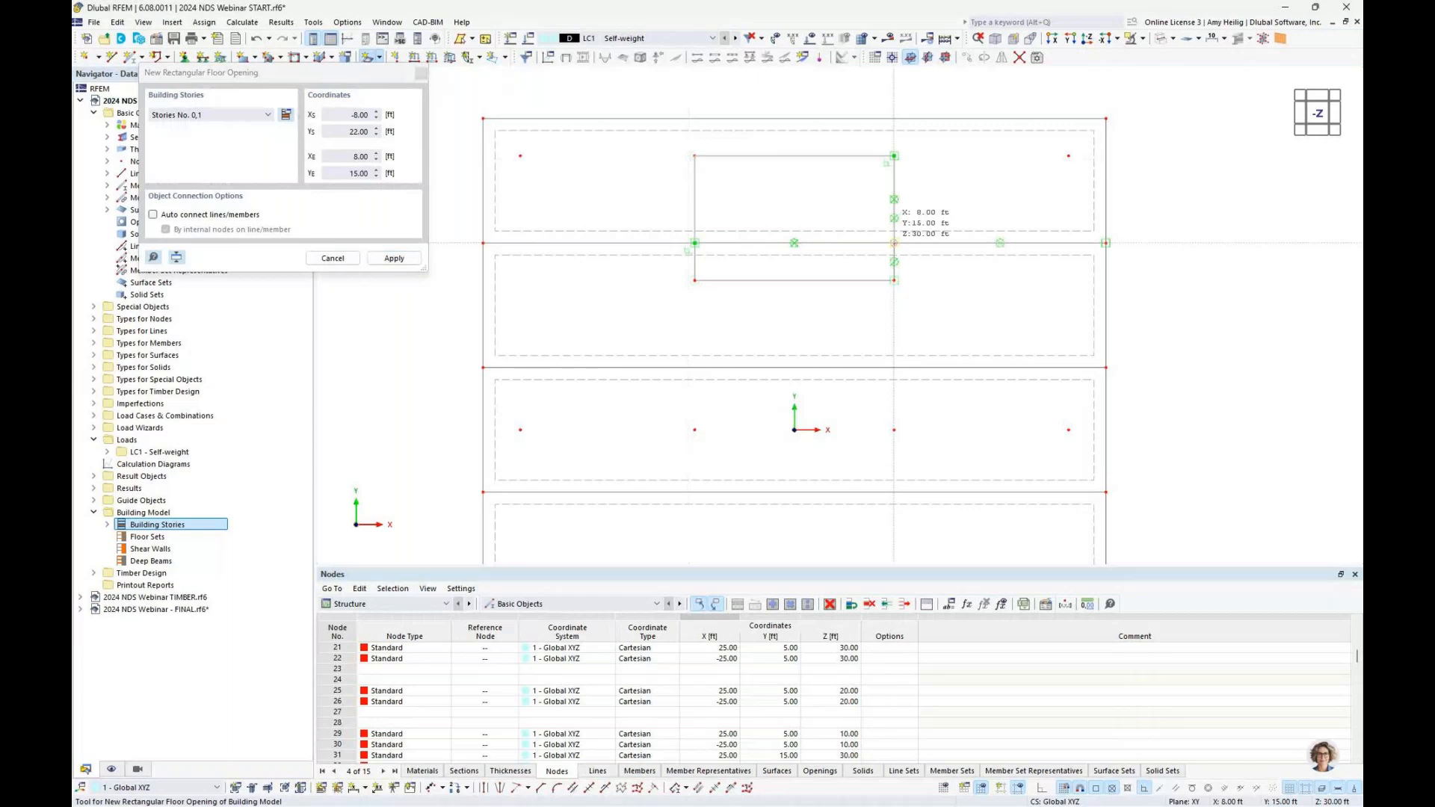
left_click(894, 243)
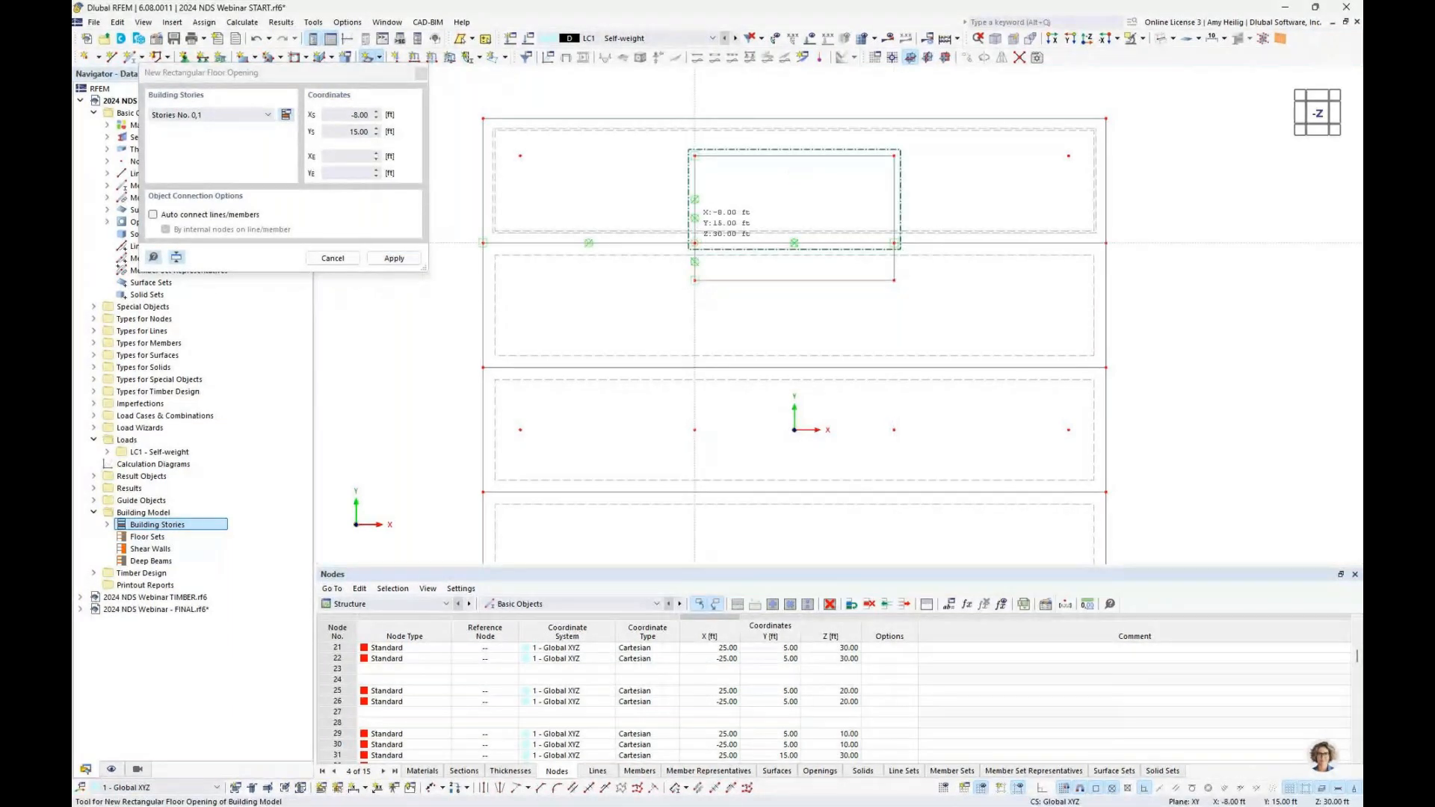
left_click(695, 243)
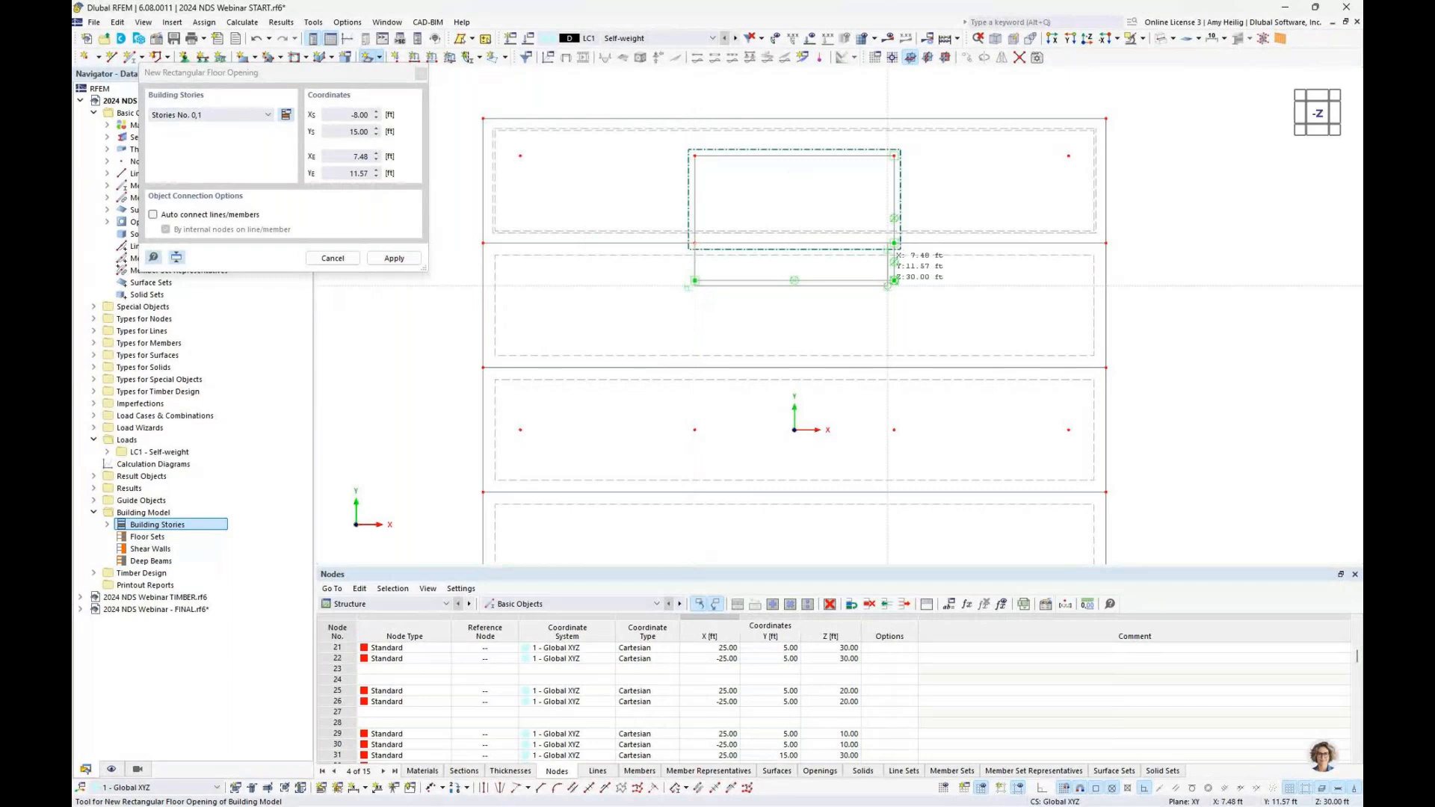
left_click(894, 280)
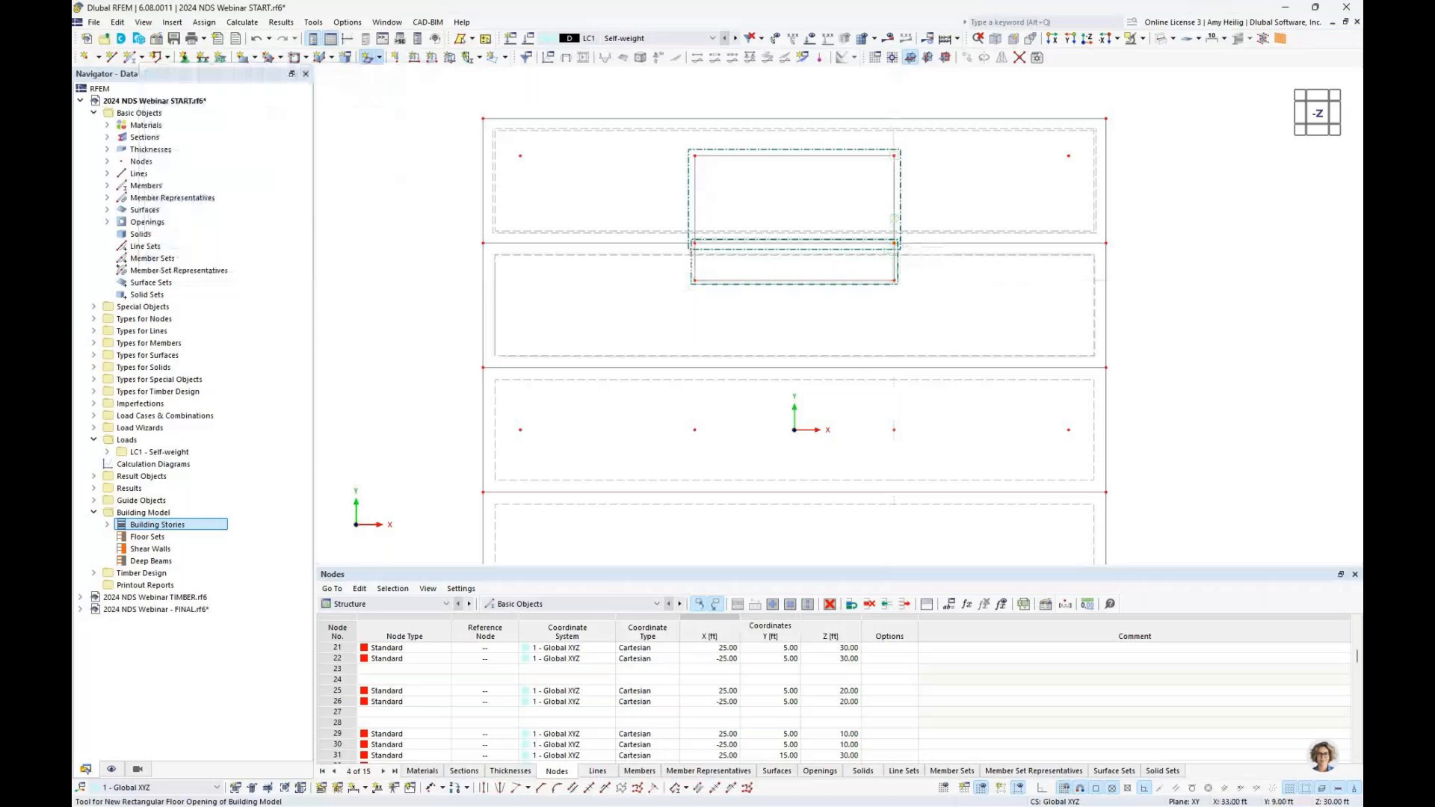
key("Escape")
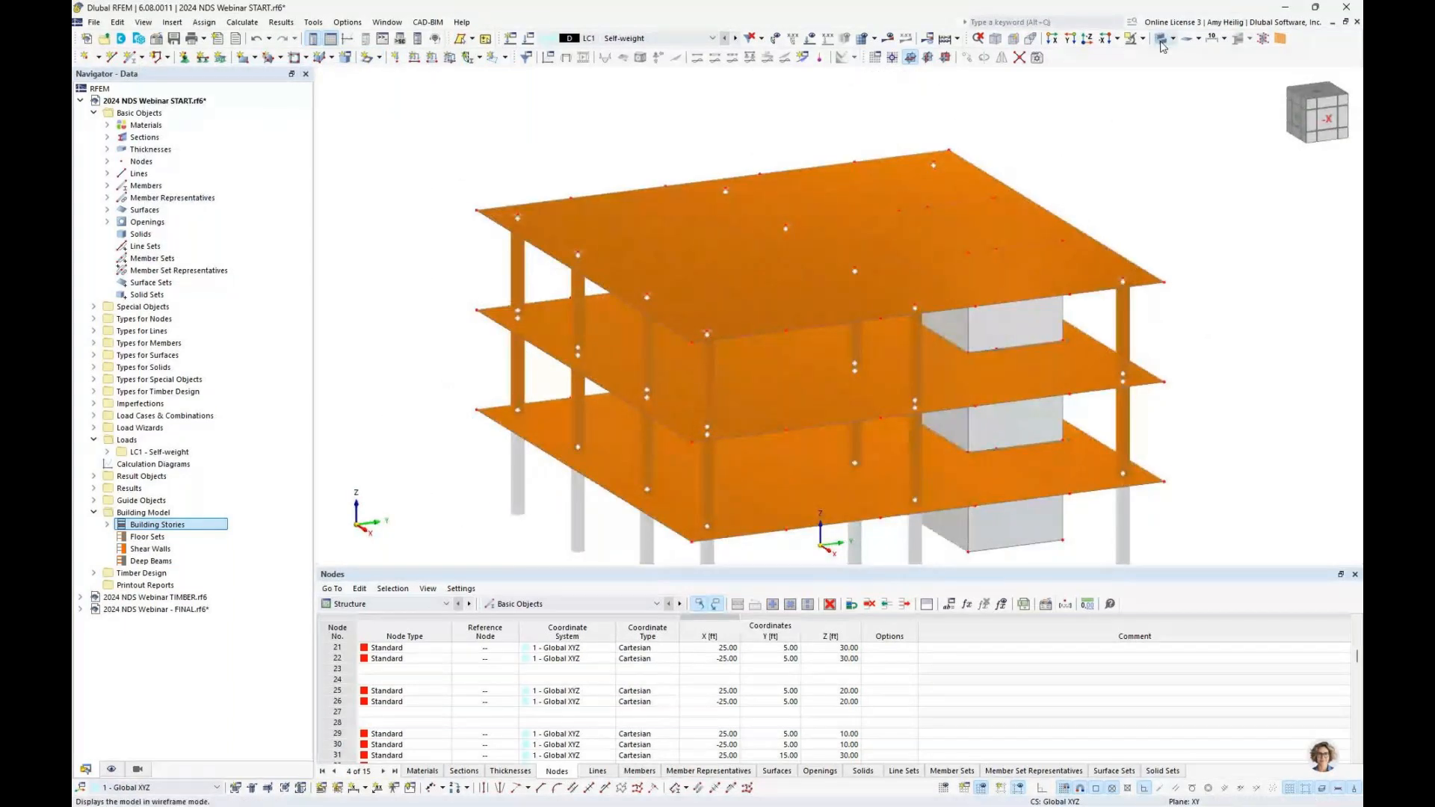
Start a new building-model beam with hinges and eccentricities enabled, and choose its section in 24F-1.7E, 4 or More Lams.
middle_click_drag(999, 253, 888, 185)
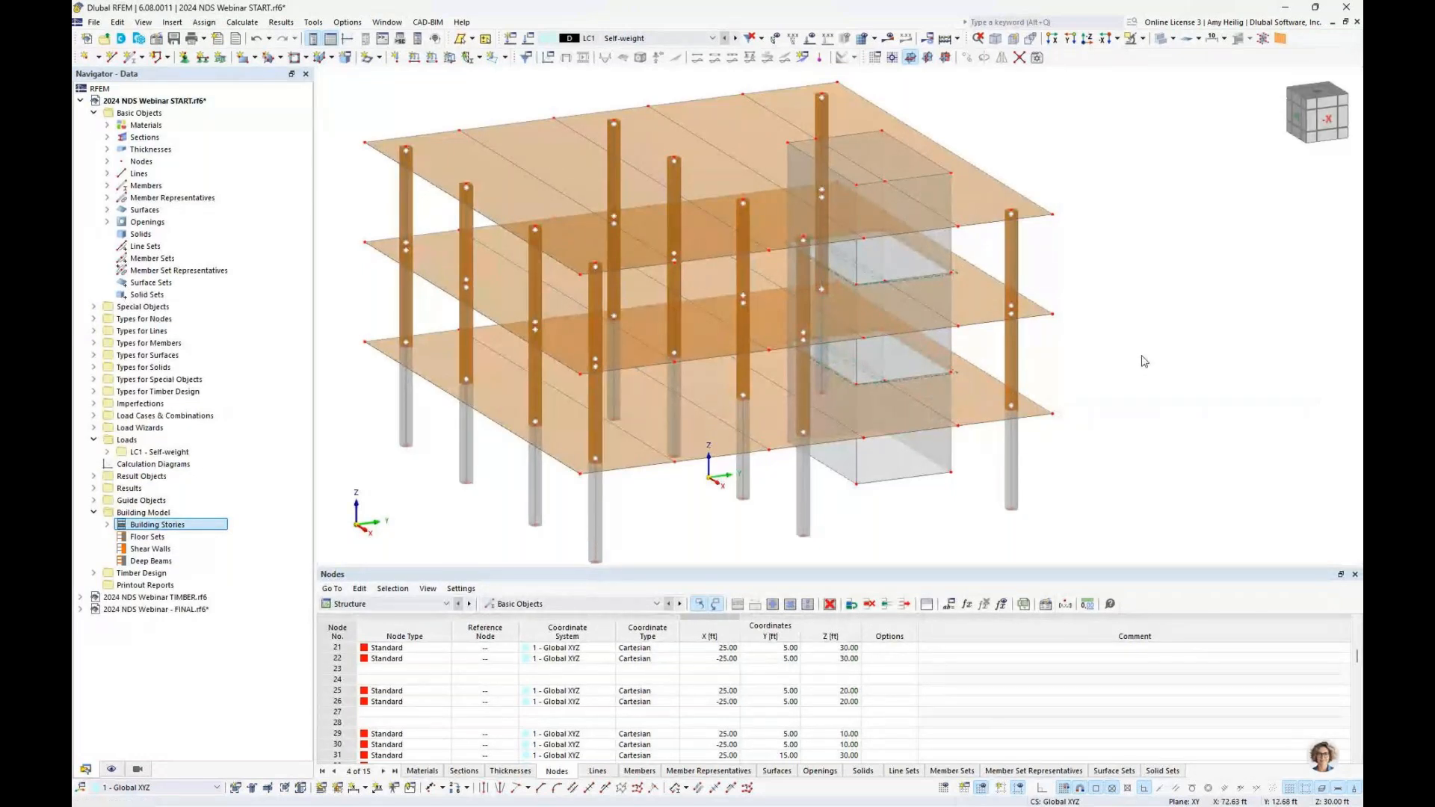
scroll(1142, 361, "down", 1)
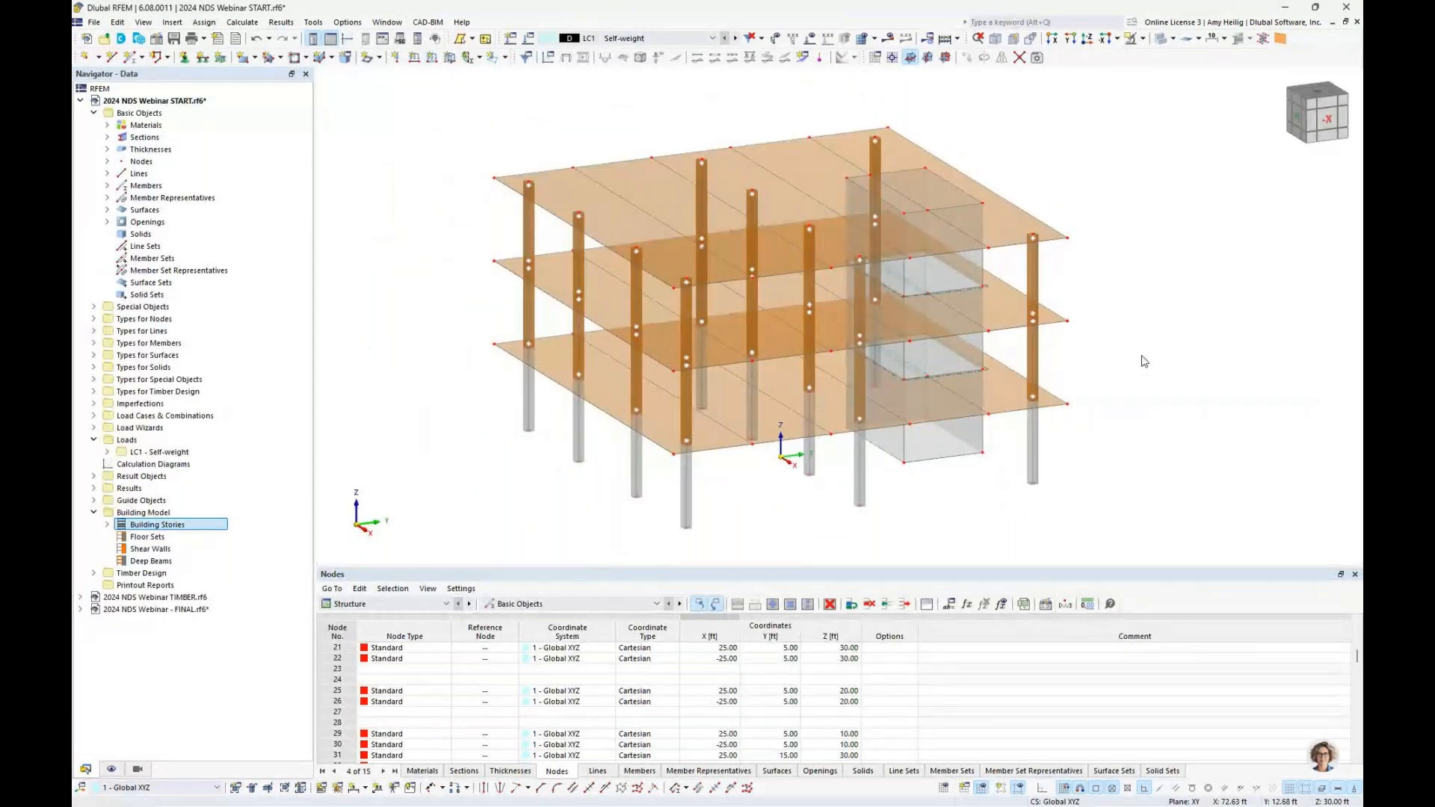
middle_click_drag(1142, 361, 1154, 359)
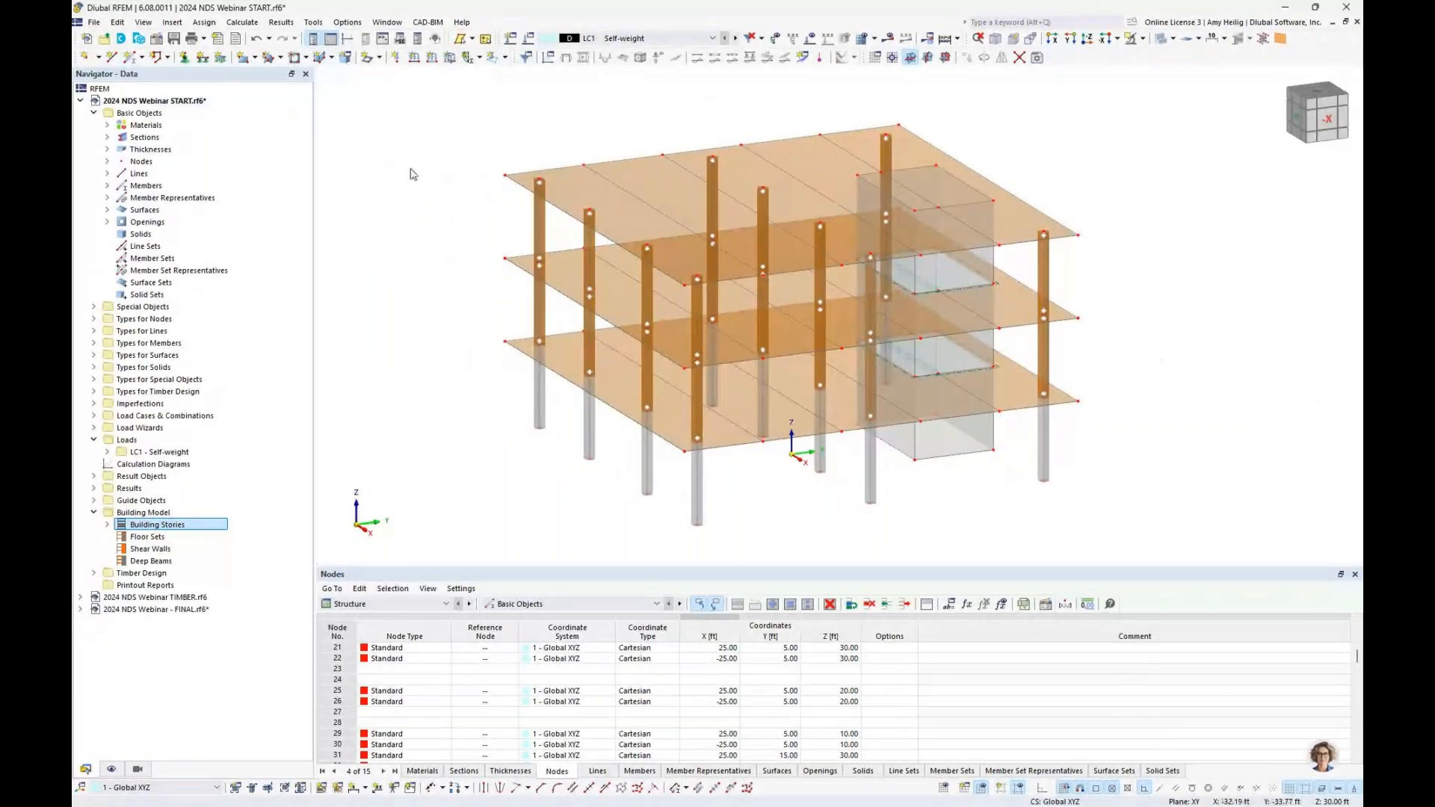
left_click(379, 59)
left_click(389, 123)
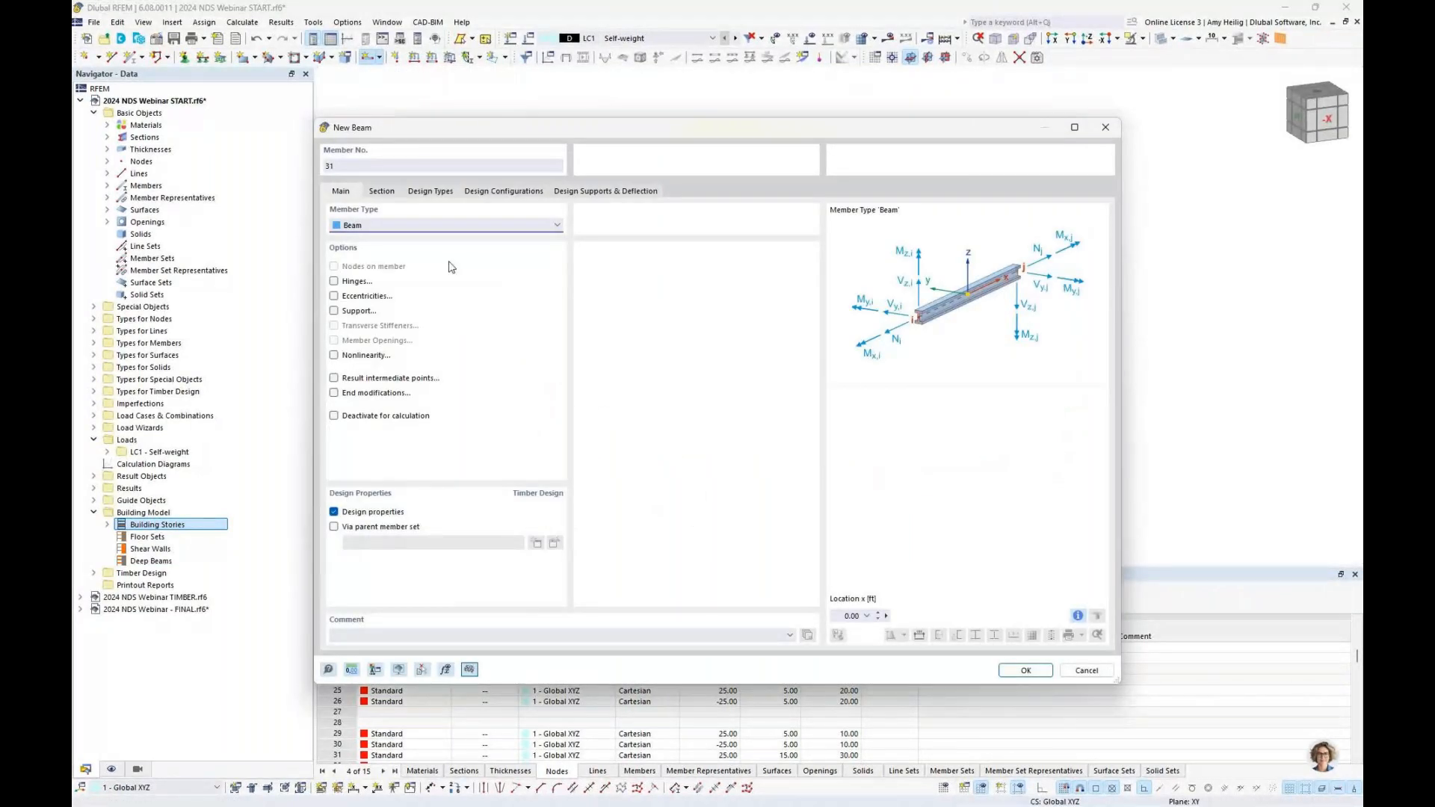
left_click(334, 281)
left_click(334, 296)
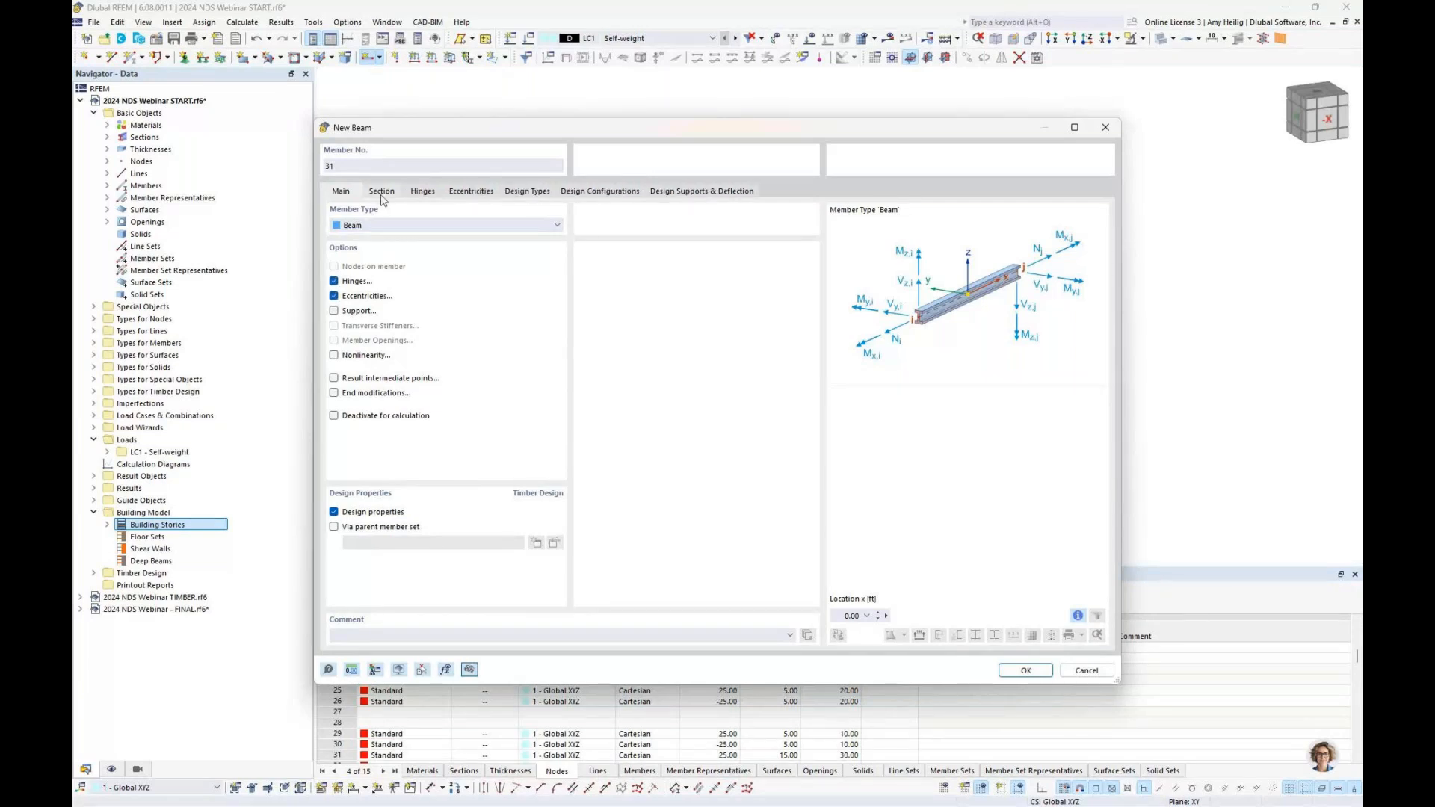
left_click(381, 191)
left_click(548, 521)
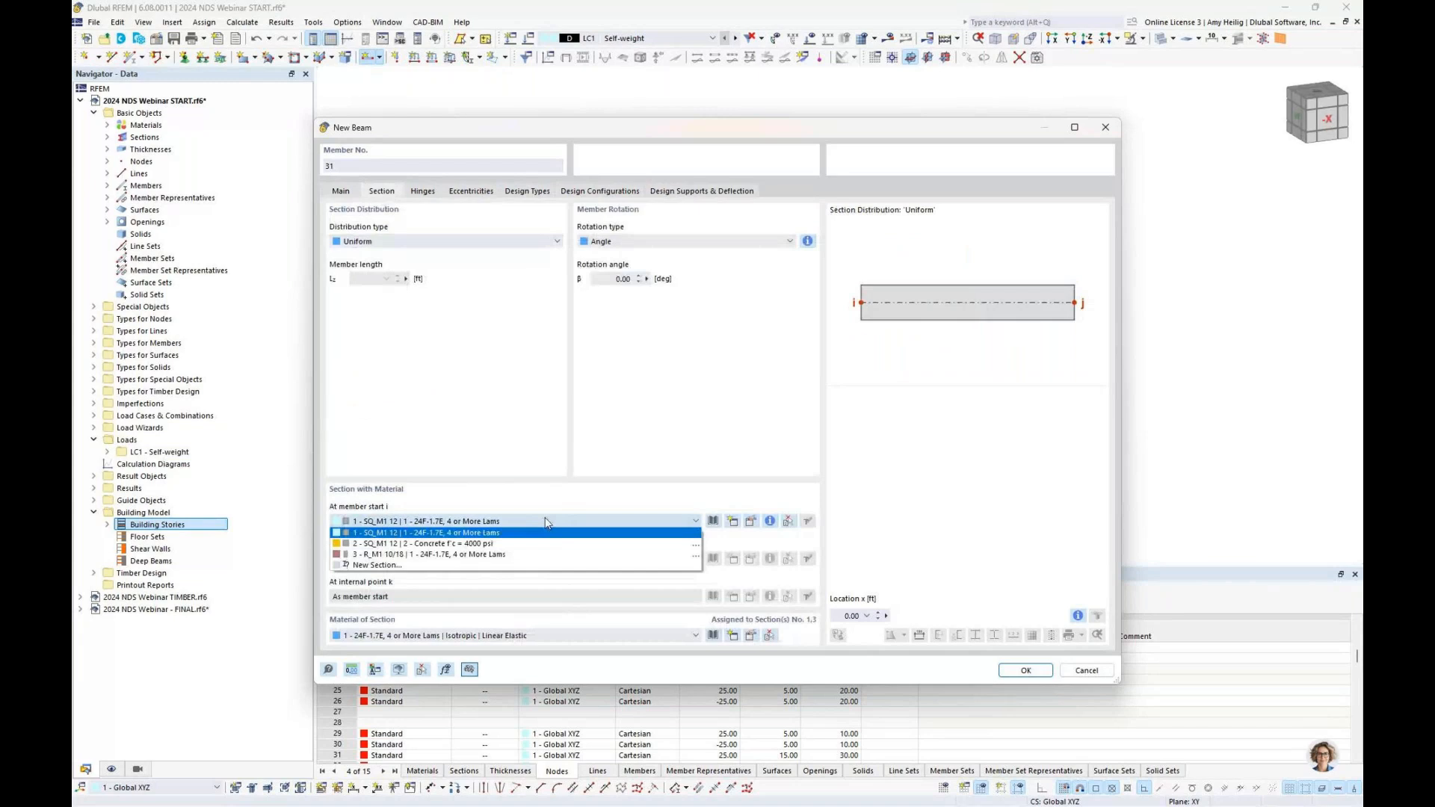
left_click(523, 564)
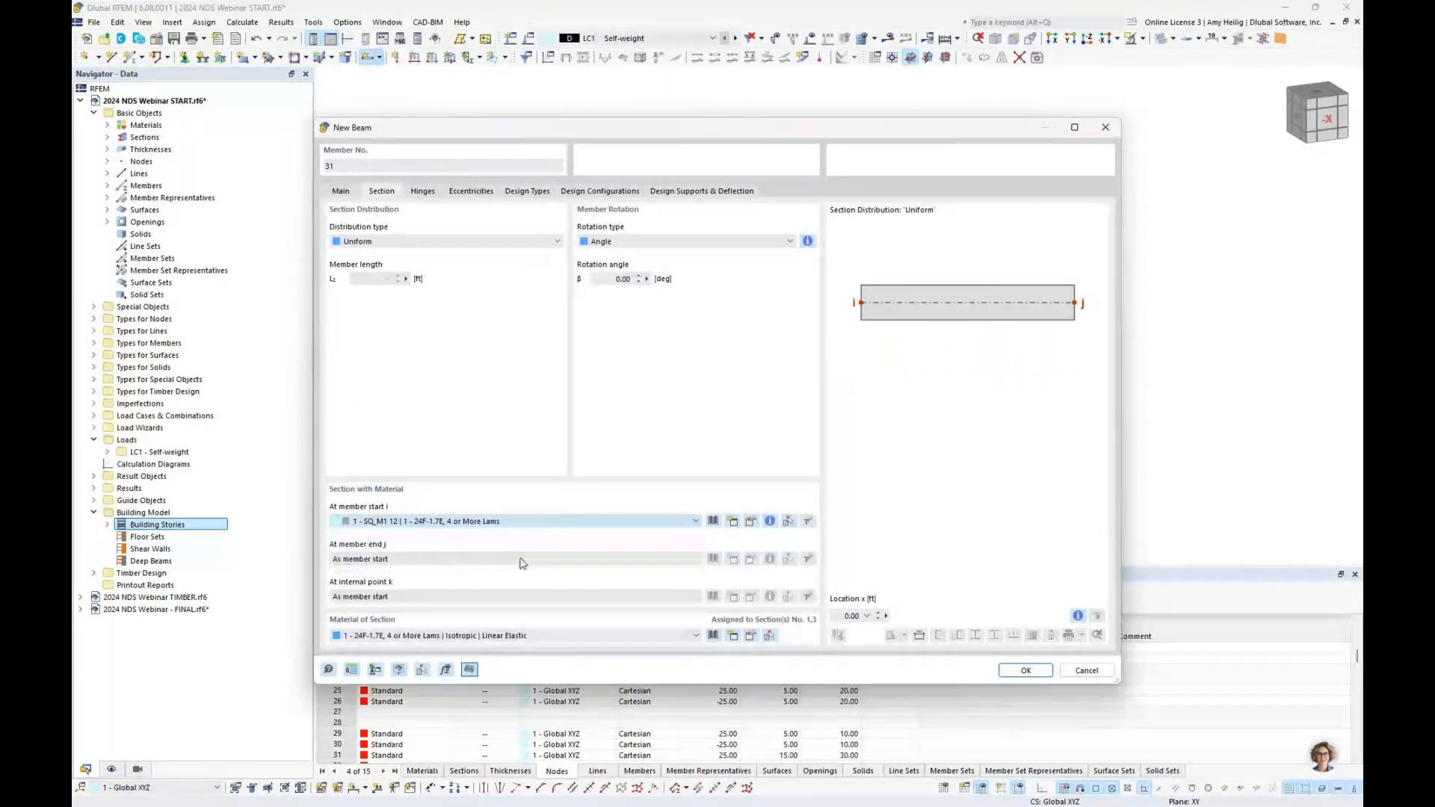
Assign member hinge 1 in Local xyz at the new beam's start i.
left_click(423, 192)
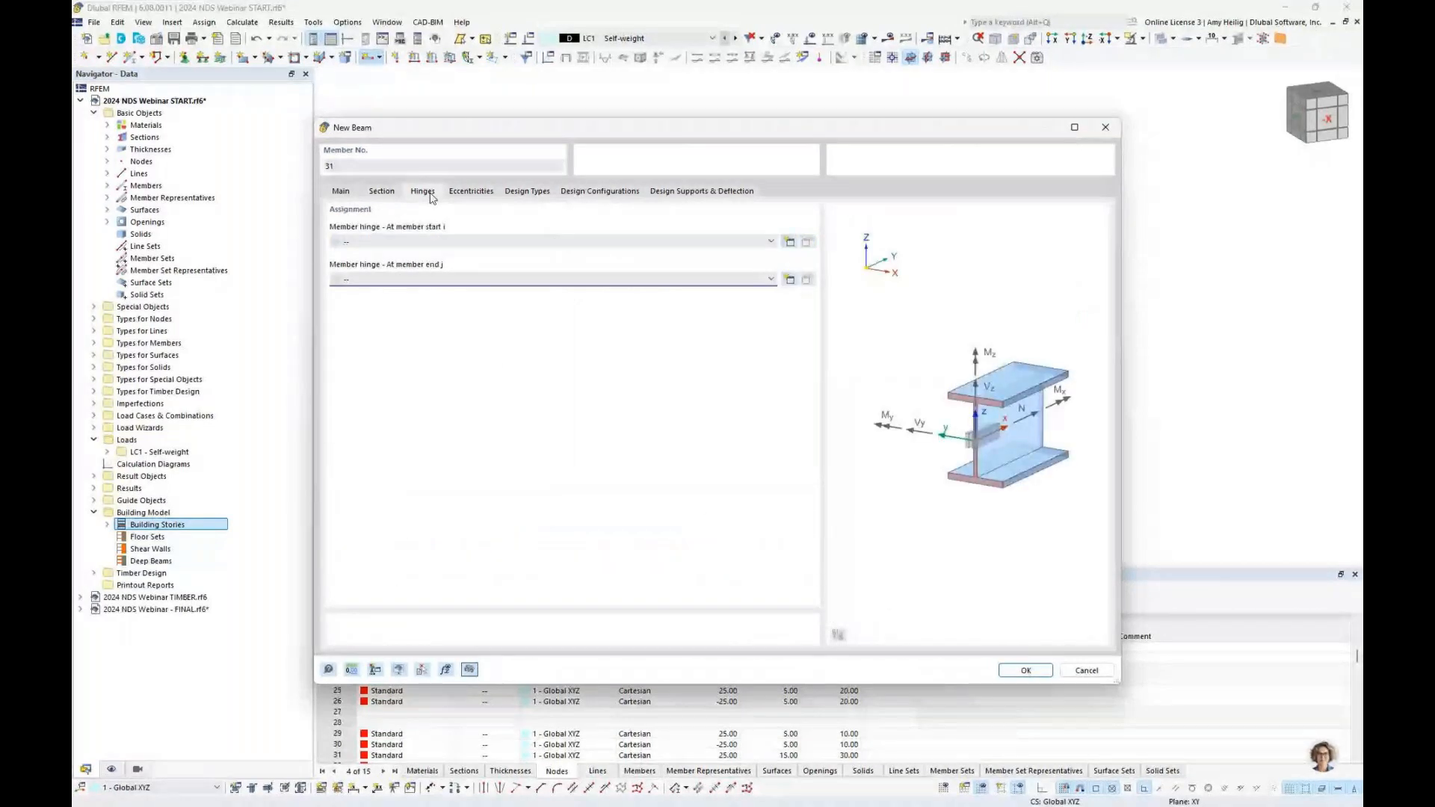
left_click(417, 242)
left_click(413, 263)
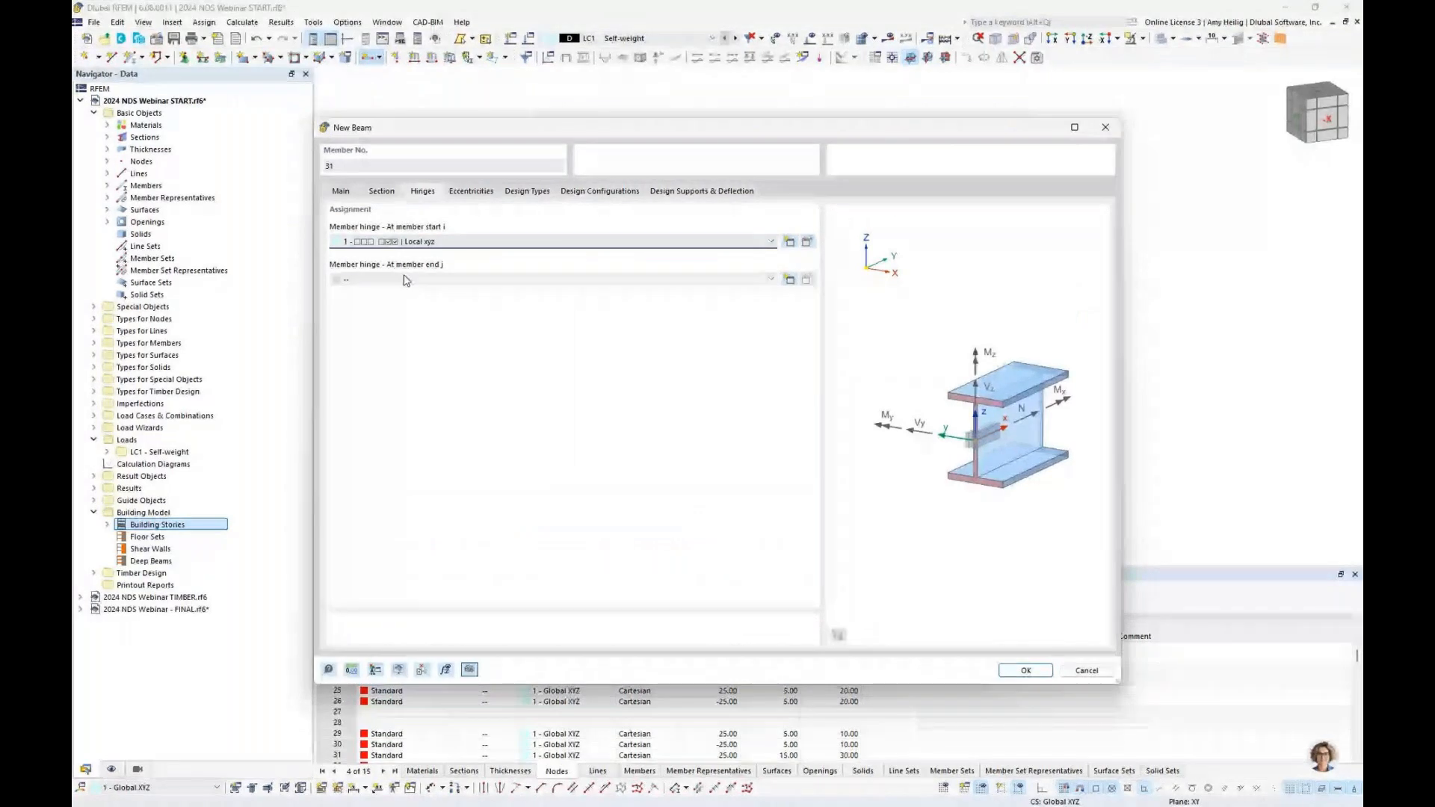
Start a new member eccentricity at the beam's start i, Relative to Section with Middle - Top section alignment.
left_click(490, 193)
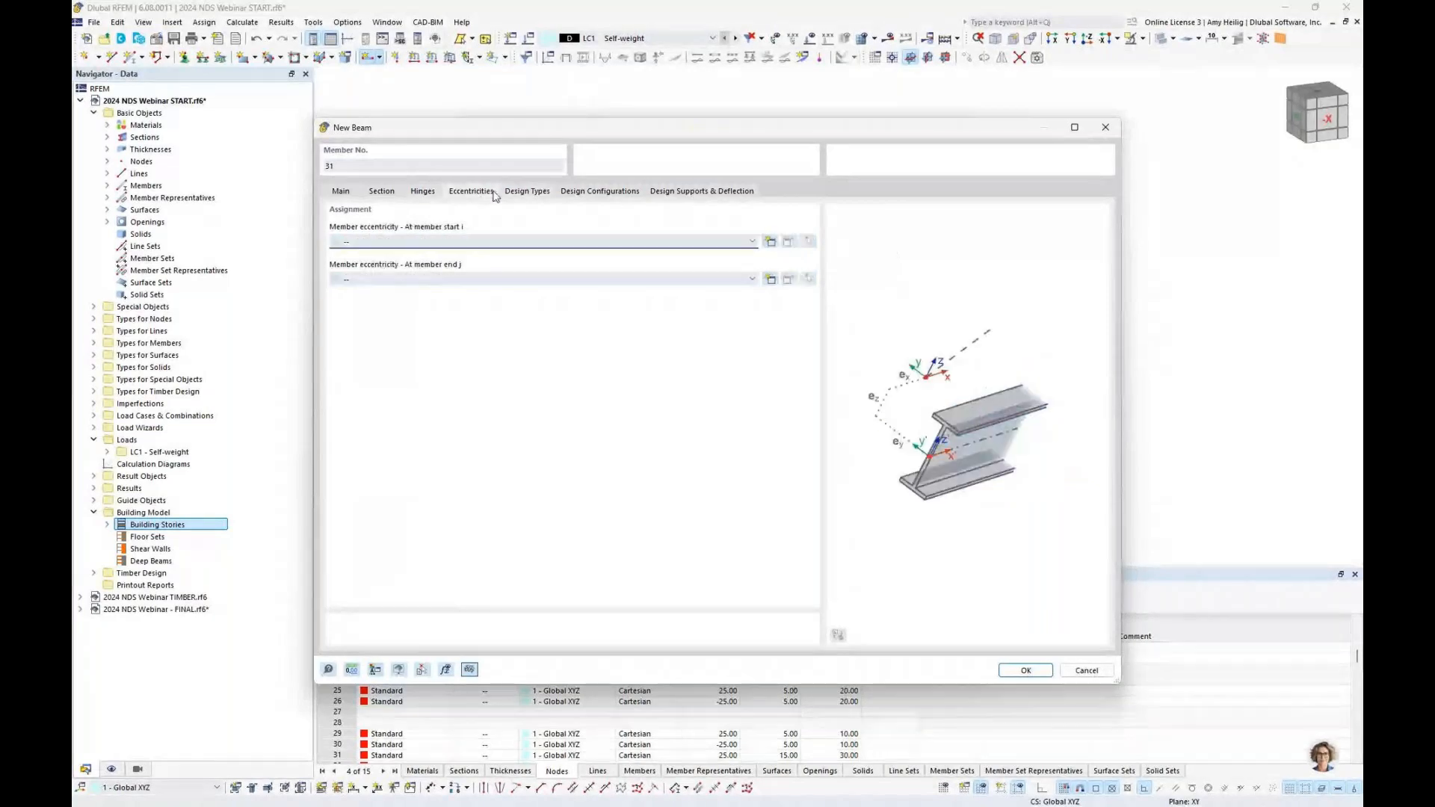
left_click_drag(531, 134, 514, 412)
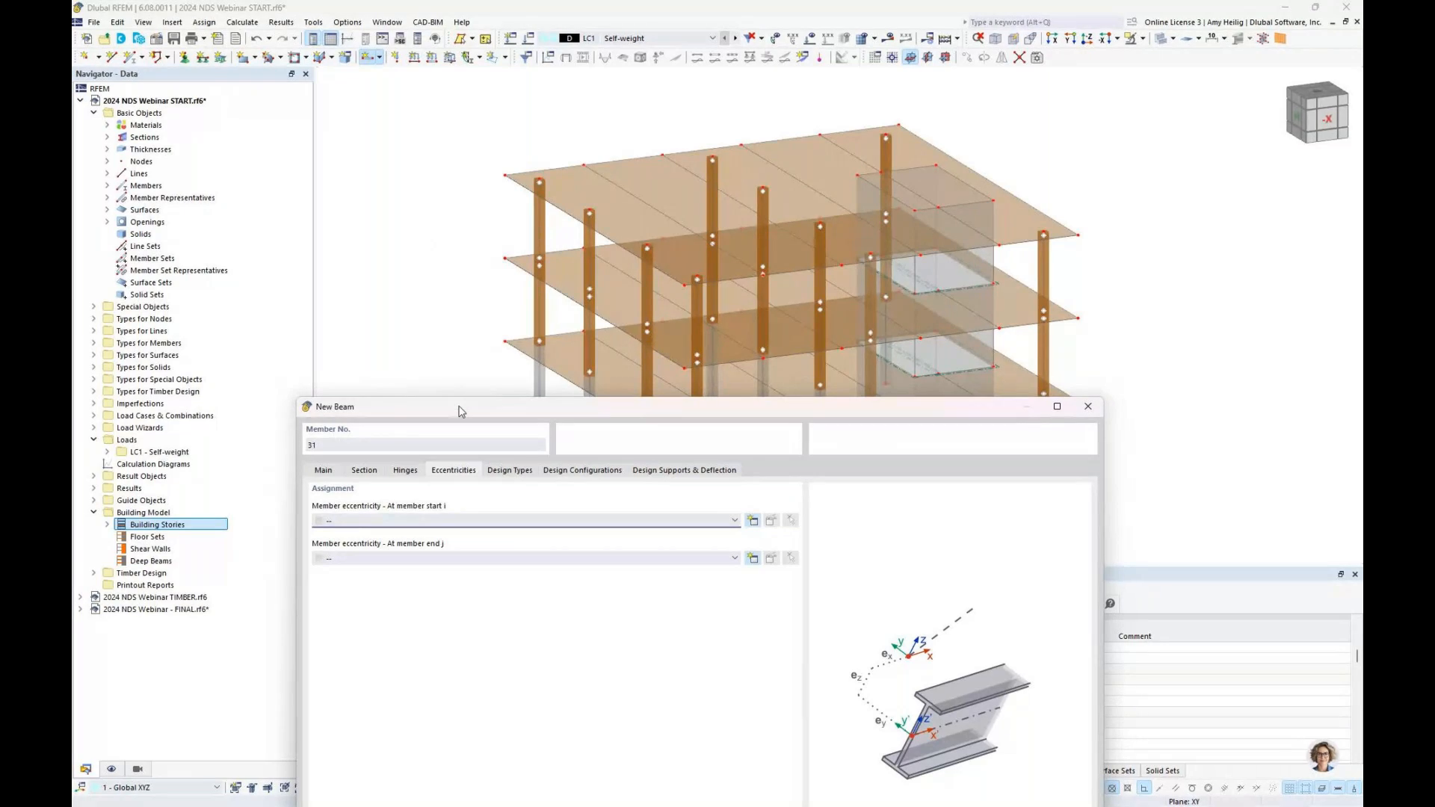
left_click_drag(455, 408, 485, 139)
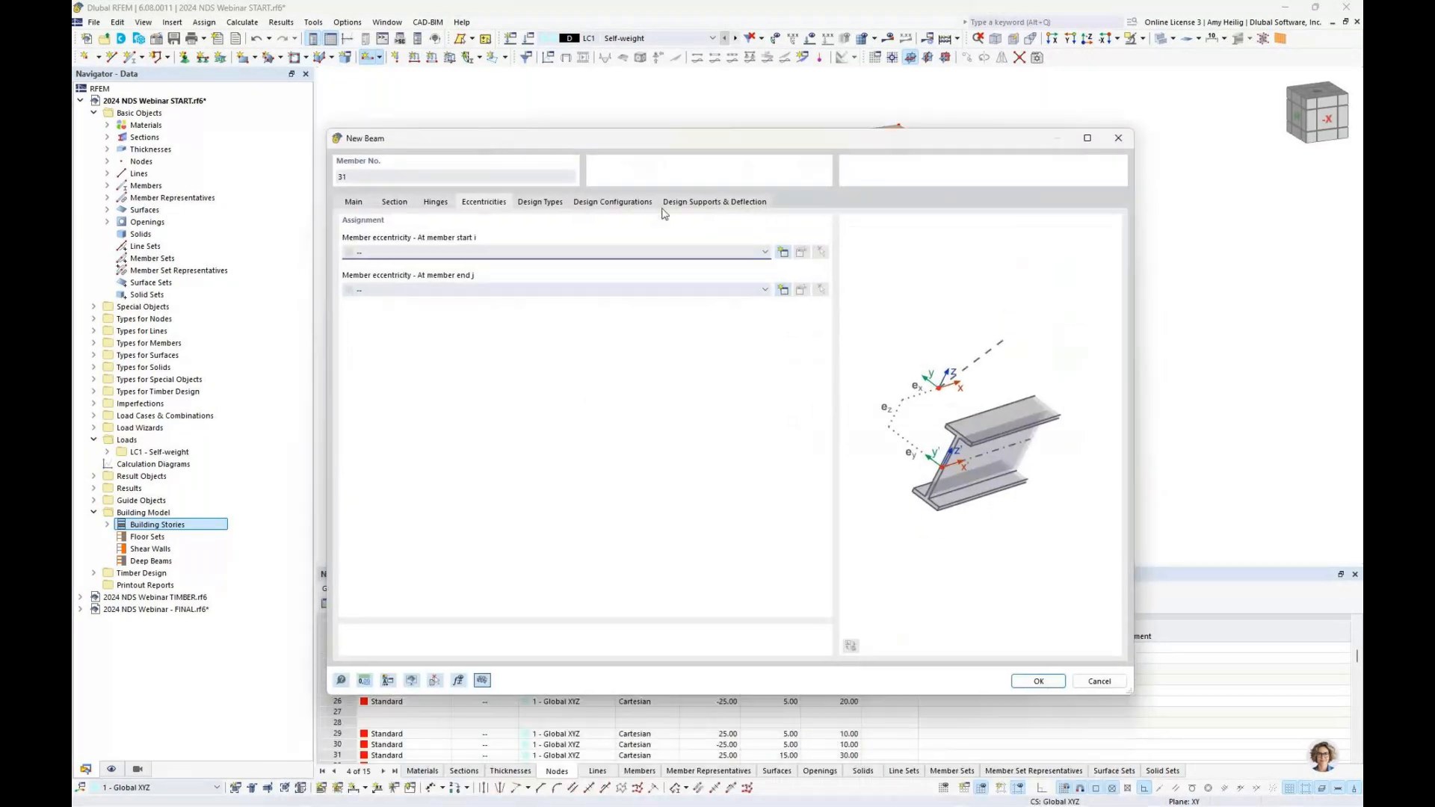
left_click(783, 252)
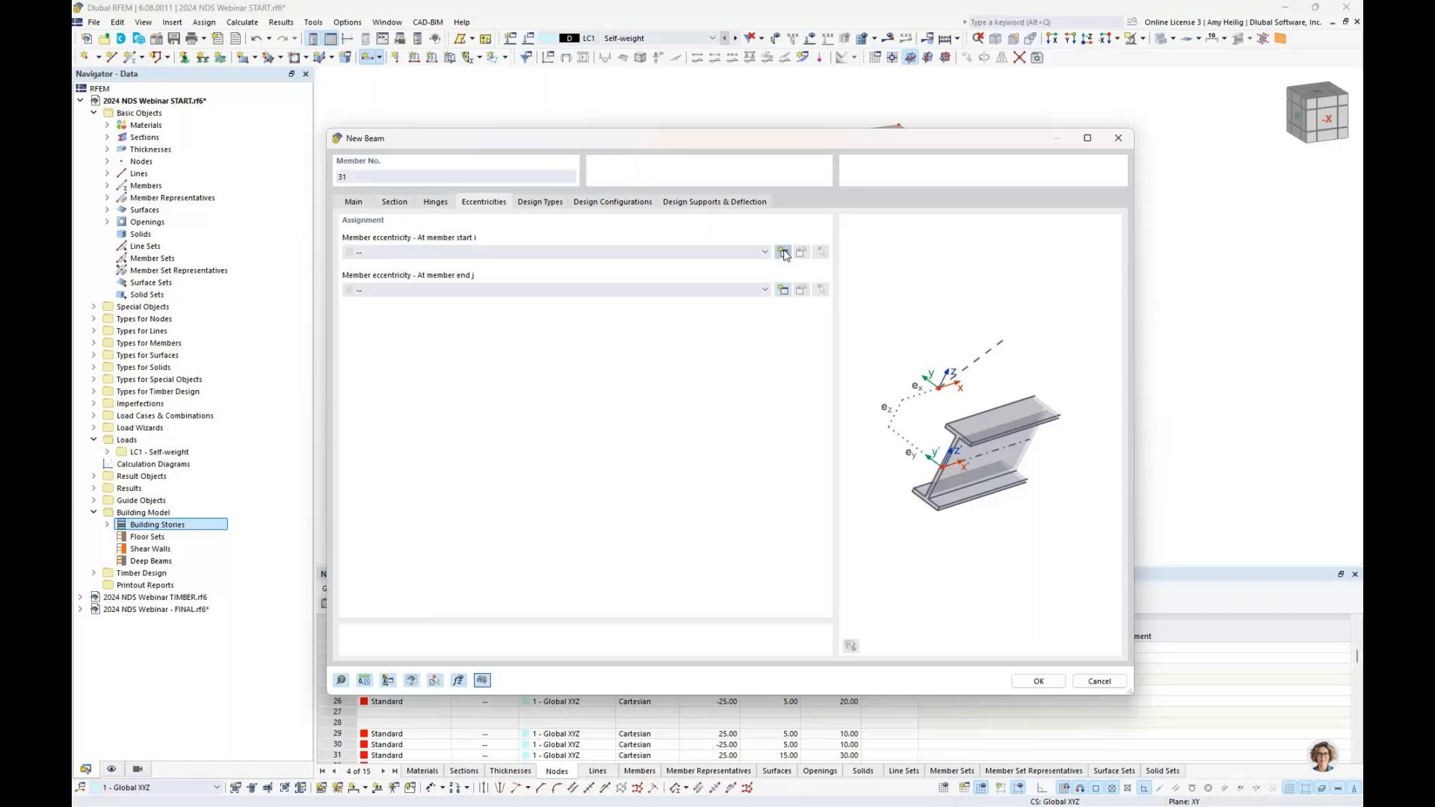
left_click(500, 328)
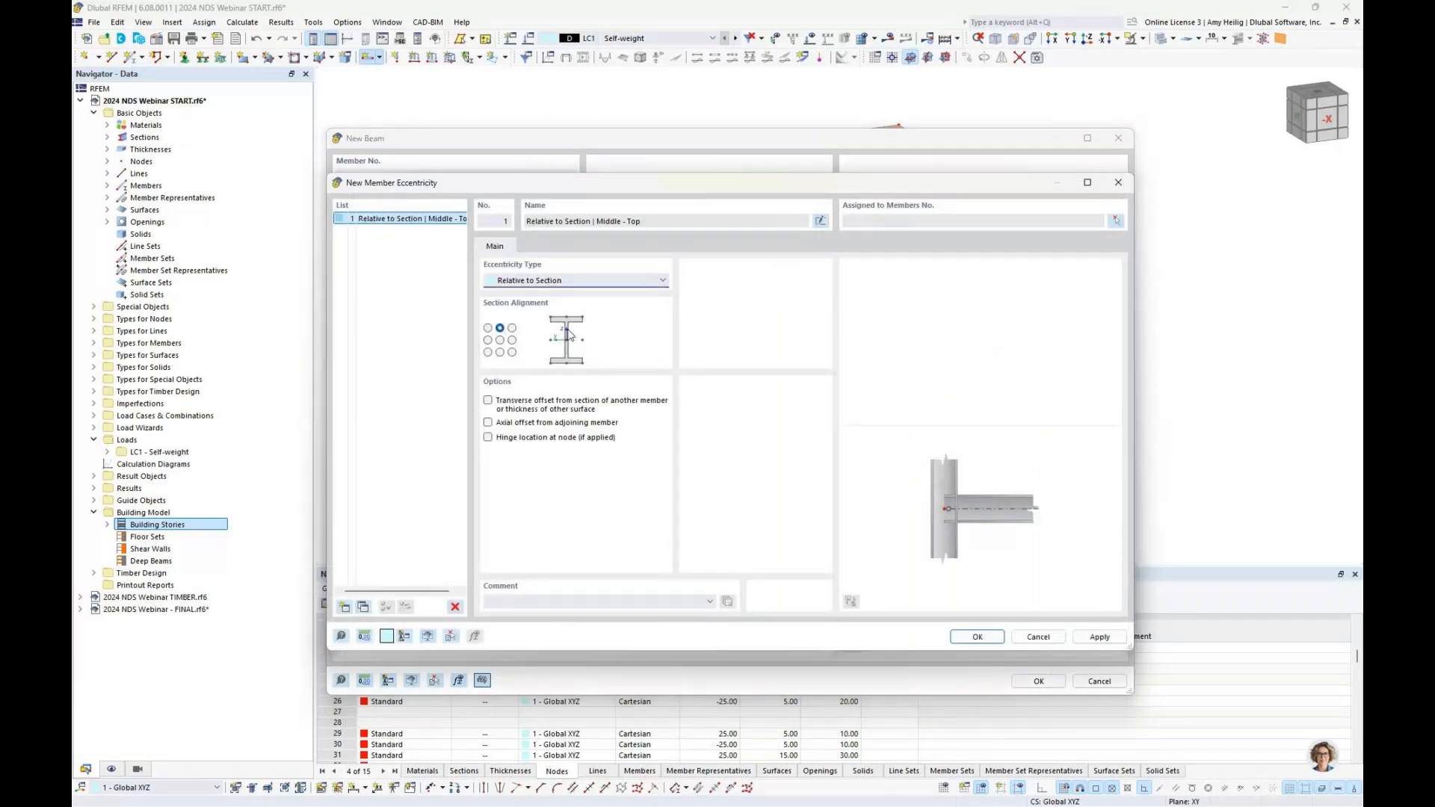
Add a transverse offset from the thickness of the roof-level Surface No. 1 with the axis offset at Bottom, and accept the eccentricity.
left_click(488, 402)
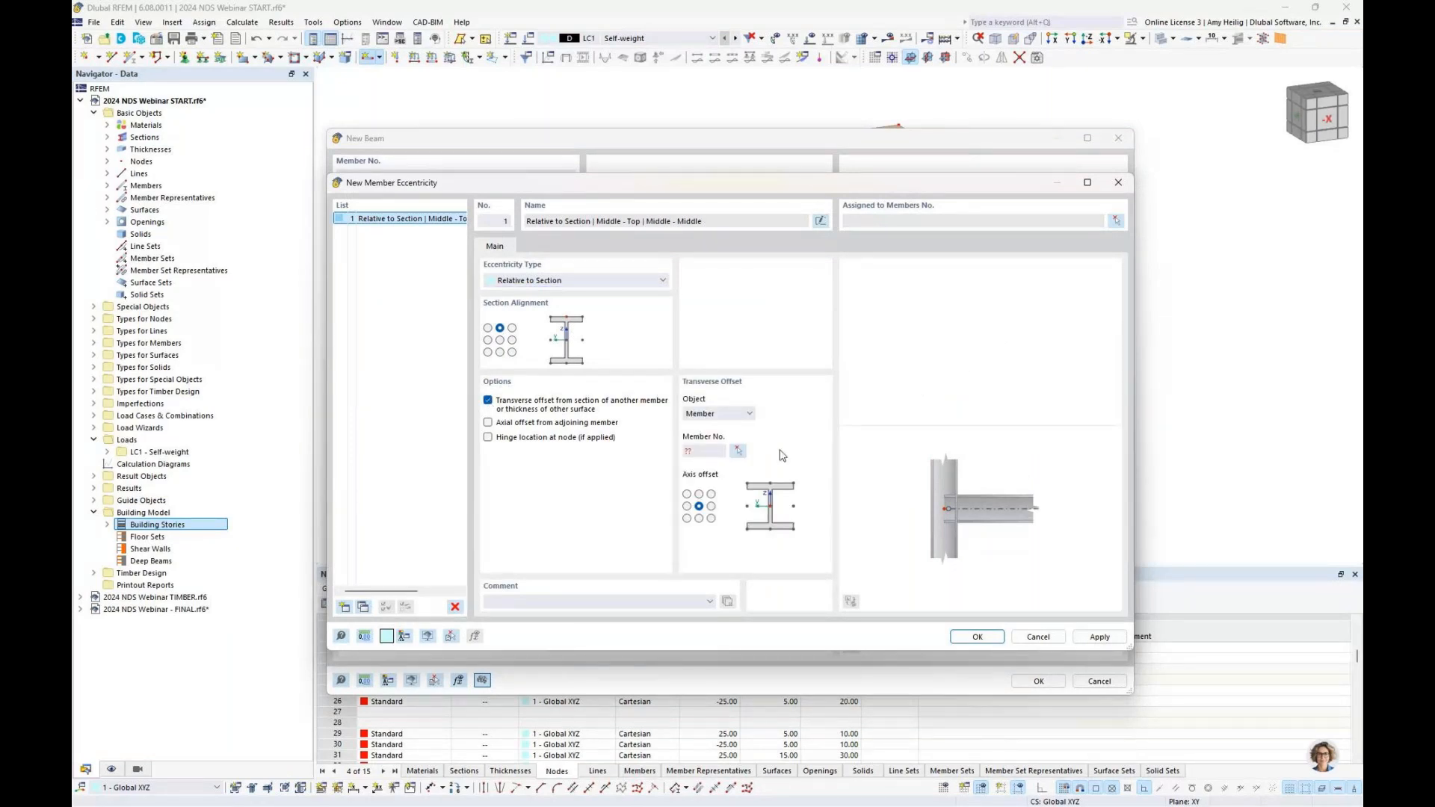
left_click(733, 421)
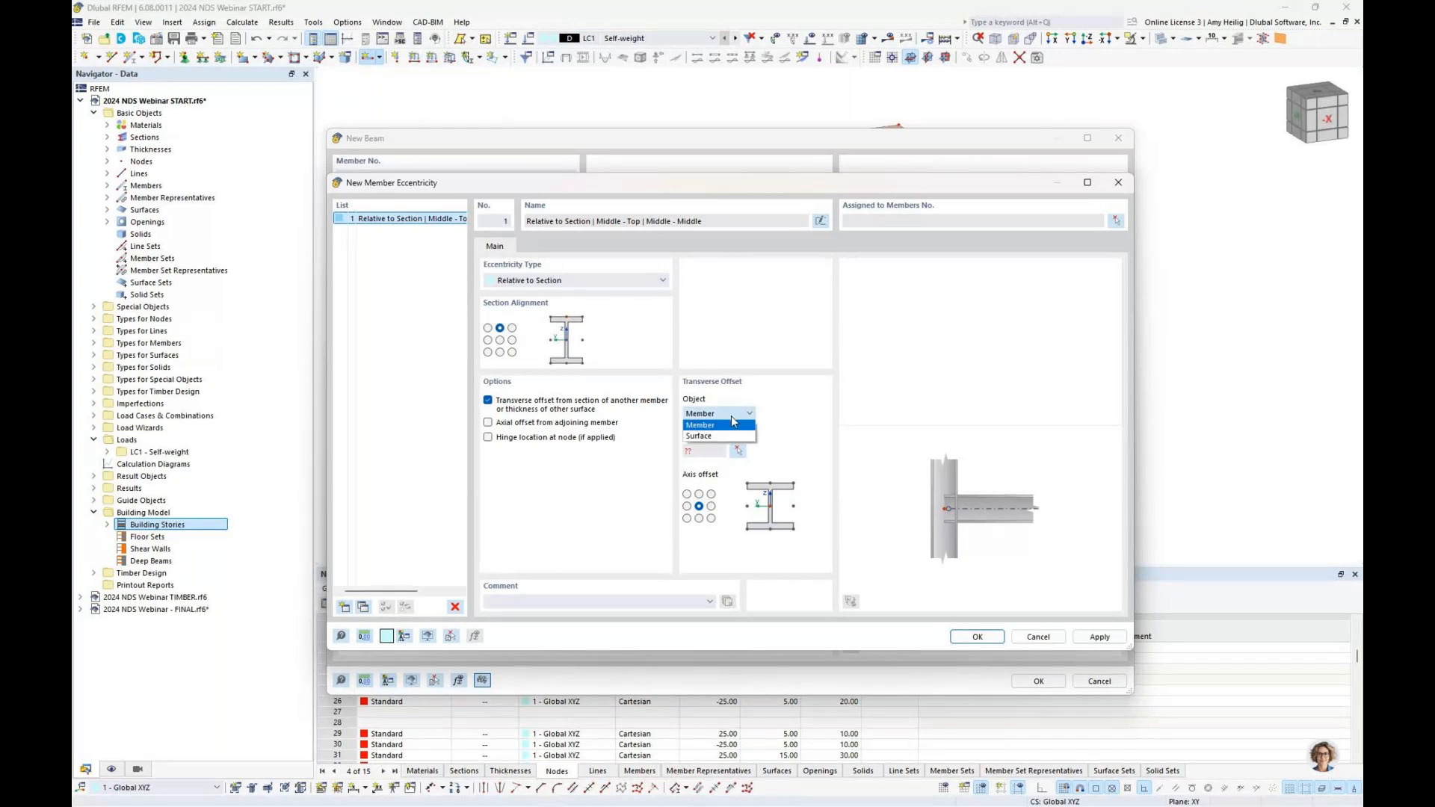
left_click(734, 436)
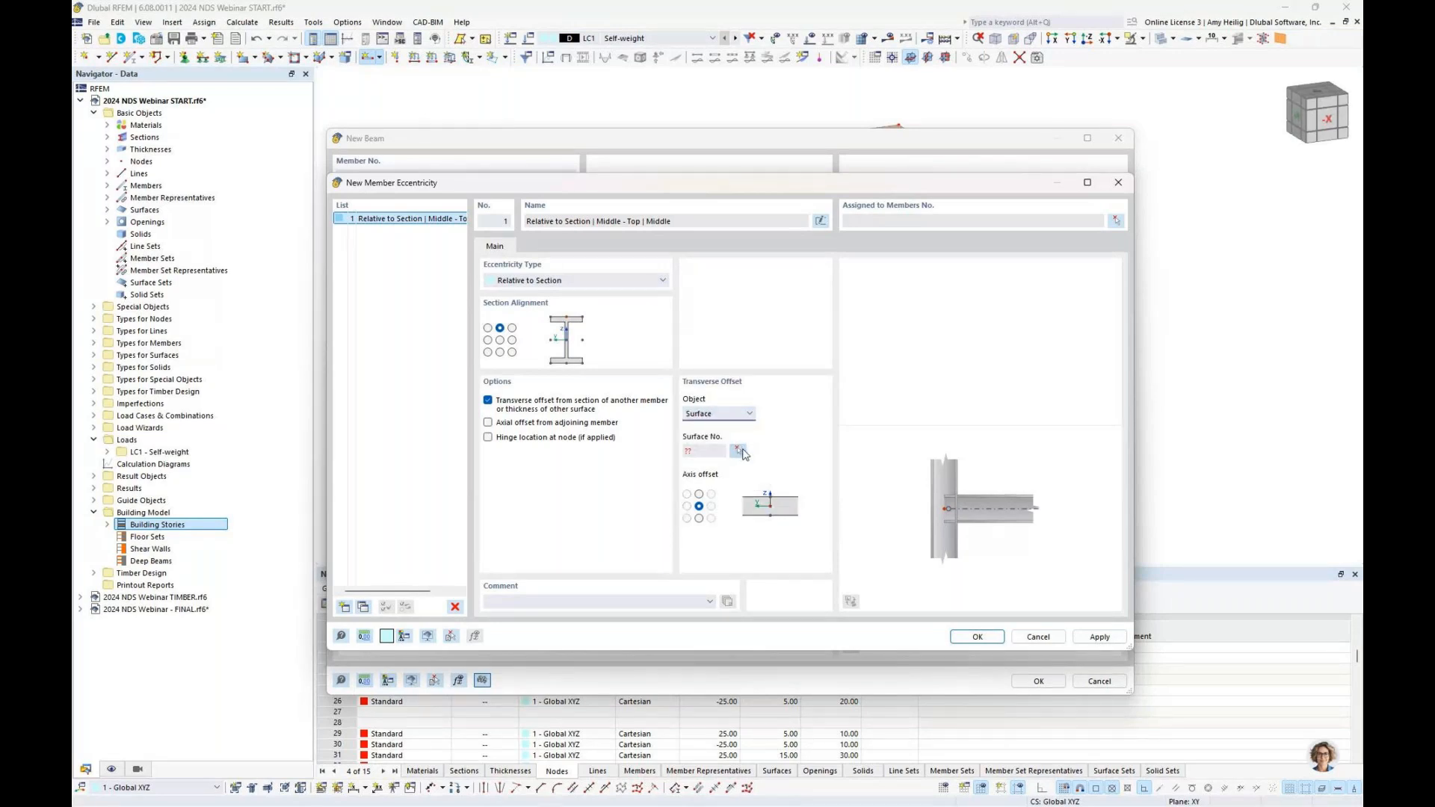
left_click(740, 451)
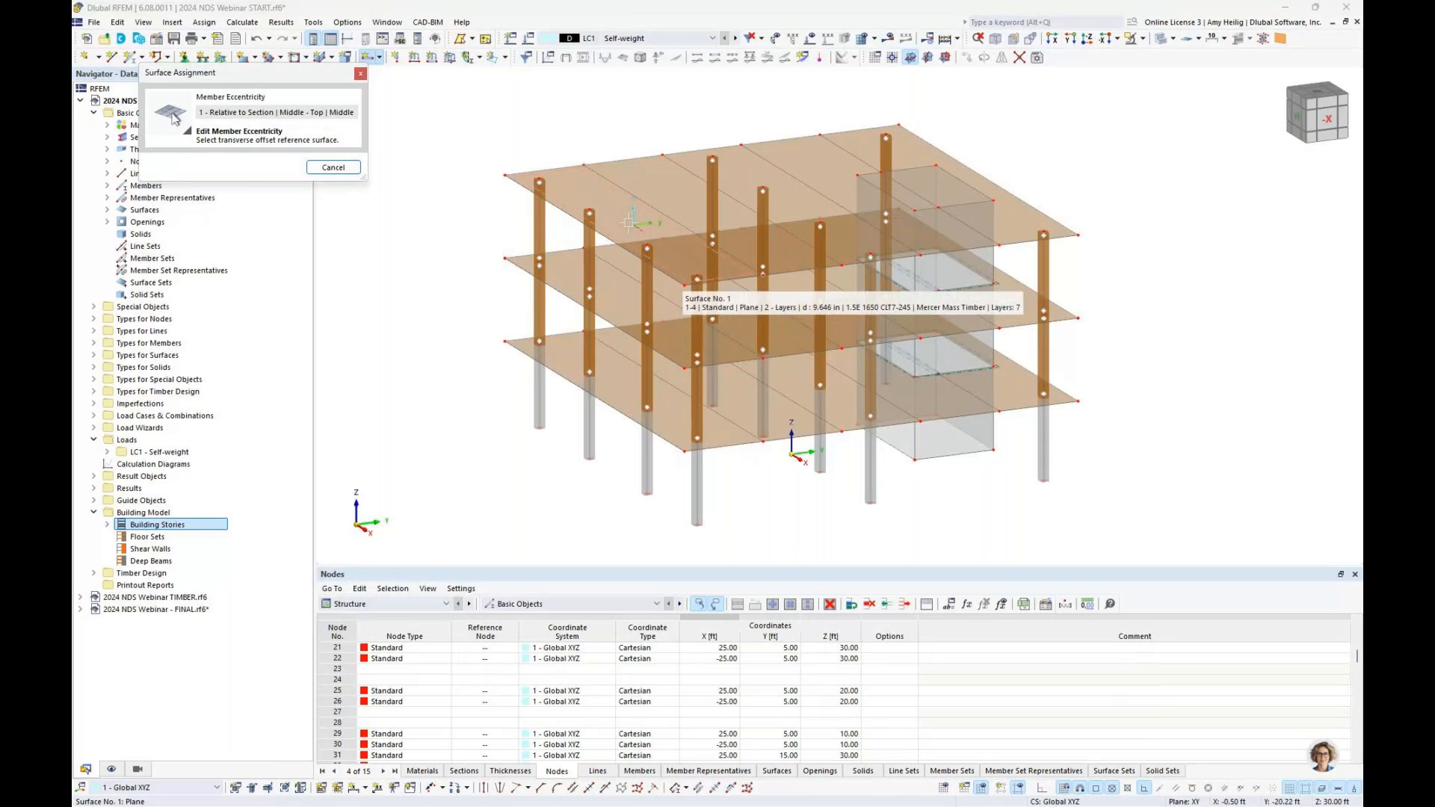
left_click(630, 223)
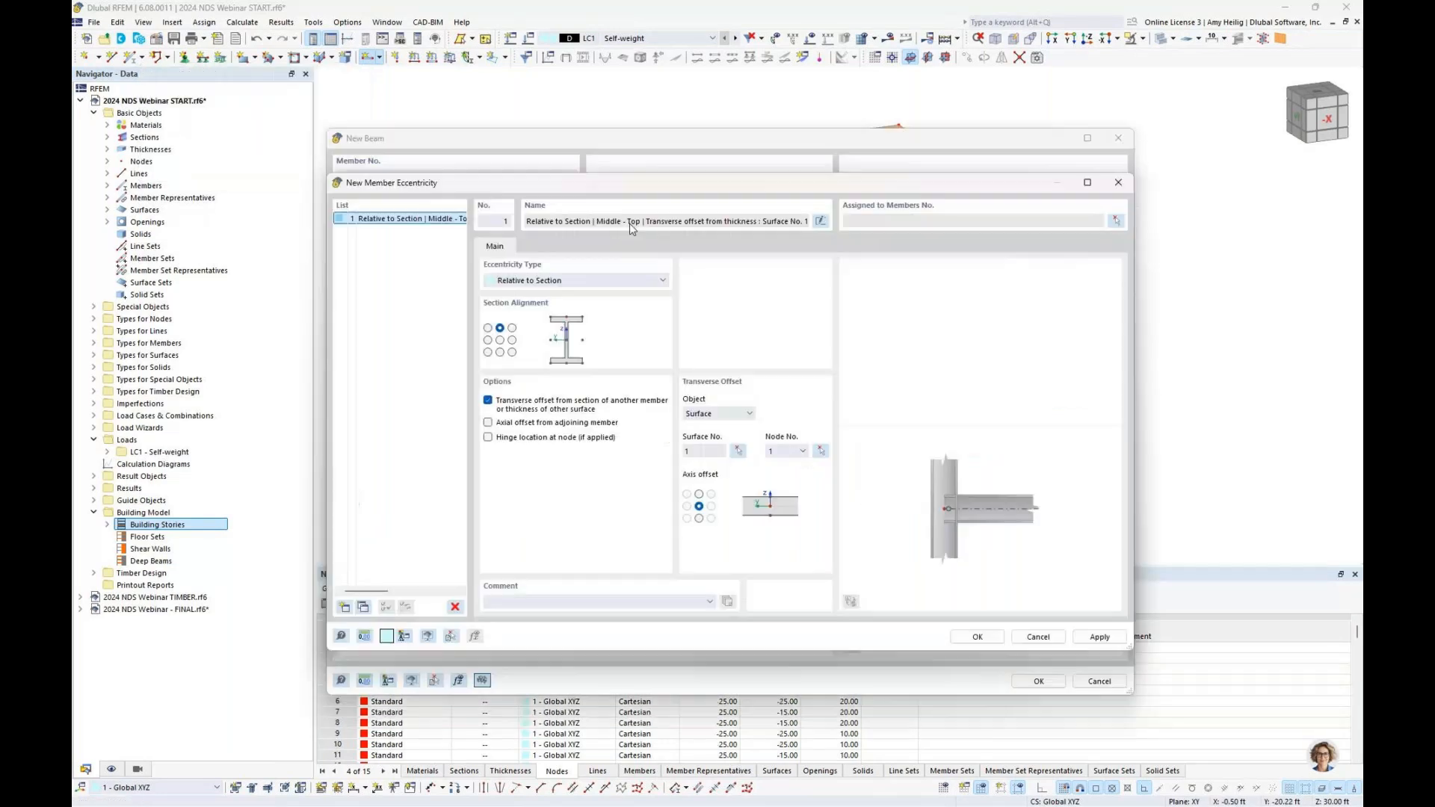
left_click(699, 519)
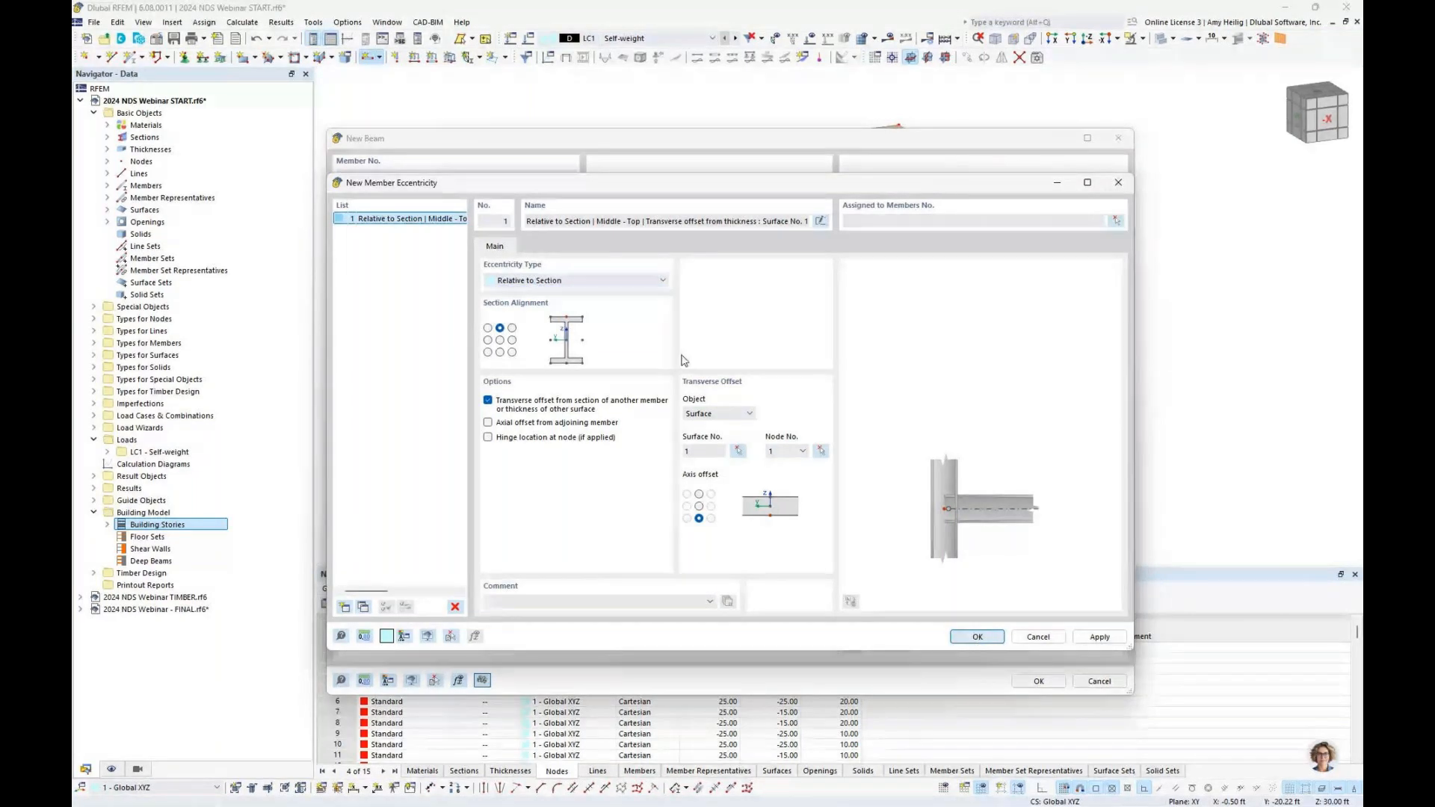
key("Return")
Assign the same eccentricity 1 to the beam's end j and accept the new beam definition.
left_click(489, 290)
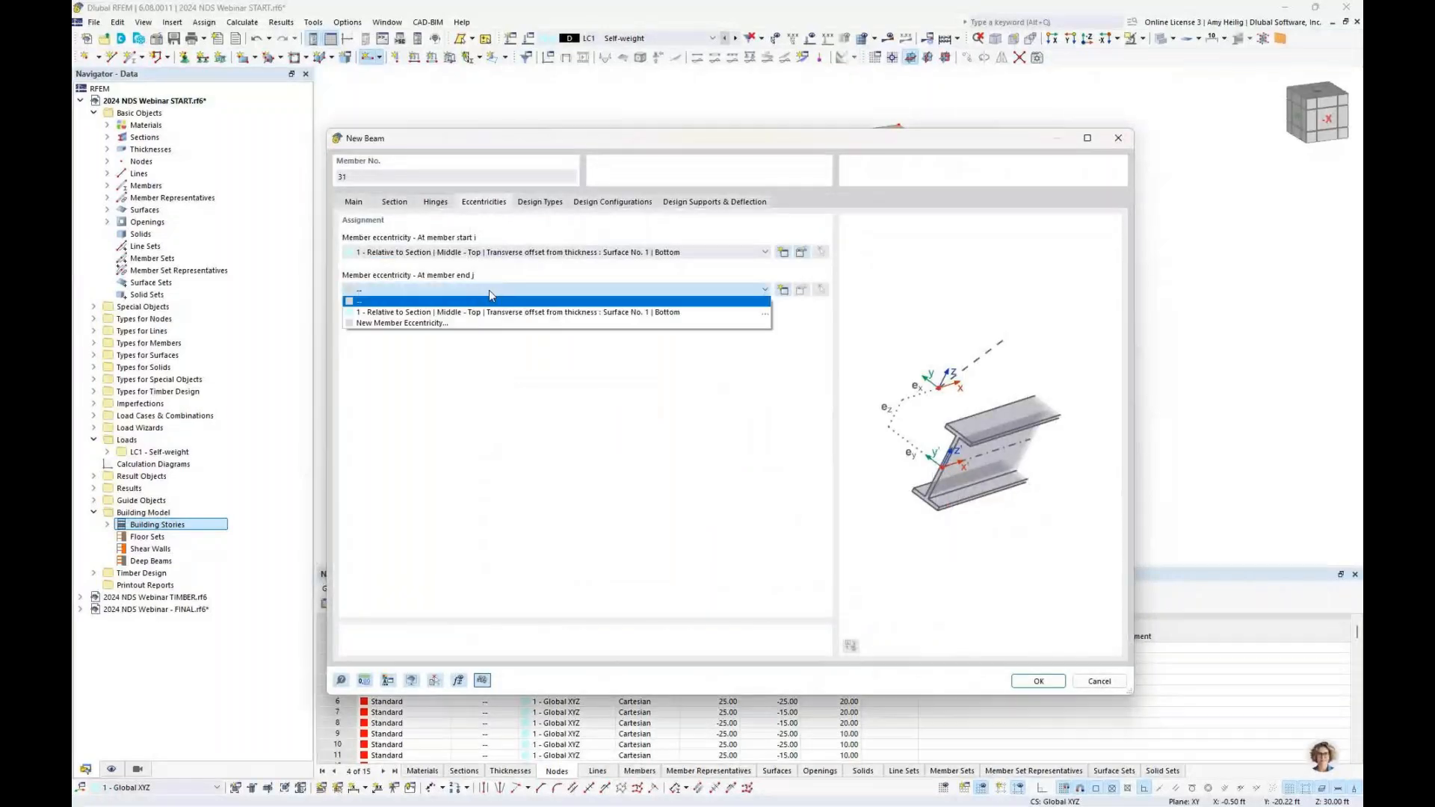
left_click(489, 312)
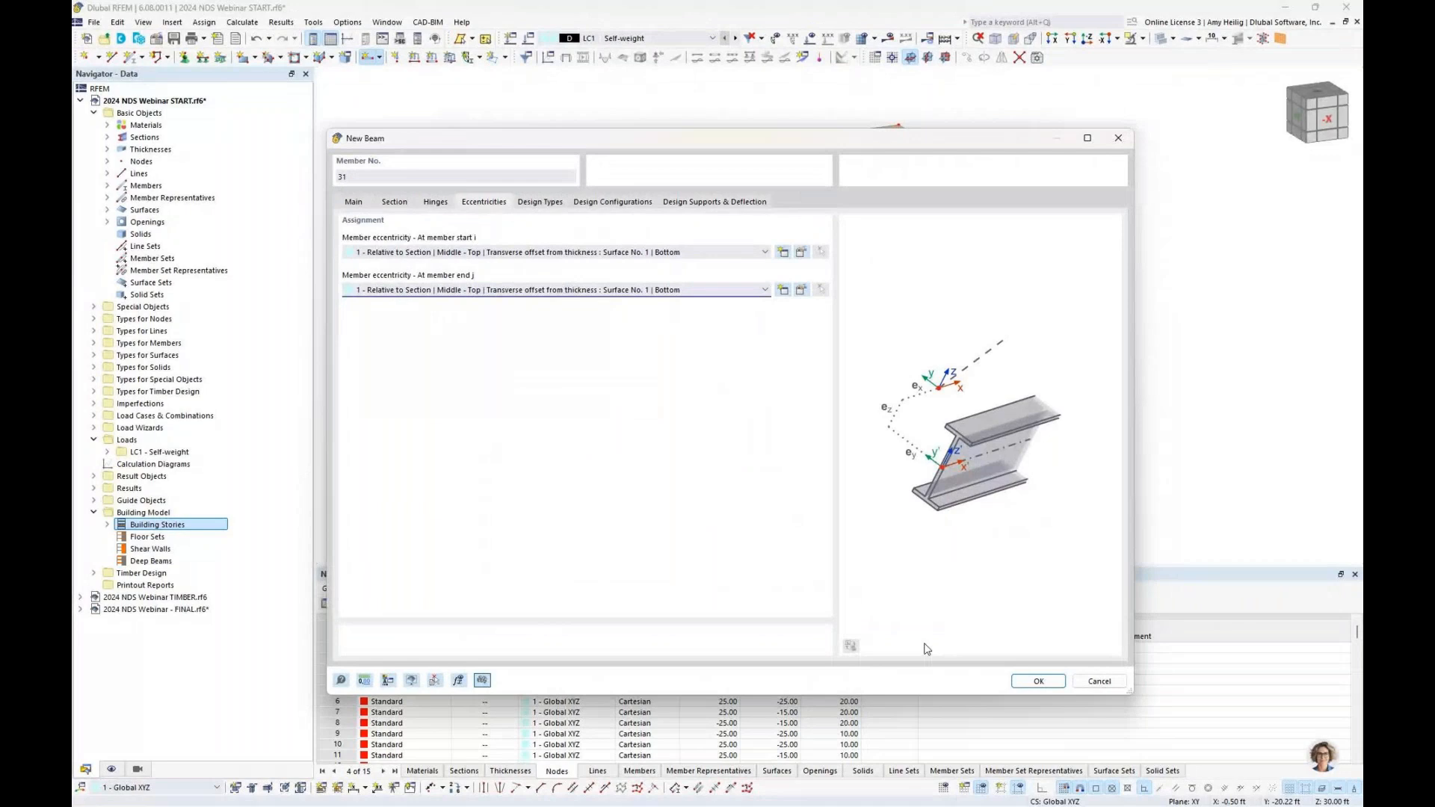
key("Return")
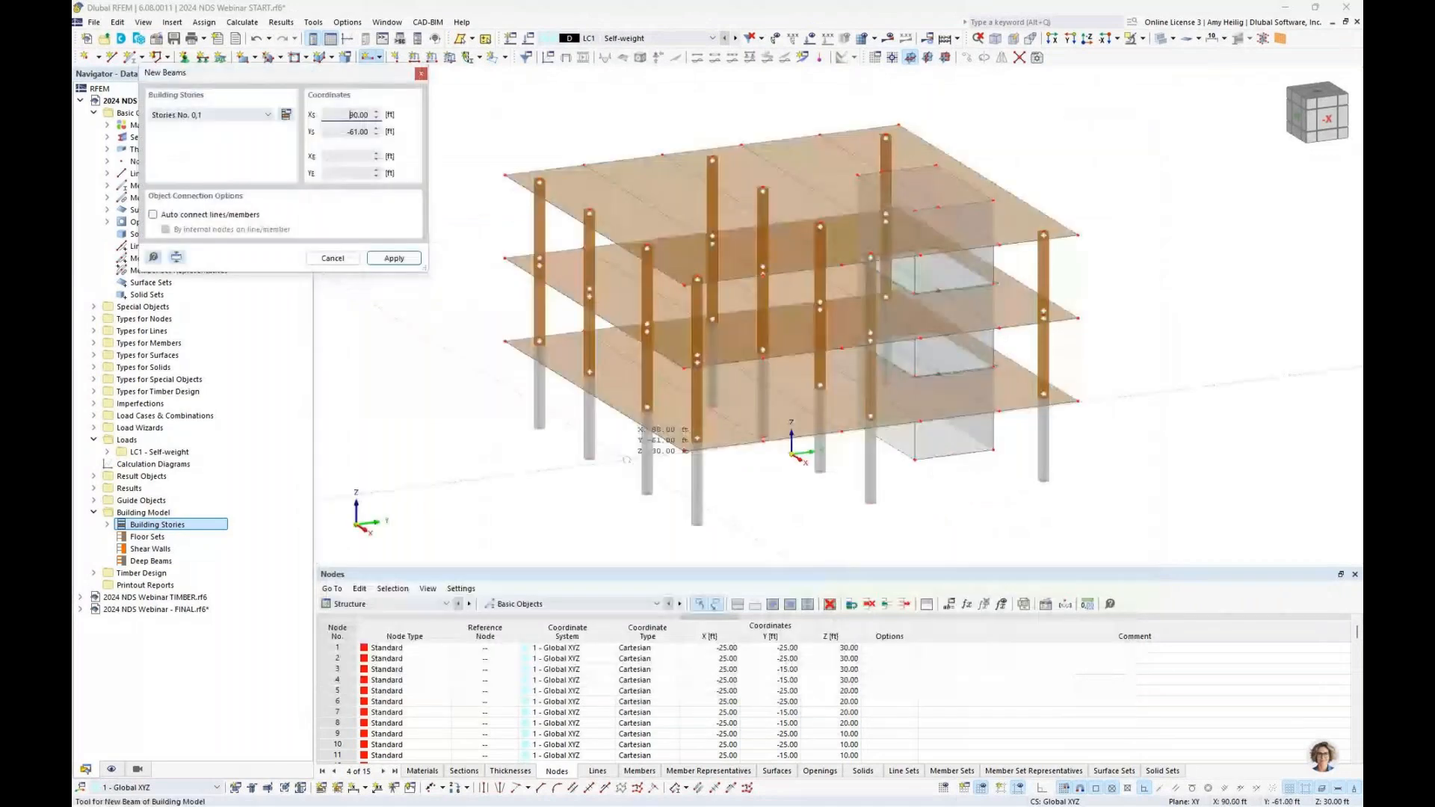
For Stories 0-2 with lines/members auto-connected, place beams along X = -22 ft from Y = -22 to 0 and from 0 to 22 ft.
left_click(265, 119)
left_click(248, 127)
left_click(348, 212)
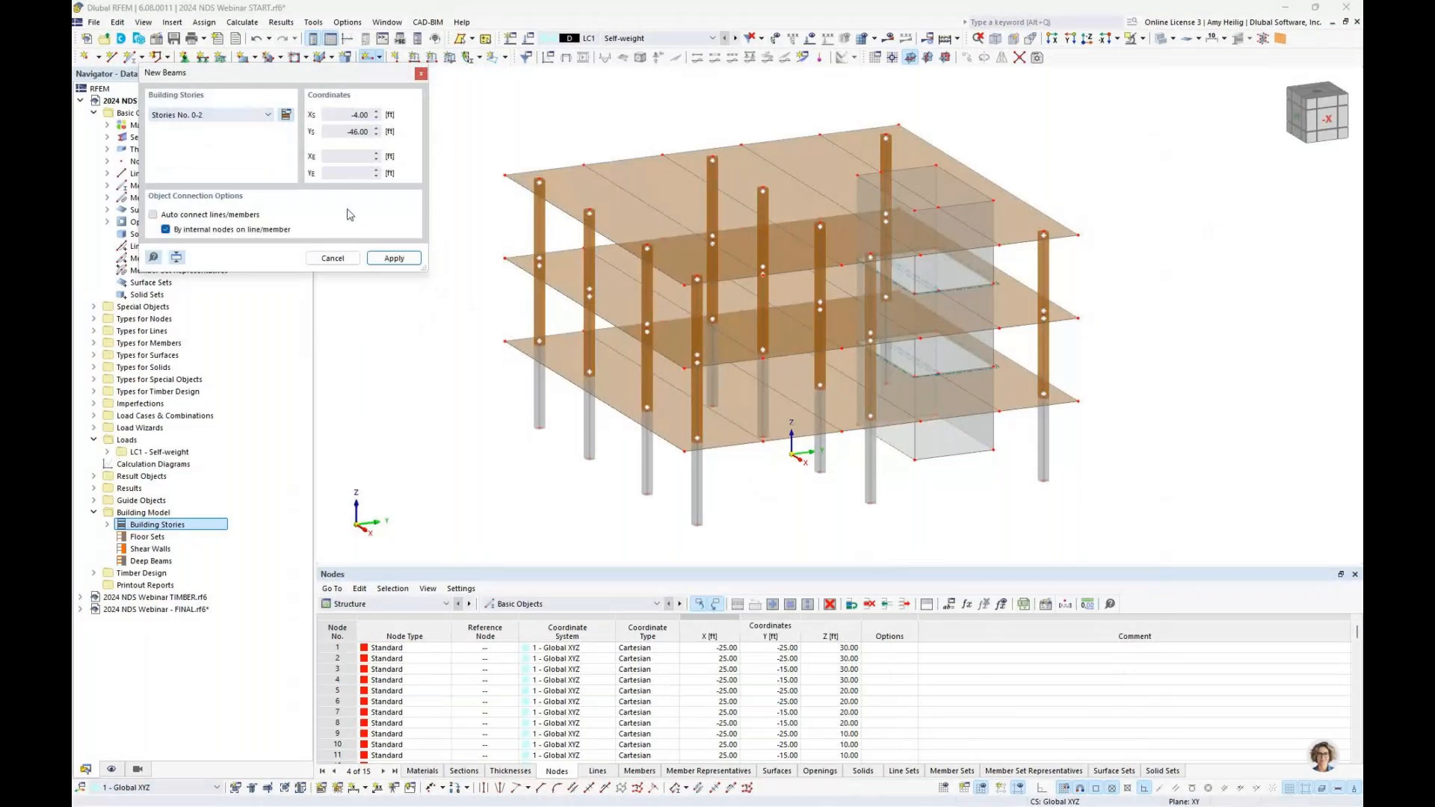
scroll(578, 189, "up", 3)
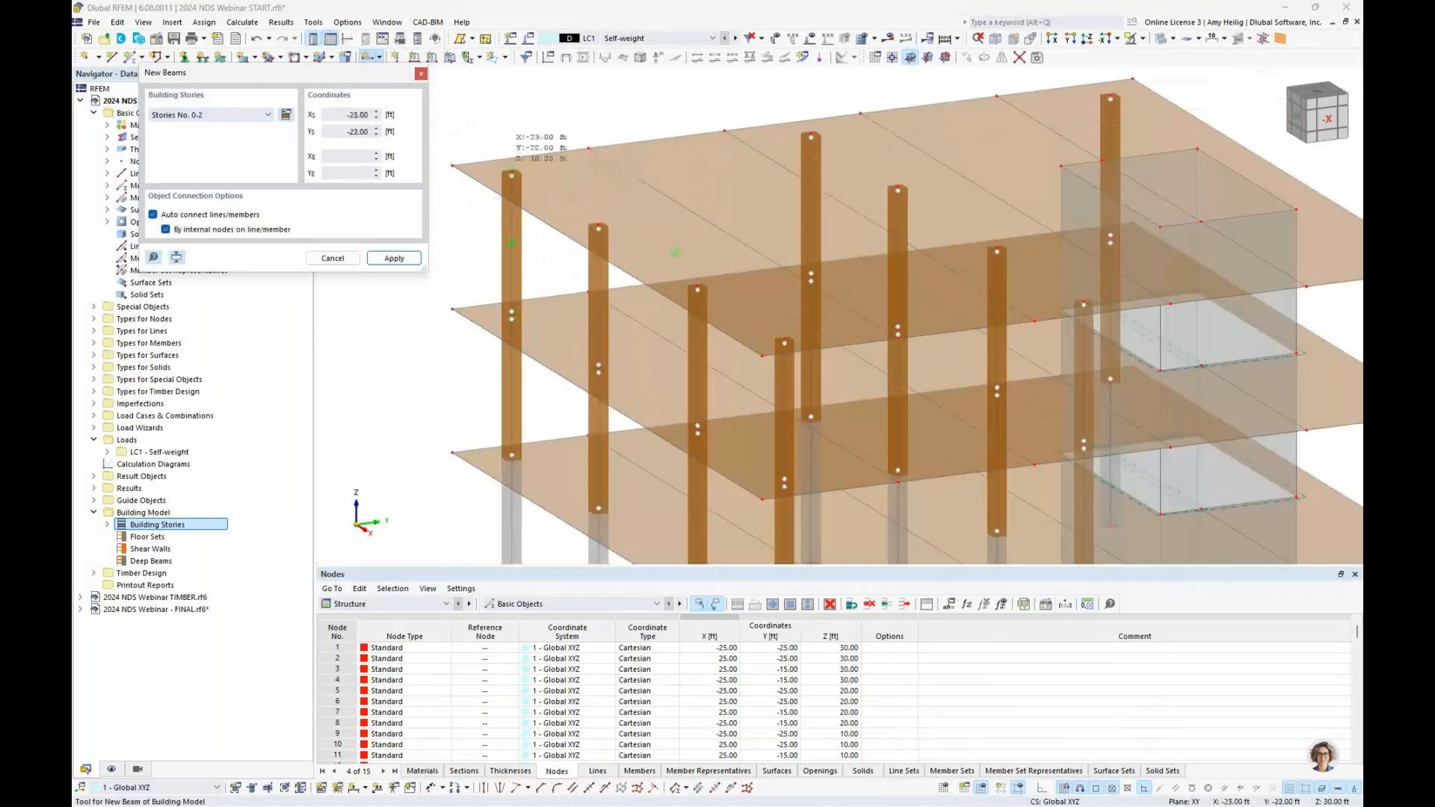
left_click(512, 174)
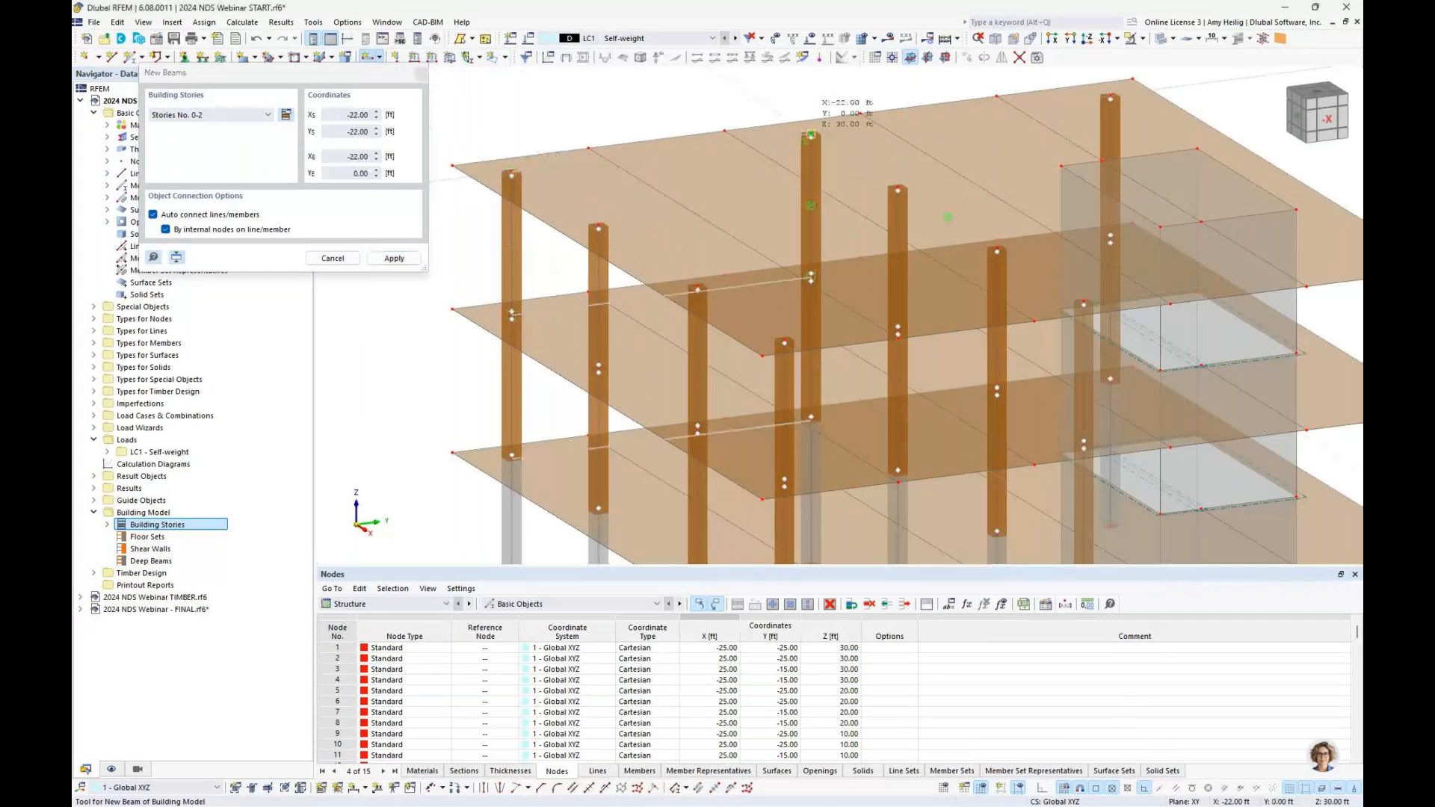
left_click(810, 137)
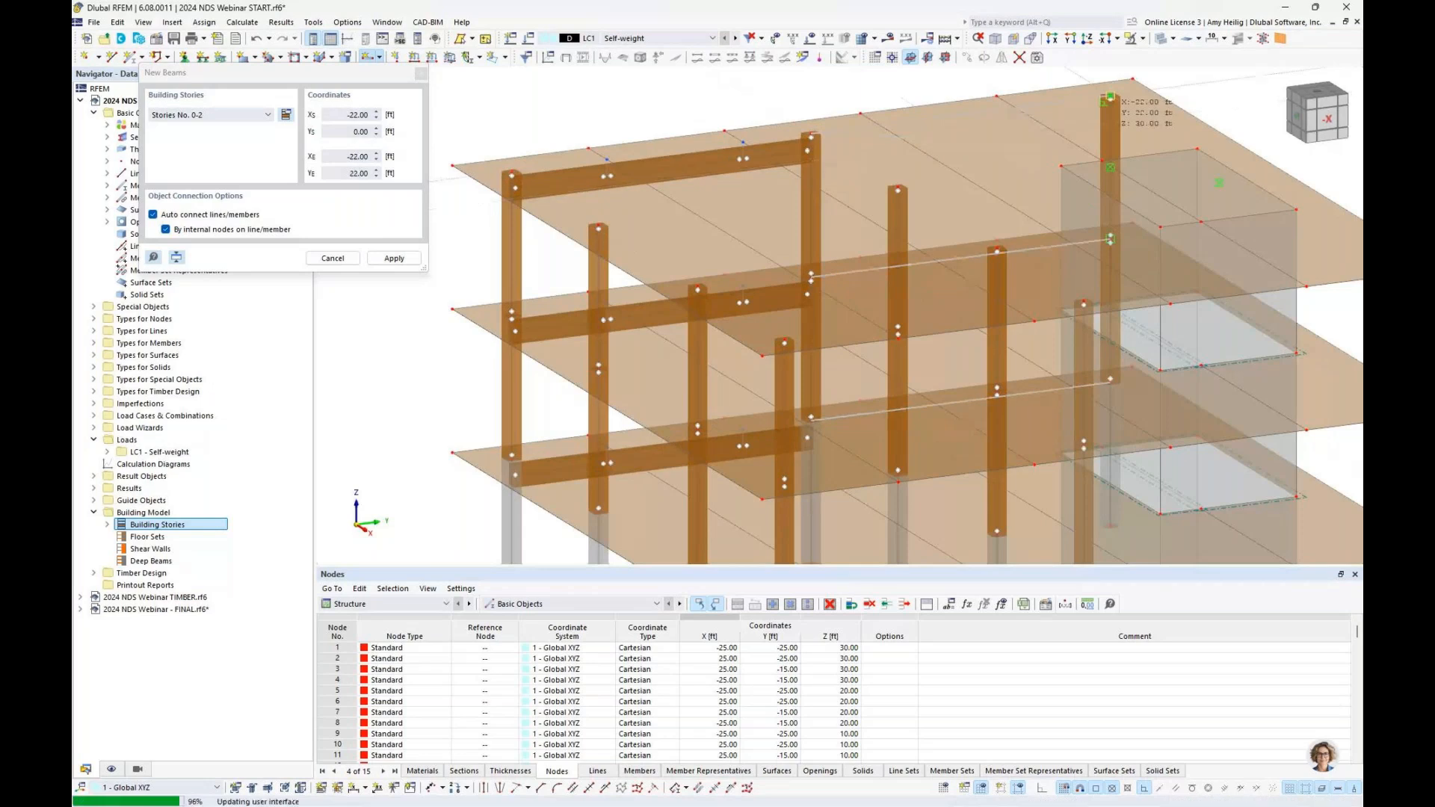
left_click(1110, 97)
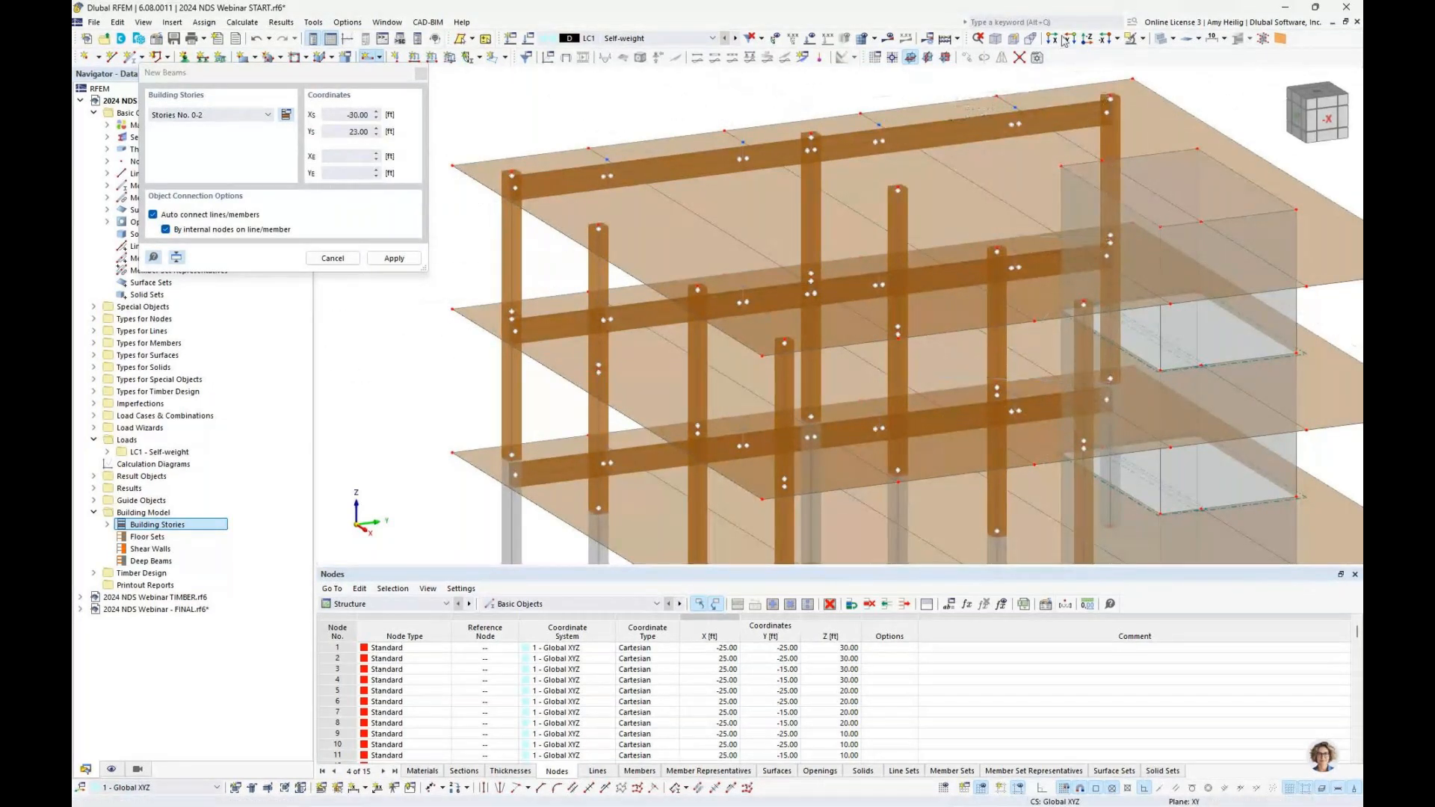
Place beams from Y = -22 to 0 ft along X = -8 and X = 8 ft, and from Y = -22 to 22 ft along X = 22 ft.
left_click(1088, 38)
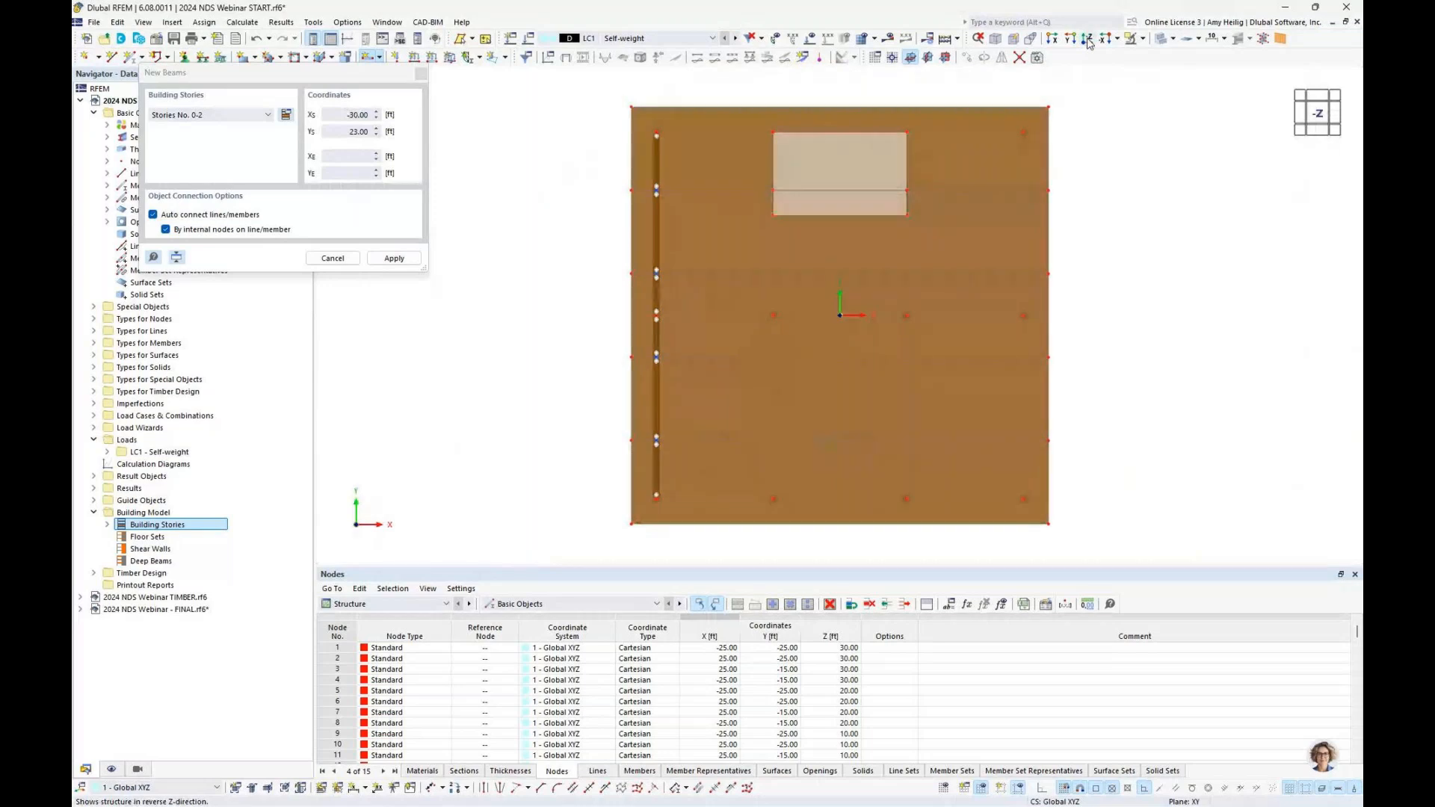
left_click(1161, 39)
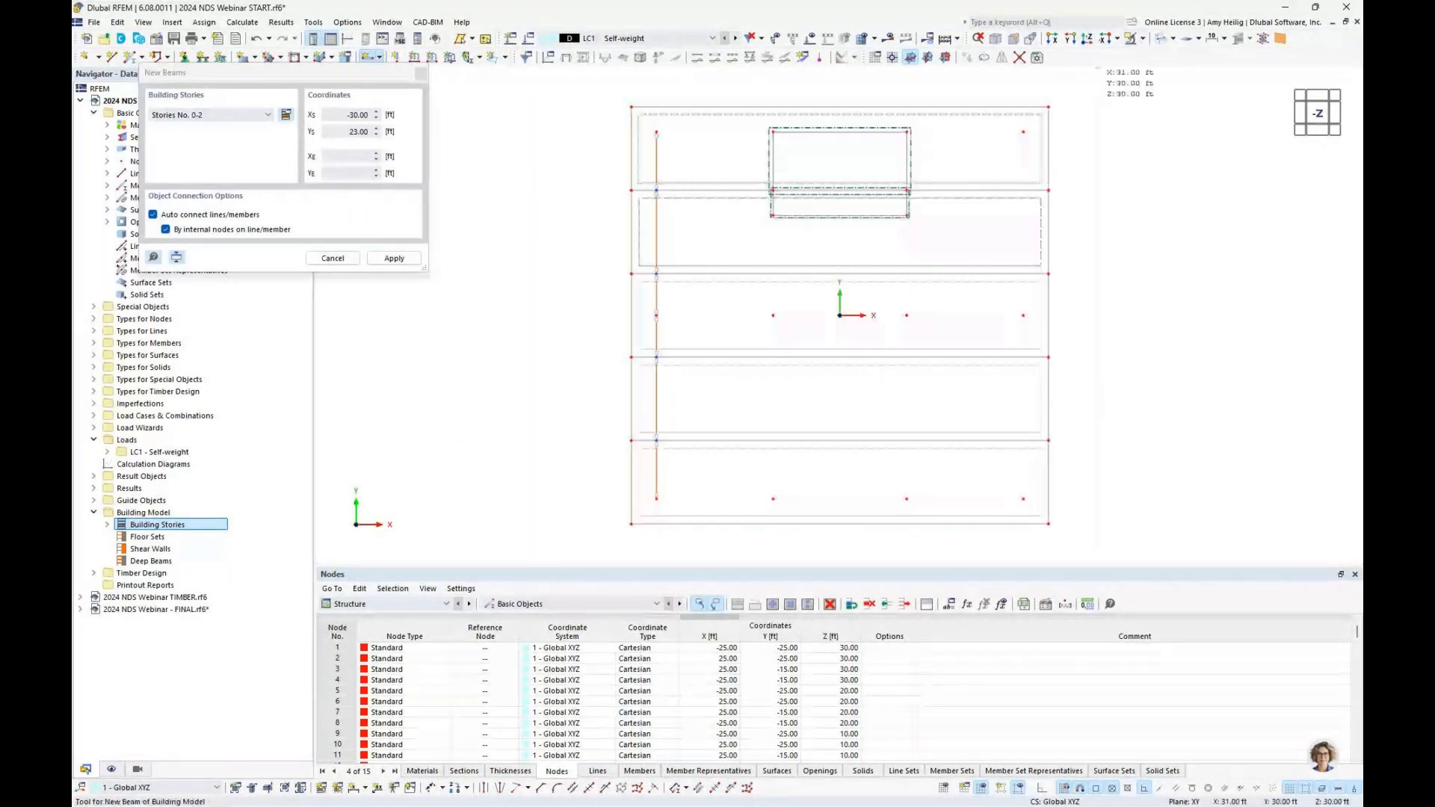
left_click(773, 498)
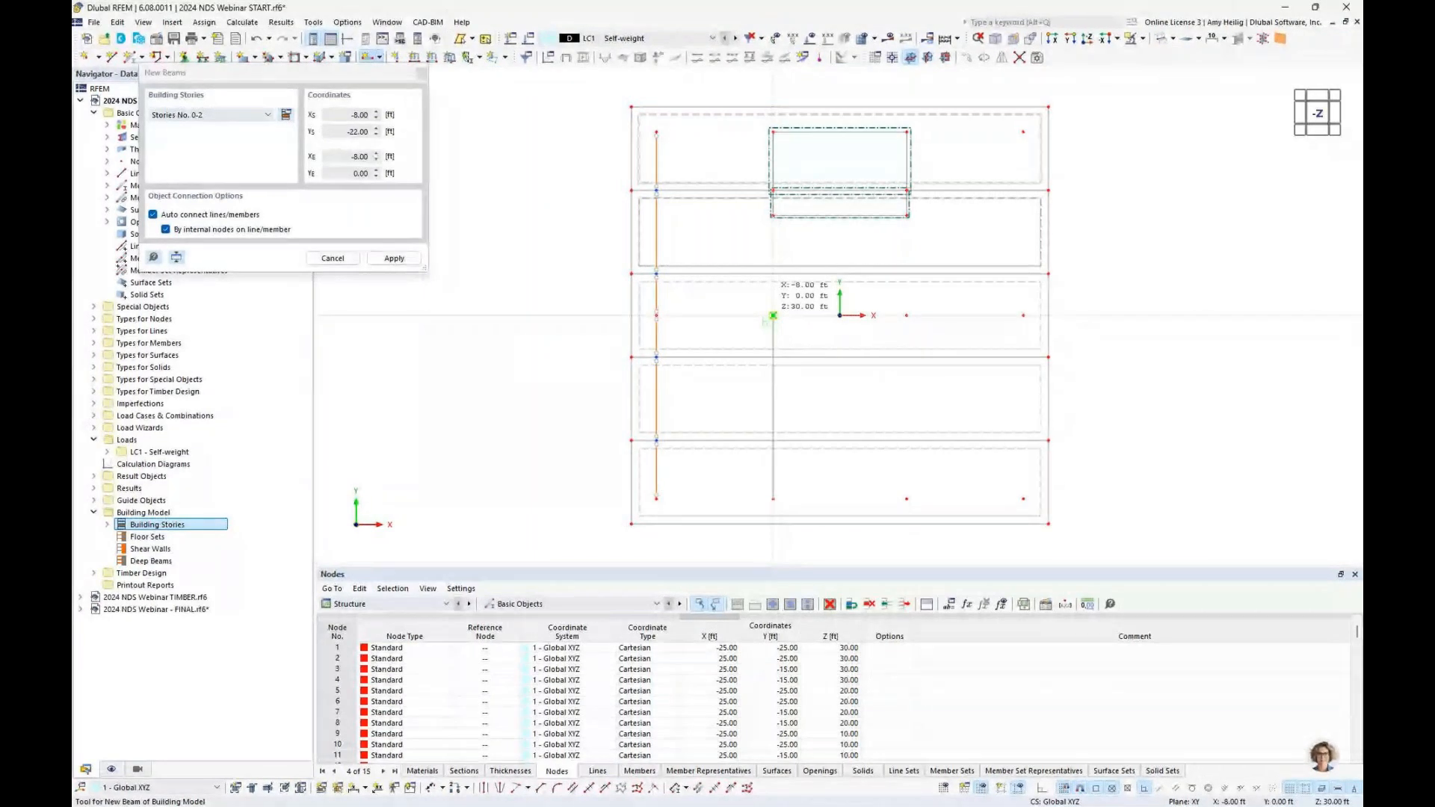
left_click(773, 315)
left_click(907, 498)
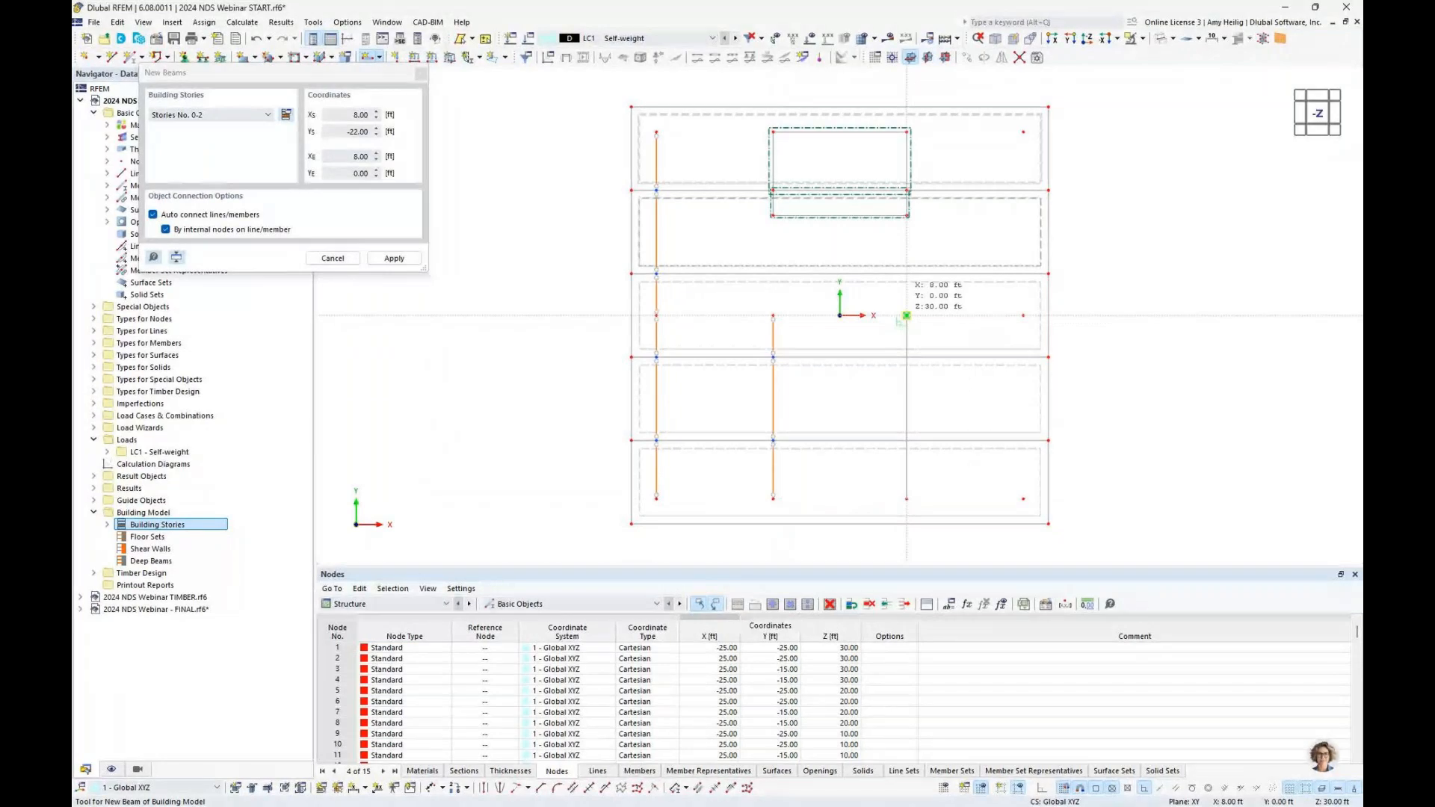
left_click(907, 315)
left_click(1024, 498)
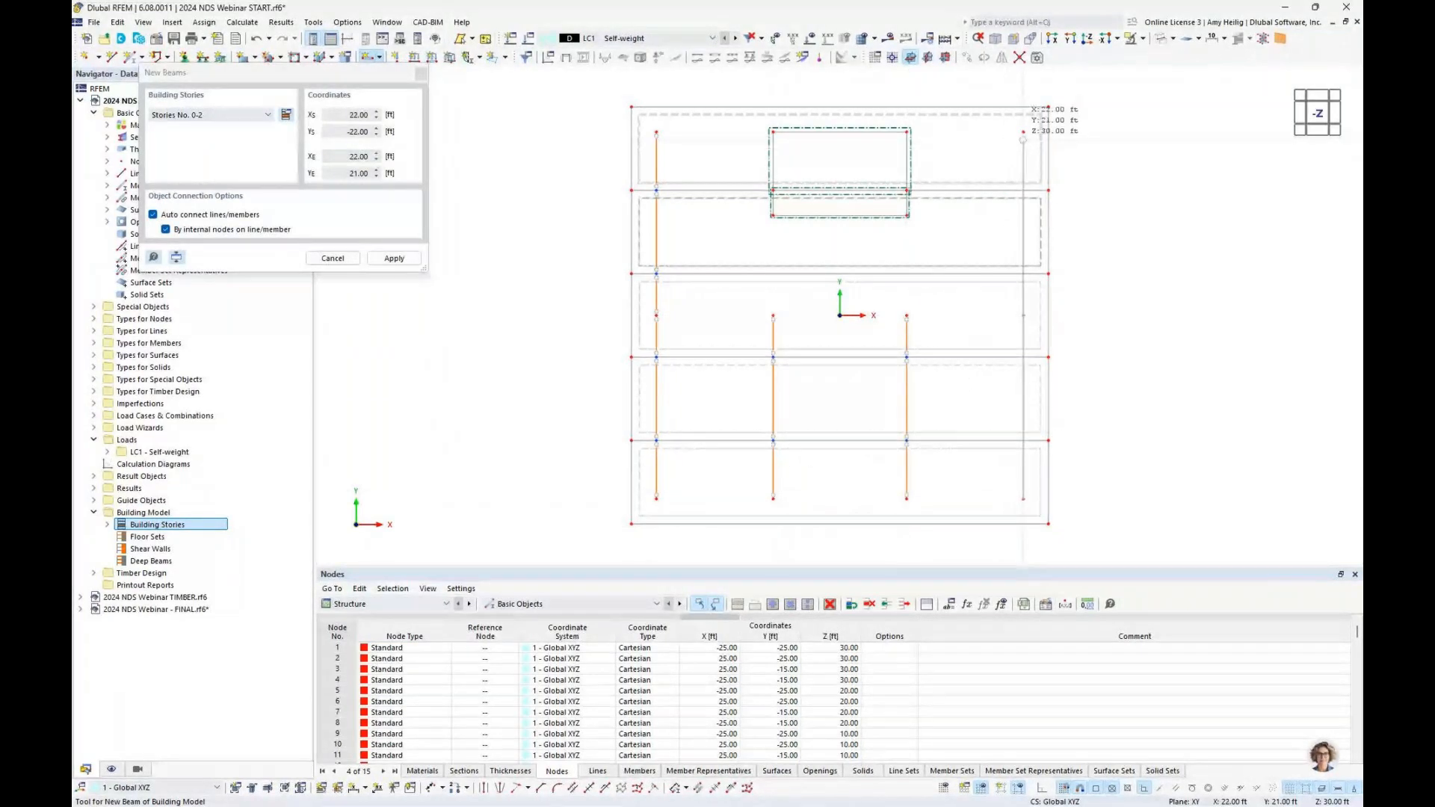
left_click(1023, 133)
key("Escape")
Place a chain of beams along Y = 0 from X = -22 through -8 and 8 to 22 ft.
left_click(656, 315)
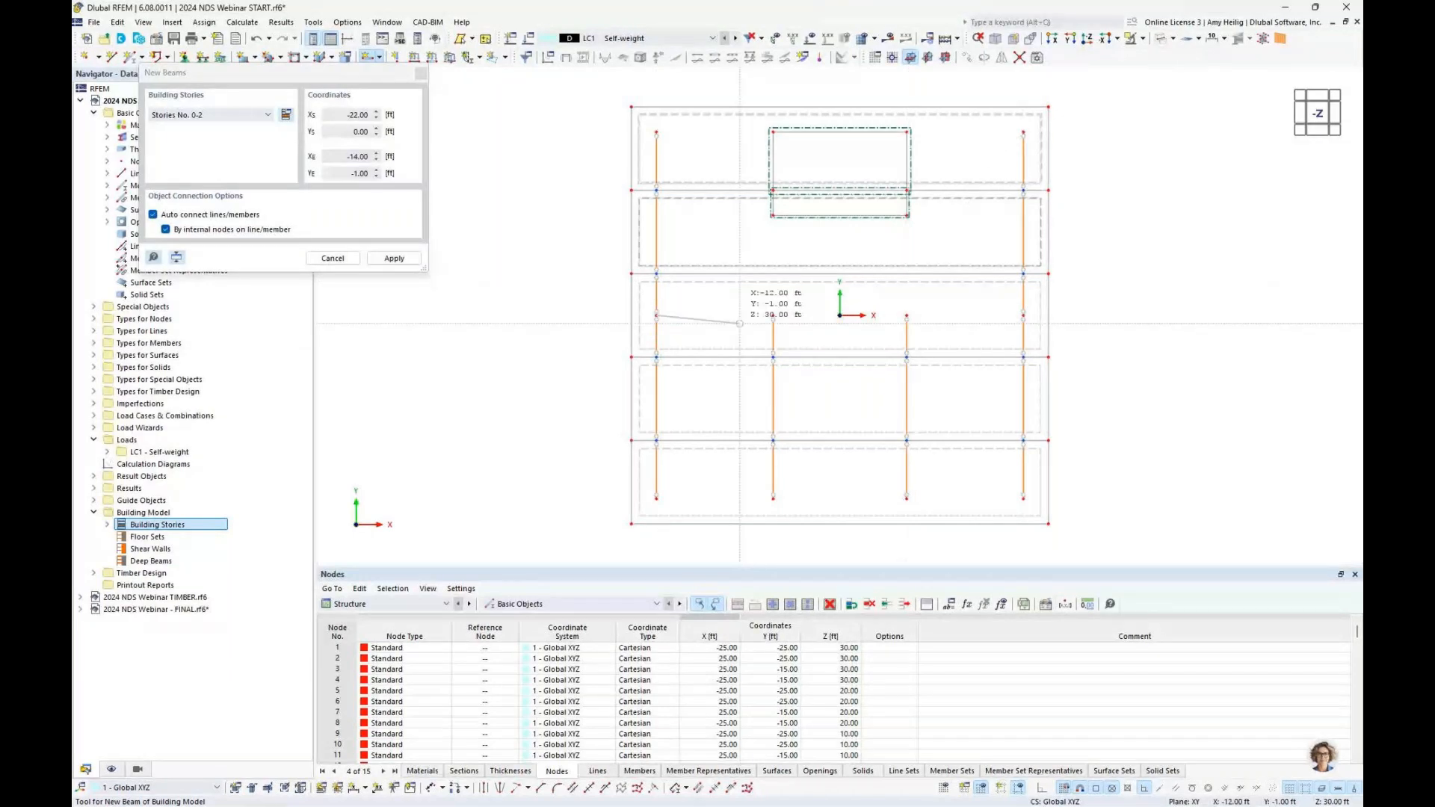
left_click(773, 315)
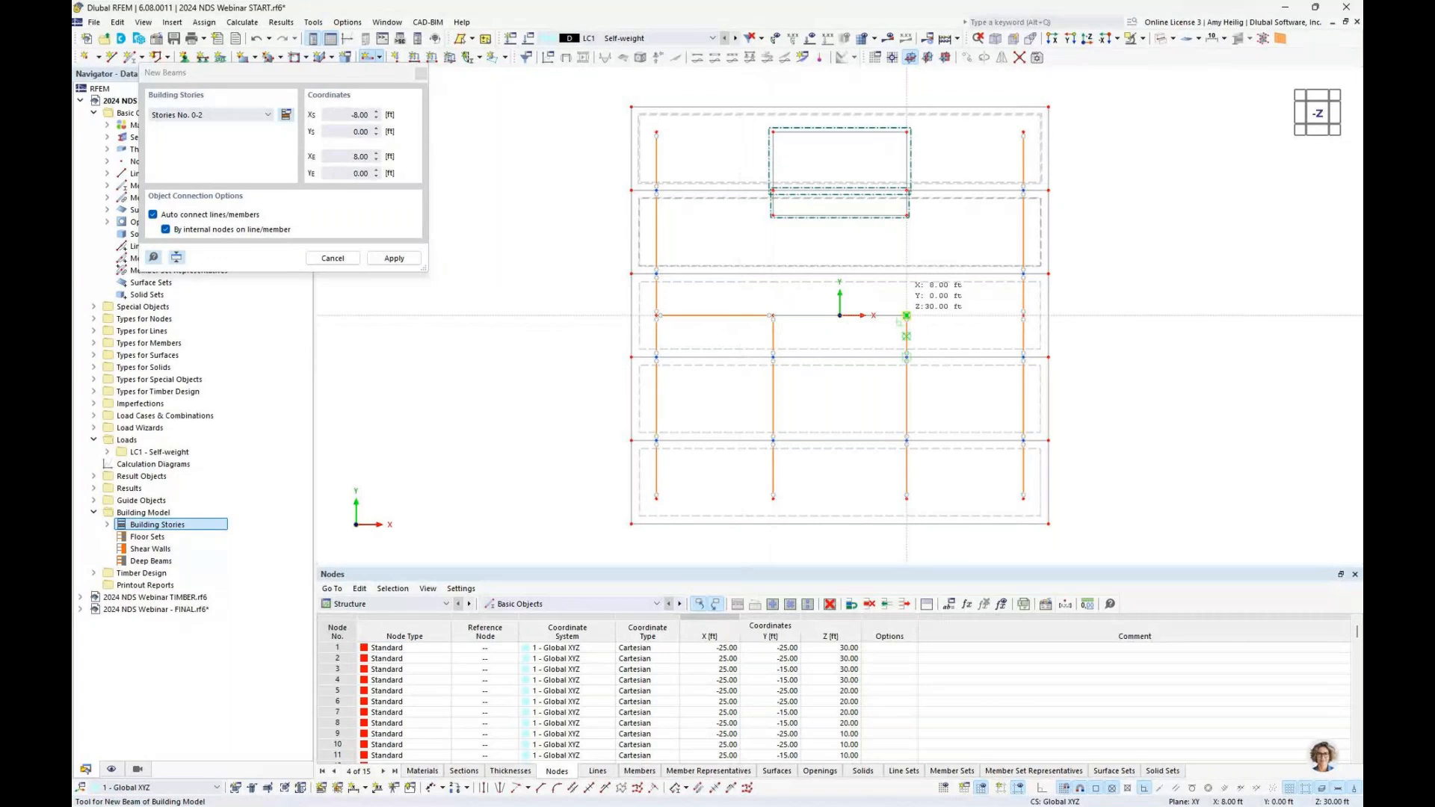
left_click(906, 317)
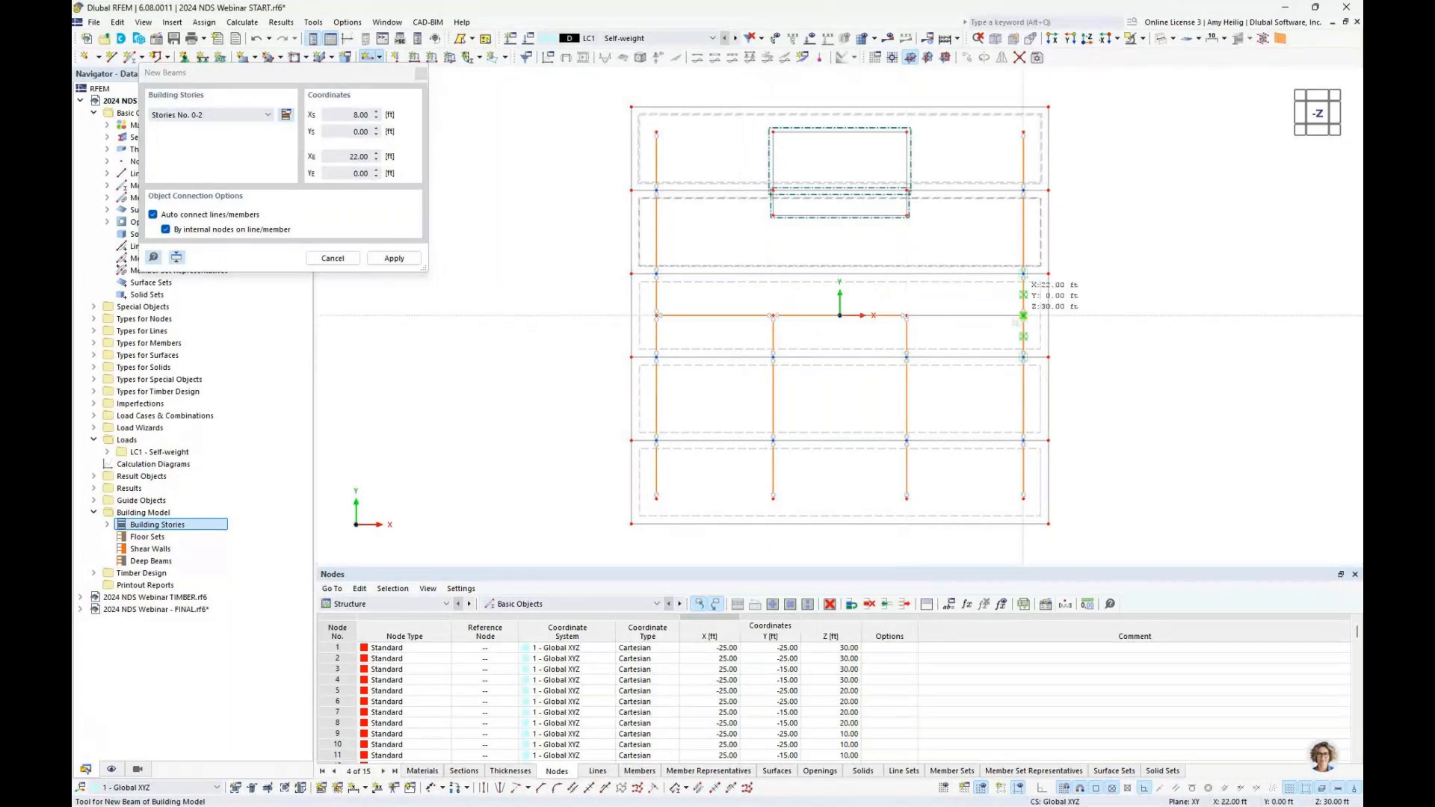
left_click(1023, 316)
key("Escape")
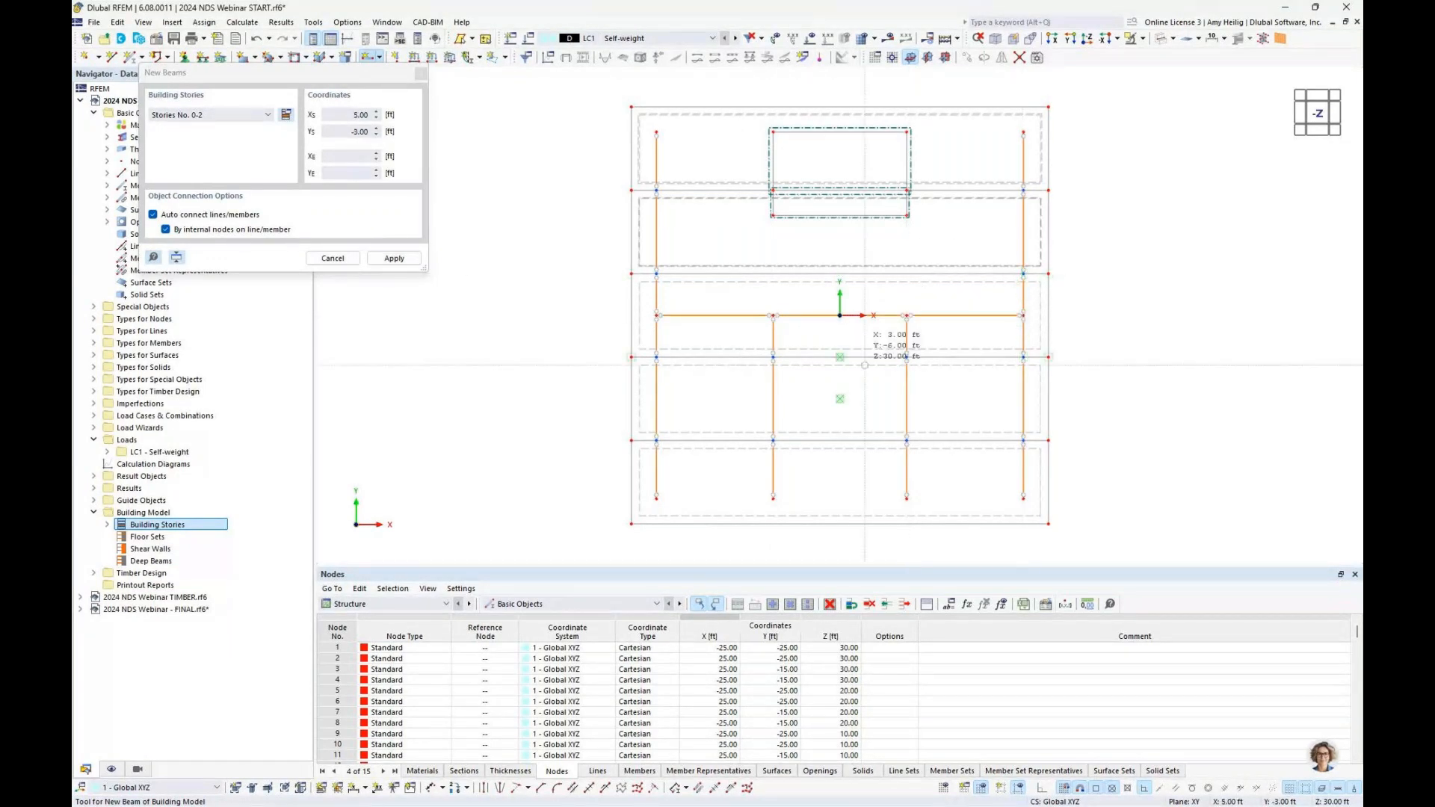
Place a chain of beams along Y = -22 ft from X = -22 through -8 and 8 to 22 ft, and finish placing beams.
left_click(657, 497)
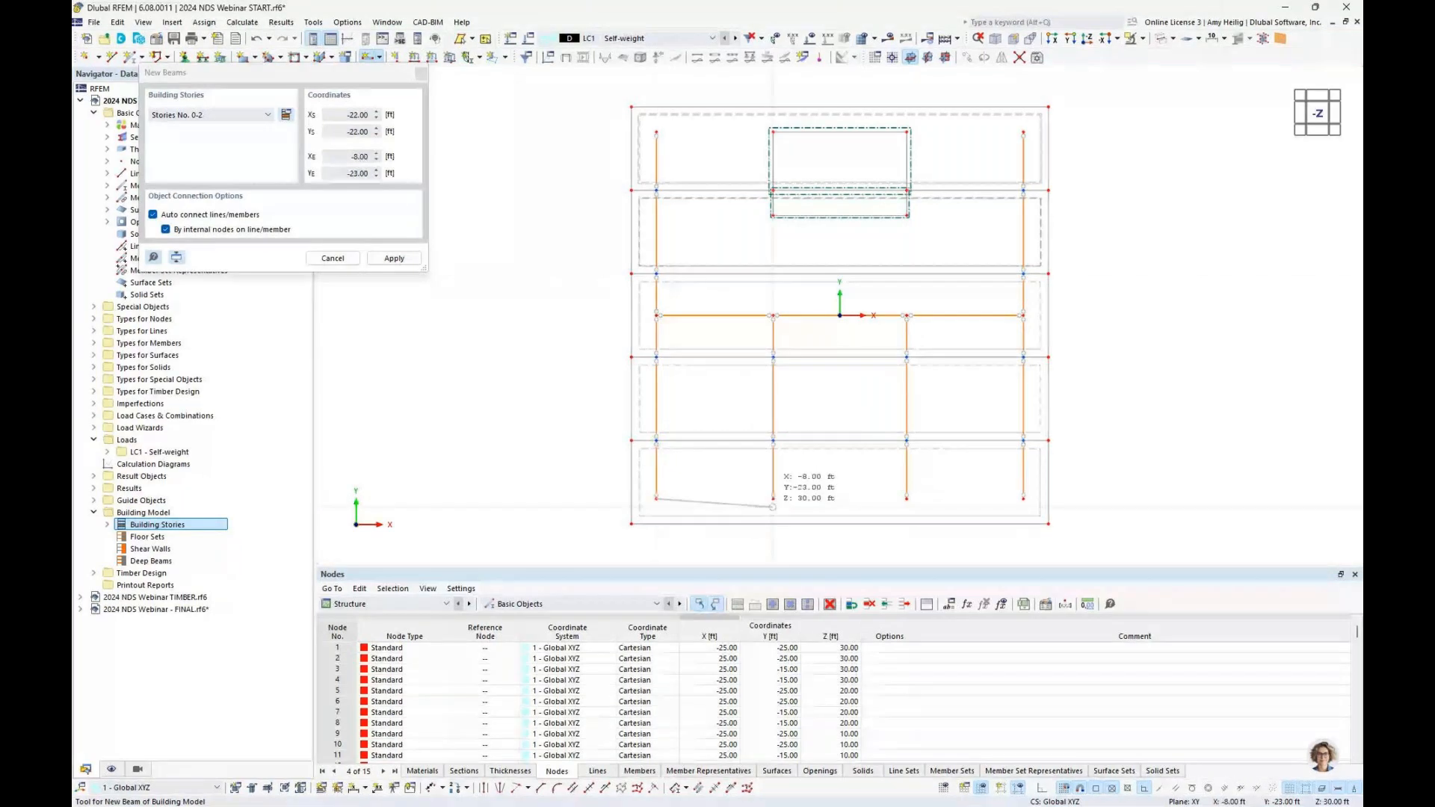
left_click(773, 498)
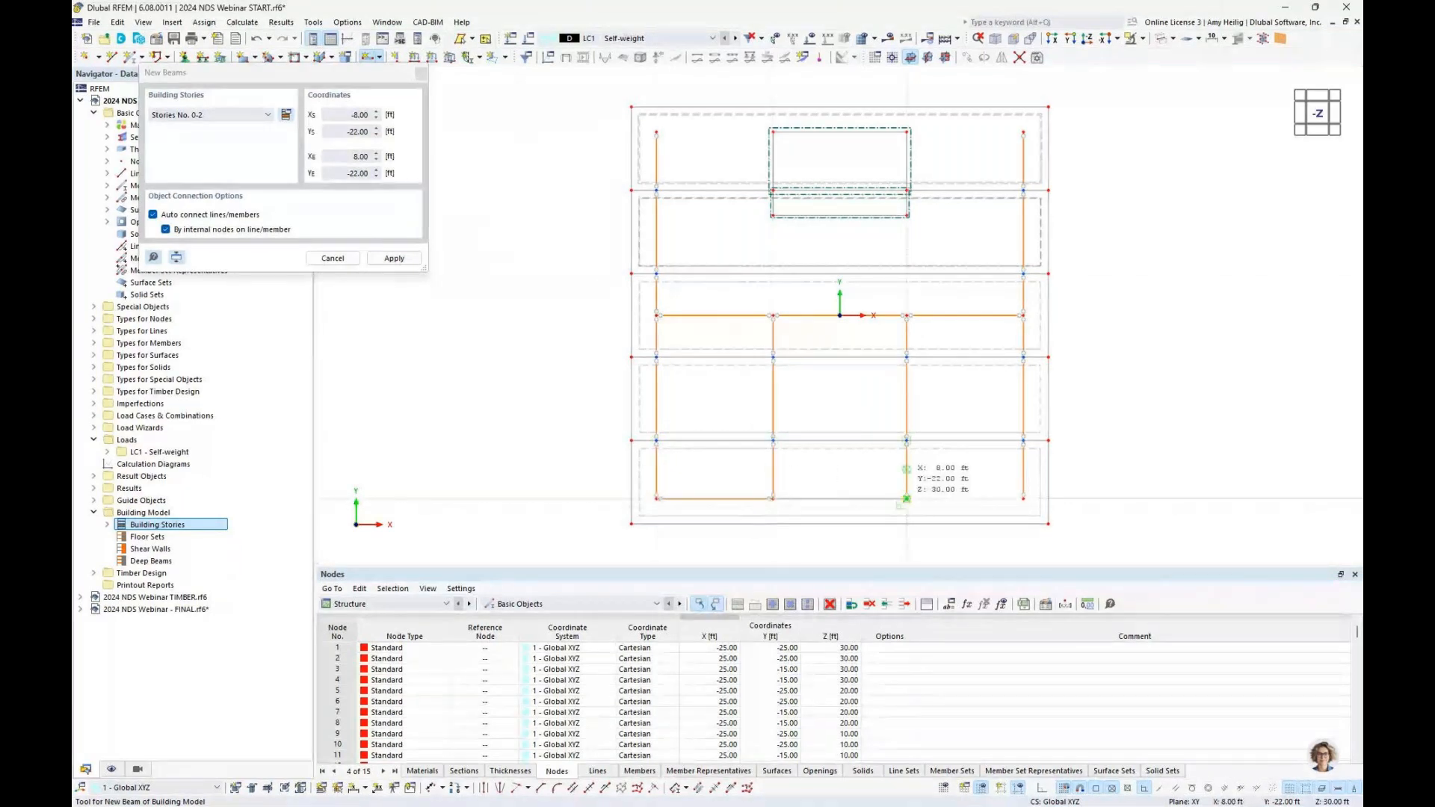
left_click(904, 500)
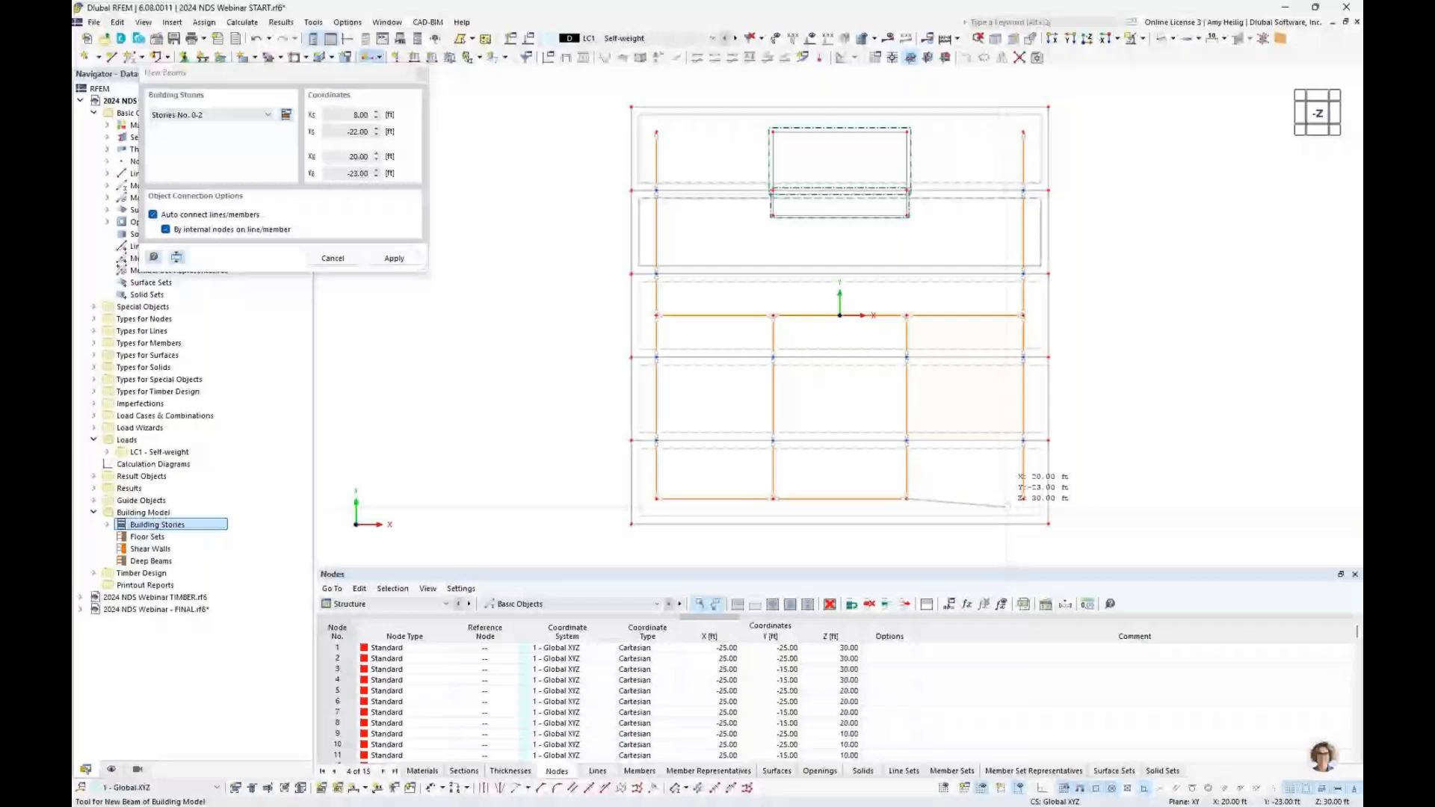
double_click(1023, 498)
key("Escape")
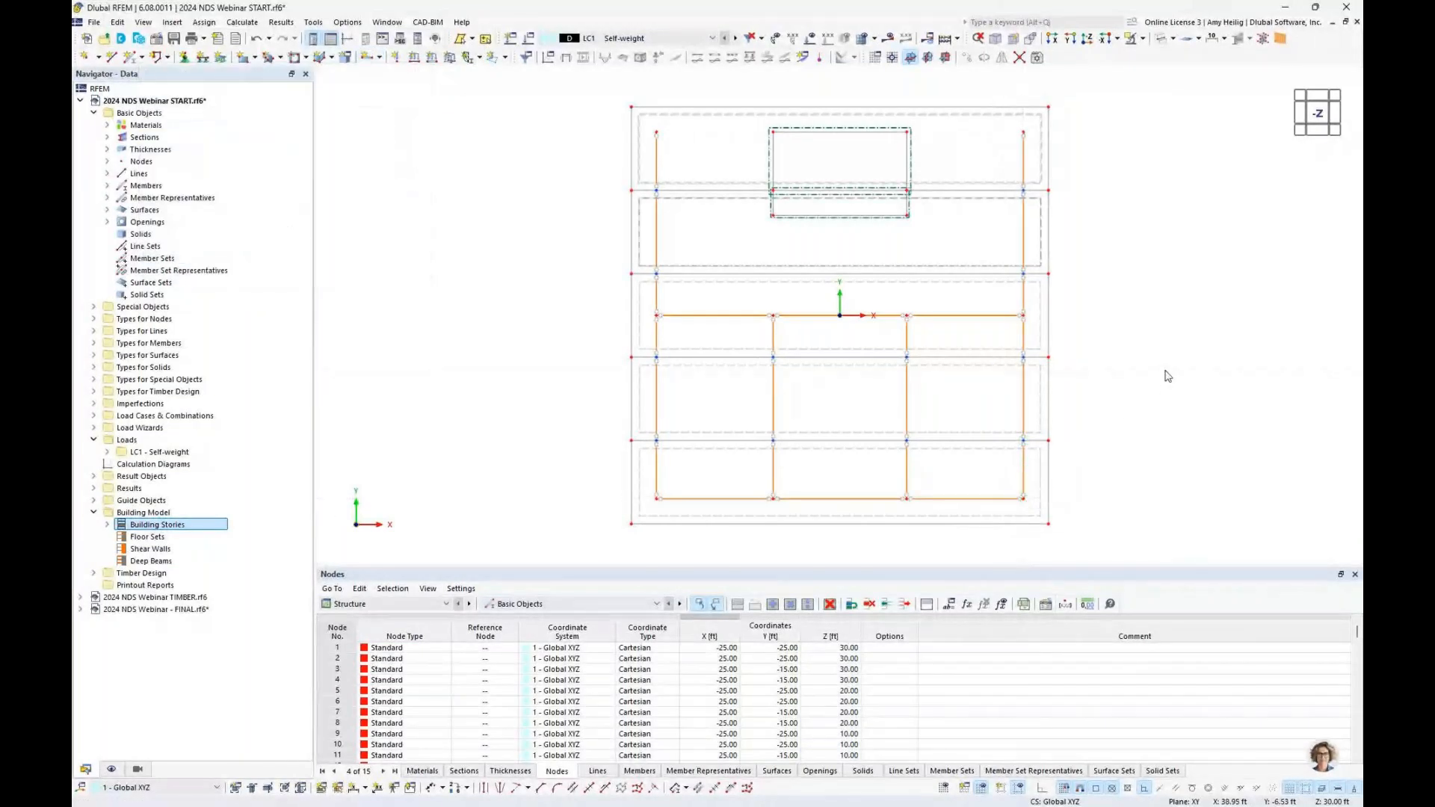
Examine how the new beams sit relative to the floor surfaces and columns in a close-up side view.
middle_click_drag(1168, 376, 794, 286, "ctrl")
scroll(793, 286, "up", 5)
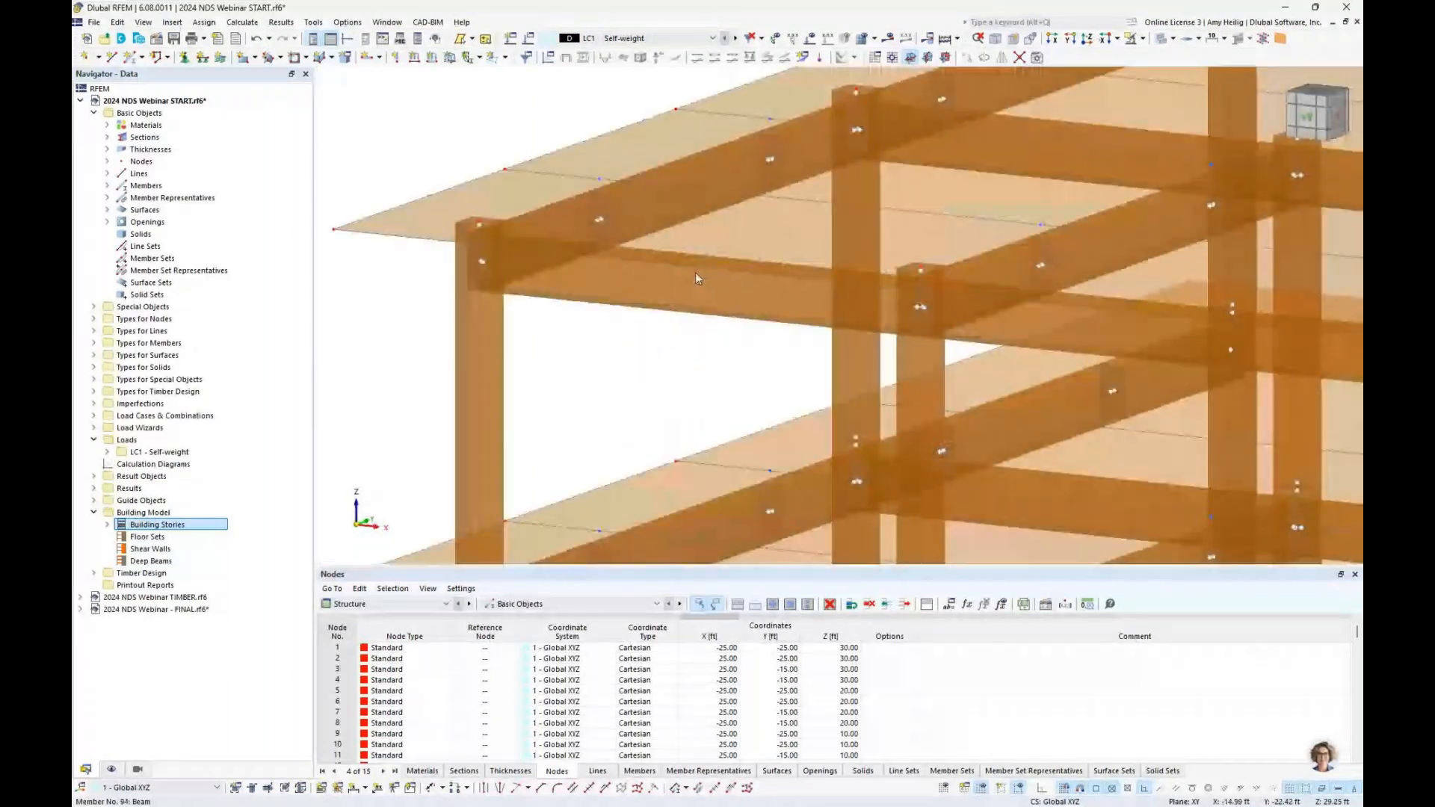
middle_click_drag(695, 272, 701, 244, "ctrl")
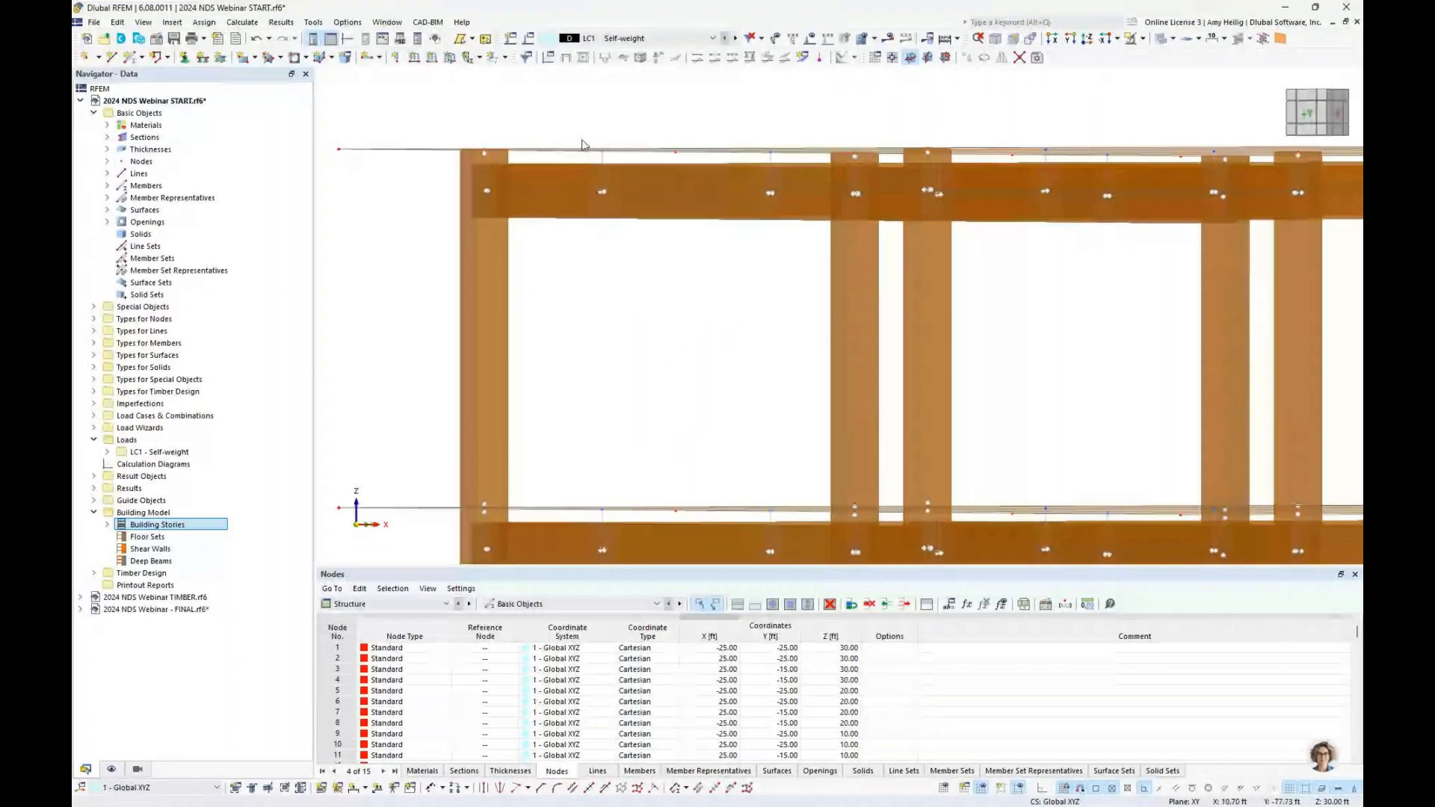
scroll(638, 224, "down", 2)
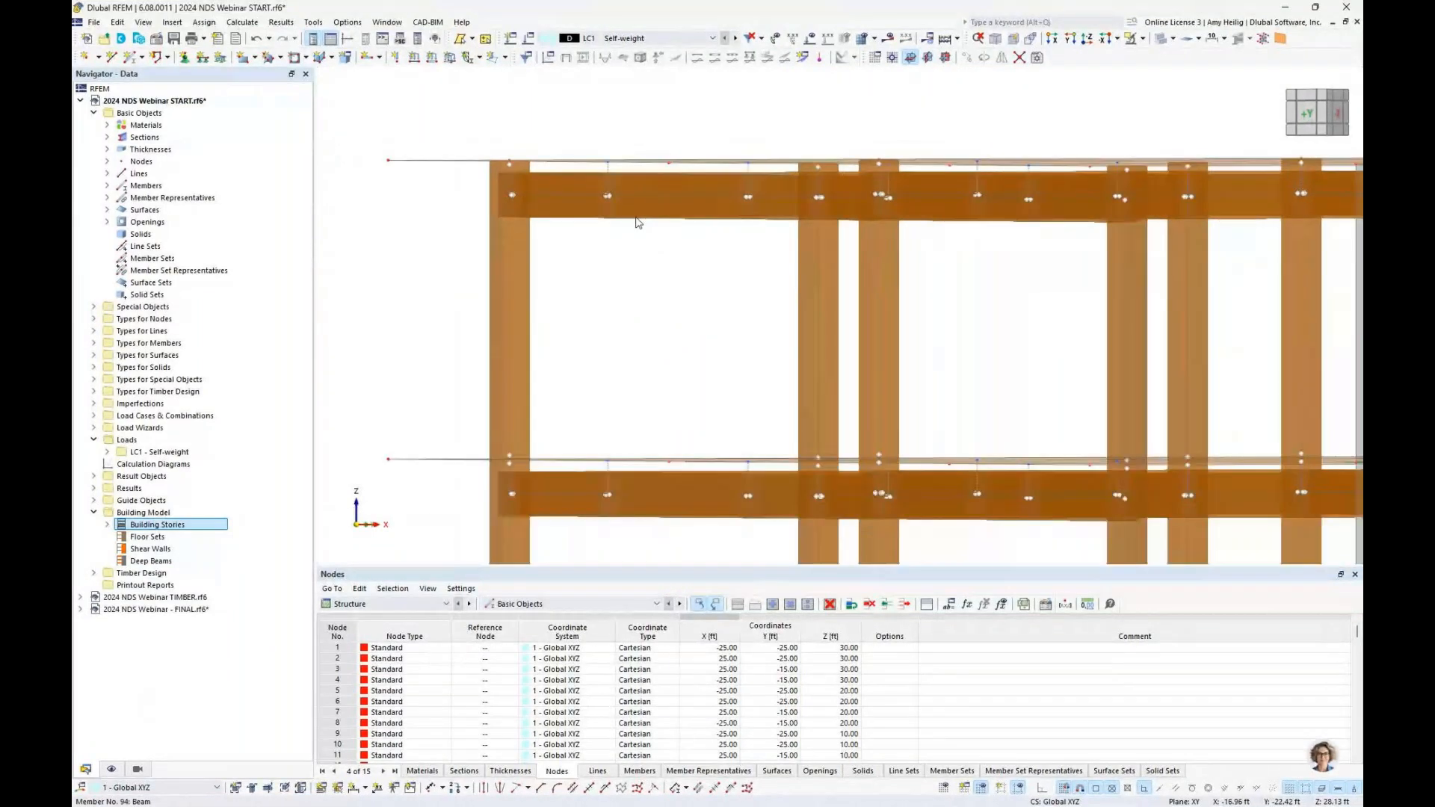
Assign the Fixed nodal support to the base nodes of all ground-story columns.
middle_click_drag(932, 266, 861, 314, "ctrl")
scroll(861, 314, "down", 1)
middle_click_drag(1025, 340, 835, 350)
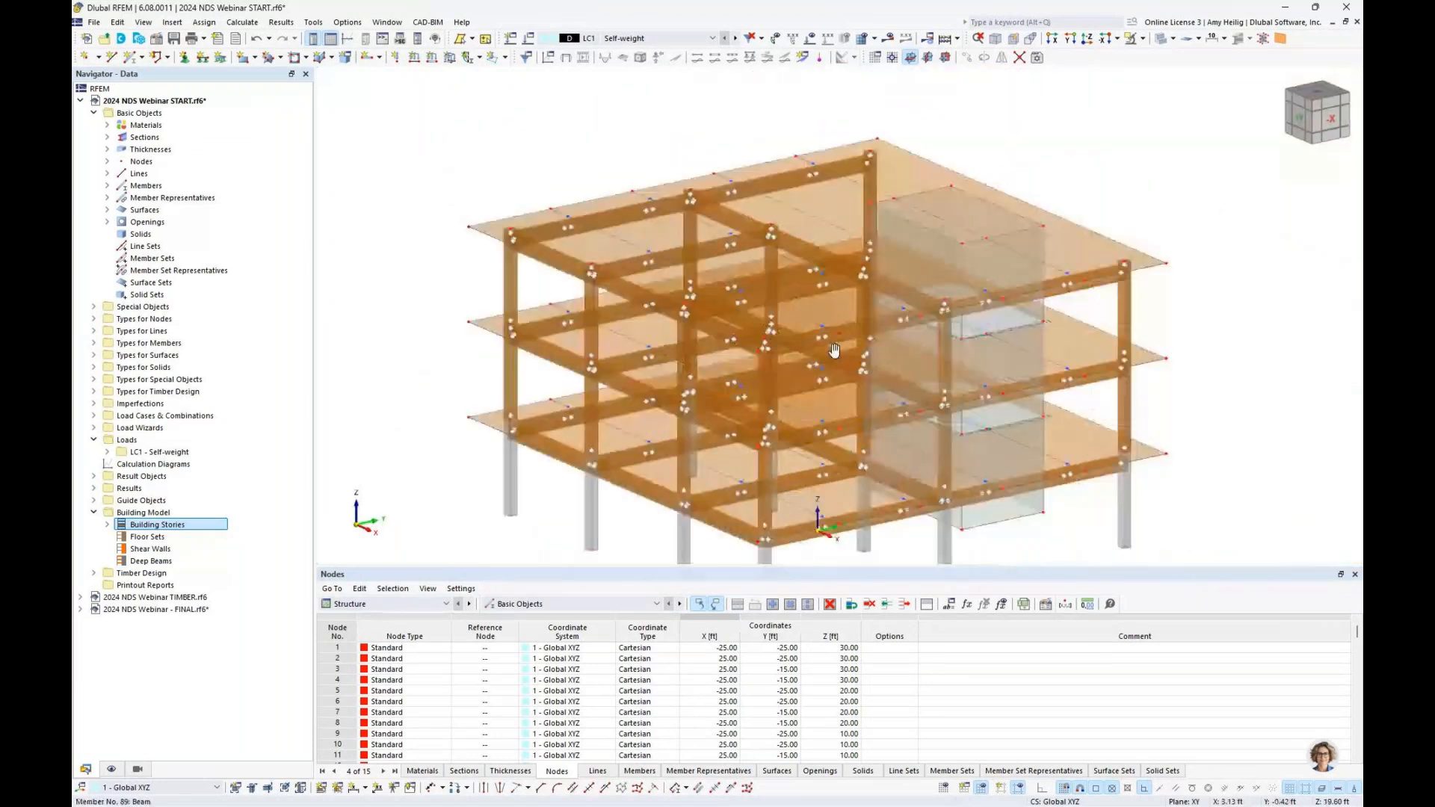
scroll(784, 307, "down", 1)
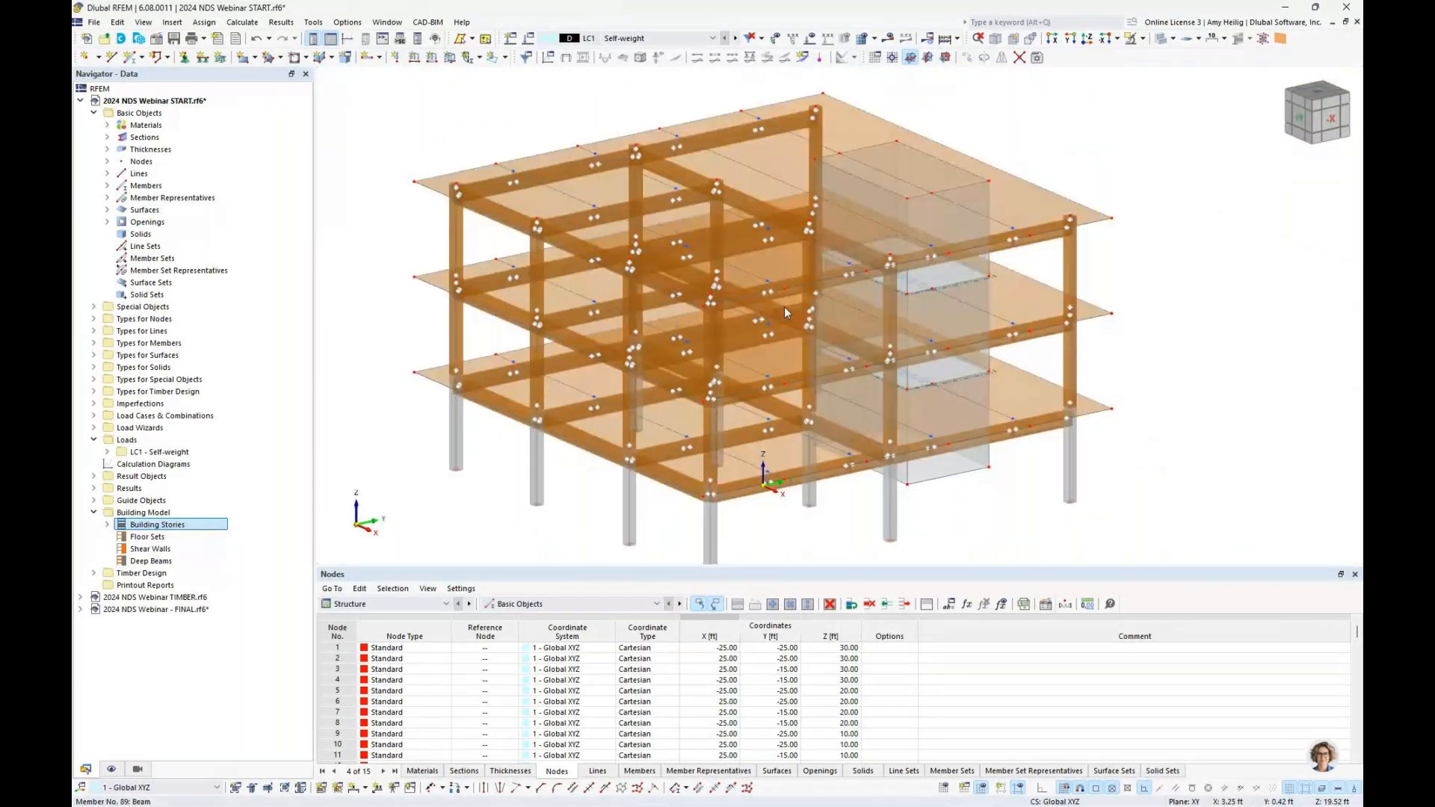
scroll(783, 307, "down", 1)
left_click(184, 57)
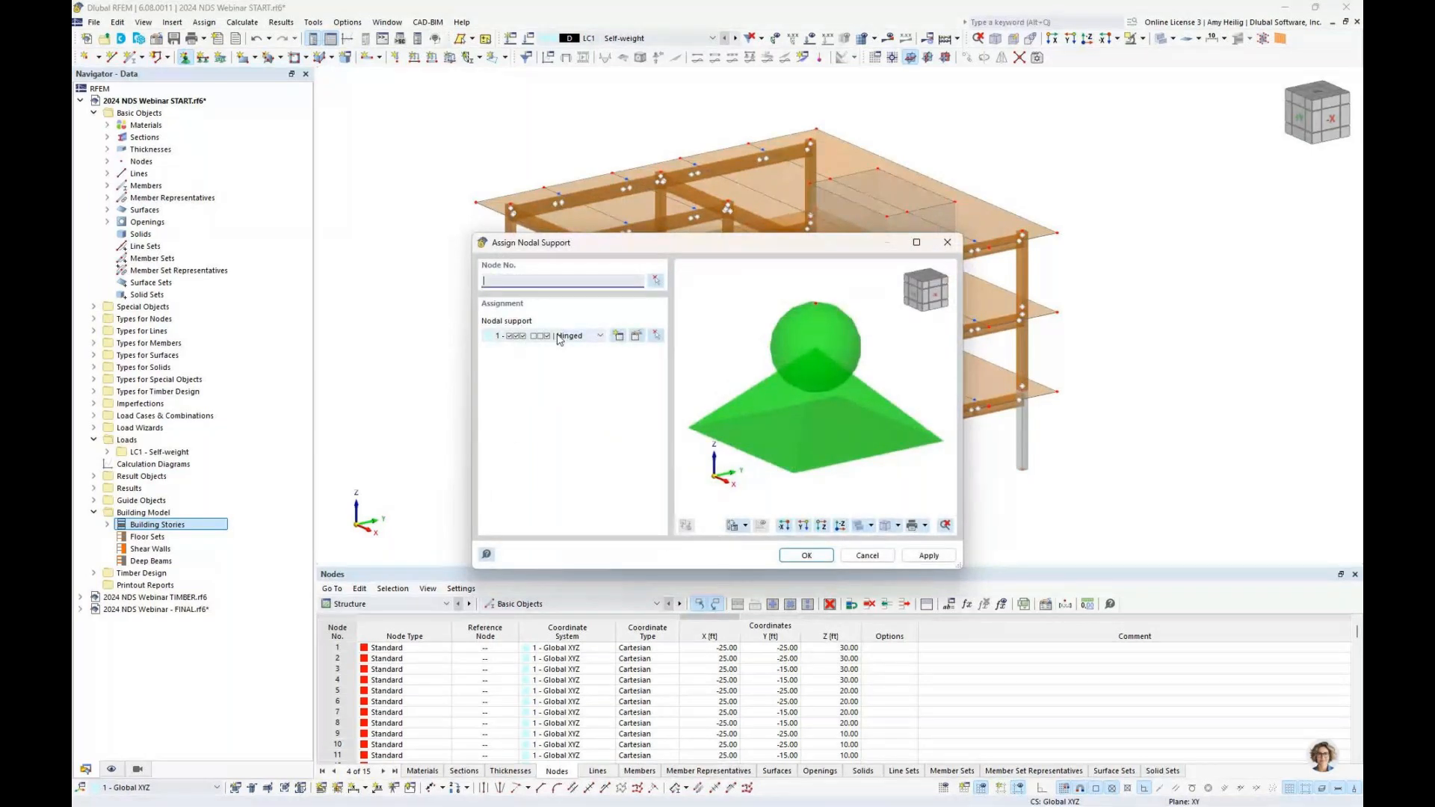
left_click(559, 336)
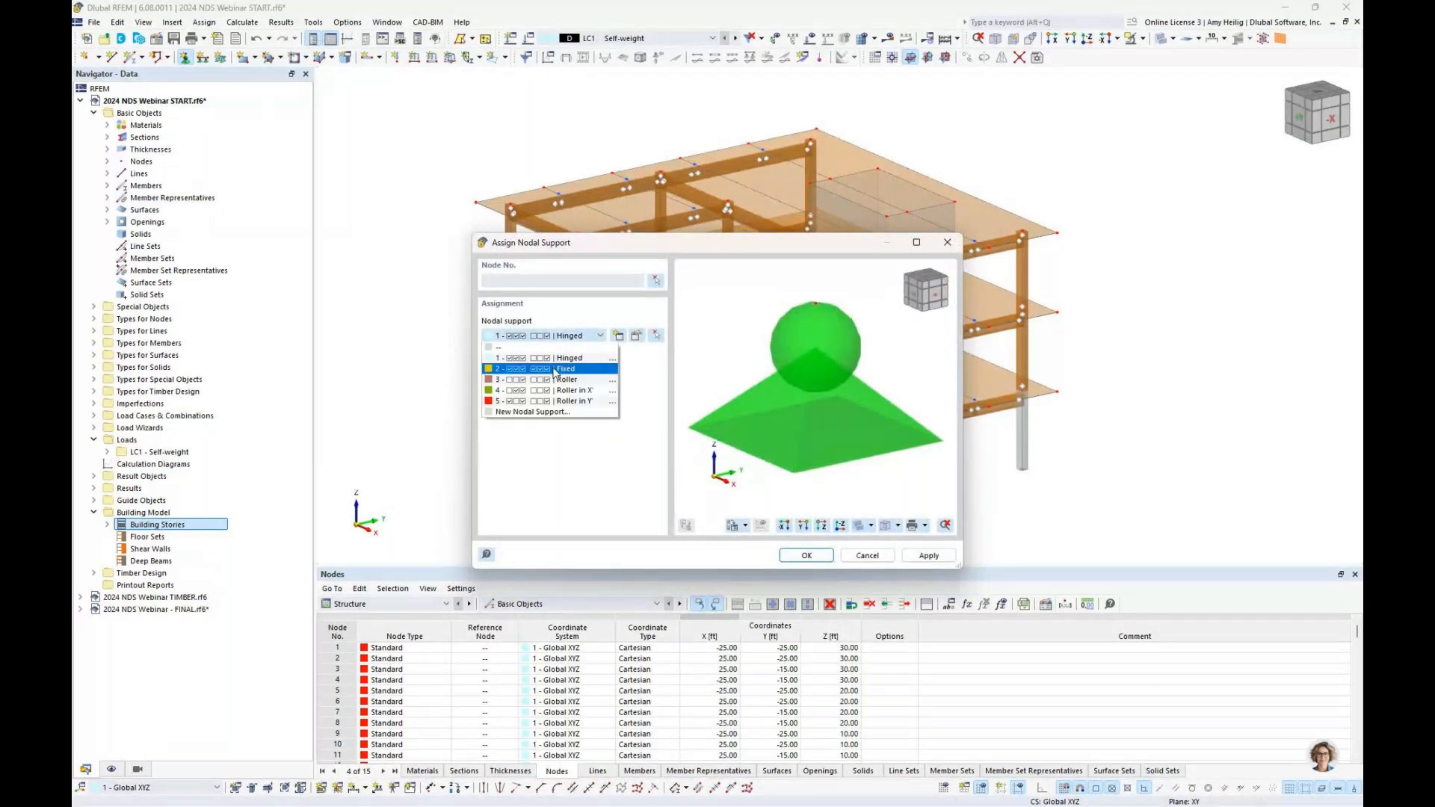
left_click(555, 370)
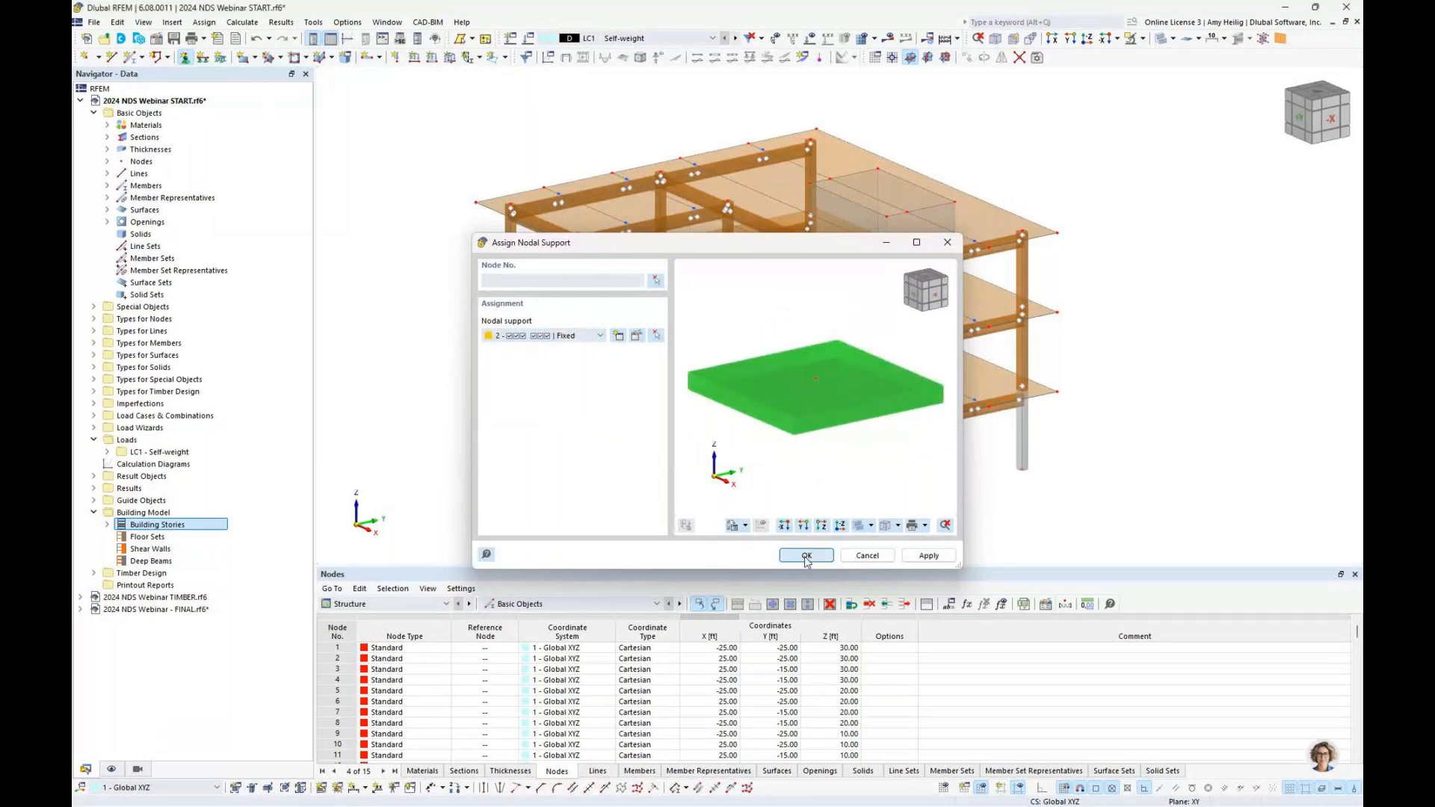
left_click(807, 557)
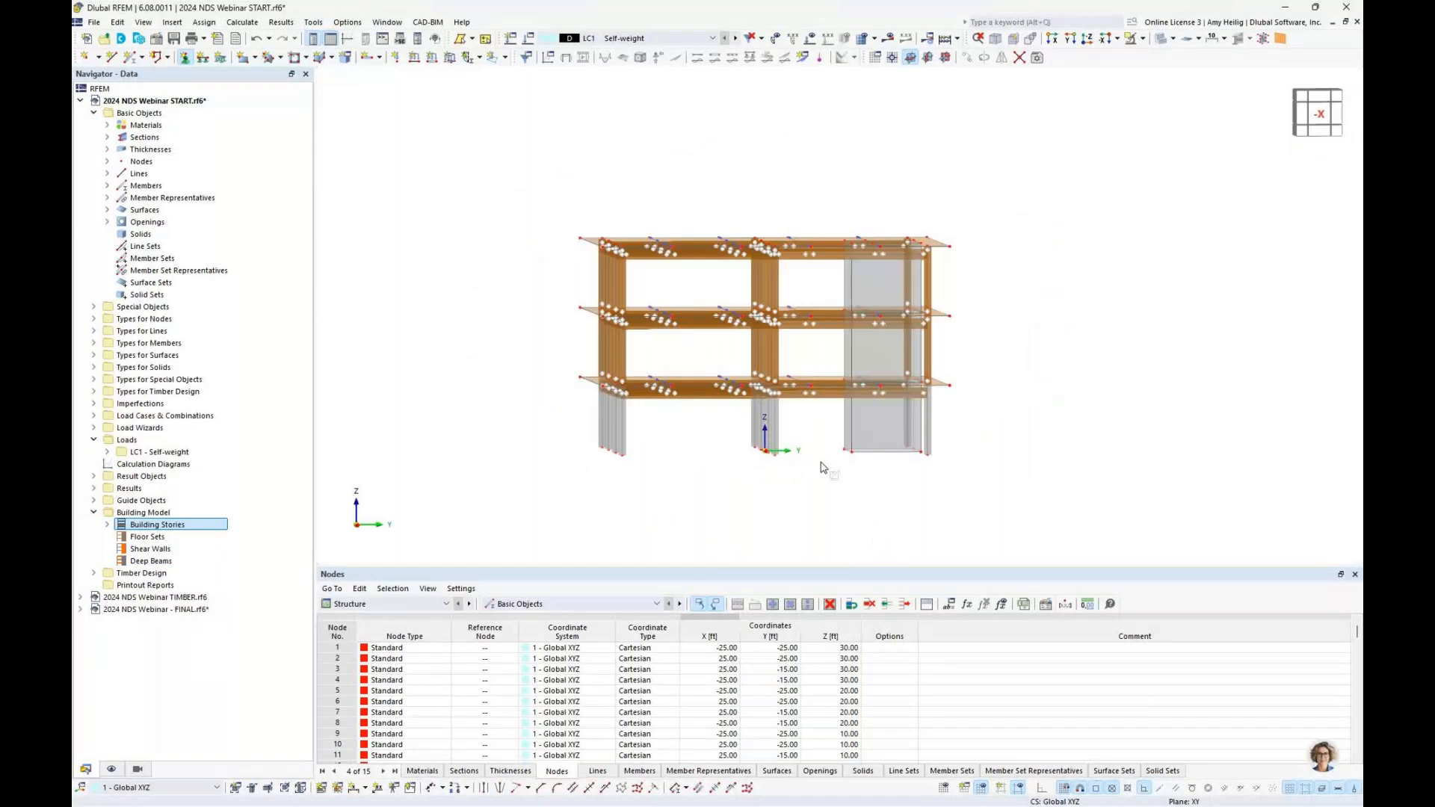
left_click_drag(565, 425, 817, 500)
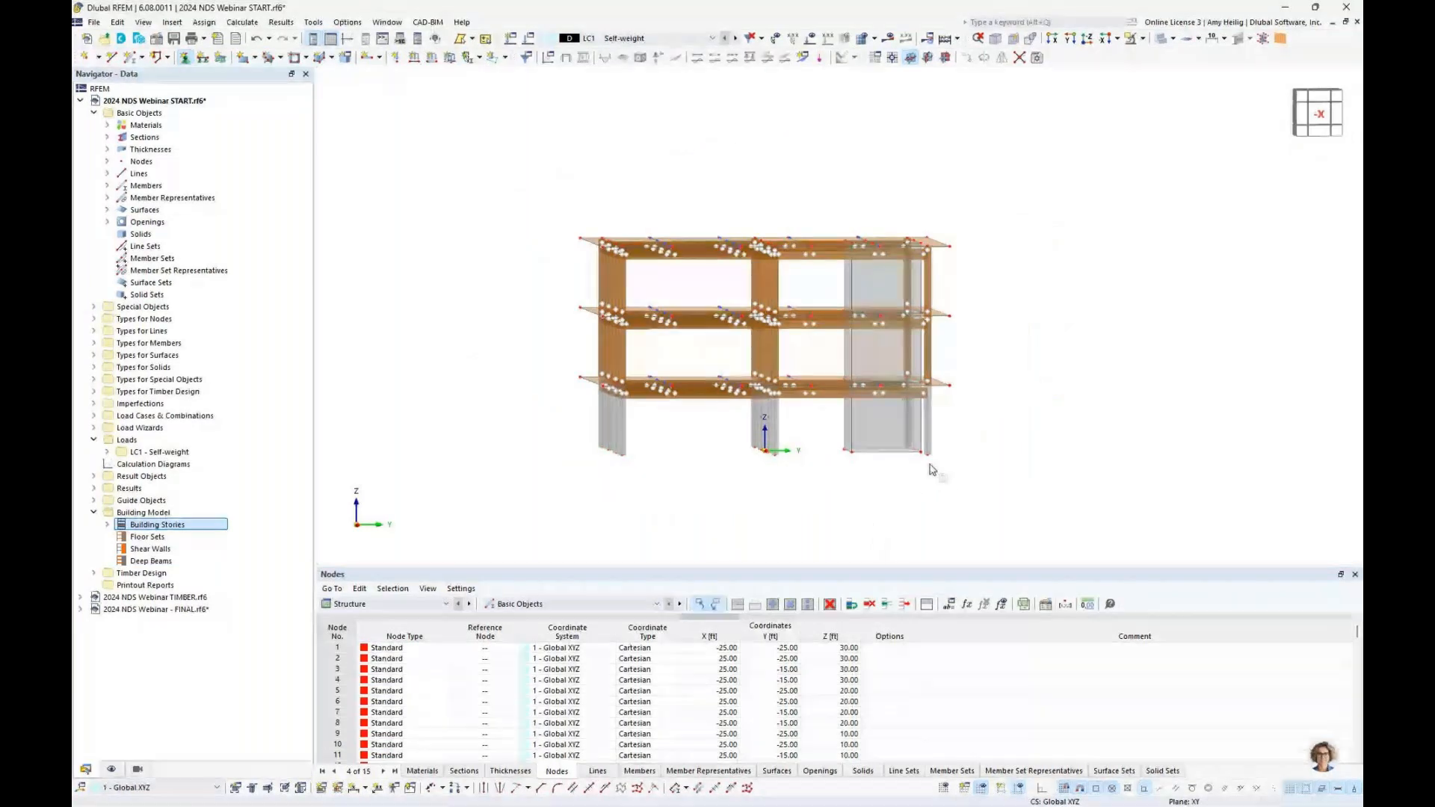
Enlarge the display size of the nodal support symbols at the column bases.
scroll(932, 469, "up", 5)
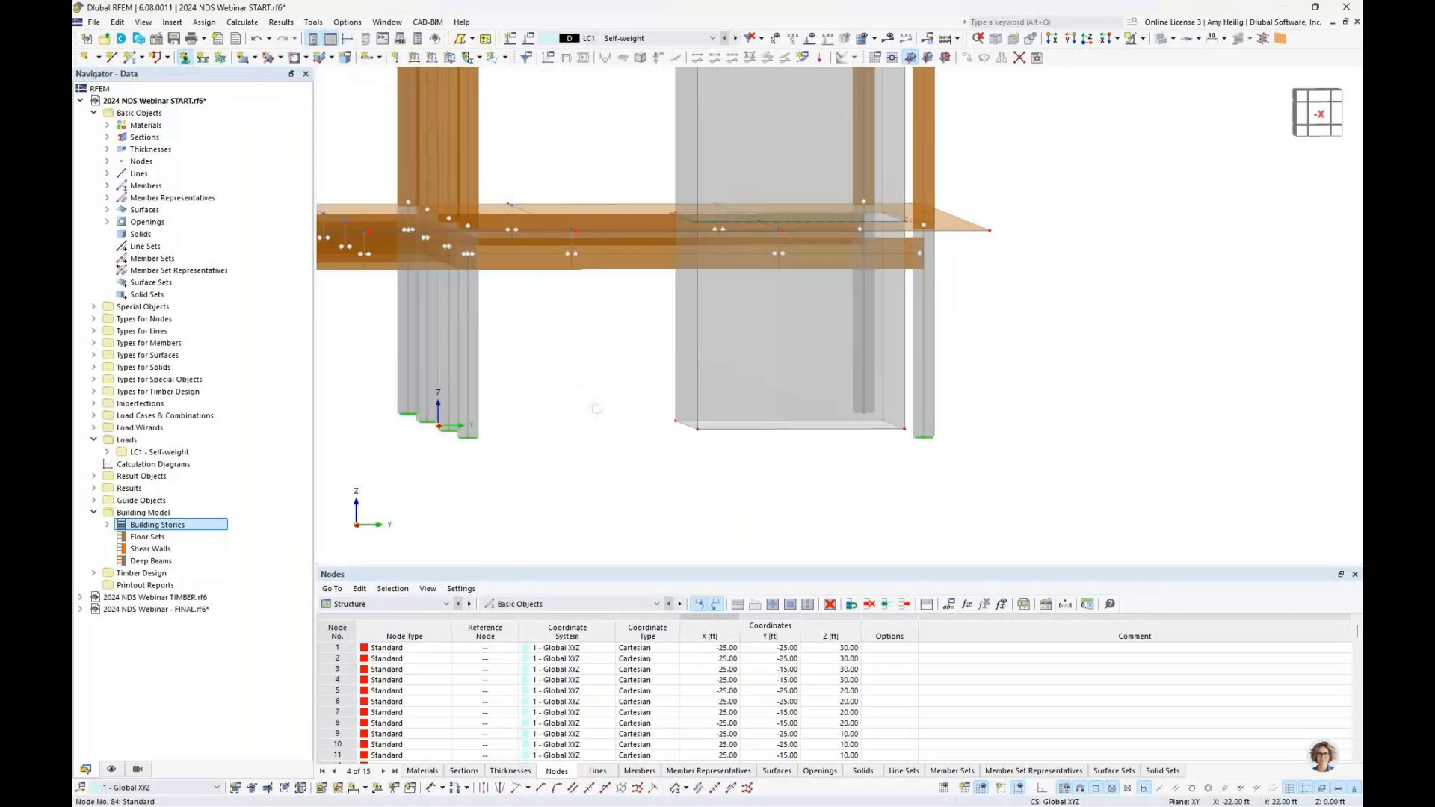
middle_click_drag(598, 415, 737, 462, "ctrl")
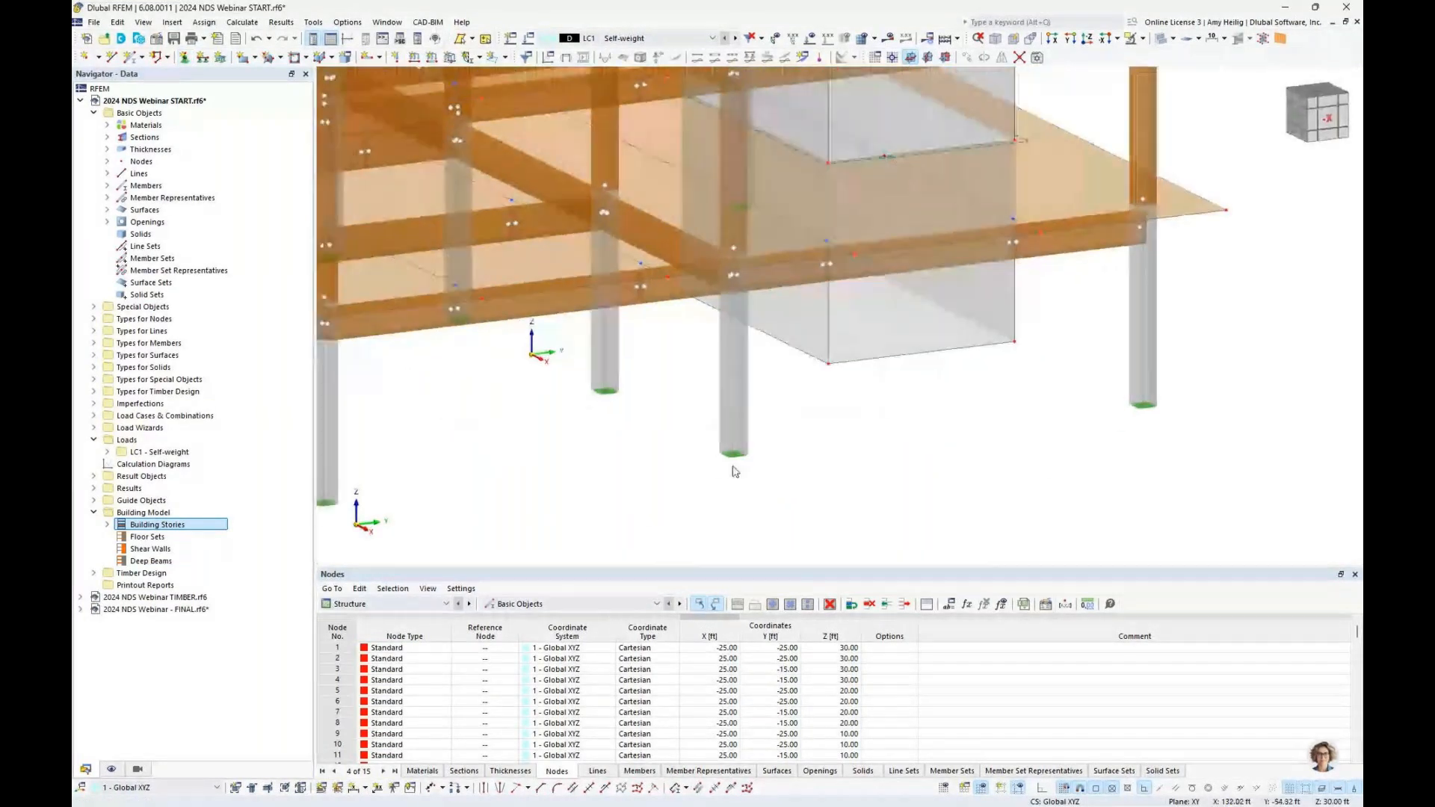
right_click(739, 457)
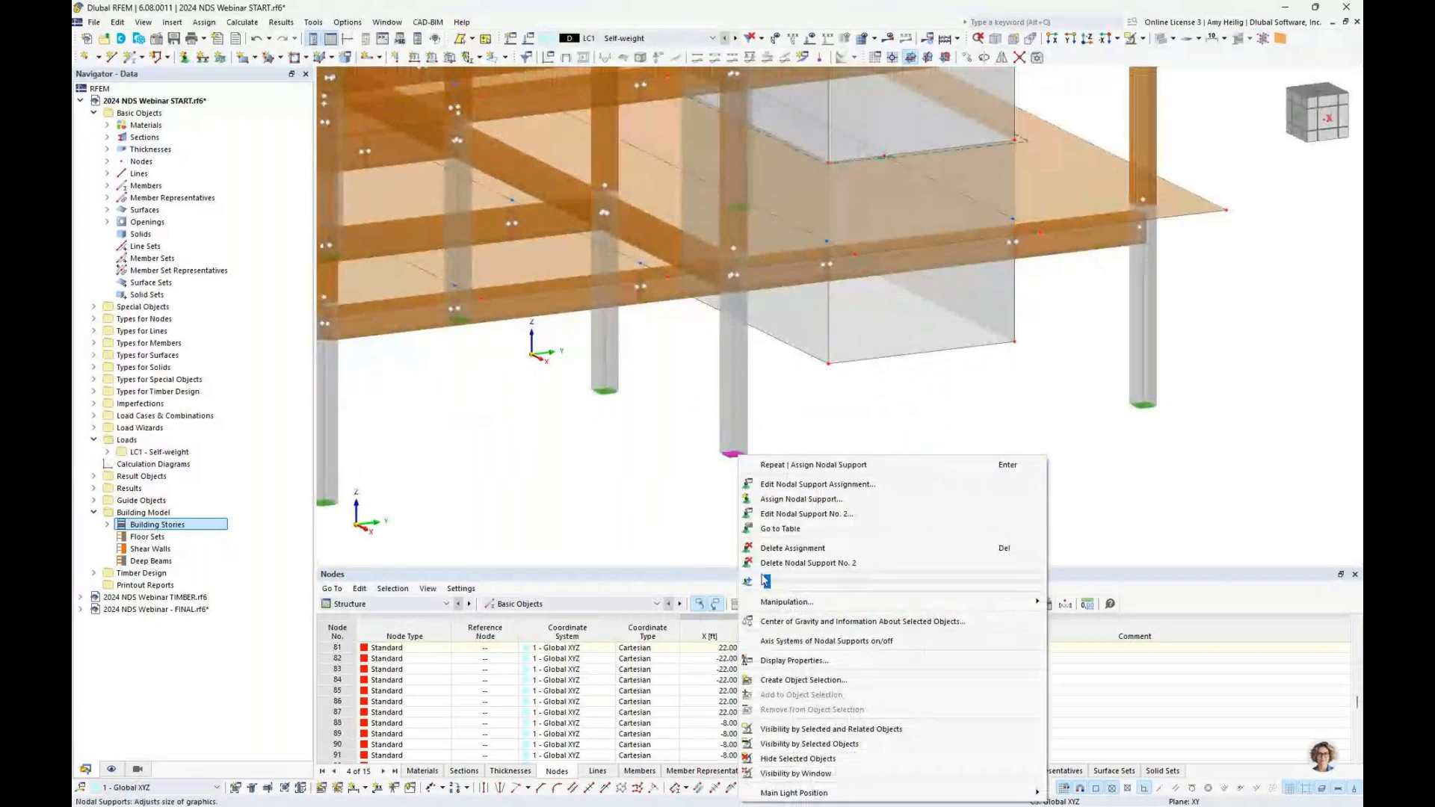
left_click_drag(768, 583, 825, 582)
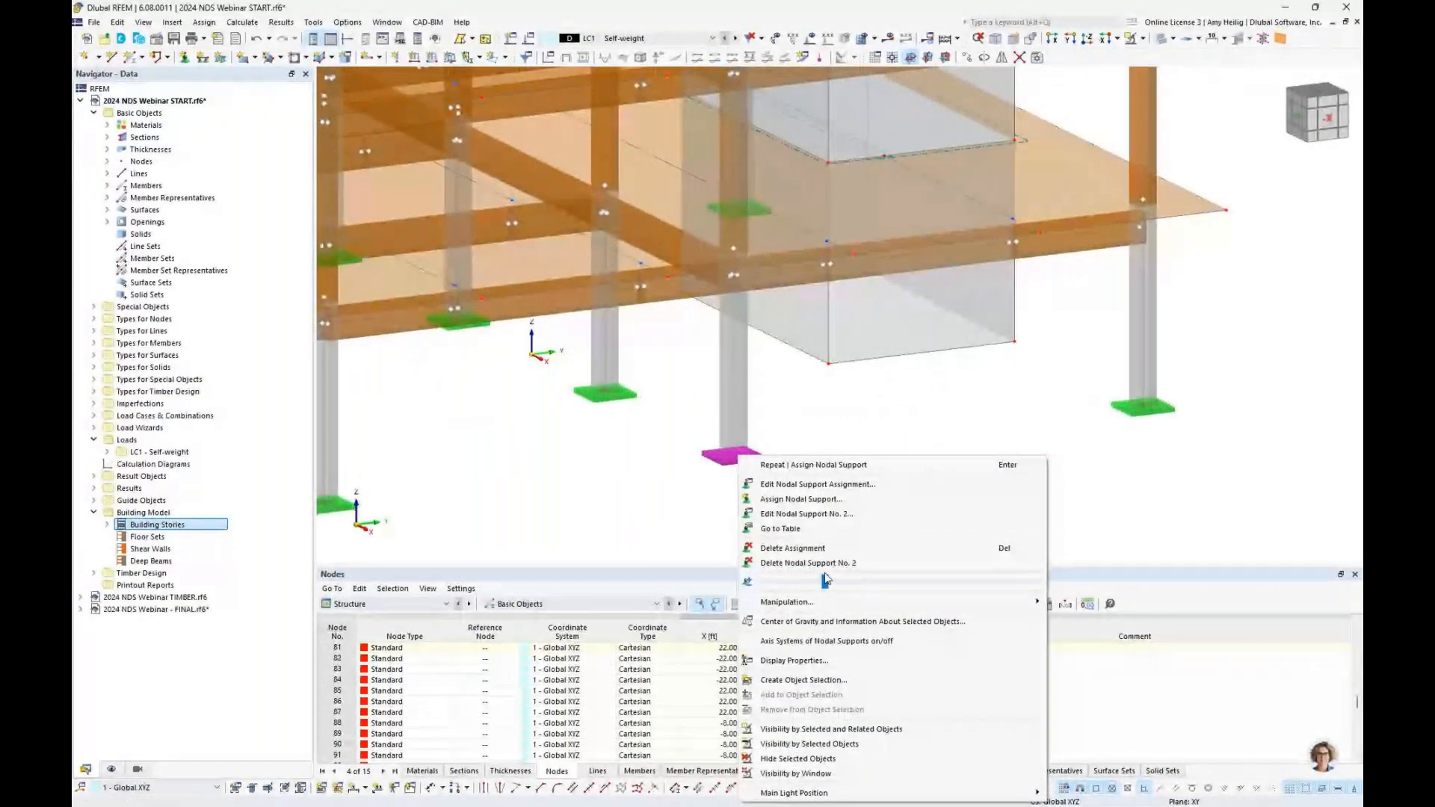
left_click(687, 528)
scroll(775, 451, "down", 1)
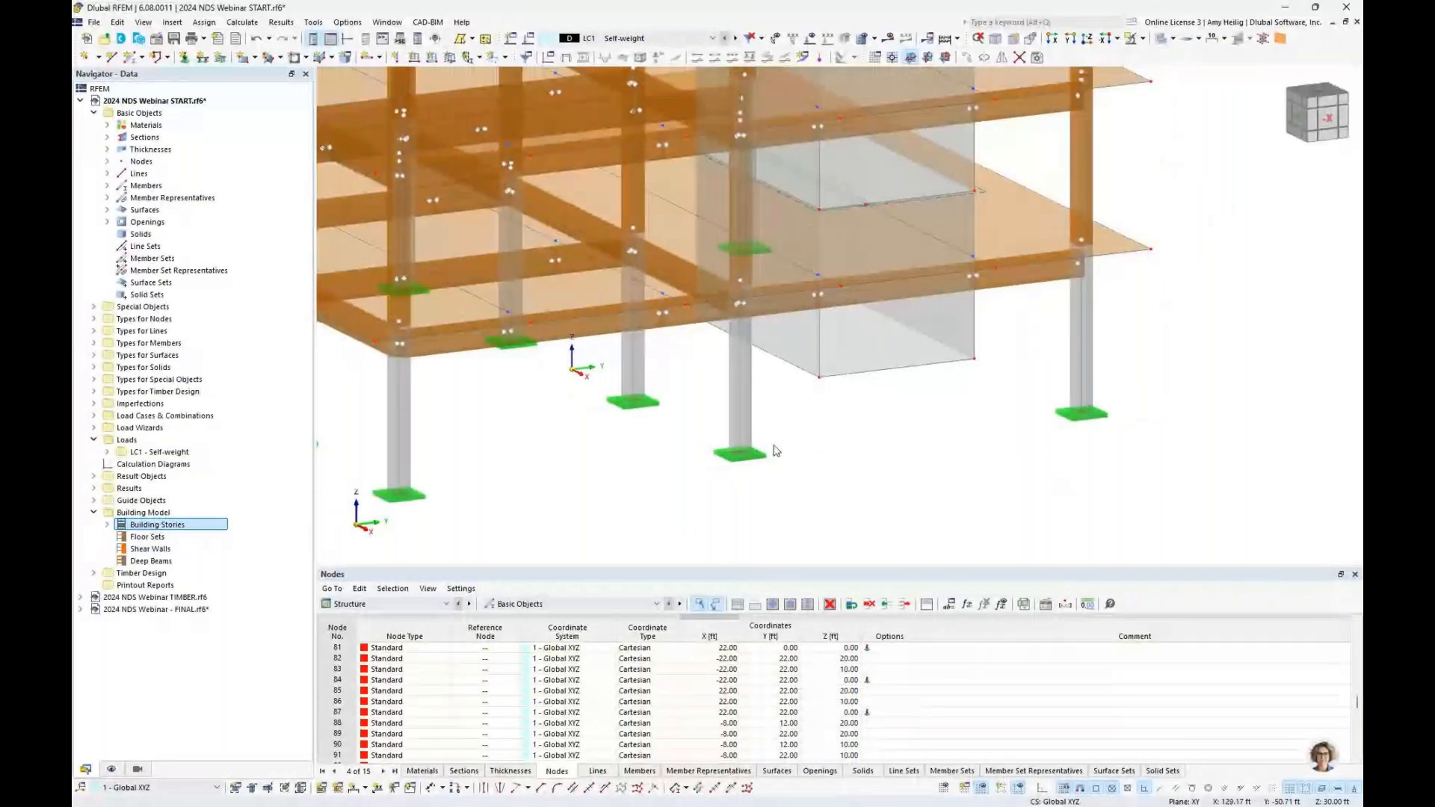
Assign the Rigid line support to the base lines of the concrete core walls.
middle_click_drag(775, 451, 777, 467, "ctrl")
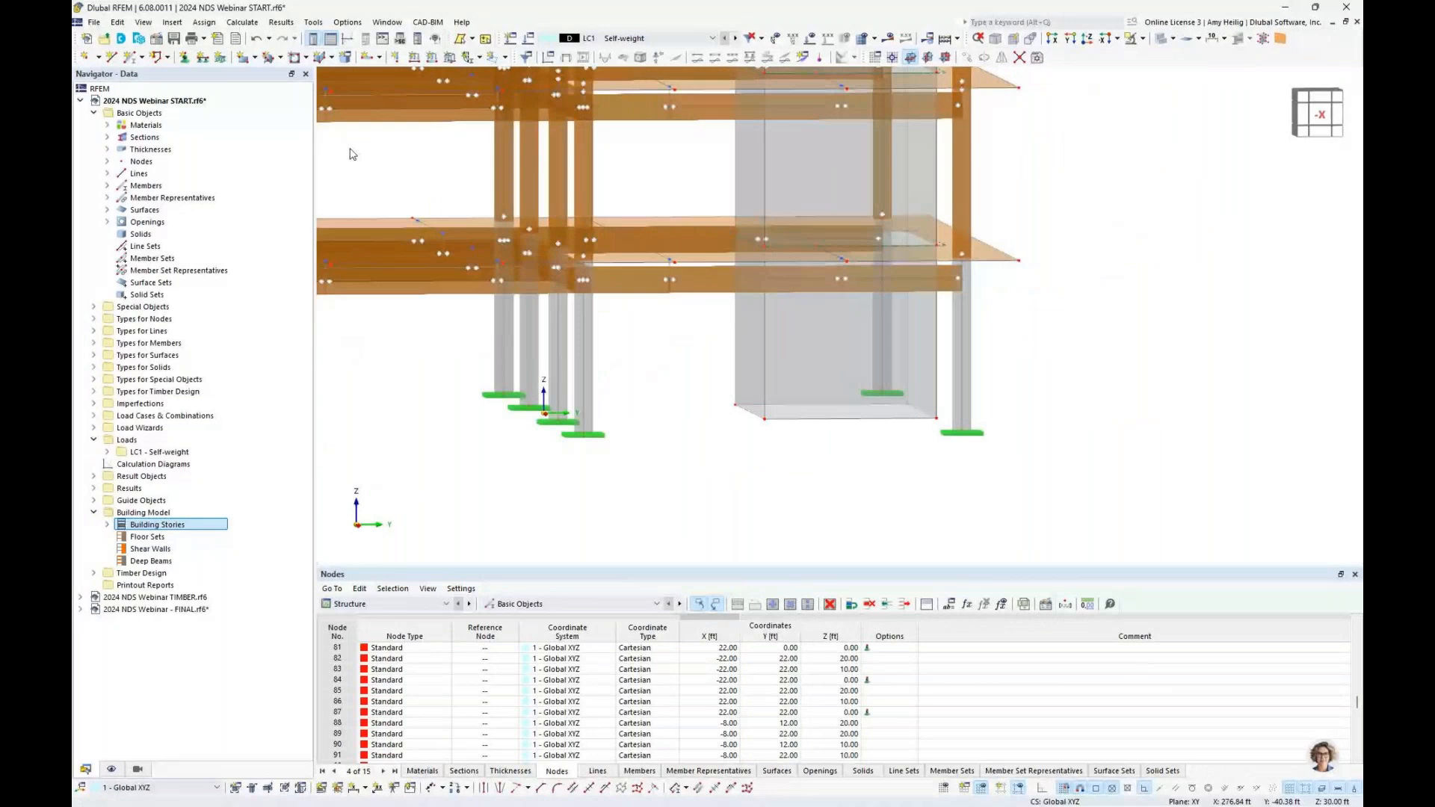
left_click(202, 56)
left_click(544, 335)
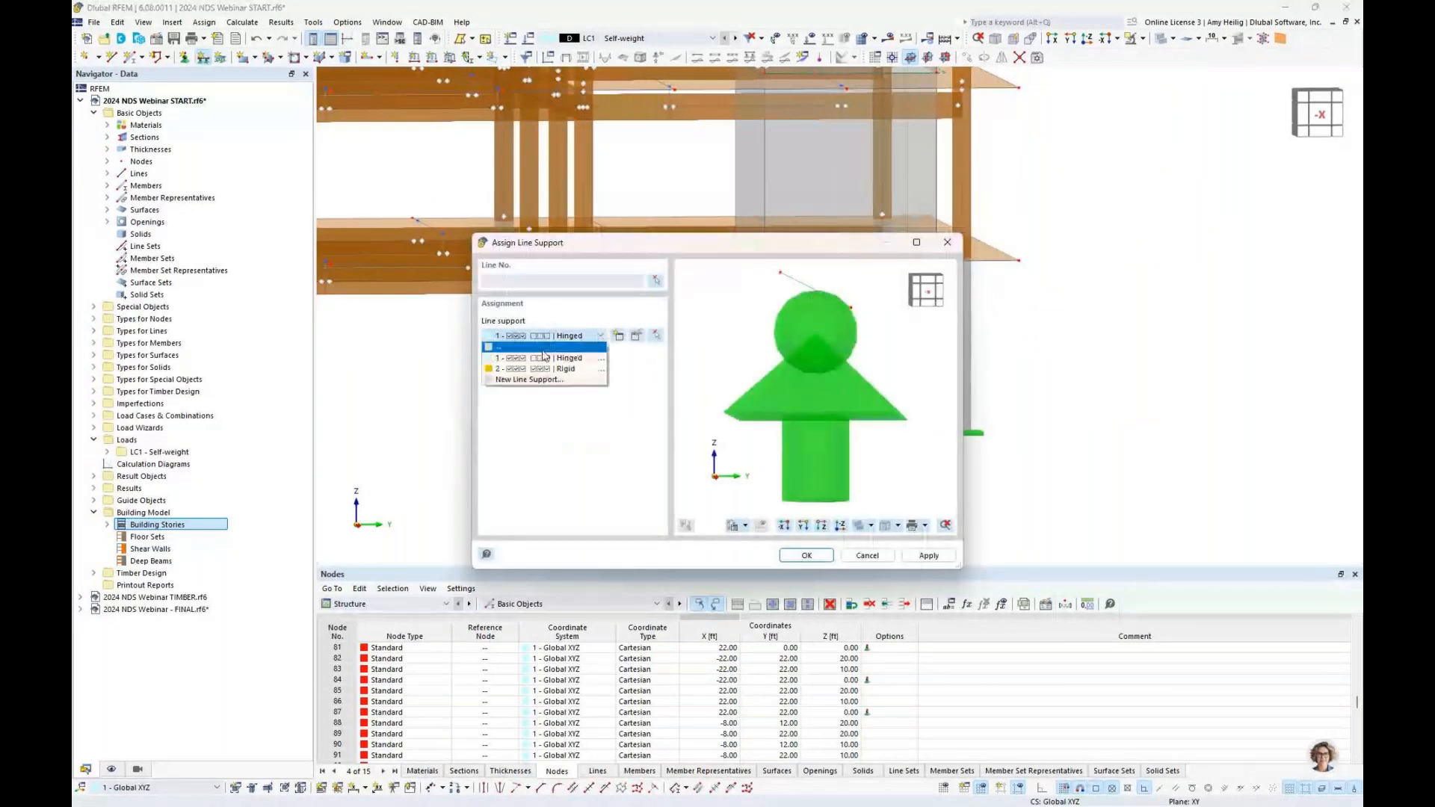
left_click(544, 357)
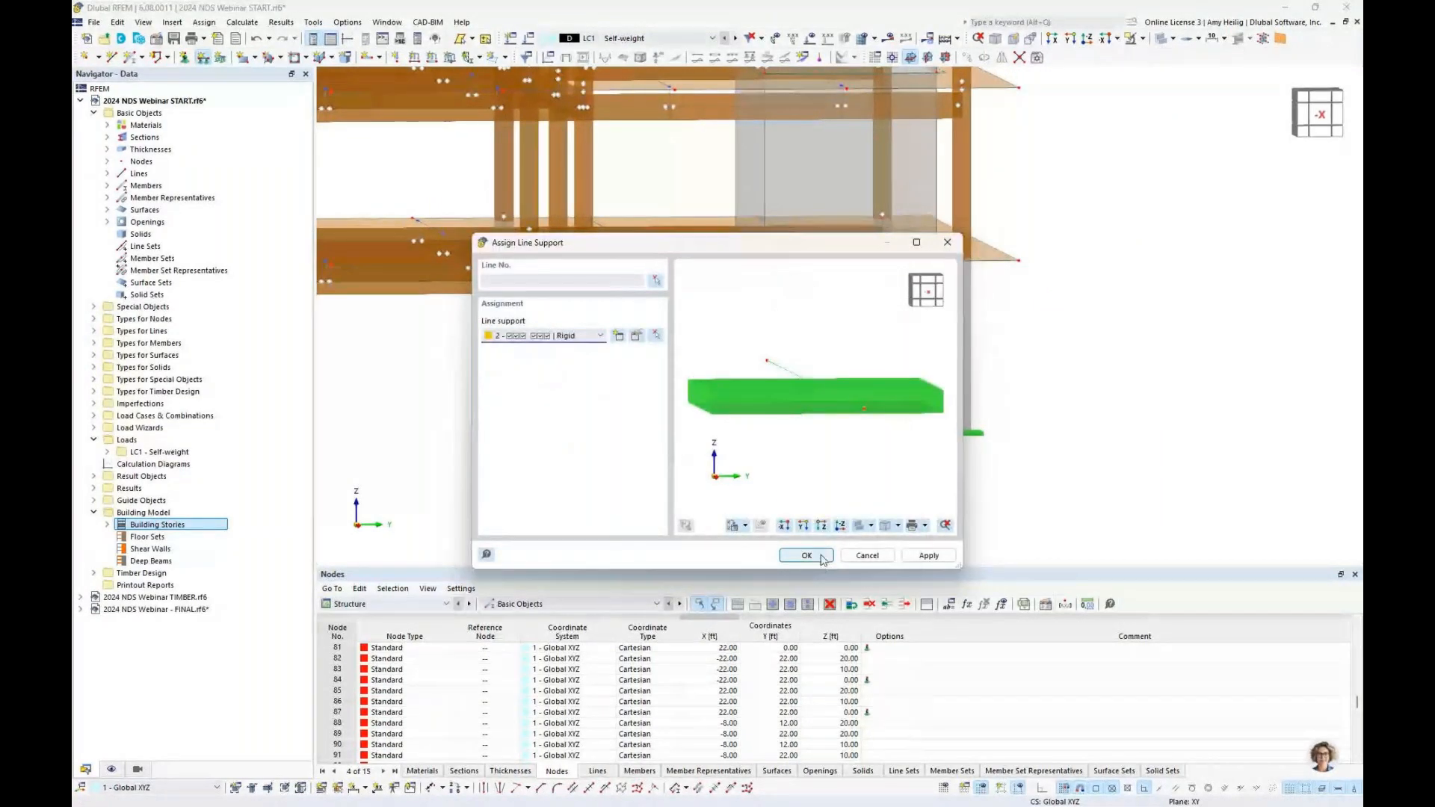
left_click(808, 555)
left_click_drag(711, 374, 955, 453)
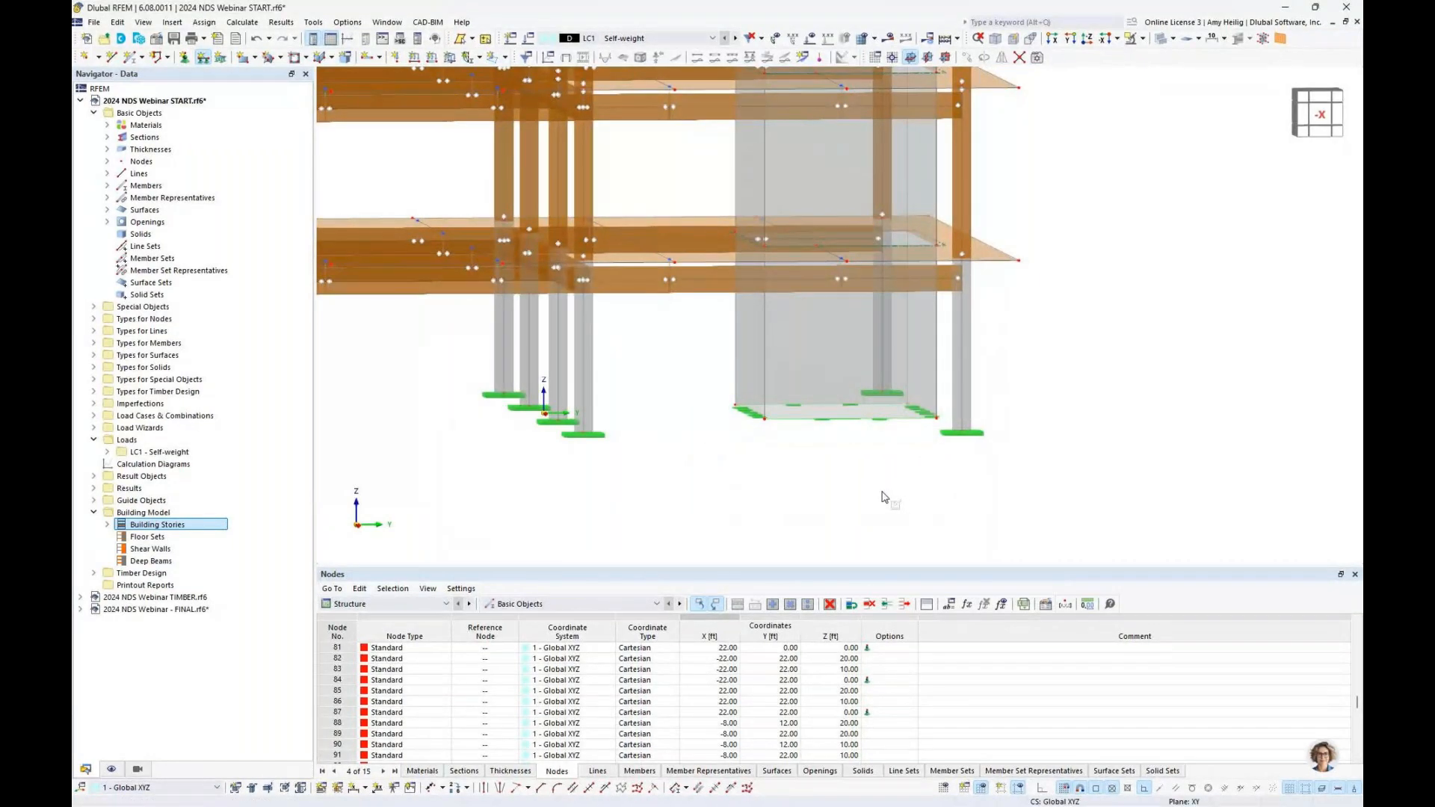
key("Escape")
middle_click_drag(882, 497, 868, 496, "ctrl")
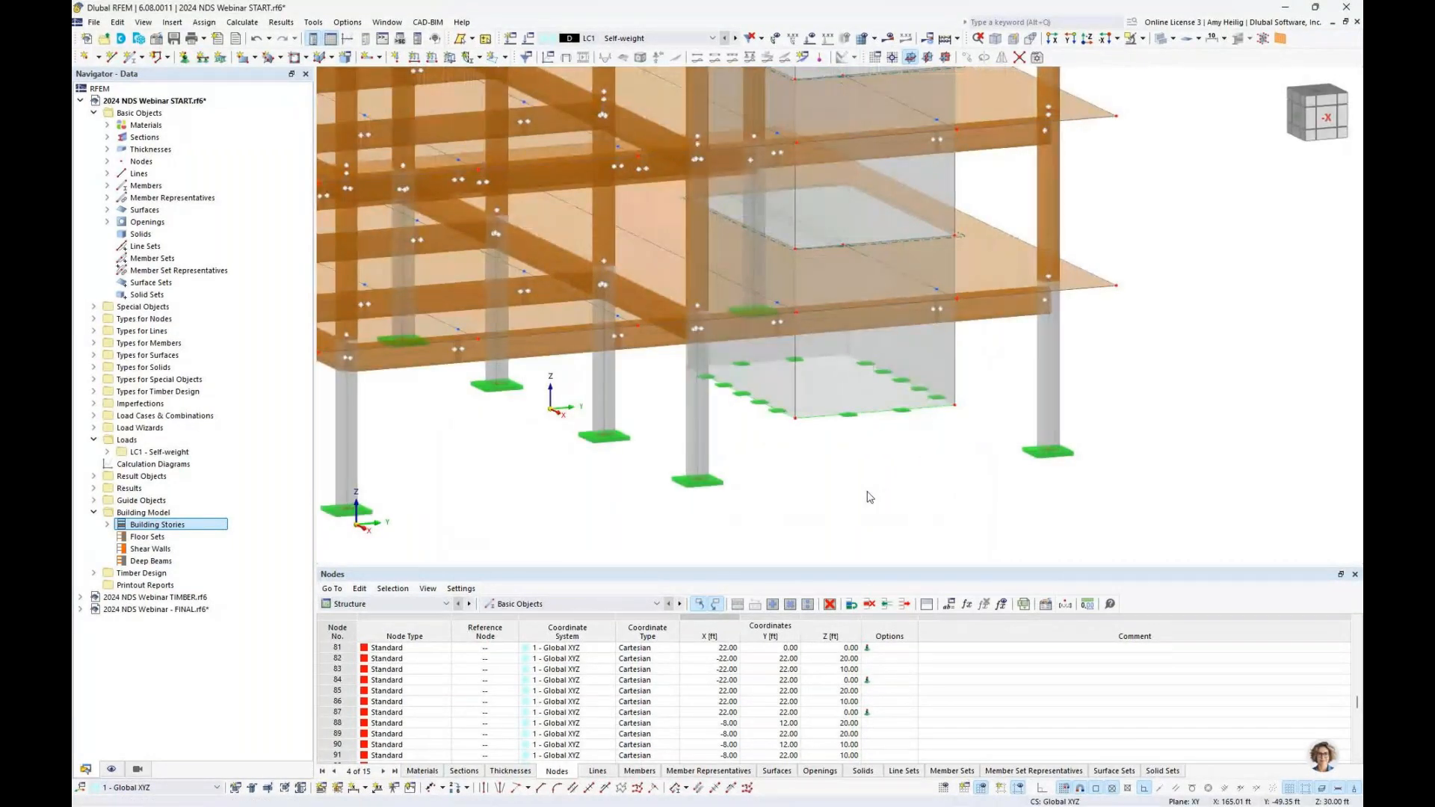
Switch the model display from transparent to solid rendering.
scroll(870, 464, "down", 3)
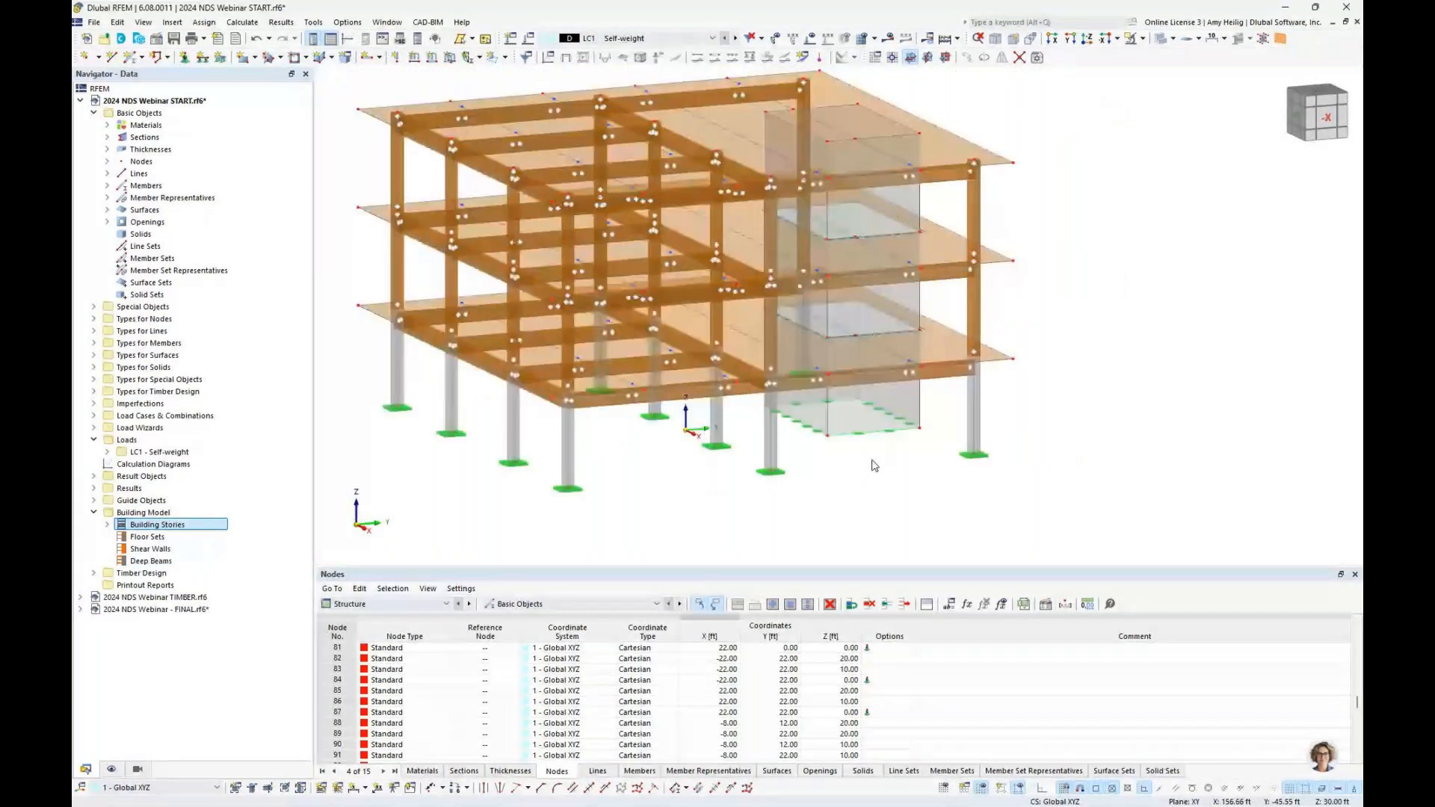
scroll(875, 465, "down", 2)
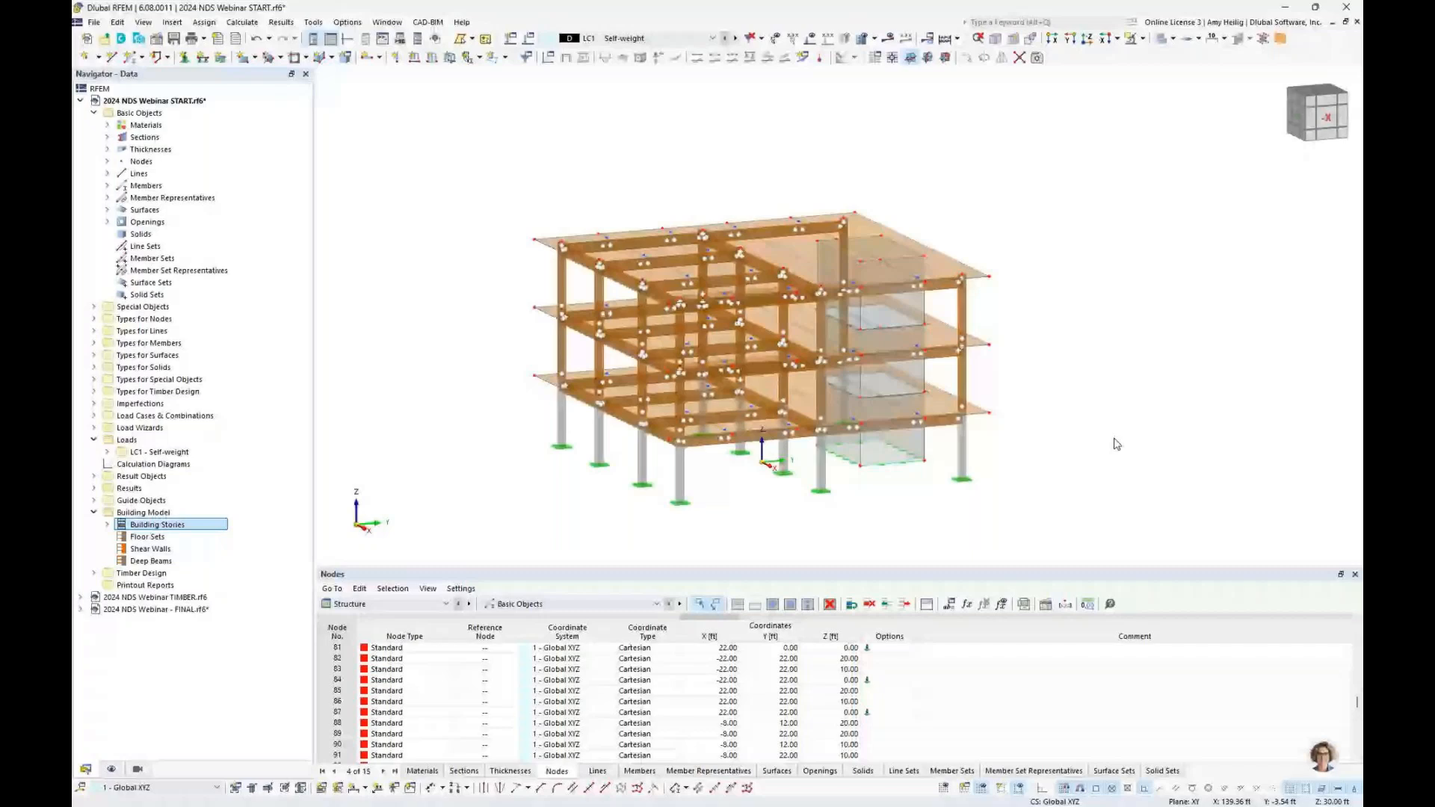
left_click(1159, 42)
scroll(587, 271, "up", 4)
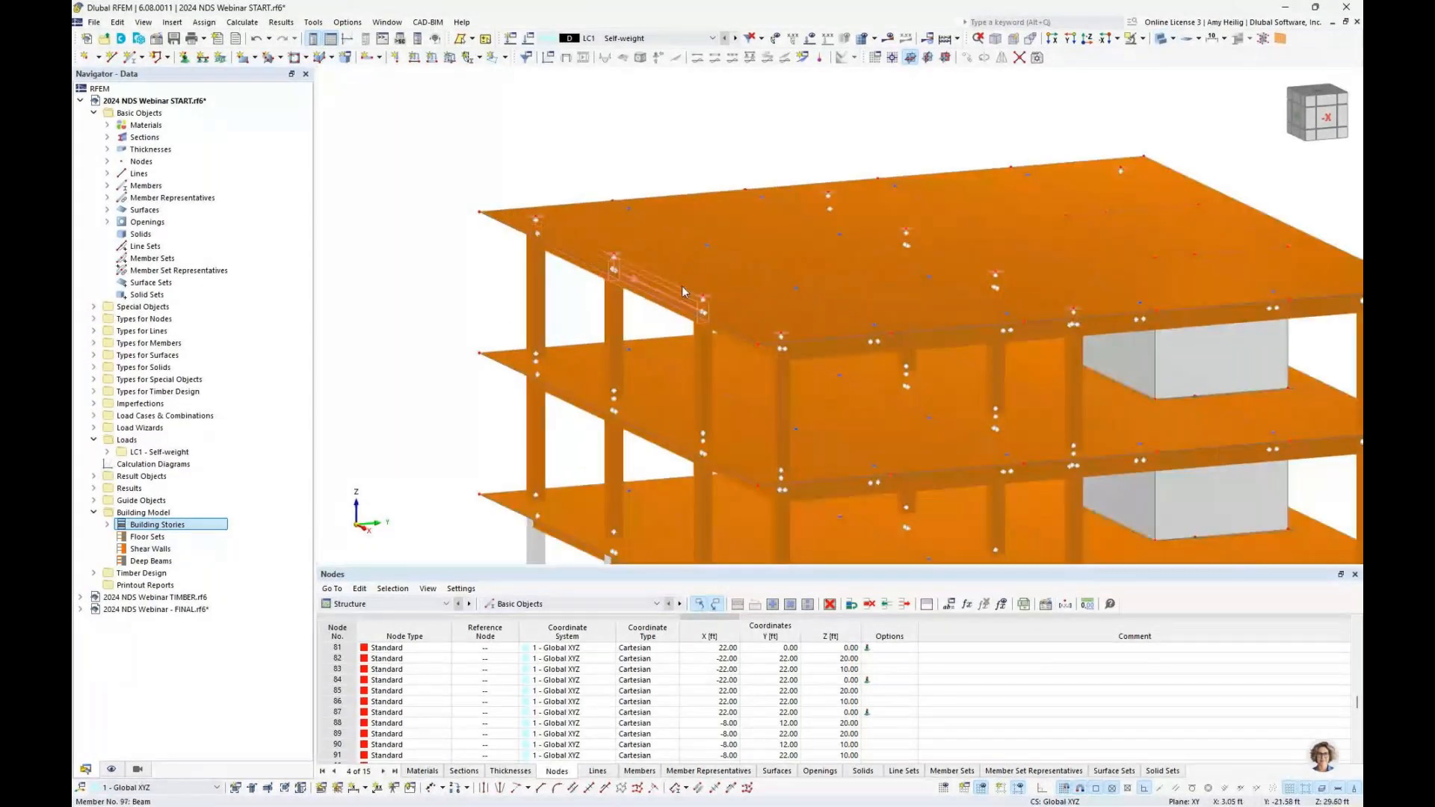
Examine the first two CLT panels of the top floor and the joint line between them.
left_click(689, 280)
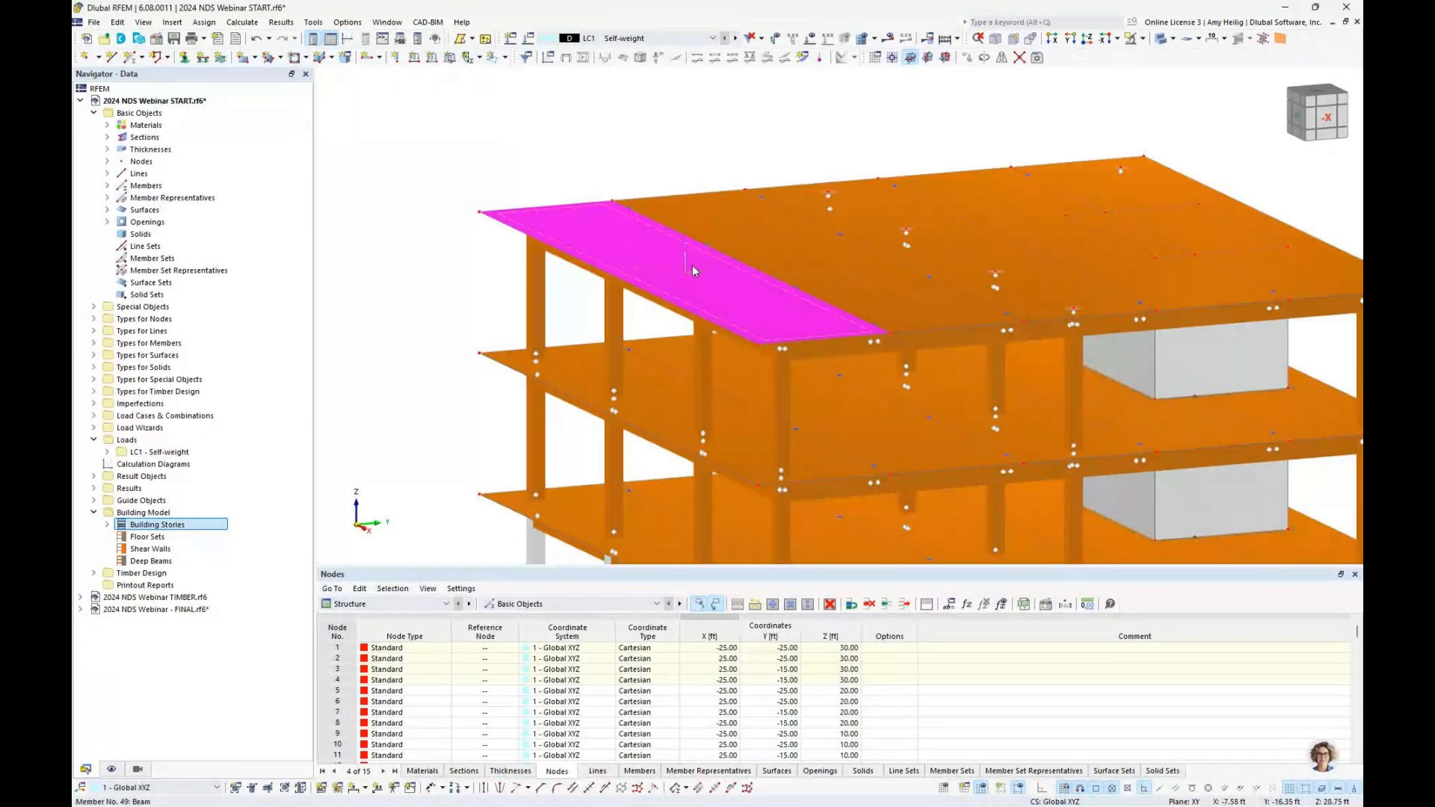
left_click(761, 228)
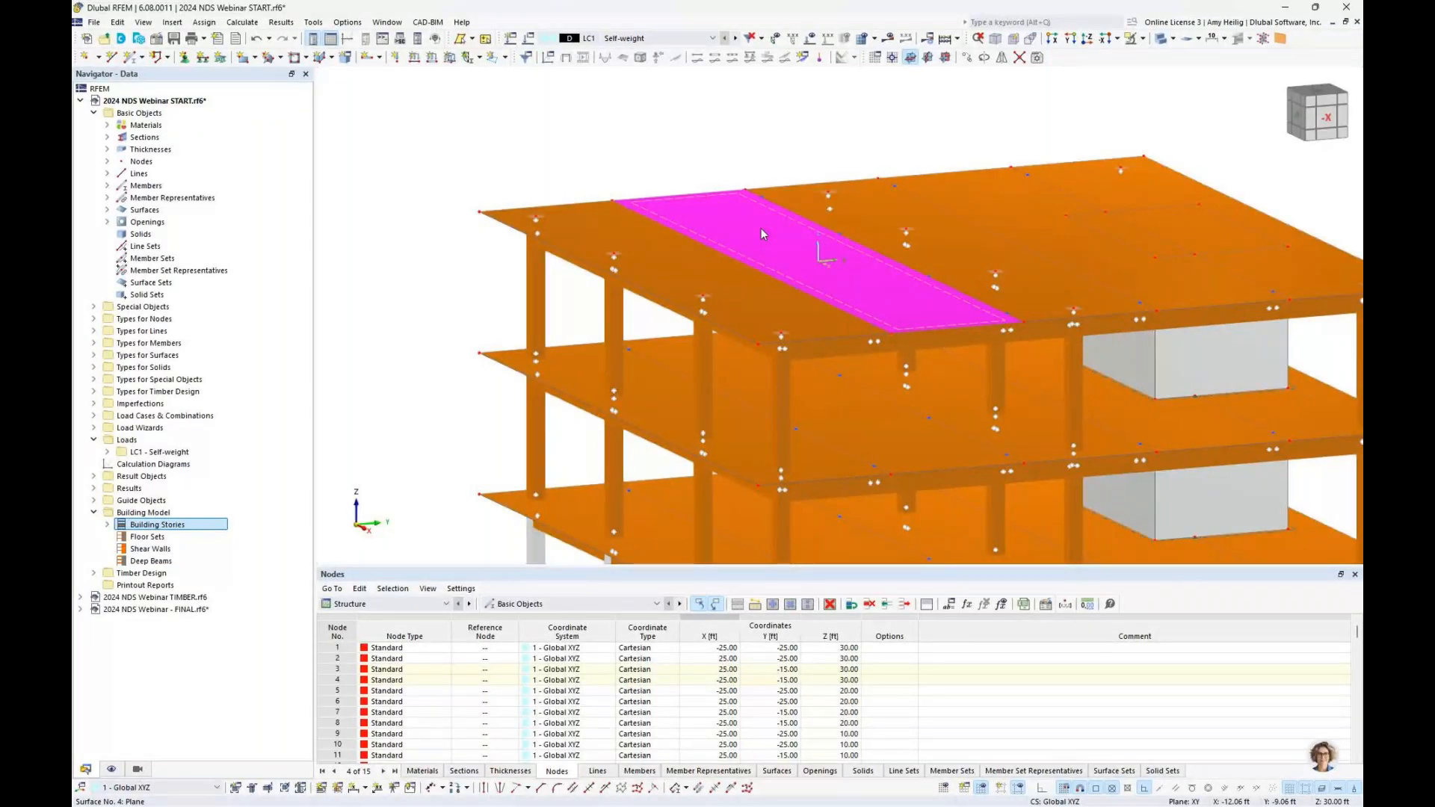
left_click(636, 155)
scroll(658, 171, "up", 2)
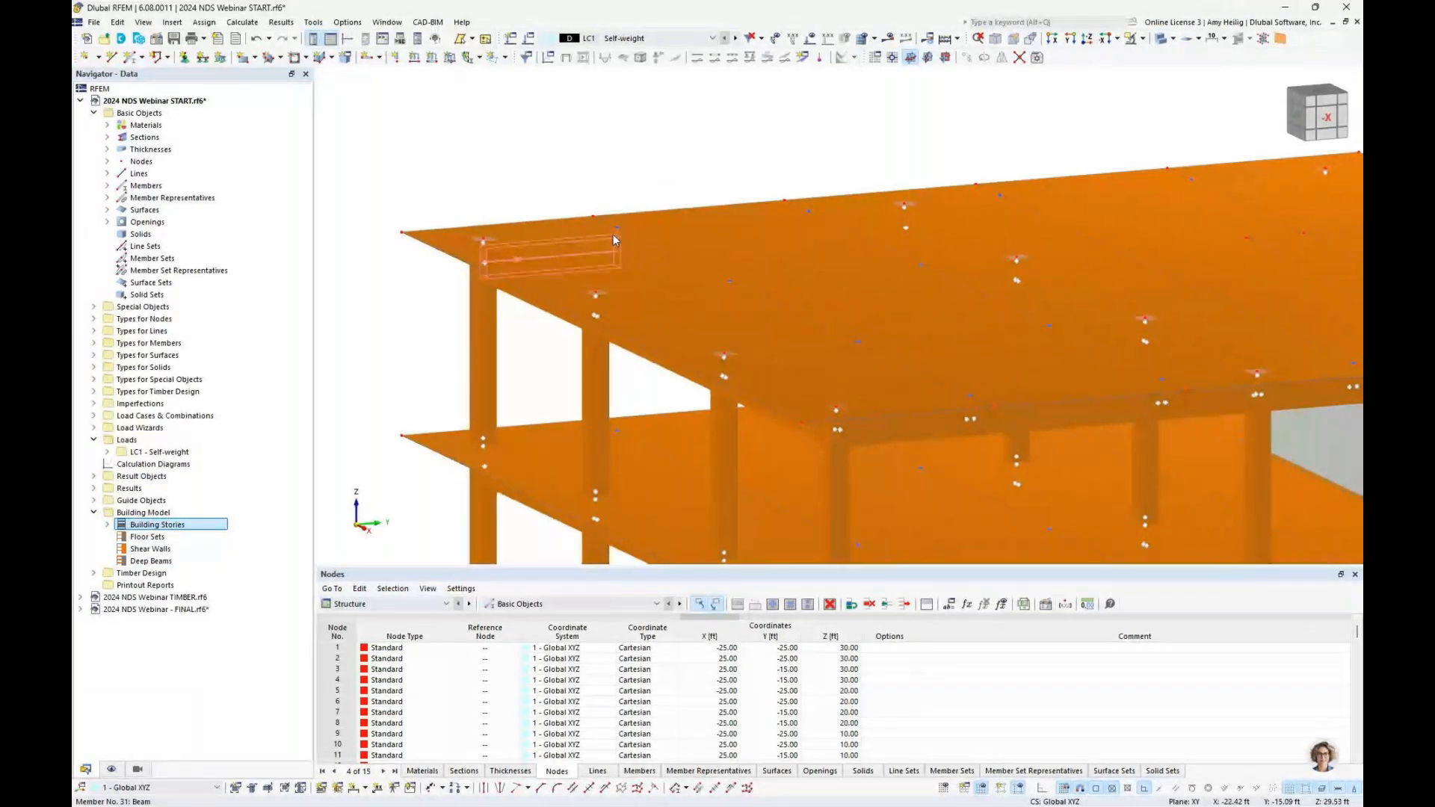
scroll(613, 235, "up", 2)
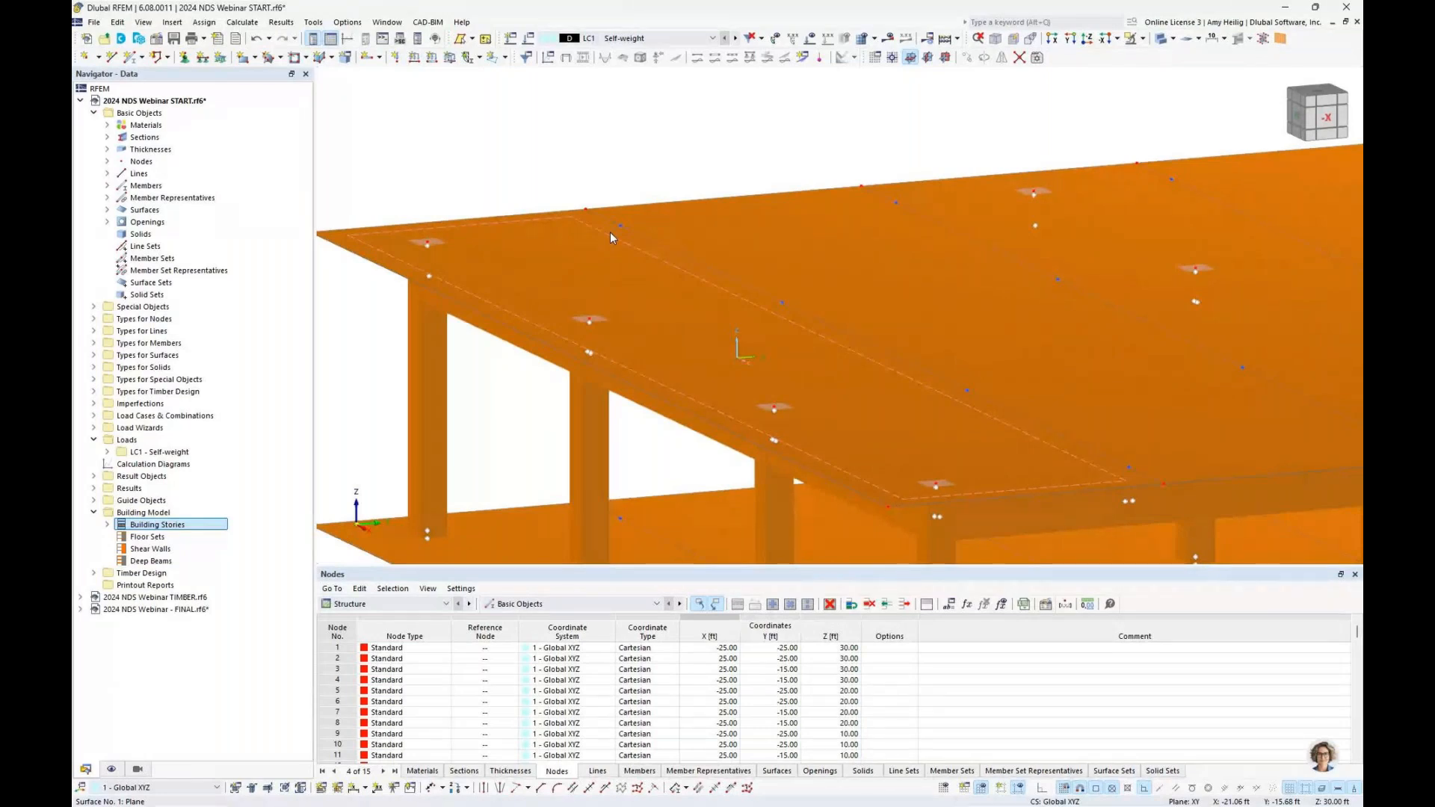
scroll(611, 180, "down", 3)
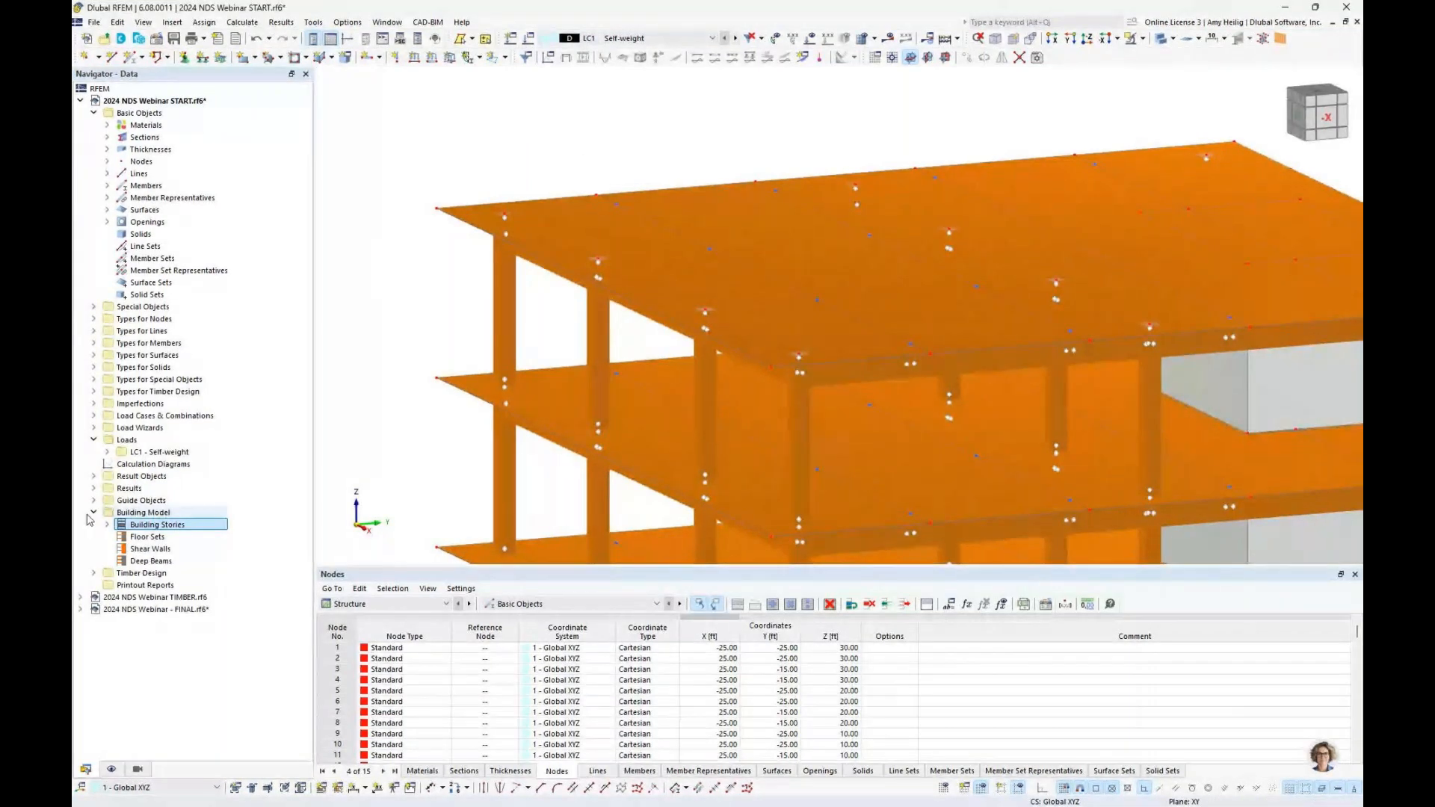
Create a new line hinge that also releases translation ux, with a spring constant of 150 kip/ft².
left_click(91, 512)
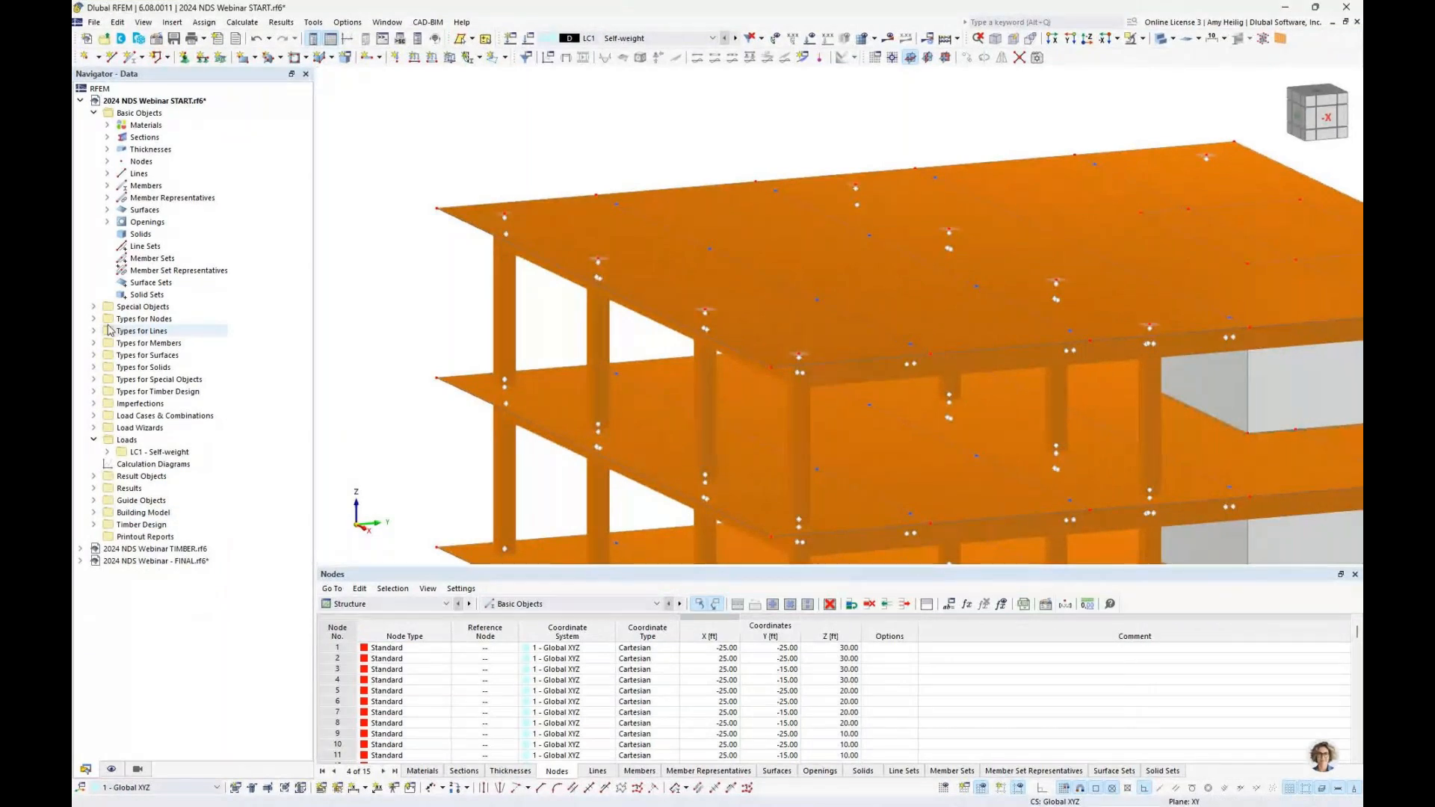
left_click(94, 331)
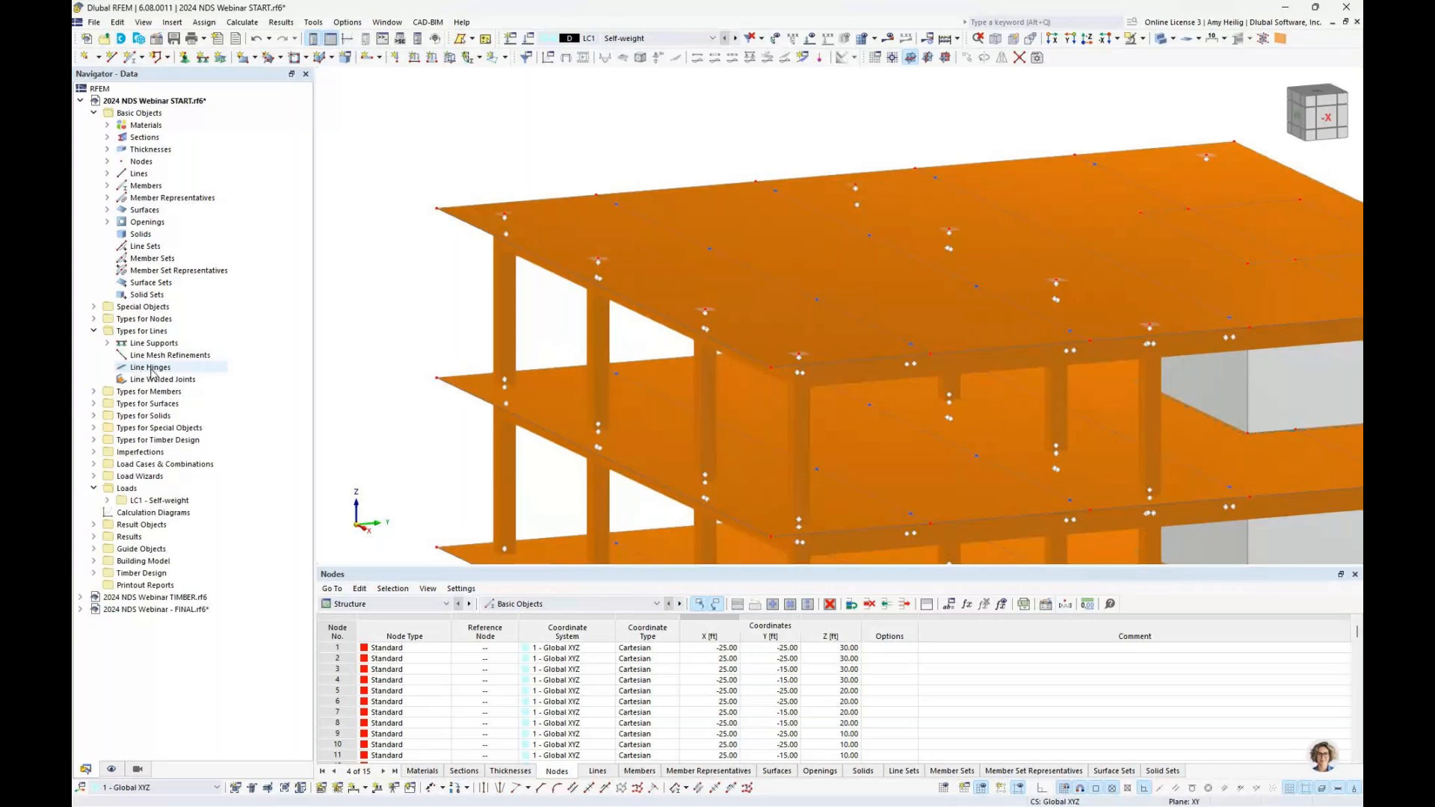
double_click(152, 368)
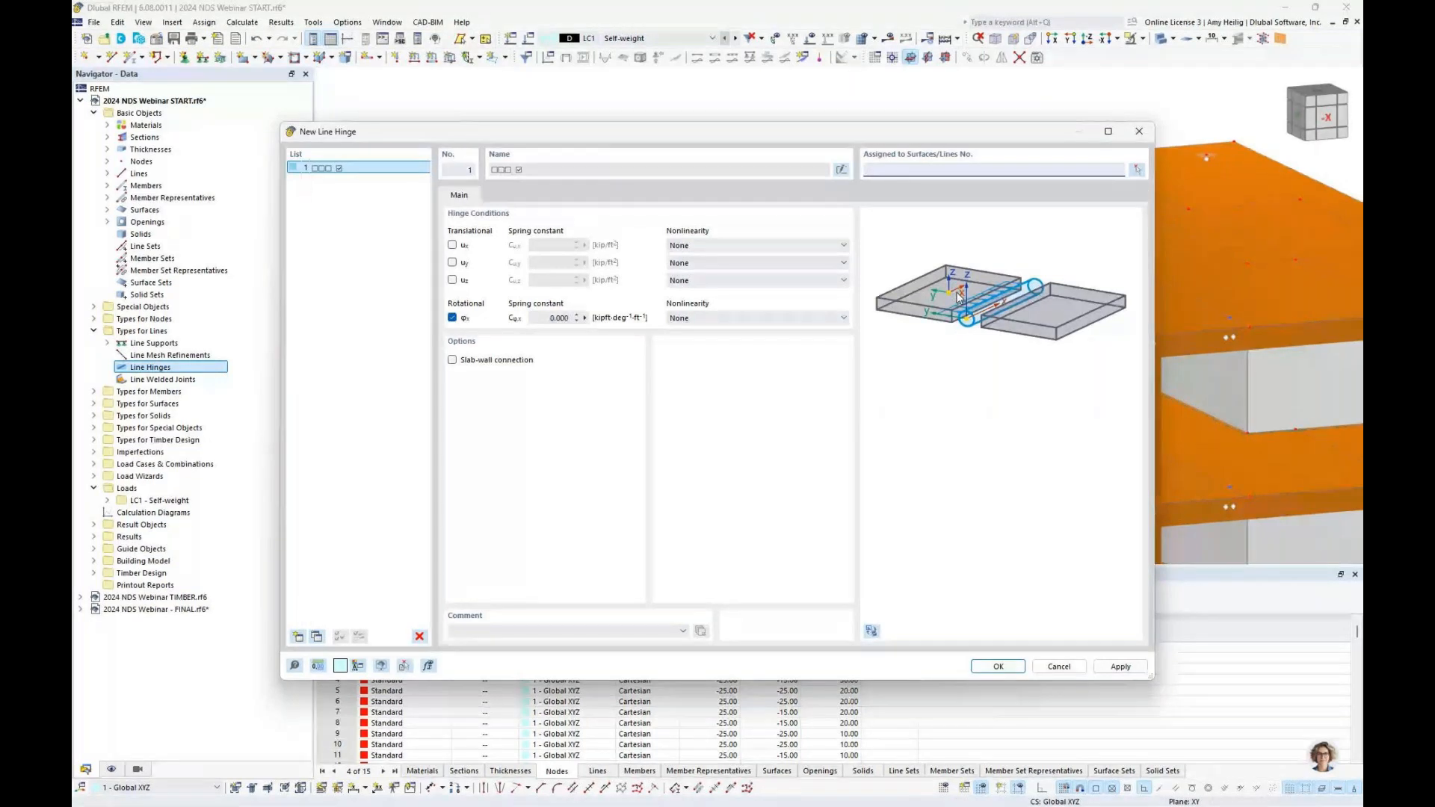
left_click(453, 246)
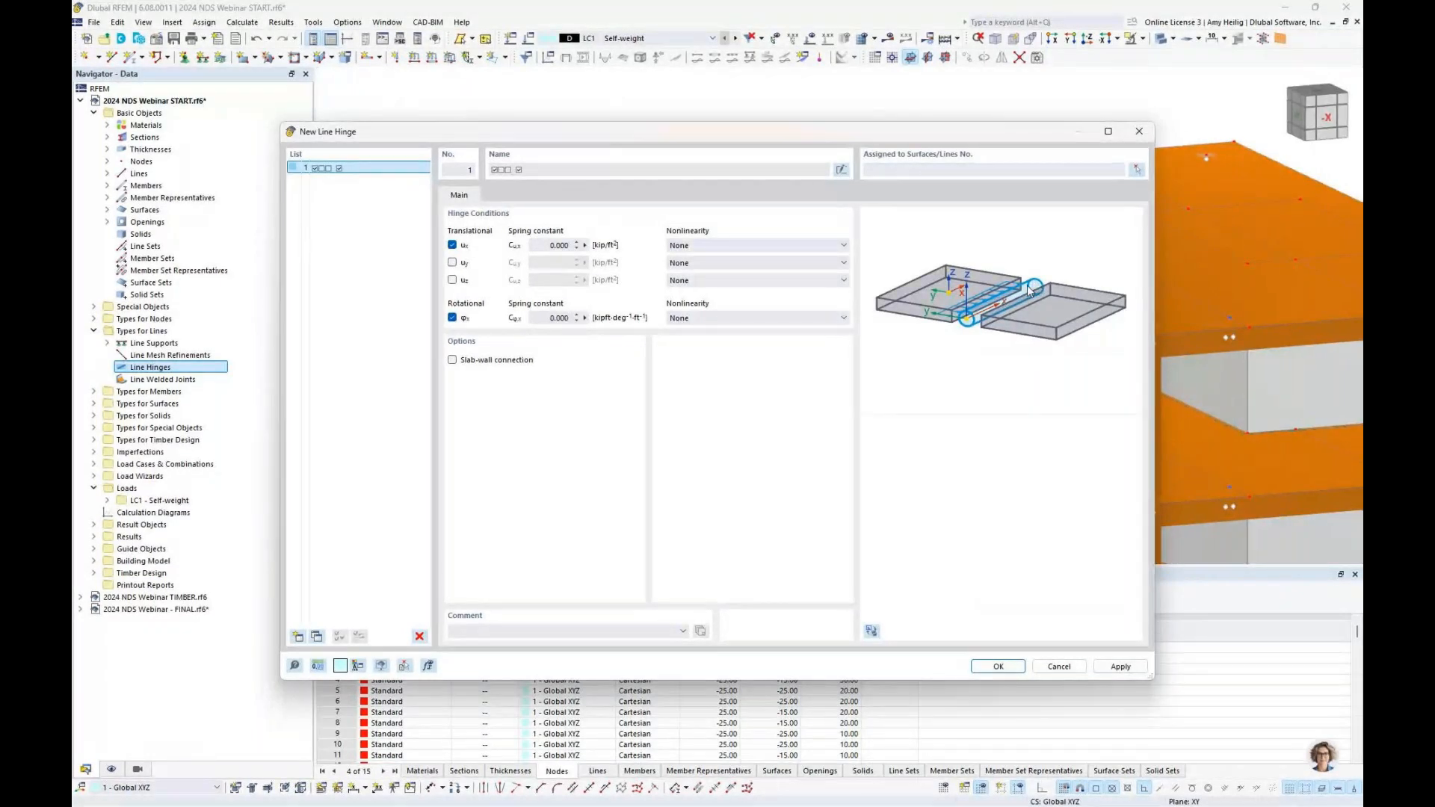
double_click(577, 245)
type("150")
Assign the line hinge along the top-floor panel joints: surface 1 line 3, surface 4 line 14, surface 7 line 24, and surface 10 lines 110 and 111.
left_click(1137, 171)
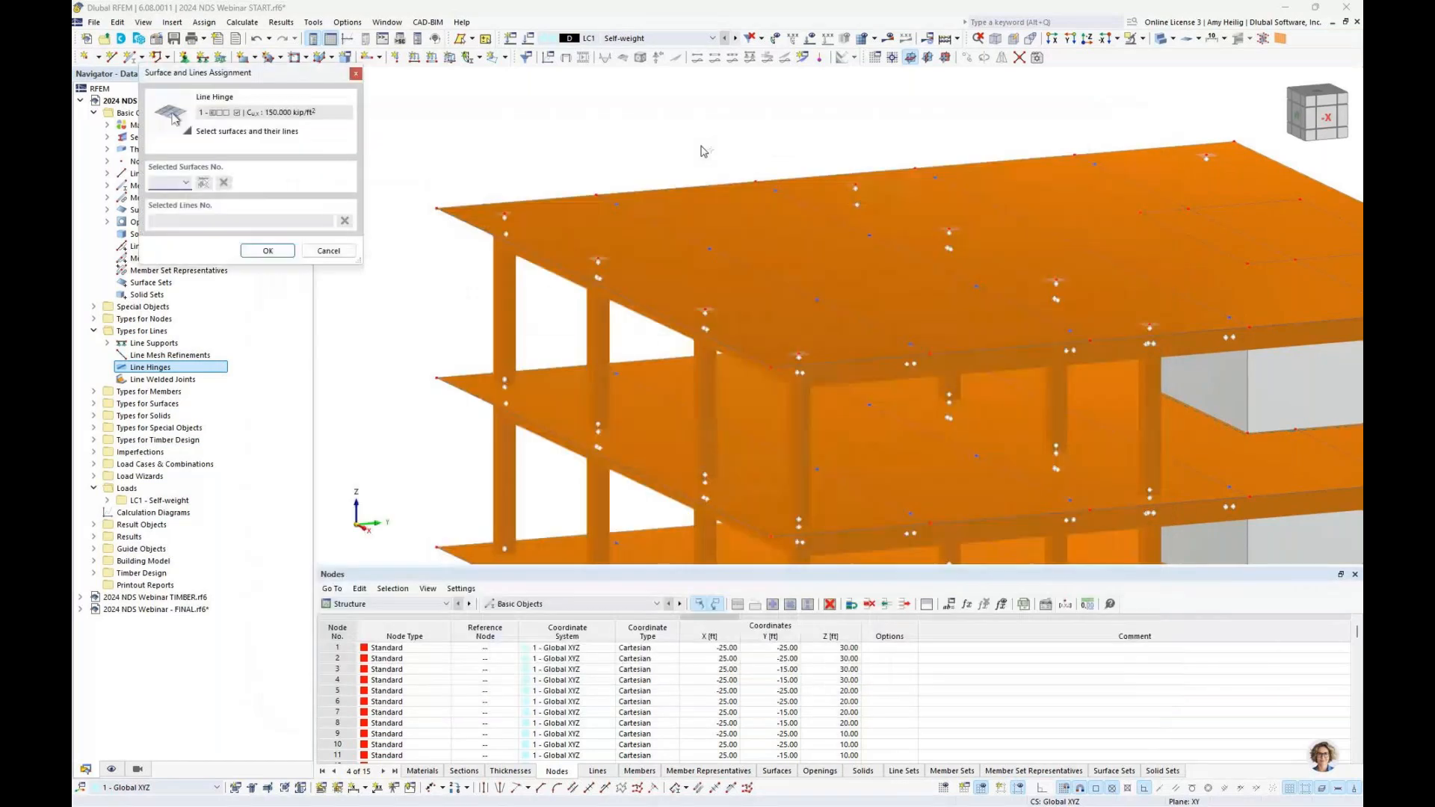
scroll(673, 149, "down", 3)
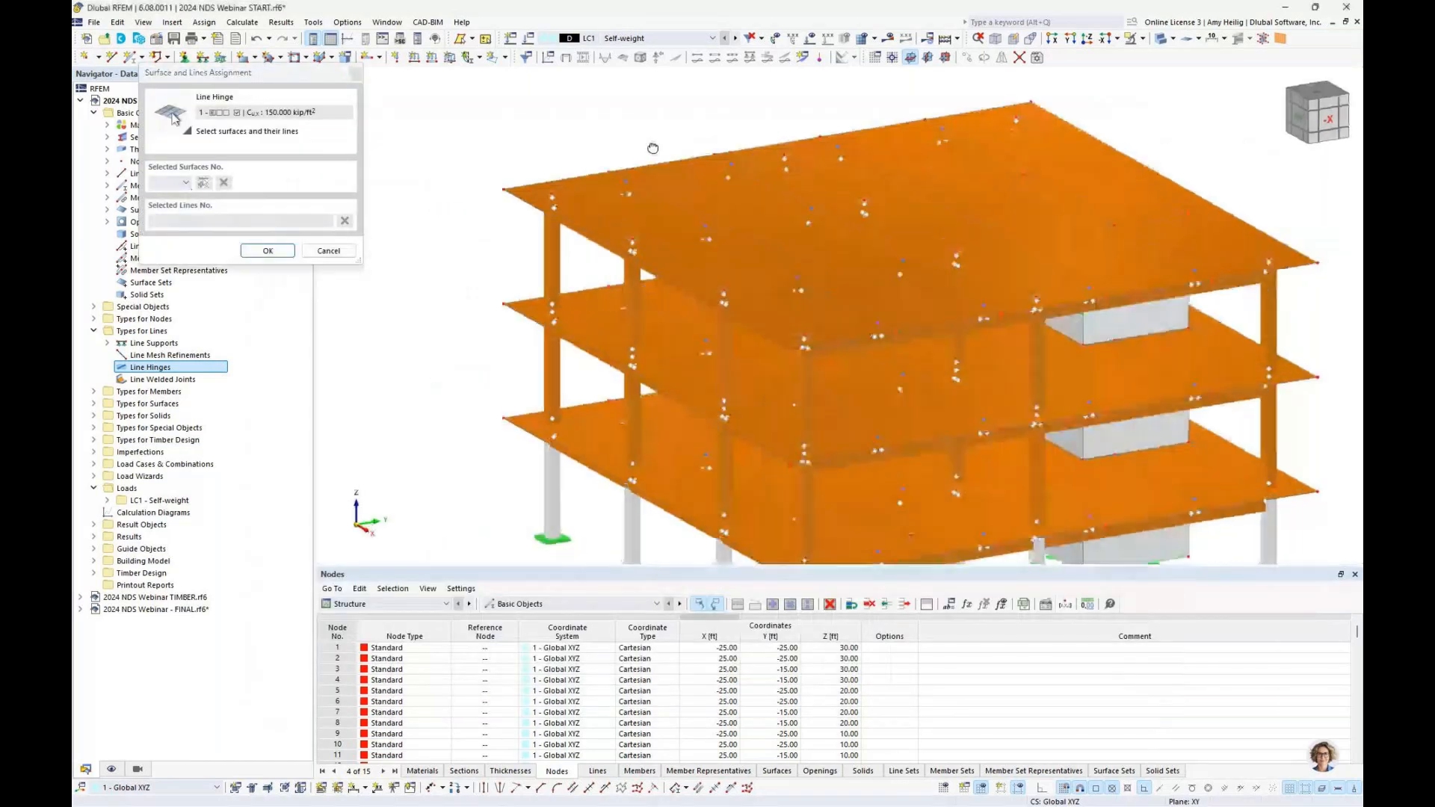
left_click(633, 216)
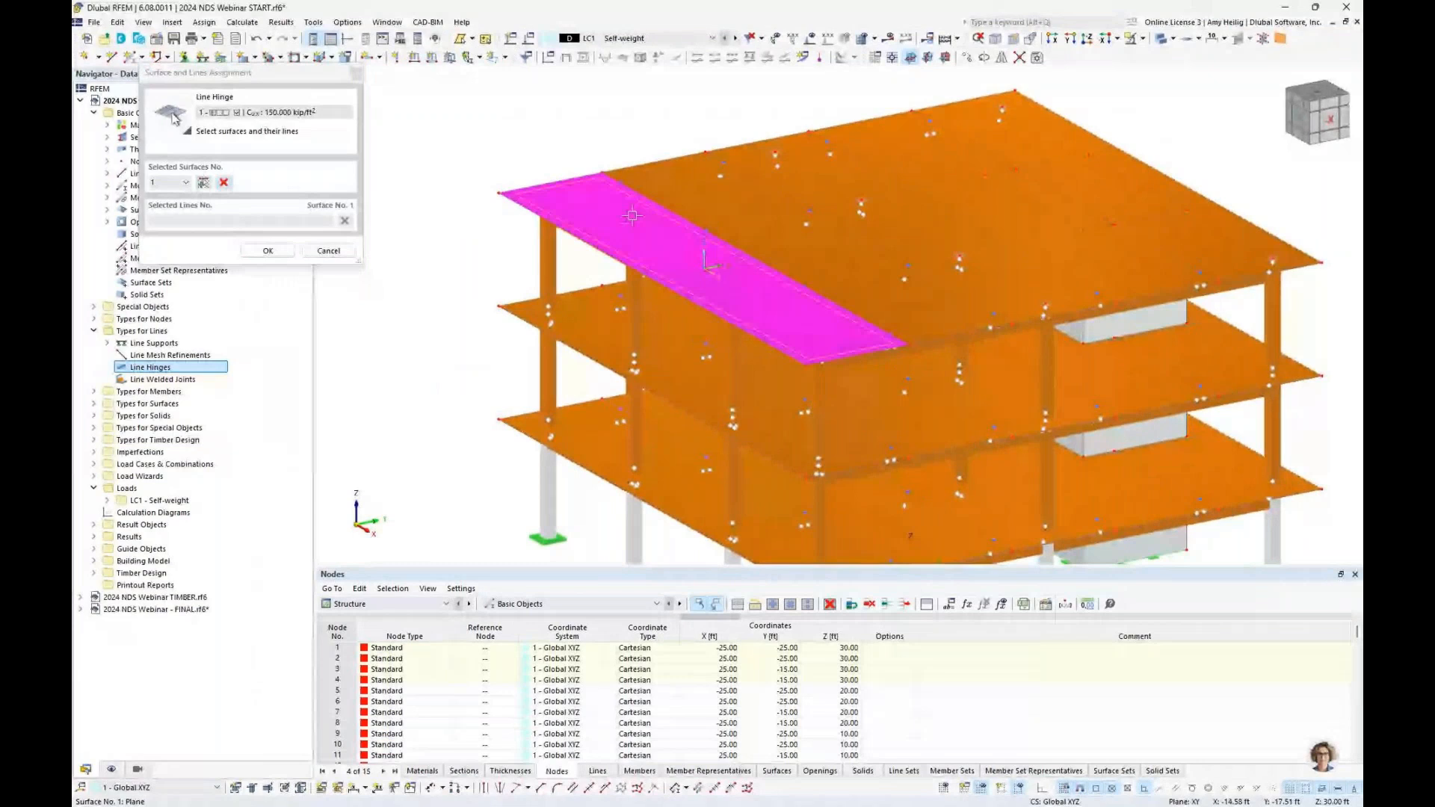
left_click(659, 204)
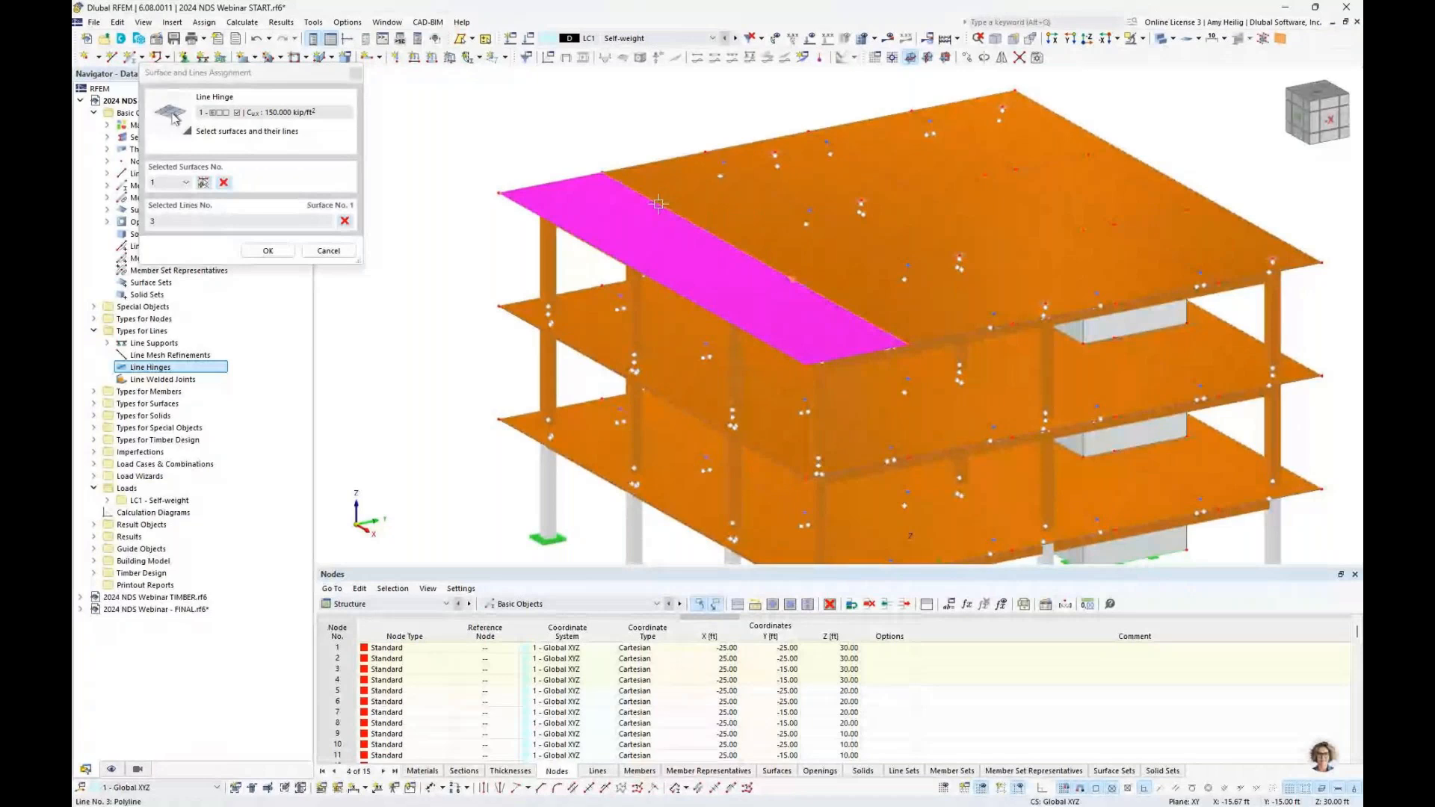
left_click(693, 200)
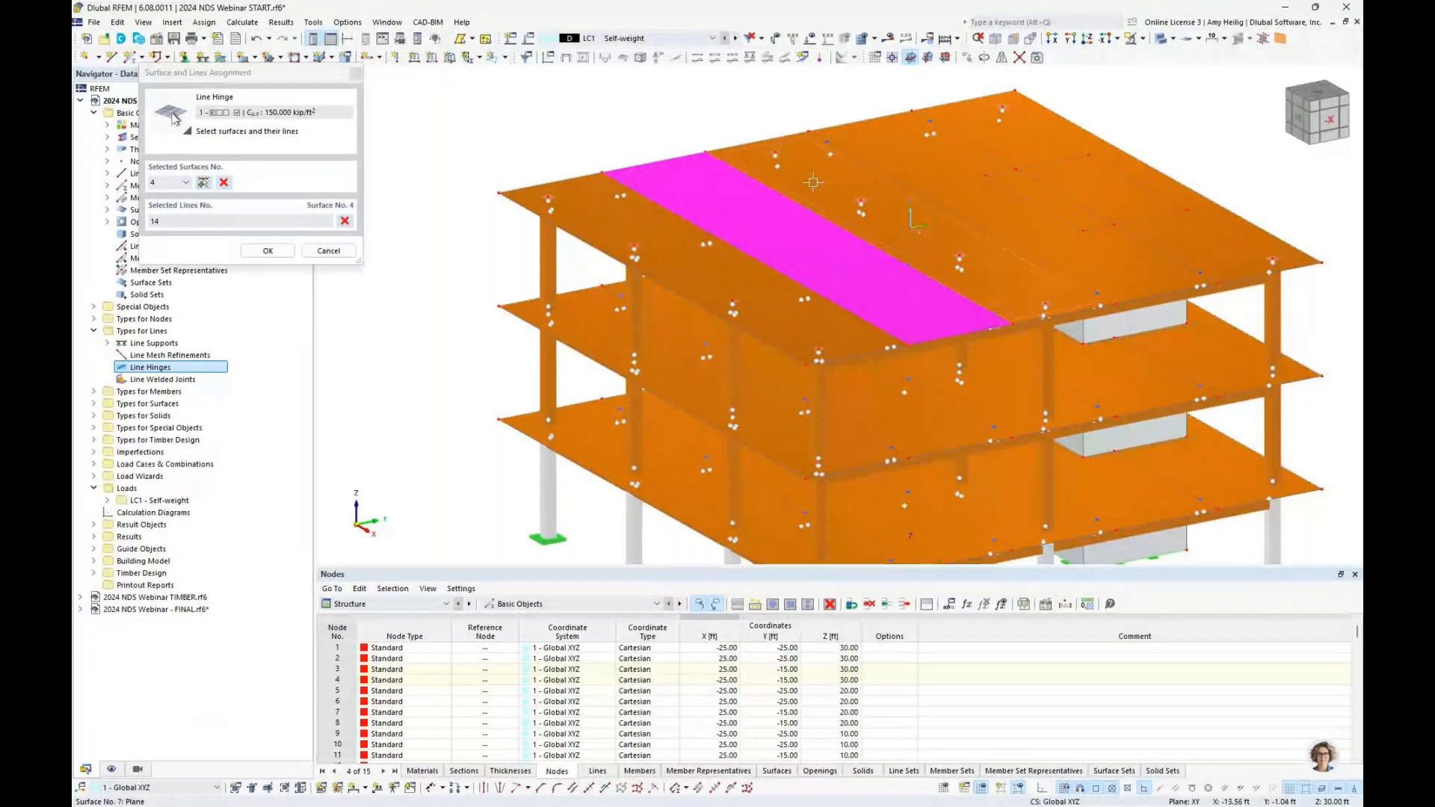
left_click(851, 170)
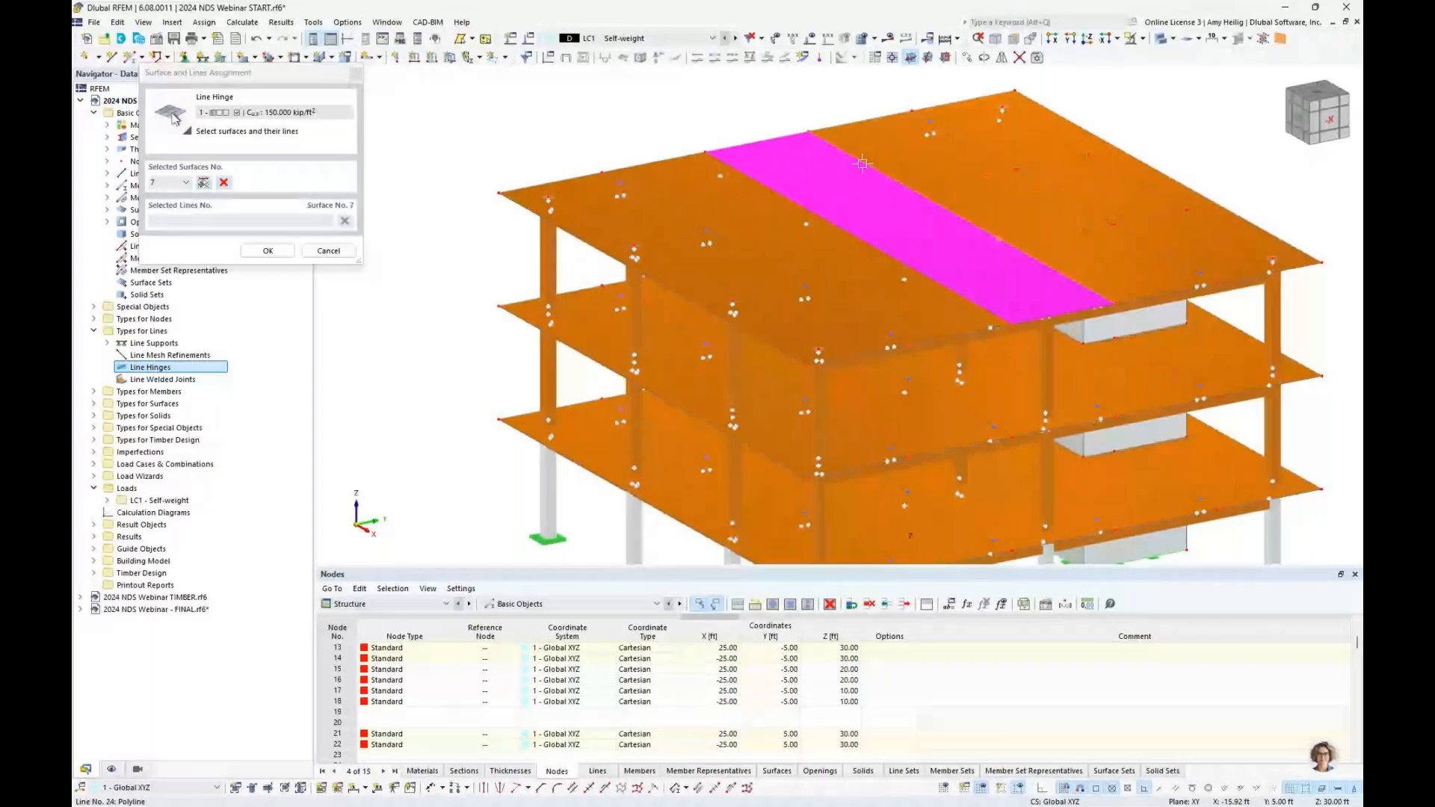
left_click(920, 161)
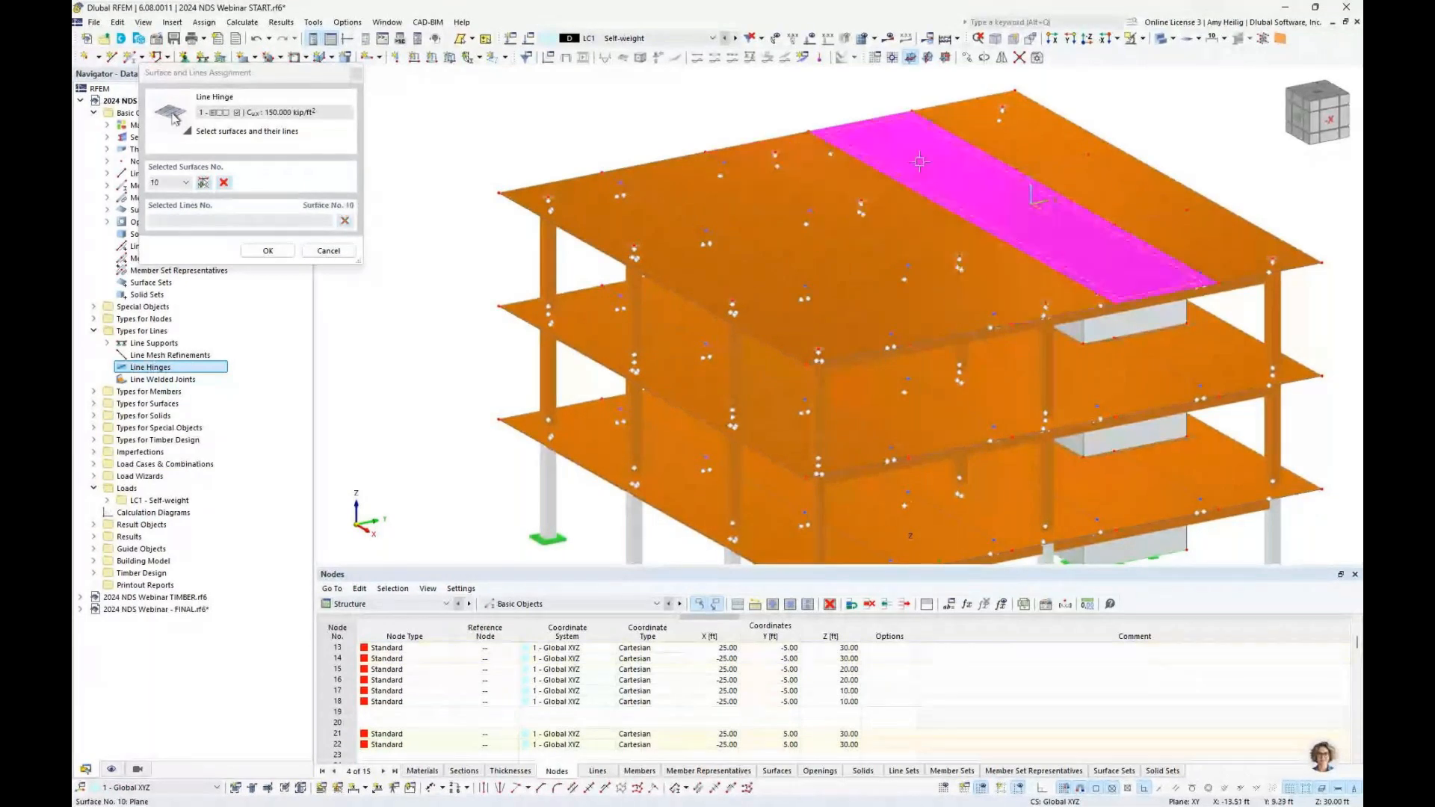
left_click(993, 154)
left_click(1036, 180)
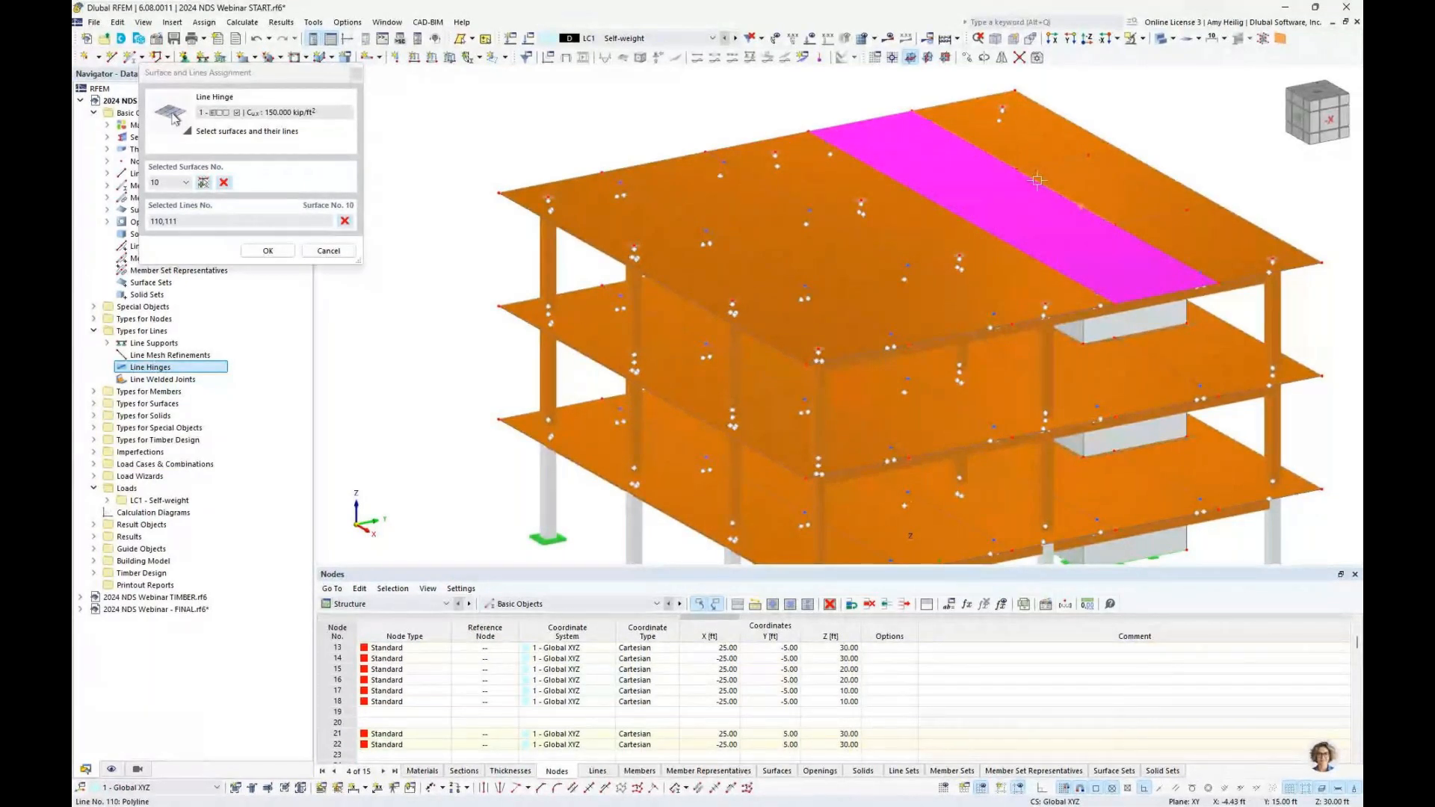
Finish assigning the 150 kip/ft² line hinge to surface 10 on lines 35, 110 and 111, and accept the new hinge.
left_click(1138, 239)
left_click(268, 250)
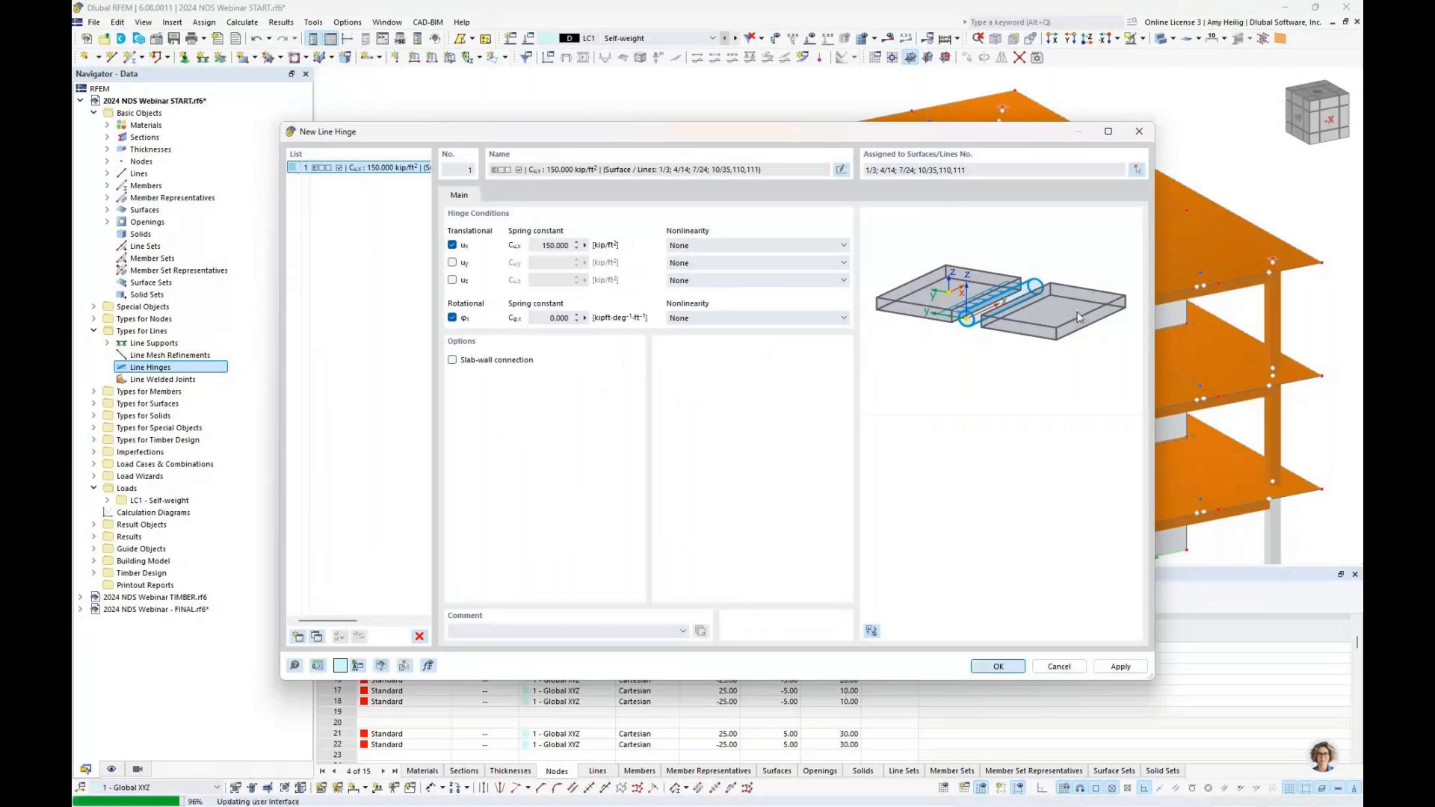
left_click(998, 666)
Examine the line hinge symbols along the roof panel joints in wireframe display, and return to the transparent solid display.
left_click(1160, 41)
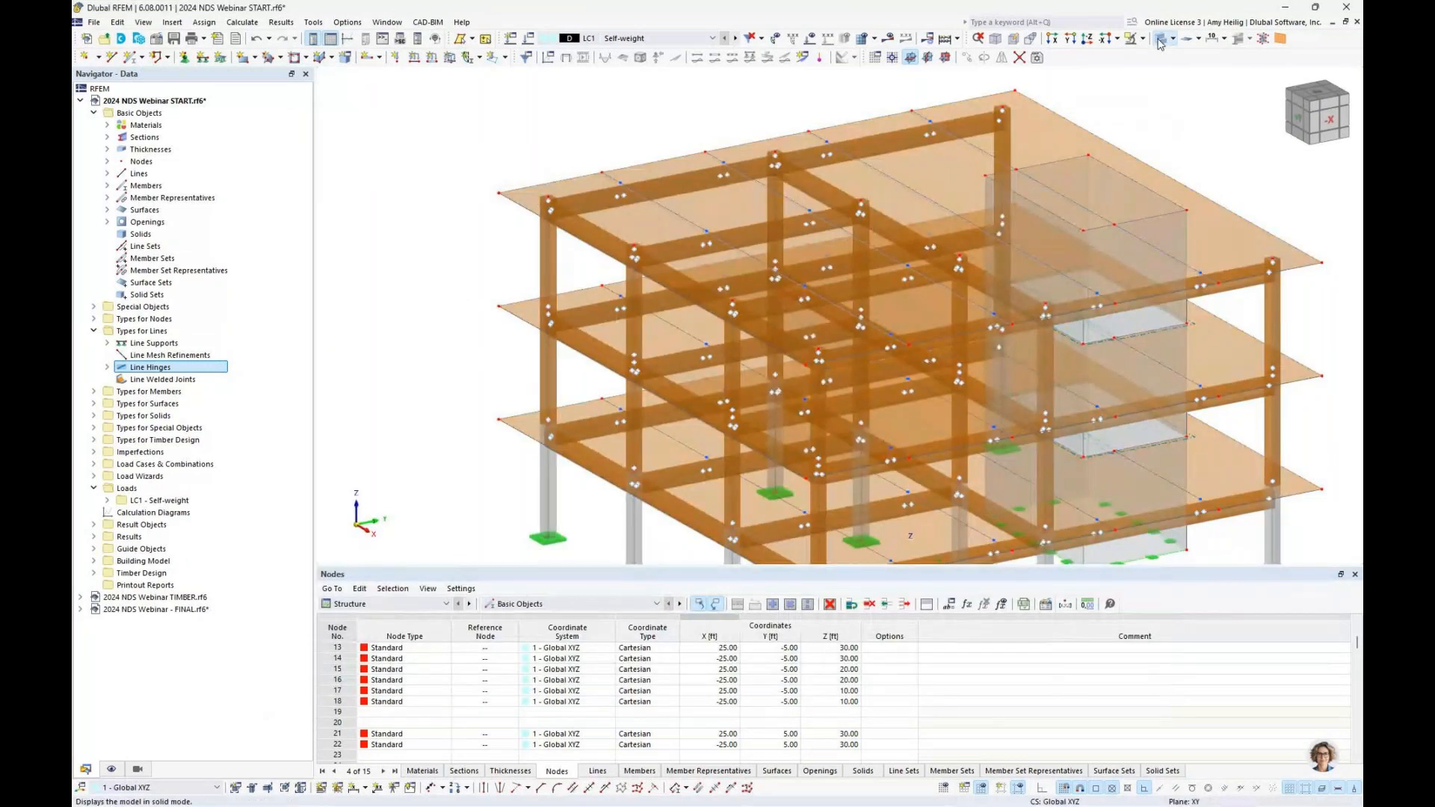
left_click(1158, 40)
scroll(671, 212, "up", 8)
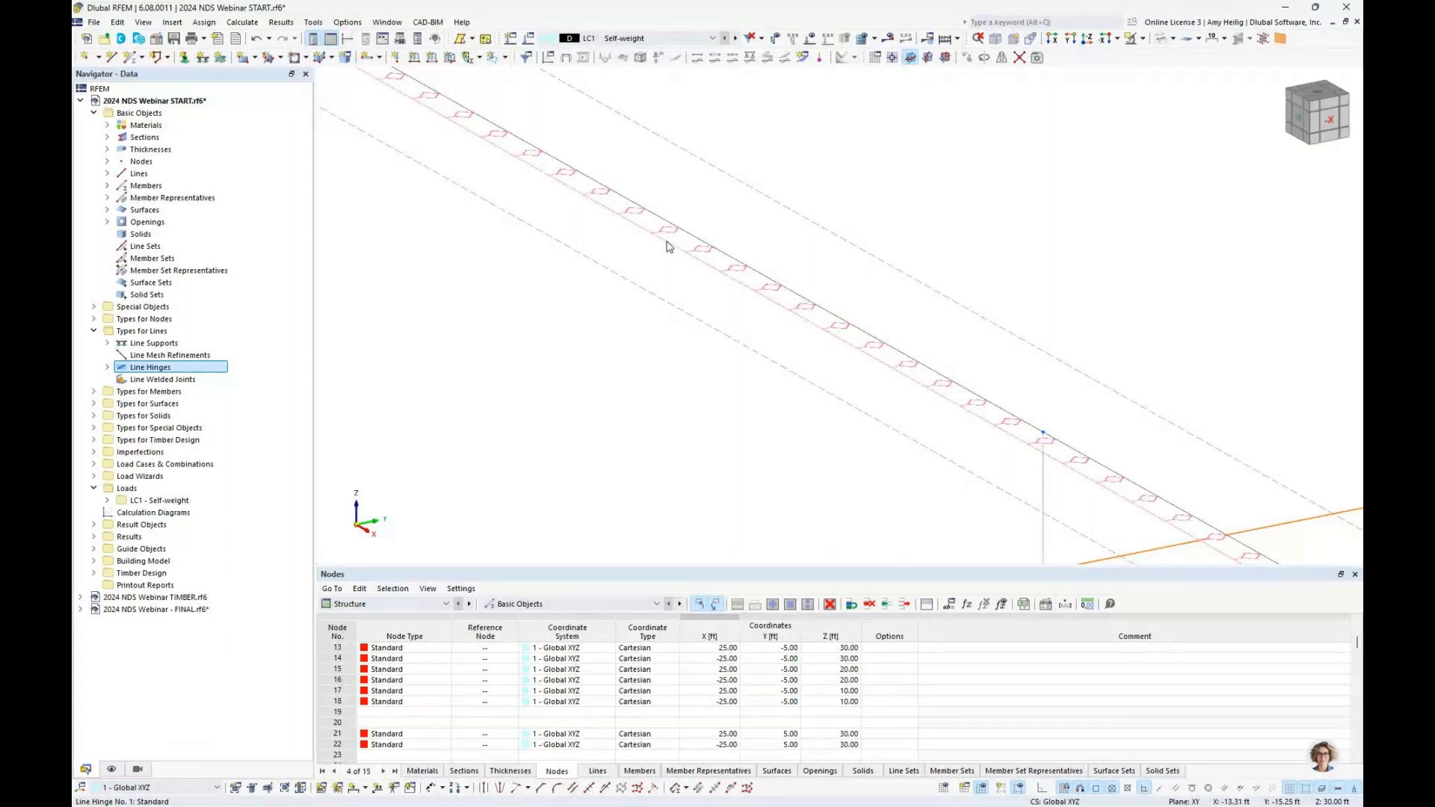
left_click(677, 248)
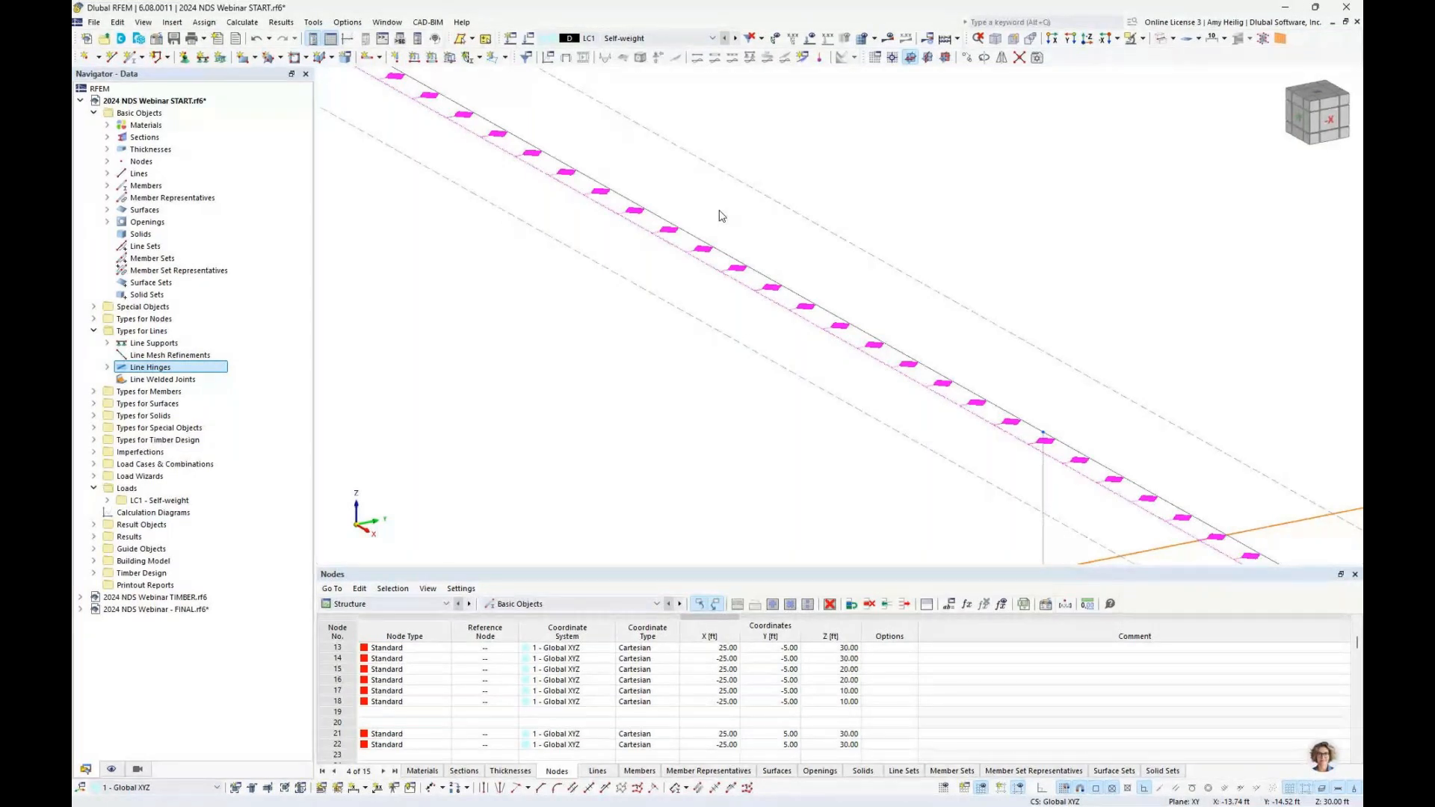
scroll(721, 216, "down", 5)
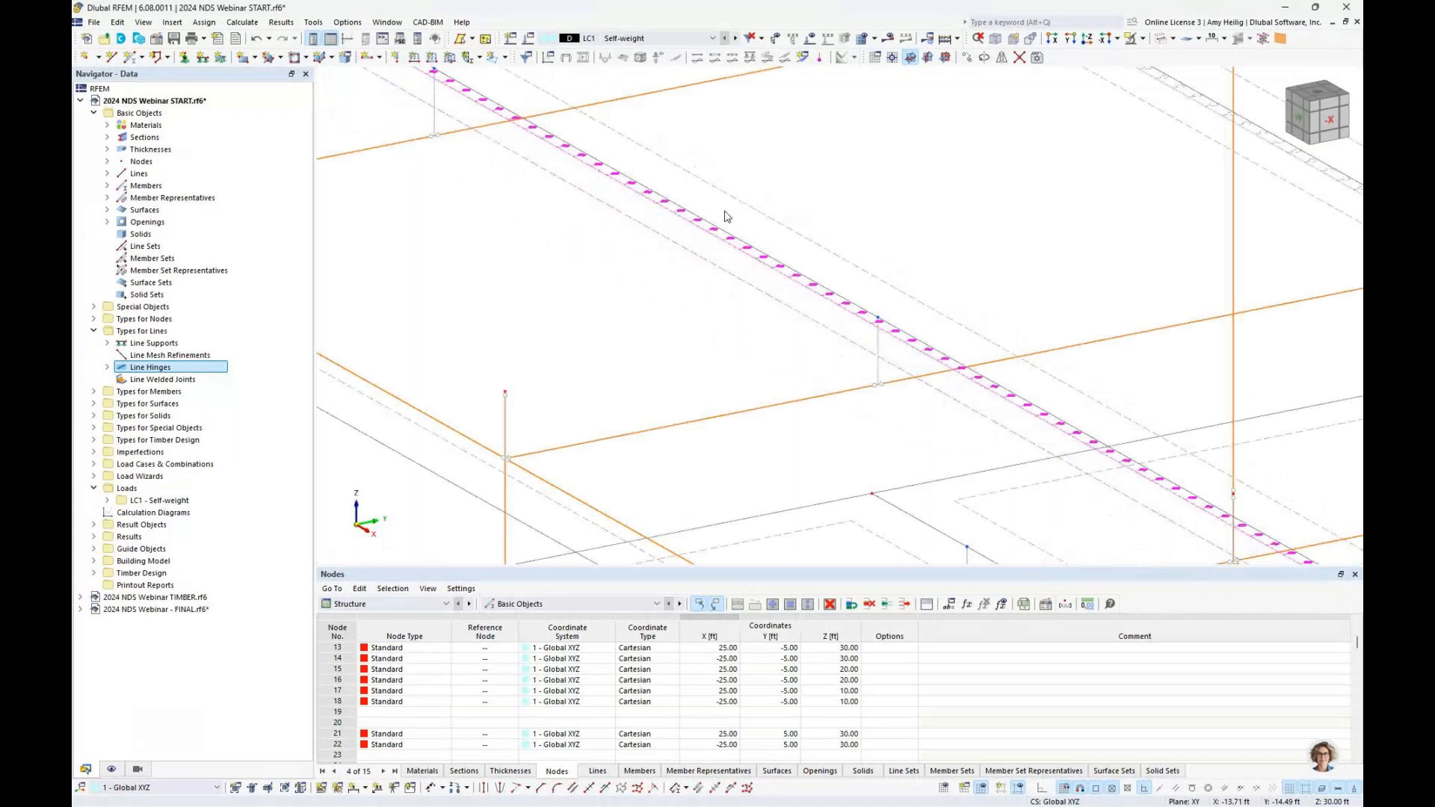
scroll(725, 216, "down", 2)
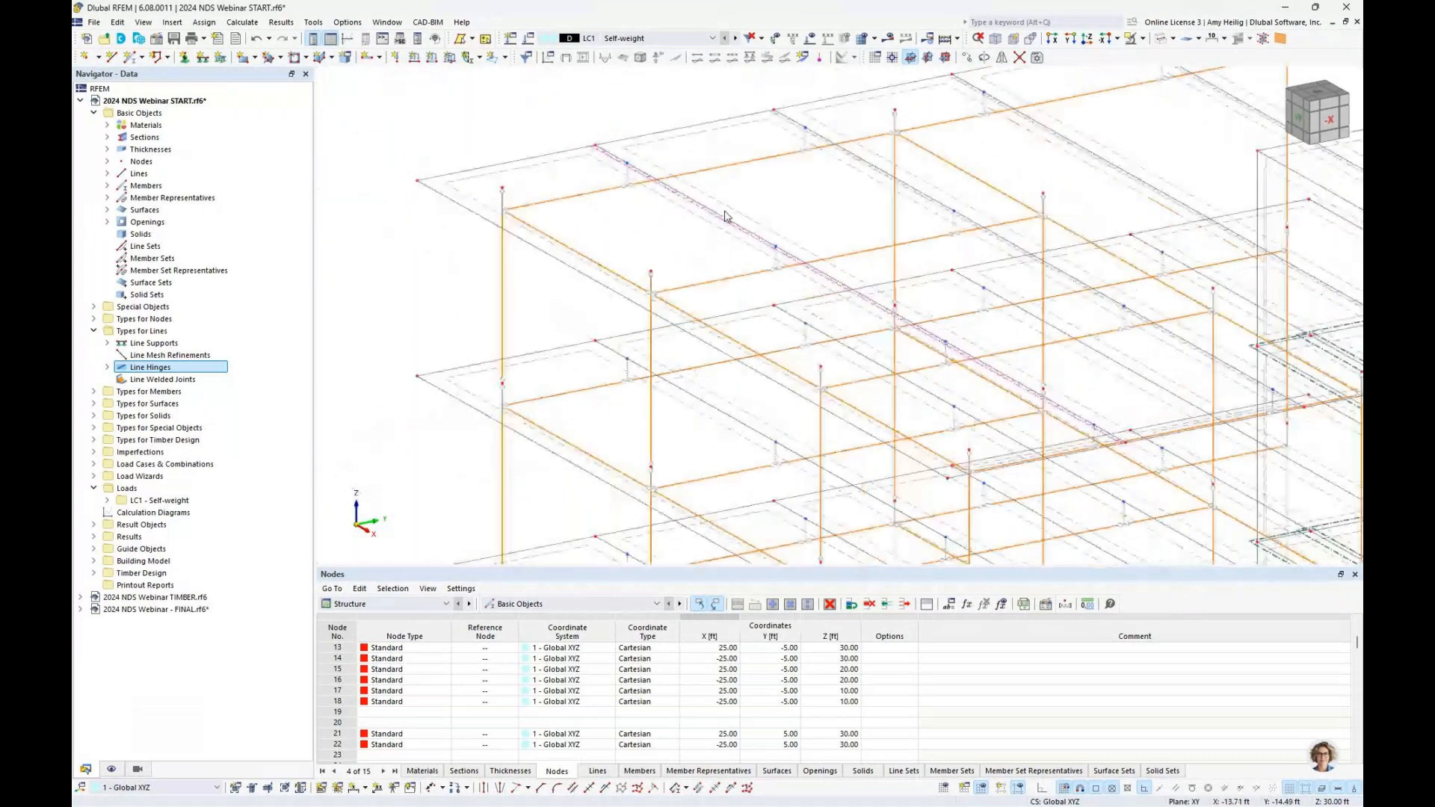
scroll(724, 216, "down", 2)
middle_click_drag(743, 200, 650, 189)
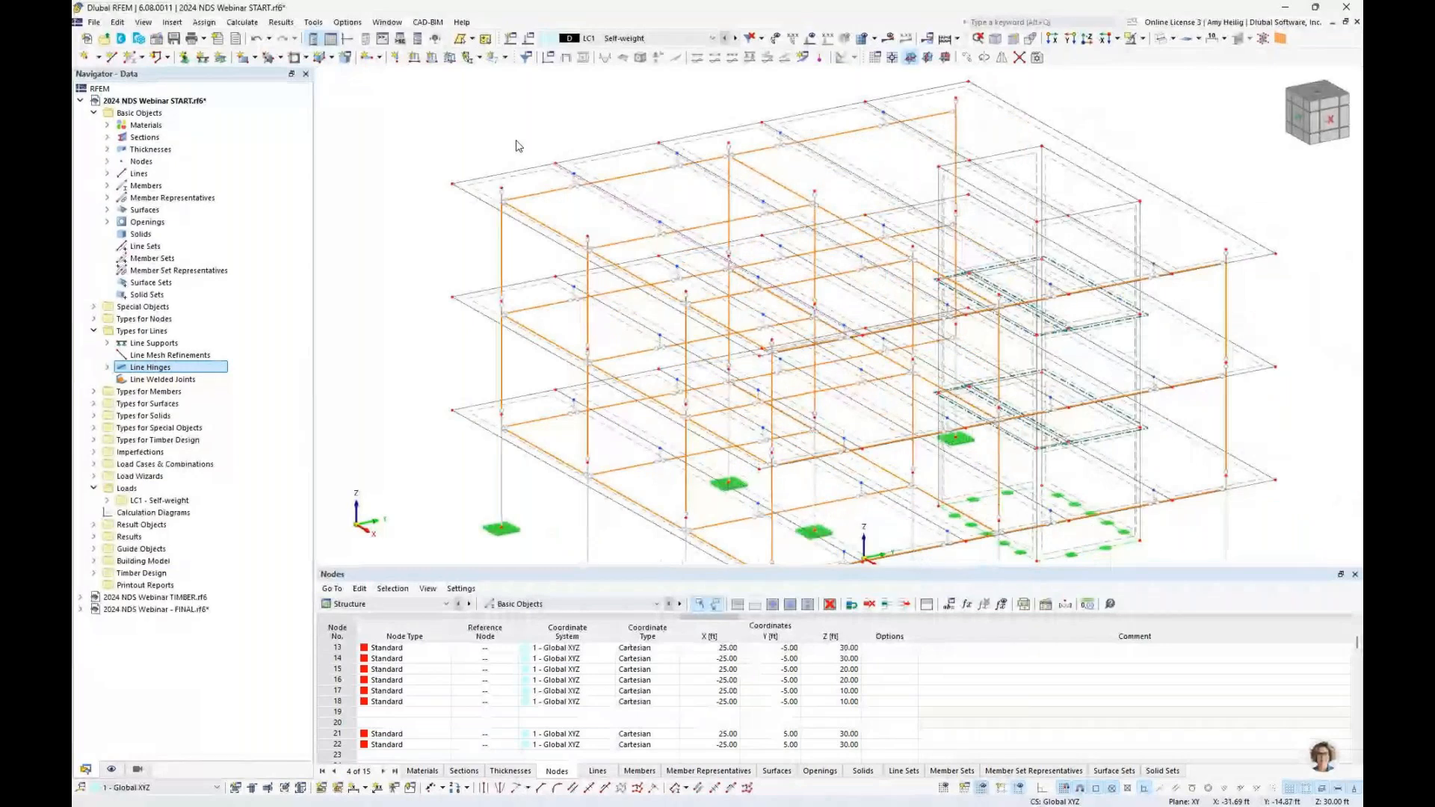
left_click(1162, 38)
left_click(1162, 38)
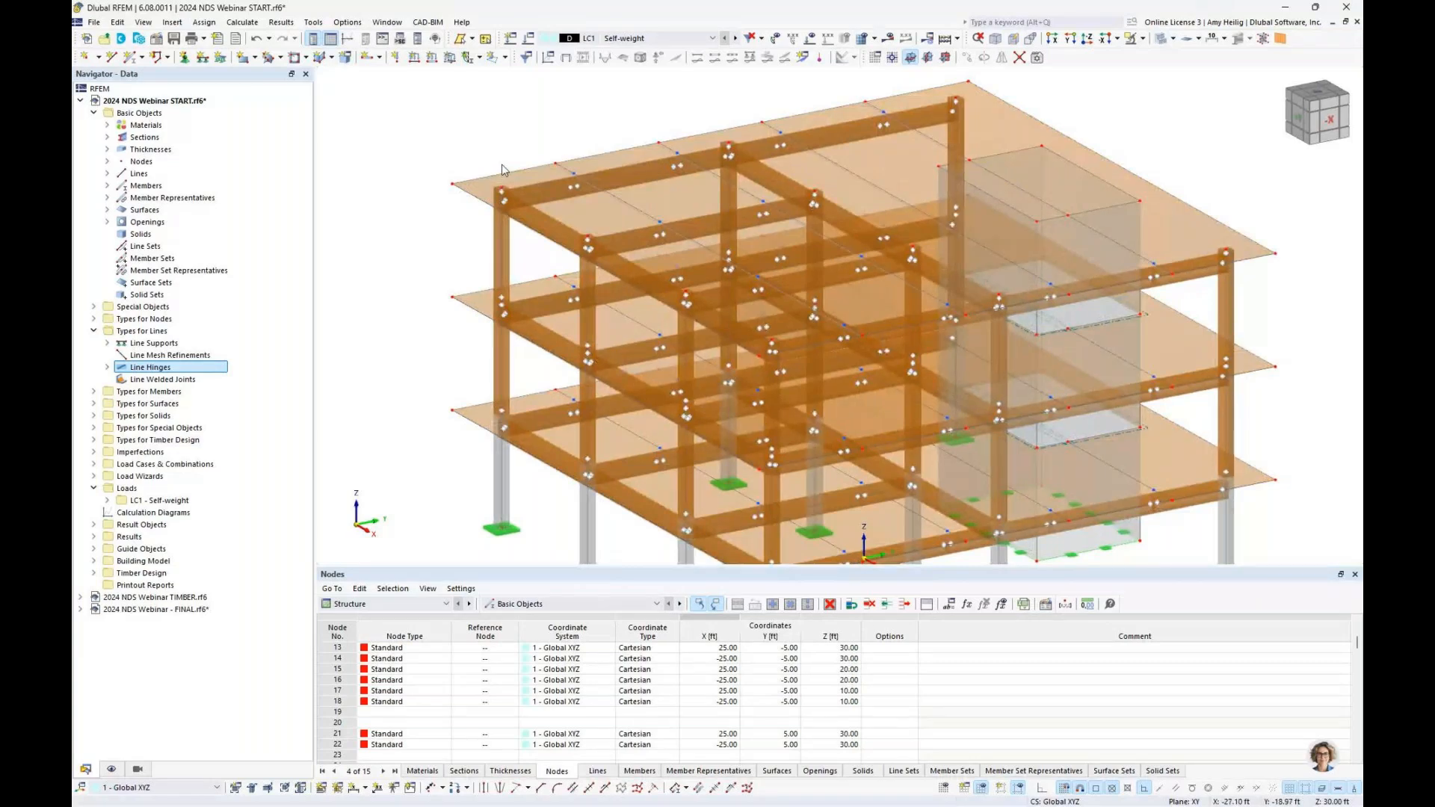
Limit the visible model to building story 2 at 30.00 ft and turn off the display of hidden objects in the background.
scroll(562, 206, "up", 3)
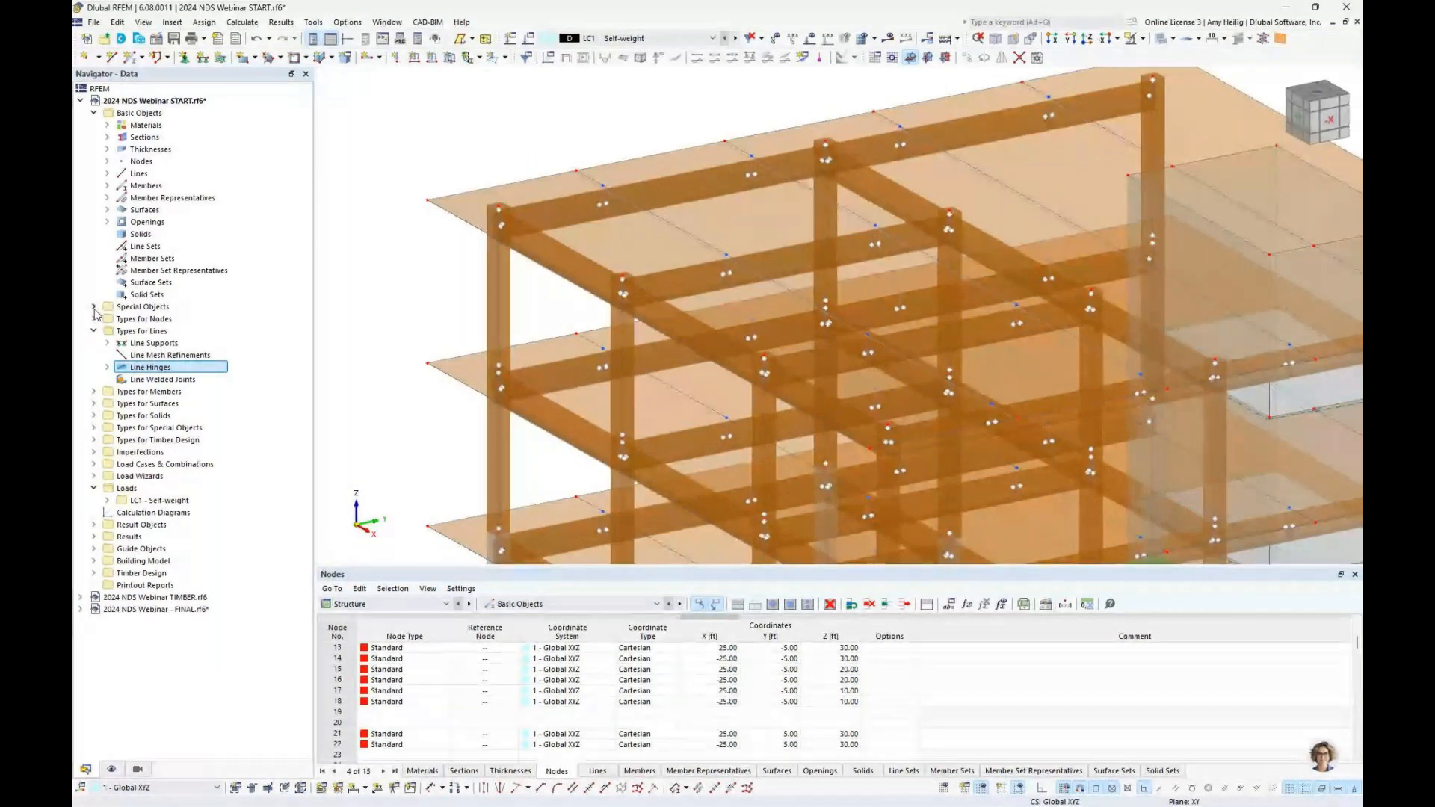
left_click(94, 307)
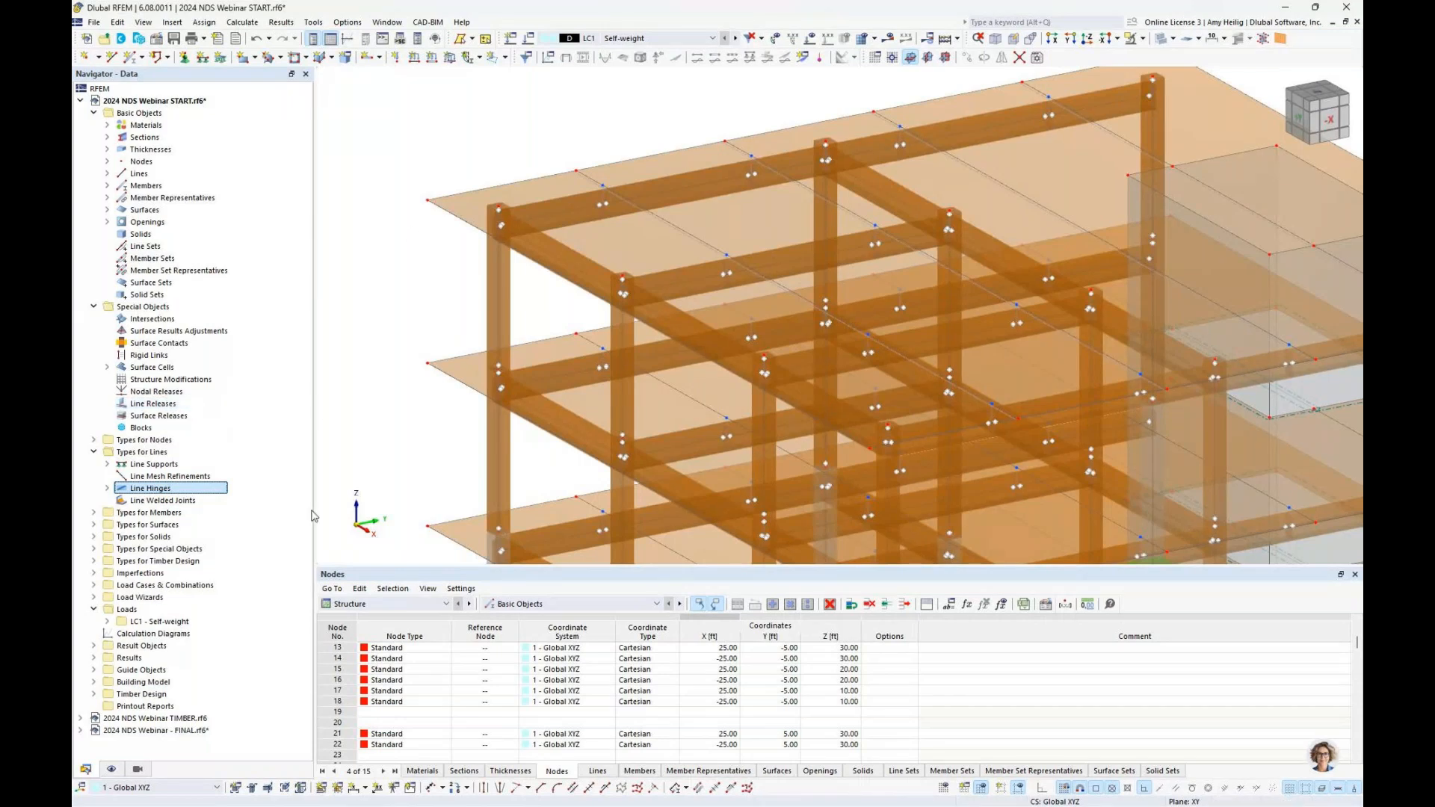
left_click(140, 768)
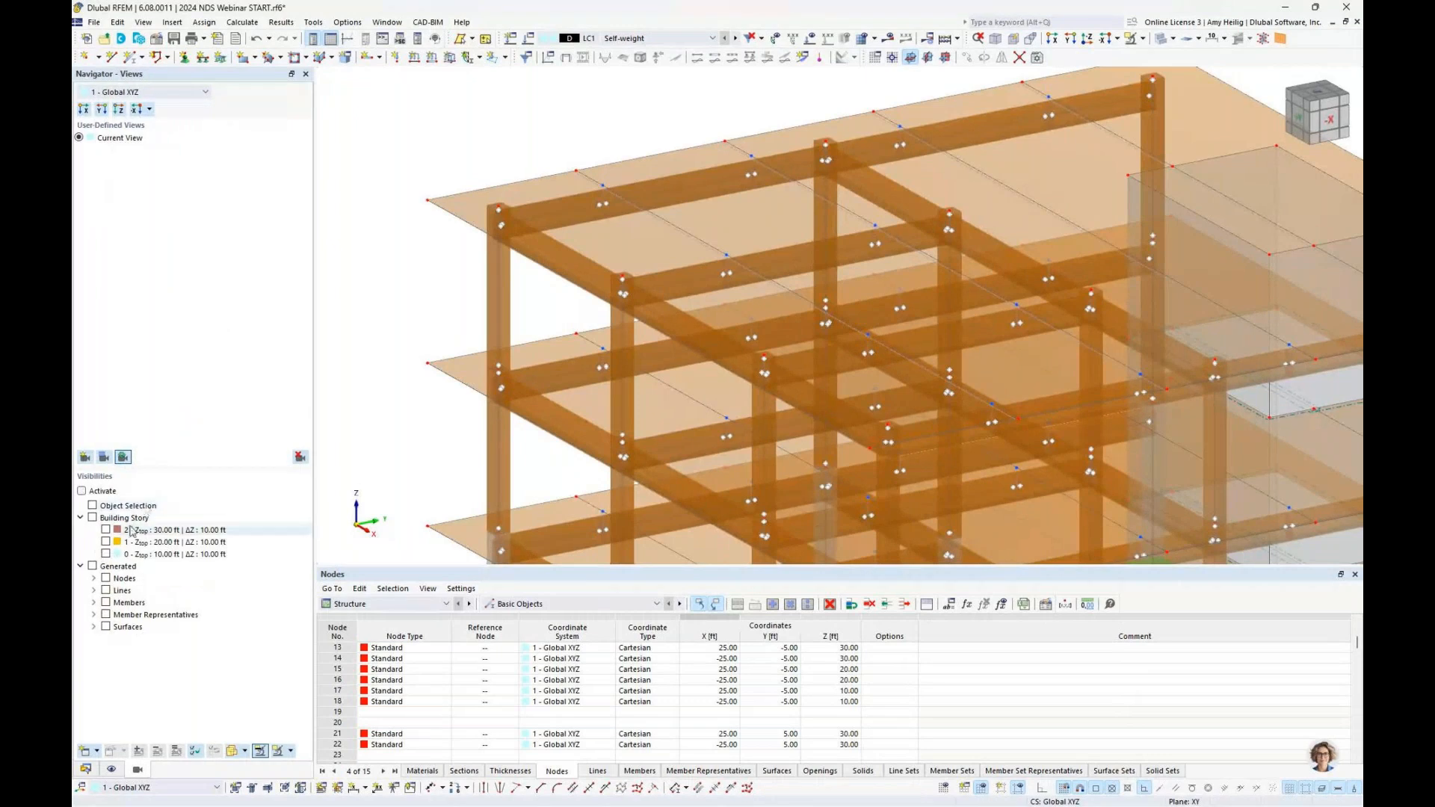
left_click(106, 530)
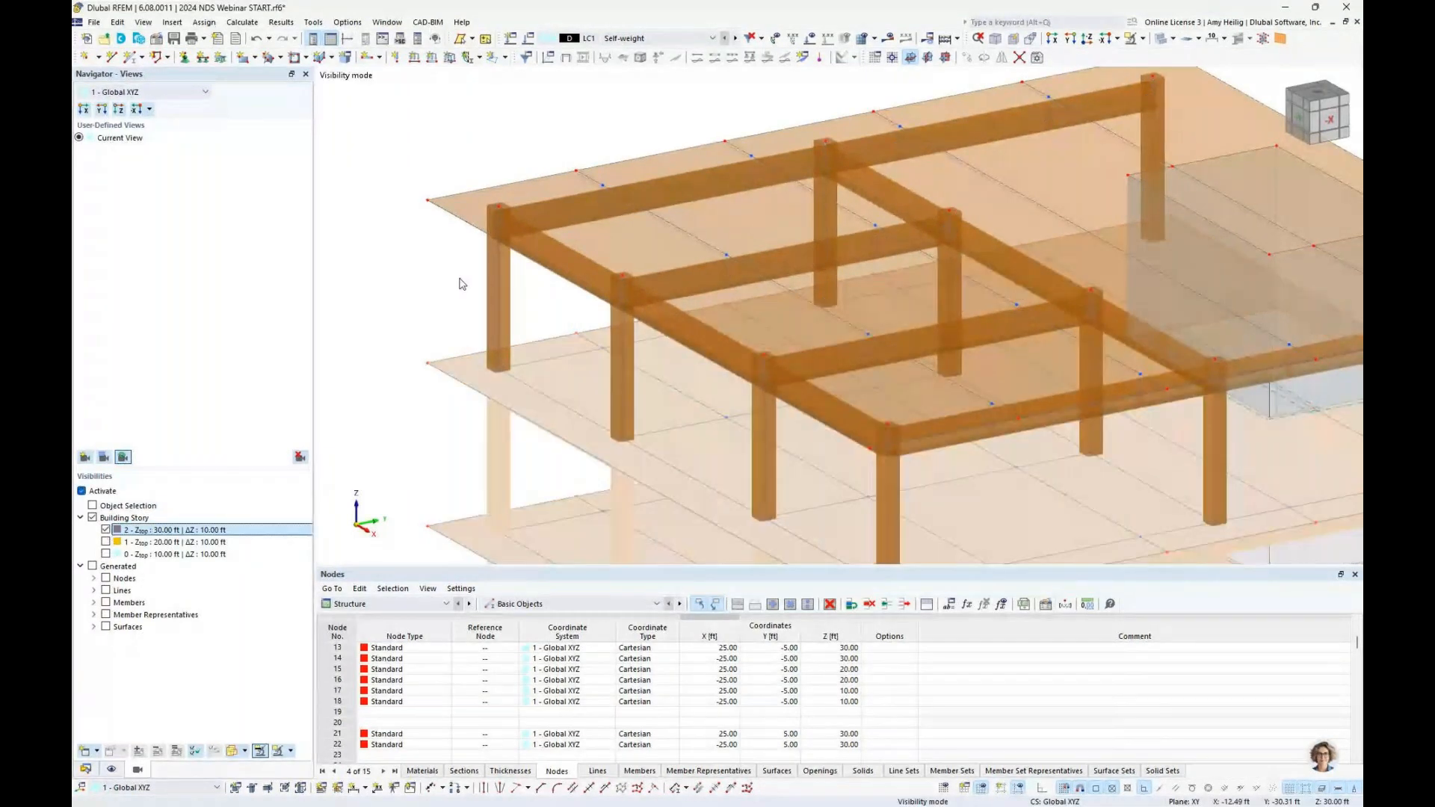
right_click(397, 255)
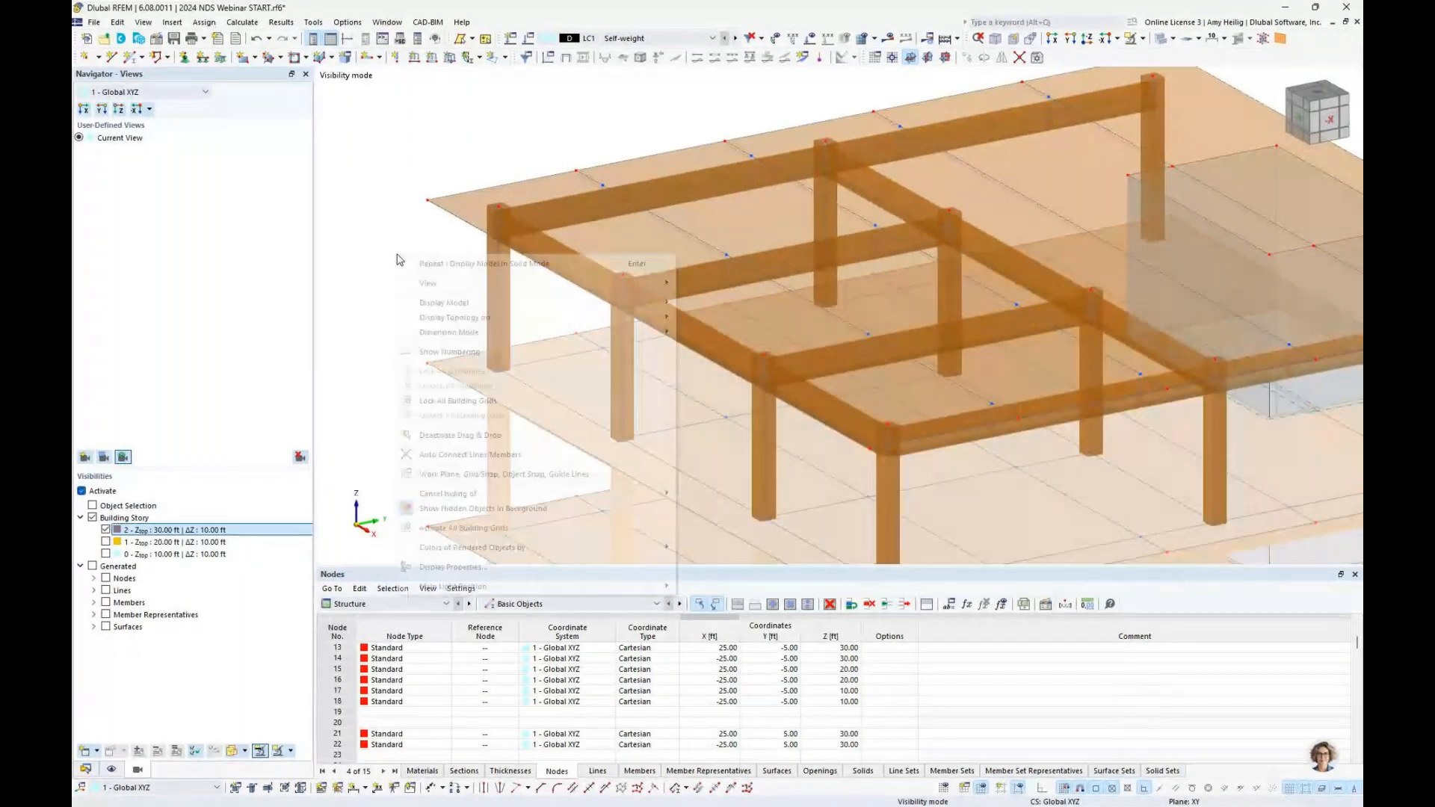
left_click(459, 508)
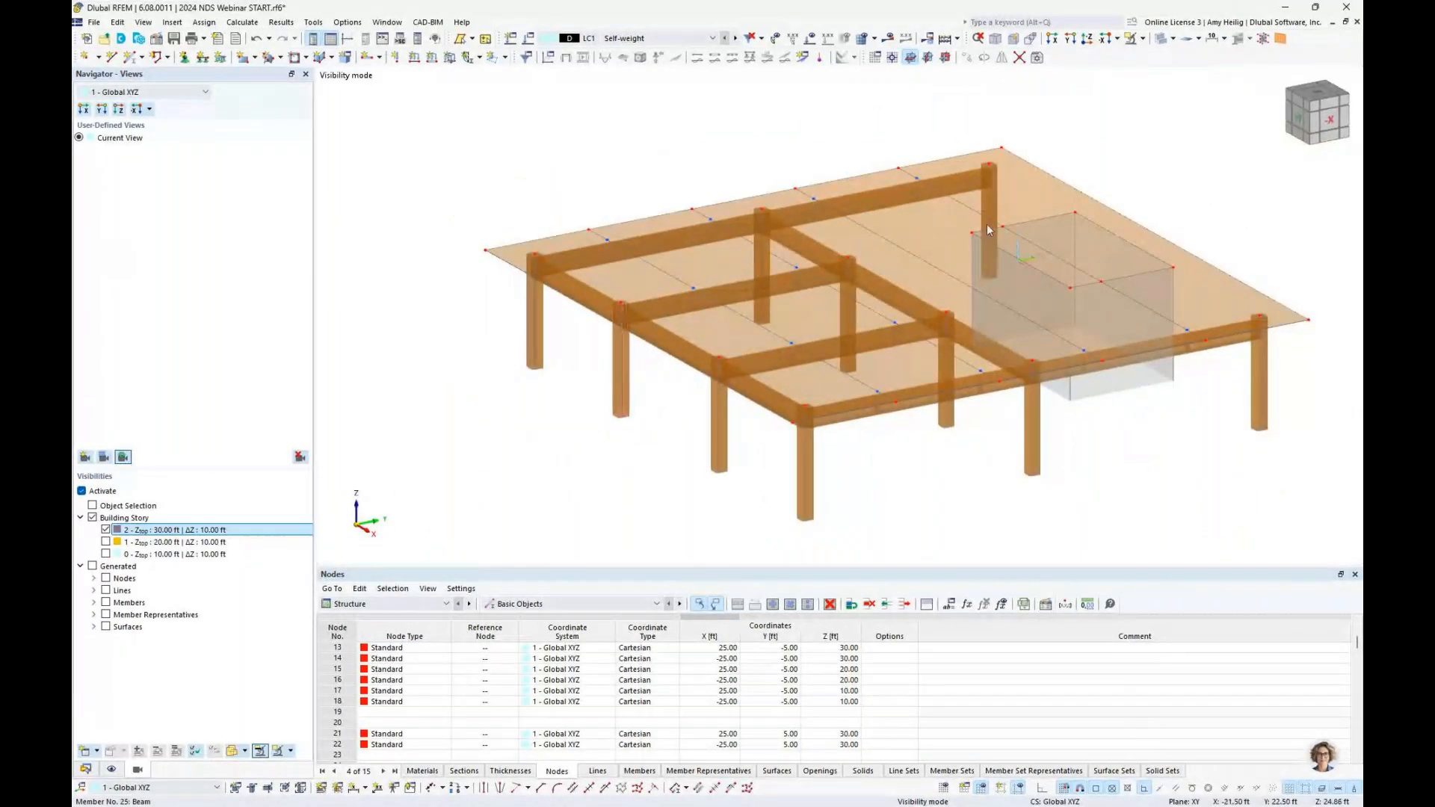
In a wireframe plan view, connect lines, members and surfaces at their intersections along the four roof beam lines running in Y.
left_click(1159, 40)
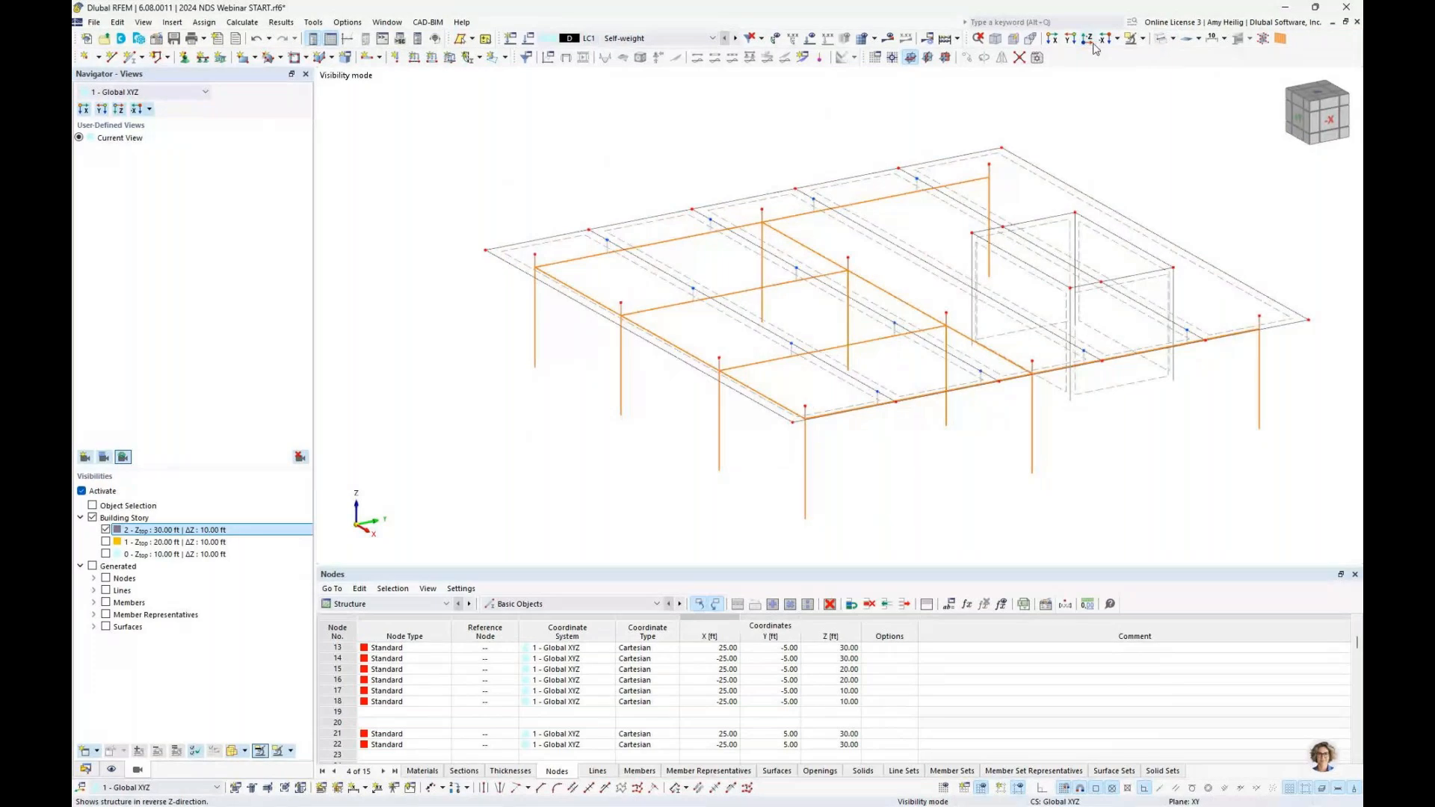
left_click(1090, 42)
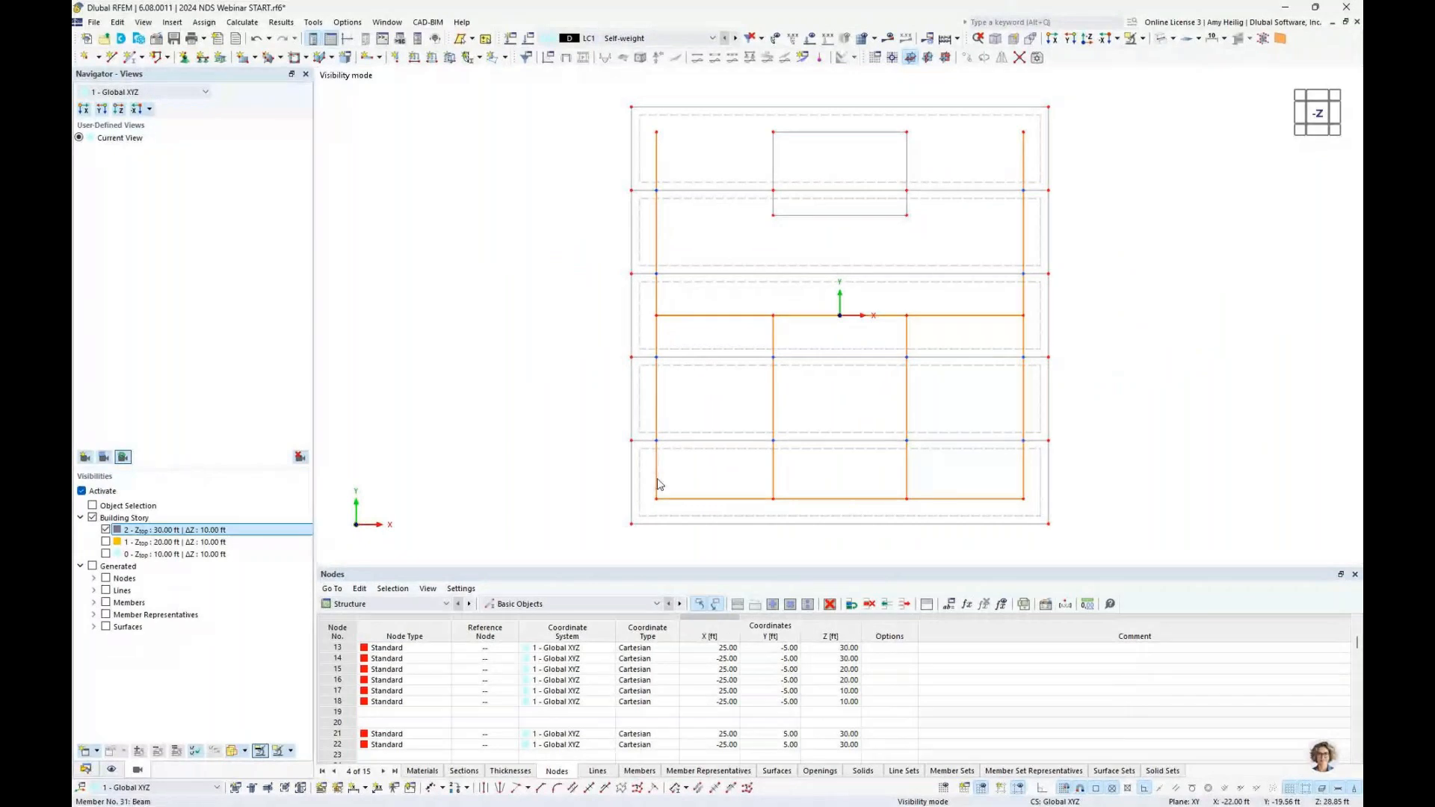
left_click_drag(648, 122, 678, 511)
left_click_drag(764, 297, 787, 512)
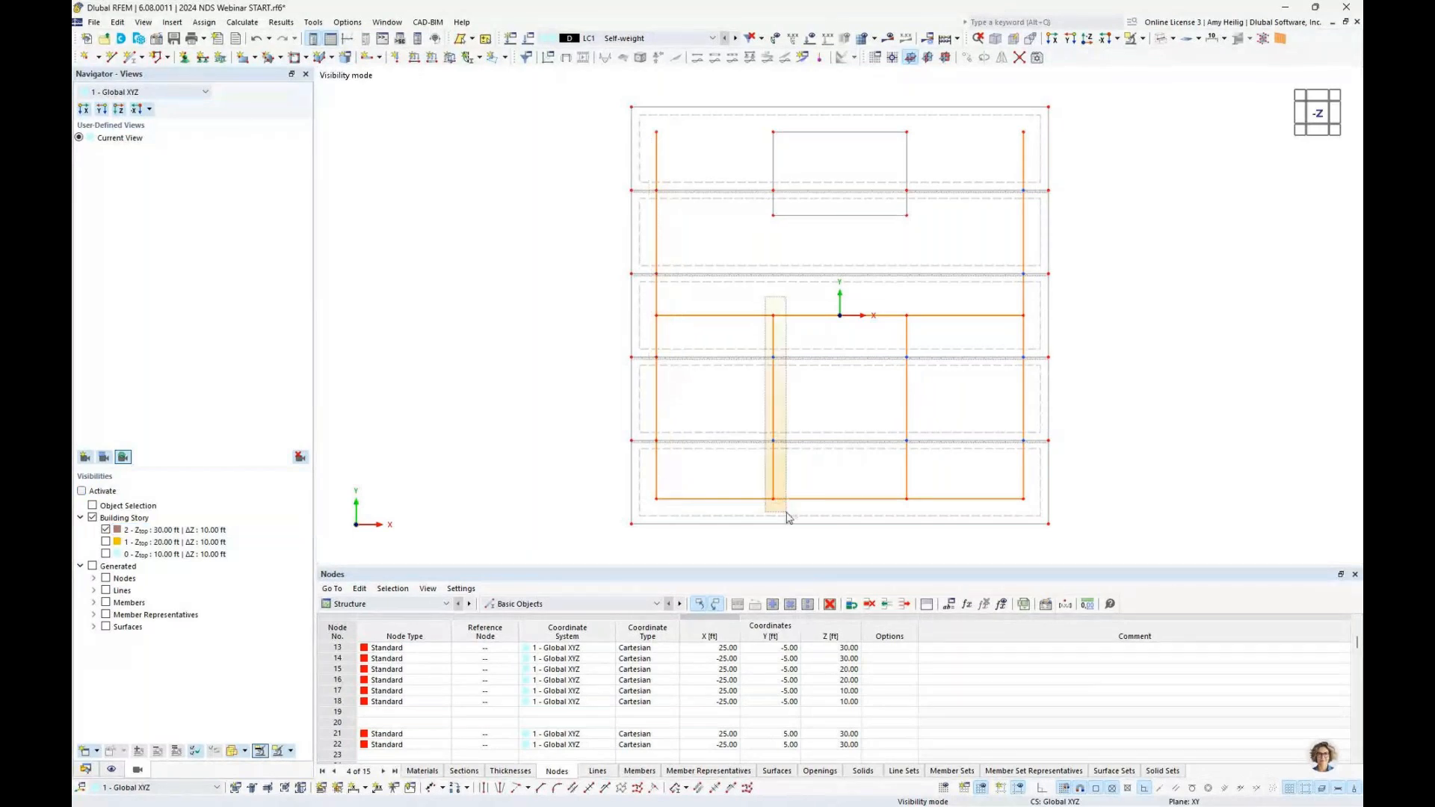
left_click(908, 320)
mouse_move(1009, 119)
left_mouse_down()
mouse_move(1030, 288)
mouse_move(1024, 478)
left_mouse_up()
Create member sets from the 12 roof beam segments running in Y between the outer column row at Y = -22 ft and the middle row.
middle_click_drag(1179, 406, 951, 250, "ctrl")
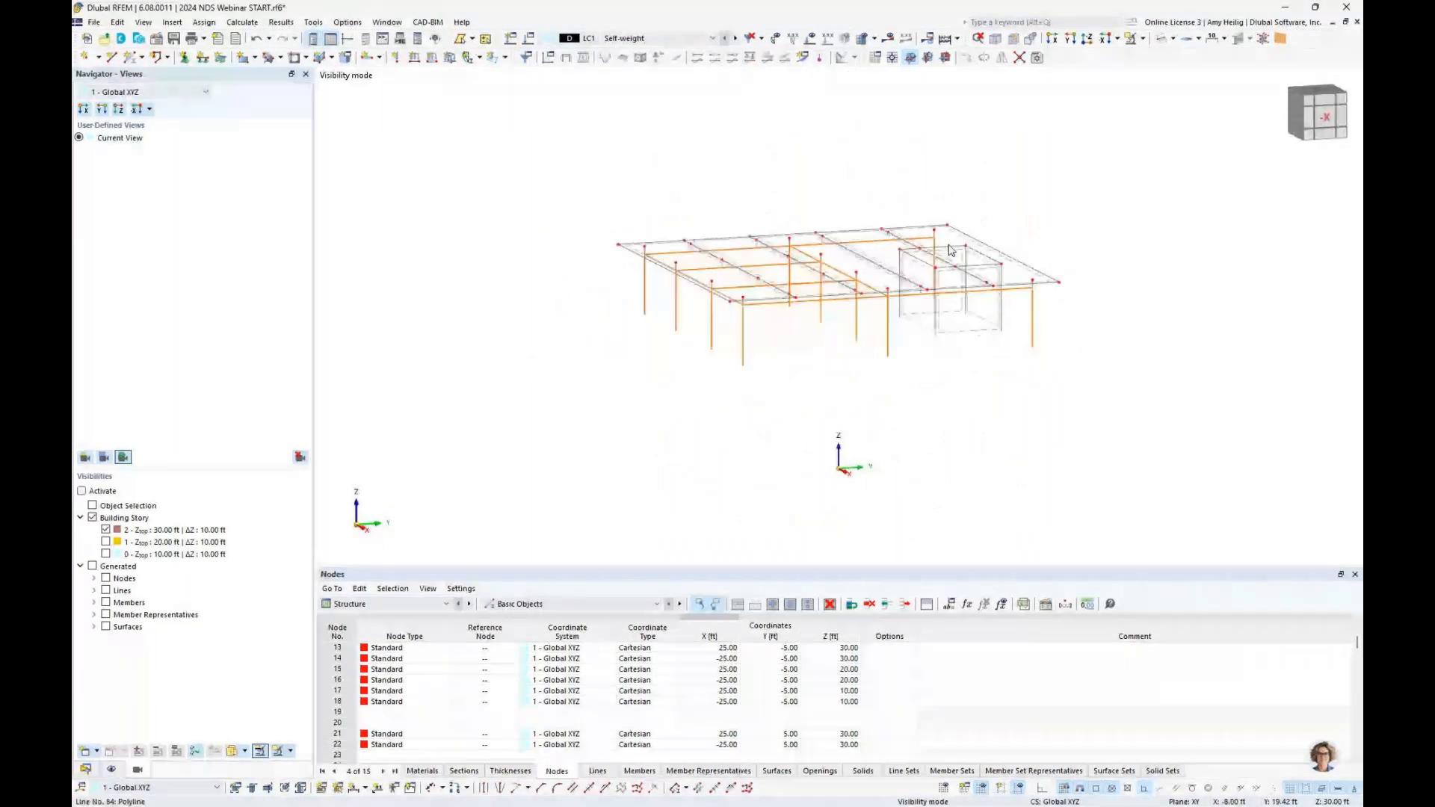
scroll(794, 311, "up", 3)
scroll(789, 311, "up", 2)
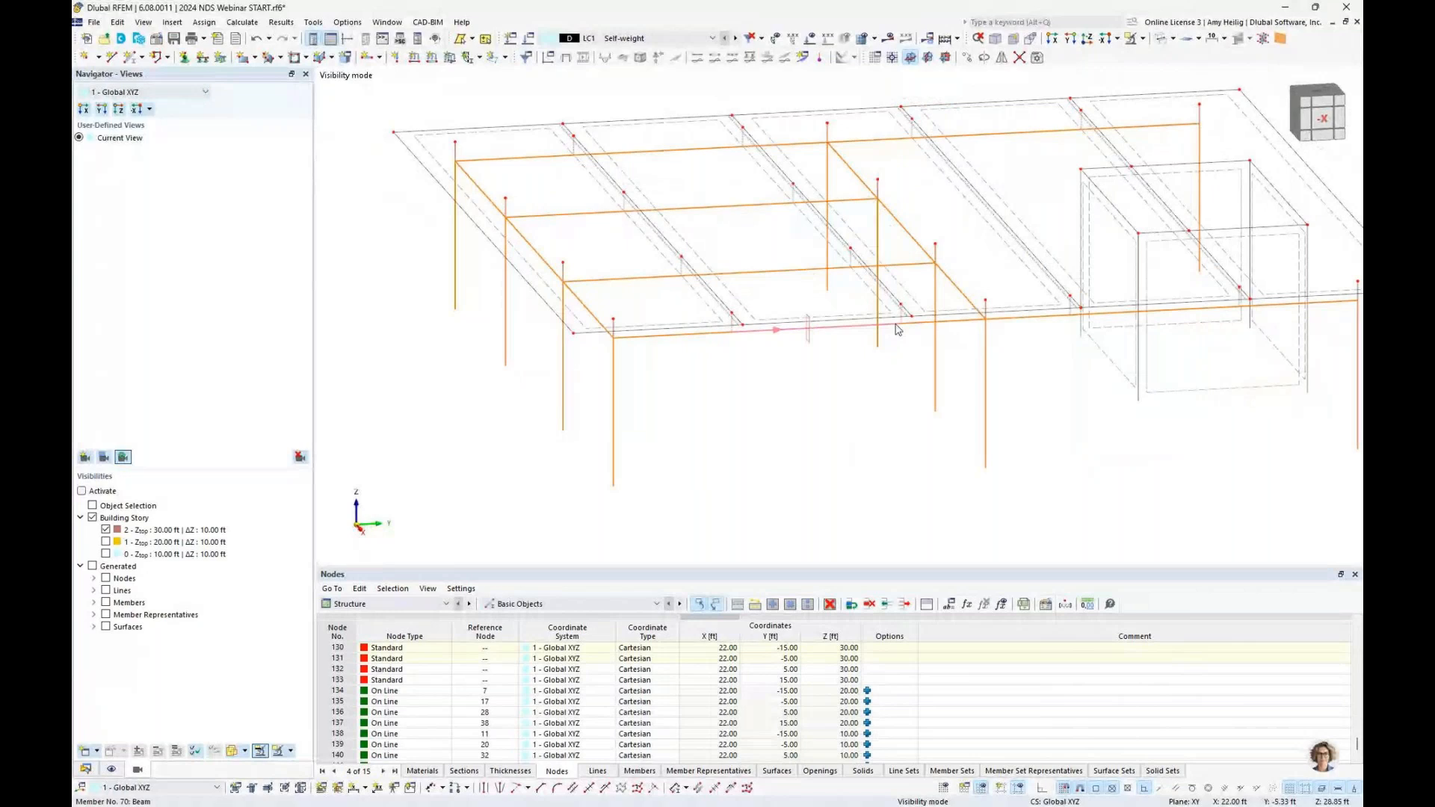
middle_click_drag(796, 441, 772, 413, "ctrl")
scroll(770, 340, "up", 3)
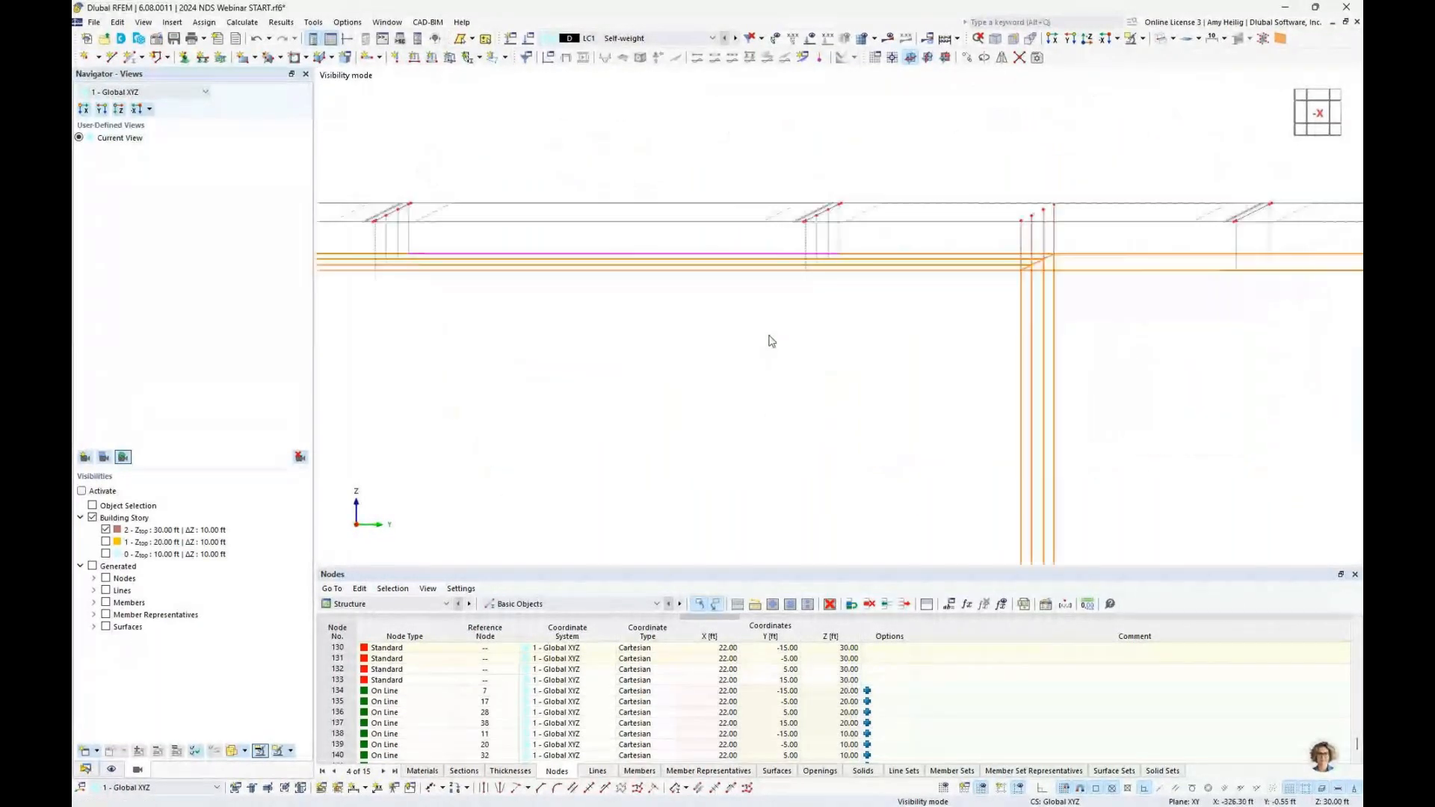
scroll(825, 329, "down", 3)
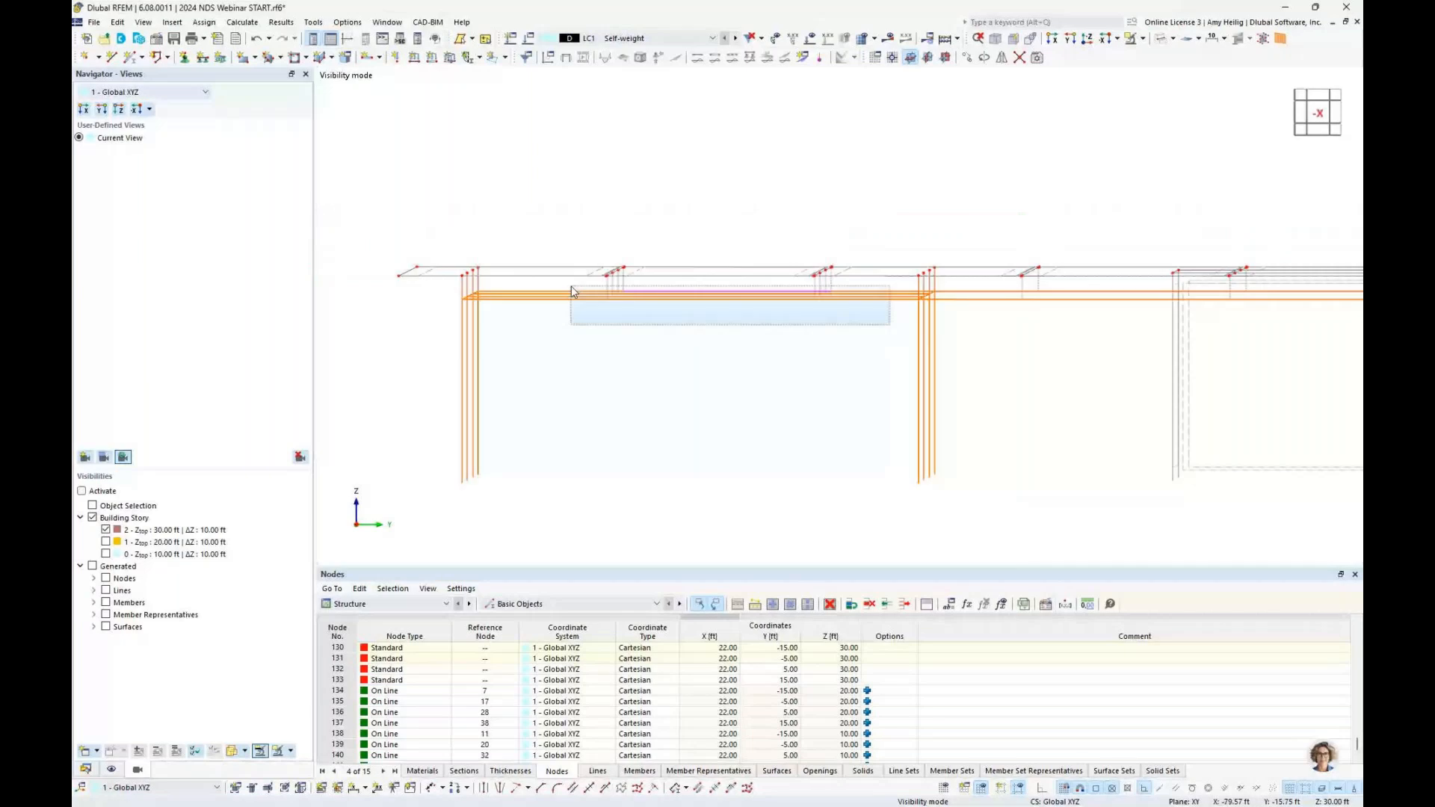
right_click(701, 297)
mouse_move(748, 337)
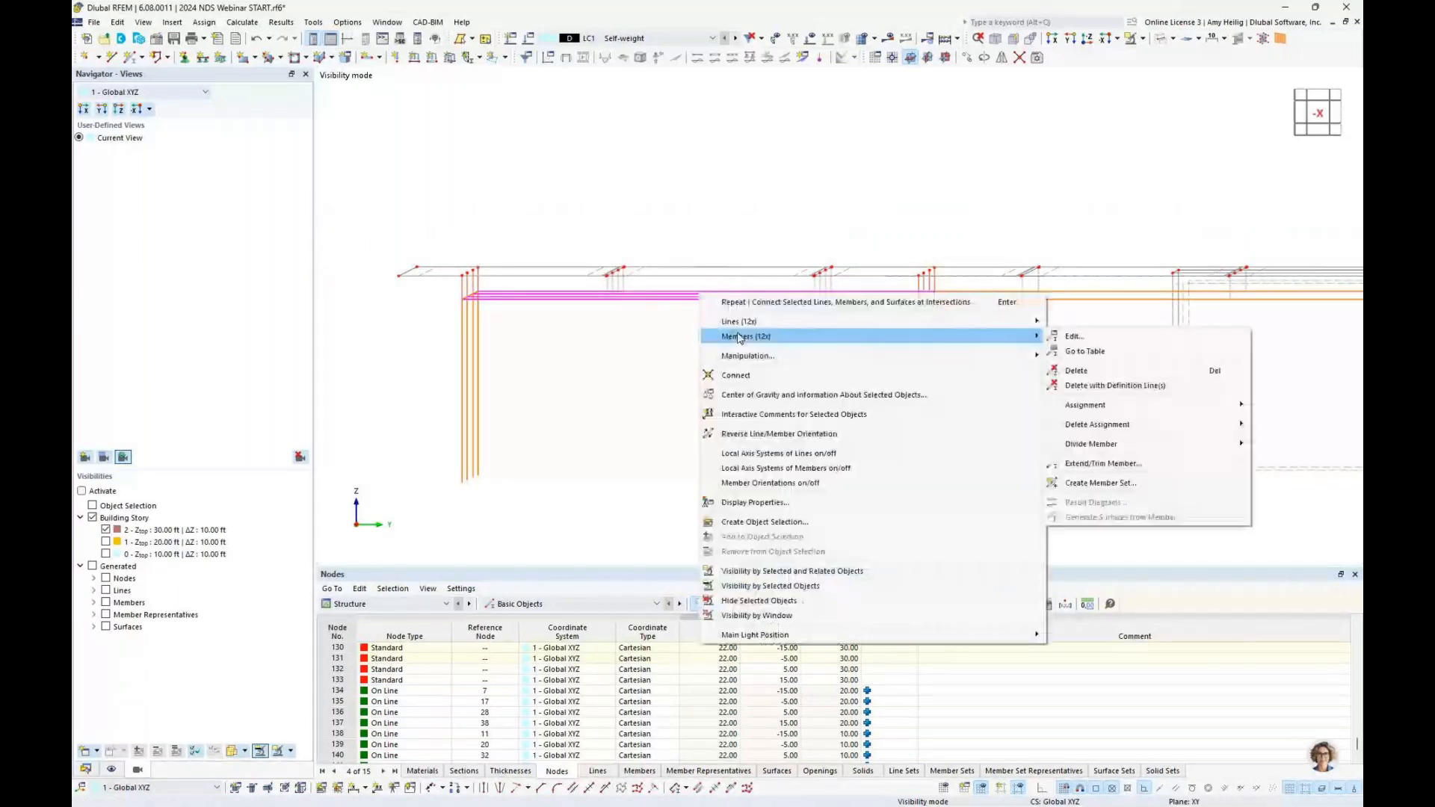
left_click(1125, 485)
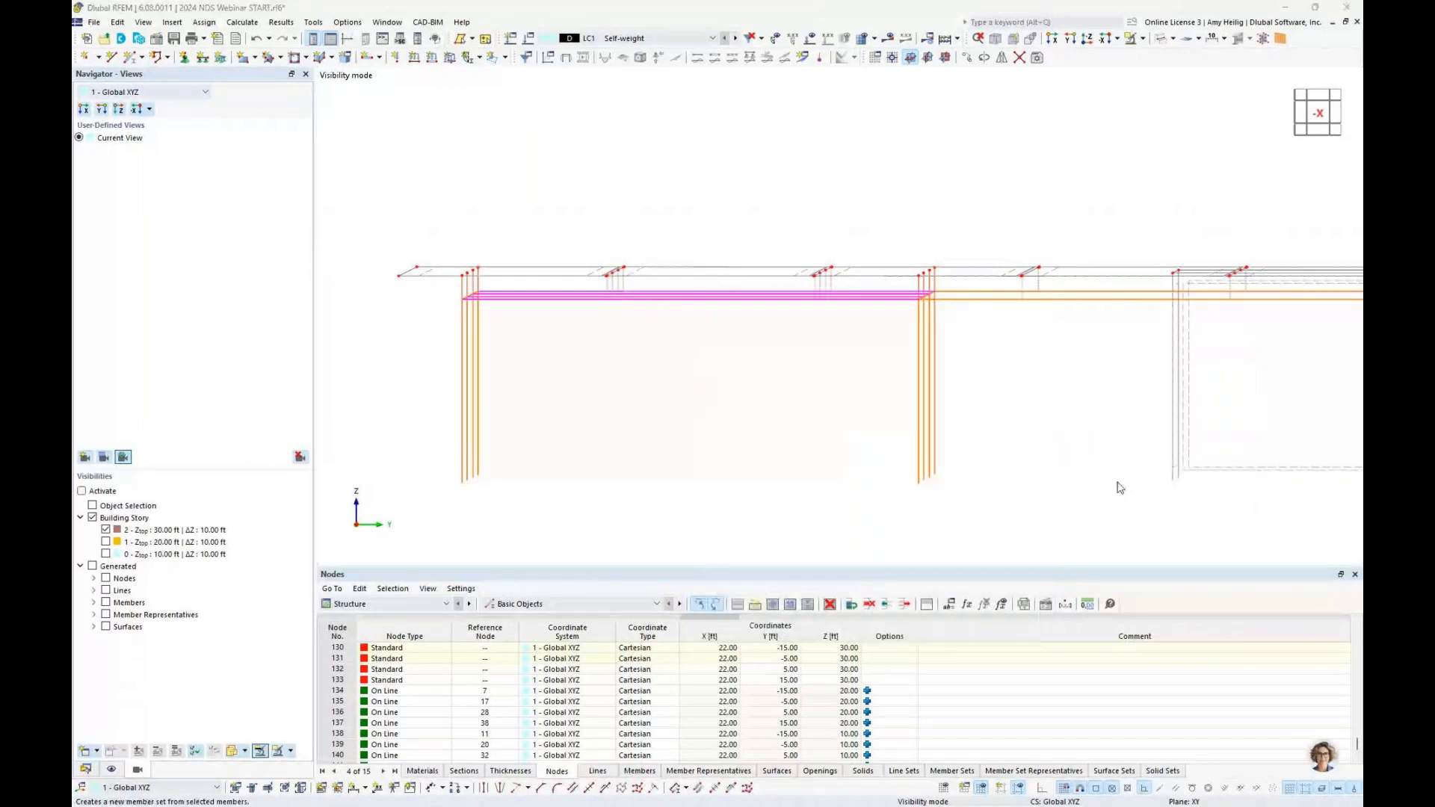
key("Return")
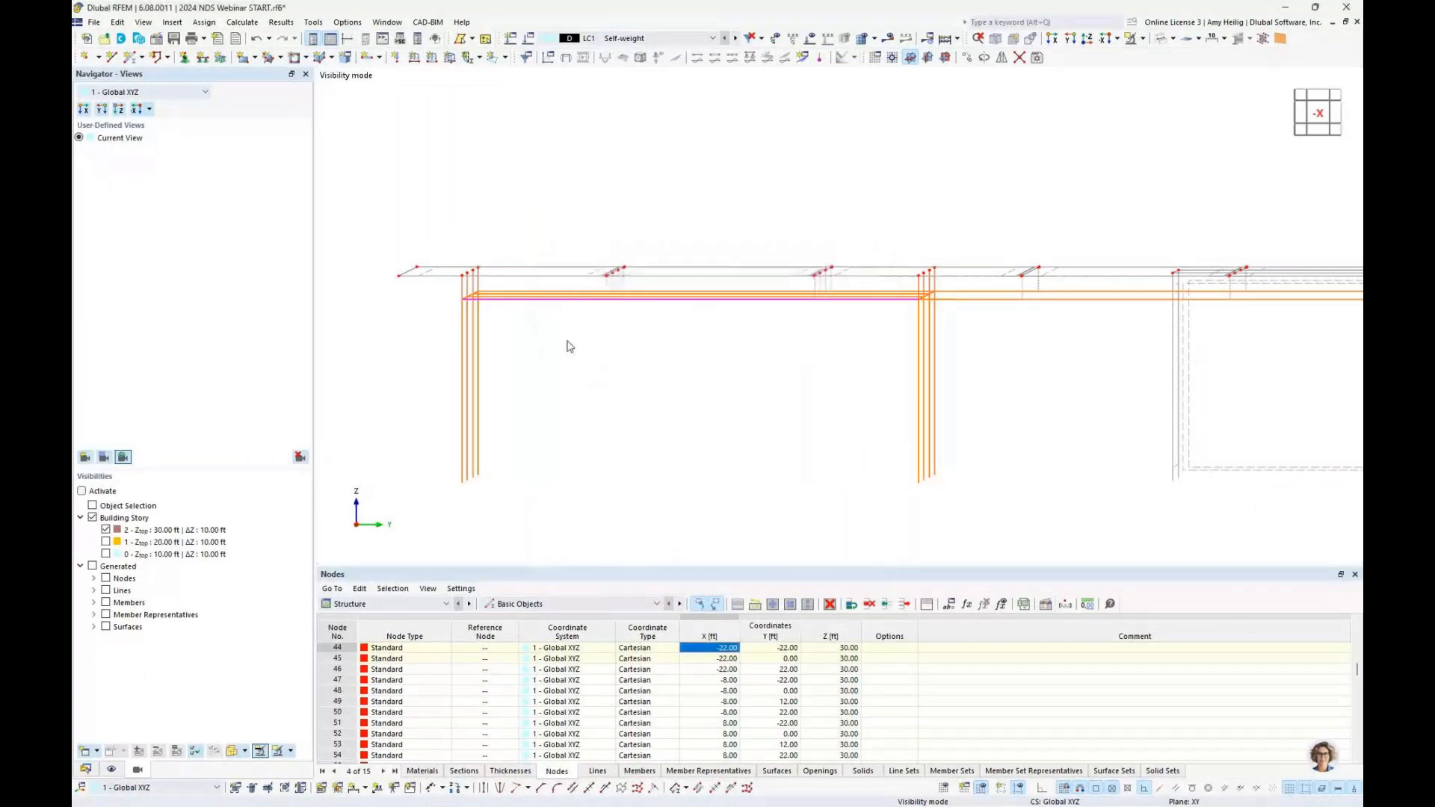
Create a new line release and begin a new line release type for it.
middle_click_drag(570, 346, 680, 404, "ctrl")
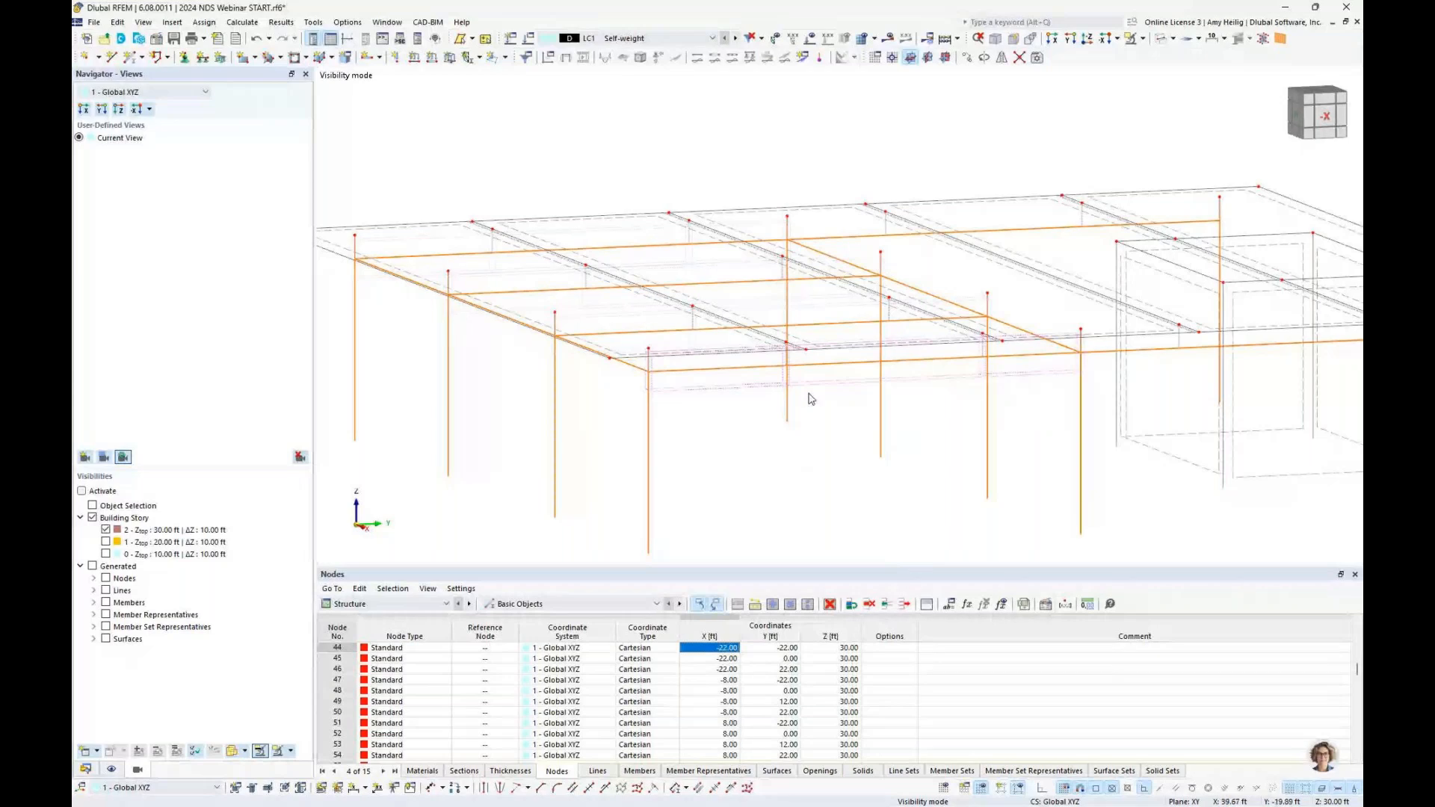
scroll(750, 362, "down", 4)
middle_click_drag(753, 358, 667, 178, "ctrl")
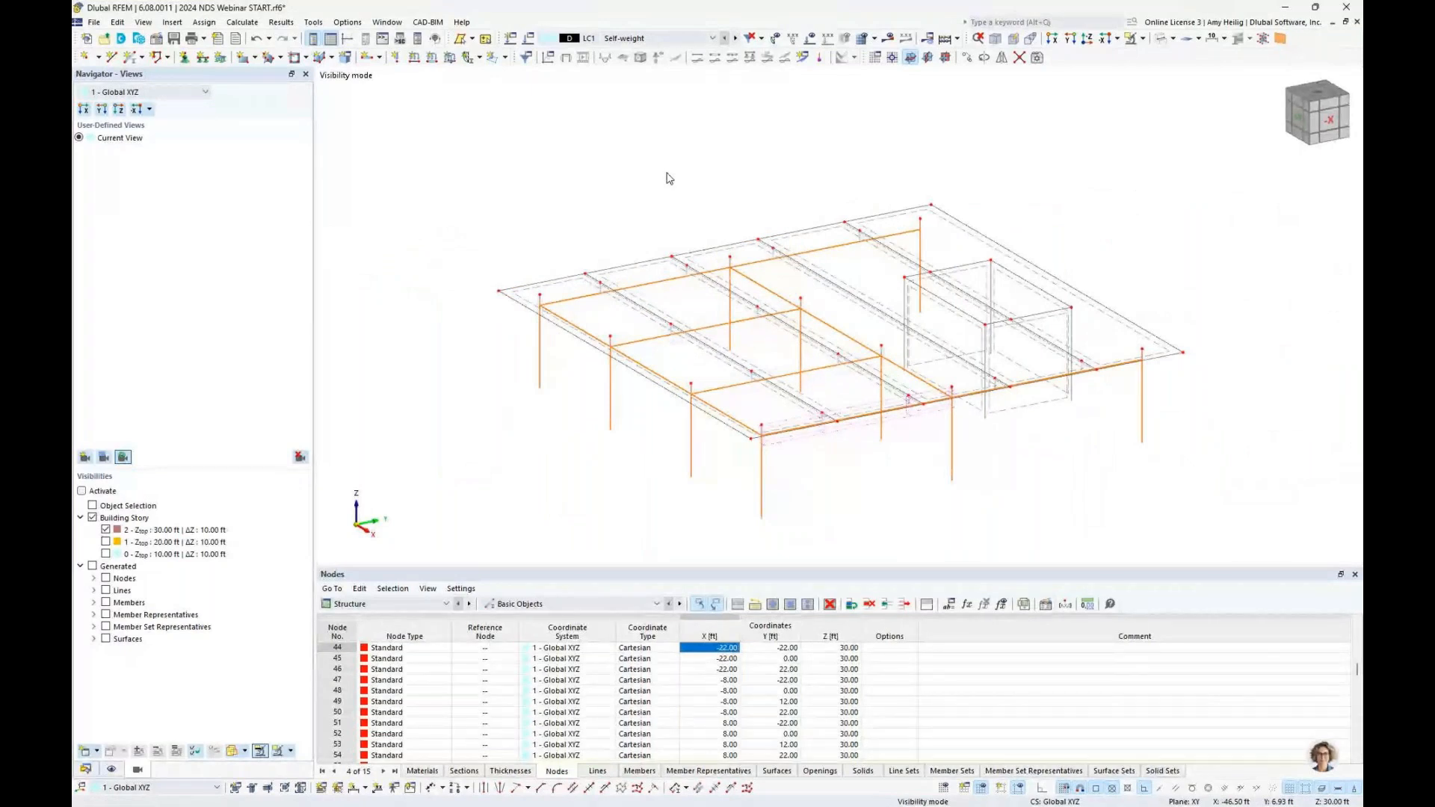
left_click(89, 773)
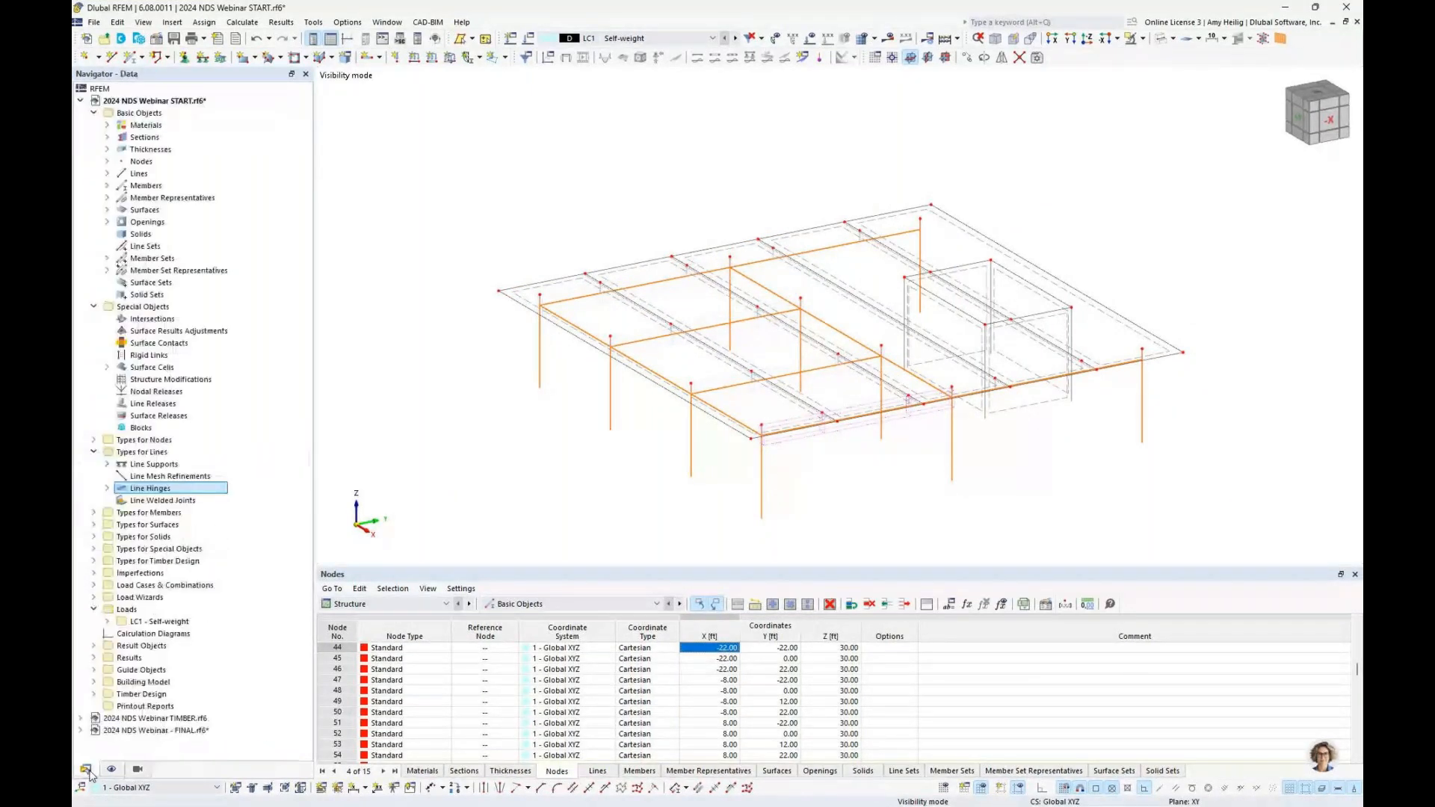
double_click(167, 405)
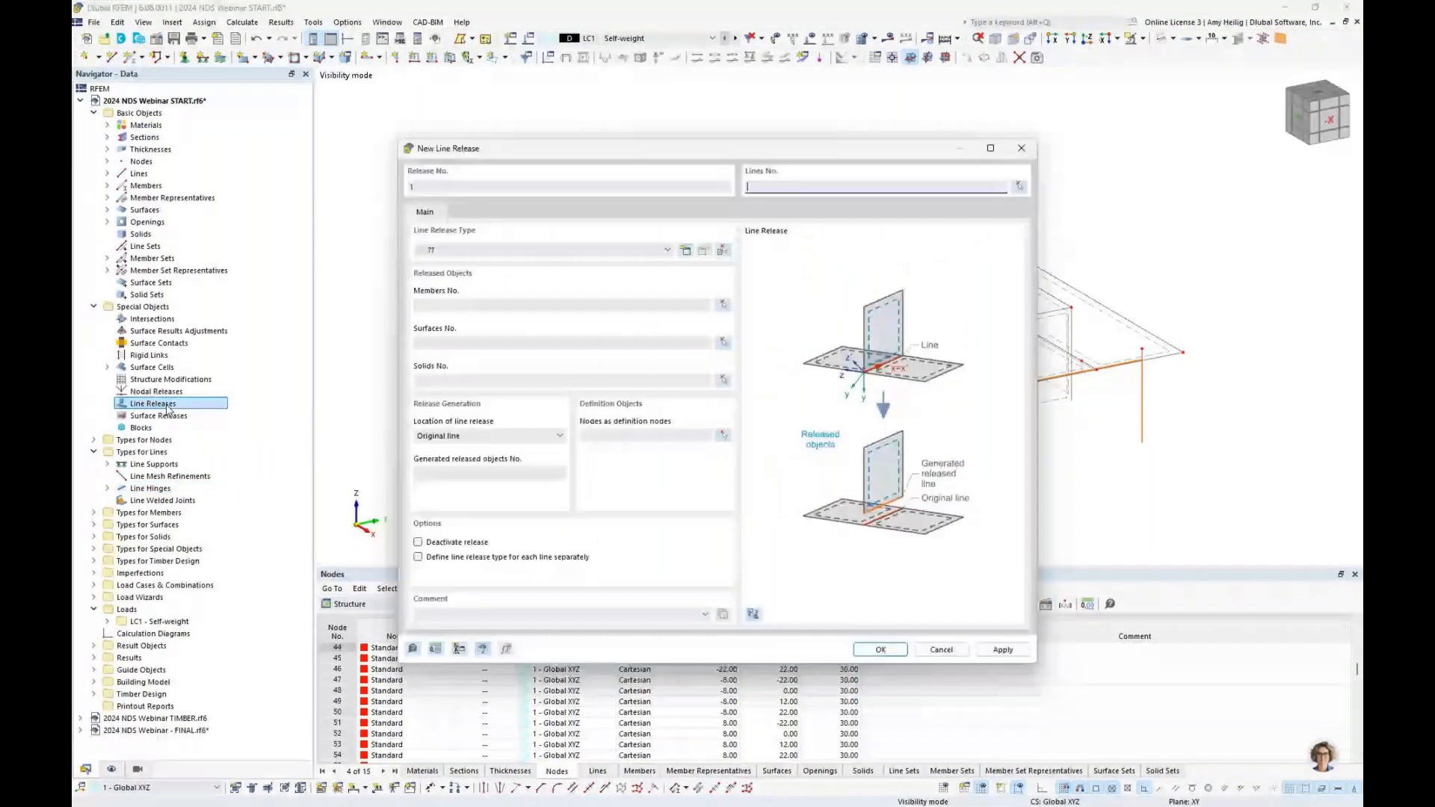
left_click(687, 251)
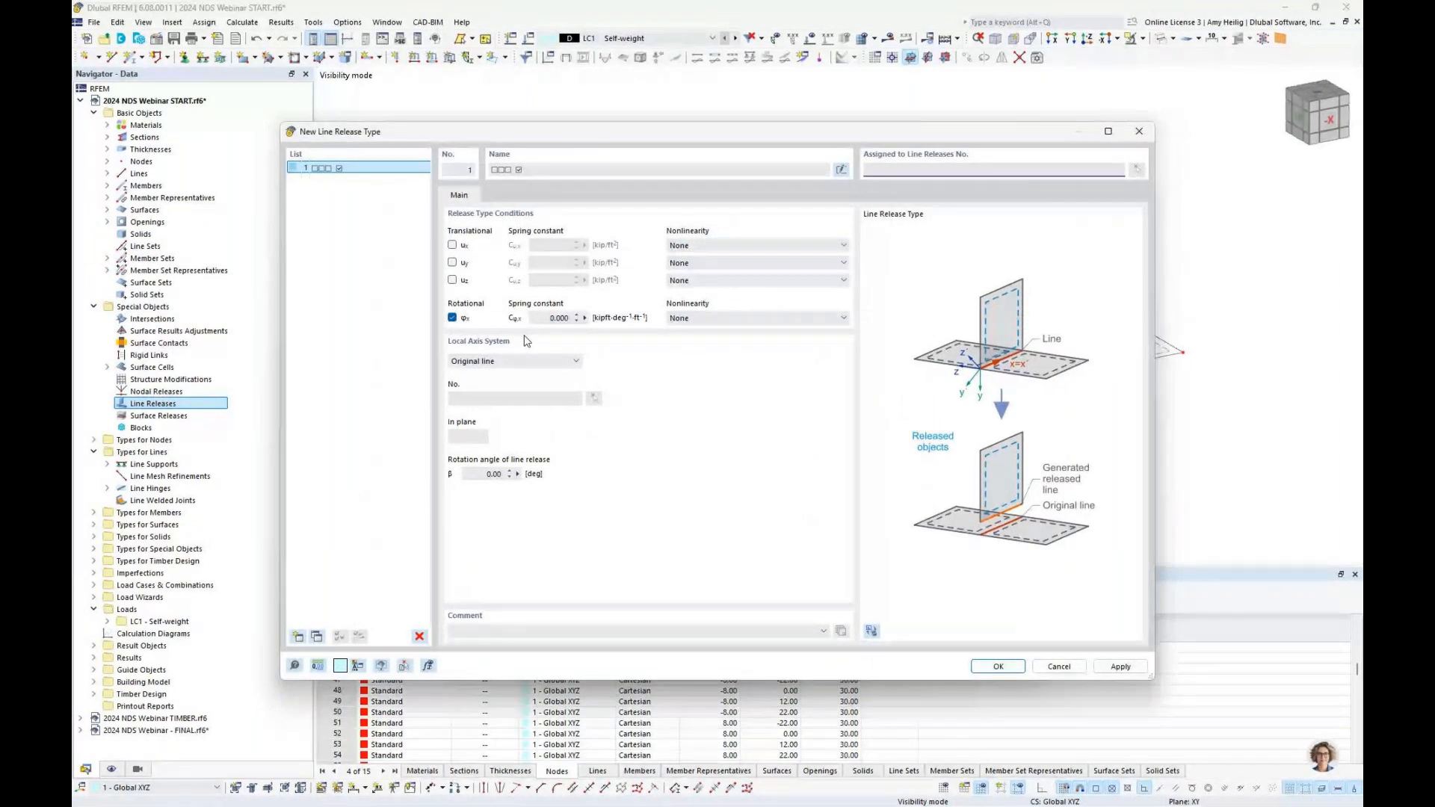
Set the release type's rotational φx spring to 0.001 kipft·deg⁻¹·ft⁻¹ and its ux and uy springs to 50 kip/ft² each, and accept it.
left_click(564, 318)
type("1")
left_click(451, 246)
left_click(559, 245)
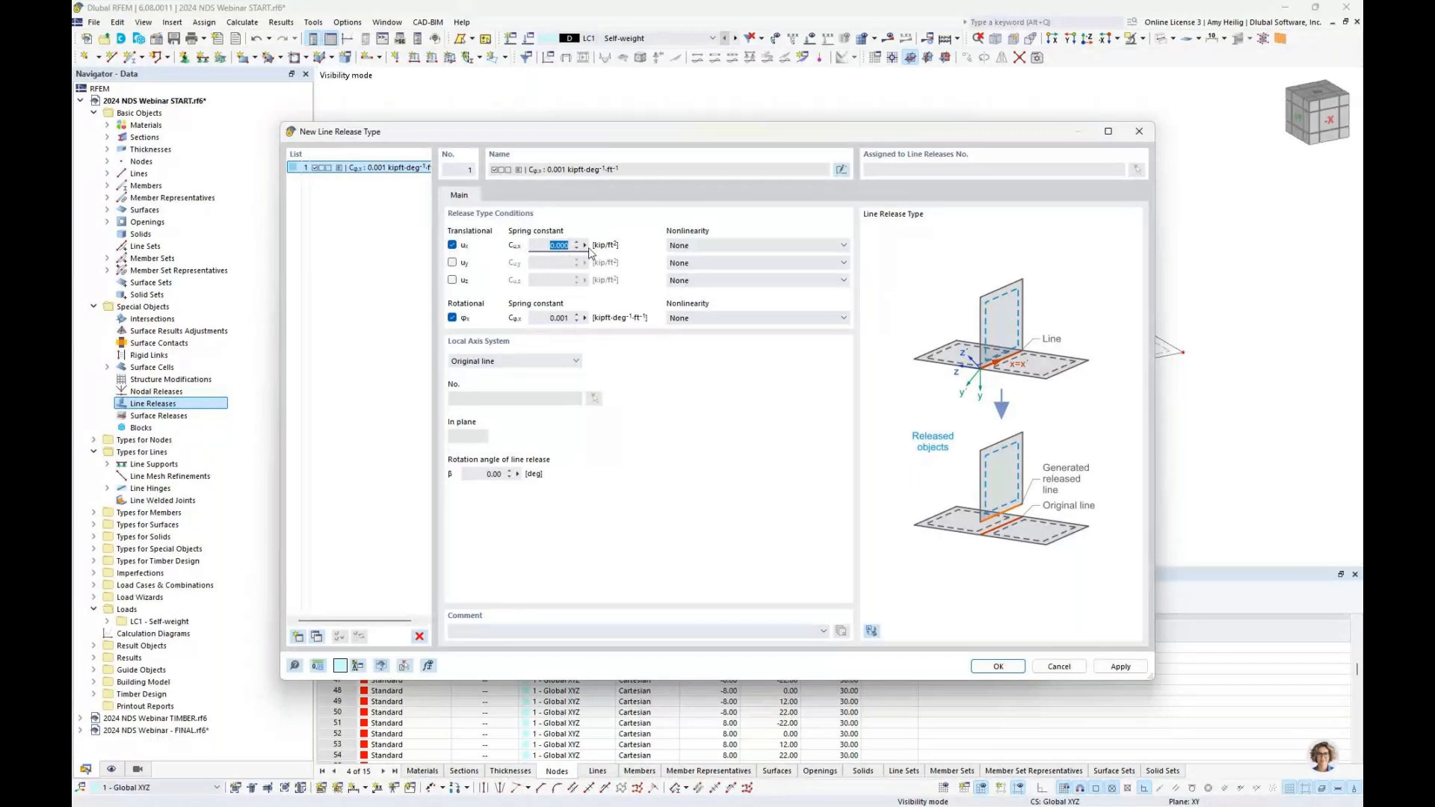
type("50")
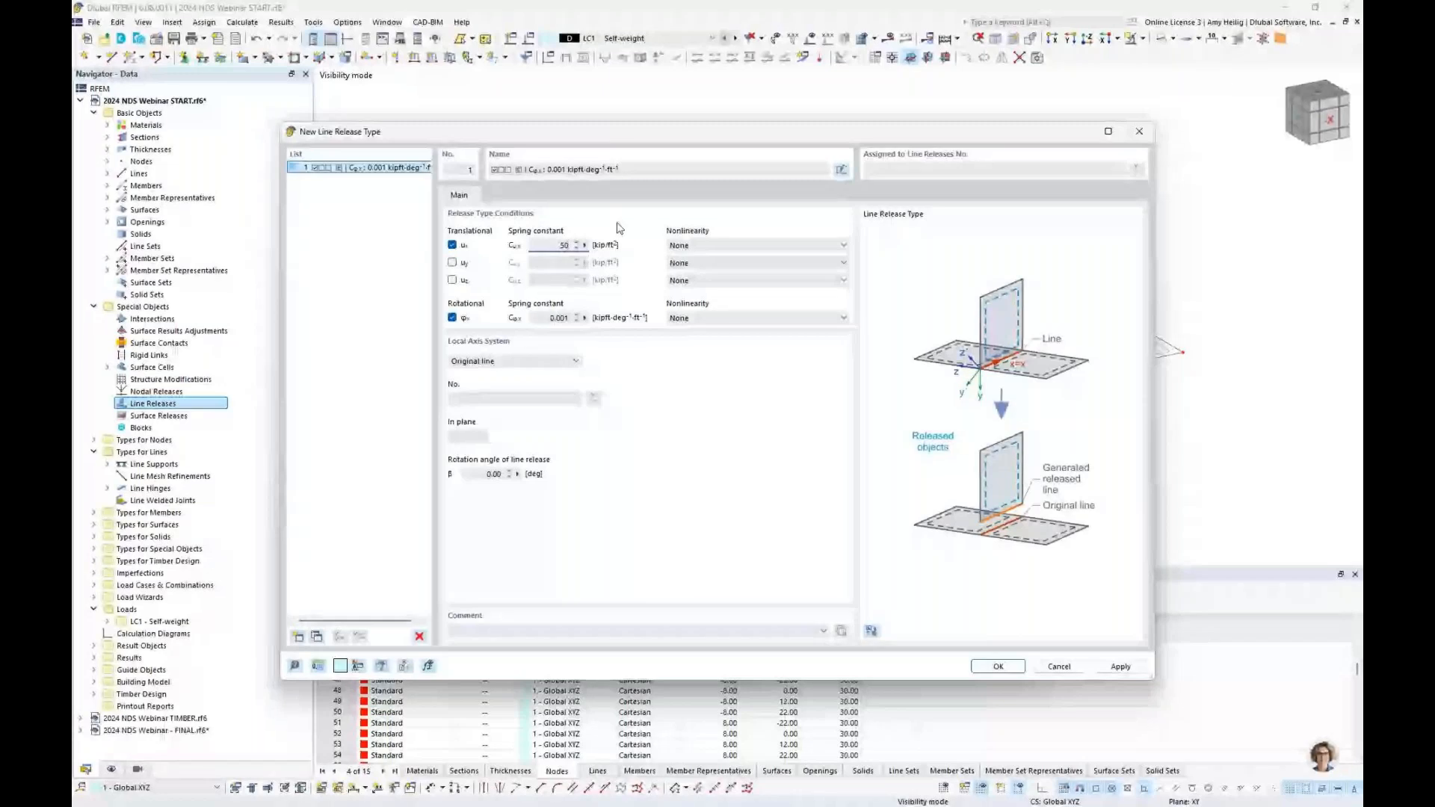
left_click(453, 263)
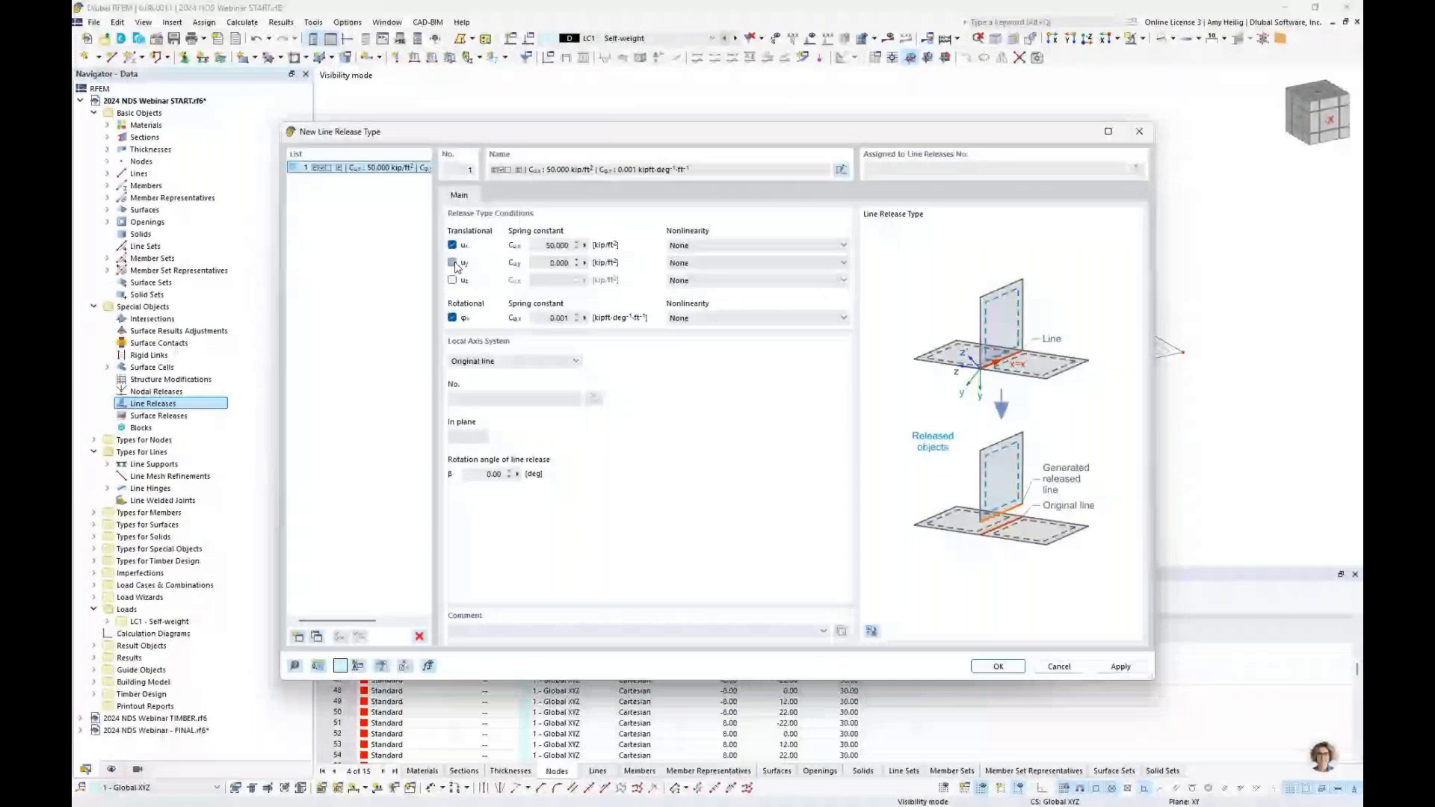
left_click(535, 265)
type("50")
key("Tab")
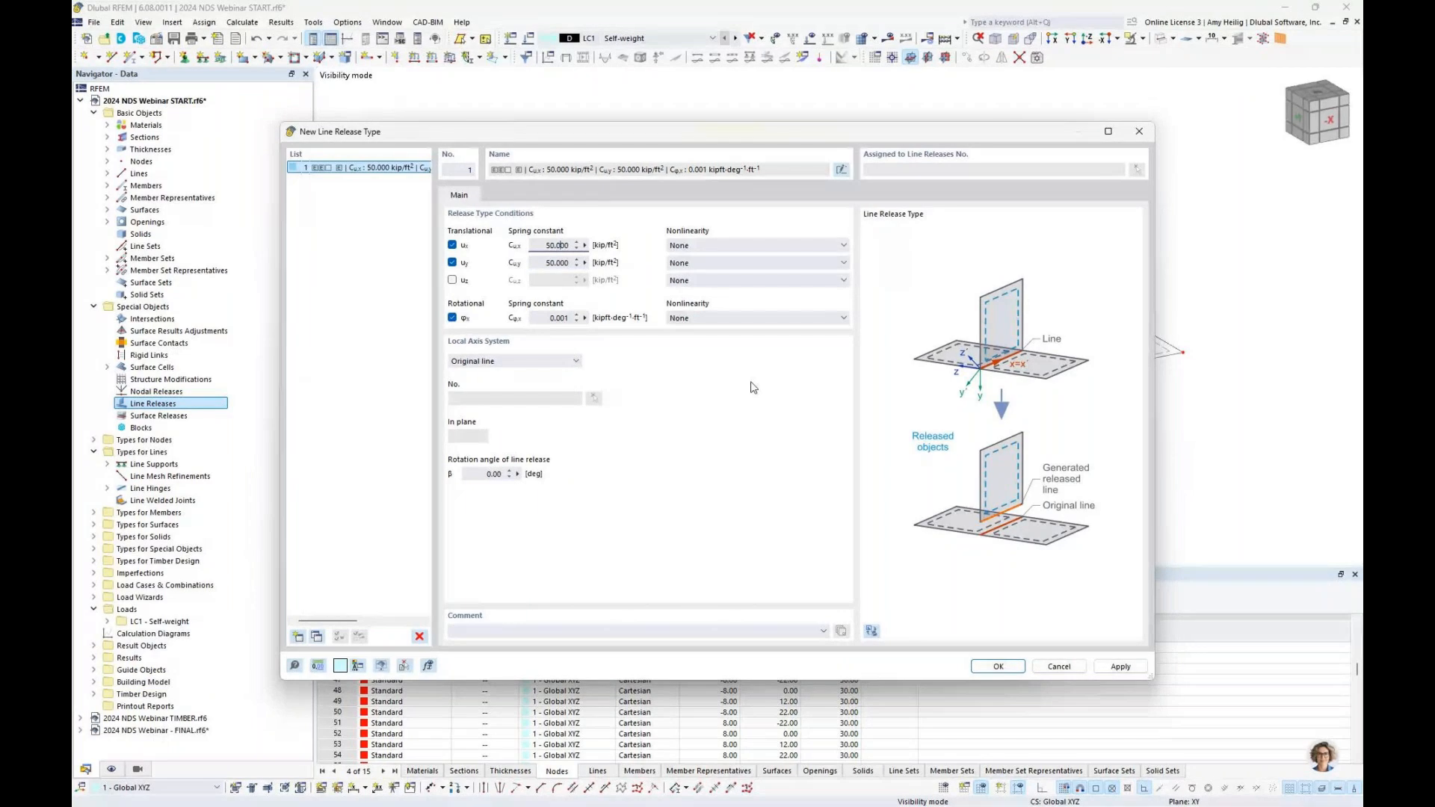
key("Return")
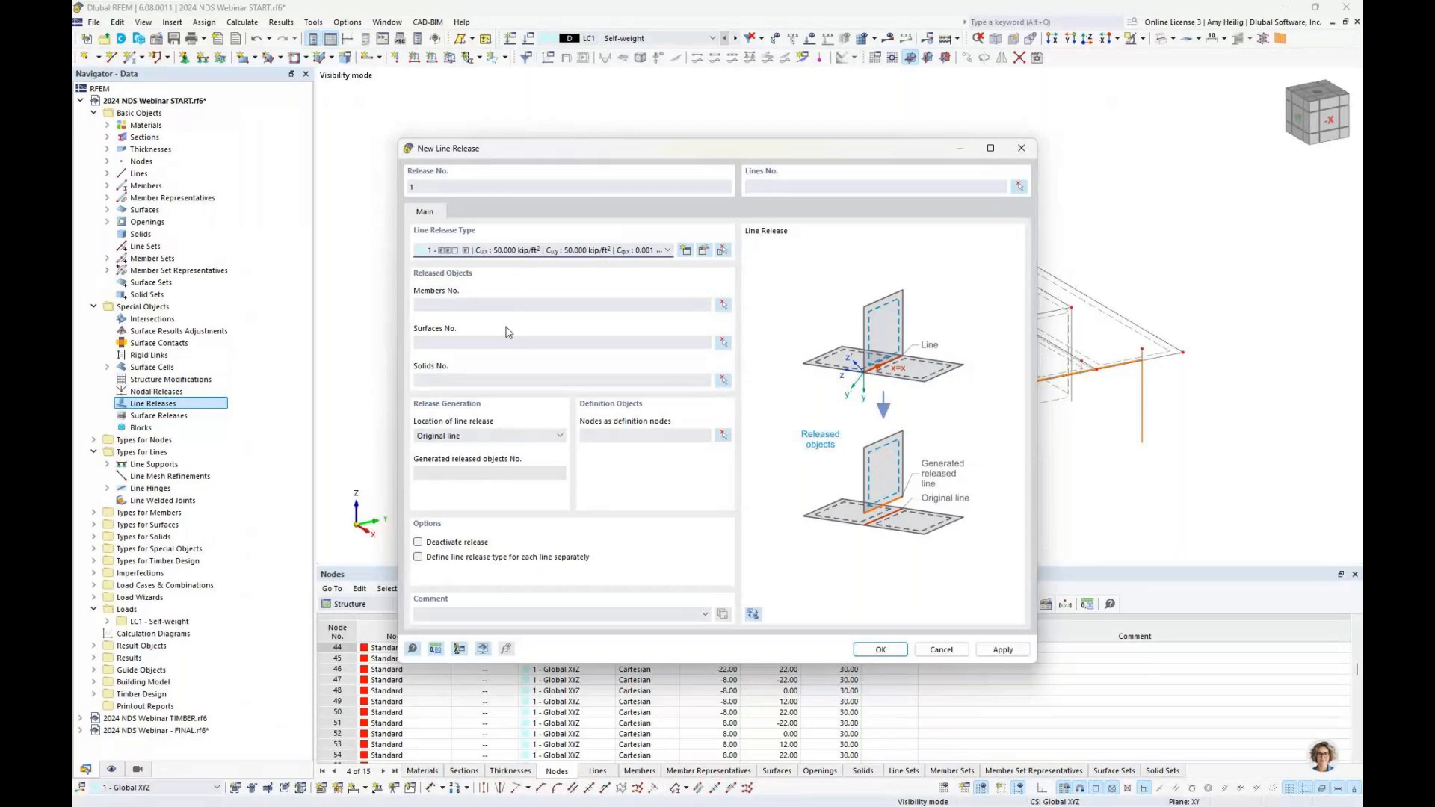
Assign all roof beam members, selected in the front view below the roof panels, as the released members of the line release.
left_click(725, 308)
middle_click_drag(651, 353, 900, 384)
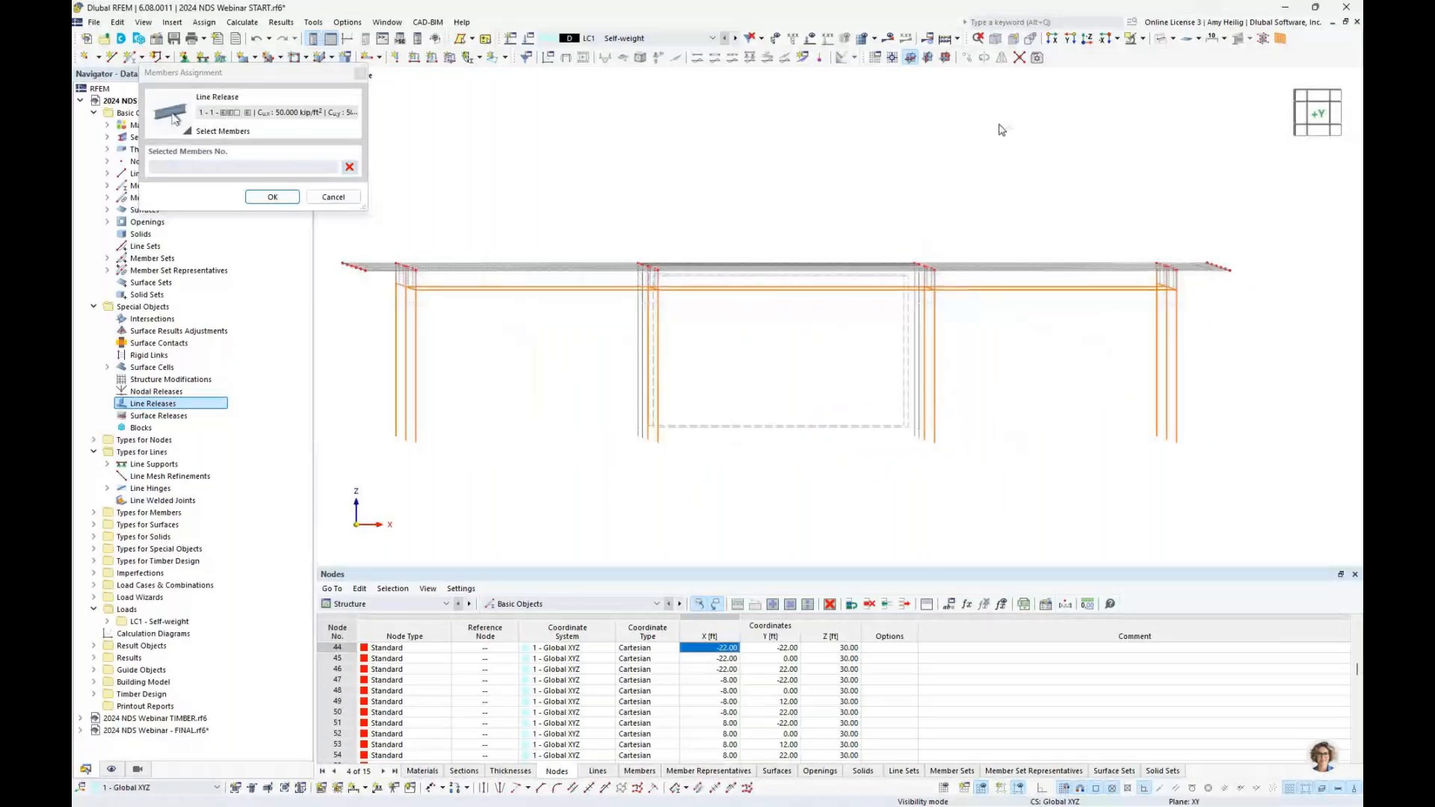
left_click_drag(377, 277, 1218, 321)
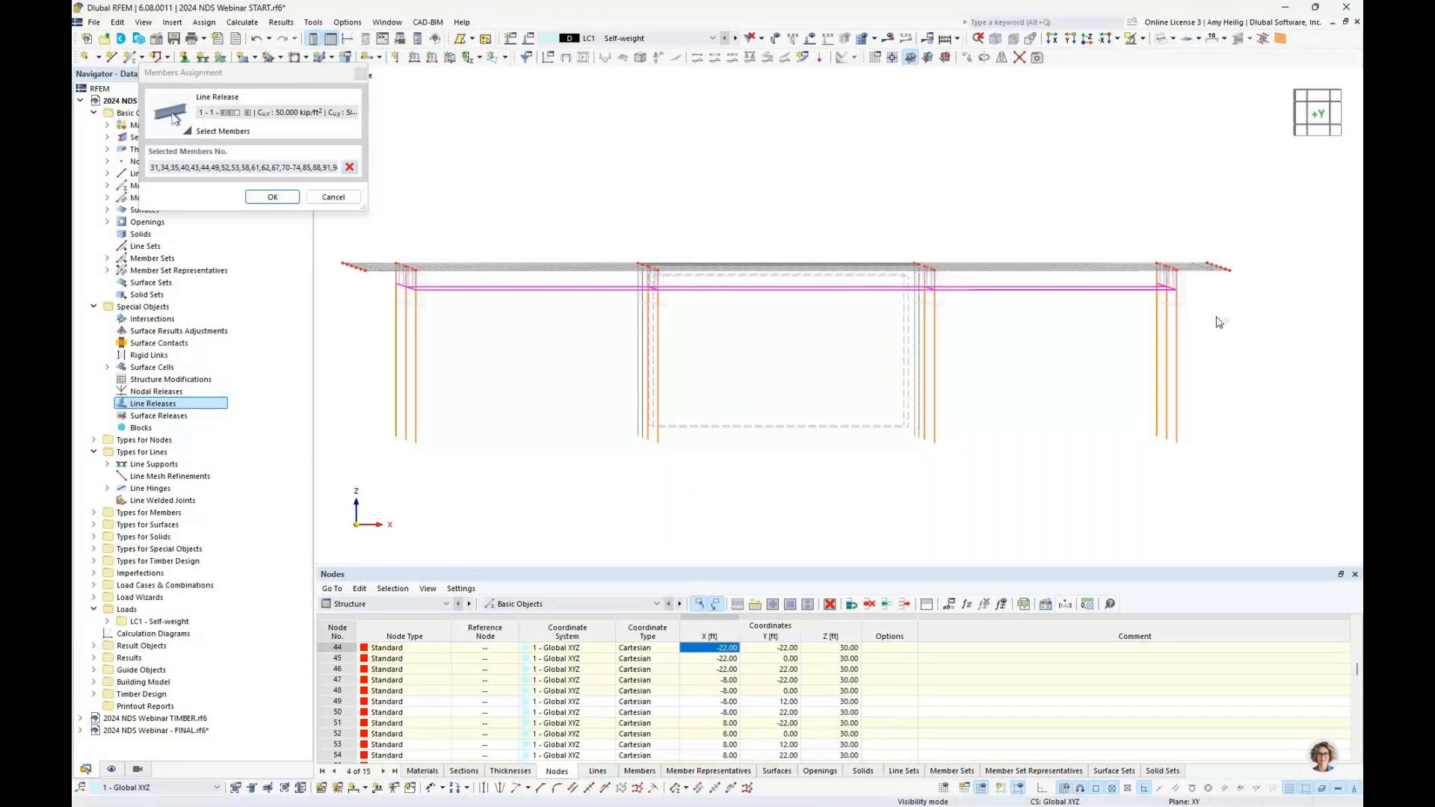
left_click(273, 197)
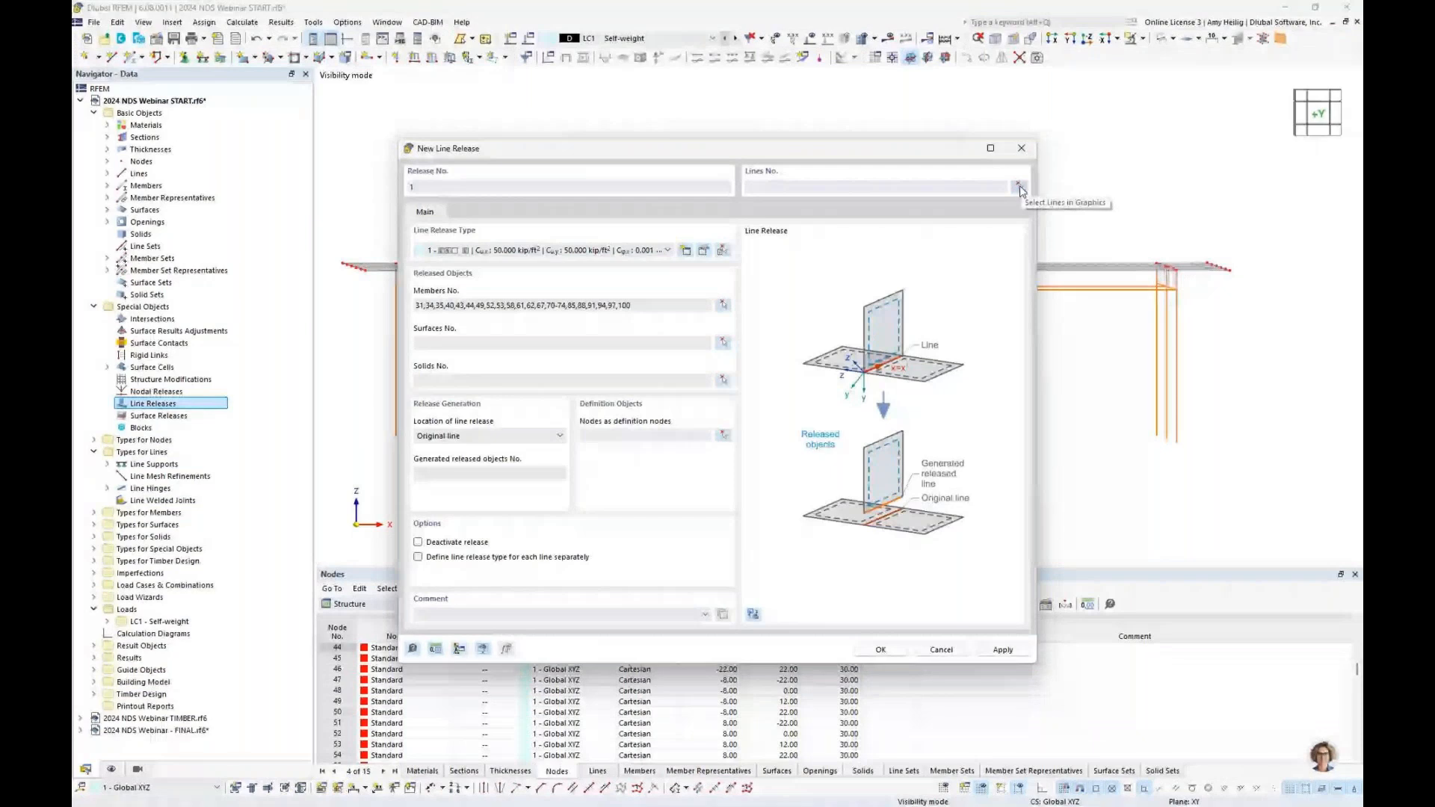
In plan view, select the lines above the roof beams in both X and Y directions for the line release.
left_click(1018, 187)
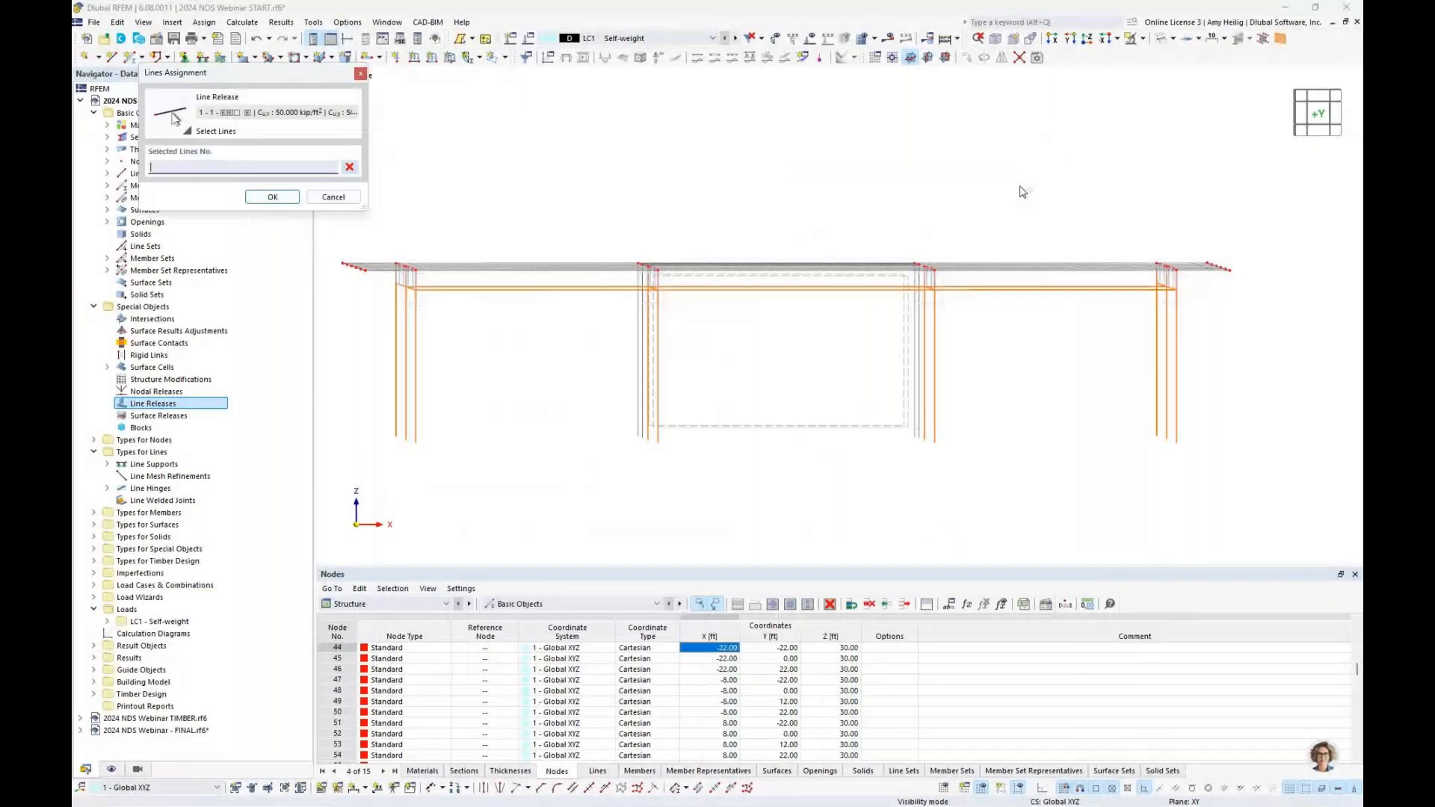
middle_click_drag(1023, 192, 467, 311, "ctrl")
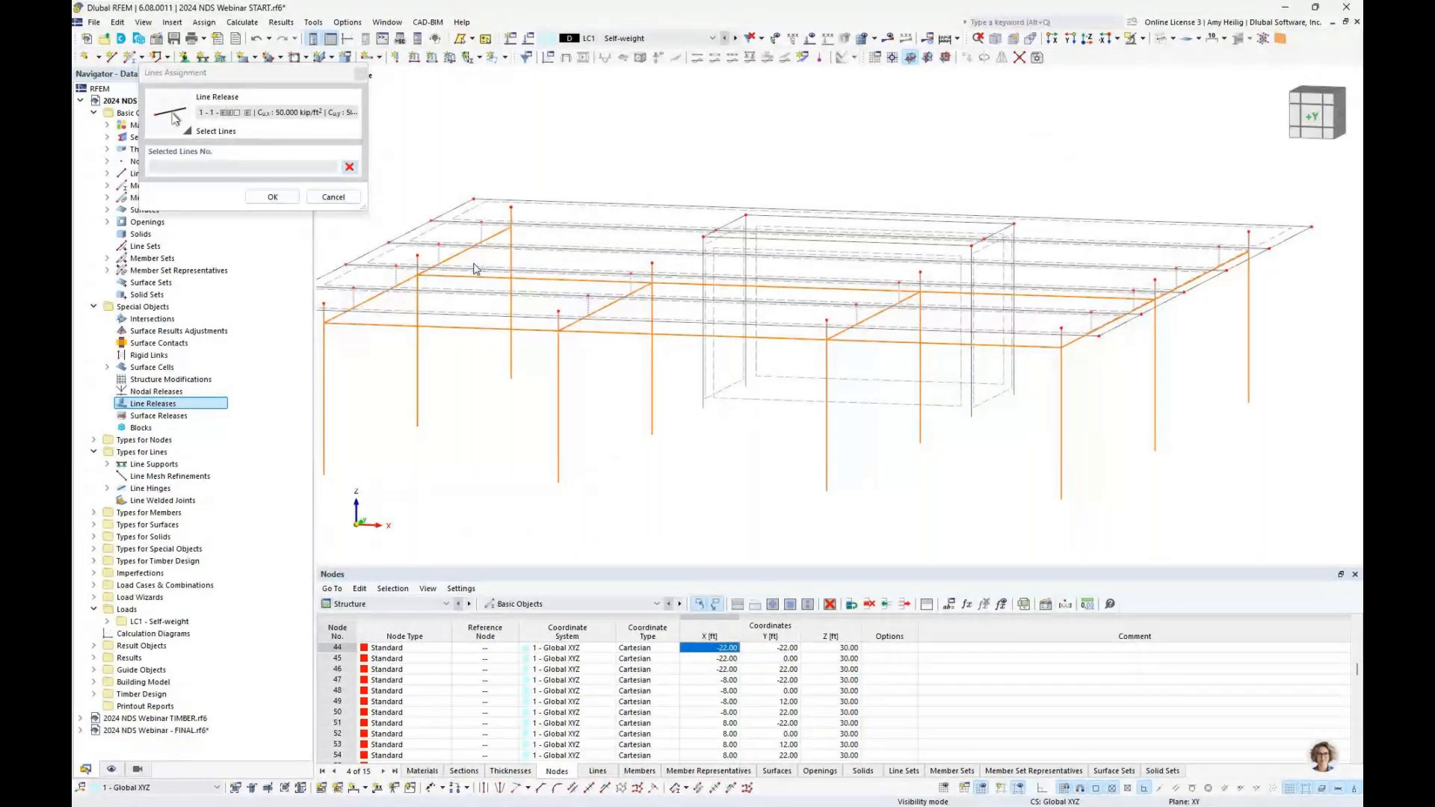
left_click(1088, 44)
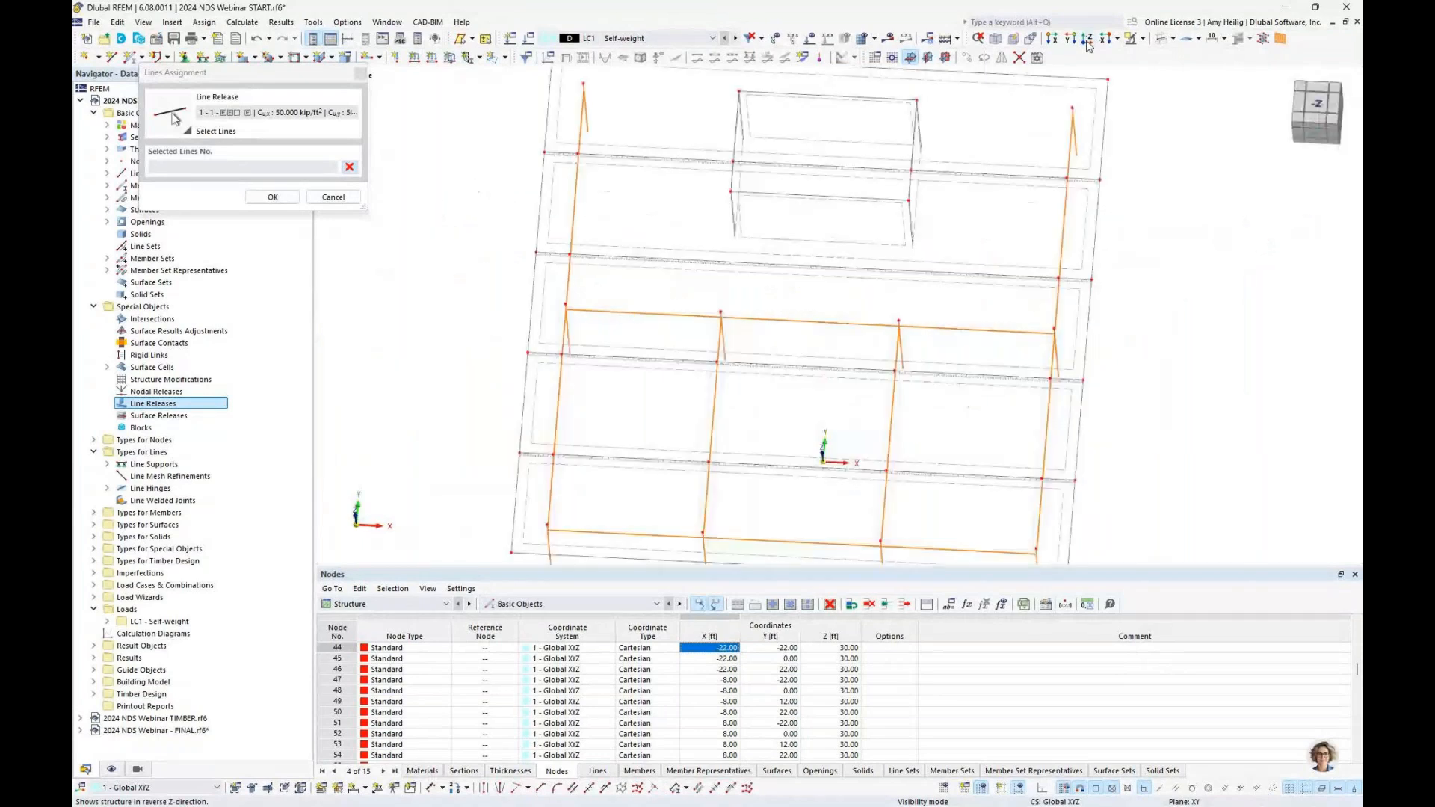
left_click_drag(646, 123, 689, 502)
left_click_drag(764, 304, 787, 513)
left_click(906, 454)
left_click_drag(1014, 123, 1033, 518)
left_click_drag(645, 304, 1048, 339)
left_click_drag(648, 479, 974, 505)
left_click_drag(974, 508, 1039, 505)
Remove the column lines from the release's line selection, accept the remaining roof lines and create the line release.
middle_click_drag(1150, 502, 731, 356, "ctrl")
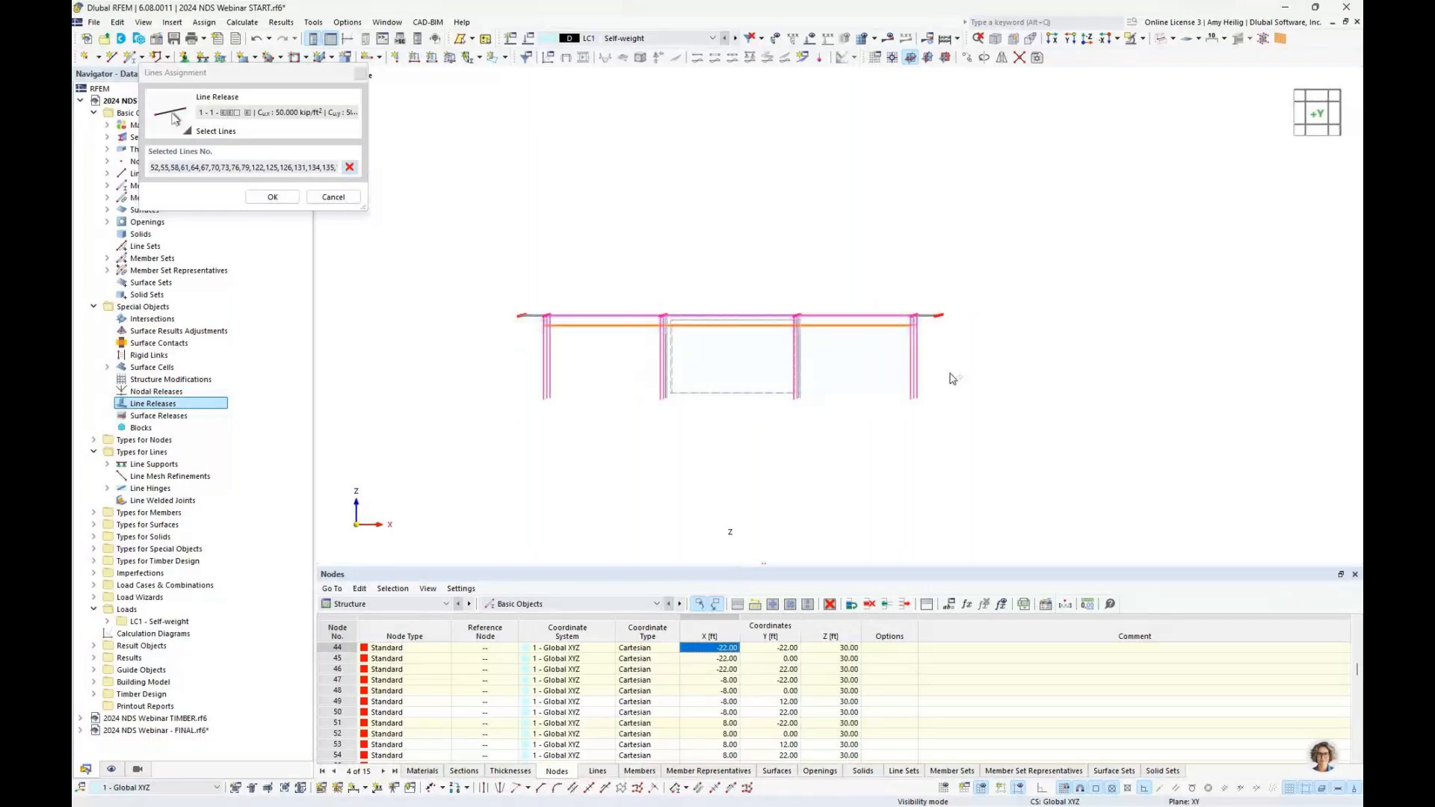
left_click_drag(950, 373, 750, 359)
middle_click_drag(872, 240, 698, 387, "ctrl")
scroll(684, 384, "up", 2)
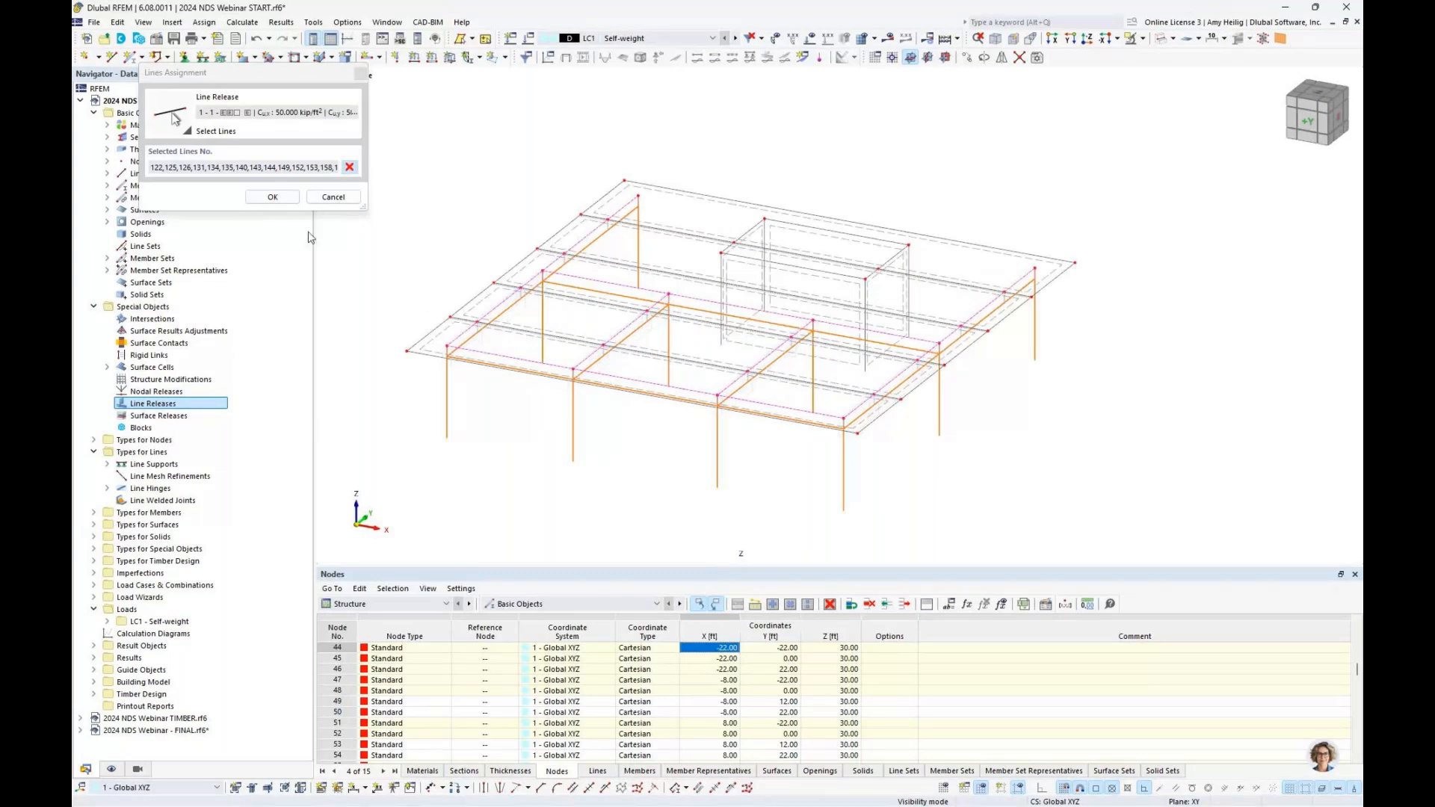
left_click(273, 196)
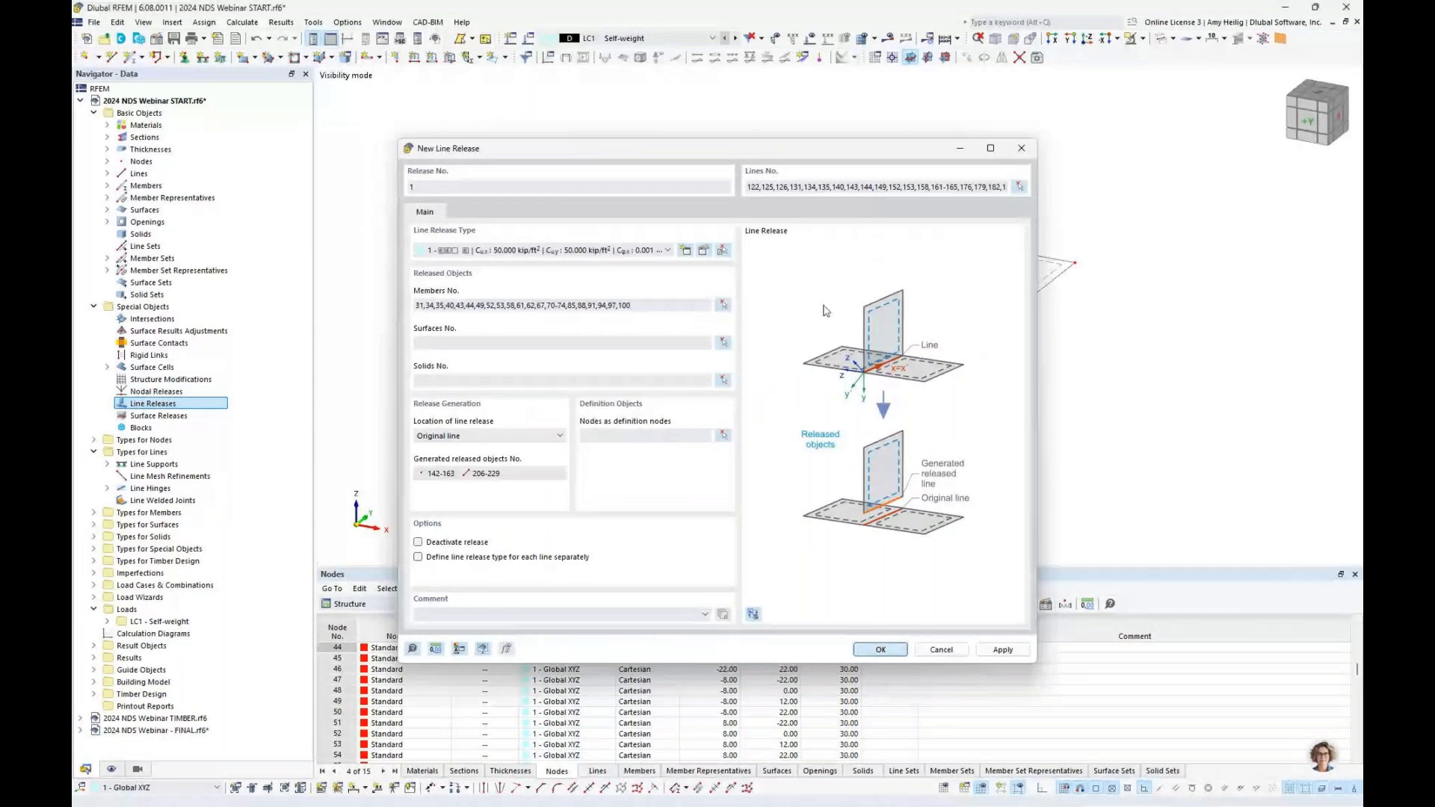
key("Return")
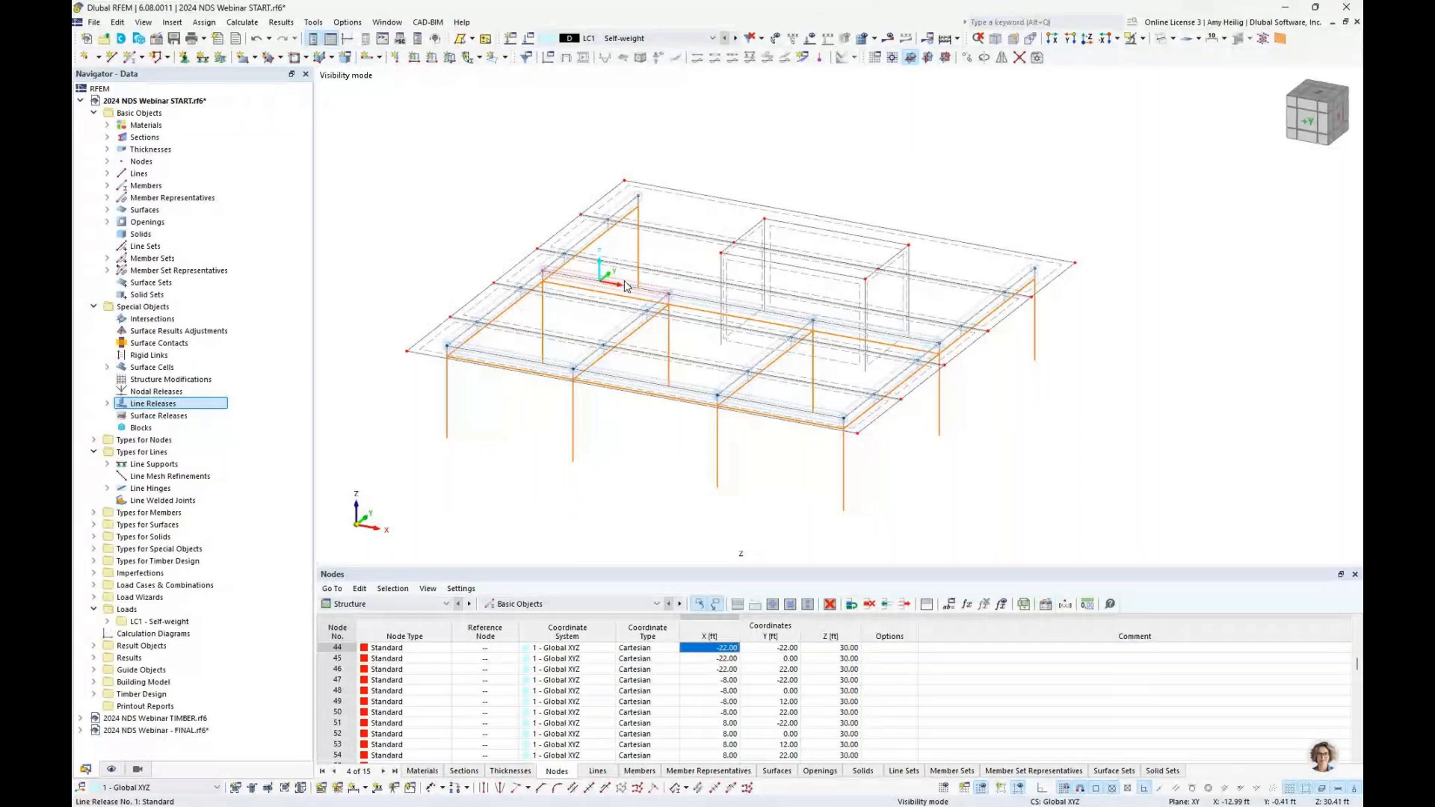
scroll(626, 286, "up", 1)
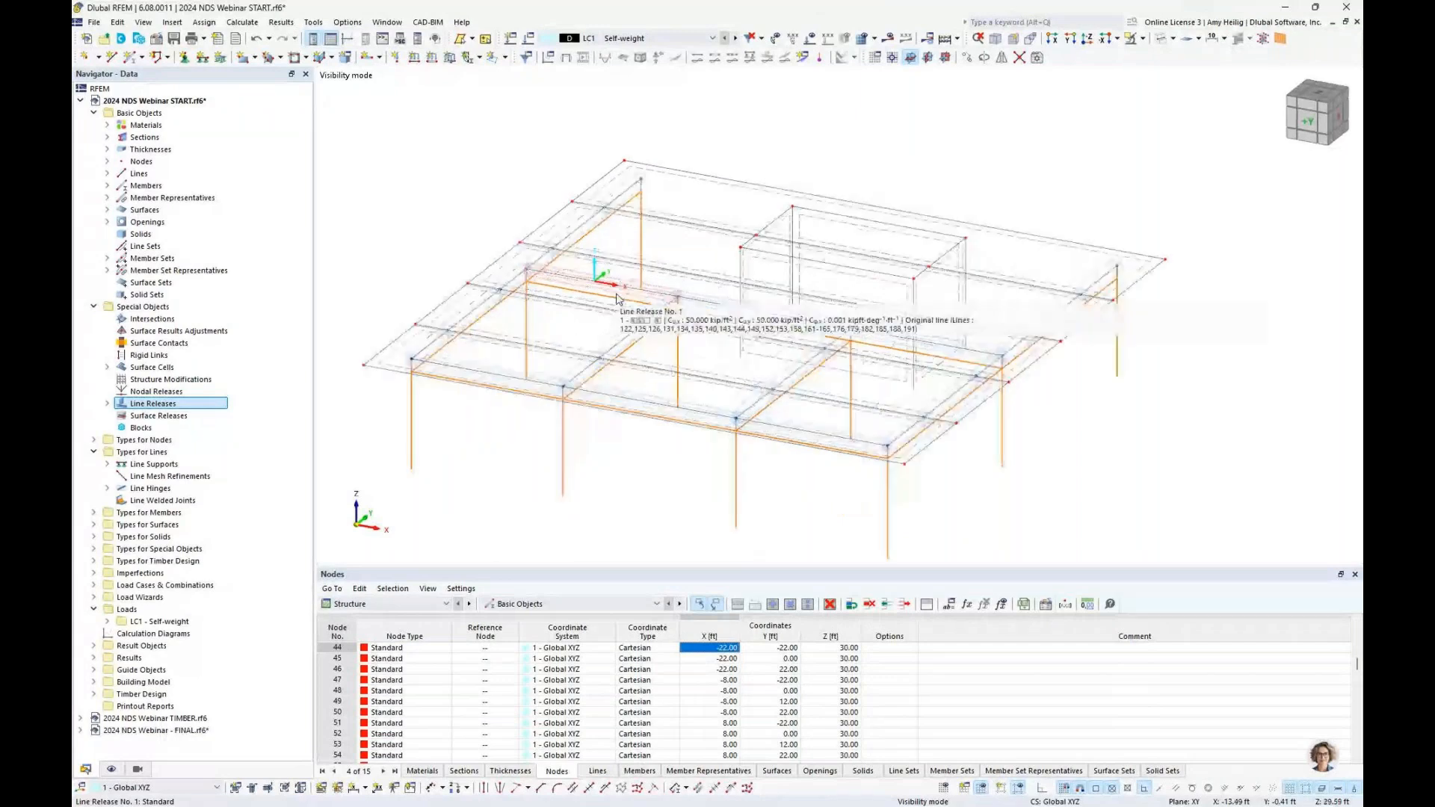
Switch to the 2024 NDS Webinar TIMBER model and review its load combination standard and wood partial factor settings without changing them.
left_click(391, 24)
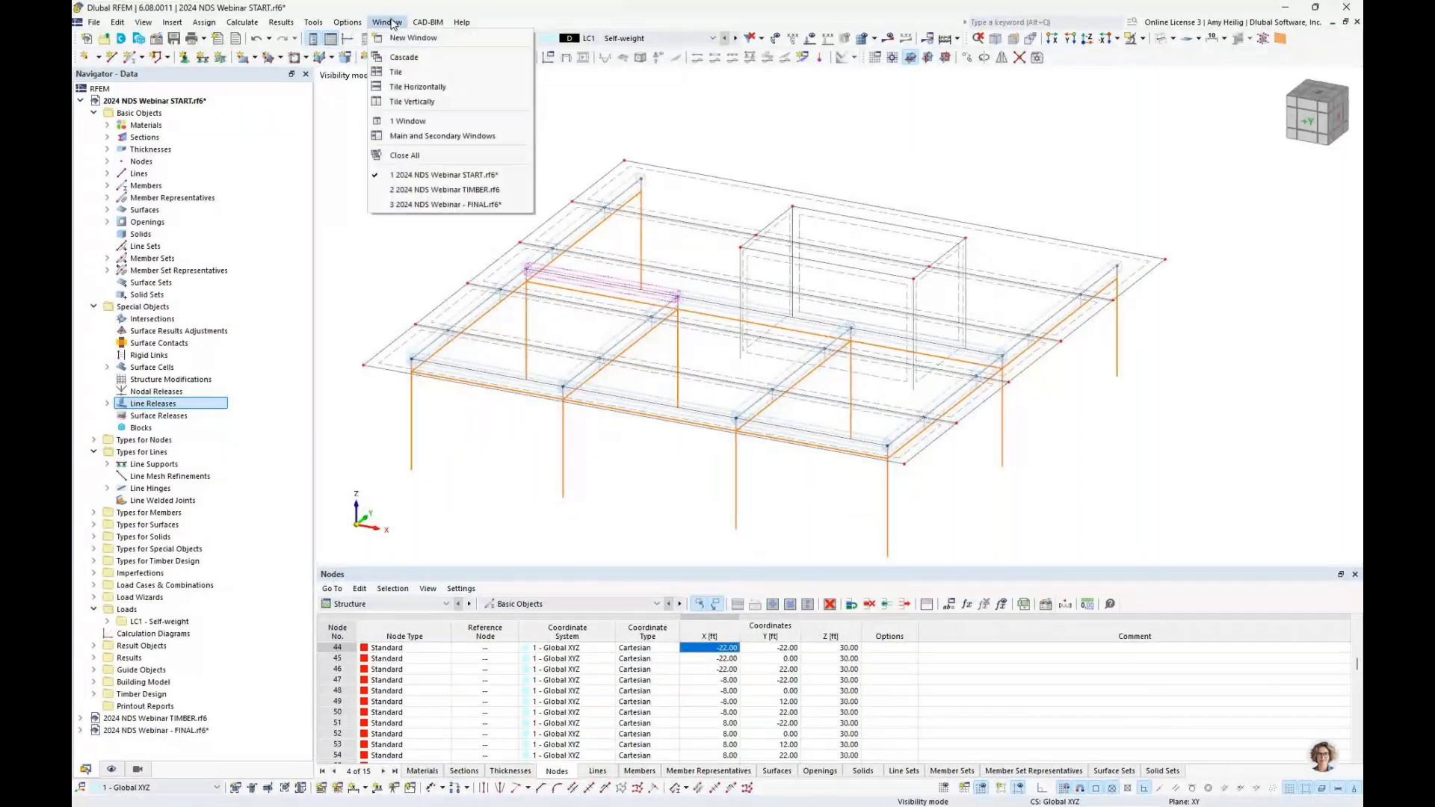
left_click(444, 190)
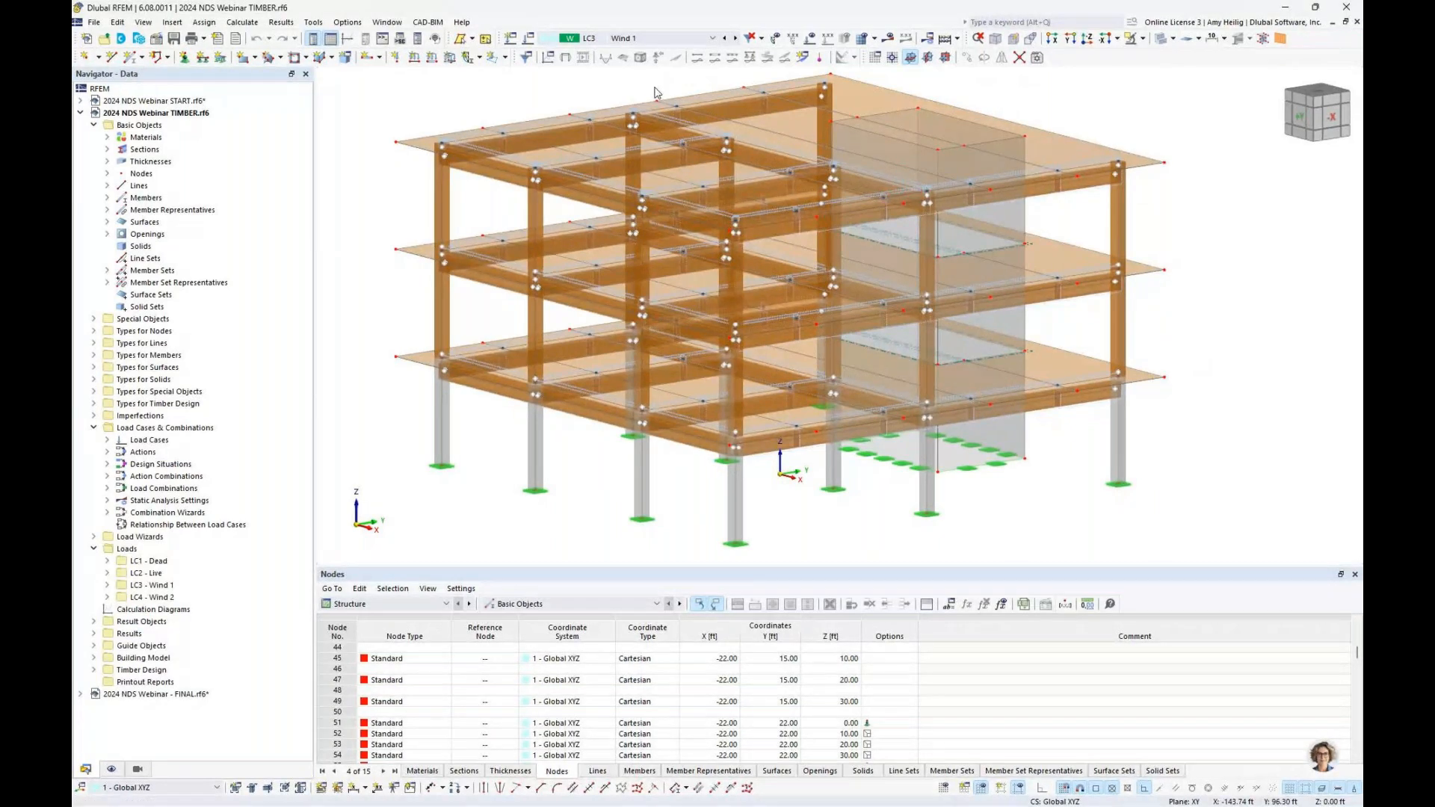
left_click(528, 42)
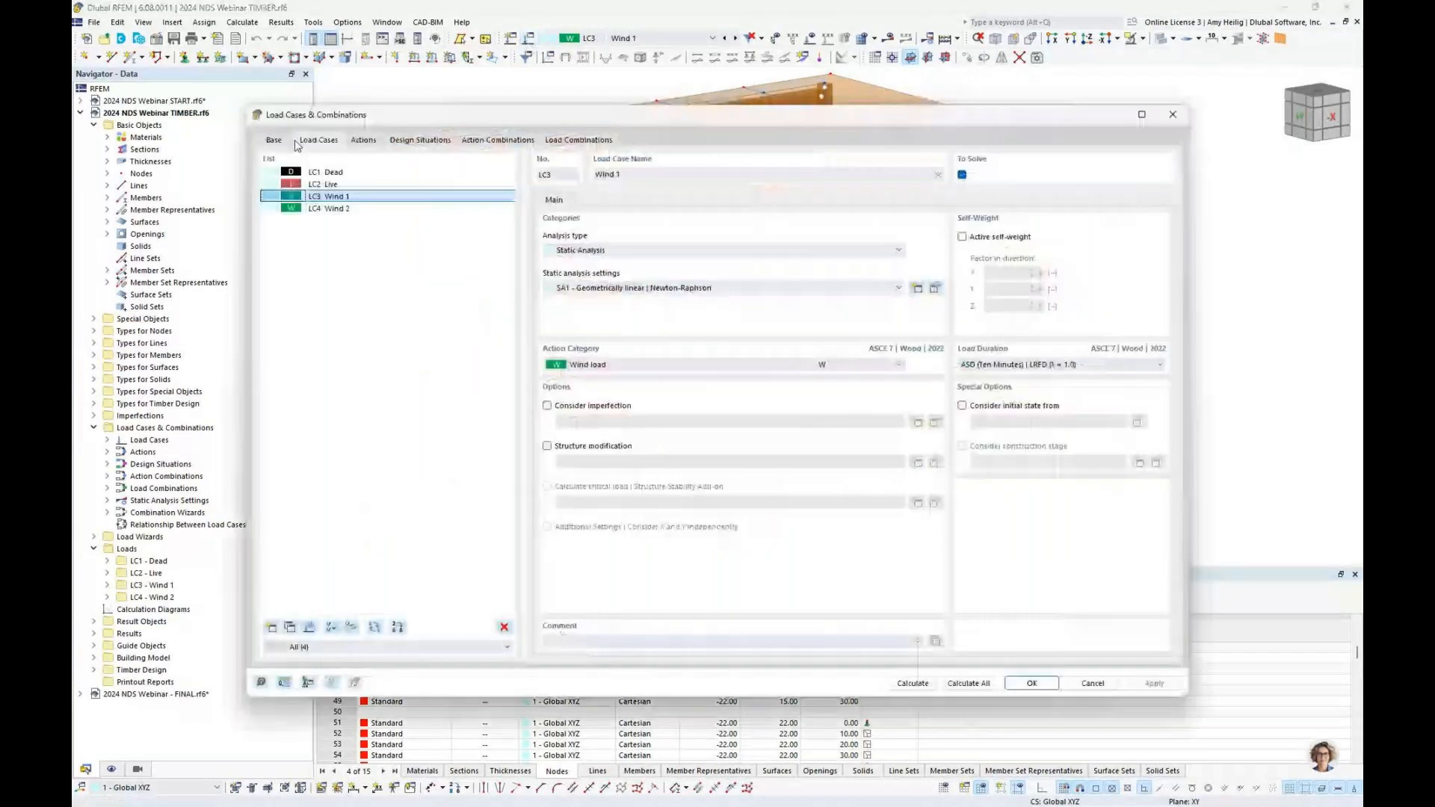
left_click(274, 141)
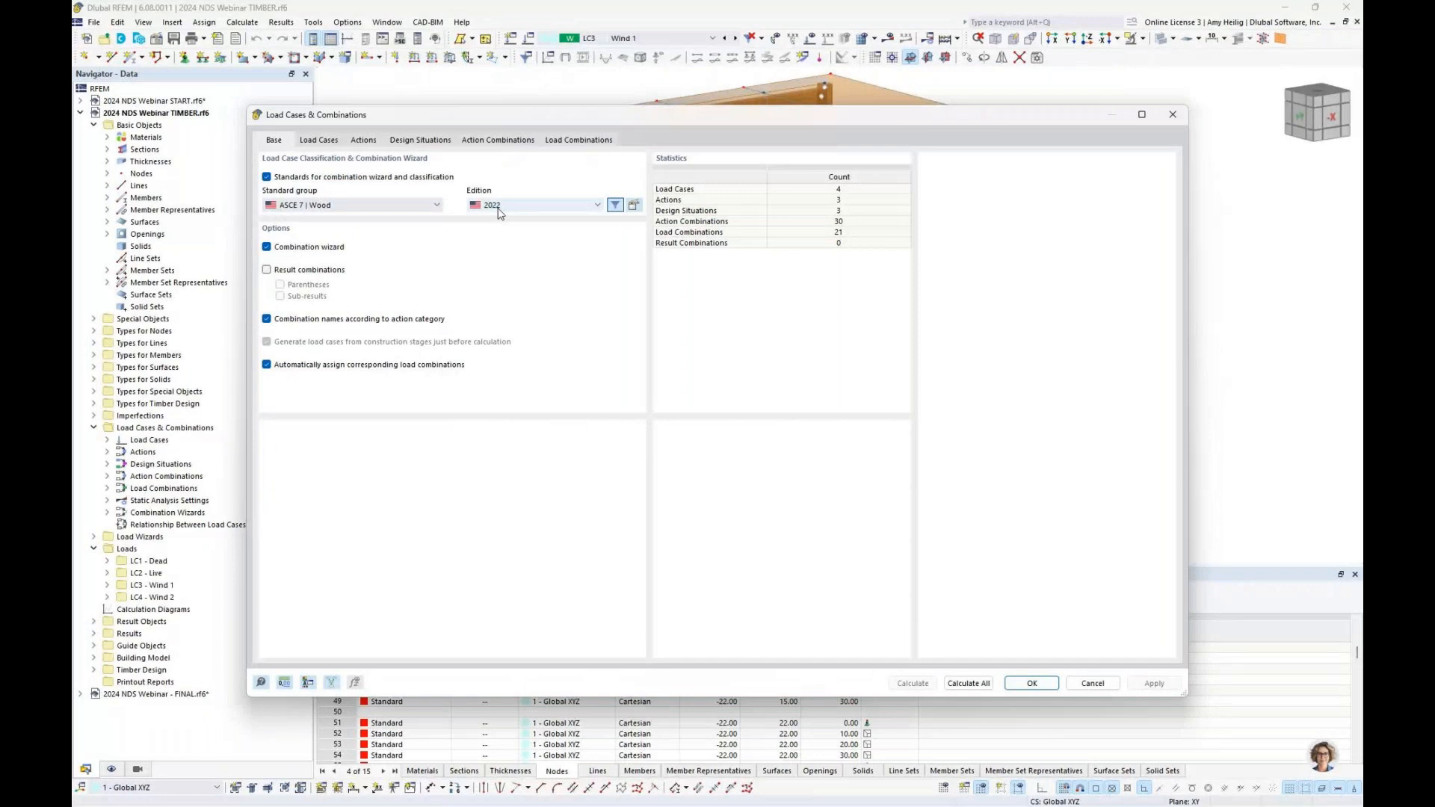
left_click(634, 207)
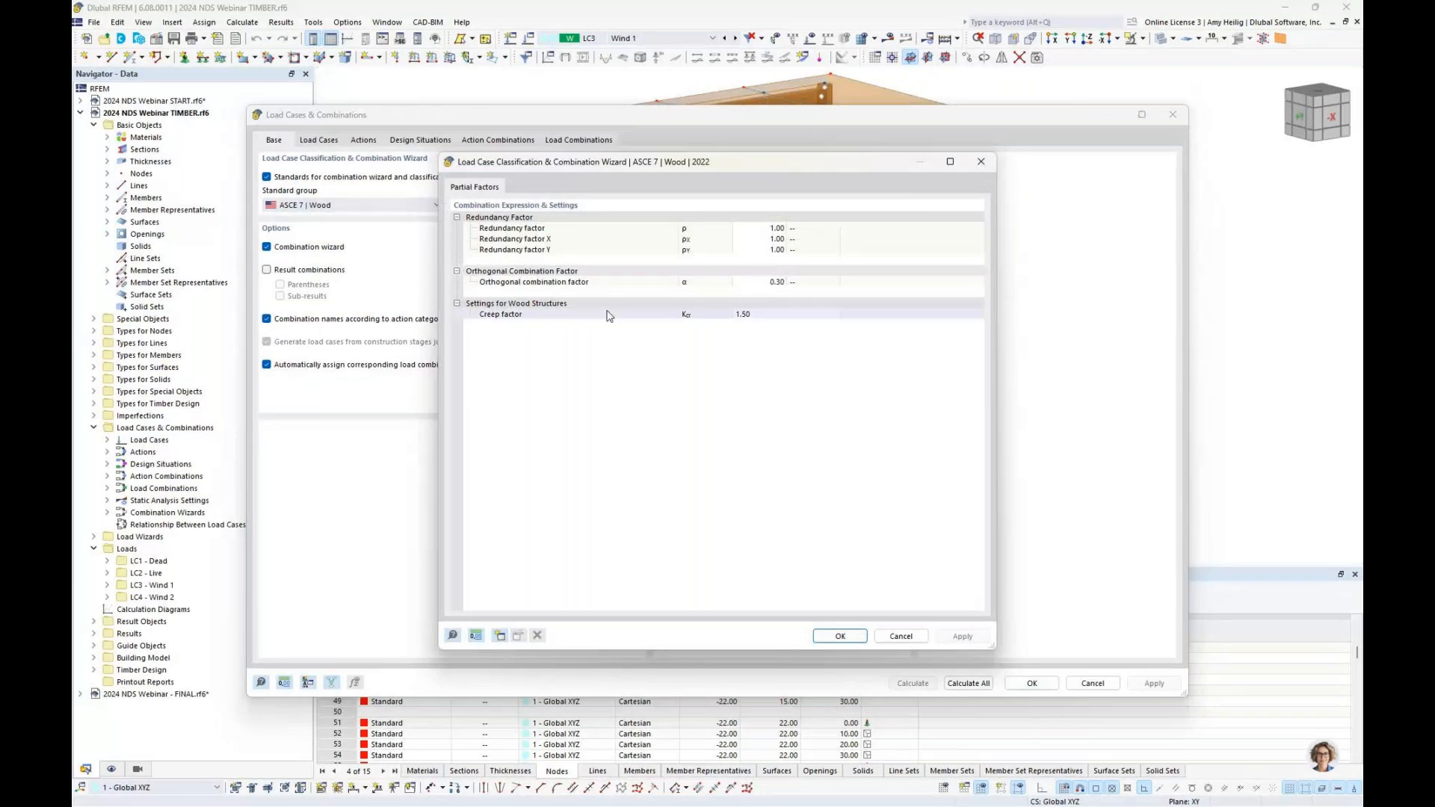
left_click(902, 636)
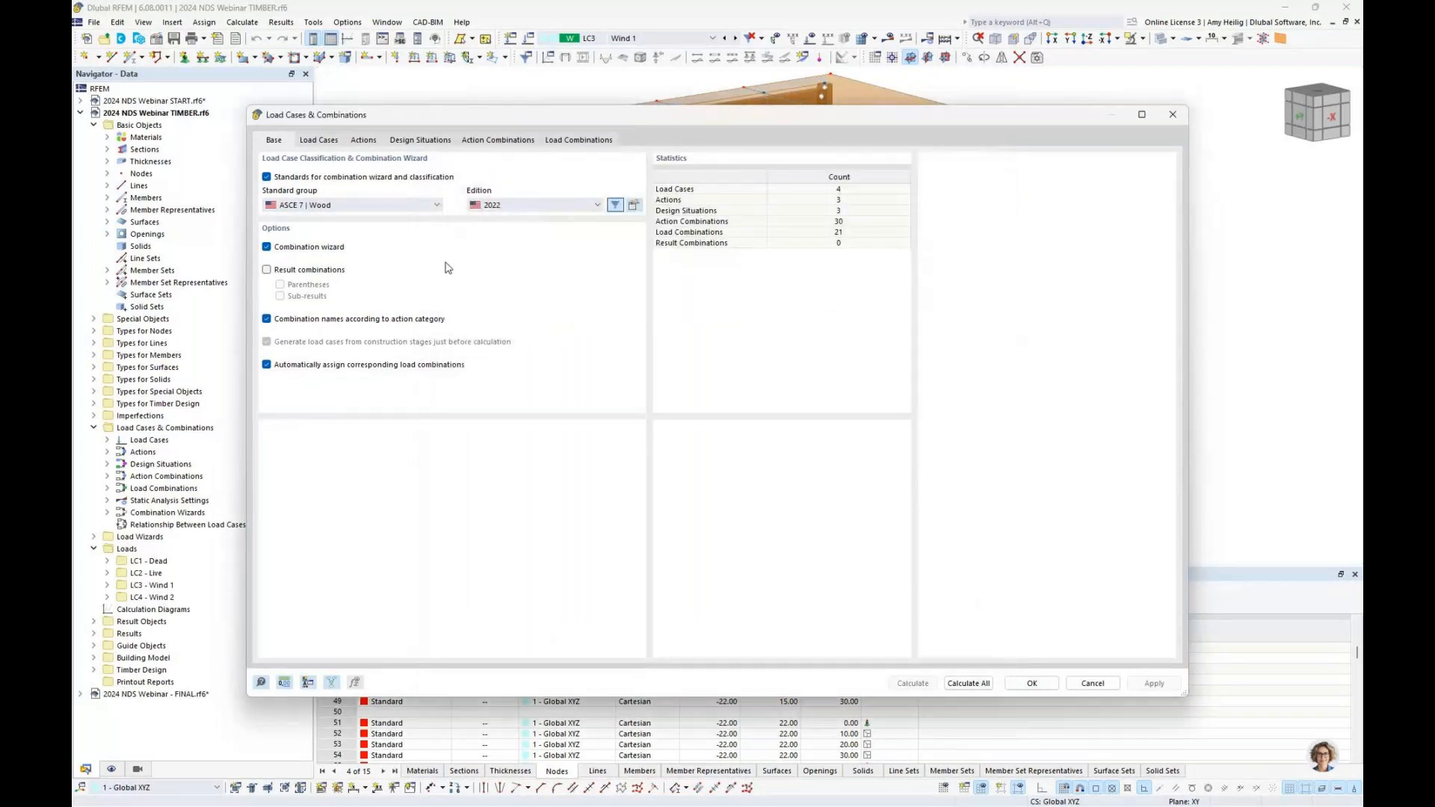
Review the Dead load case's self-weight and load duration settings, and make LC1 Dead the active load case.
left_click(327, 142)
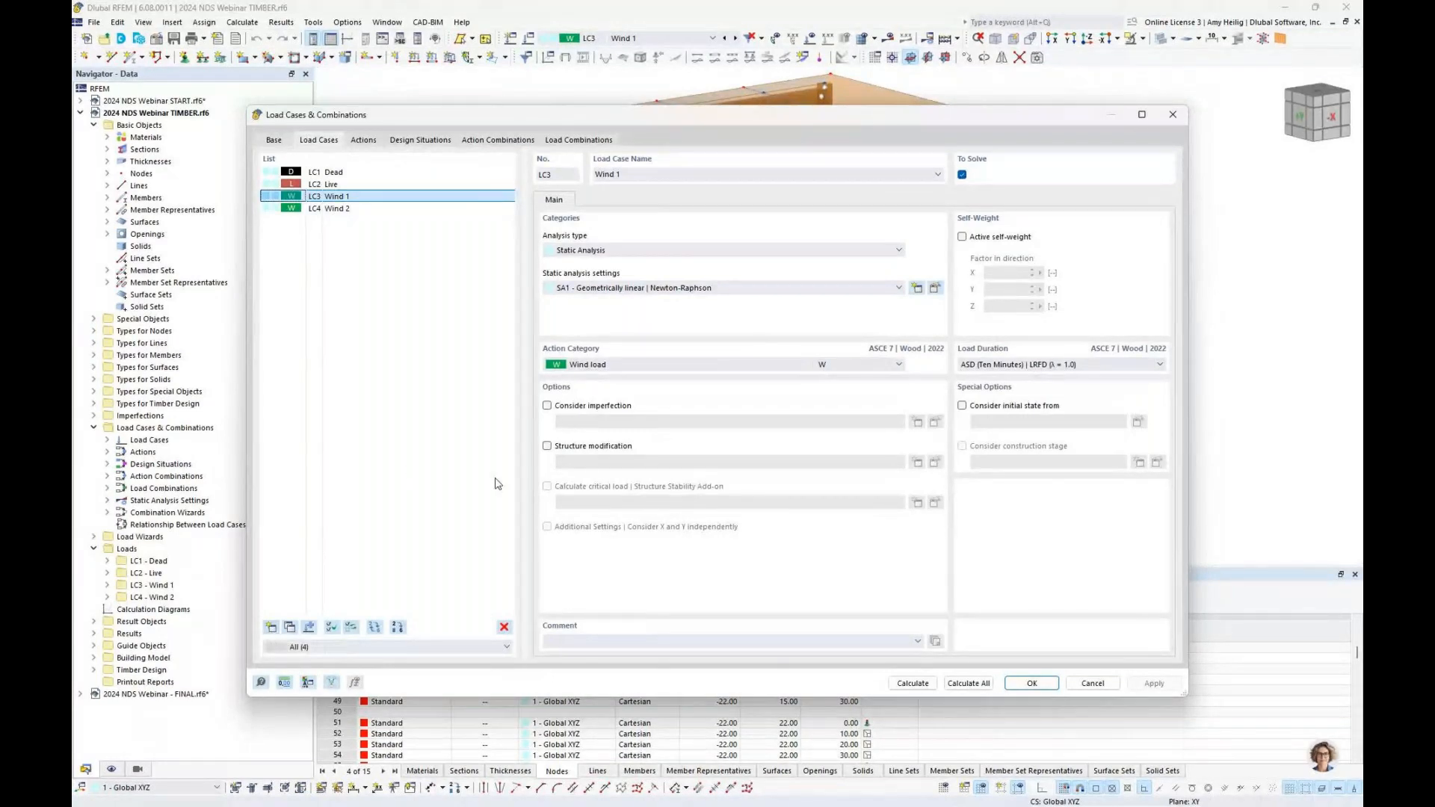
left_click(379, 174)
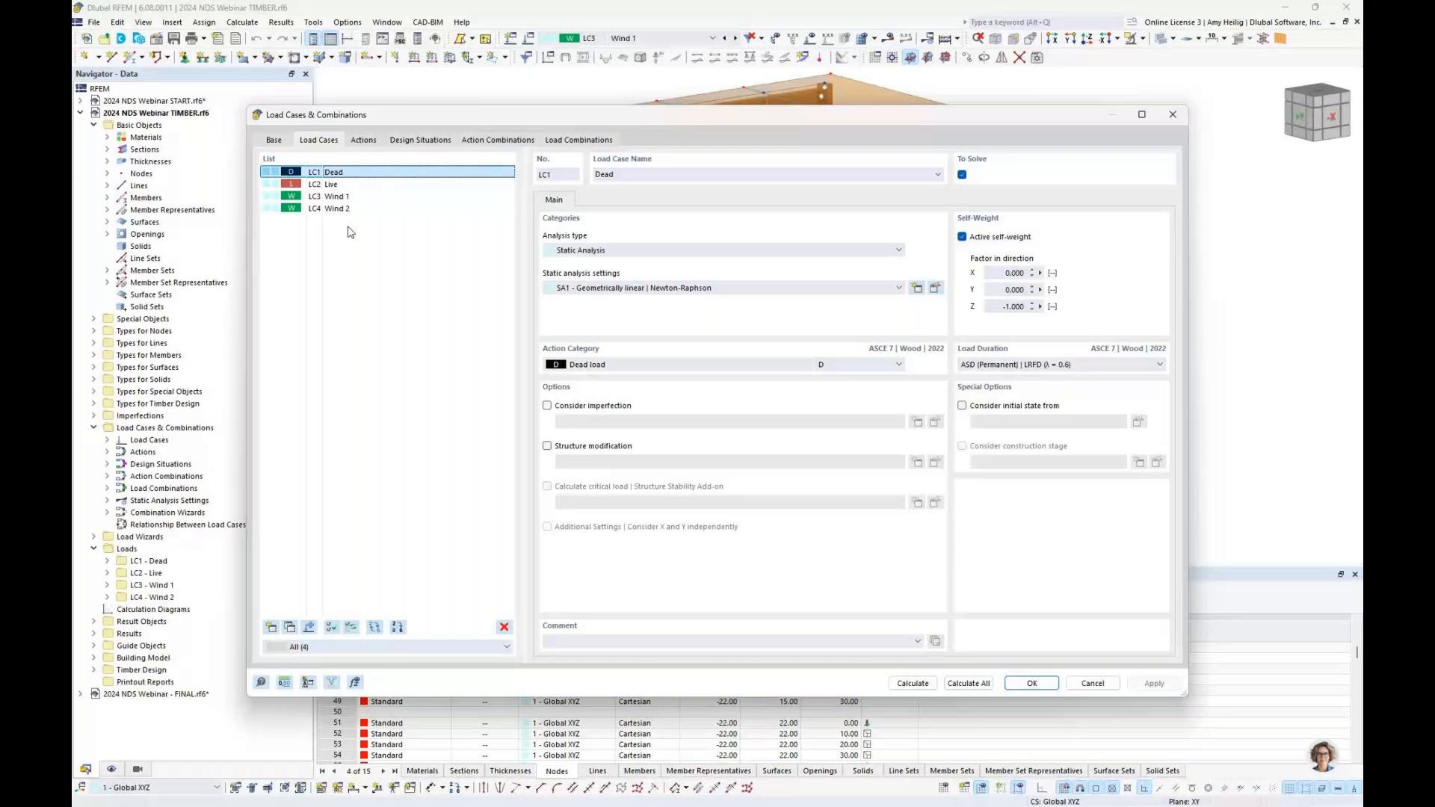
left_click(1032, 683)
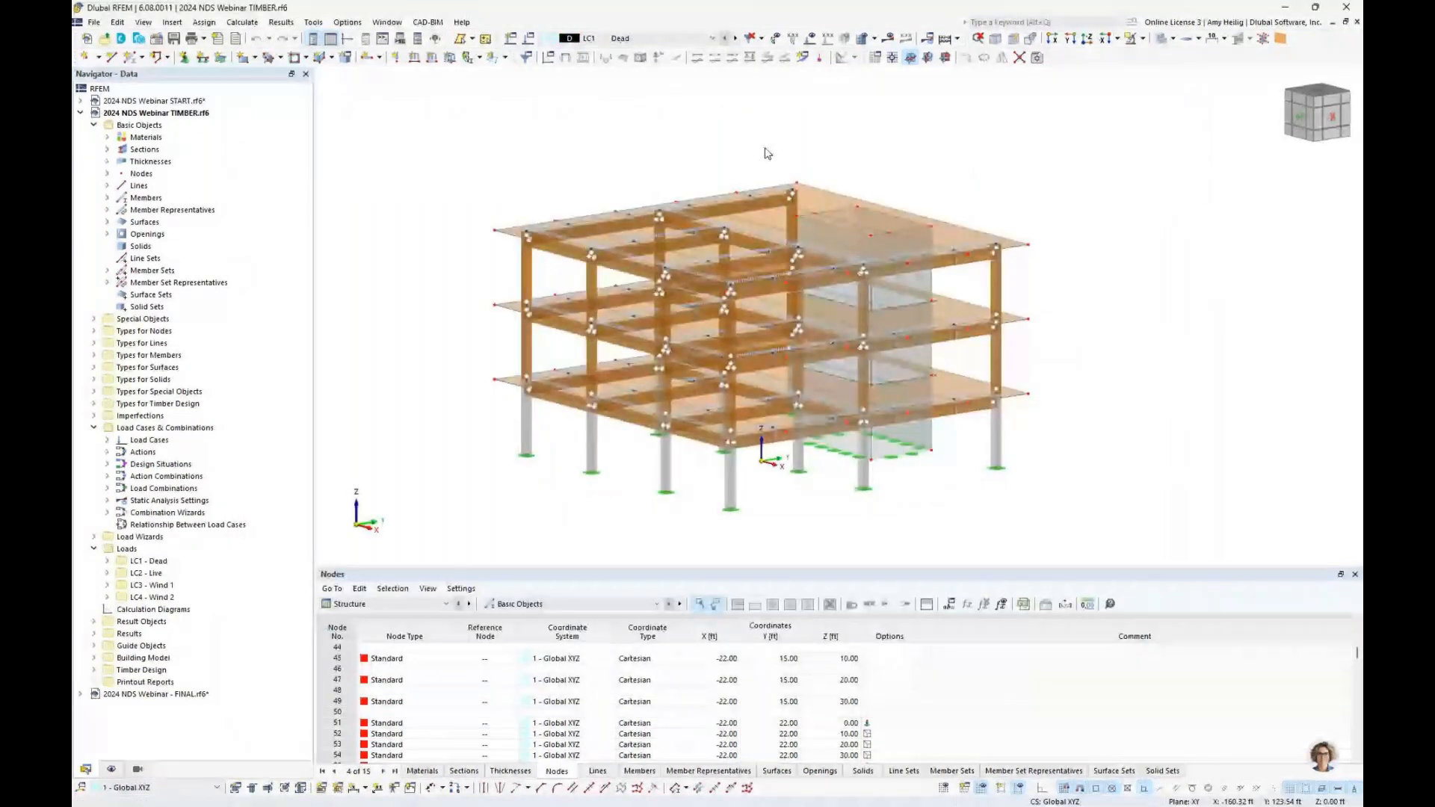
left_click(712, 38)
left_click(598, 48)
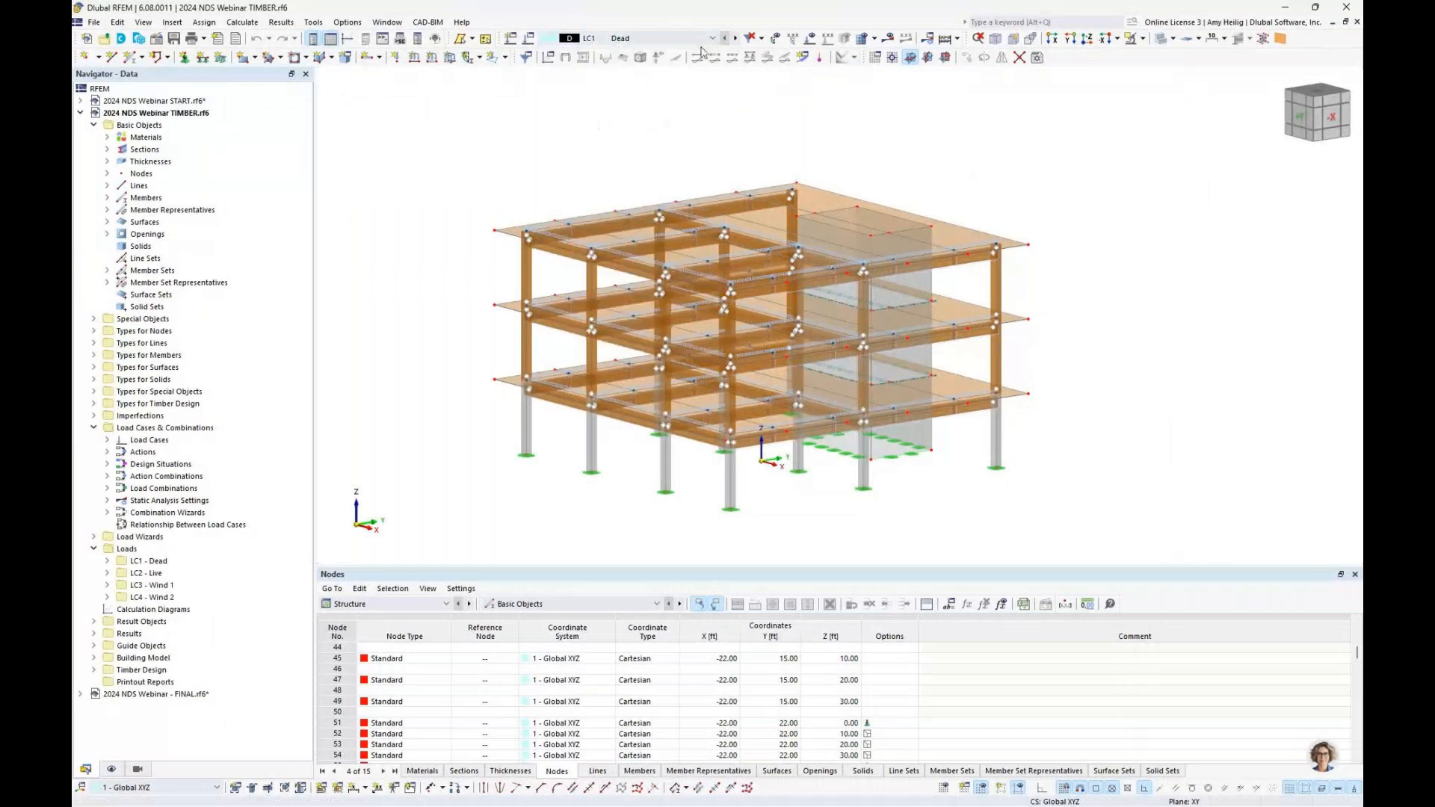
Display the loads on the model and examine the LC1 Dead surface loads on the floors and roof.
left_click(810, 39)
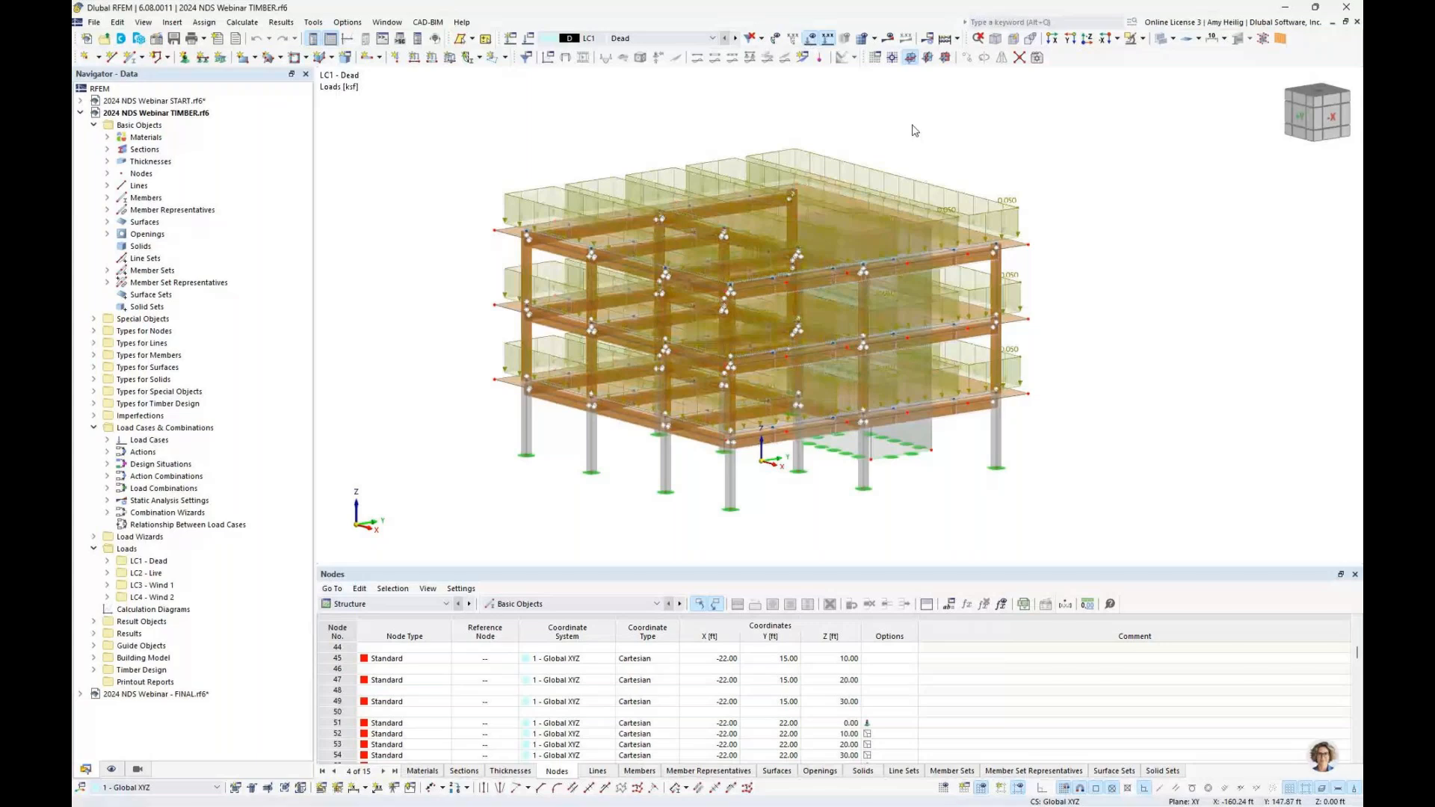
scroll(1042, 273, "up", 2)
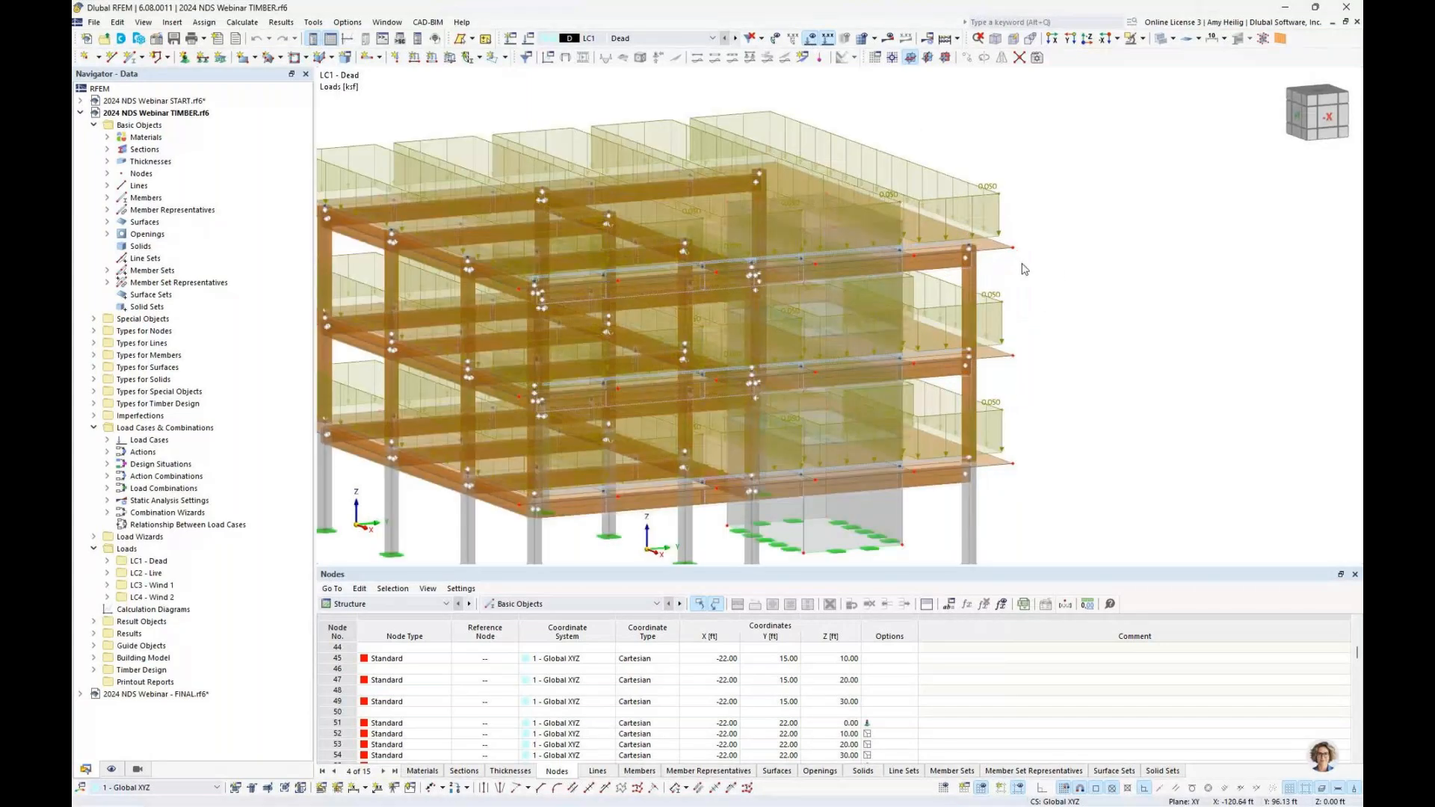
middle_click_drag(1046, 303, 1145, 276)
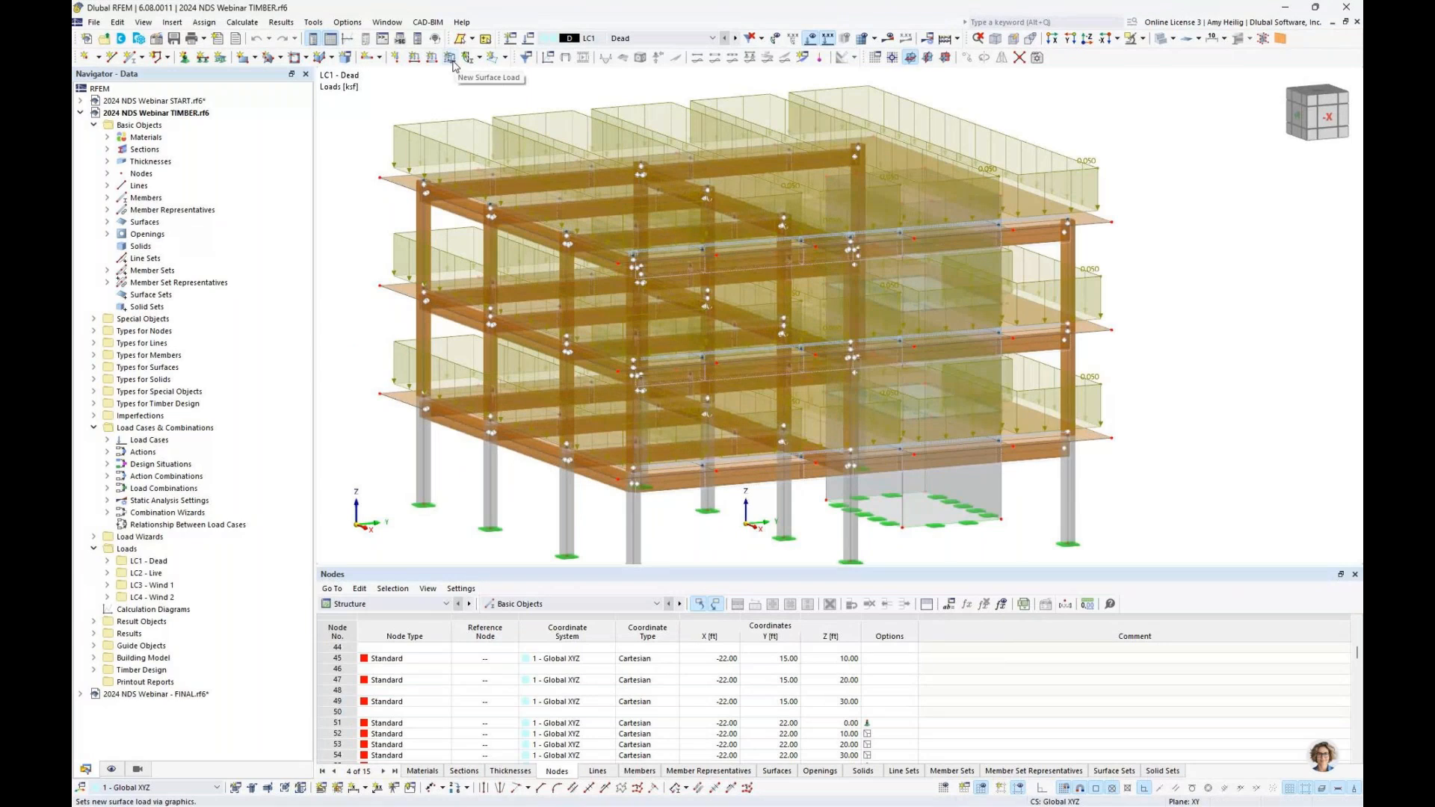
Show the LC2 Live surface loads on the model and look through the additional load types, including free loads.
left_click(737, 38)
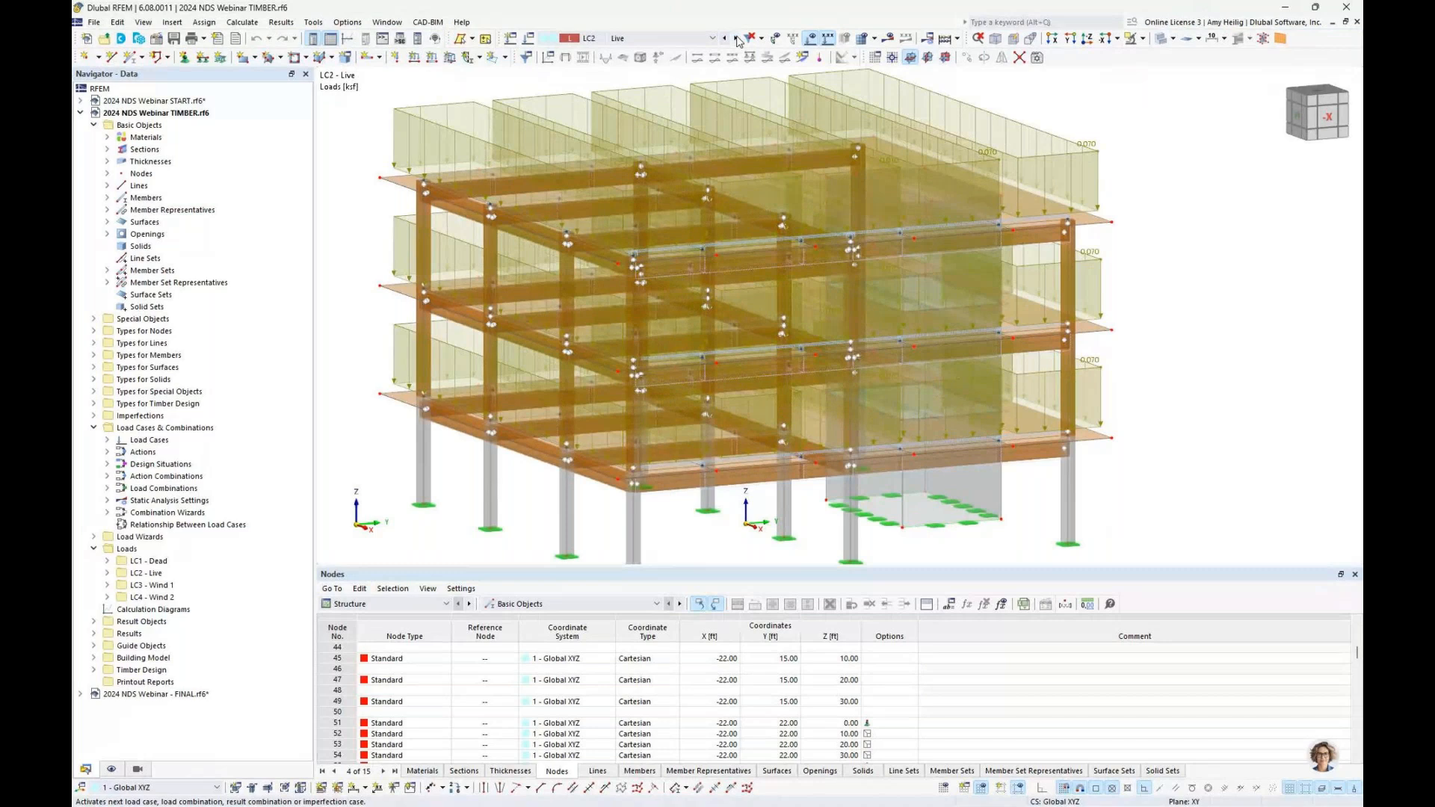
scroll(1128, 198, "down", 1)
middle_click_drag(1129, 198, 1134, 215)
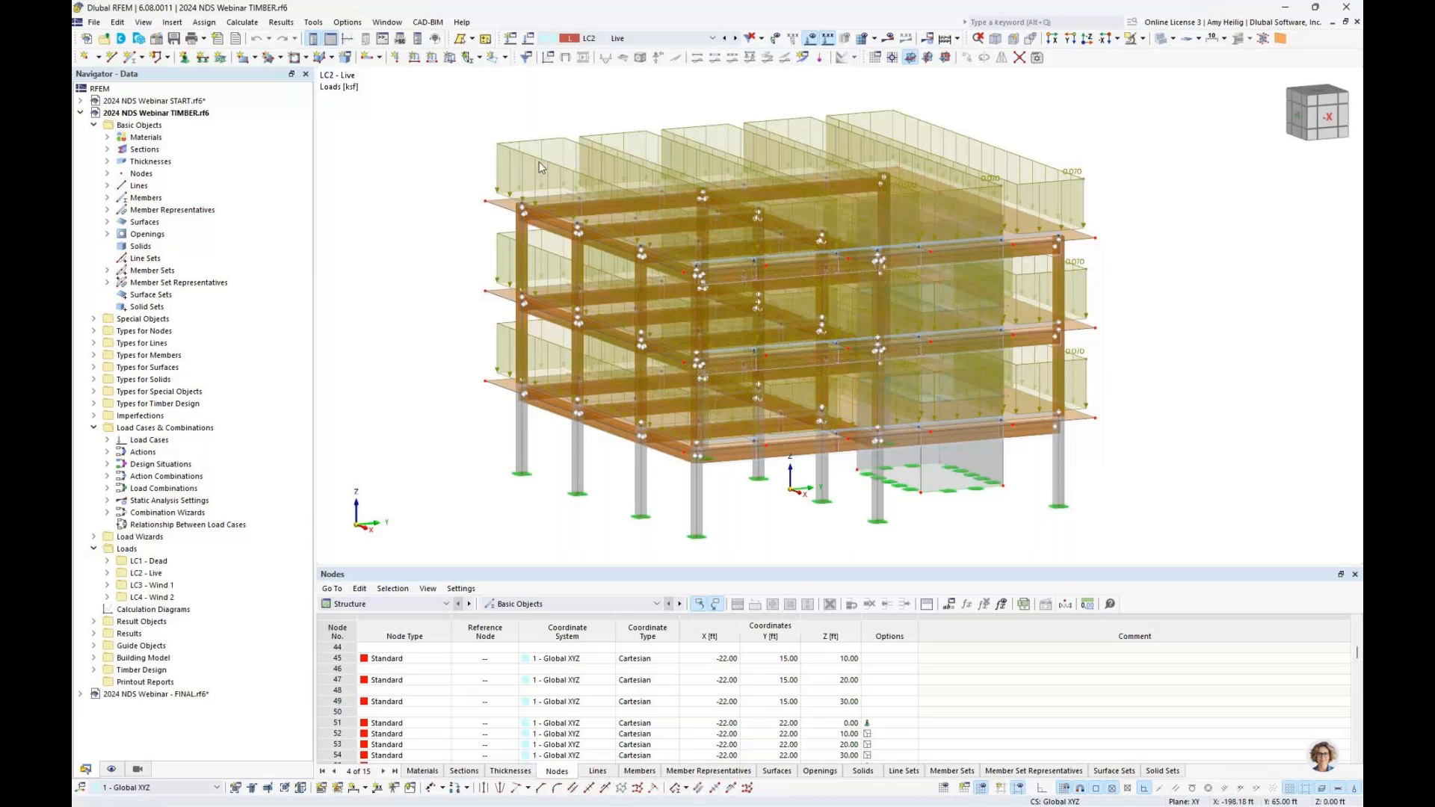
left_click(505, 58)
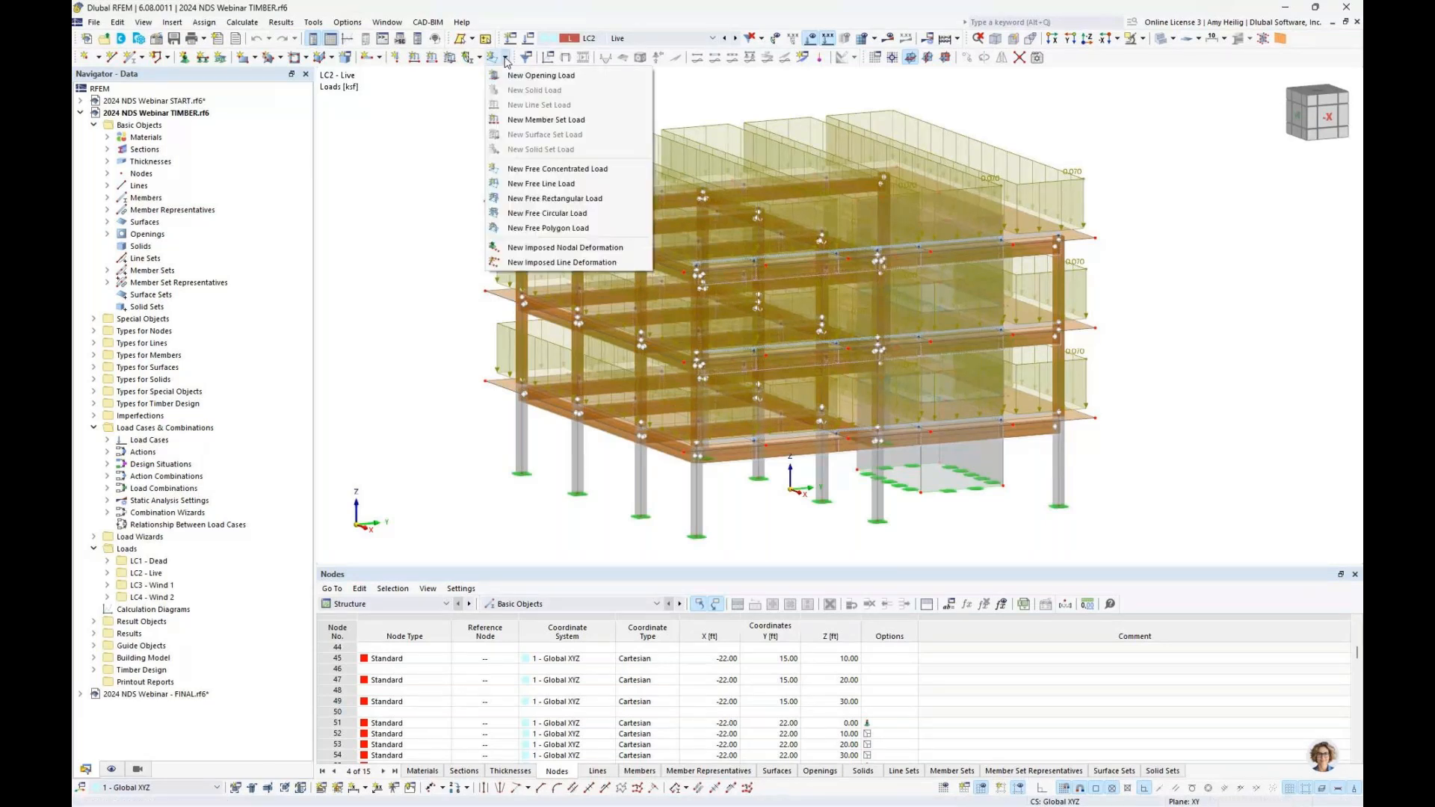
left_click(550, 169)
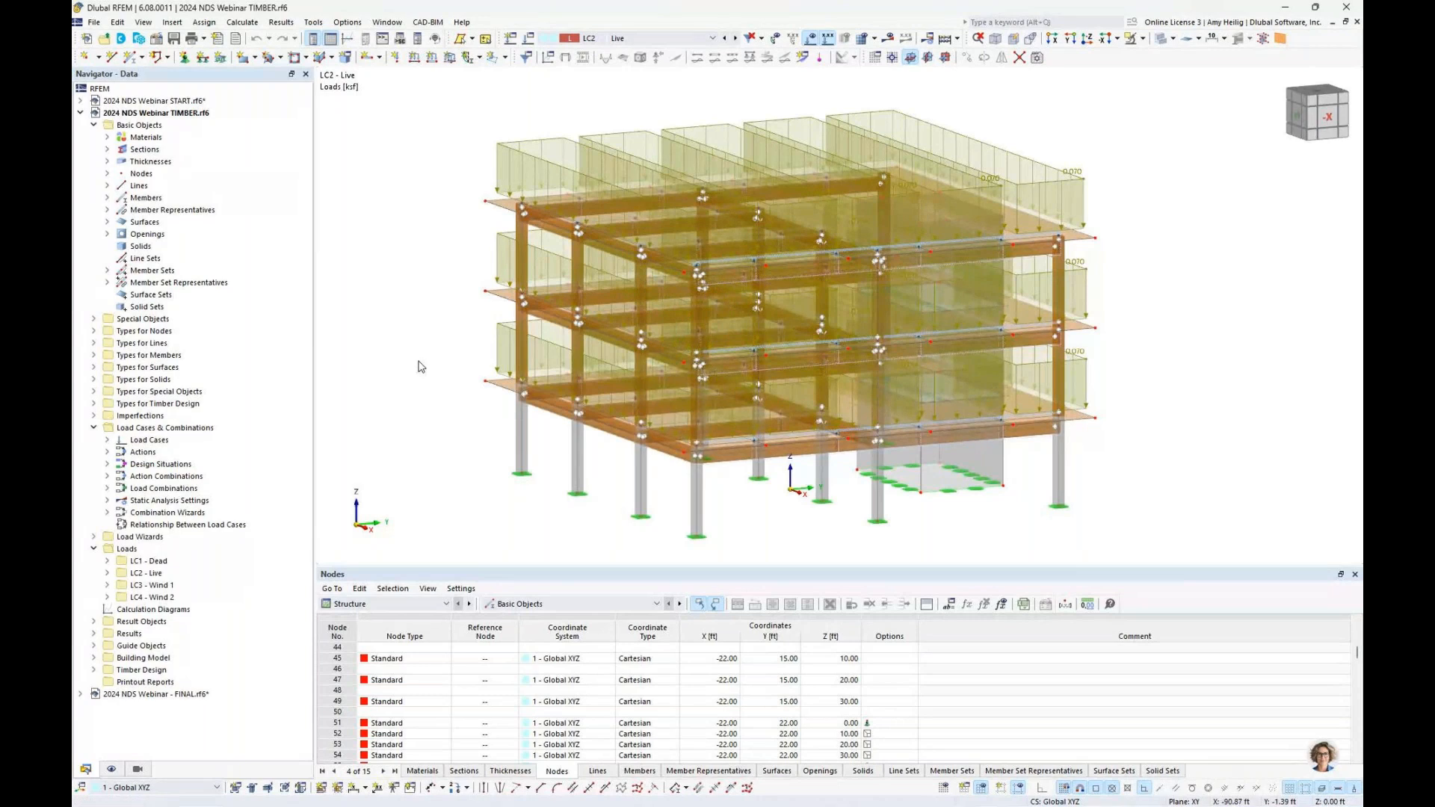
Show the LC3 Wind 1 loads on the model and list the available load wizards in the navigator.
left_click(632, 41)
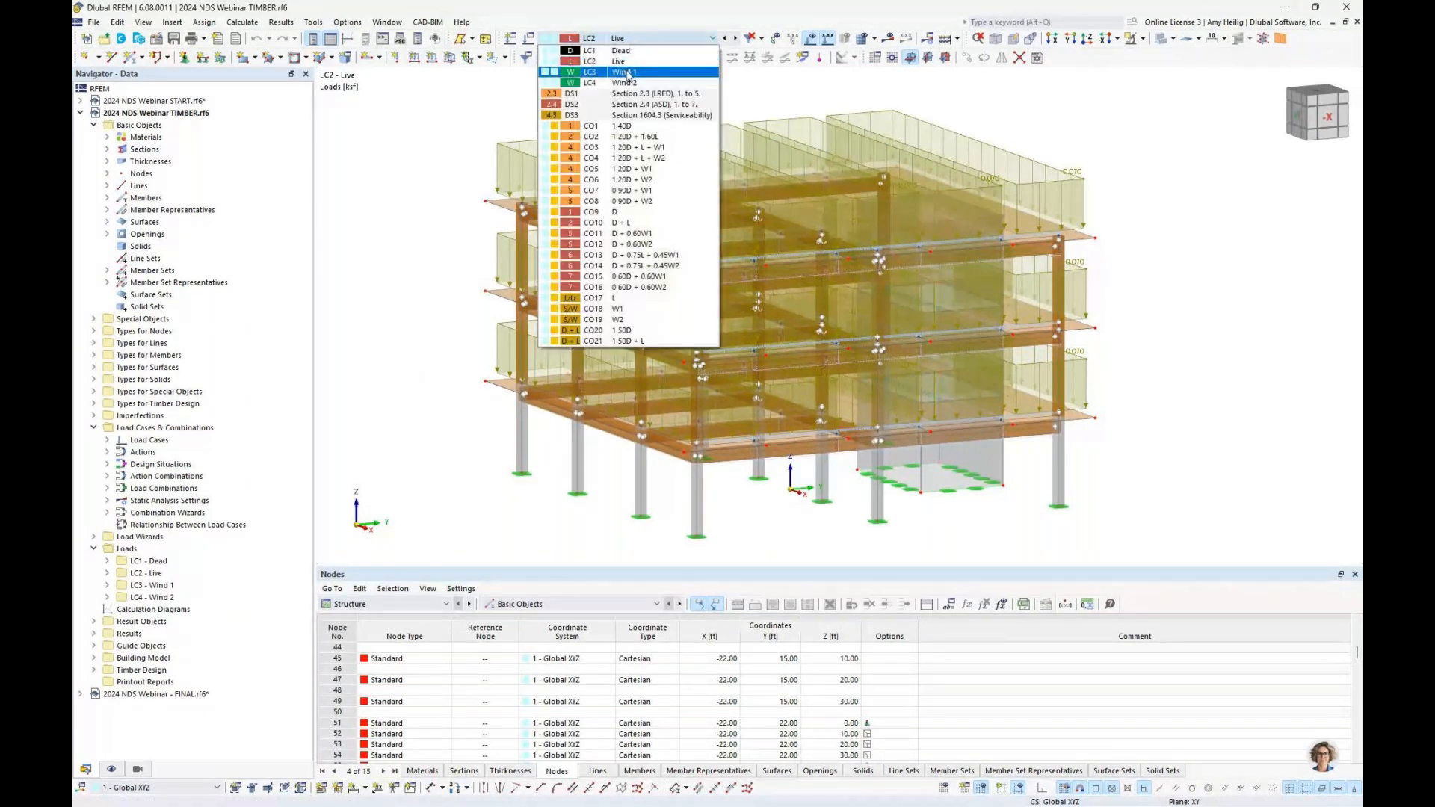
left_click(626, 71)
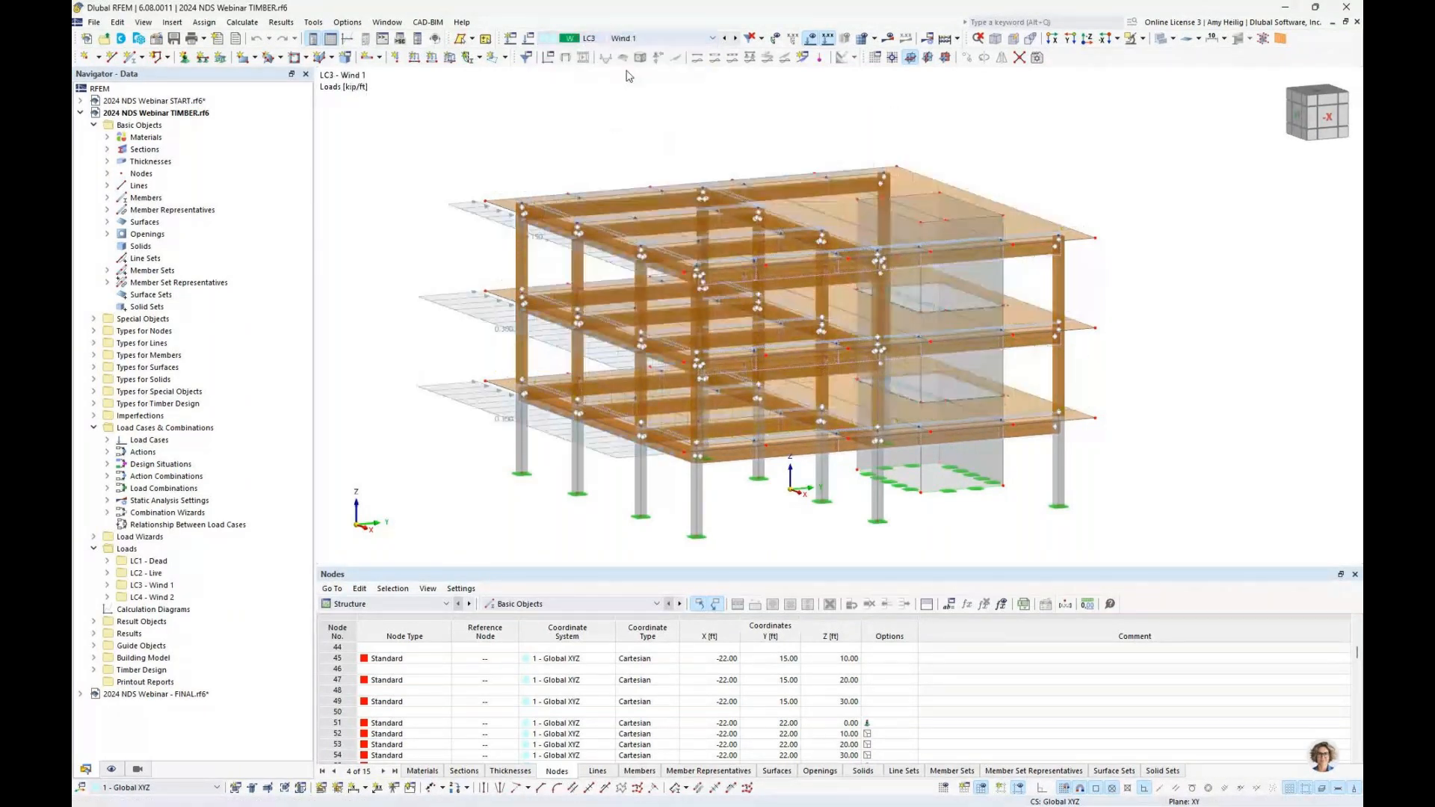
left_click(94, 428)
left_click(95, 452)
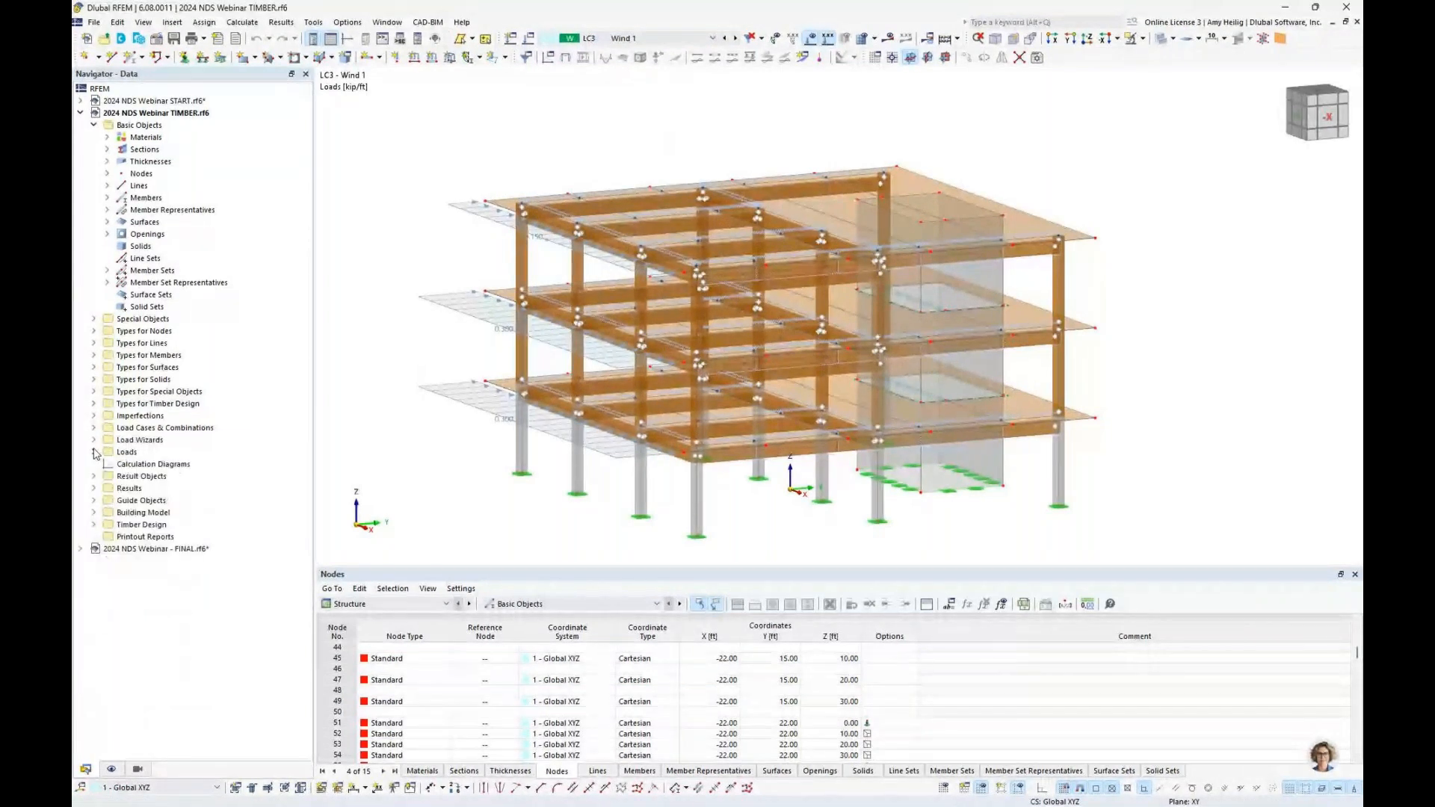
left_click(94, 440)
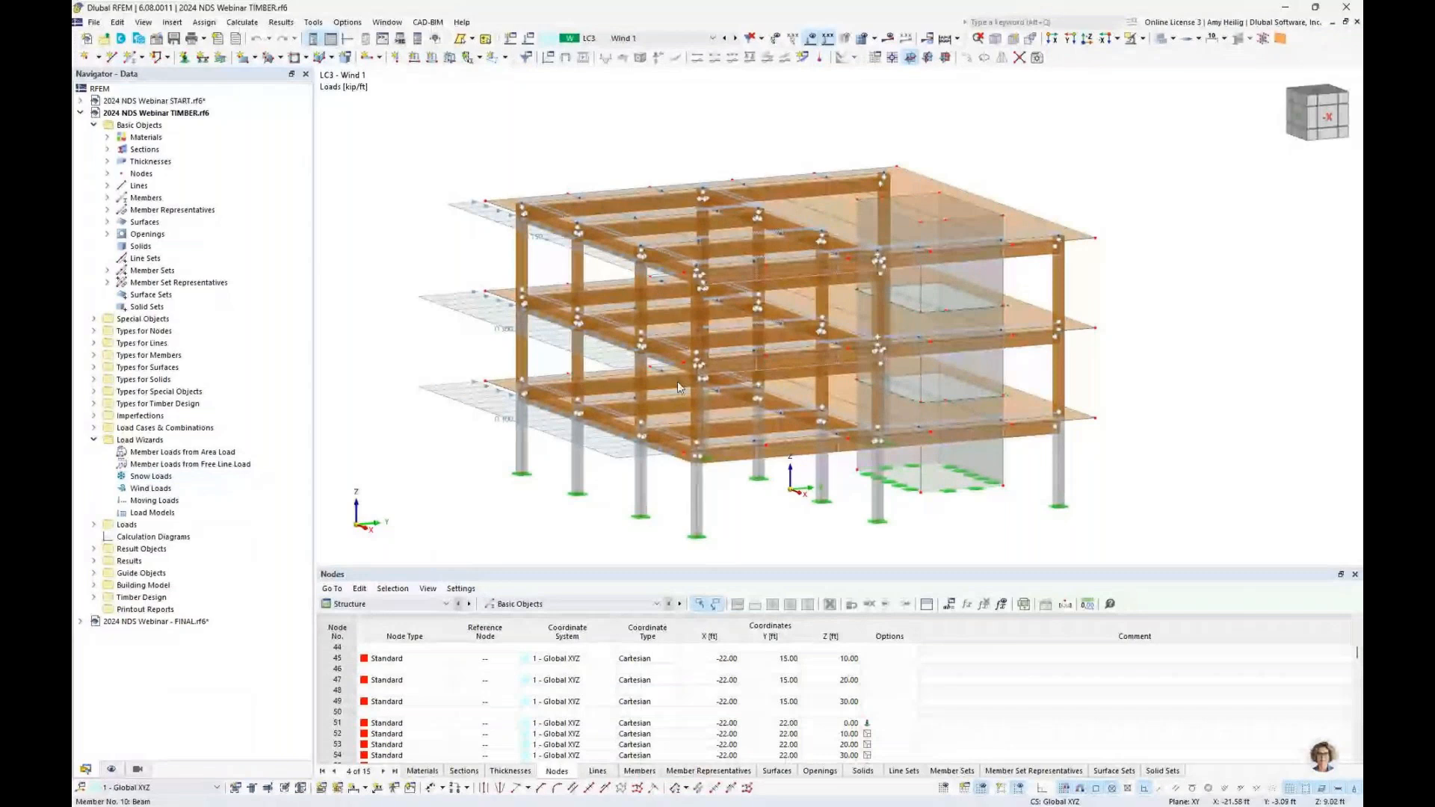
Examine the Wind 1 line loads along the slab edges from several angles, and display the LC4 Wind 2 loads.
middle_click_drag(1191, 379, 1054, 359, "ctrl")
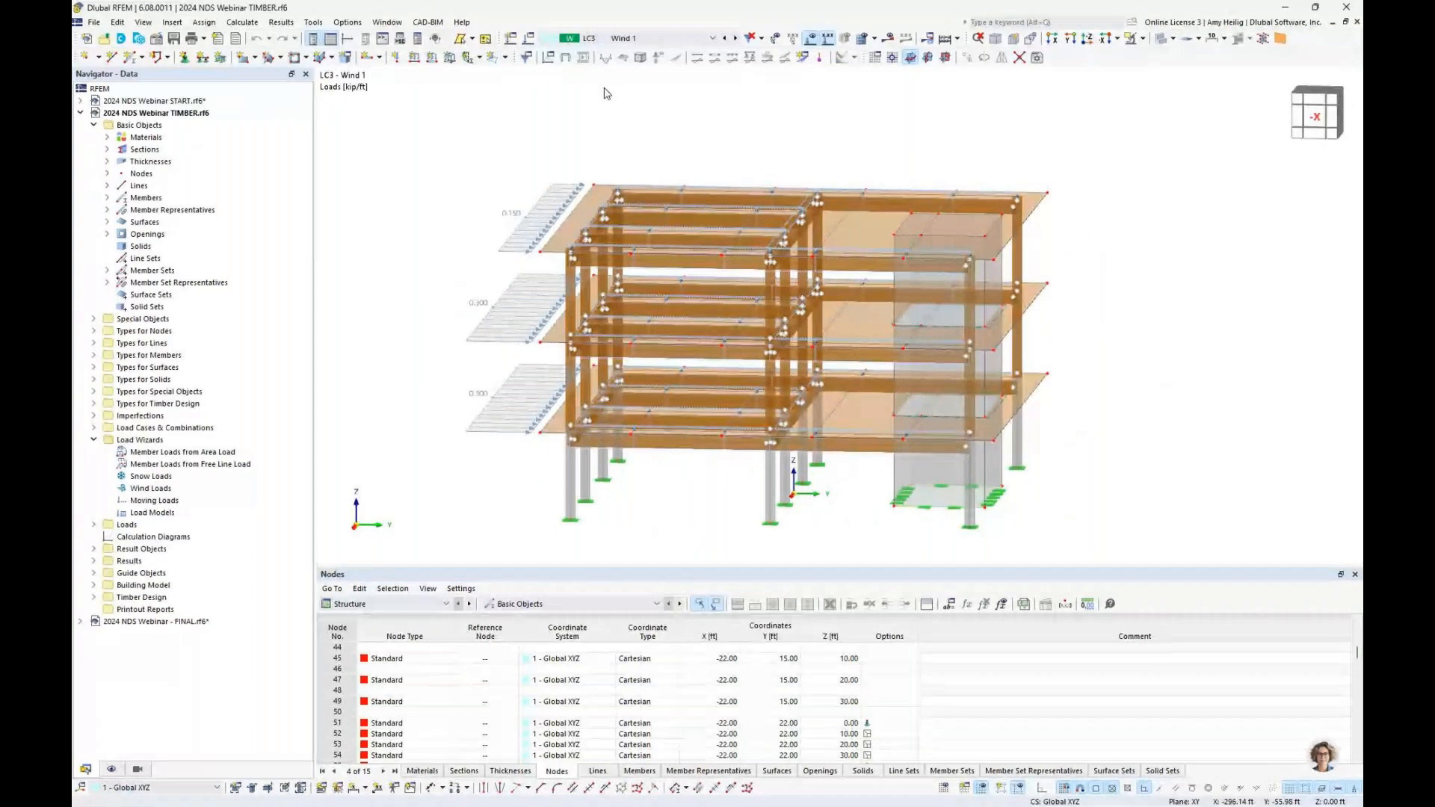
middle_click_drag(489, 466, 562, 439, "ctrl")
scroll(562, 439, "up", 3)
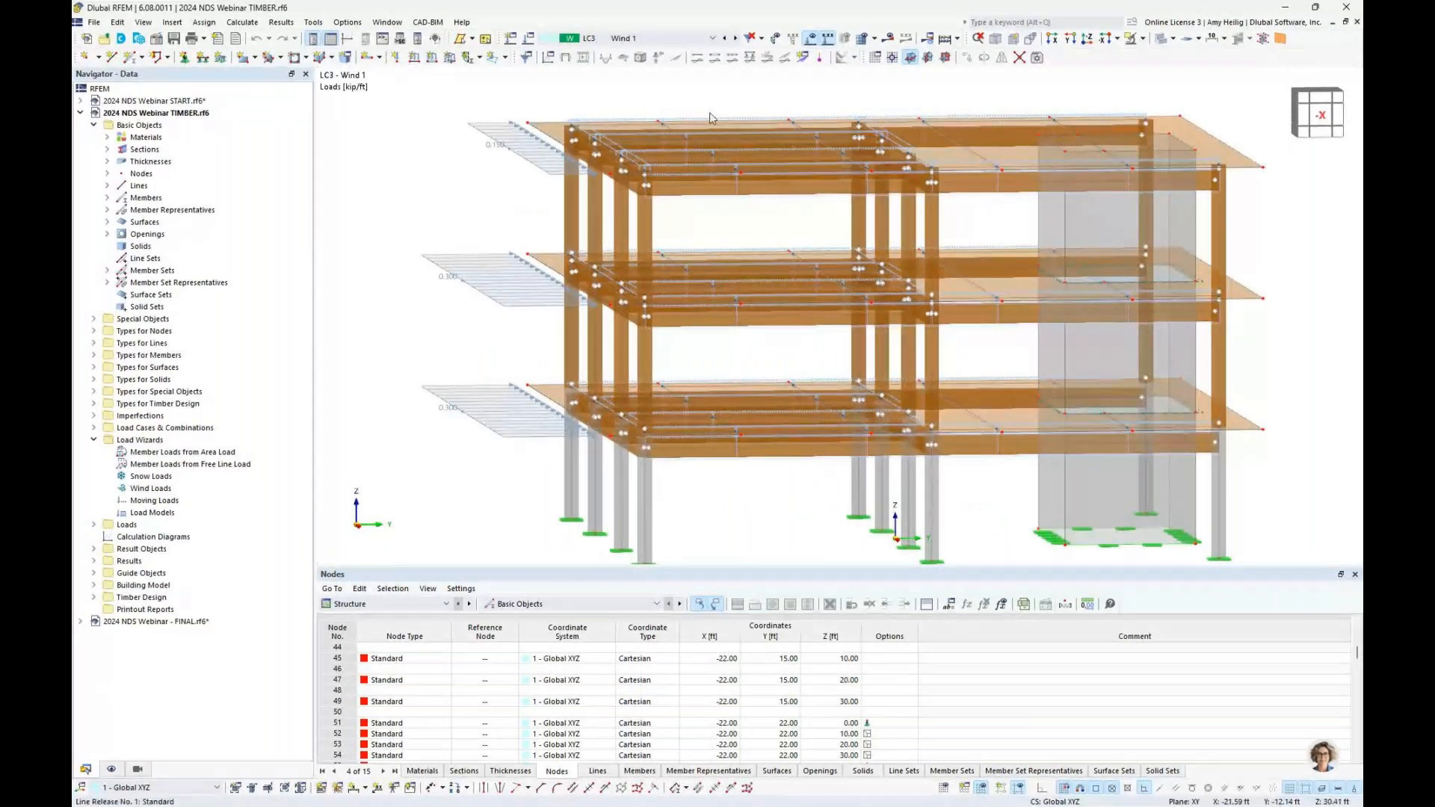
left_click(735, 39)
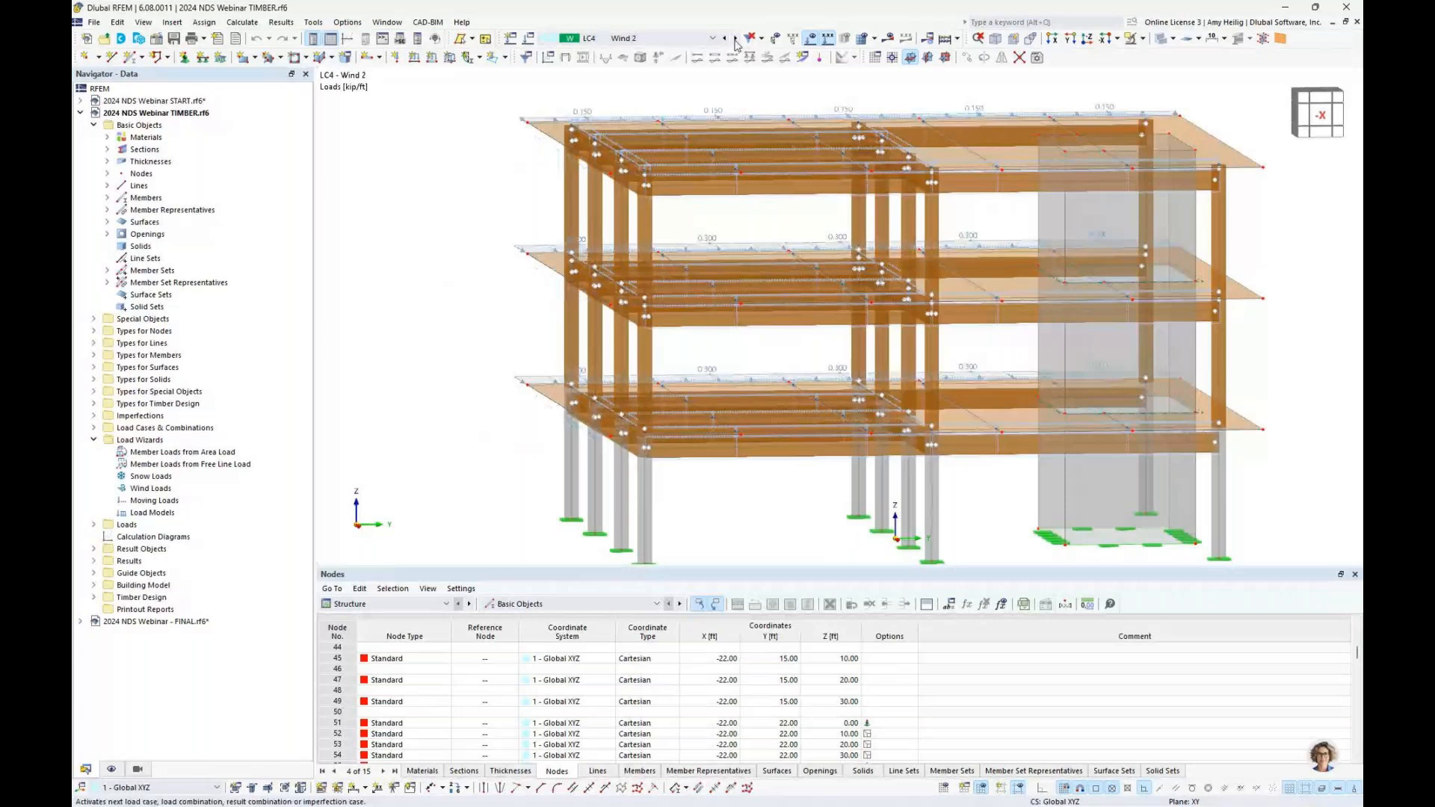
Examine the LC4 Wind 2 line loads along the slab edges from the +Y side.
middle_click_drag(539, 277, 753, 257, "ctrl")
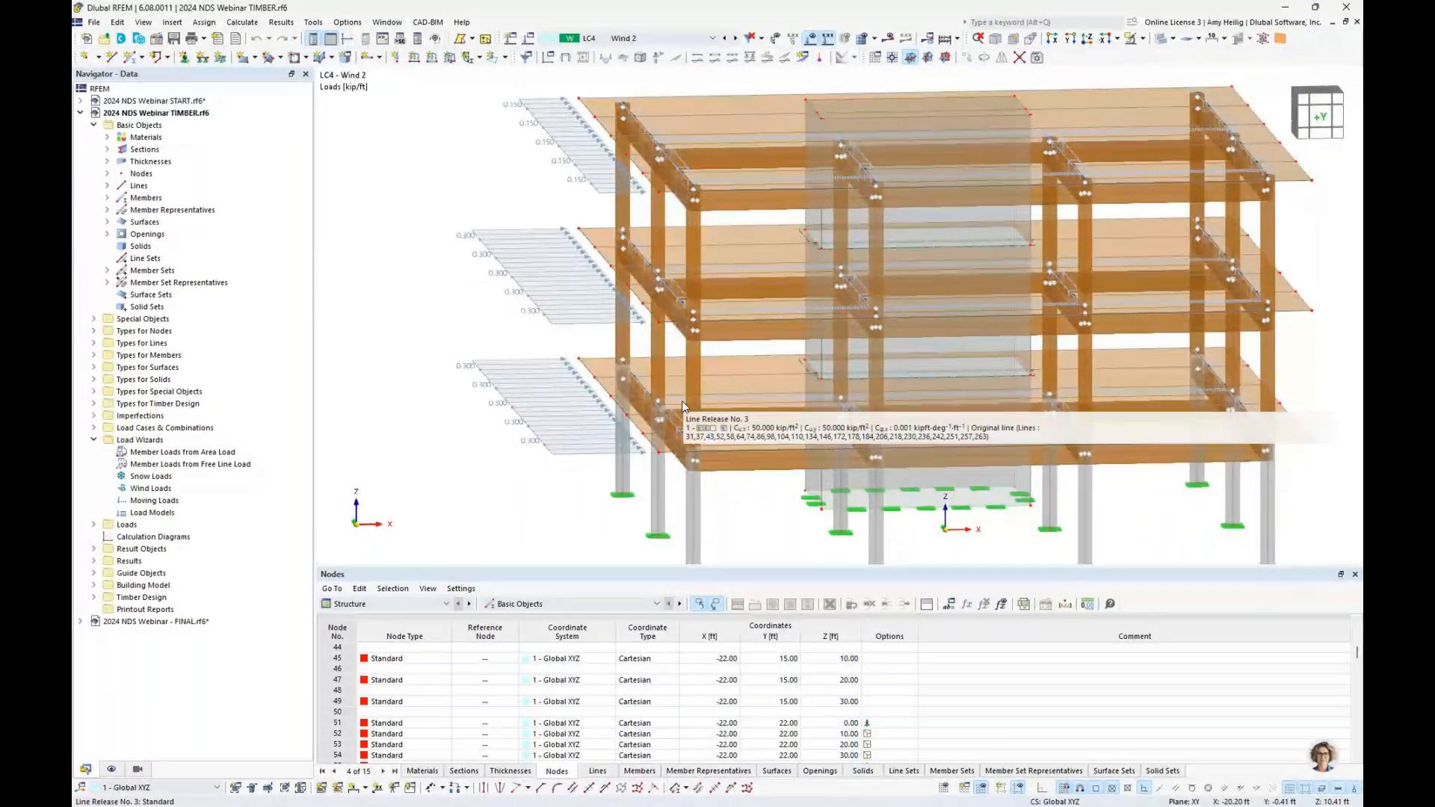
scroll(683, 406, "down", 2)
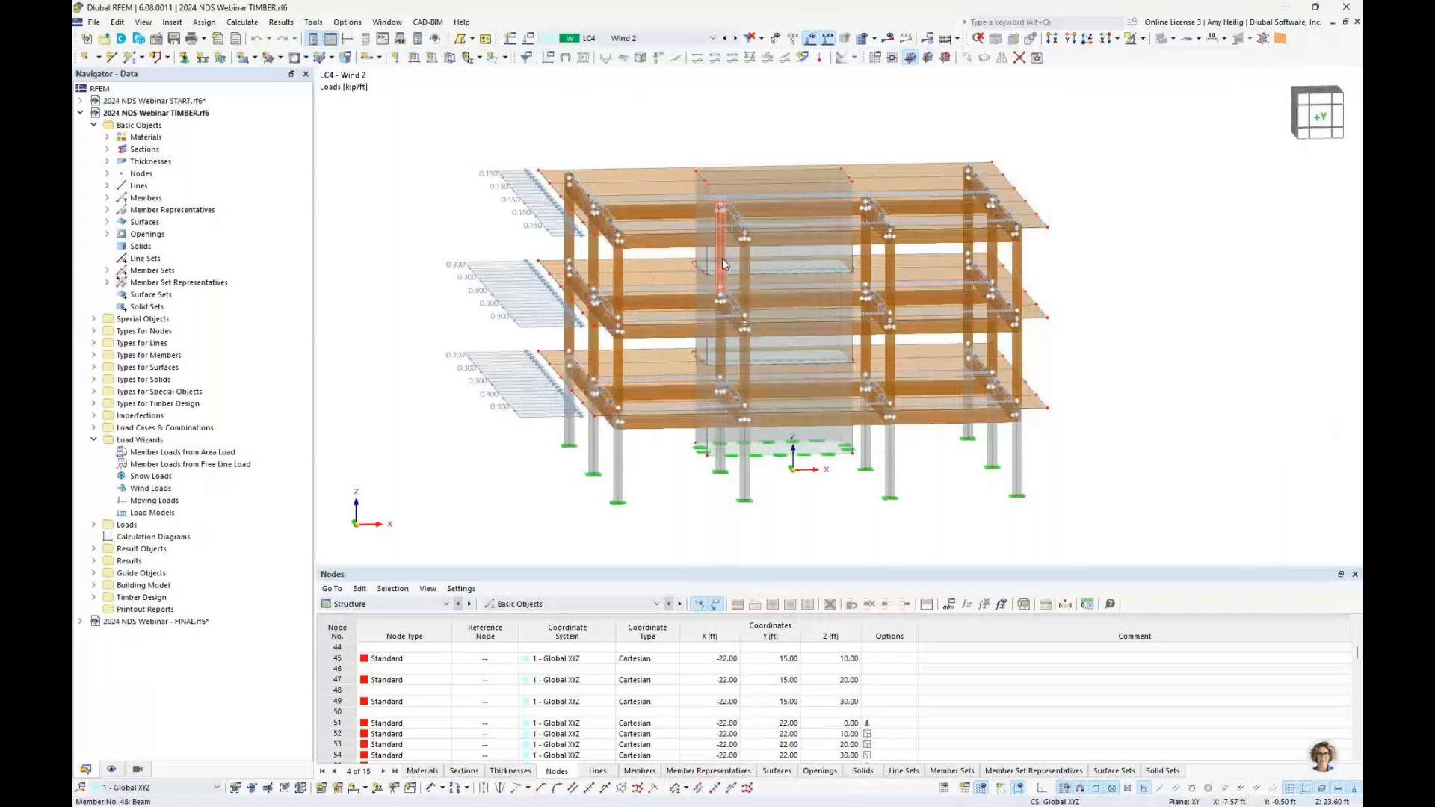
Set design situation DS1 to Section 2.4 (ASD), 1. to 7. and name it "ASD - Strength".
left_click(529, 43)
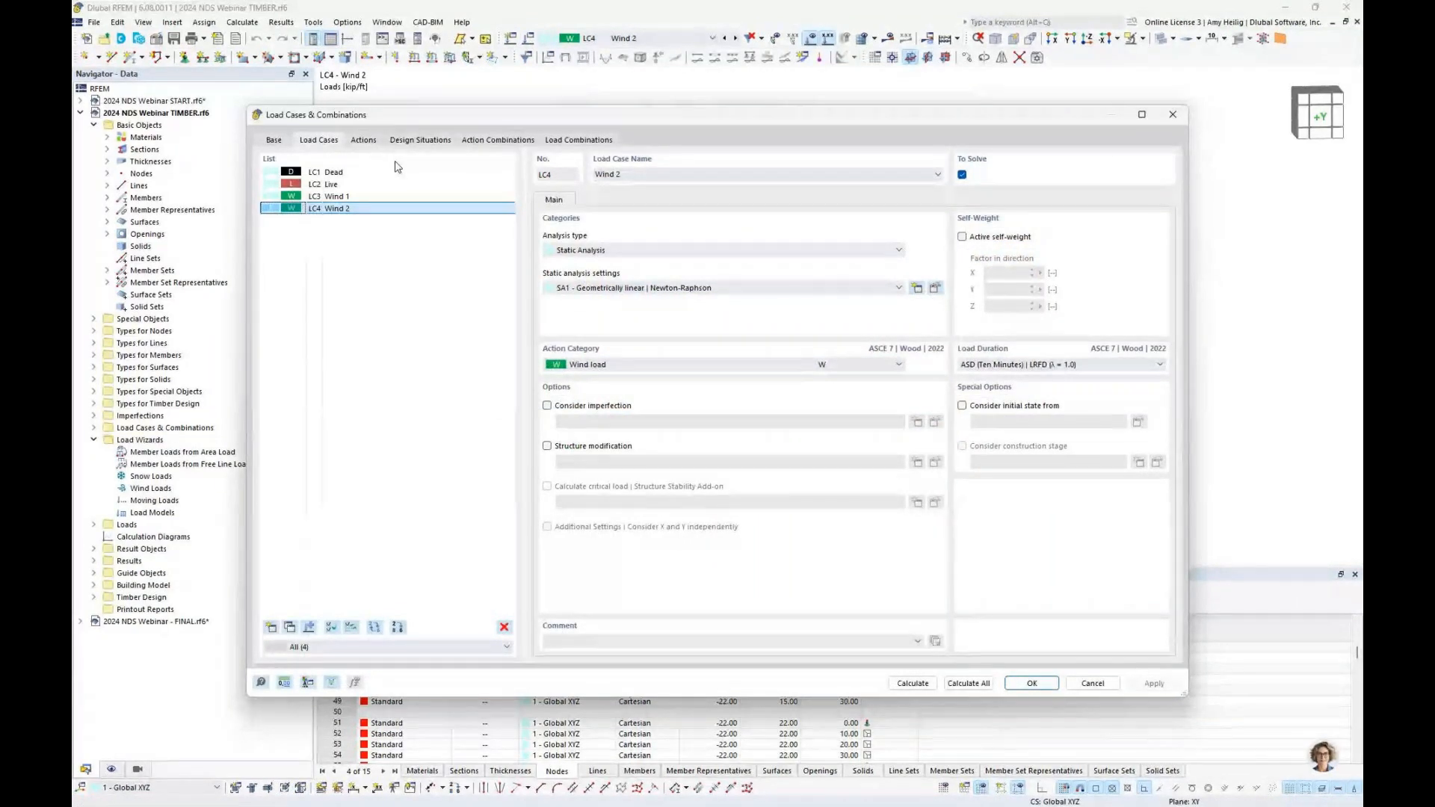
left_click(403, 142)
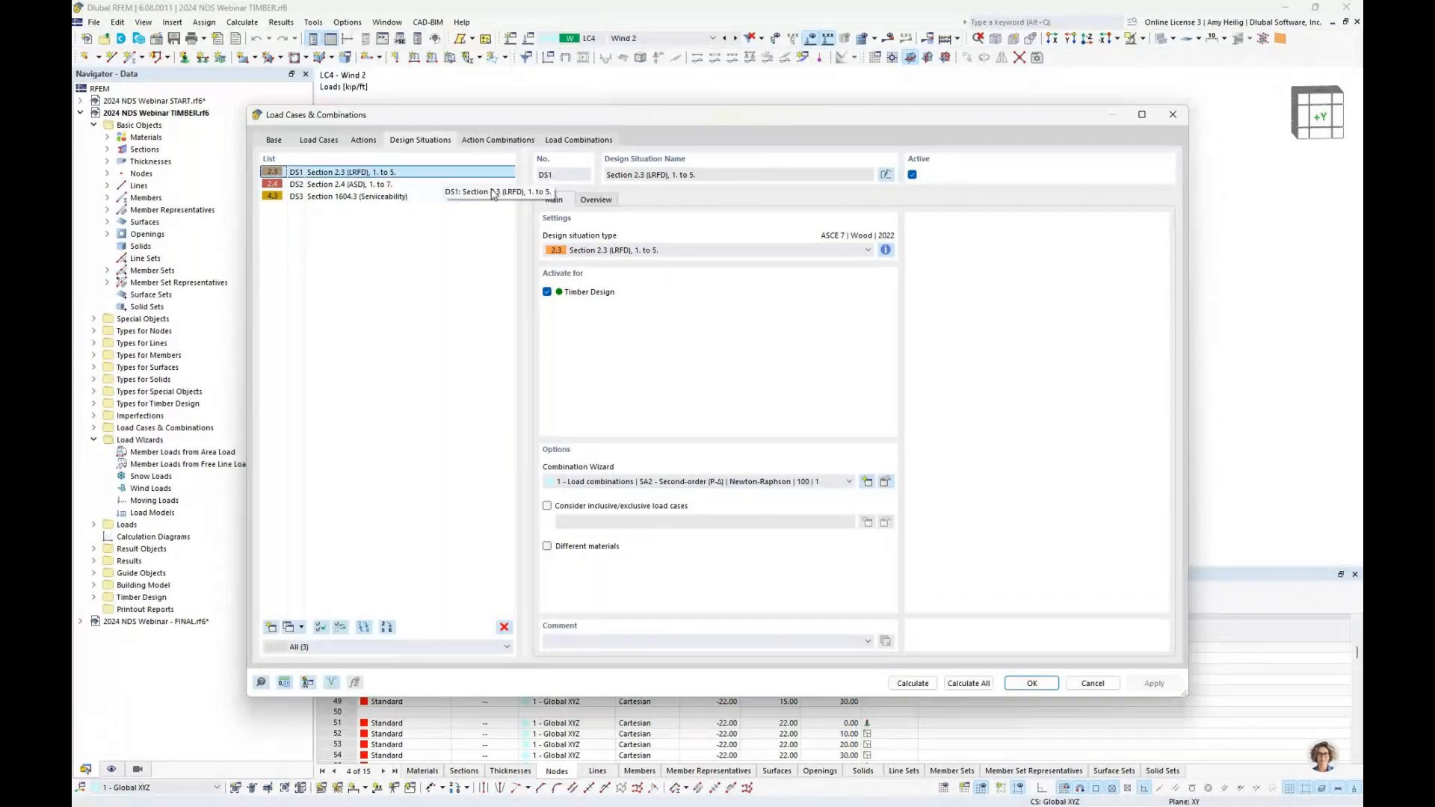
left_click(678, 251)
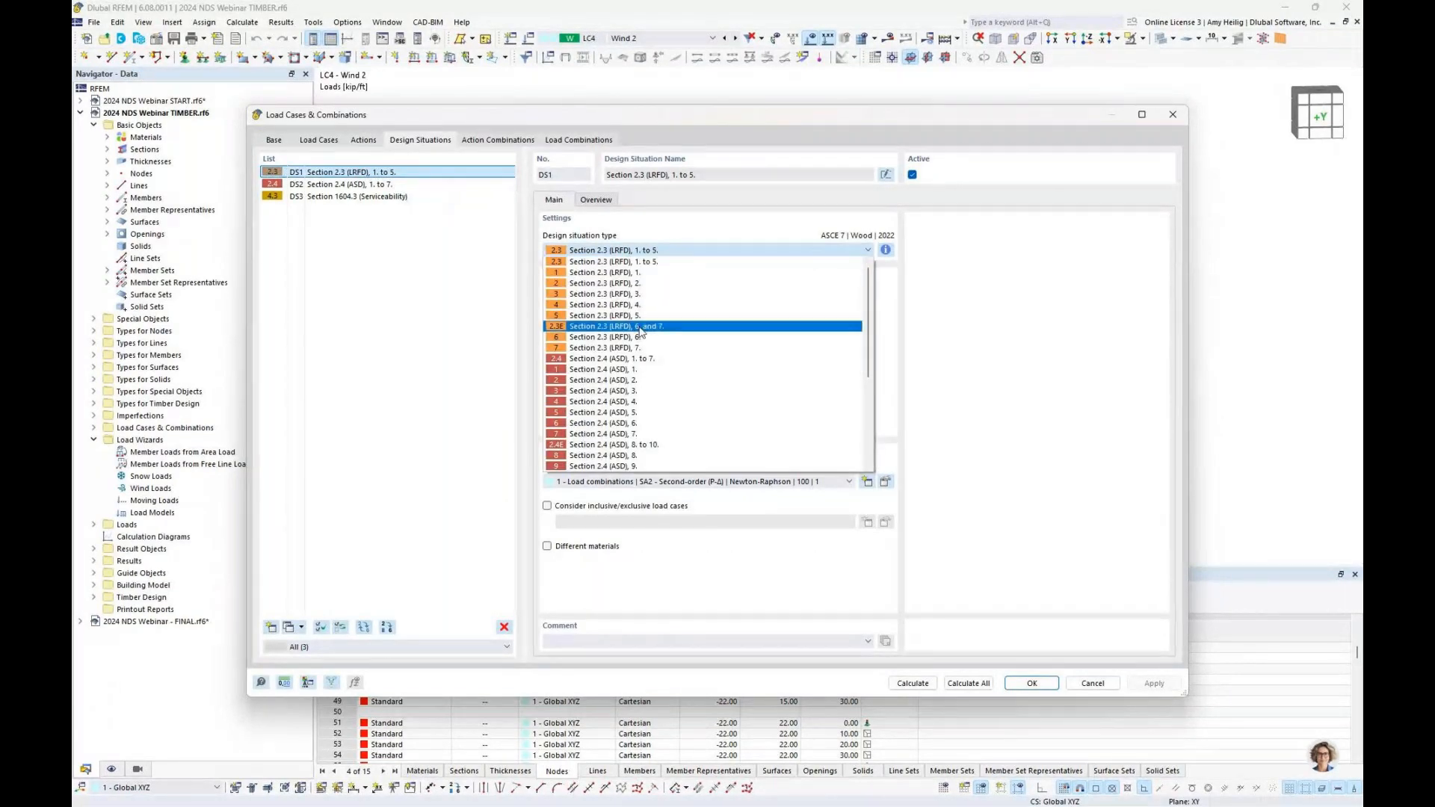
left_click(636, 359)
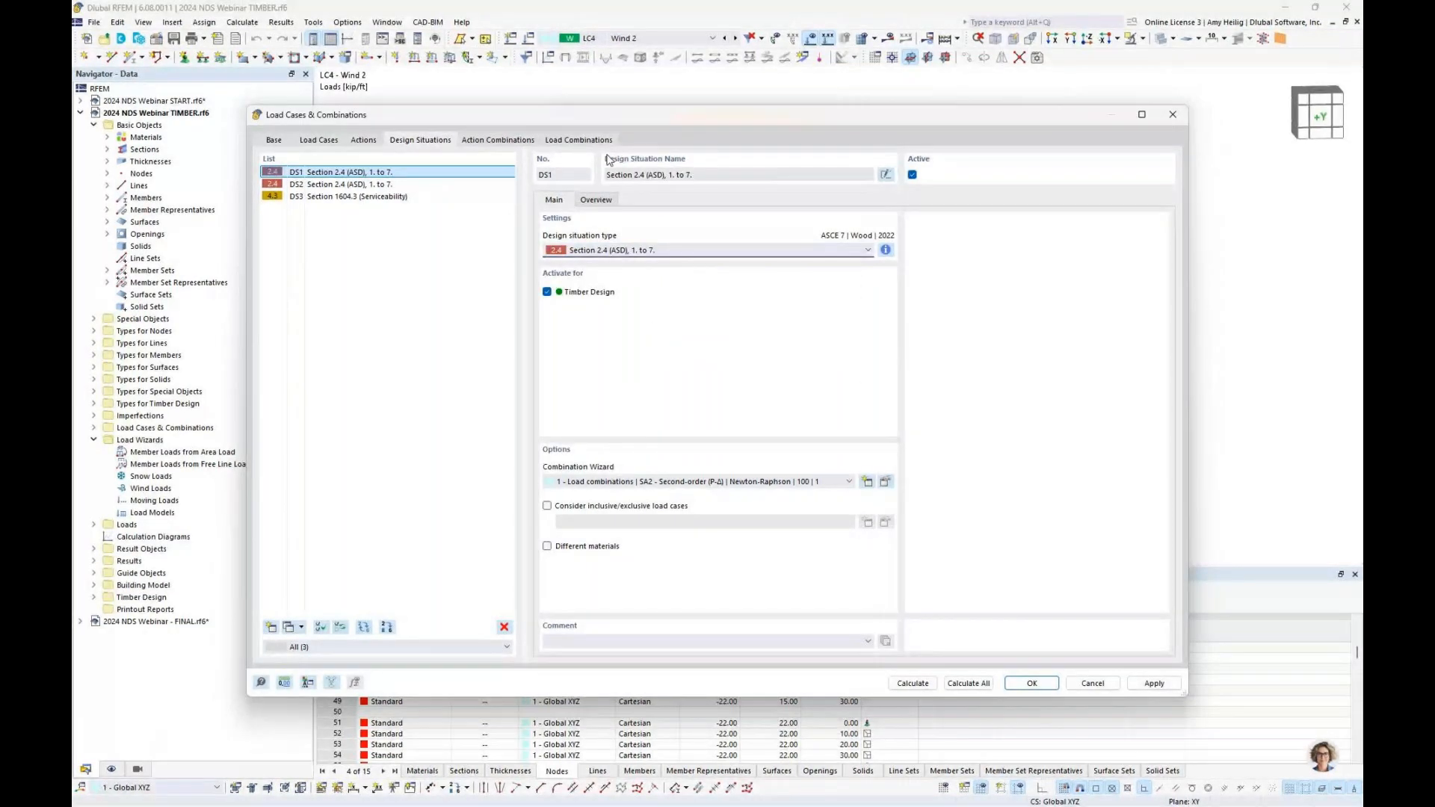
triple_click(790, 174)
type("ASD")
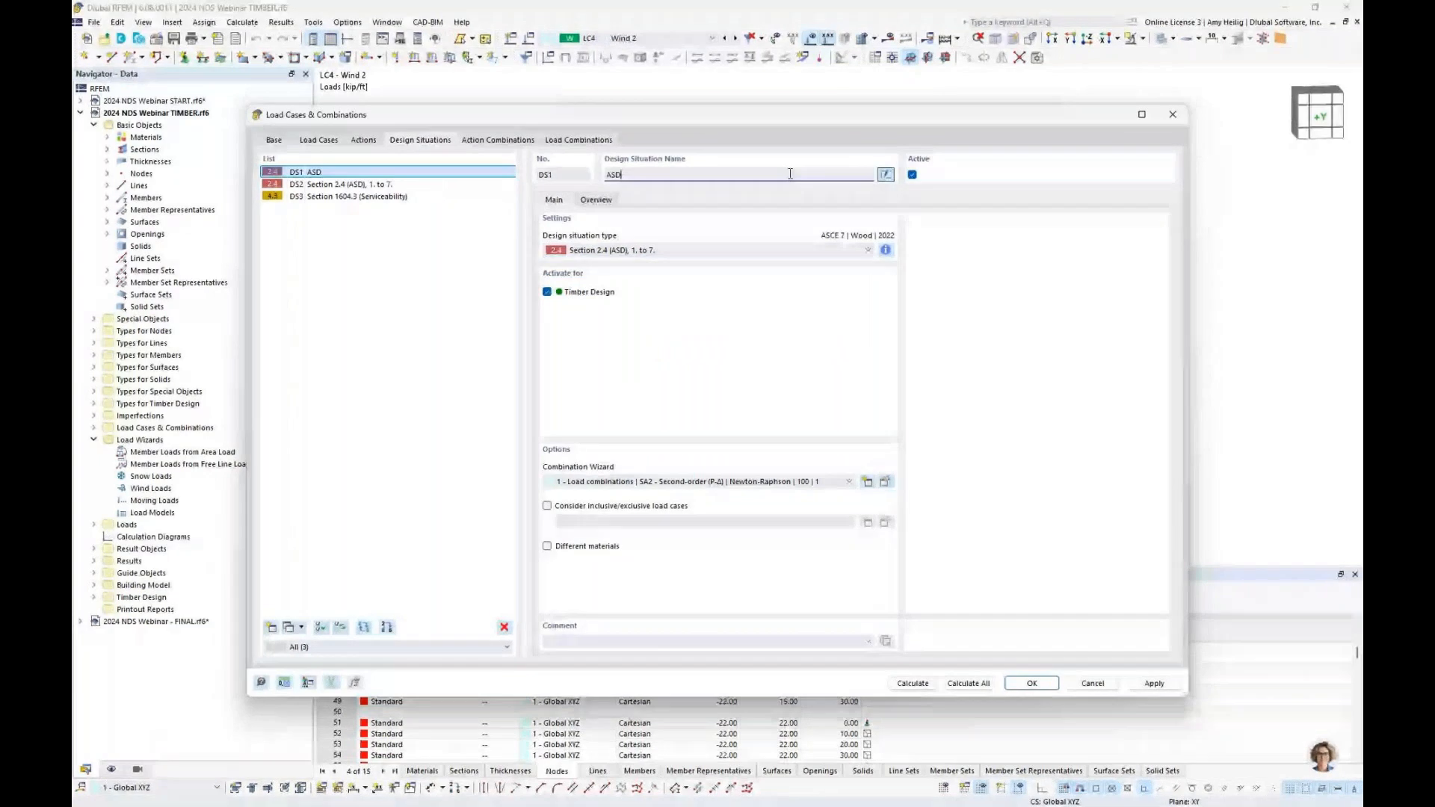
type(" - Stre")
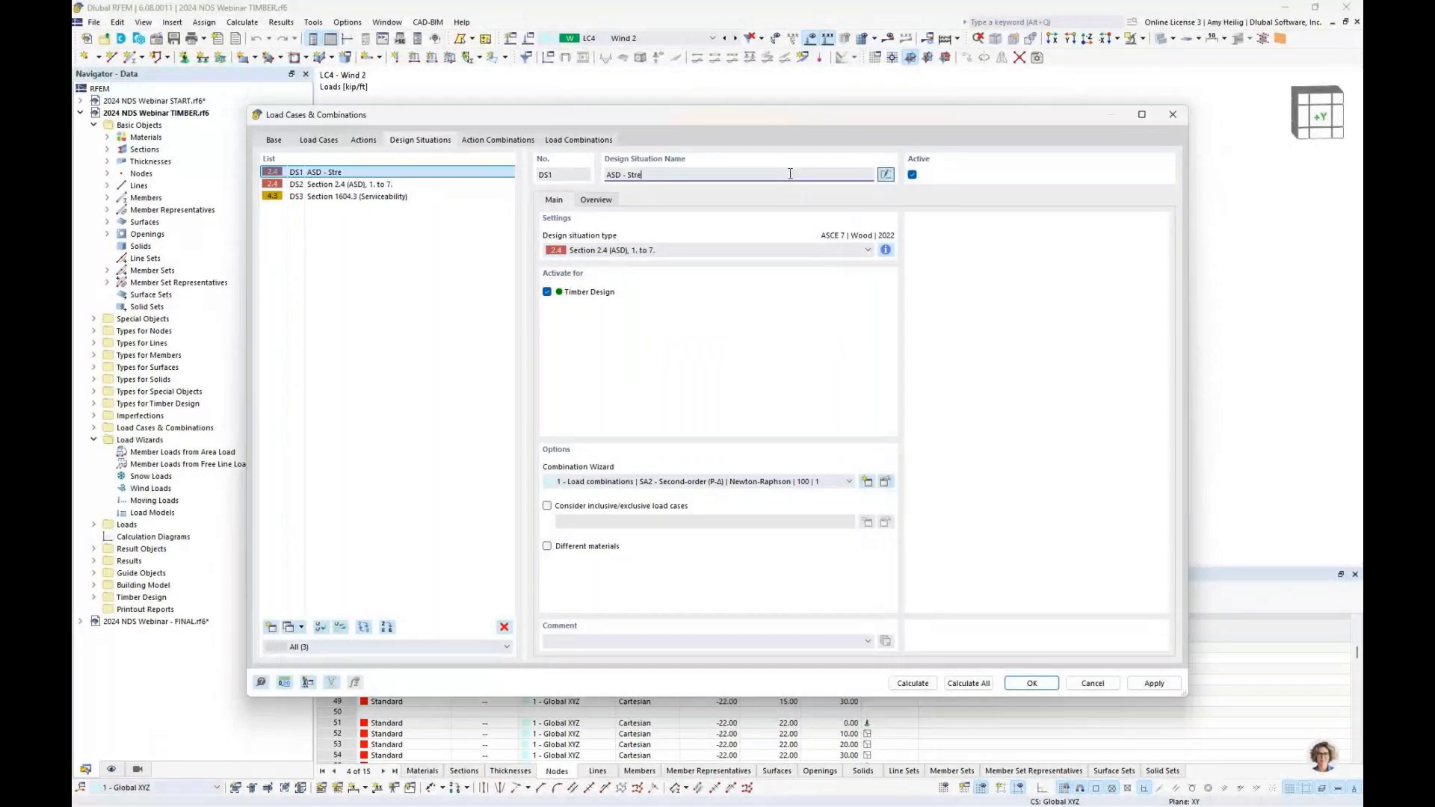
type("ngth")
Rename design situation DS2 to "ASD - Fire".
left_click(357, 186)
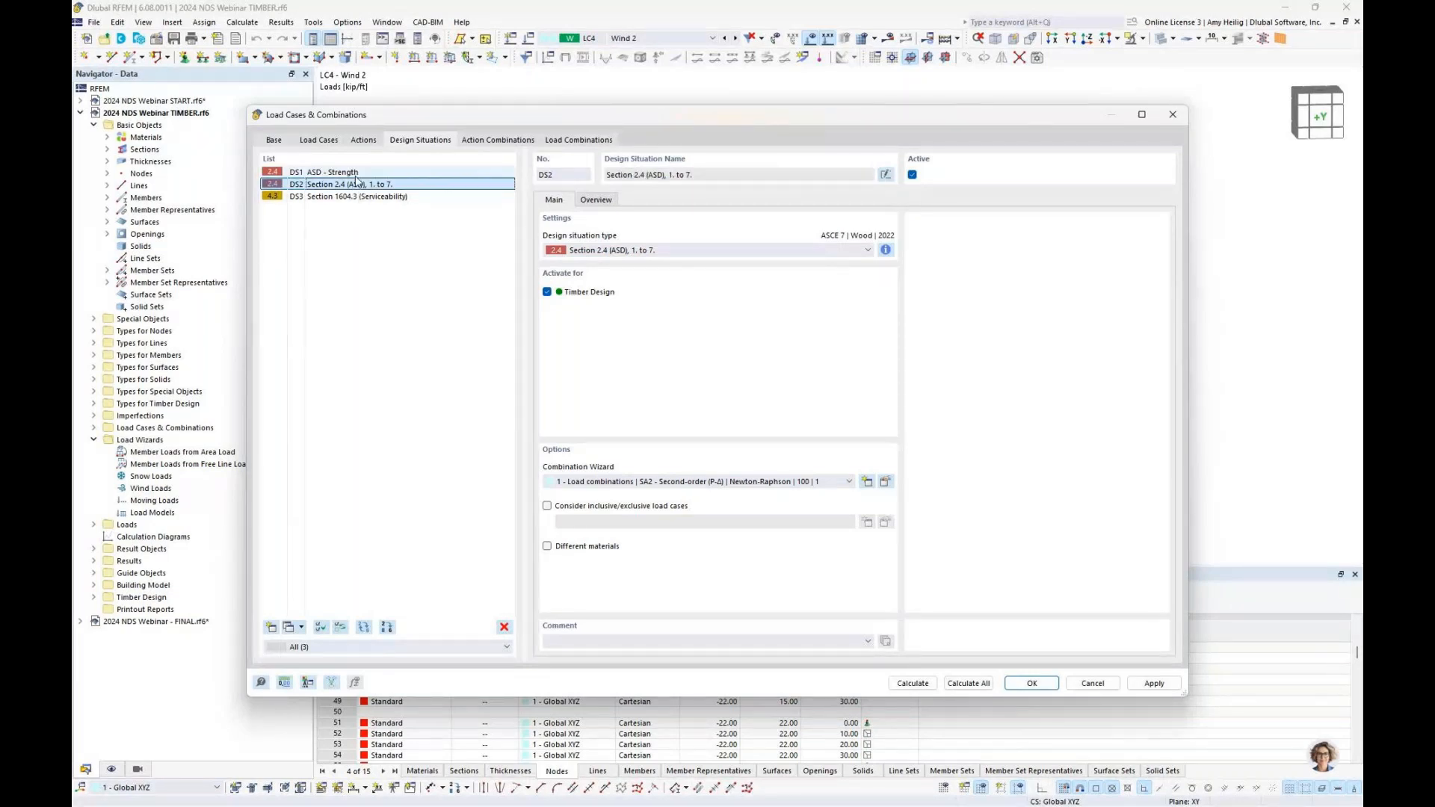
left_click(887, 176)
type("ASD - Fire")
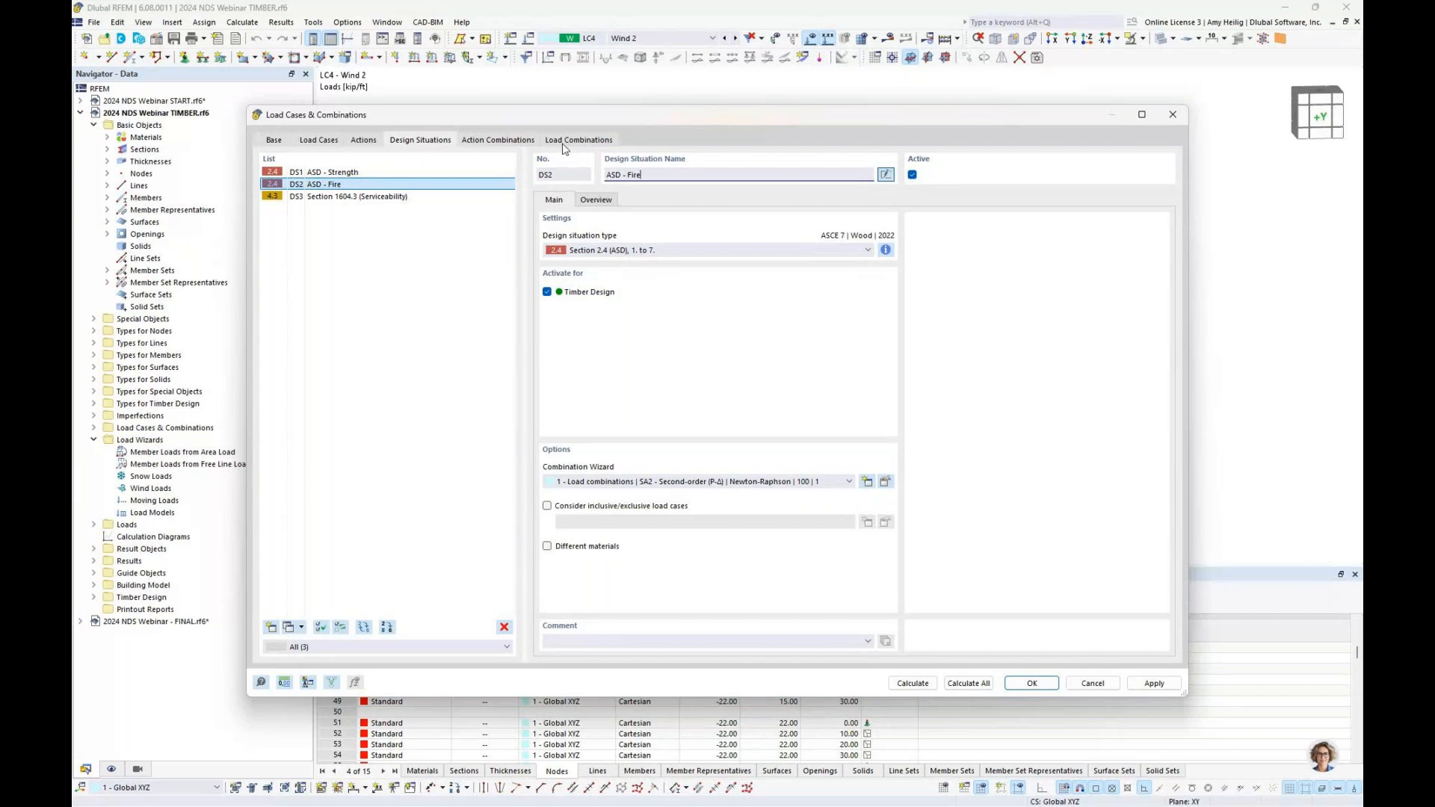
Examine the combination rules behind the Section 1604.3 (Serviceability) design situation DS3.
left_click(406, 198)
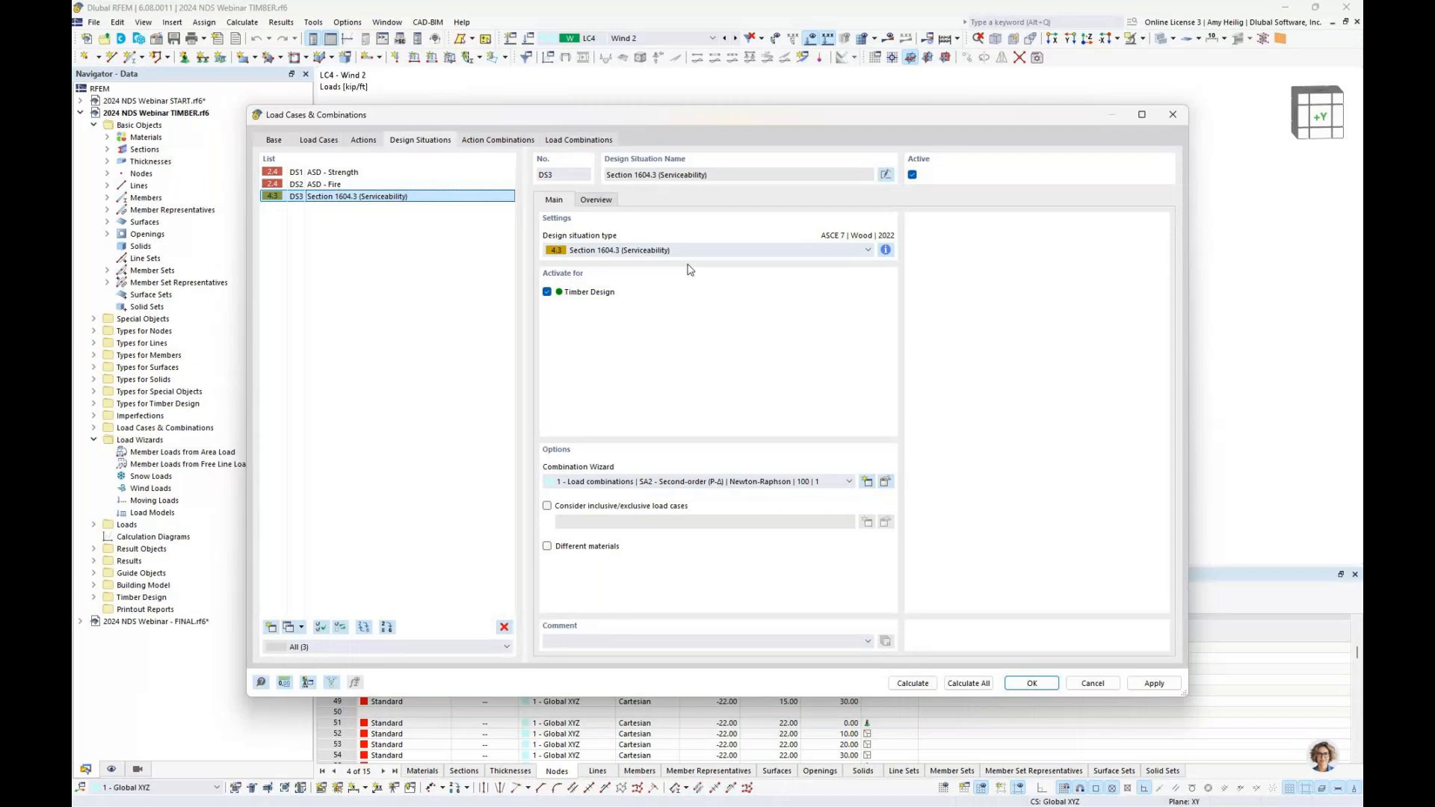
left_click(886, 250)
left_click_drag(764, 318, 840, 281)
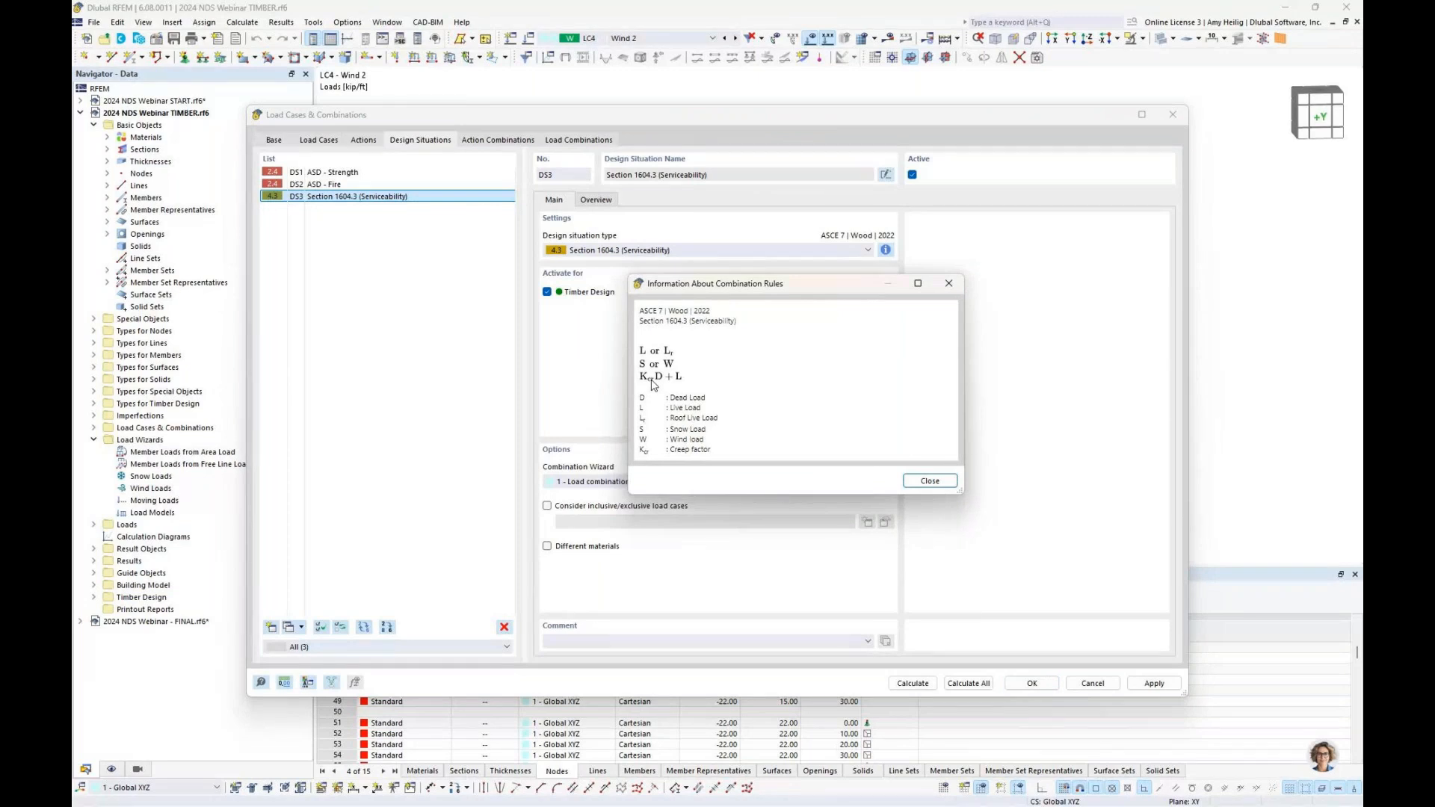
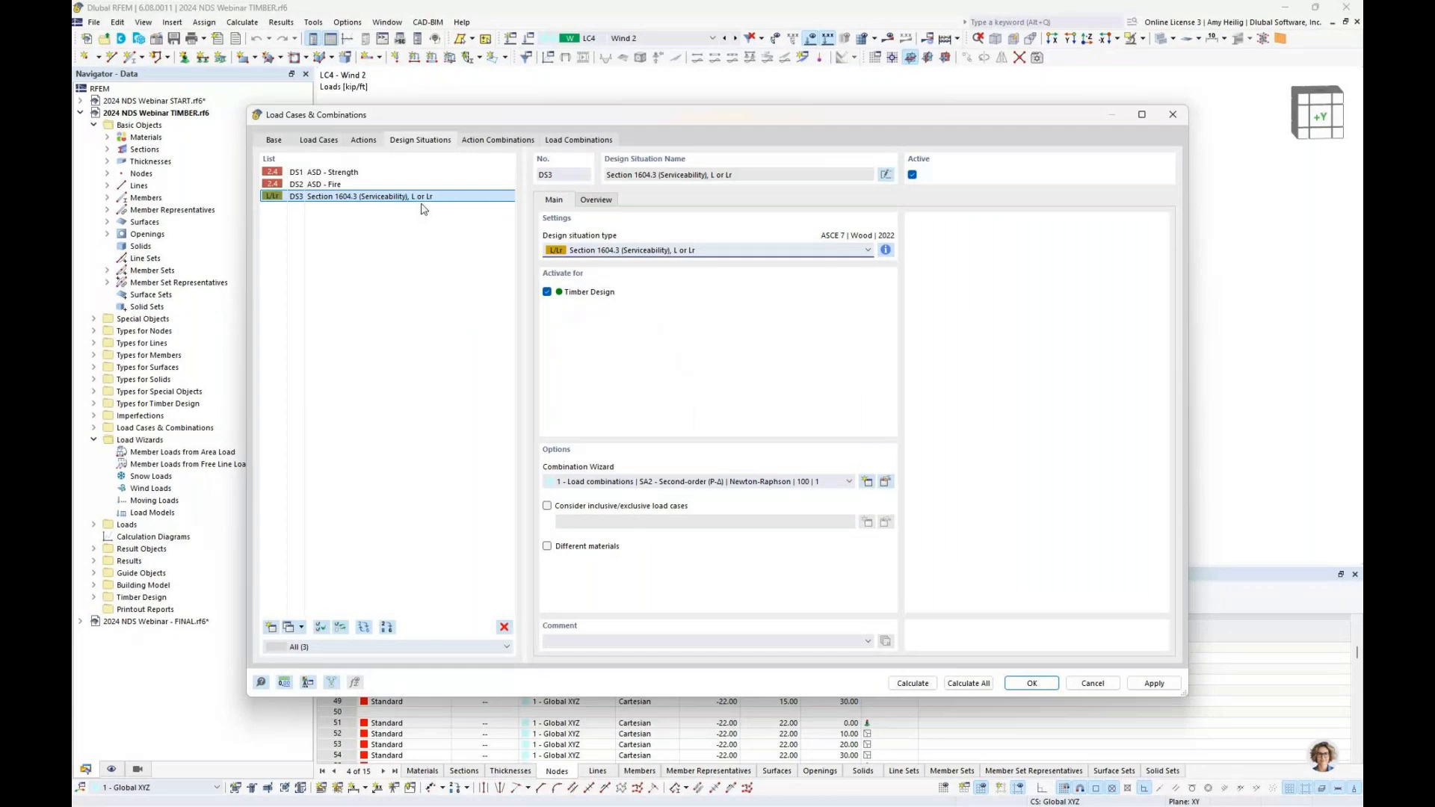
Add two copies of the serviceability design situation, setting DS4 to Section 1604.3 S or W and DS5 to Section 1604.3 Kcr*D + L.
left_click(288, 627)
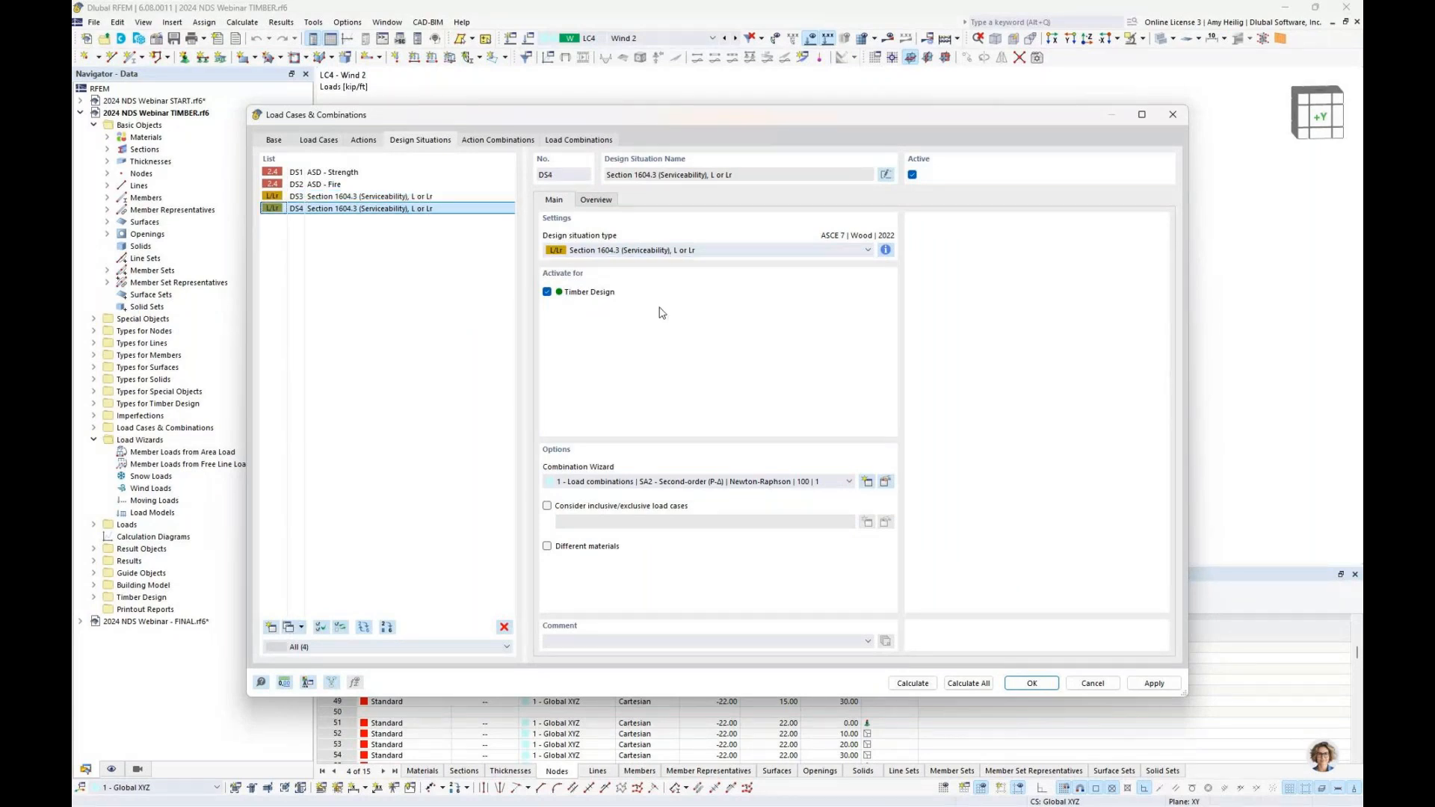
left_click(666, 250)
left_click(683, 455)
left_click(289, 627)
left_click(665, 249)
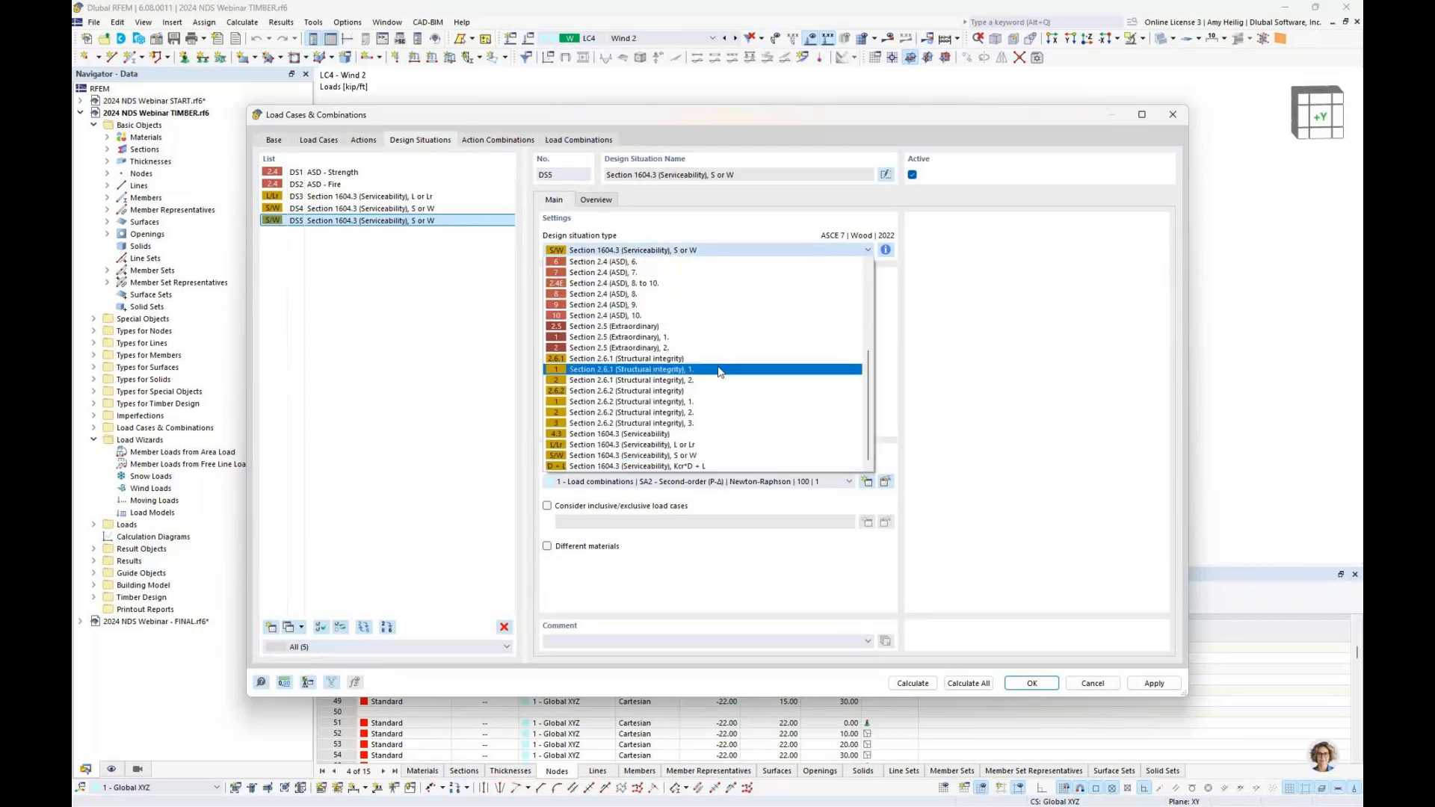
left_click(673, 466)
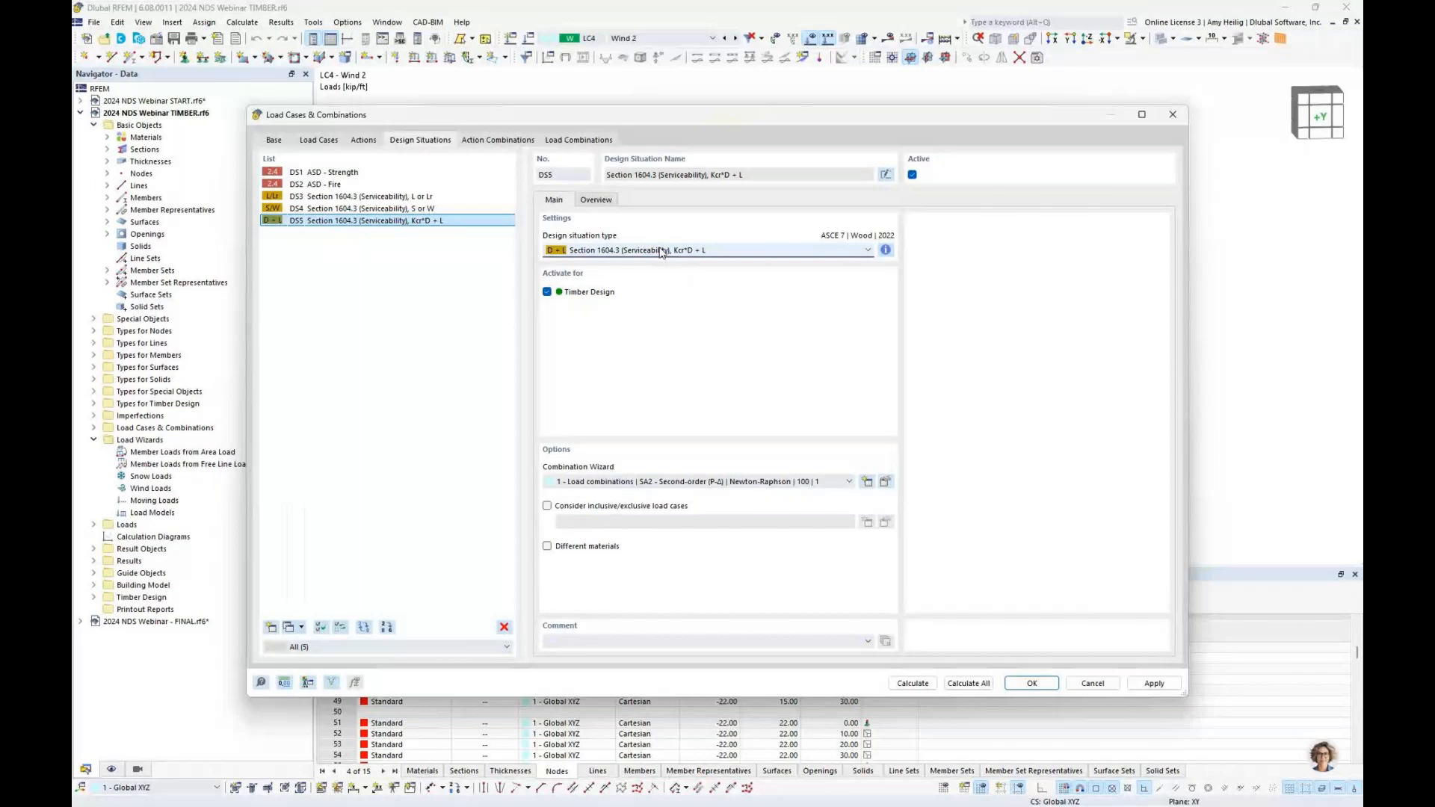
Generate the load combinations and review groups CO1-8 for ASD - Strength and CO9-16 for ASD - Fire.
left_click(591, 140)
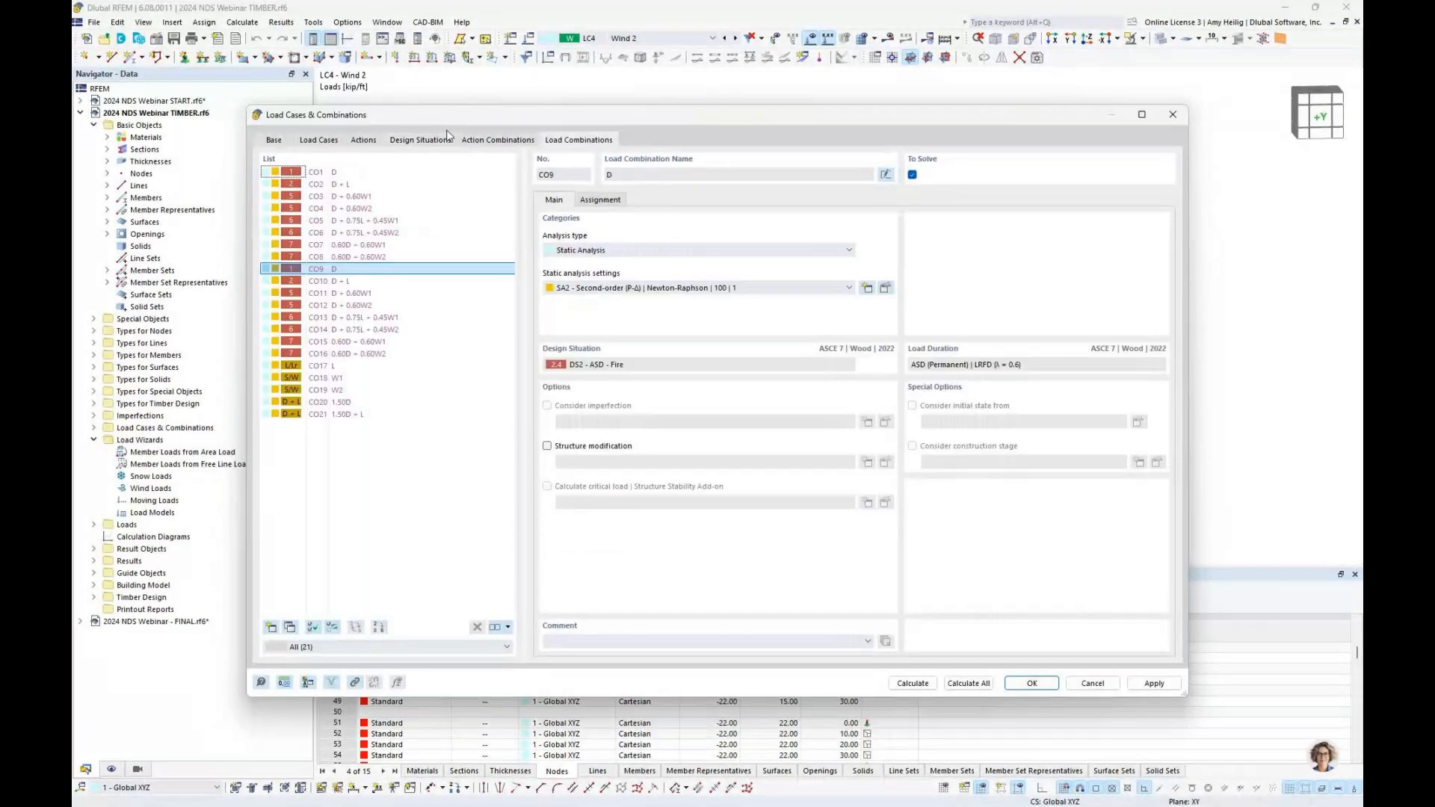
left_click(376, 175)
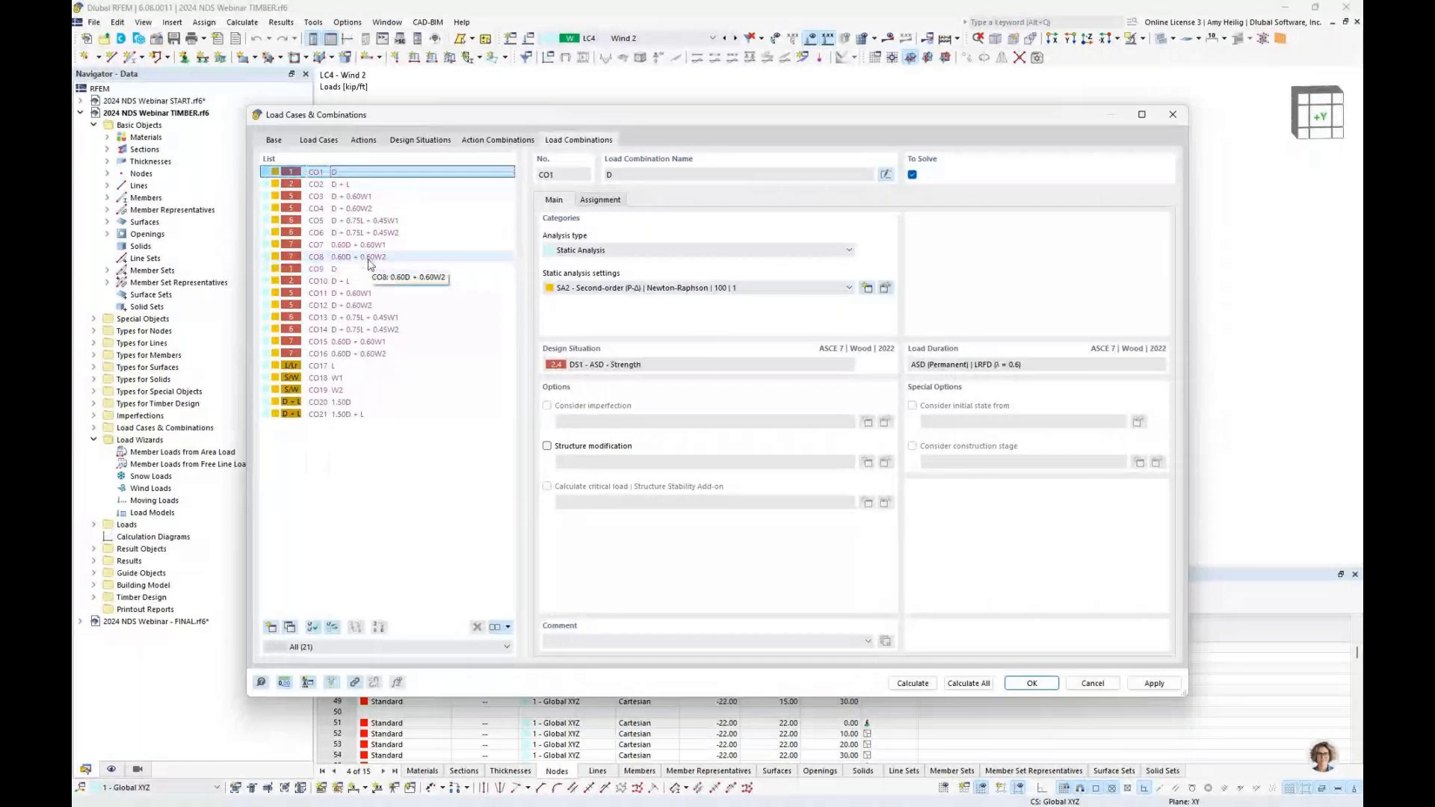
left_click(370, 258, "shift")
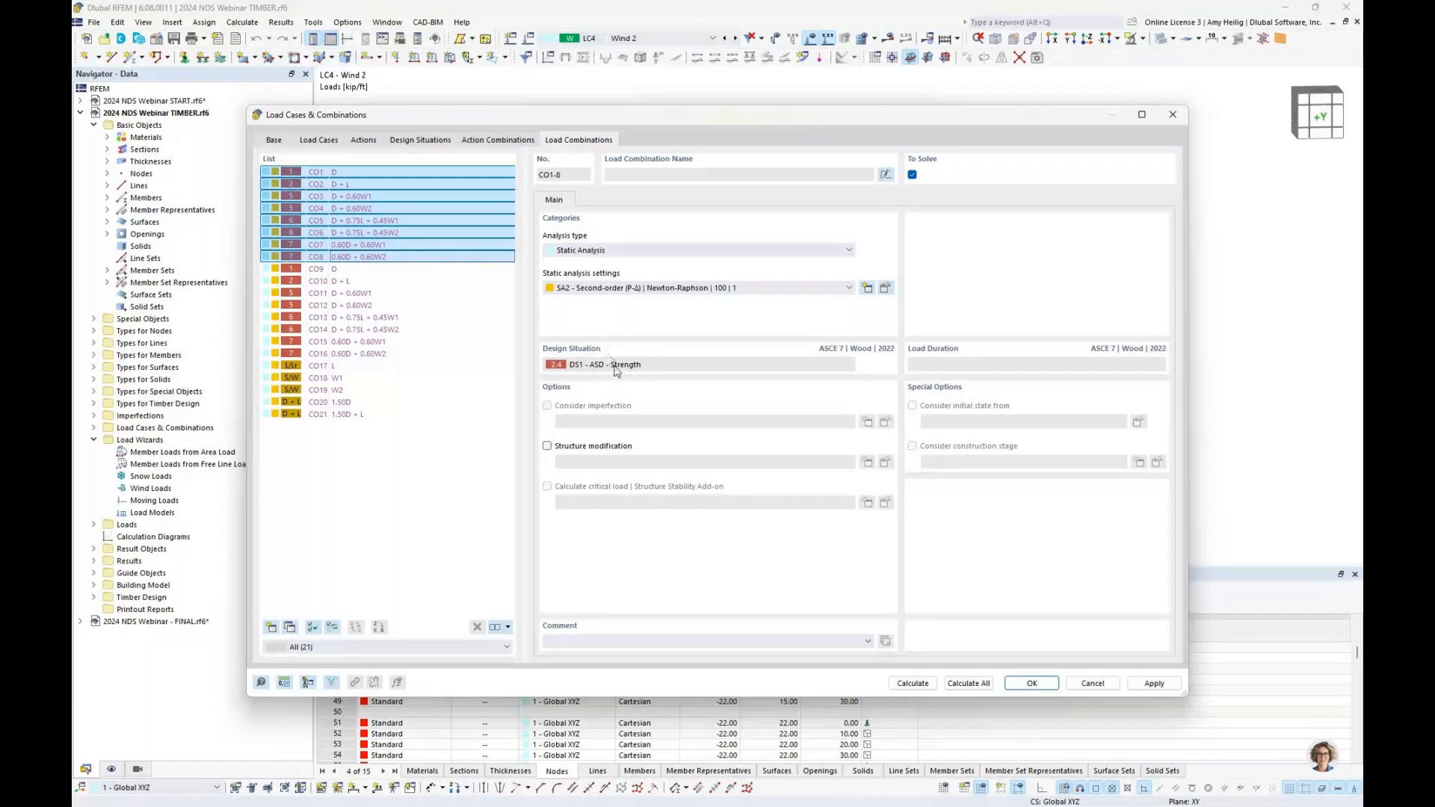
left_click(317, 269)
left_click(358, 354, "shift")
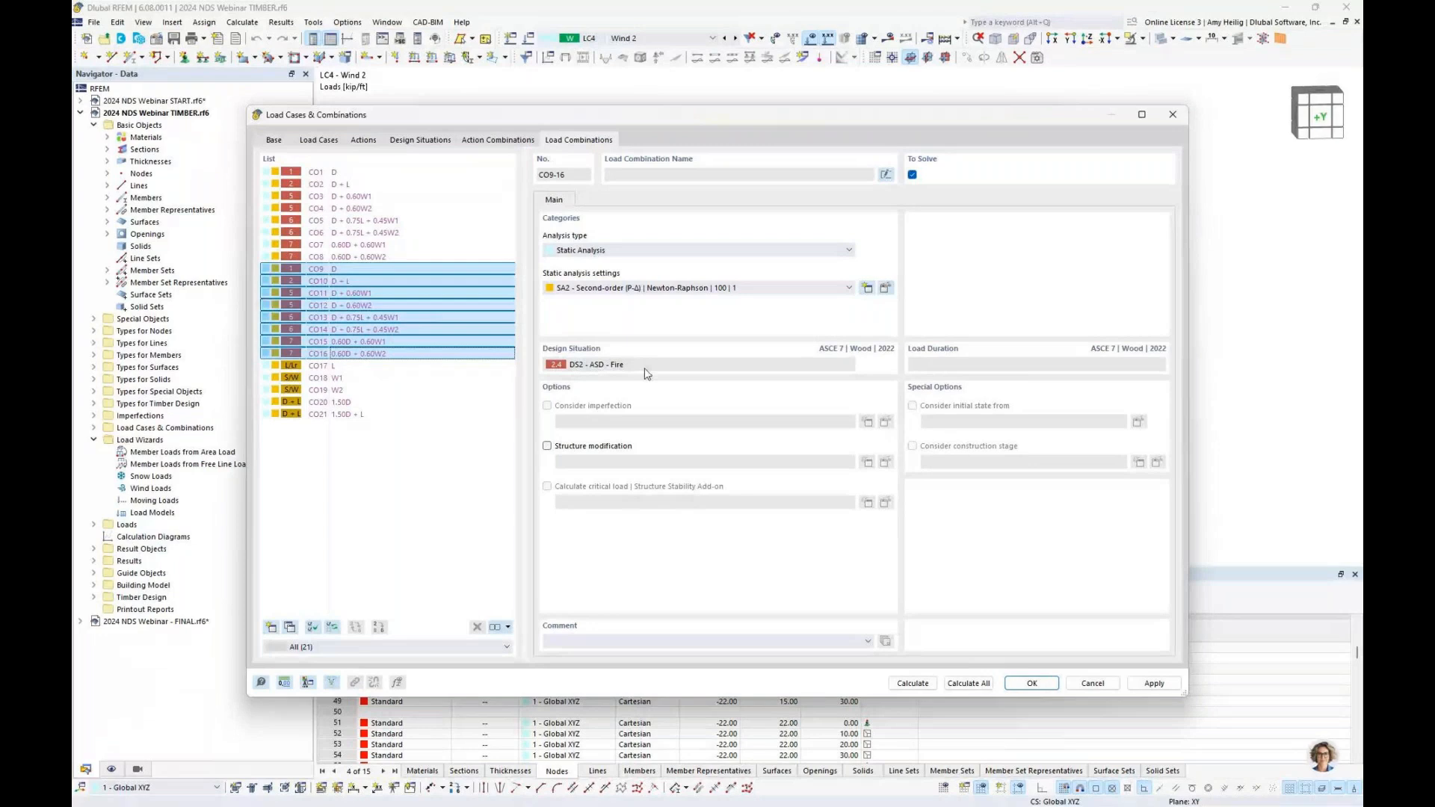
Review the serviceability load combinations from CO17 to CO21 and accept the load case and combination settings.
left_click(335, 366)
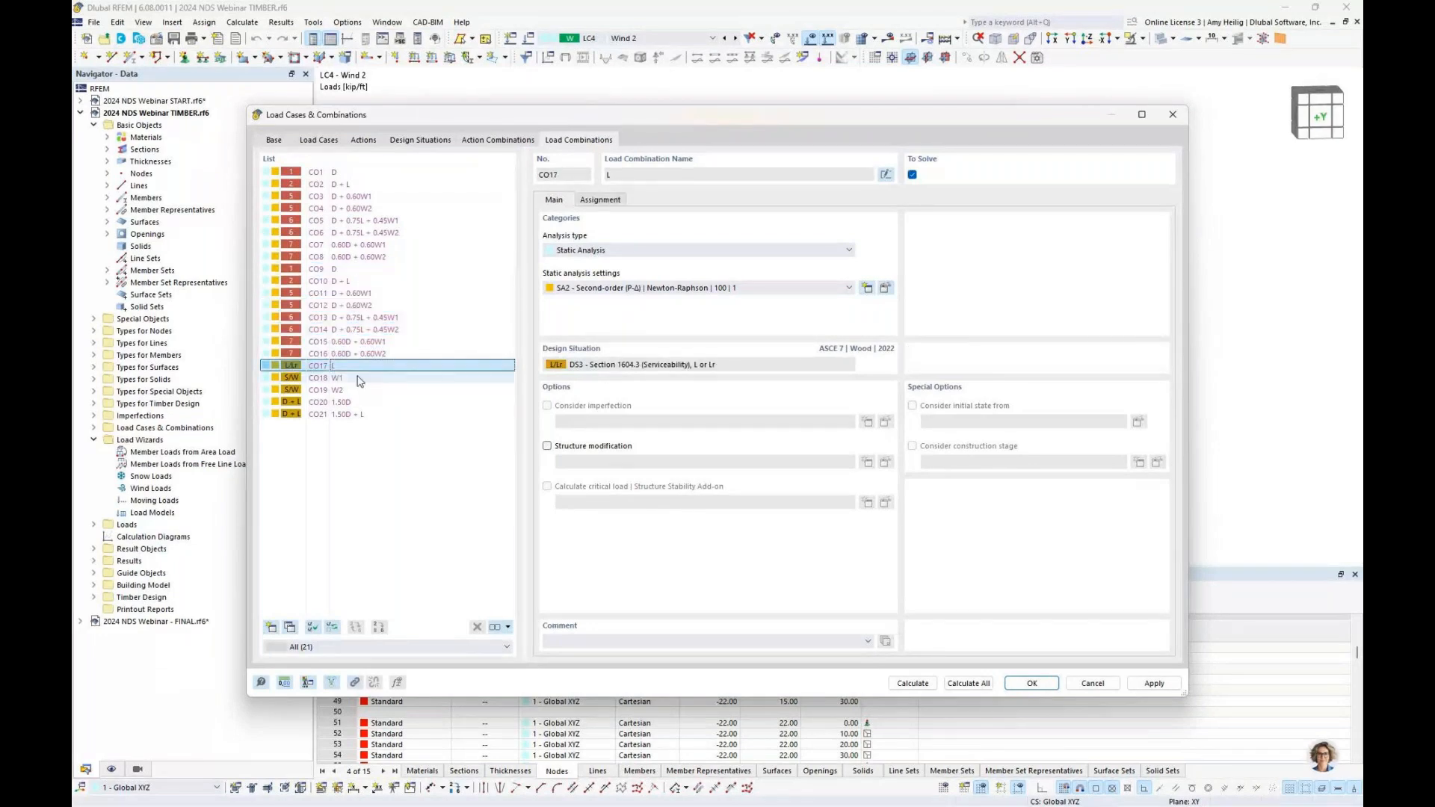
left_click(351, 390)
left_click(374, 401)
left_click(403, 414)
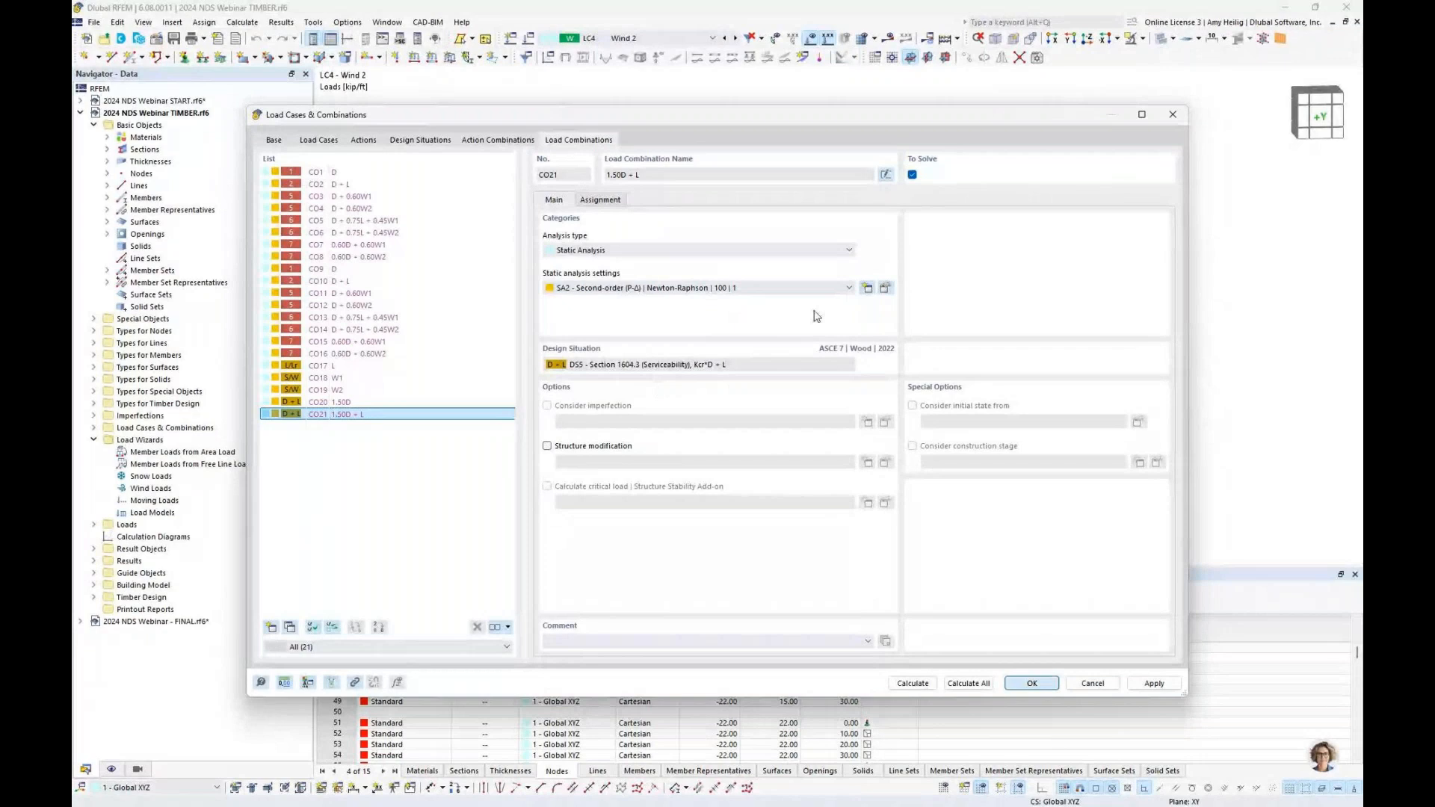
key("Return")
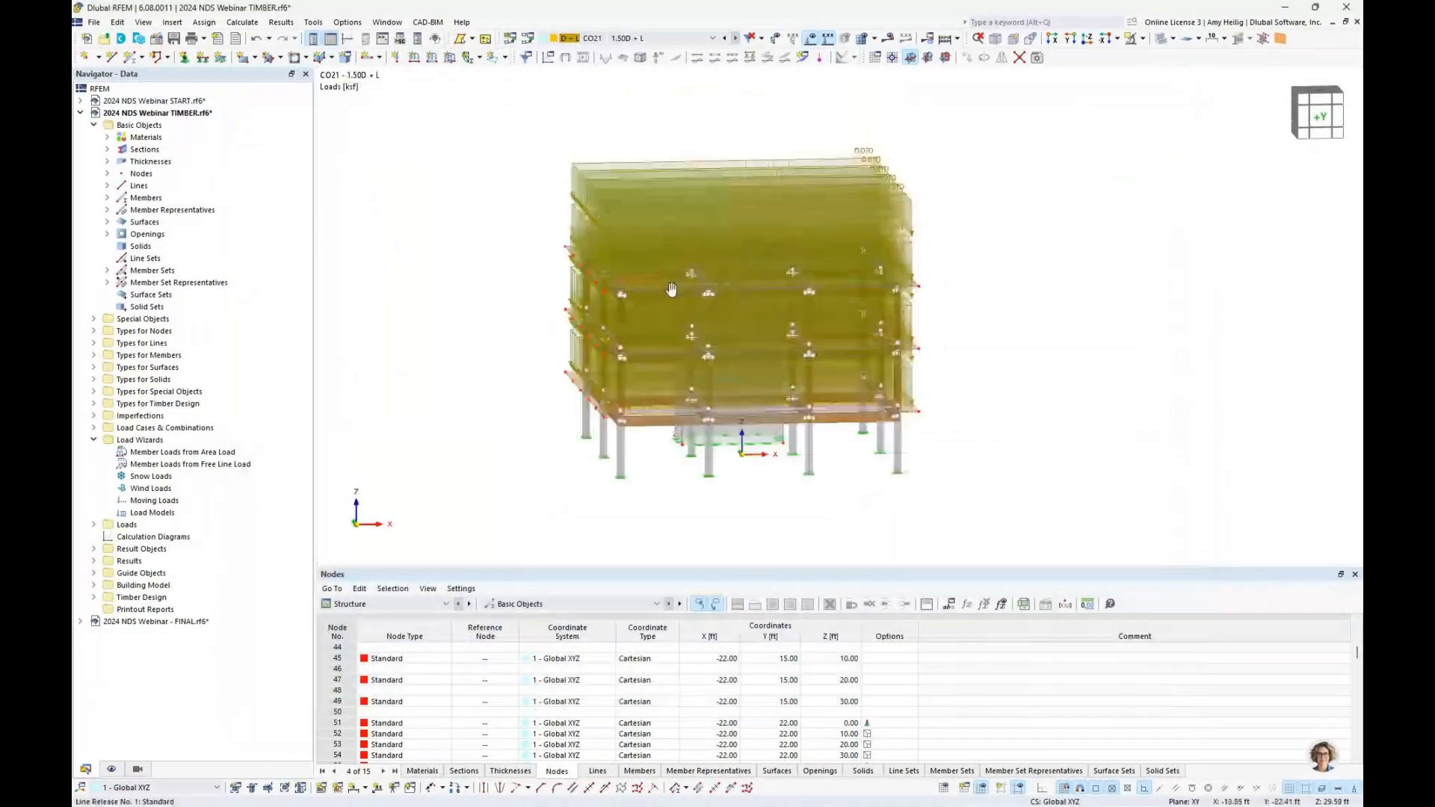
Hide the loads on the model and select the floor and roof slab surfaces on all levels.
left_click(807, 42)
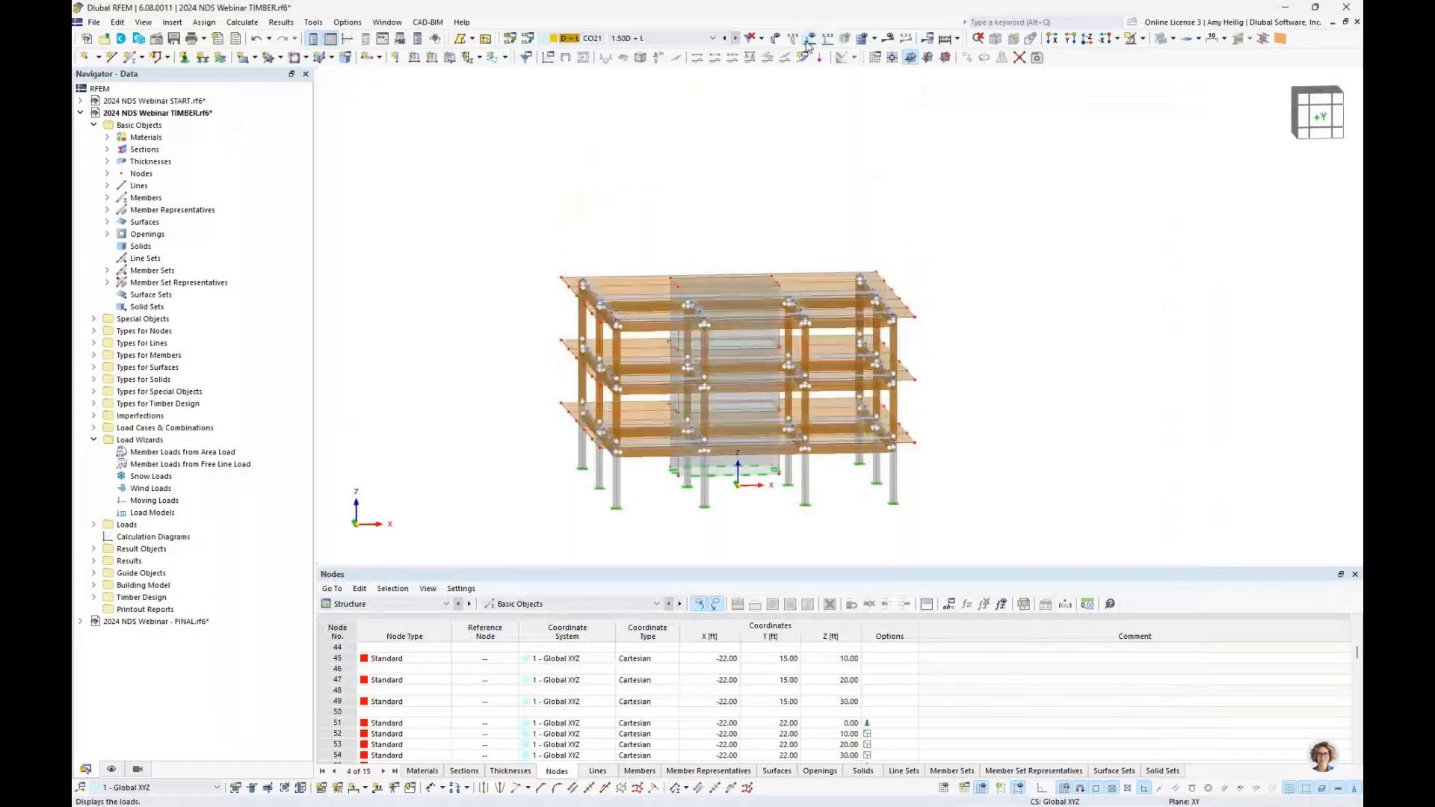
middle_click_drag(710, 418, 633, 420, "ctrl")
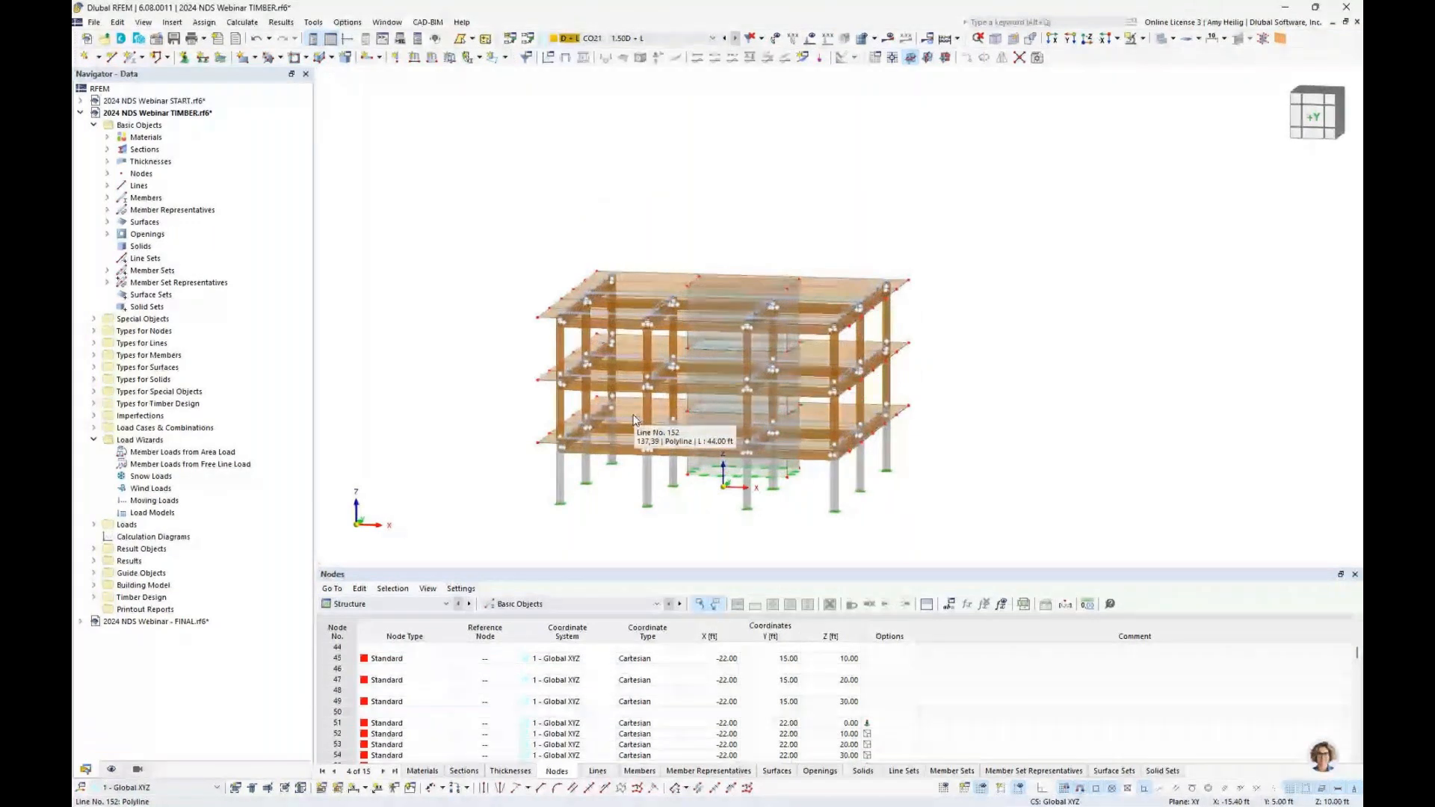
scroll(634, 416, "up", 2)
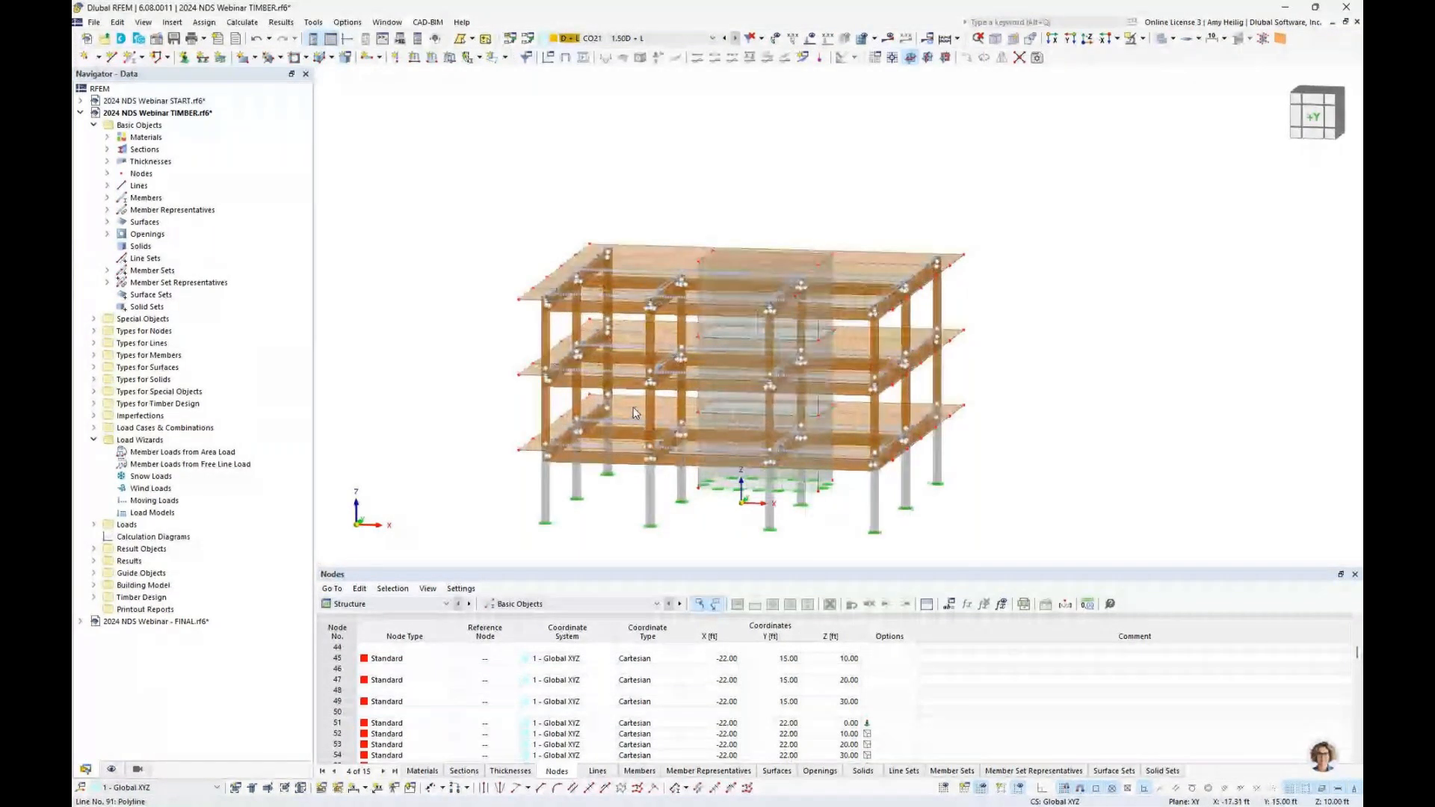
scroll(634, 413, "up", 2)
middle_click_drag(634, 413, 645, 361)
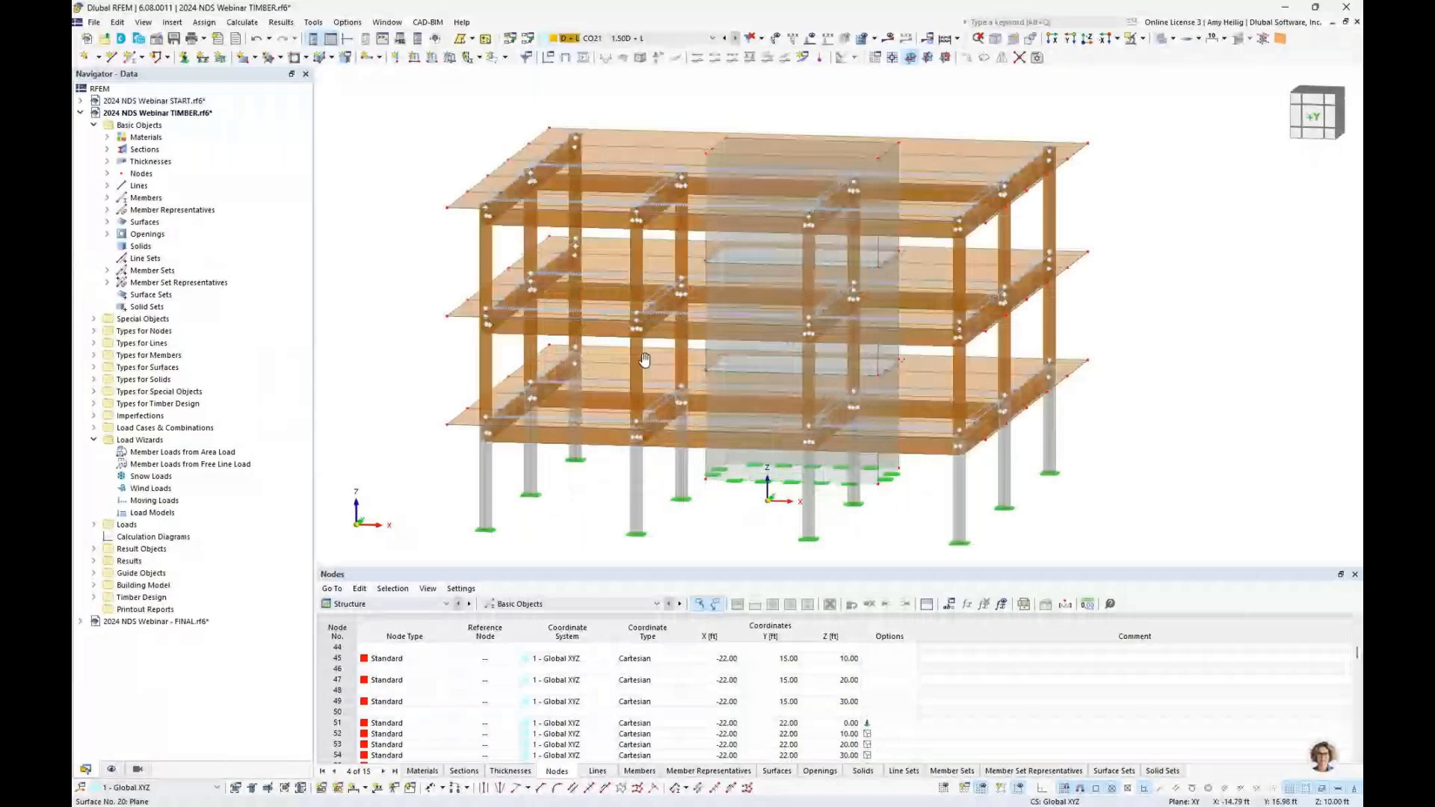
scroll(645, 360, "up", 2)
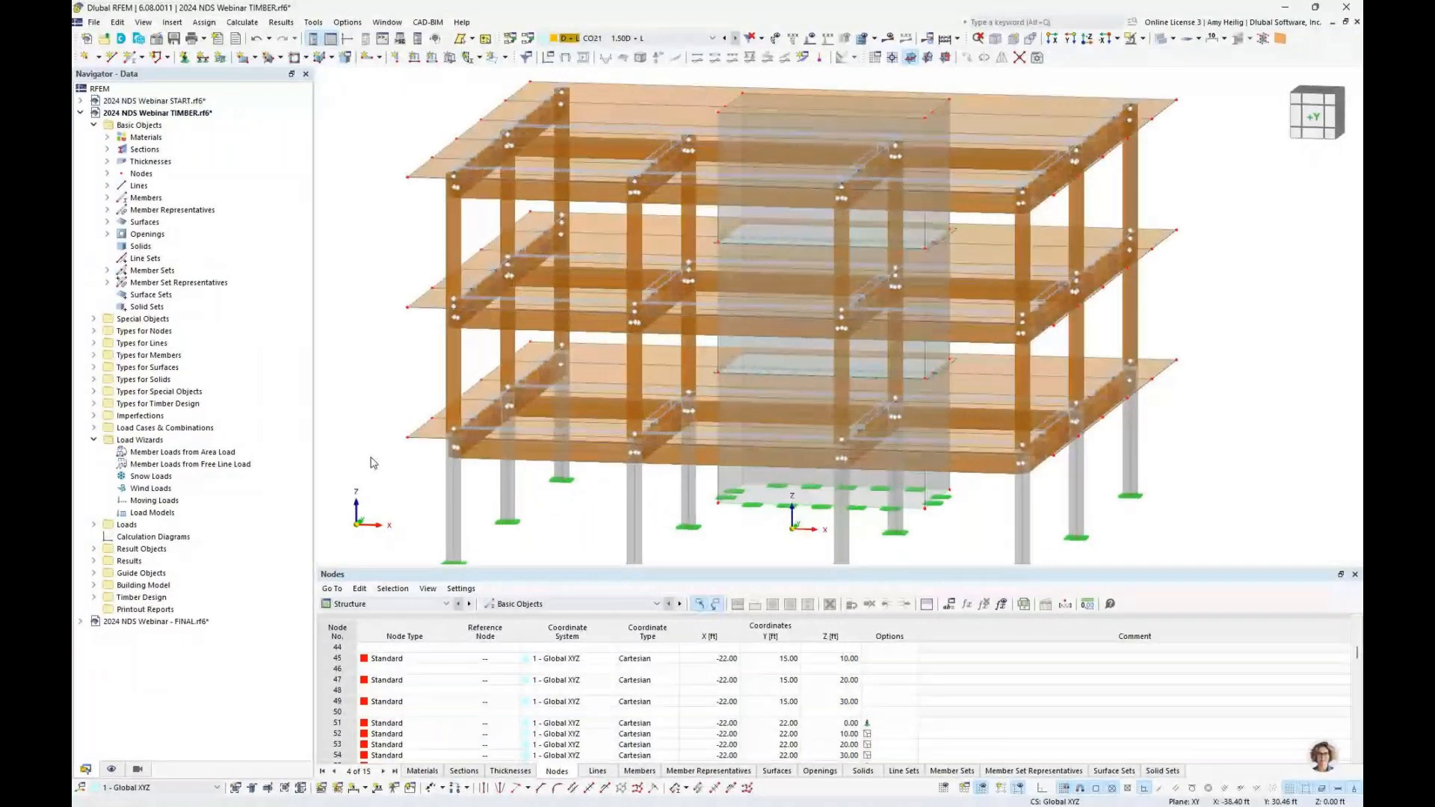
middle_click_drag(481, 356, 541, 325, "ctrl")
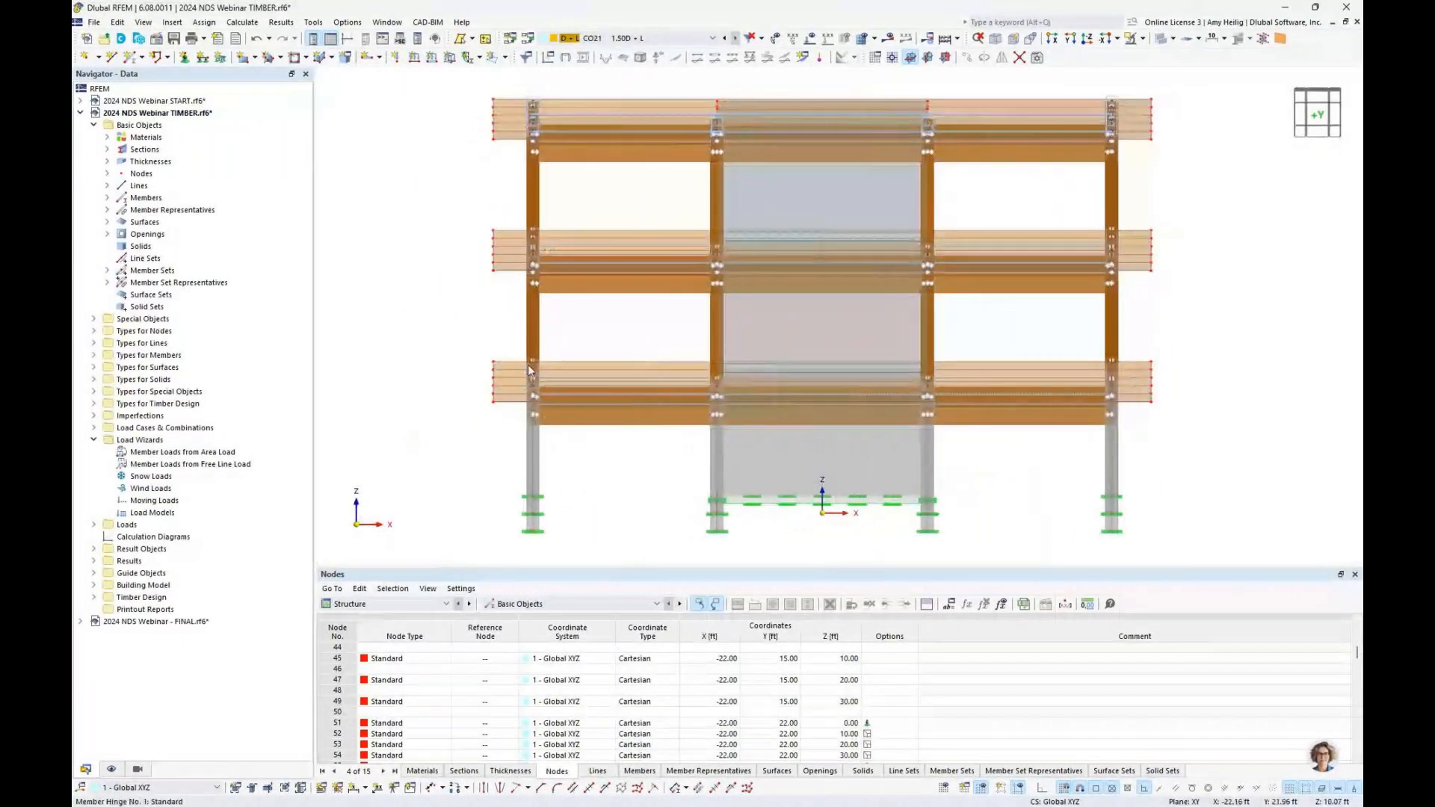
left_click_drag(511, 421, 432, 85)
Open the selected slab surfaces for editing with timber design properties enabled.
middle_click_drag(846, 221, 717, 123, "ctrl")
double_click(718, 123)
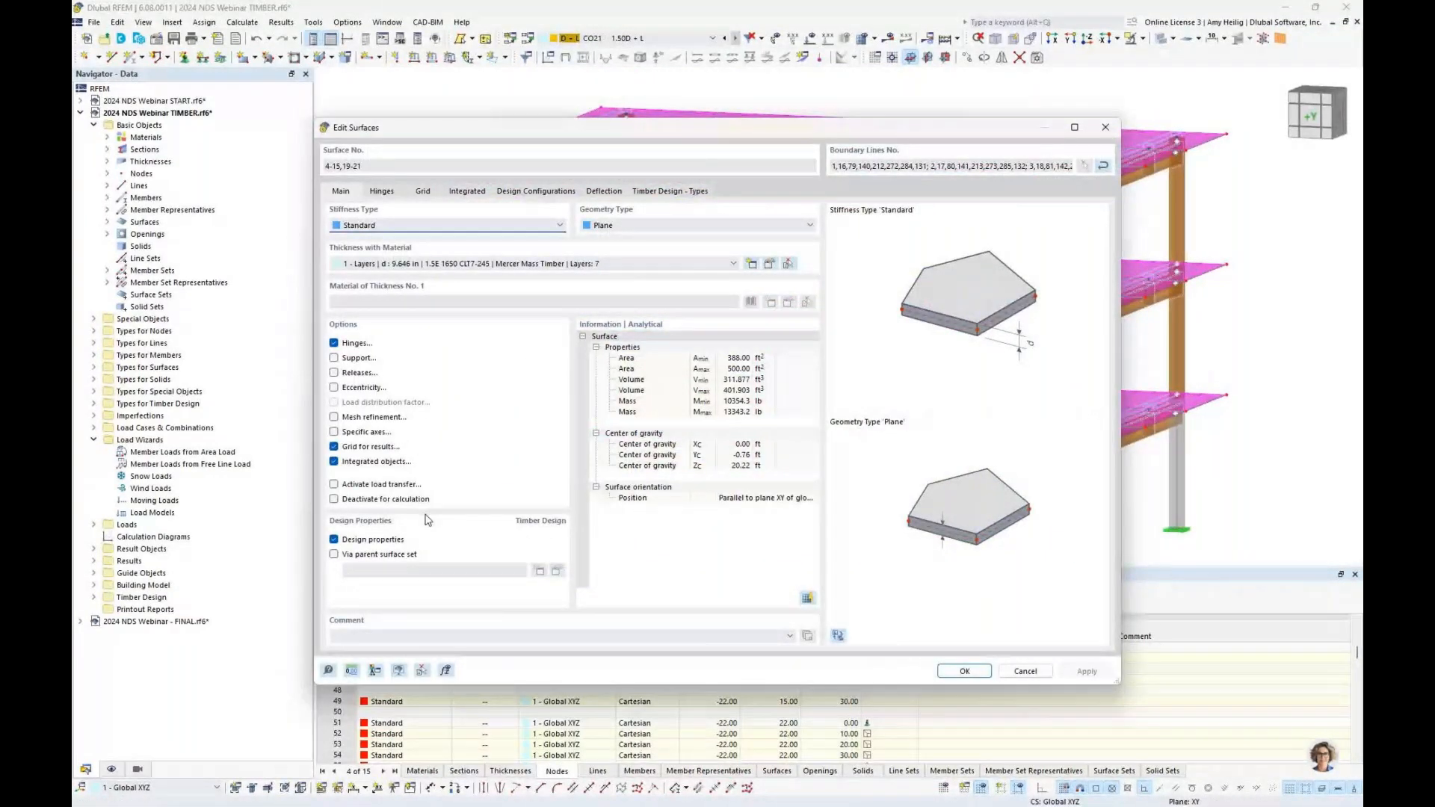
left_click(335, 540)
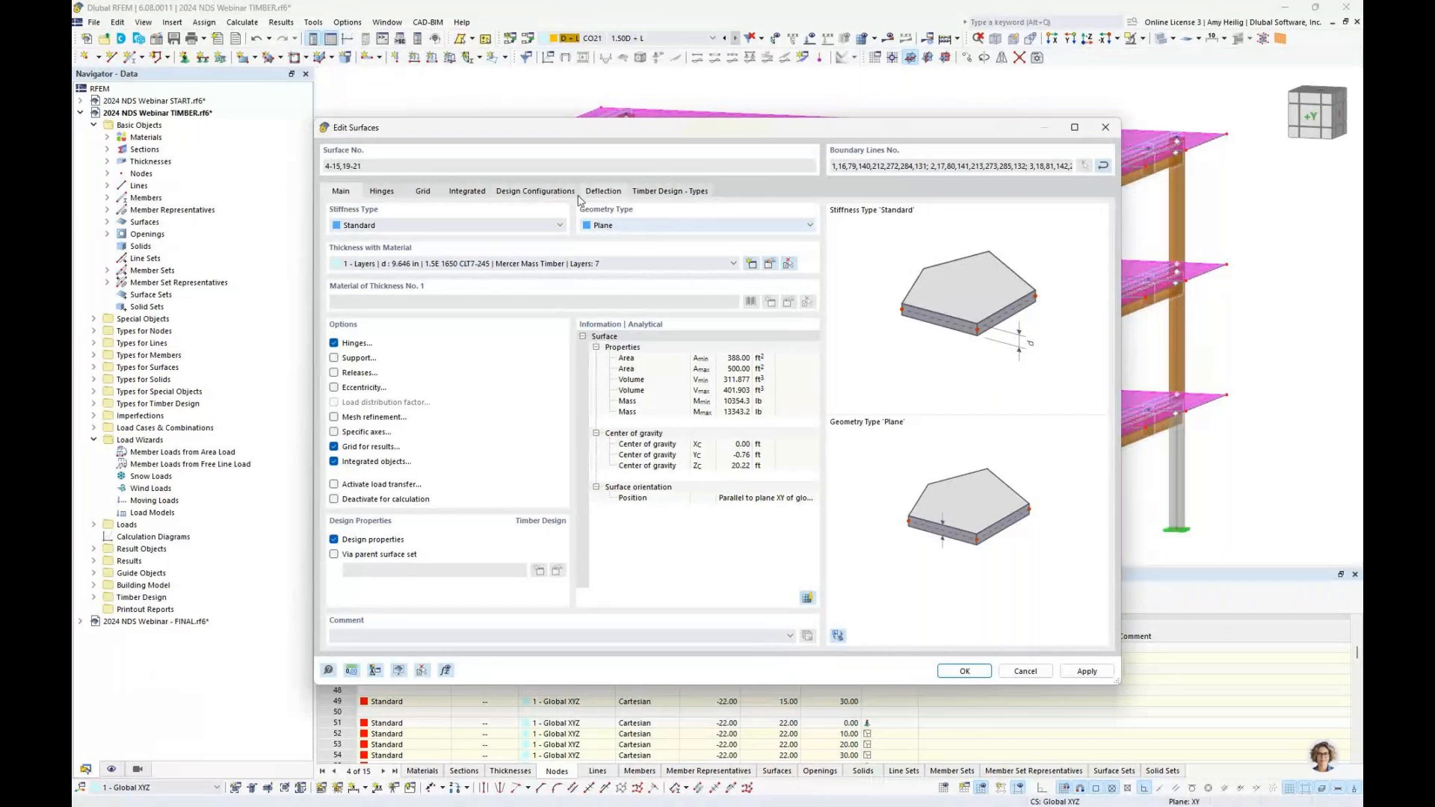
Review the Default strength configuration assigned to the slabs, including the surface limit values and bending conservatism factor.
left_click(536, 193)
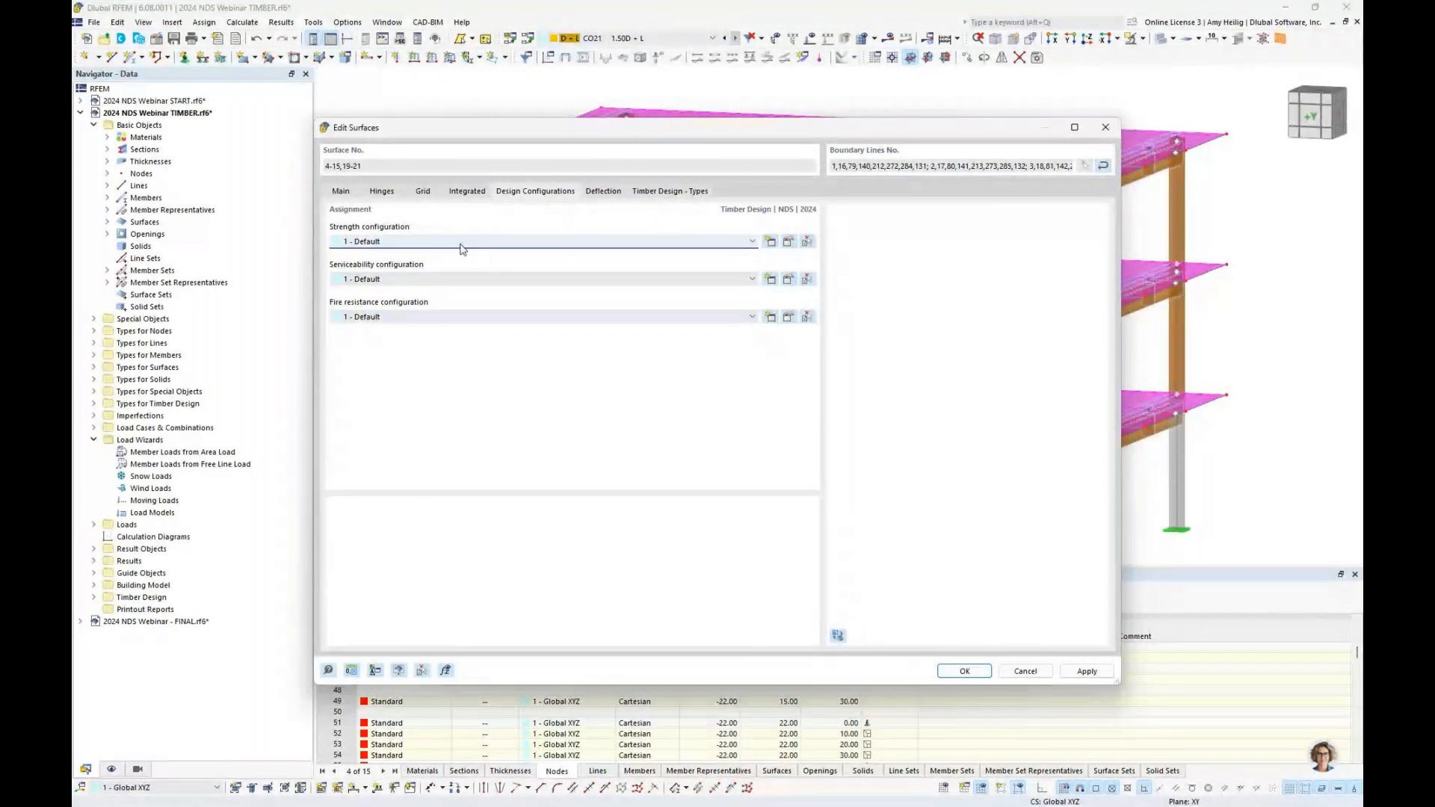
left_click(789, 243)
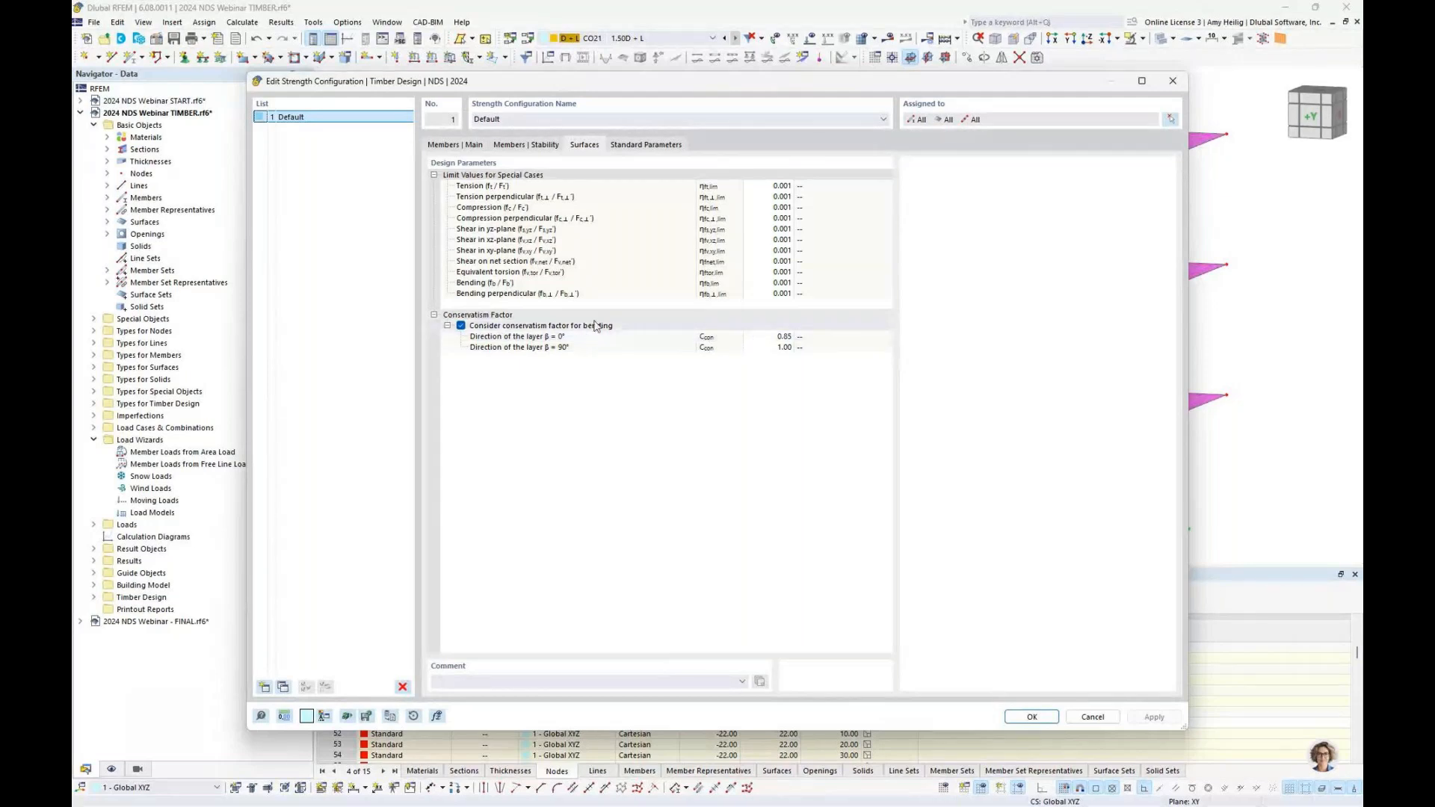
left_click(474, 146)
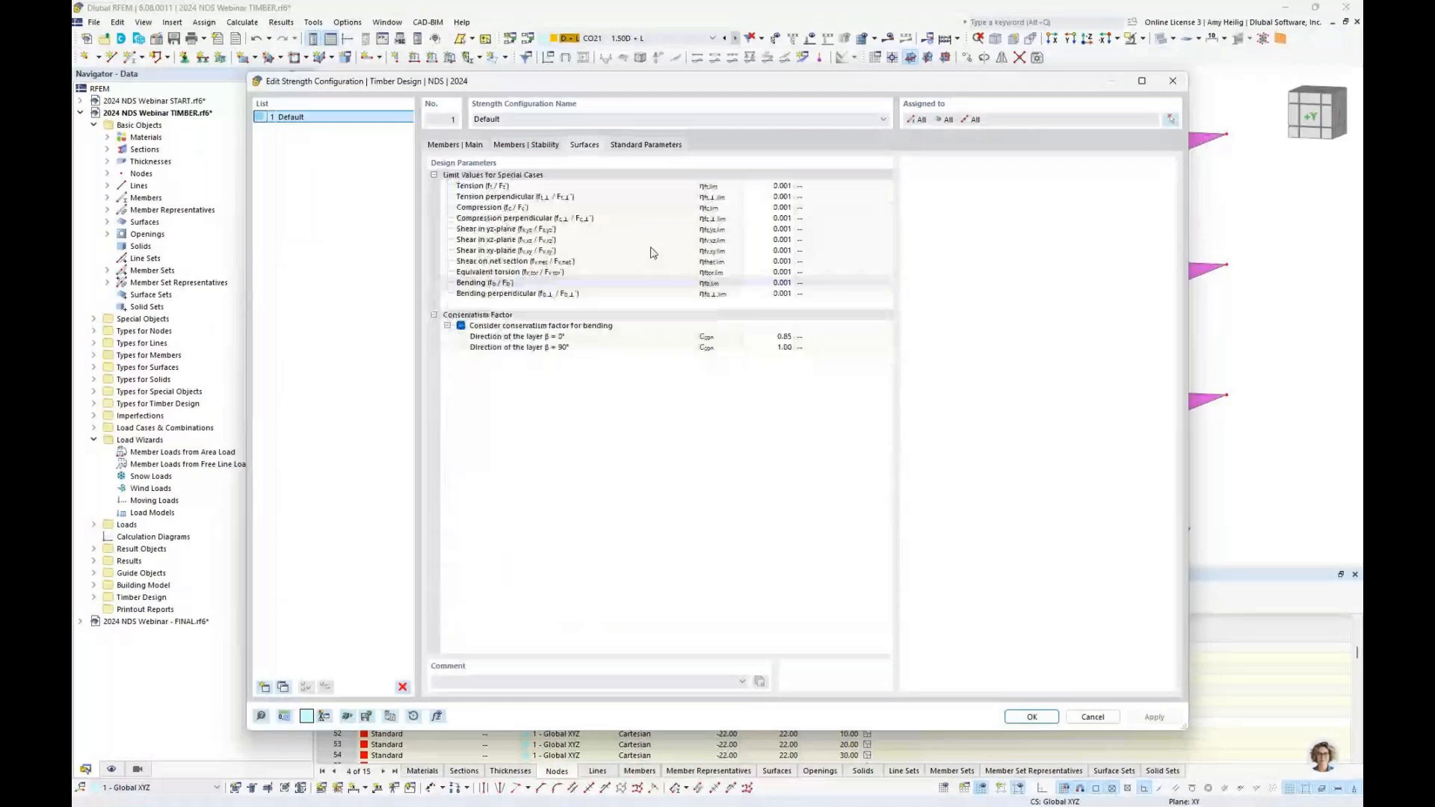
left_click(1033, 716)
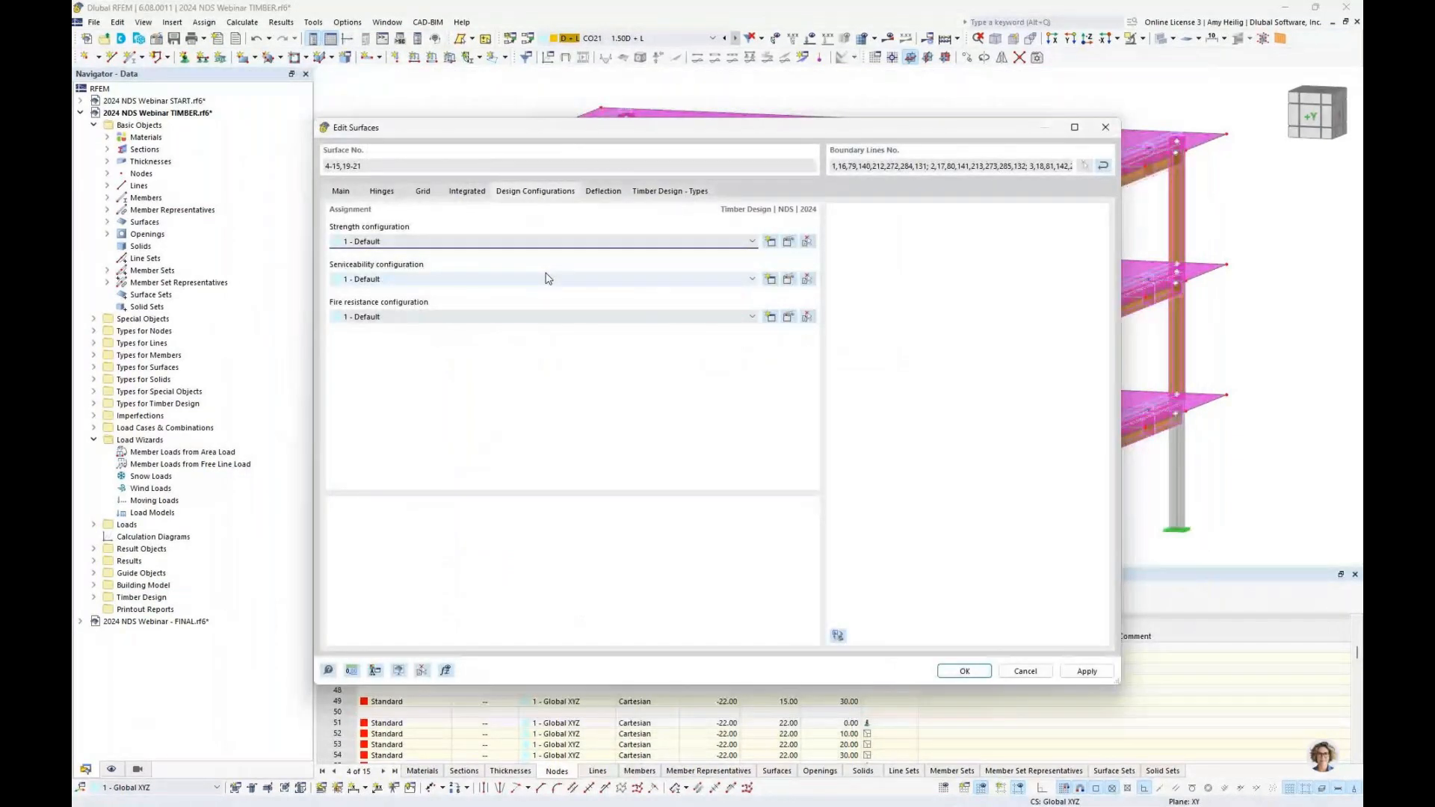
Disable the general serviceability limit state check for surfaces in the Default serviceability configuration.
left_click(788, 280)
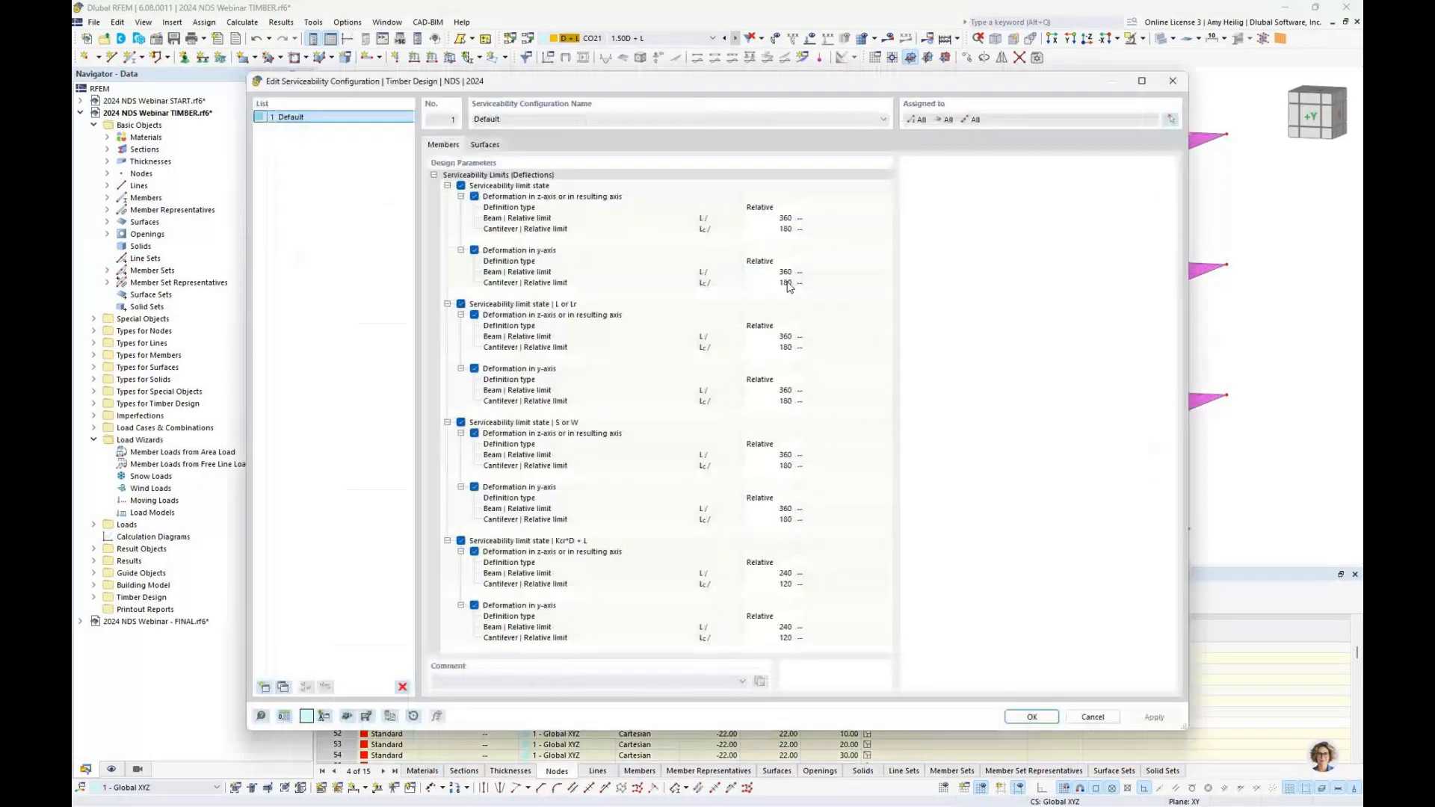
left_click(492, 148)
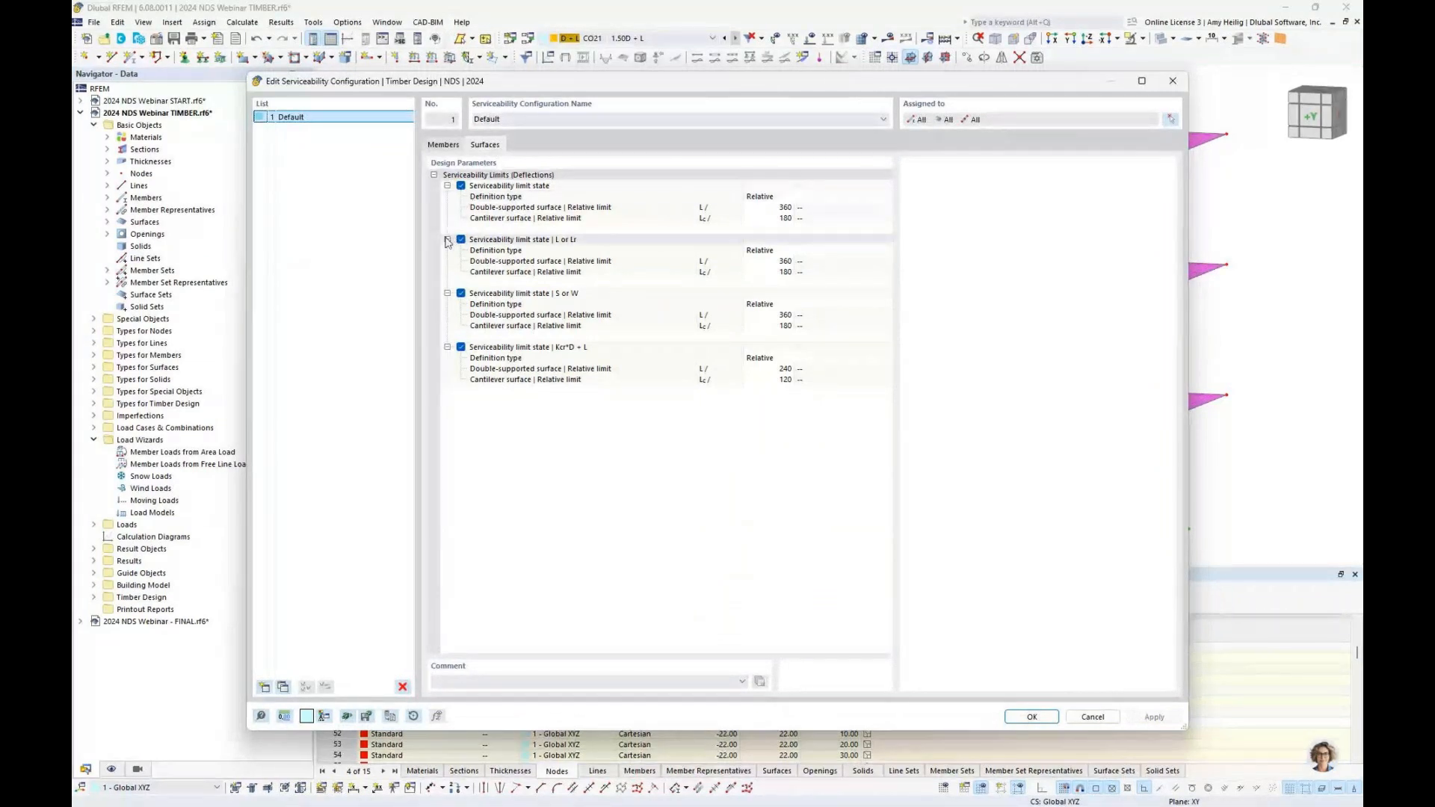
left_click(447, 239)
left_click(447, 250)
left_click(447, 261)
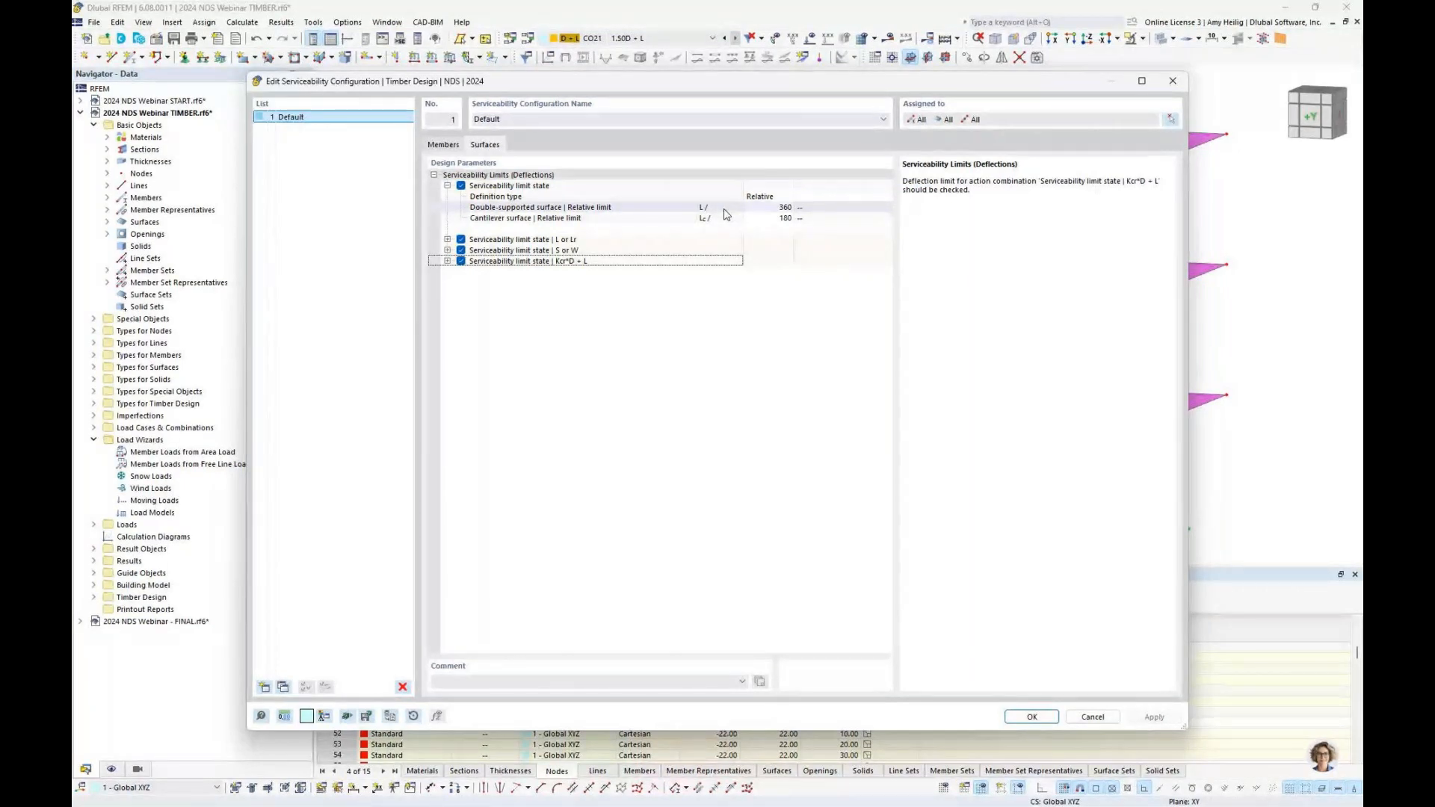
left_click(461, 186)
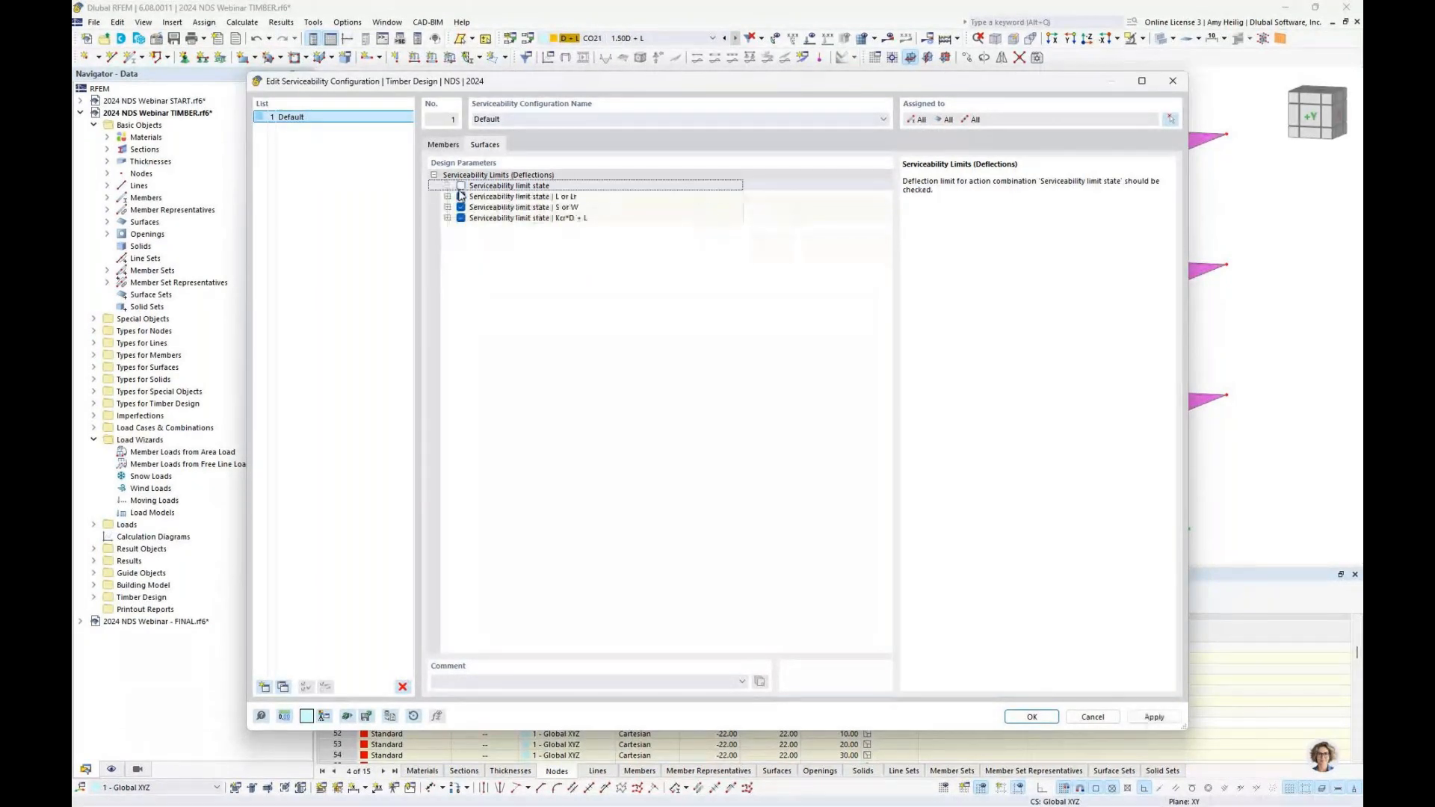
Disable the general serviceability limit state for members too, and review the remaining L or Lr, S or W and Kcr*D + L deflection limits.
left_click(447, 239)
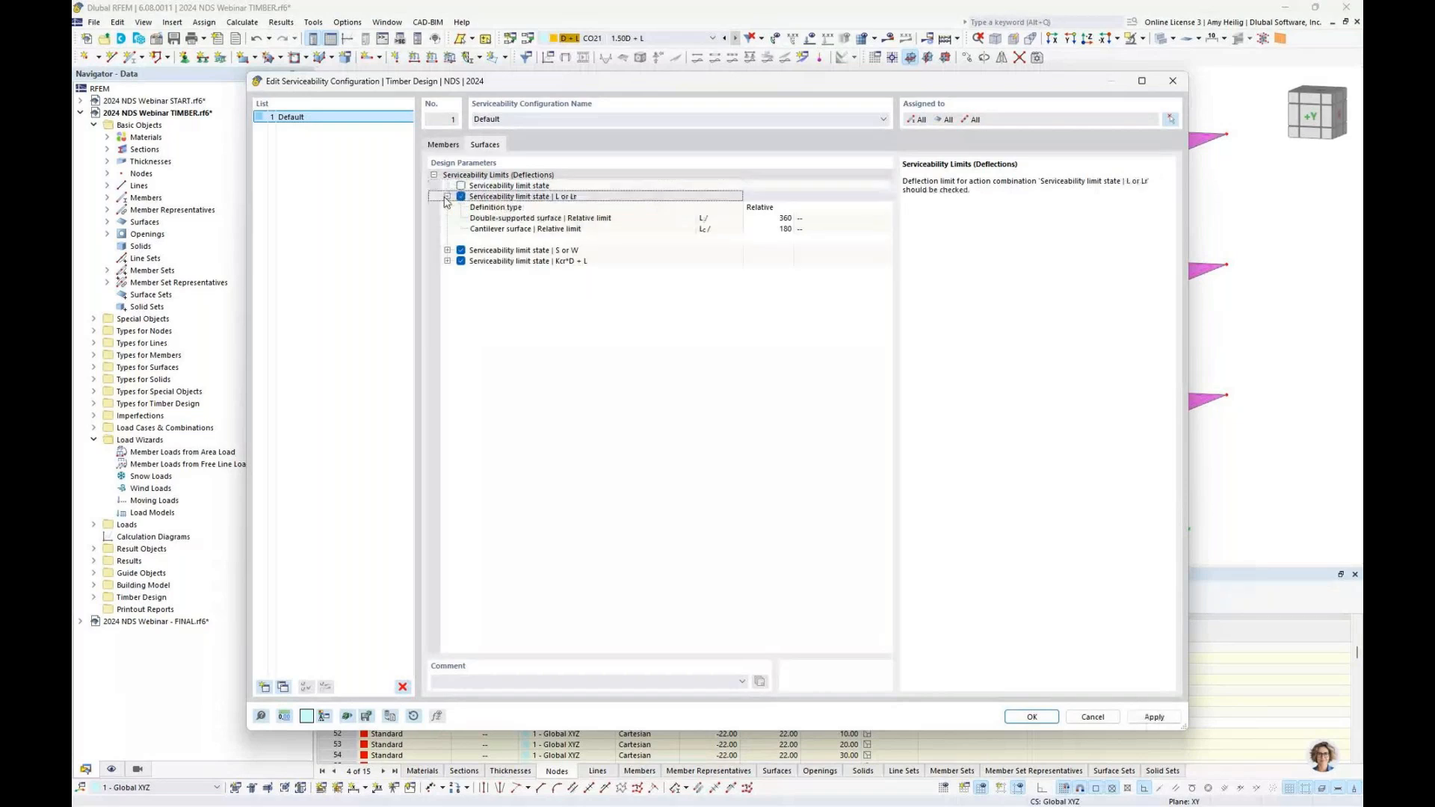
left_click(447, 251)
left_click(447, 305)
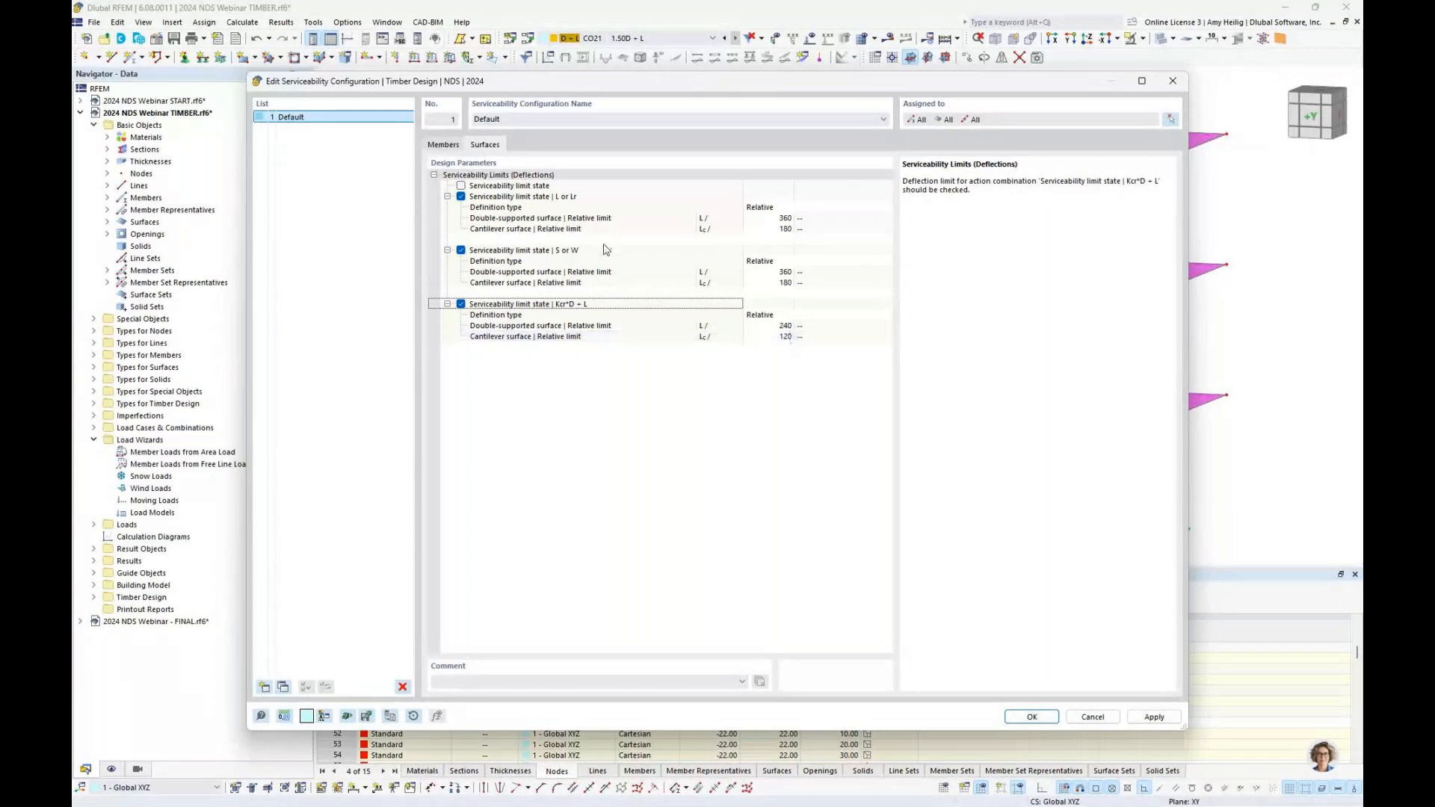
left_click(444, 145)
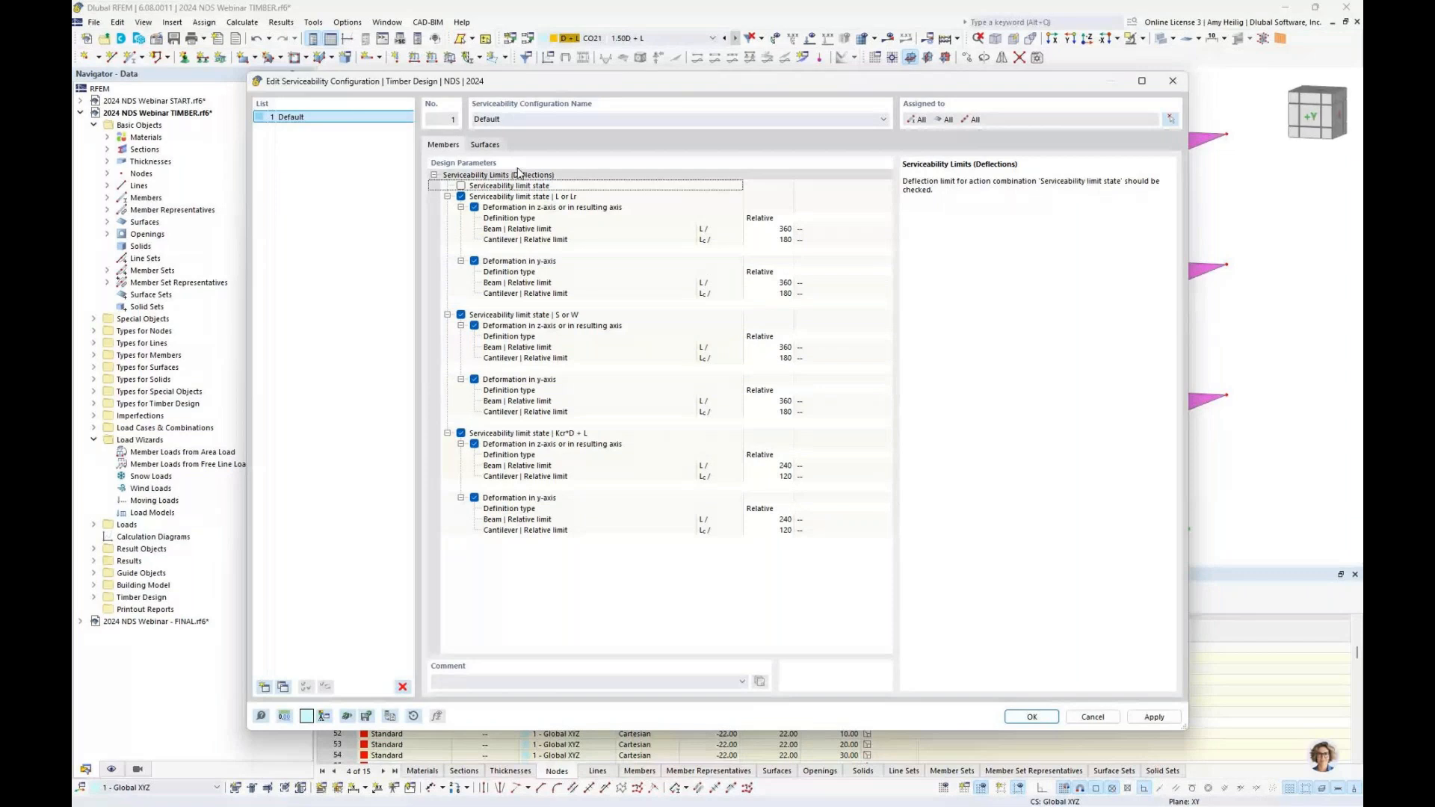
left_click(486, 145)
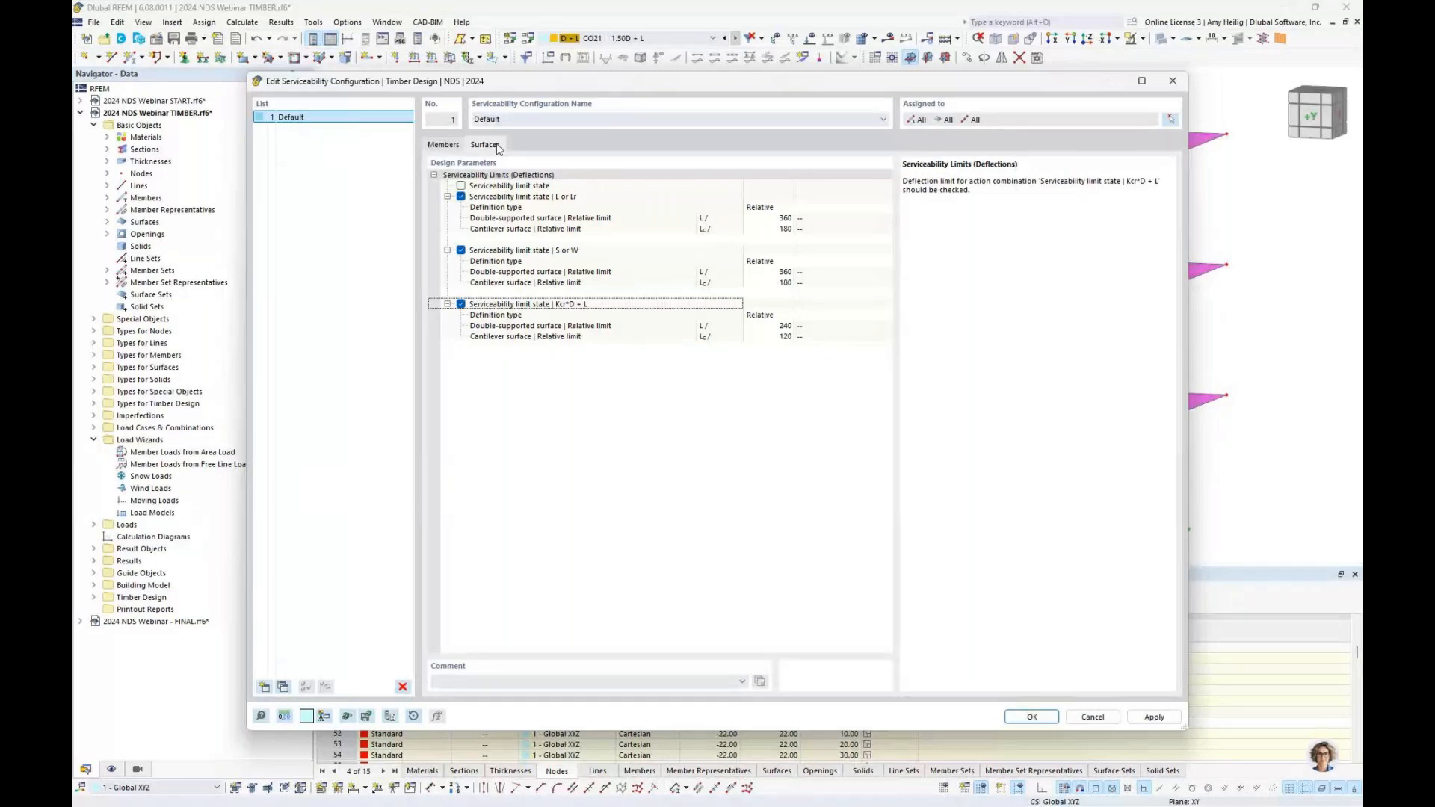
Rename the serviceability configuration as Roof and assign it to the roof-level beams, member sets and slab surfaces.
left_click_drag(542, 124, 451, 119)
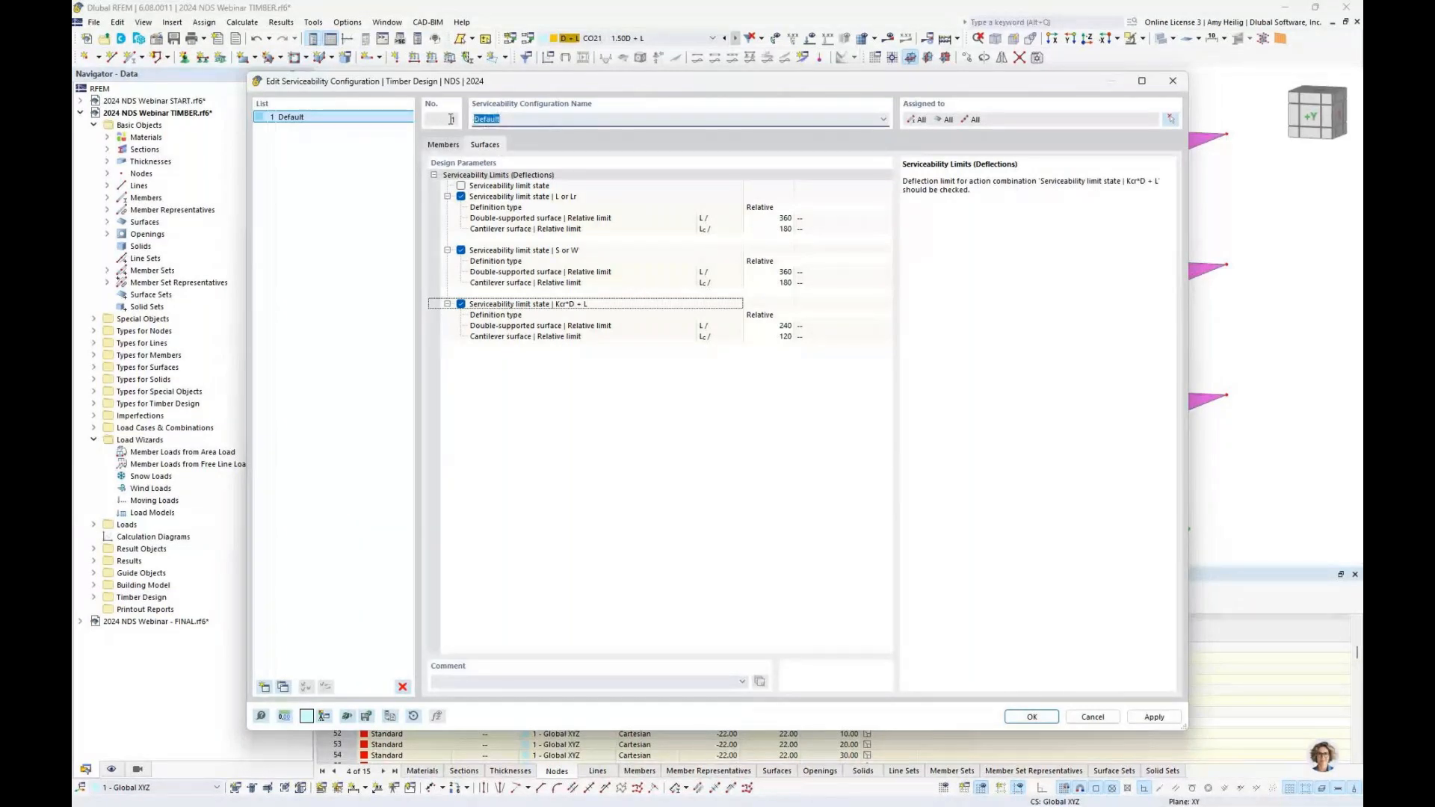
type("Roof")
left_click(1169, 121)
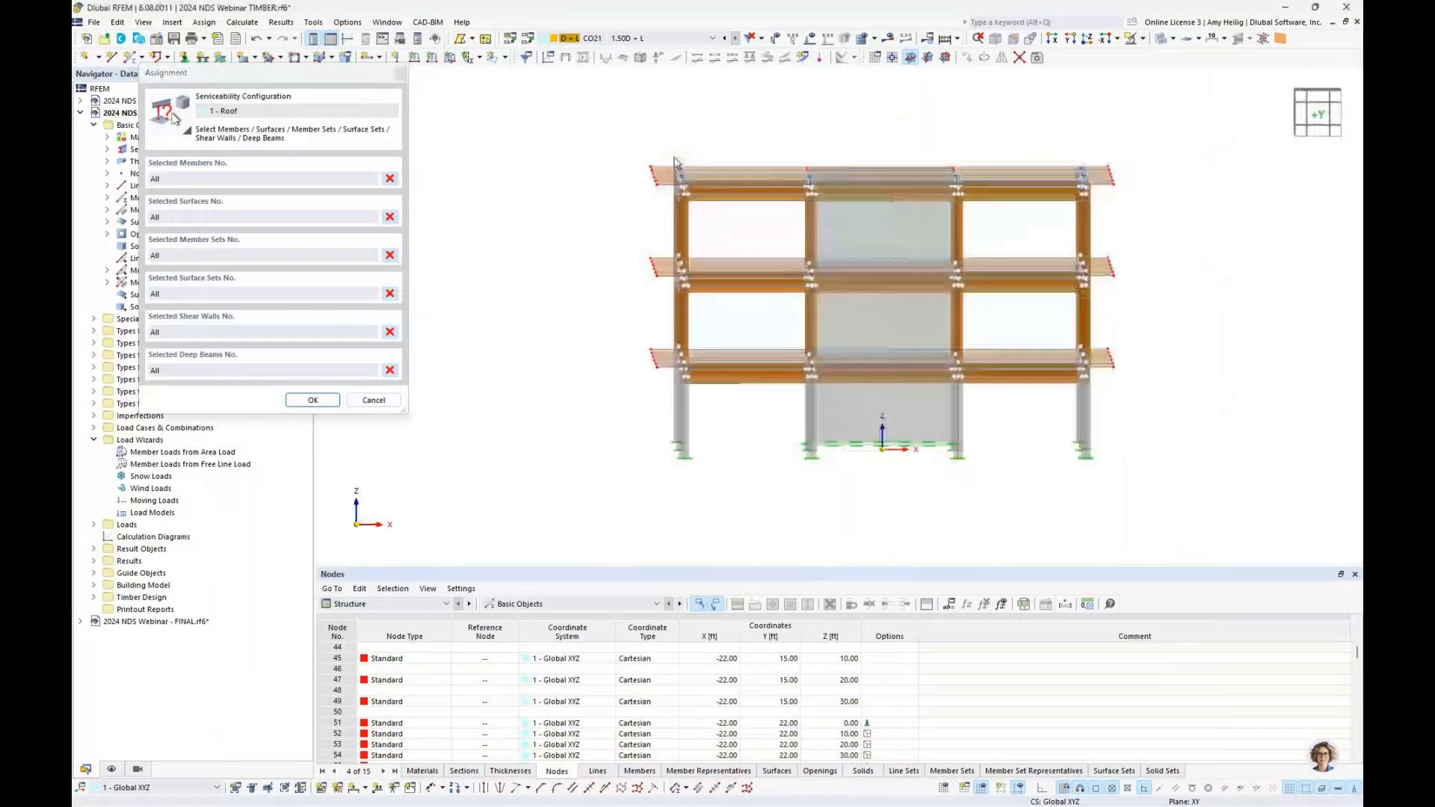
left_click_drag(675, 160, 1193, 199)
middle_click_drag(1193, 199, 1140, 223, "ctrl")
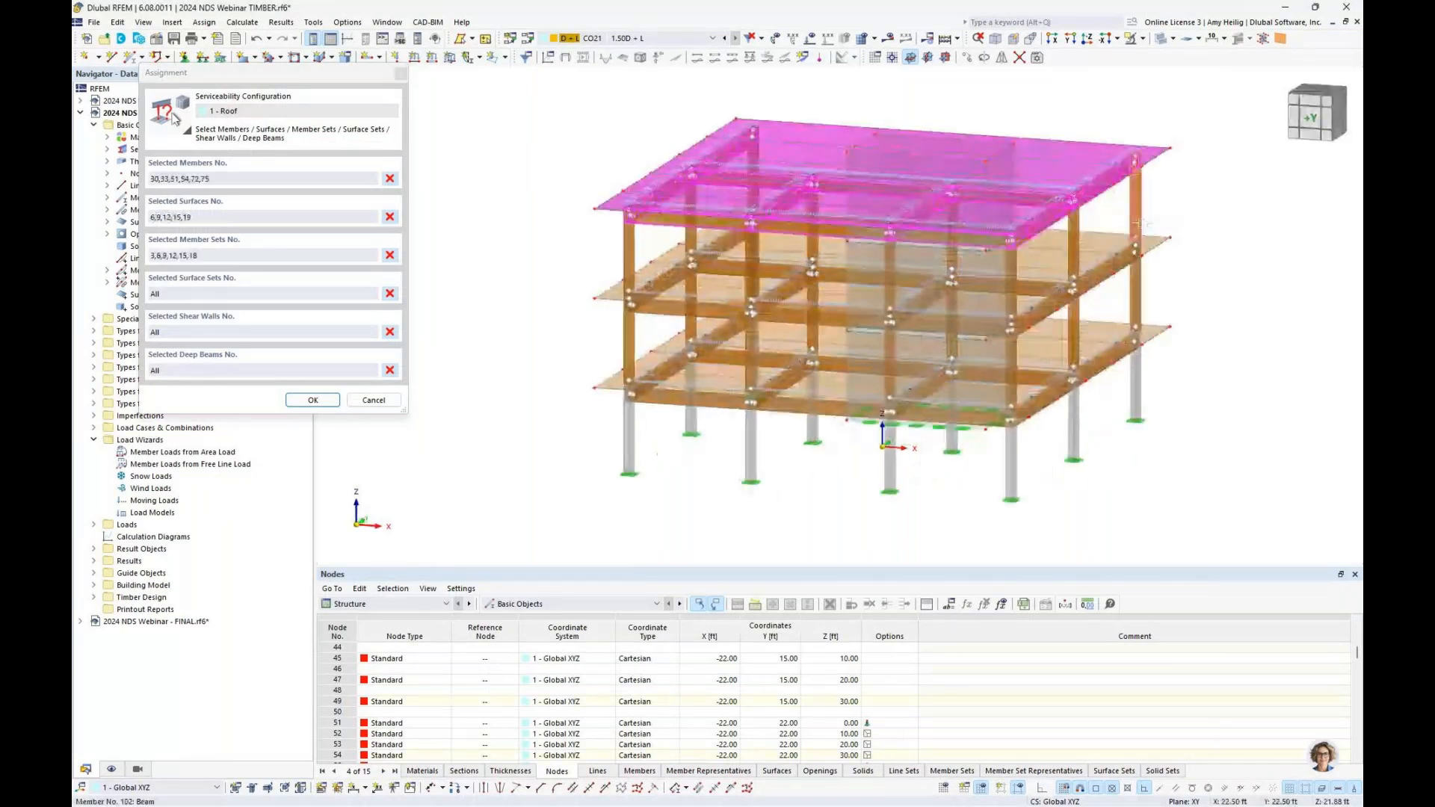
left_click(325, 402)
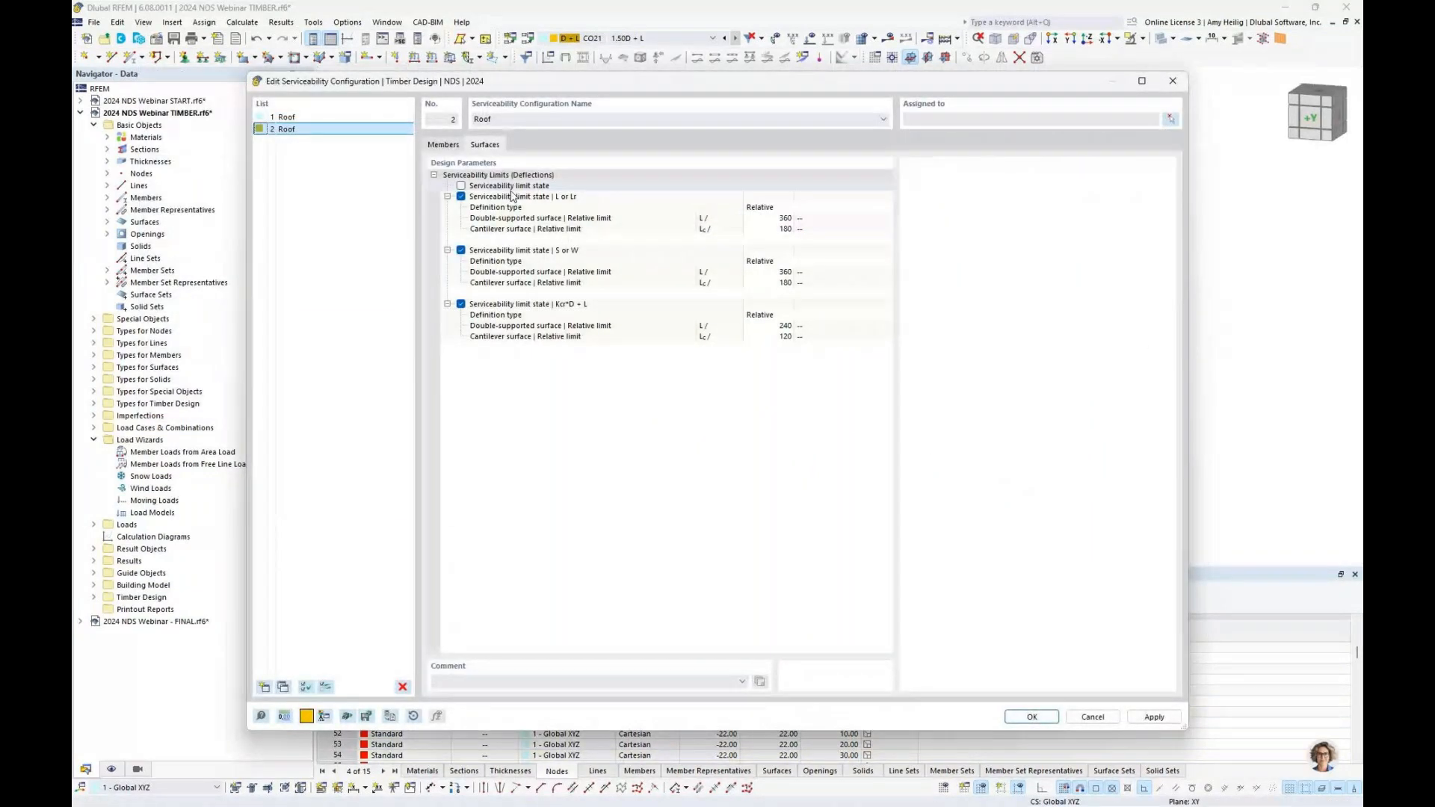
Name the copied serviceability configuration Floor and disable its S or W serviceability limit state for both surfaces and members.
double_click(483, 119)
type("Floor")
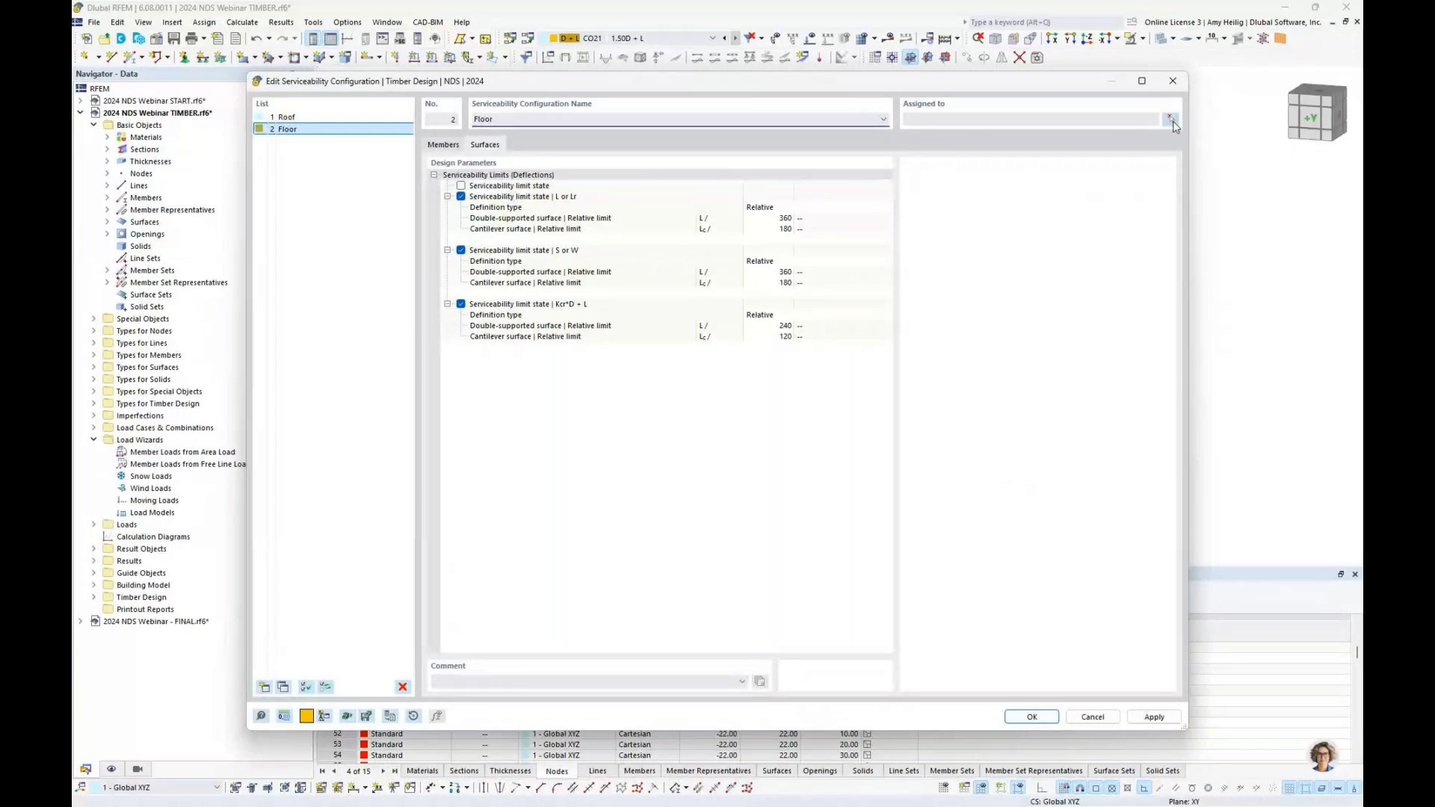
left_click(461, 250)
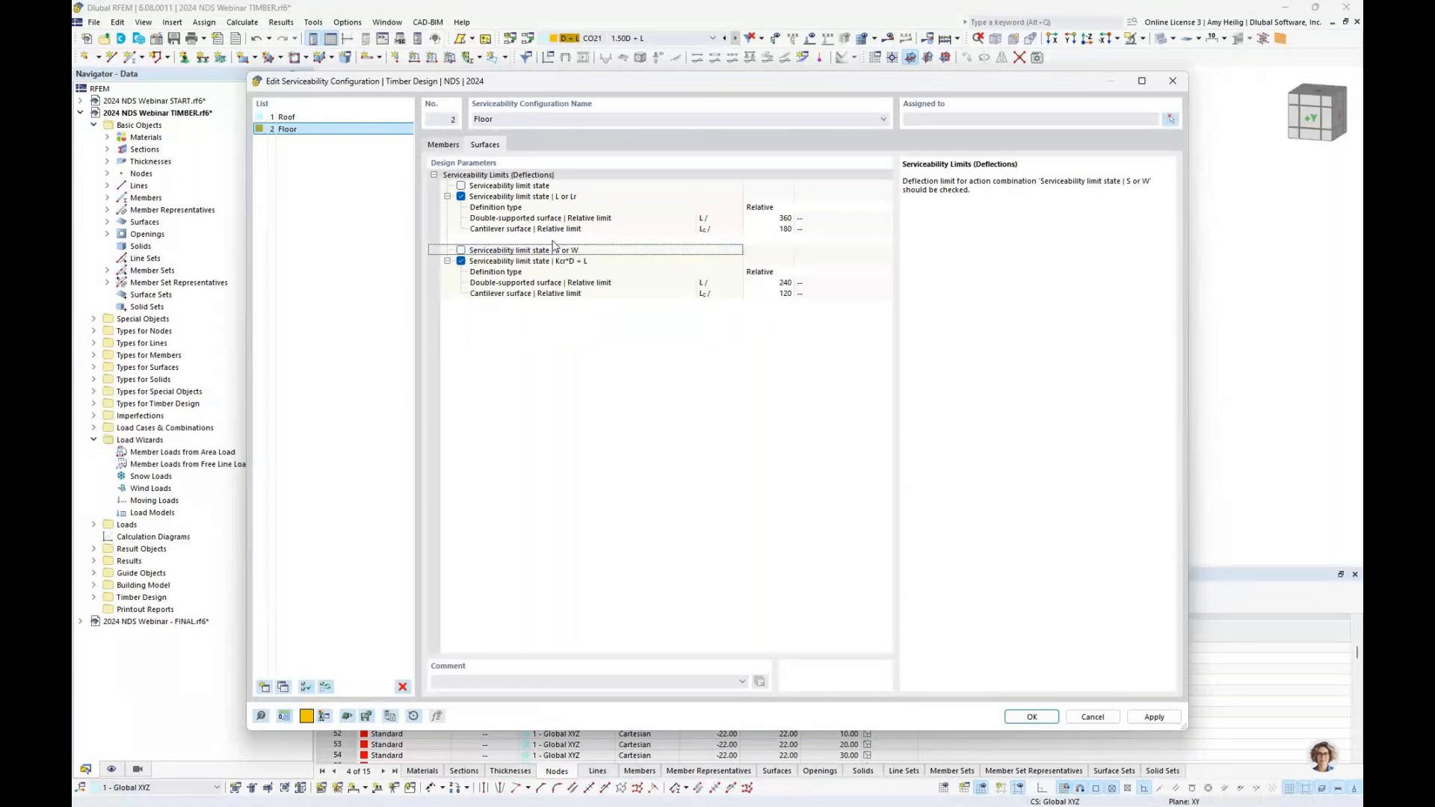
left_click(461, 315)
left_click(461, 315)
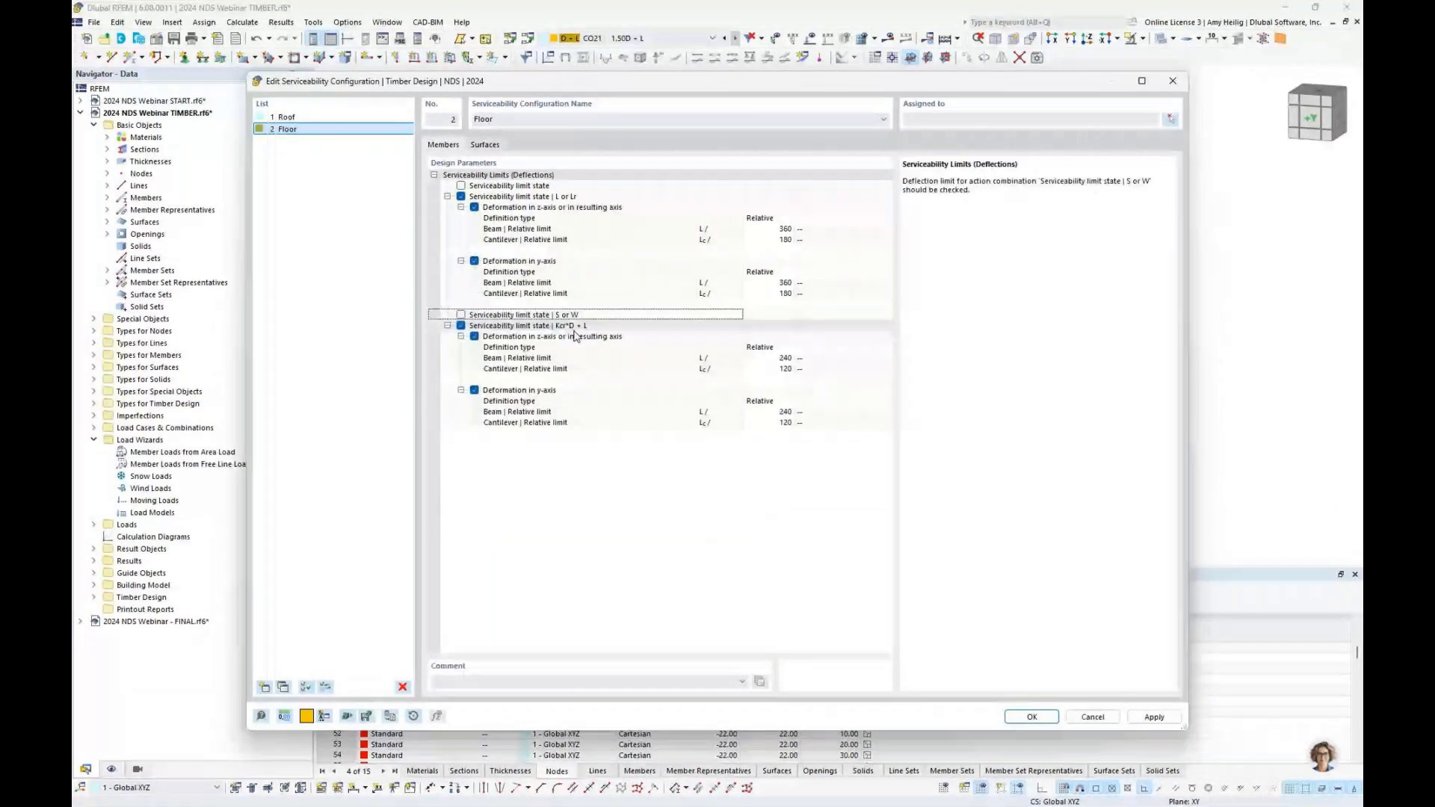
left_click(484, 145)
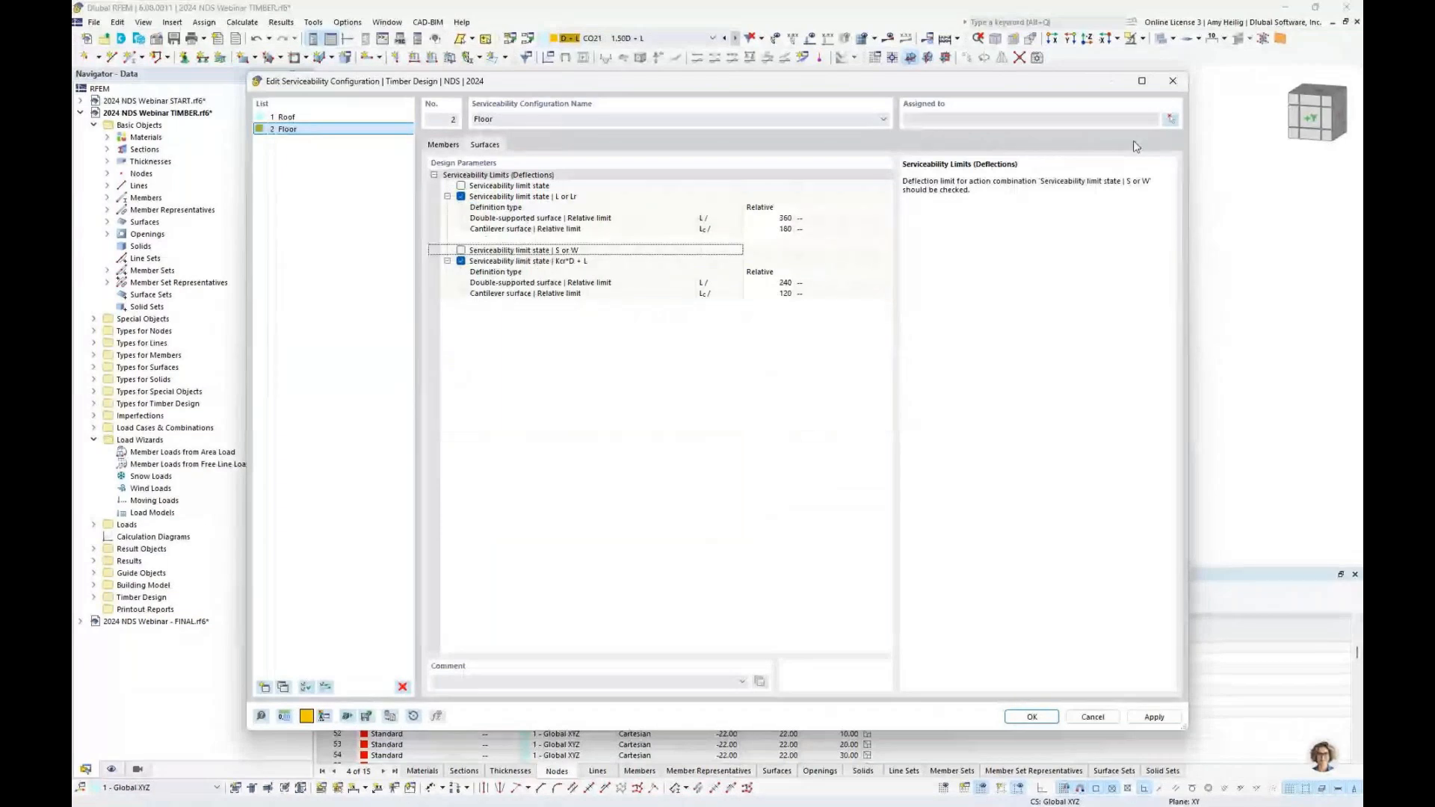
Assign the Floor serviceability configuration to the slabs, beams and columns of the two lower floors and the top-storey columns.
left_click(1171, 119)
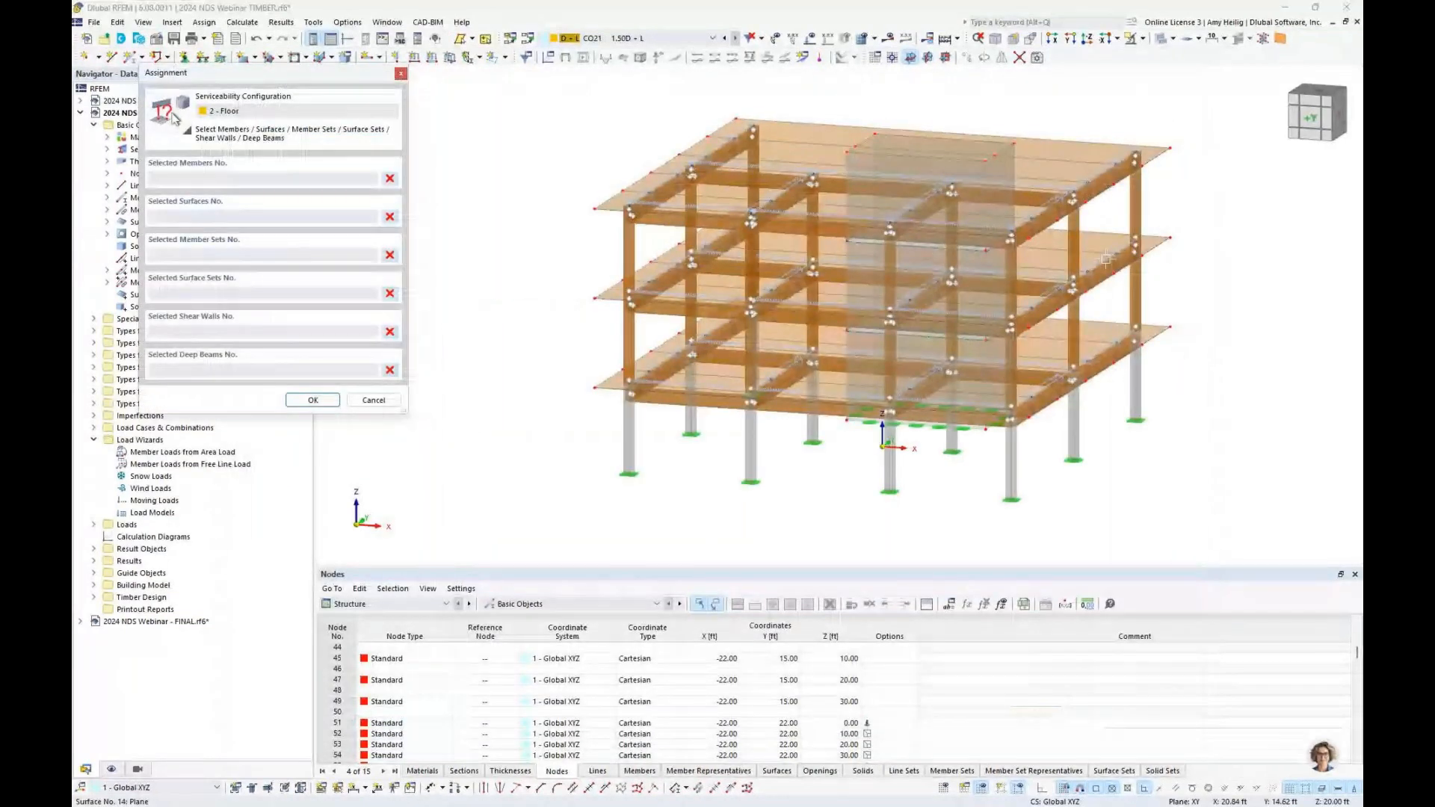
left_click(1309, 118)
left_click_drag(489, 282, 1064, 453)
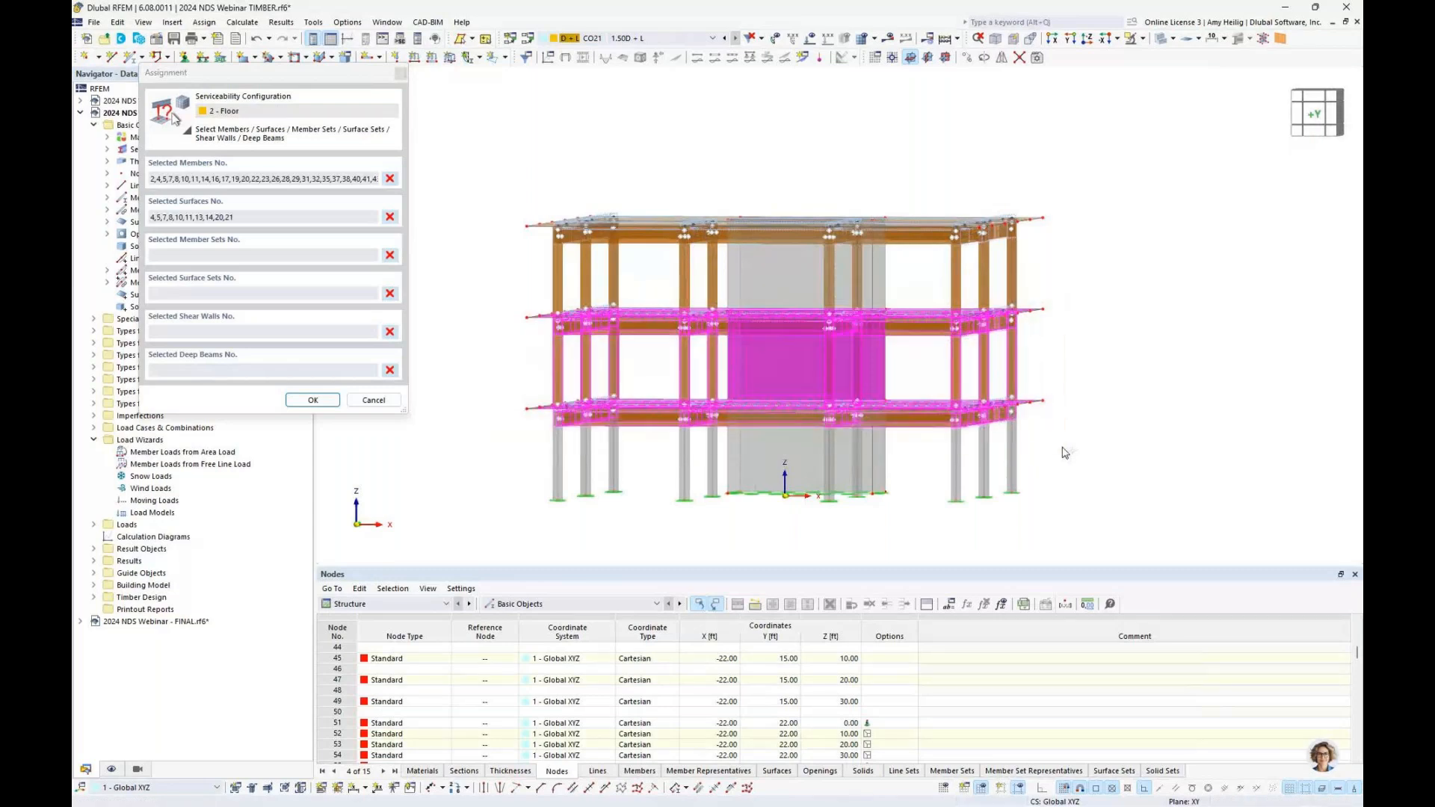
left_click_drag(849, 284, 533, 256)
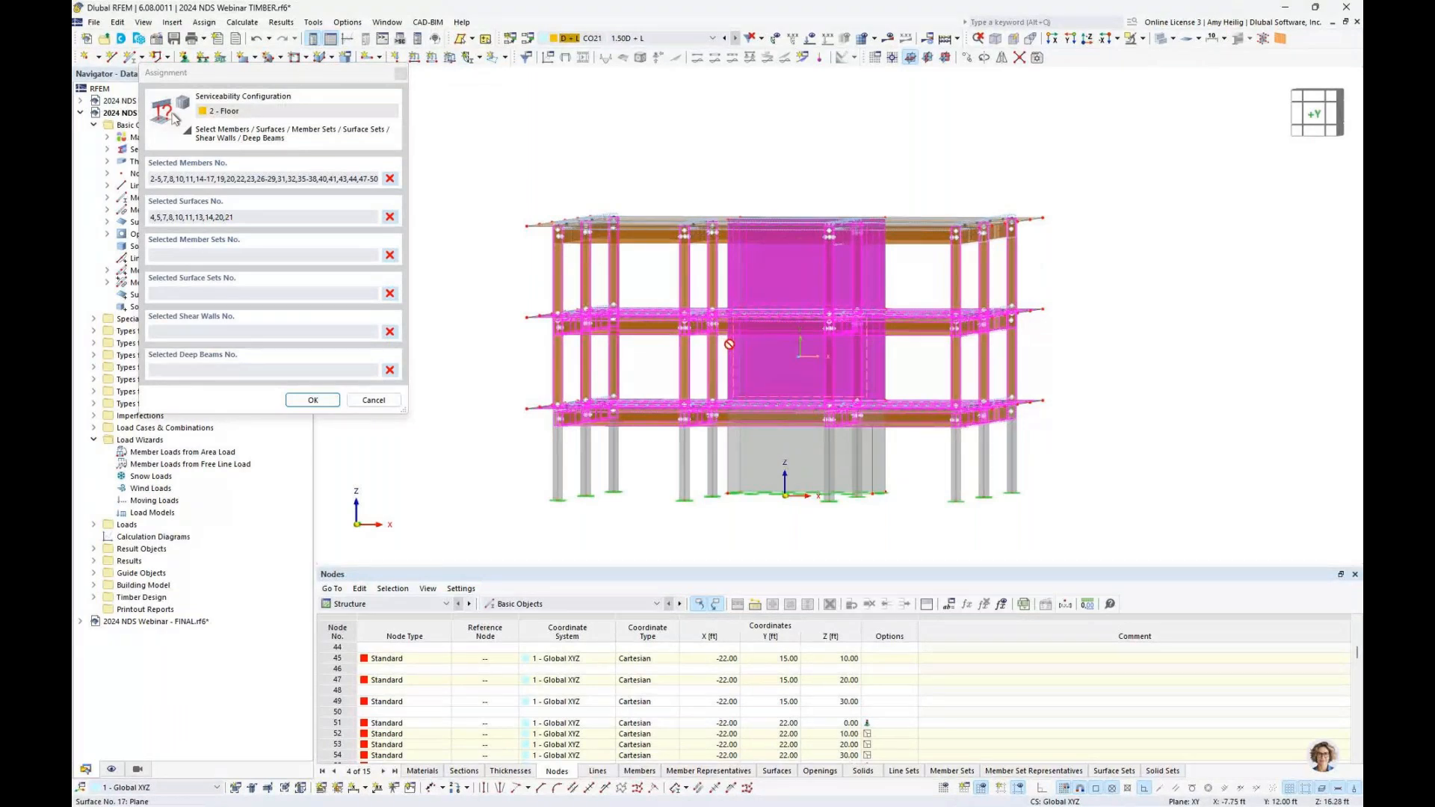
left_click(314, 401)
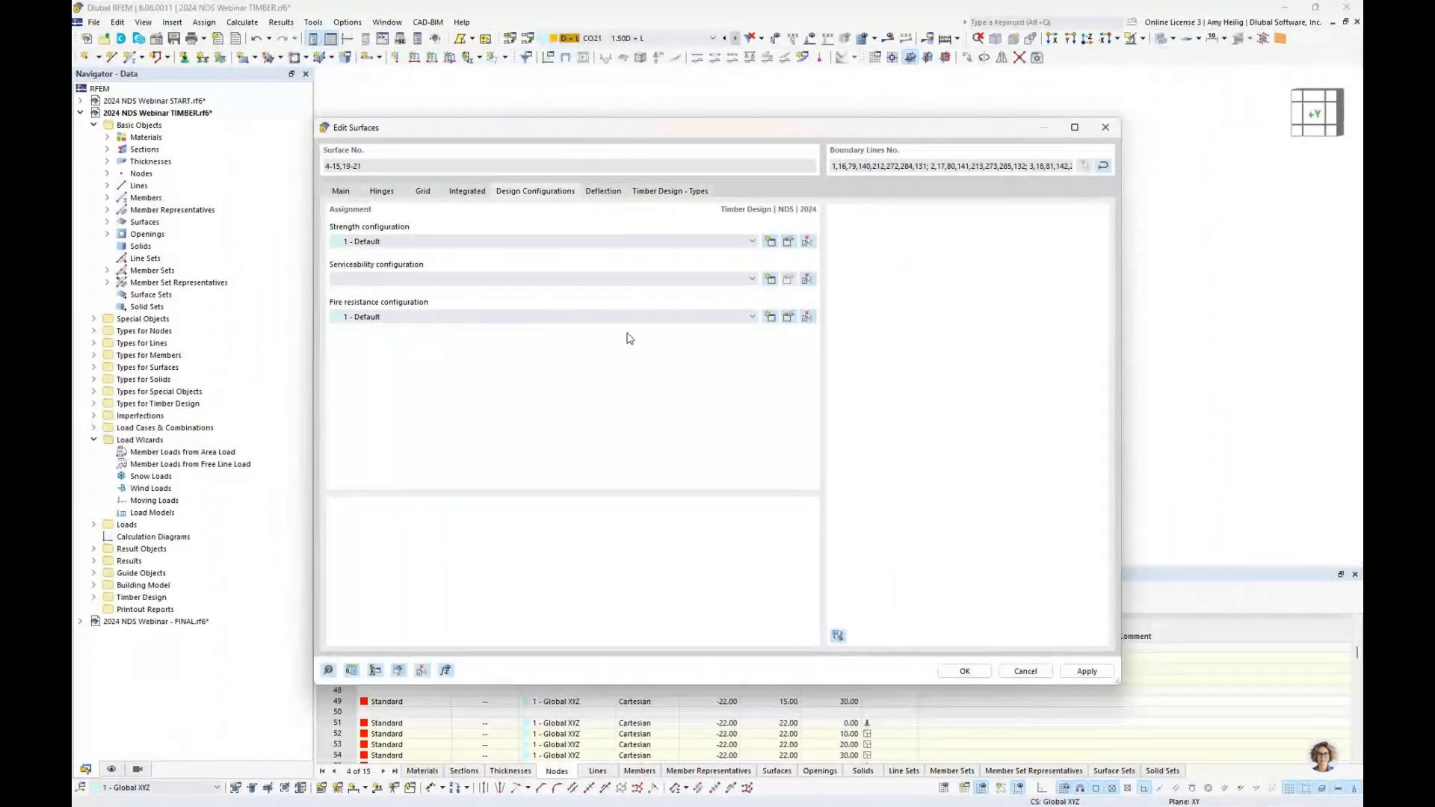
Review the Default fire resistance configuration's nominal charring rate, adjustment factors, exposure time and exposed sides.
left_click(788, 316)
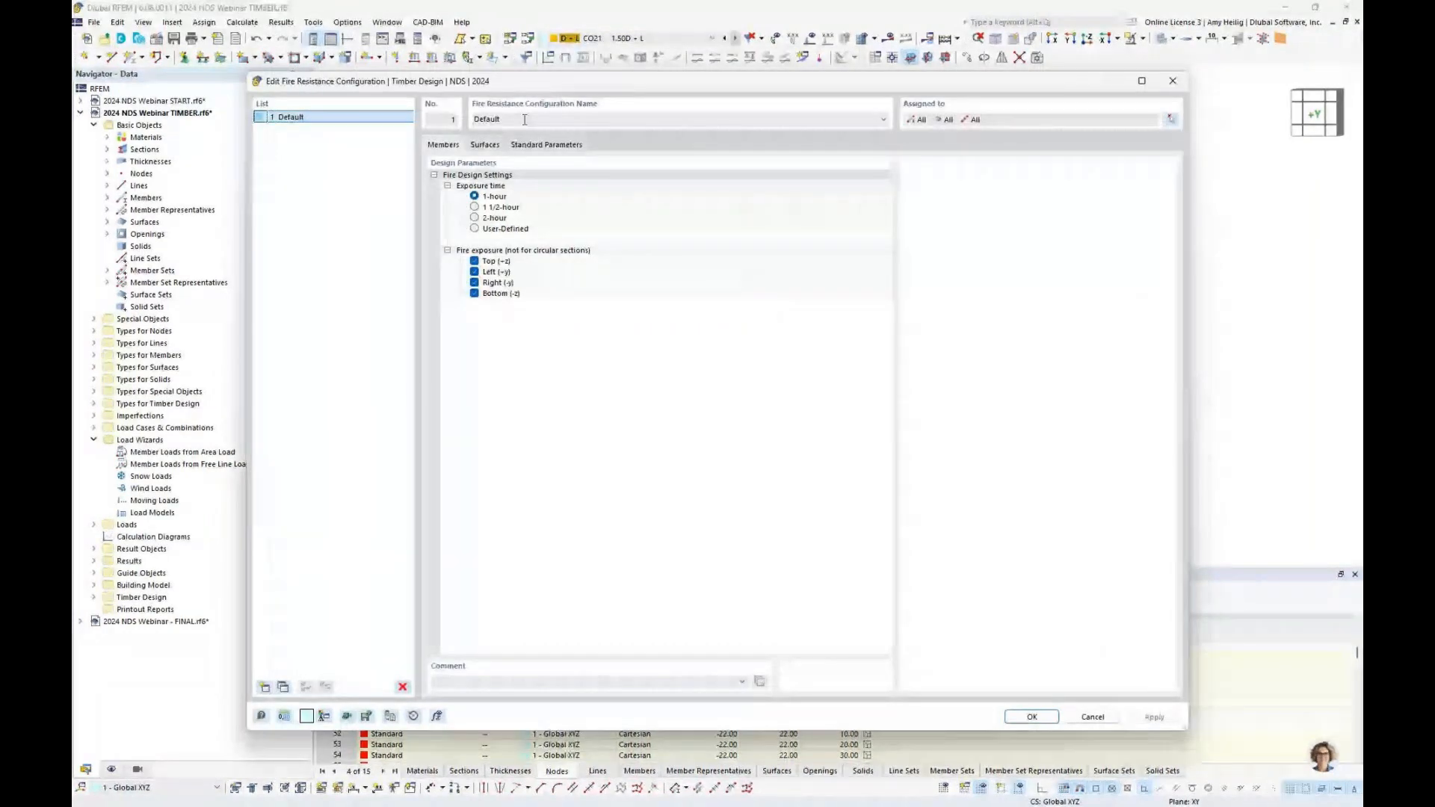
key("super+Tab")
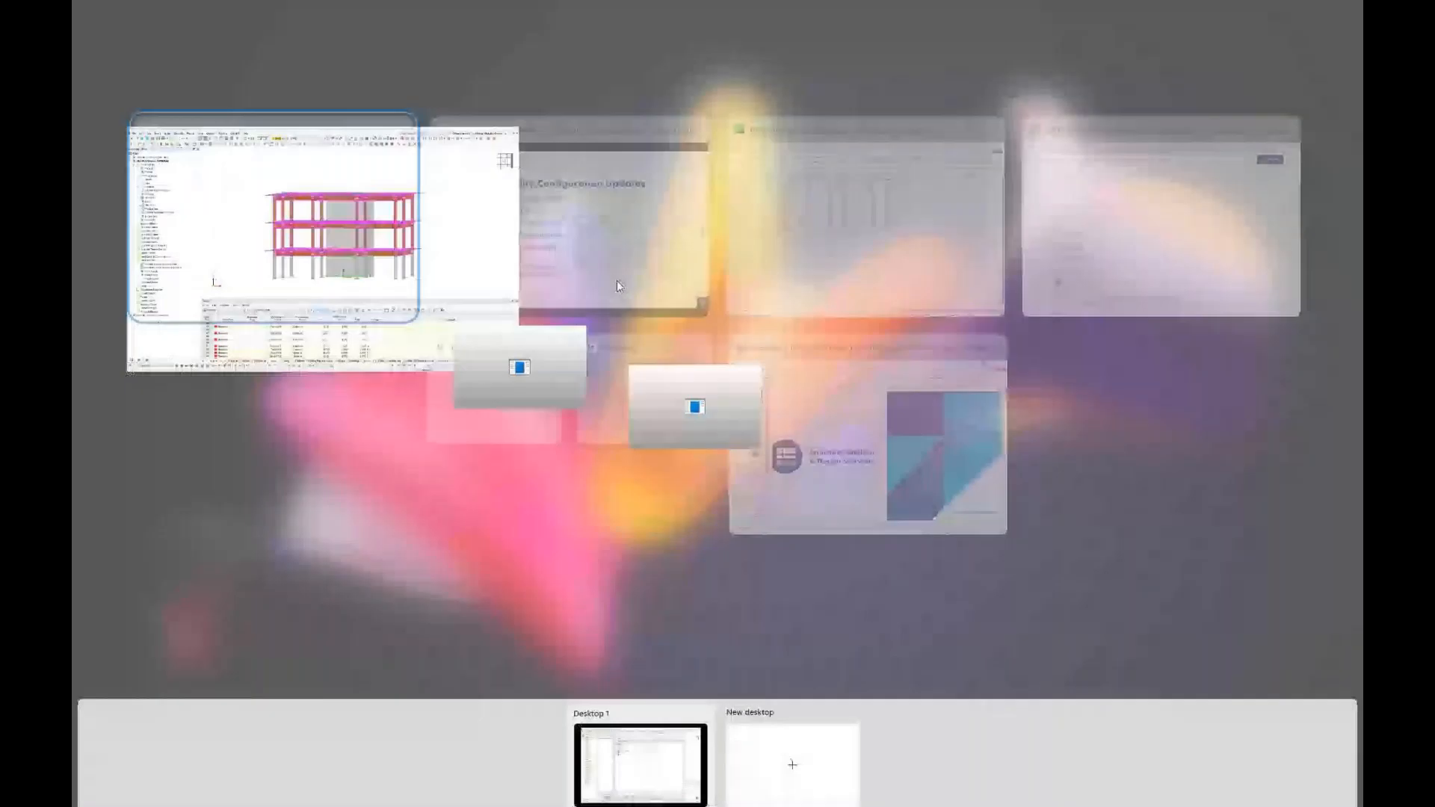
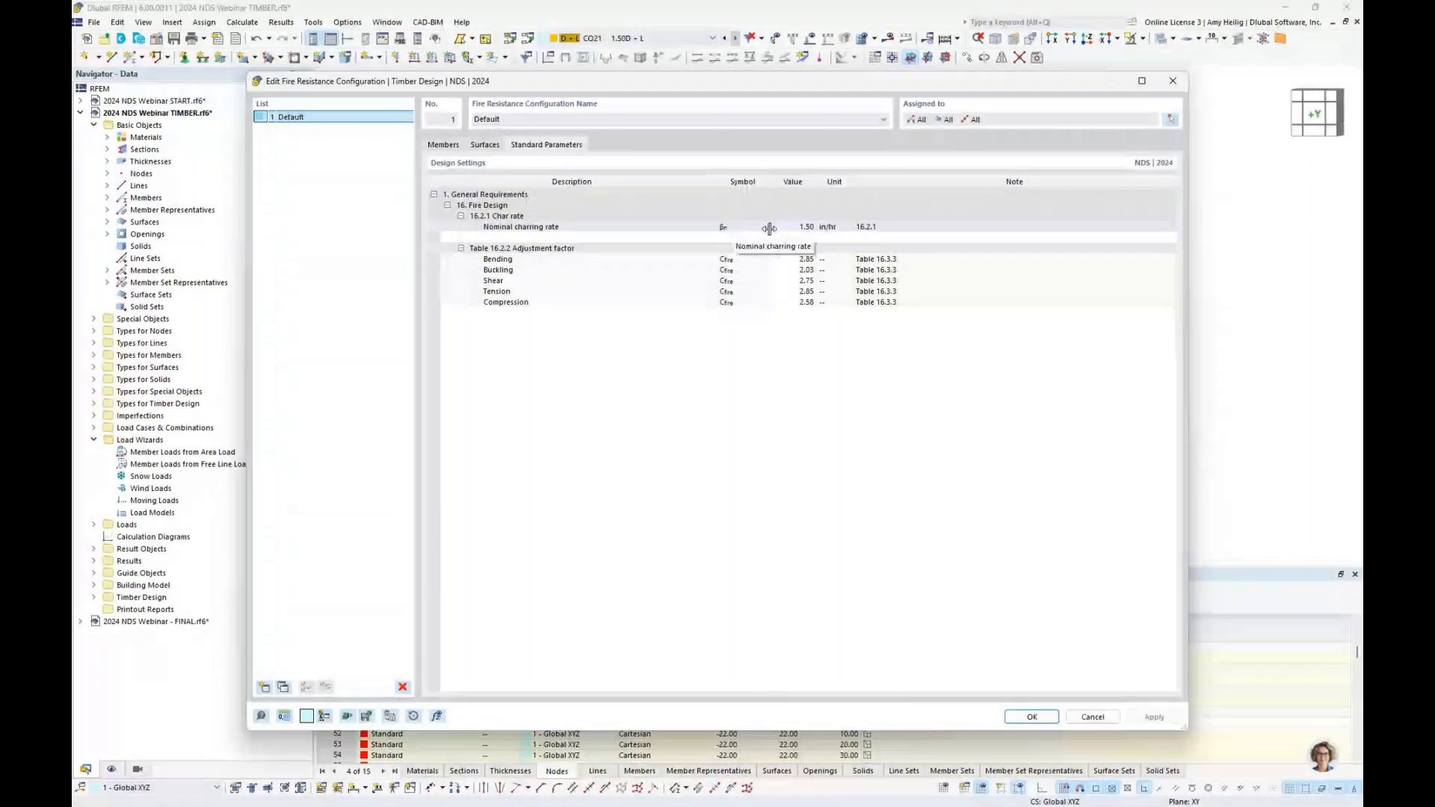
left_click(792, 226)
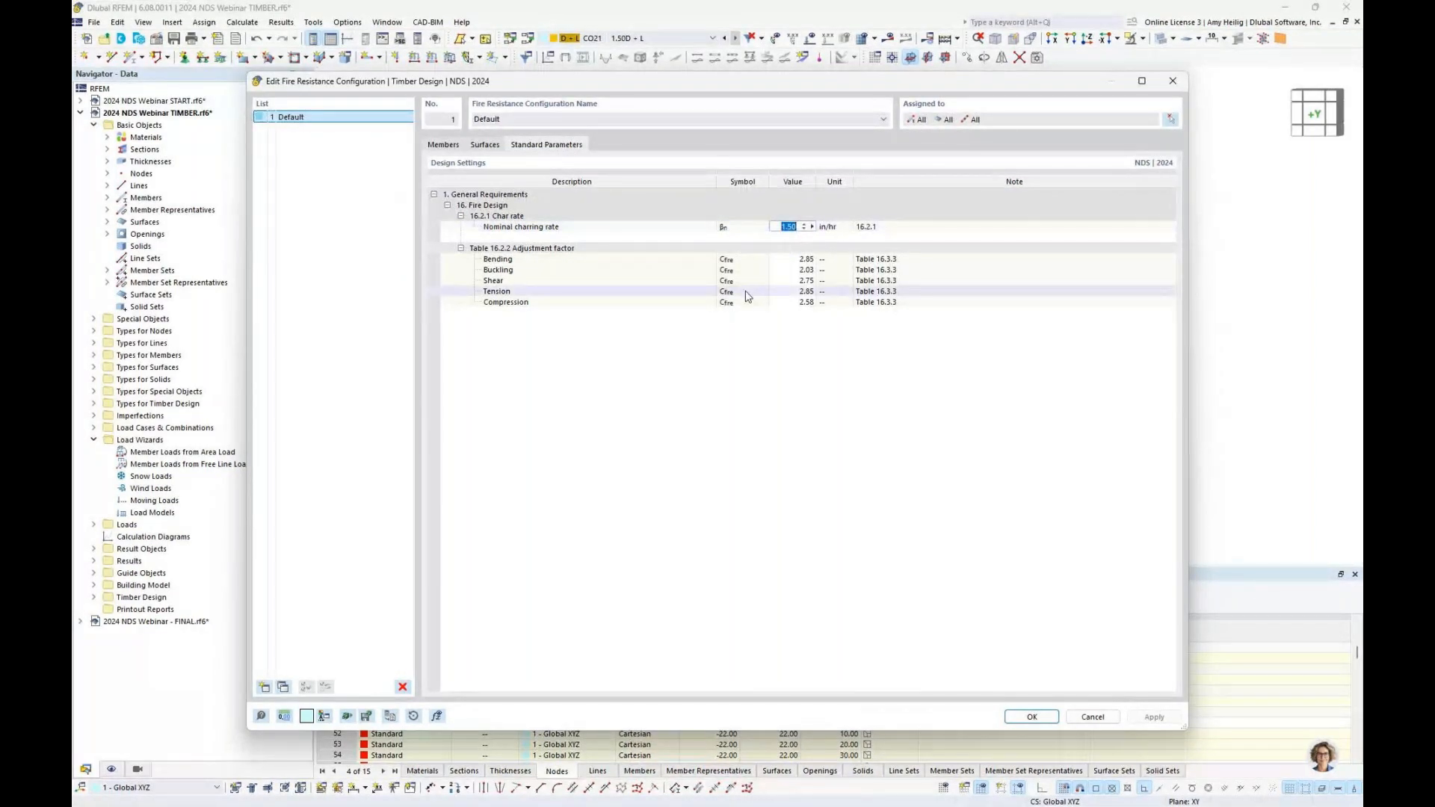
left_click(443, 145)
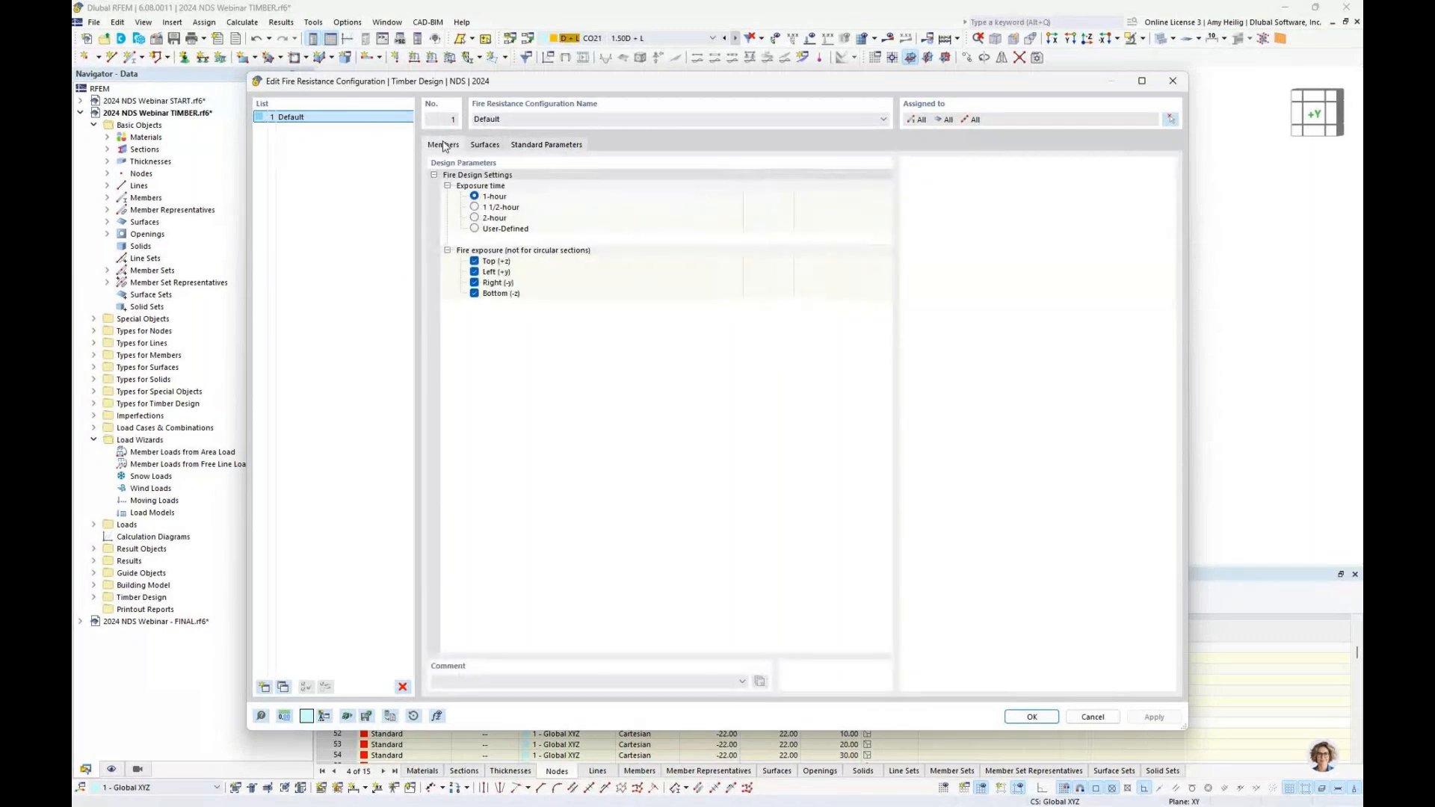
left_click(1022, 718)
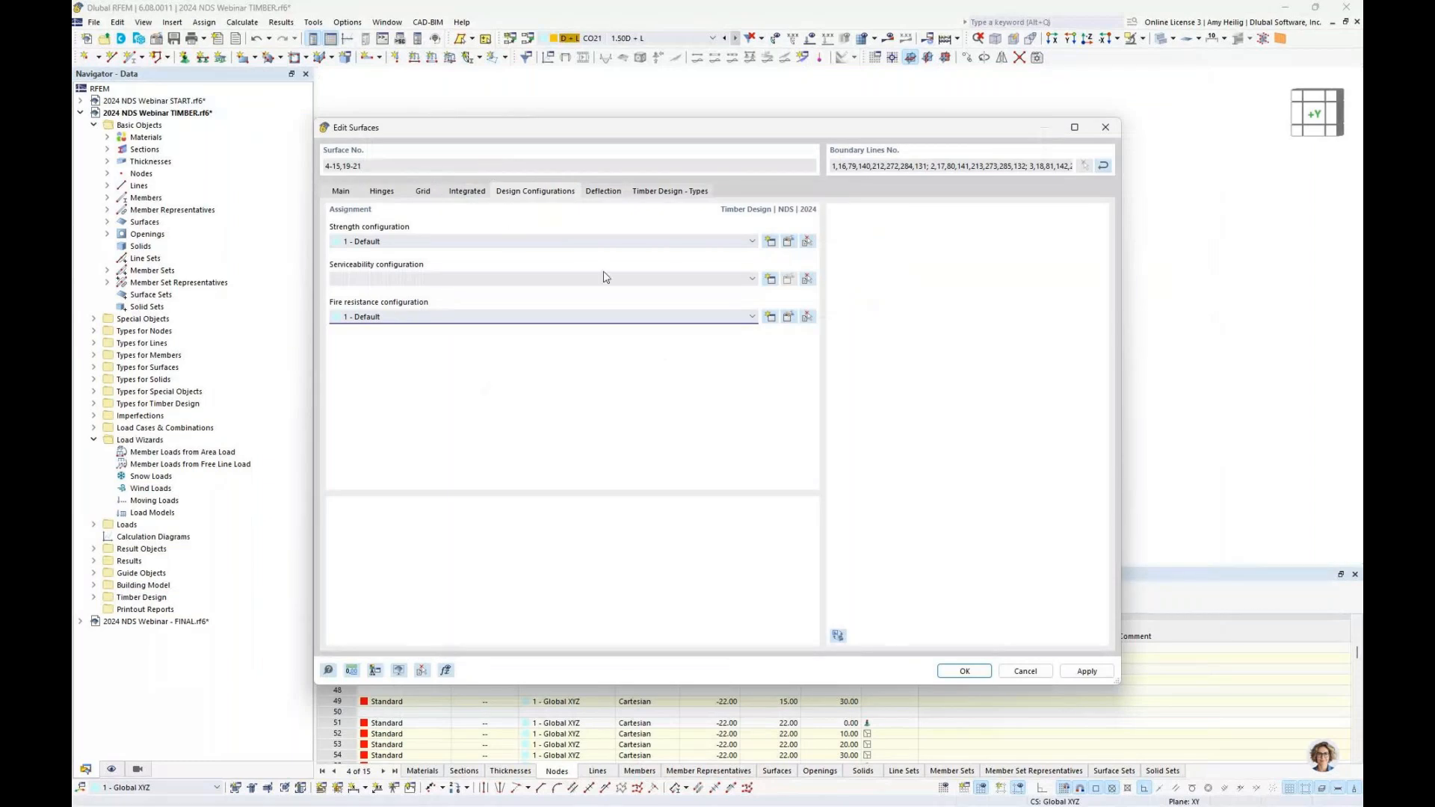
Define the slabs' deflection reference length manually as 50 ft, keeping them double-supported and referenced to the undeformed system.
left_click(606, 191)
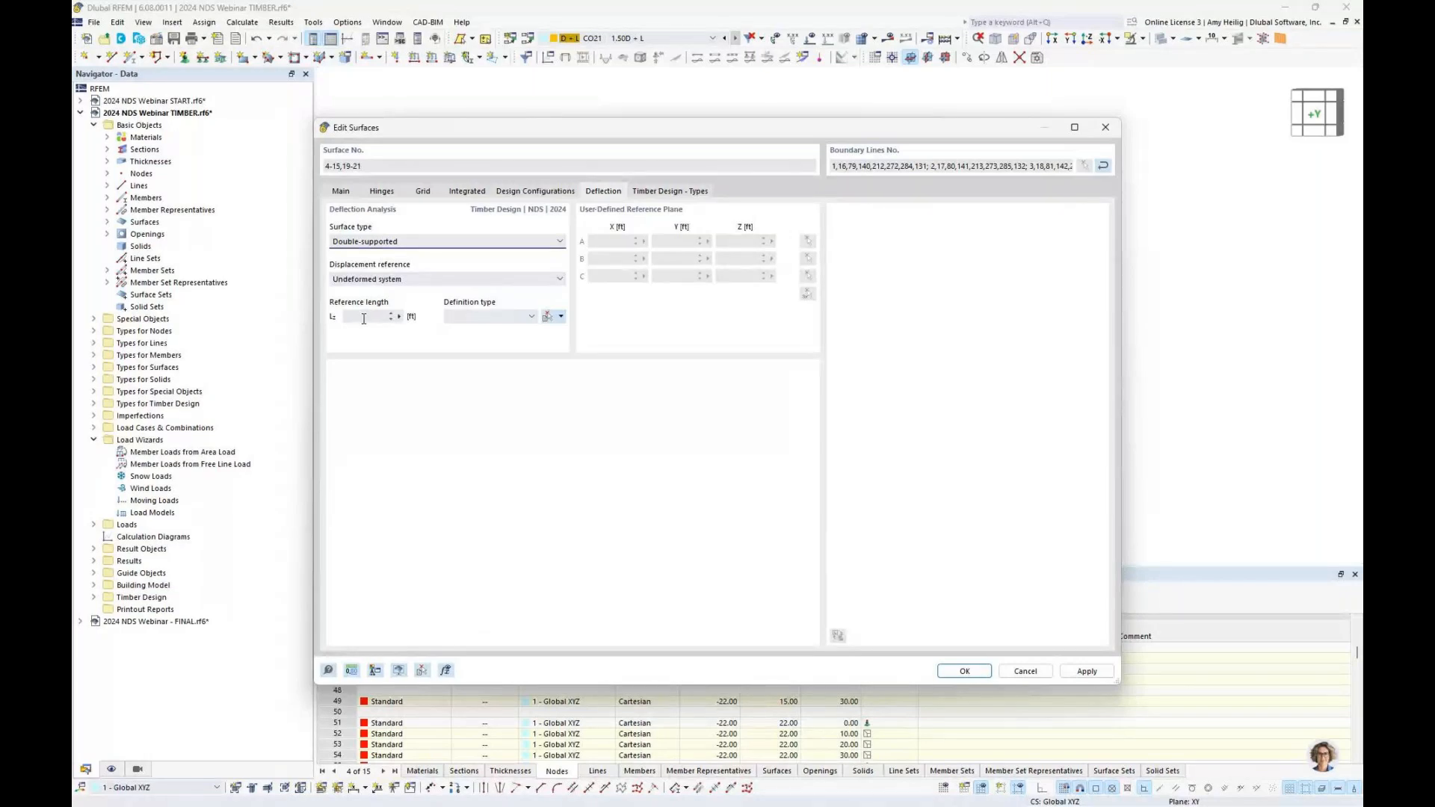
left_click(506, 320)
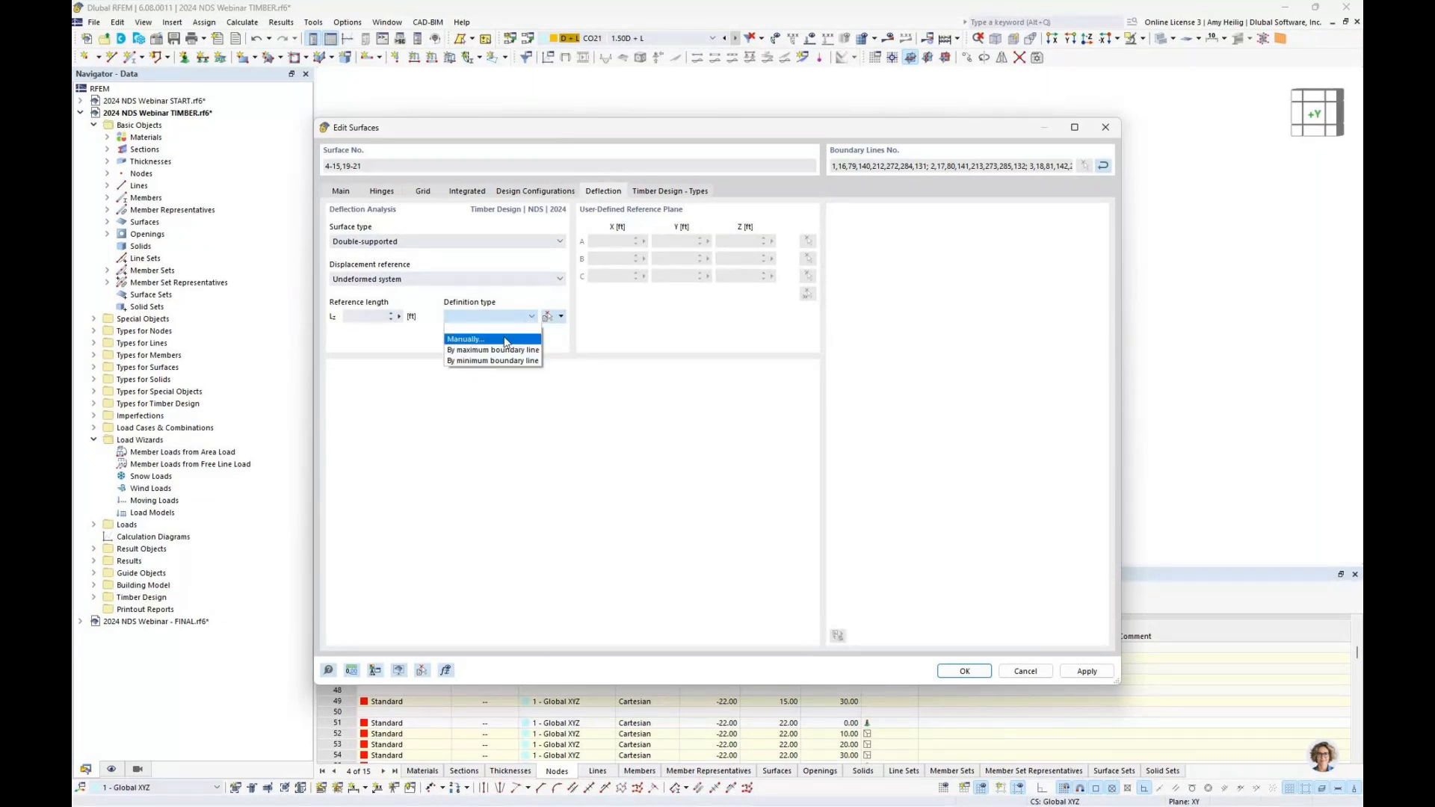
left_click(505, 340)
left_click(387, 322)
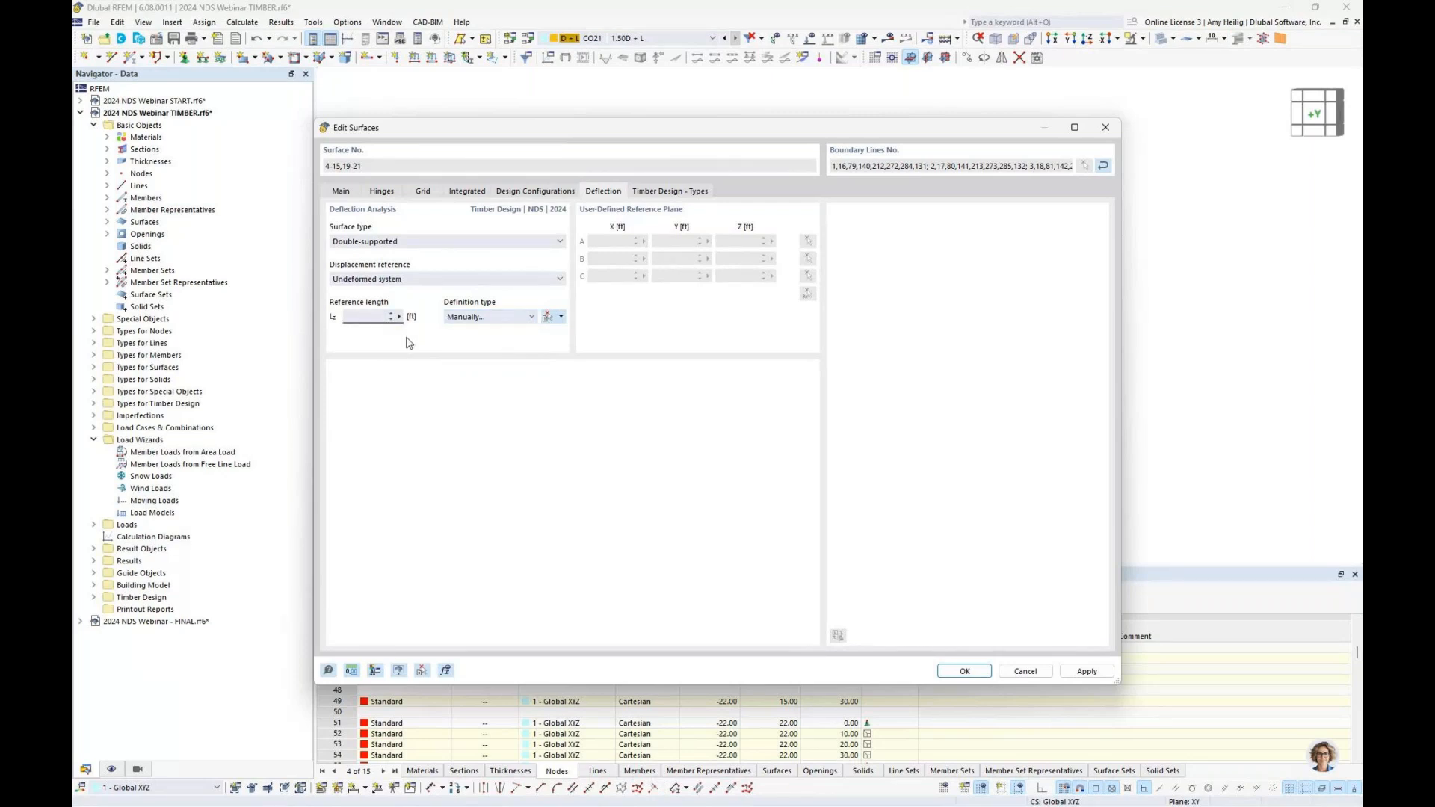
type("50")
Keep Service Conditions 1 set to dry in-service moisture for the slabs and accept the surface edits.
left_click(670, 191)
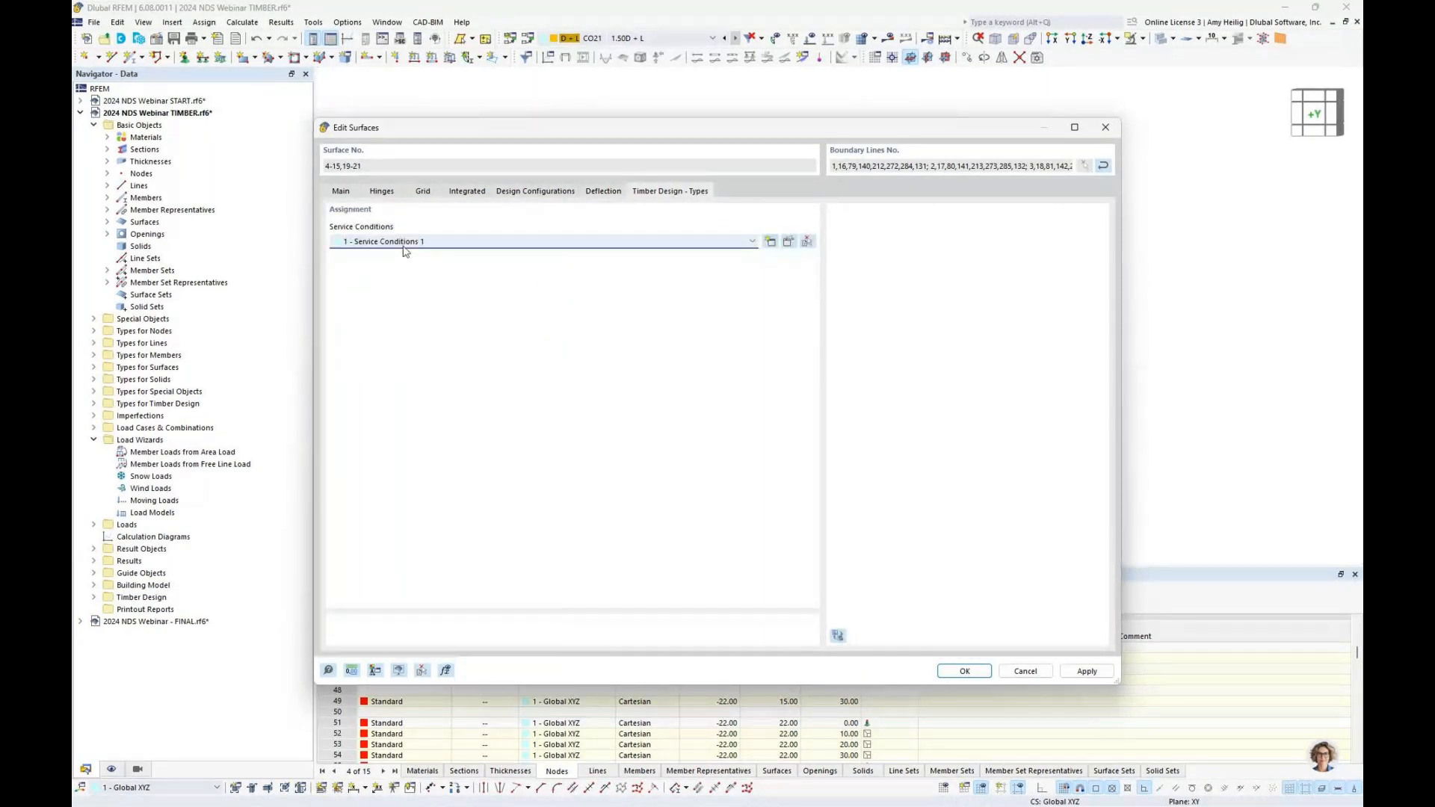
left_click(789, 242)
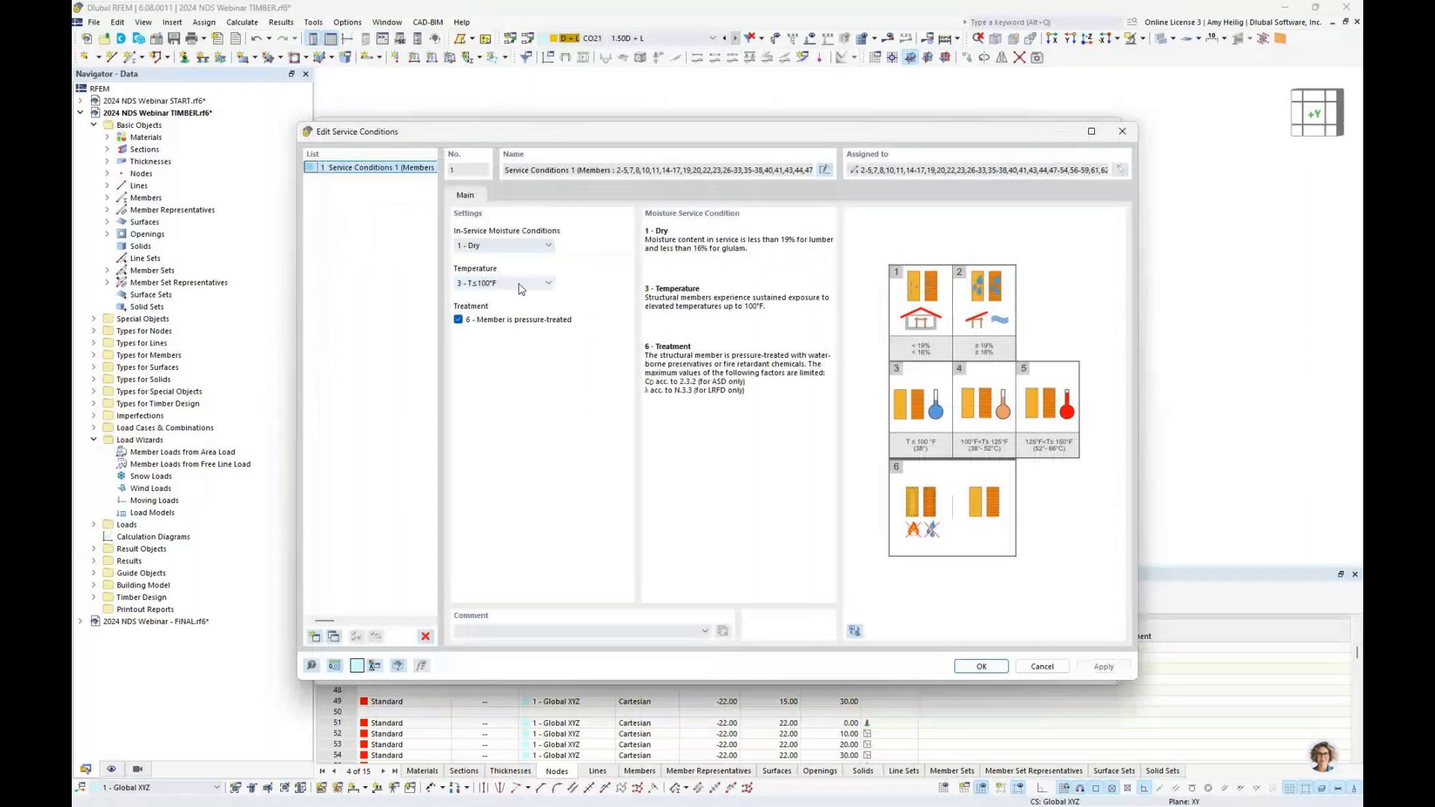
left_click(525, 249)
left_click(523, 258)
key("Return")
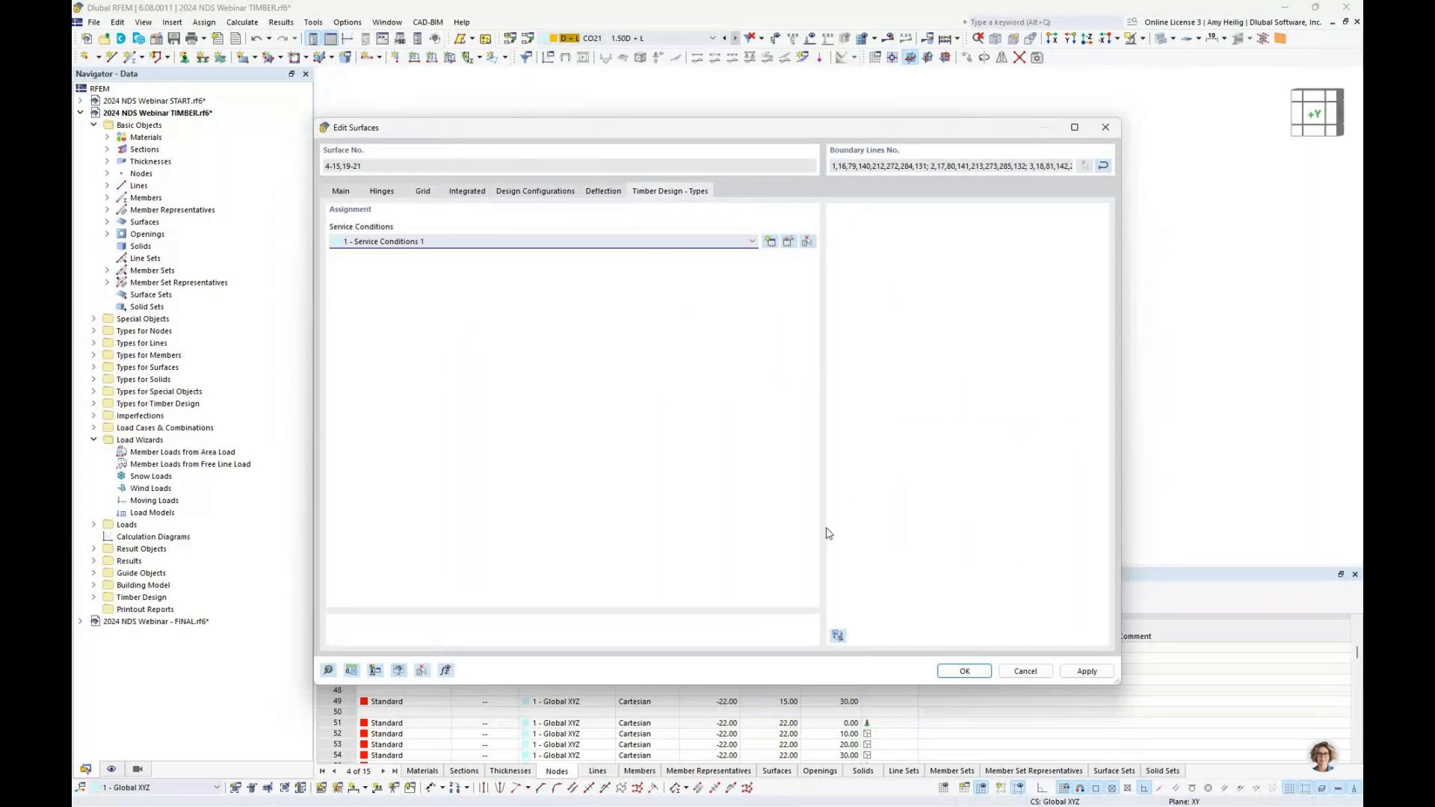
left_click(953, 671)
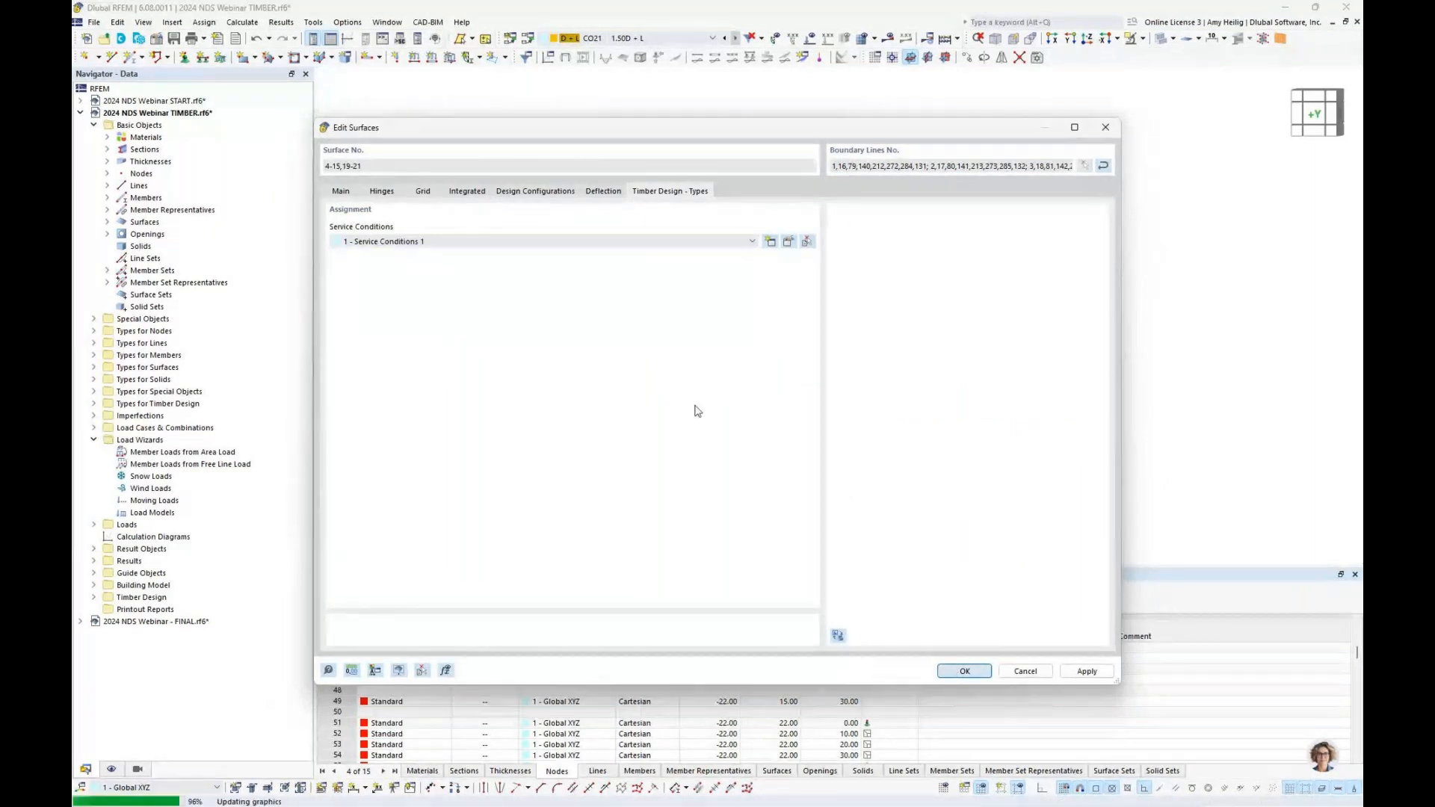
Start a new timber effective lengths definition for the roof beams, members 30 and 33.
middle_click_drag(1032, 344, 927, 370, "ctrl")
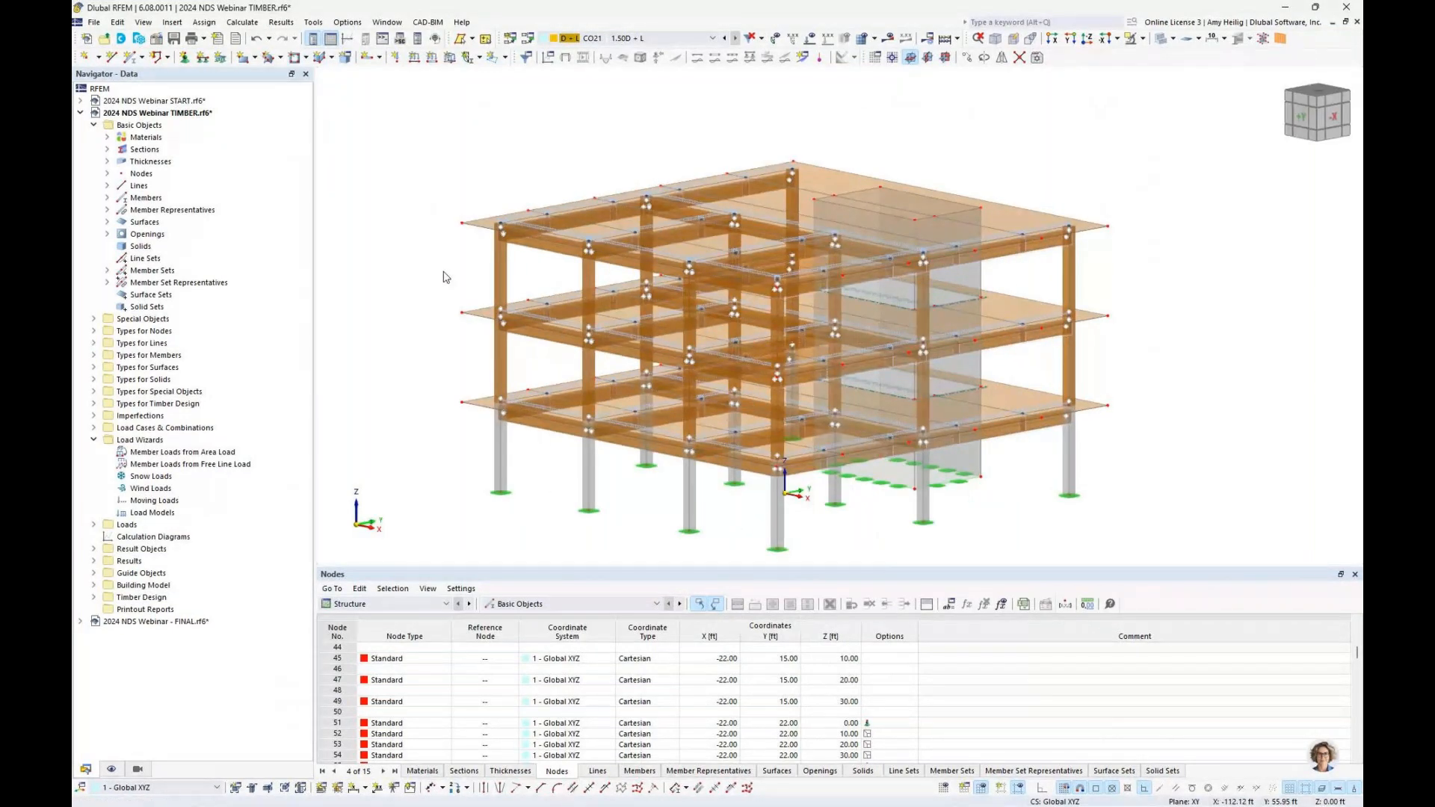
left_click(563, 250)
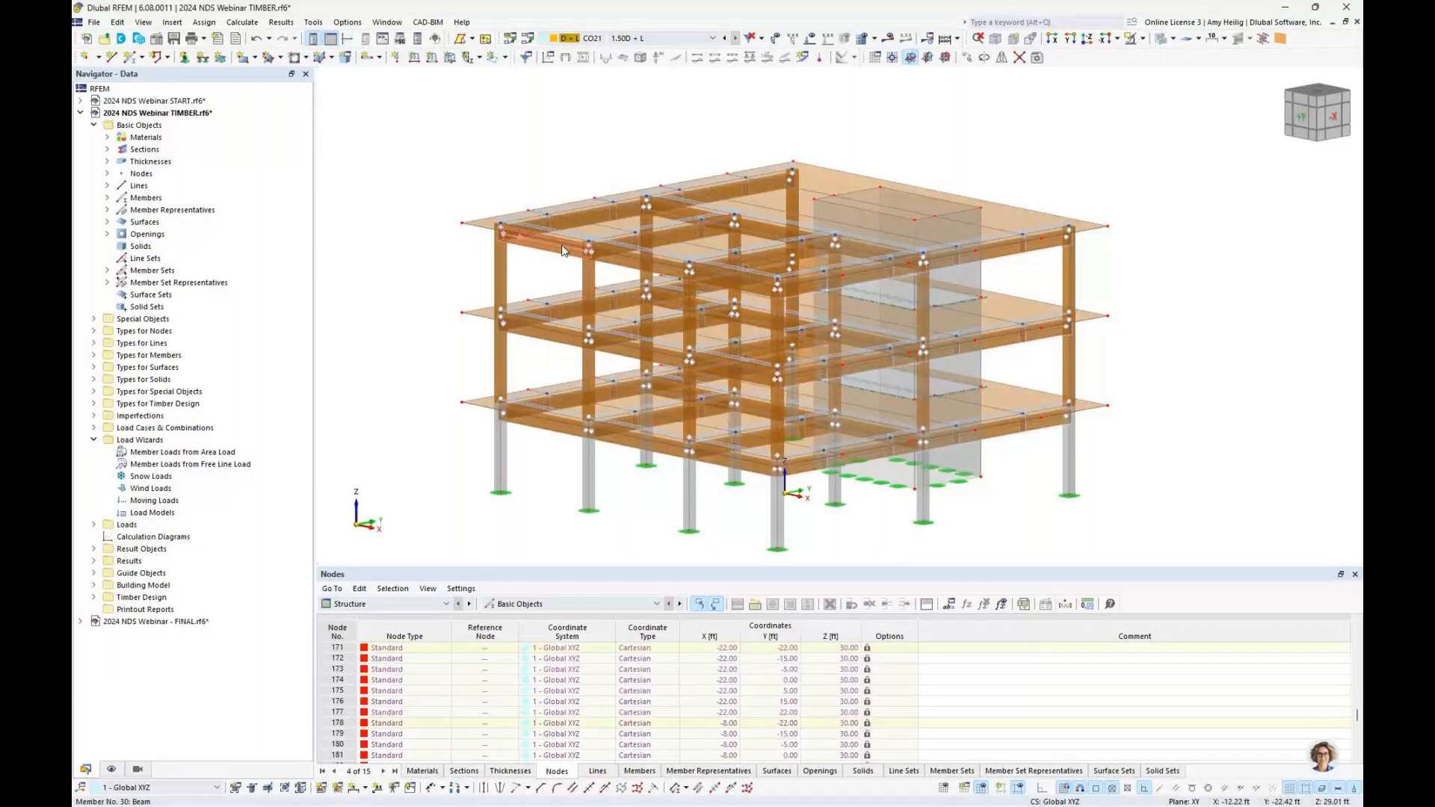
scroll(563, 251, "up", 2)
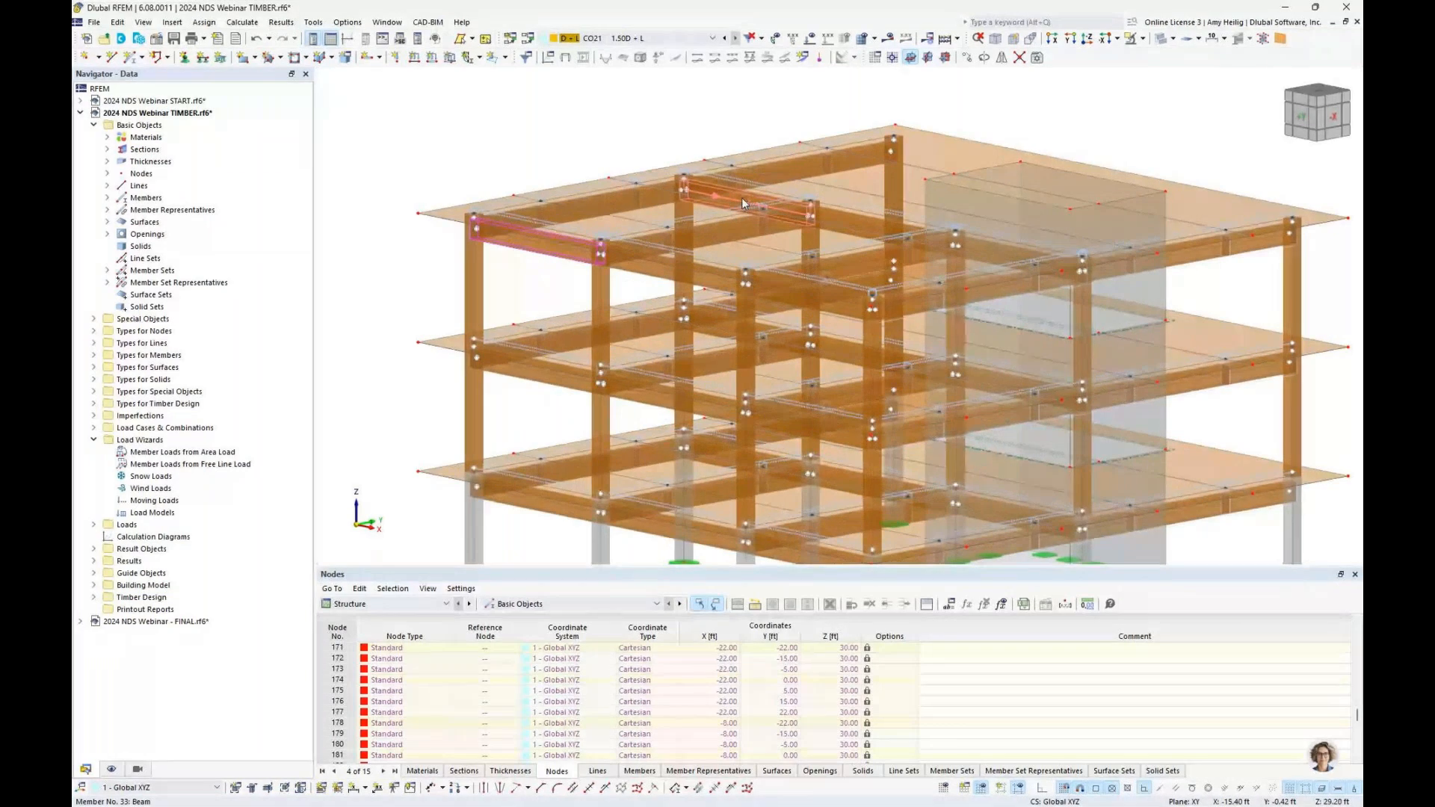
double_click(742, 198)
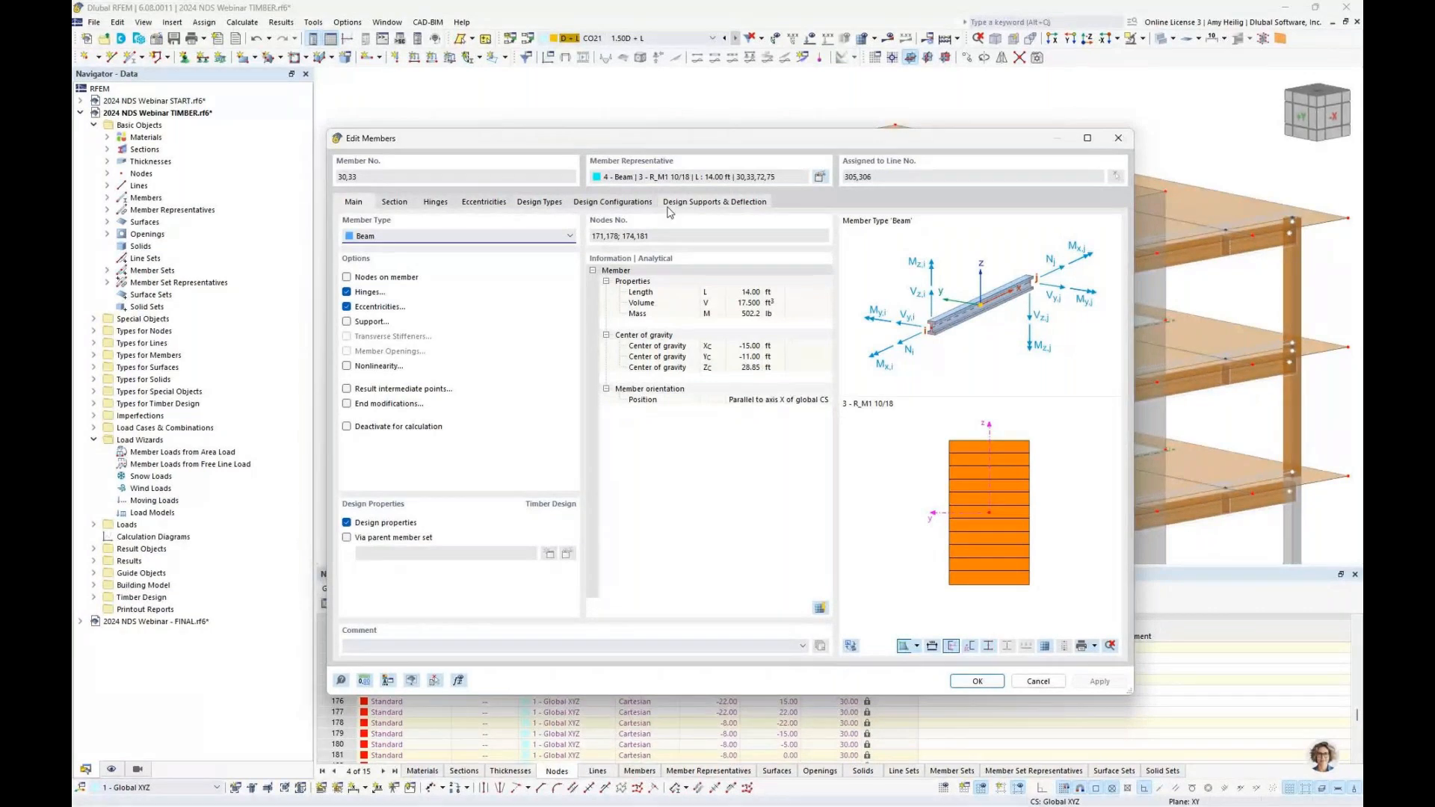
left_click(539, 202)
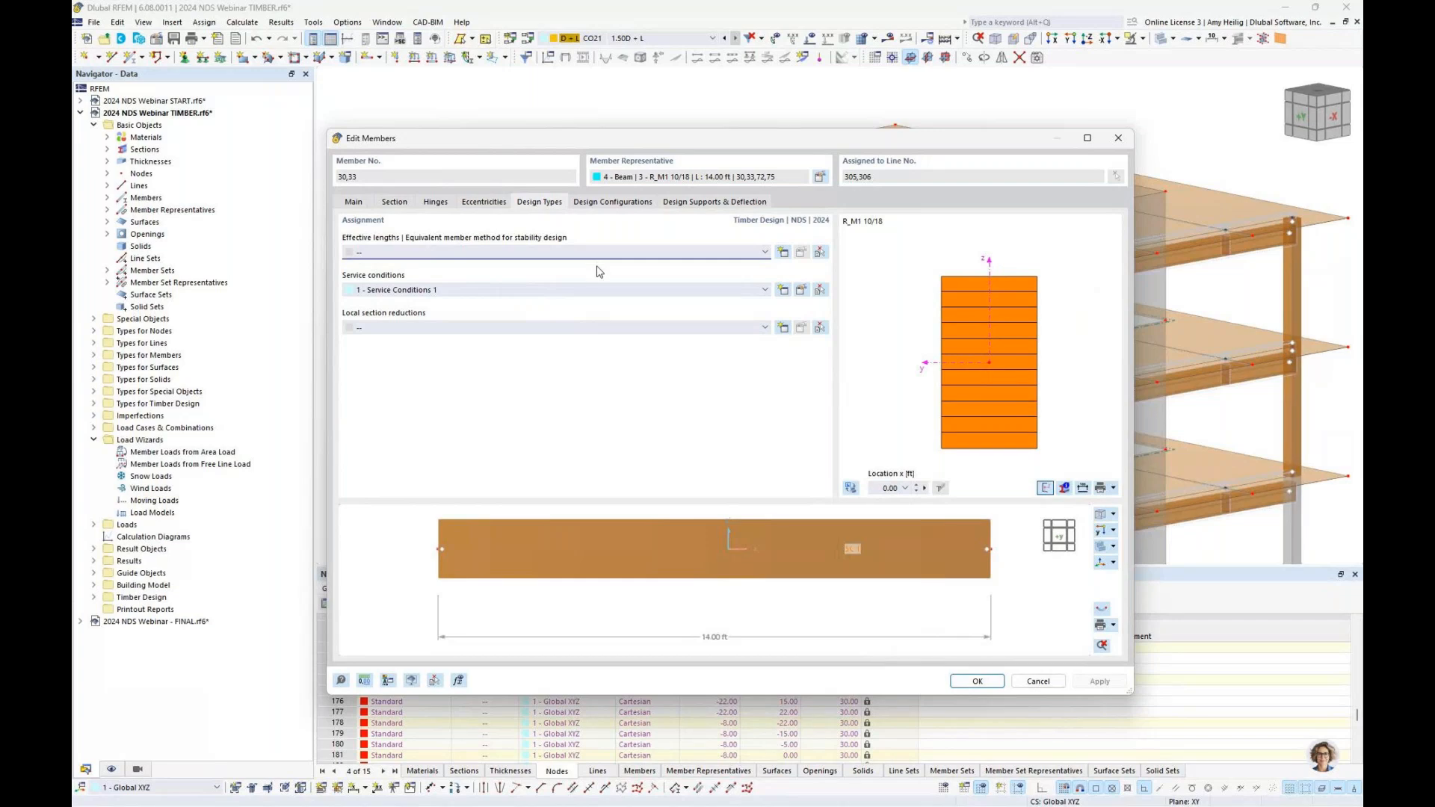
left_click(784, 254)
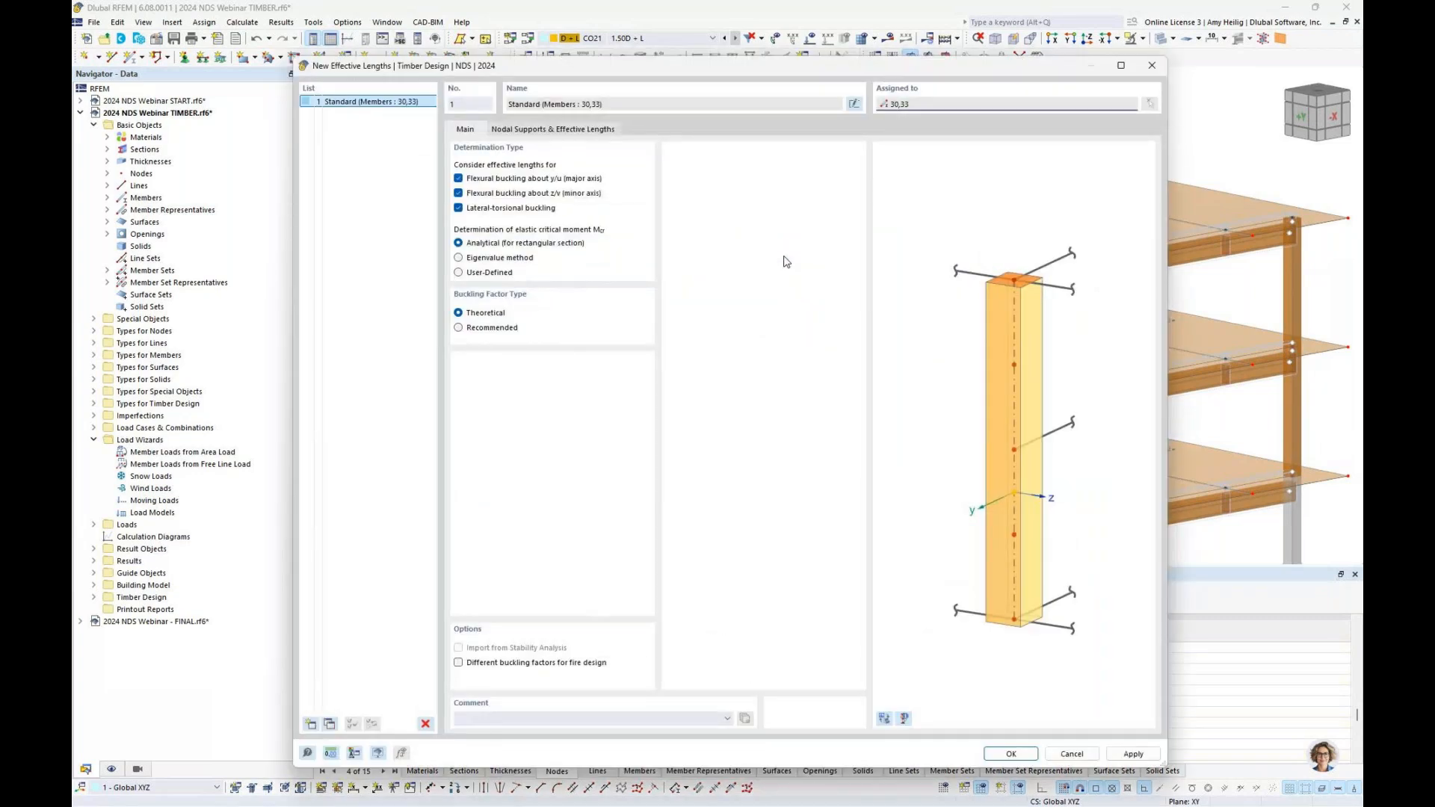
Exclude lateral-torsional buckling from the two beams' effective lengths and review their nodal supports and assigned design configurations.
left_click(888, 719)
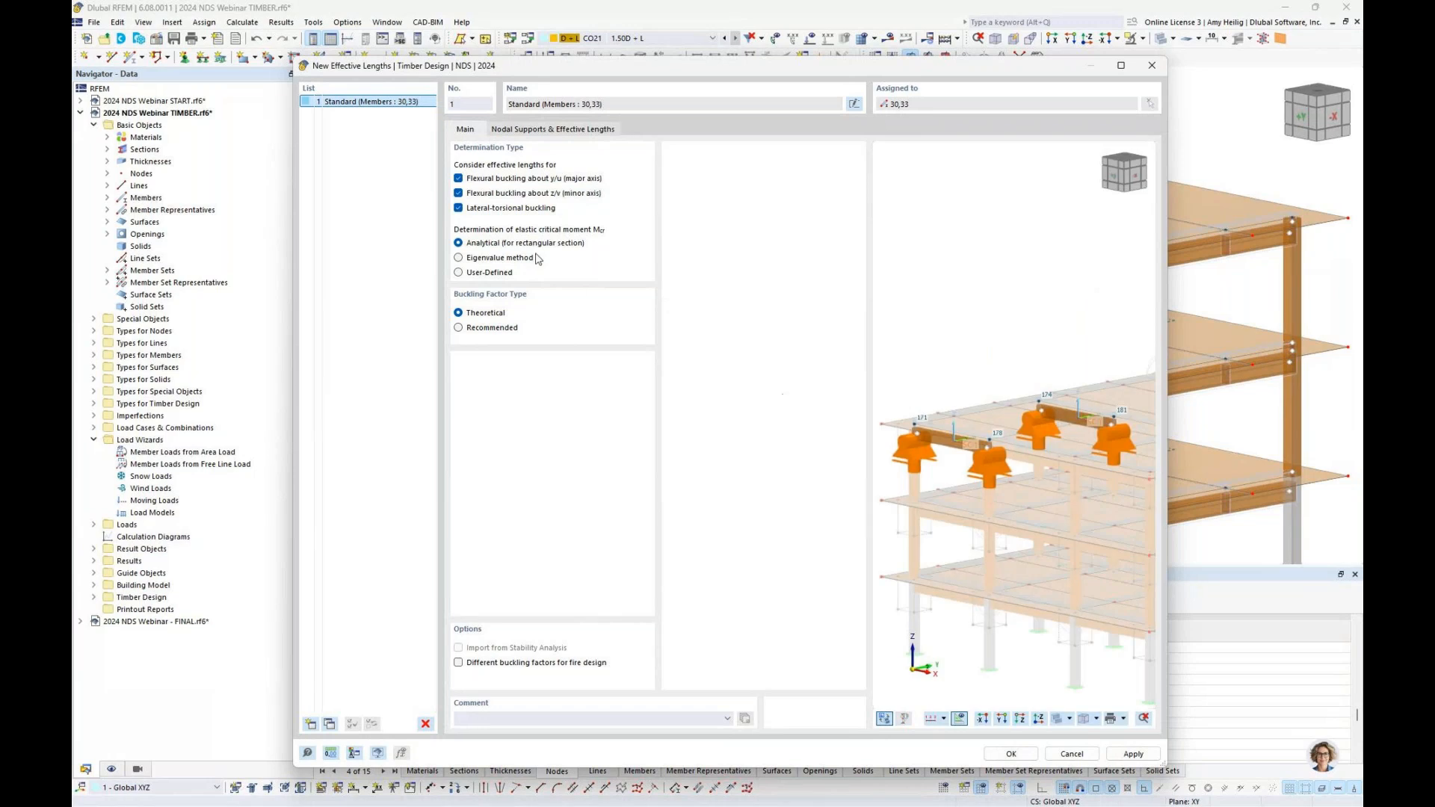
left_click(459, 207)
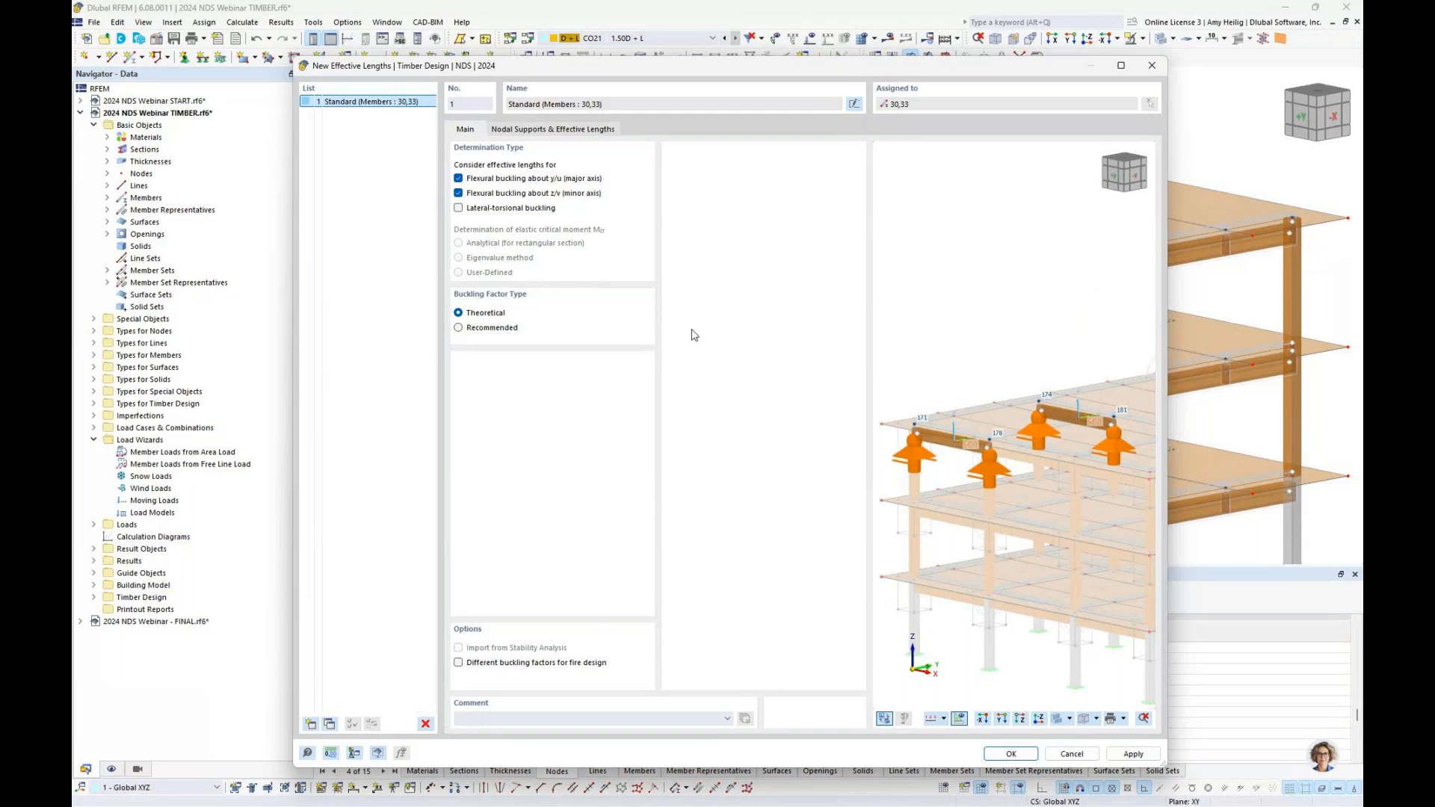
scroll(946, 428, "up", 3)
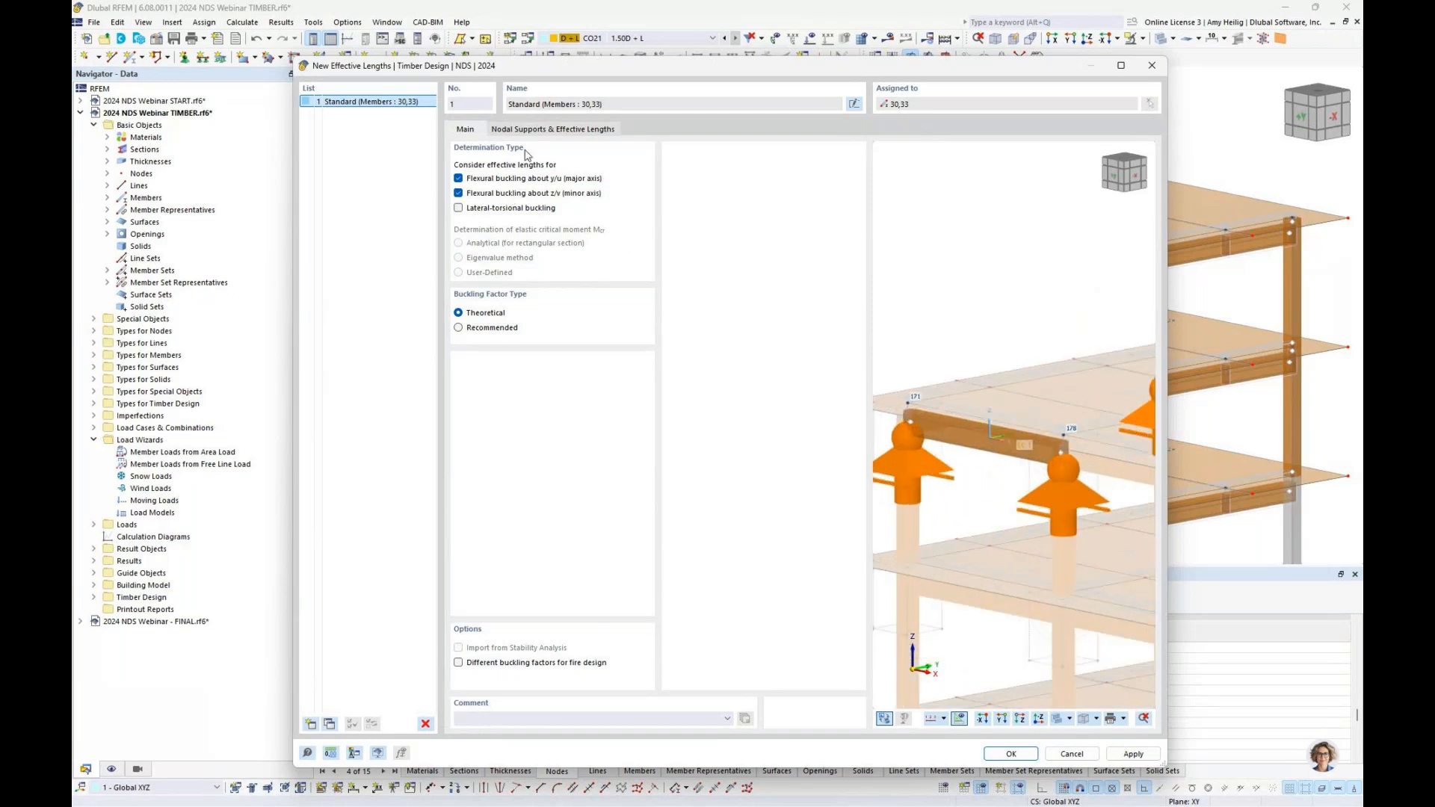
left_click(539, 129)
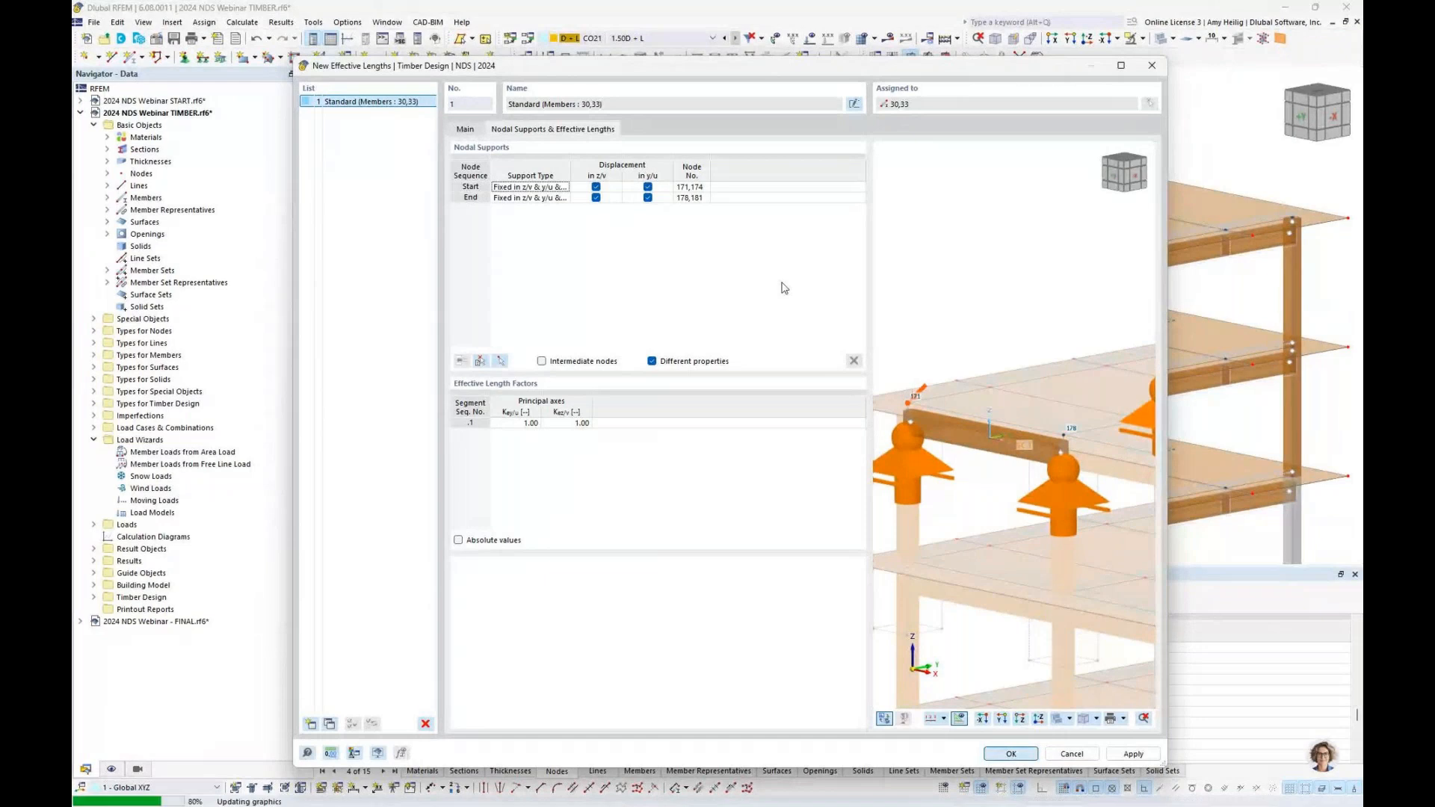
key("Escape")
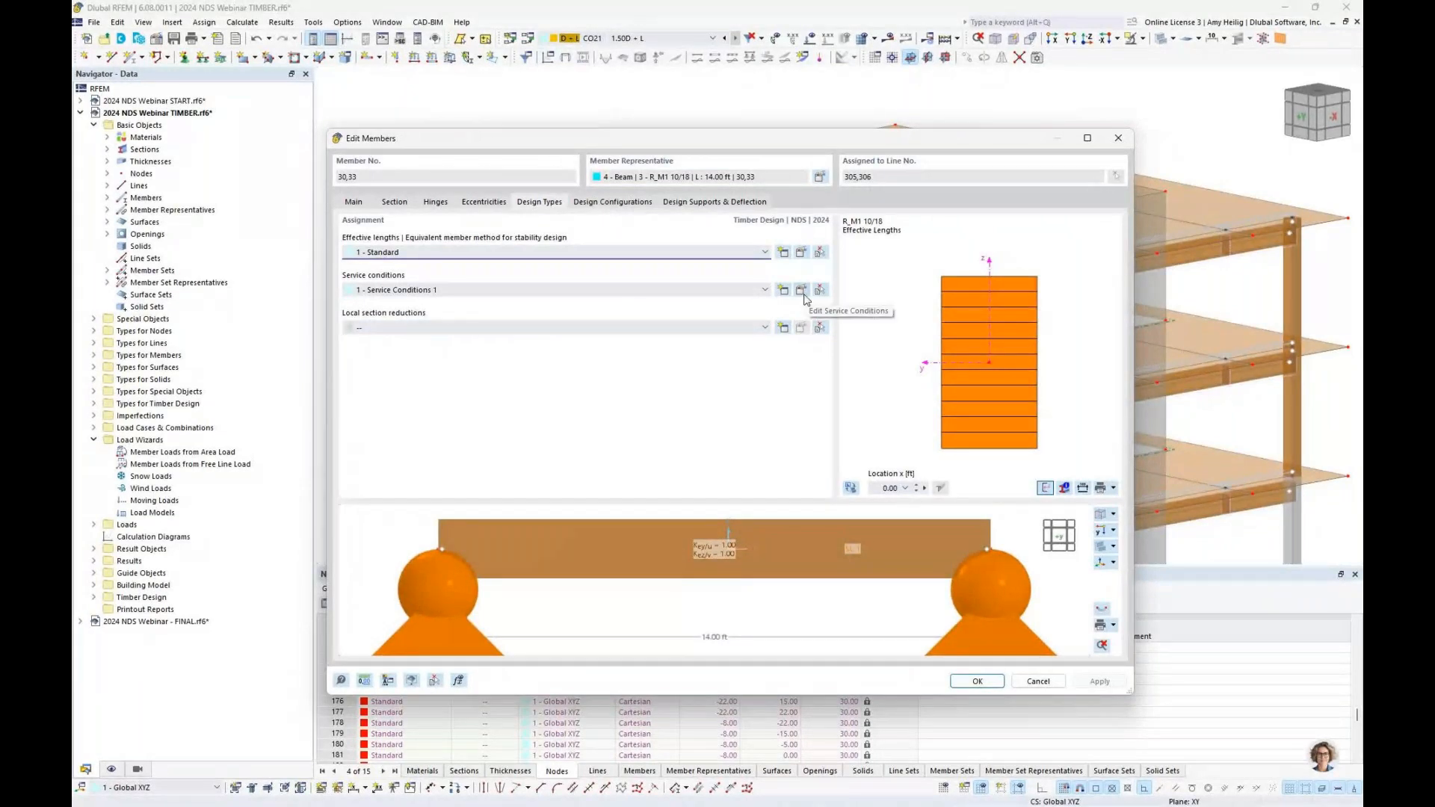
left_click(613, 202)
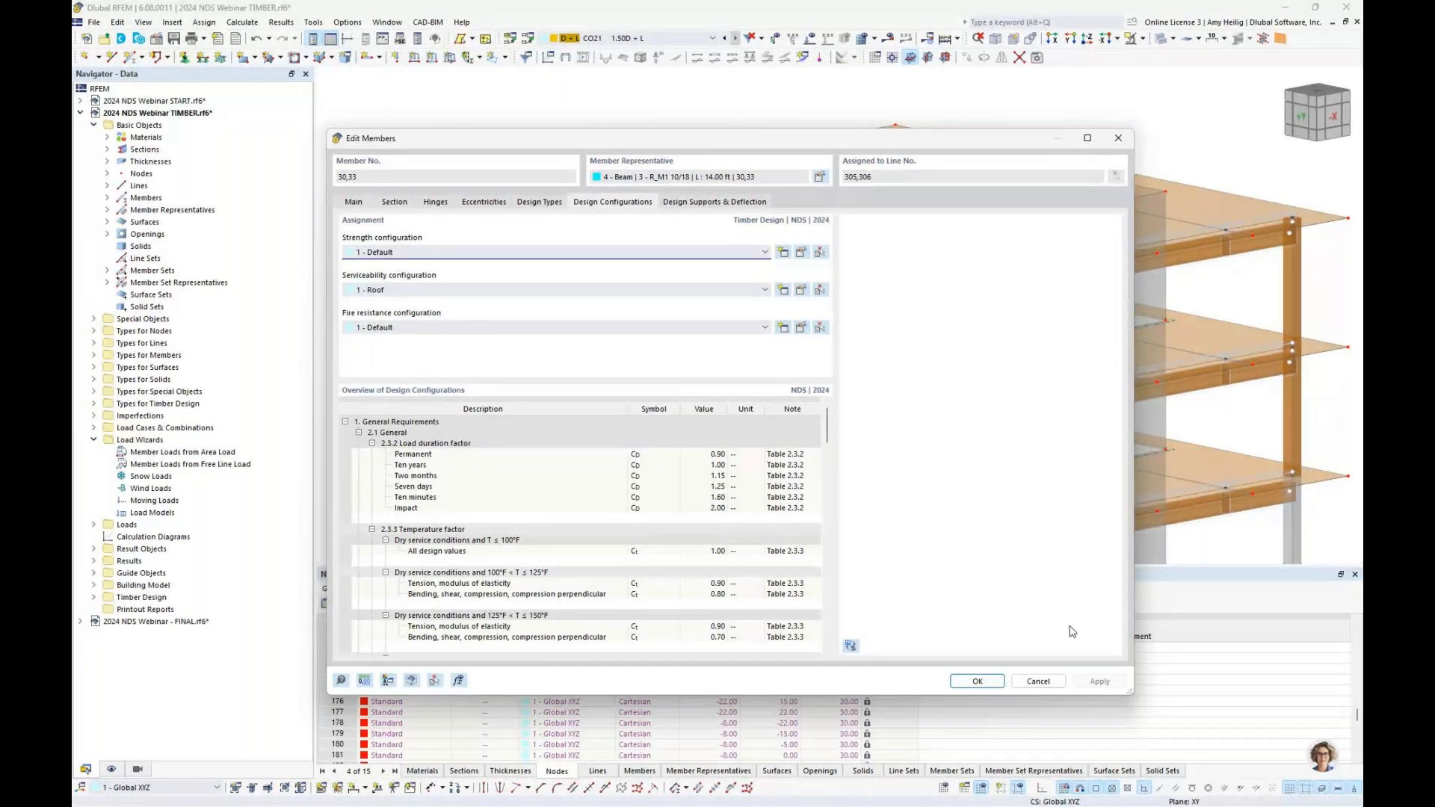
left_click(1048, 680)
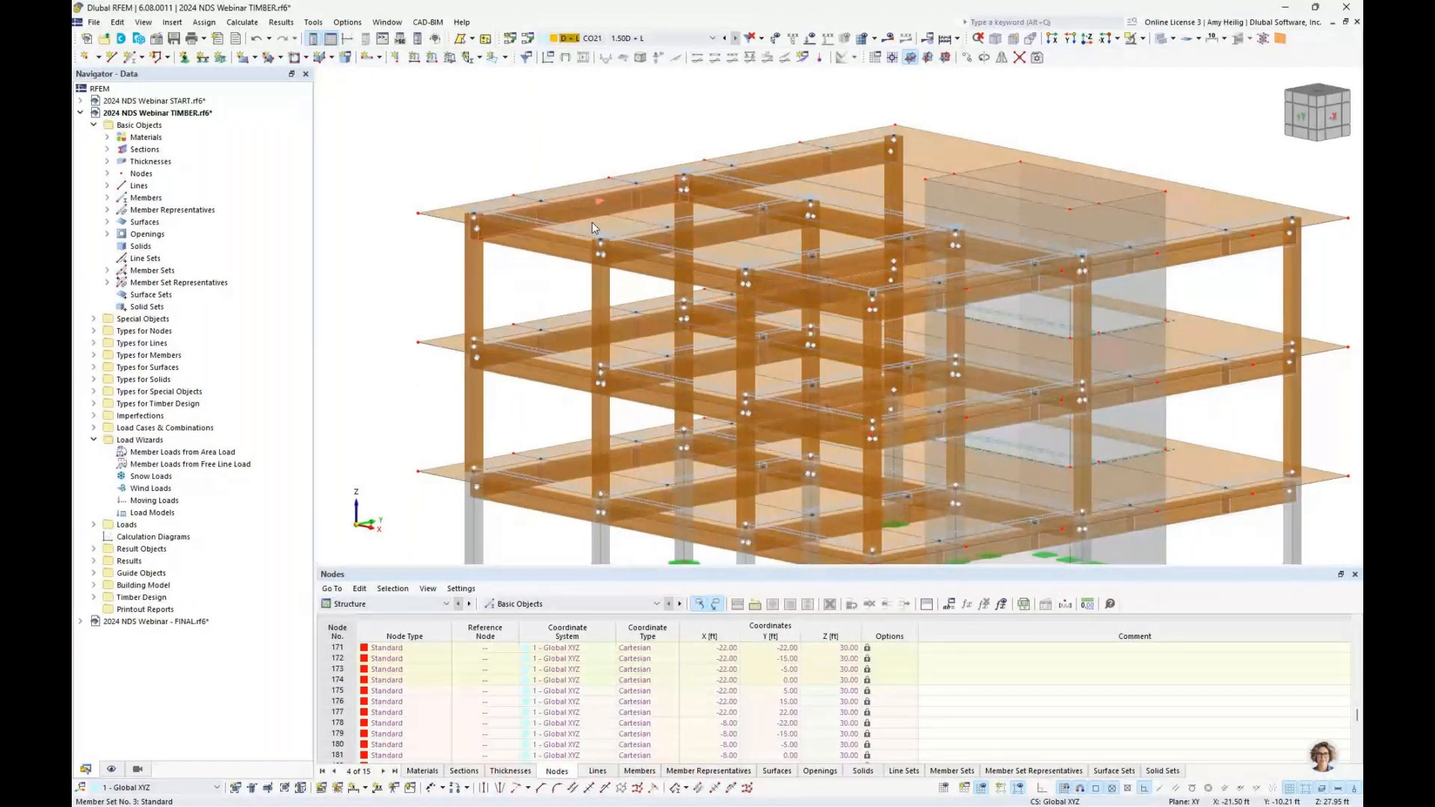
Examine the timber design types assigned to the roof-edge continuous member set 6,9,12.
double_click(478, 216)
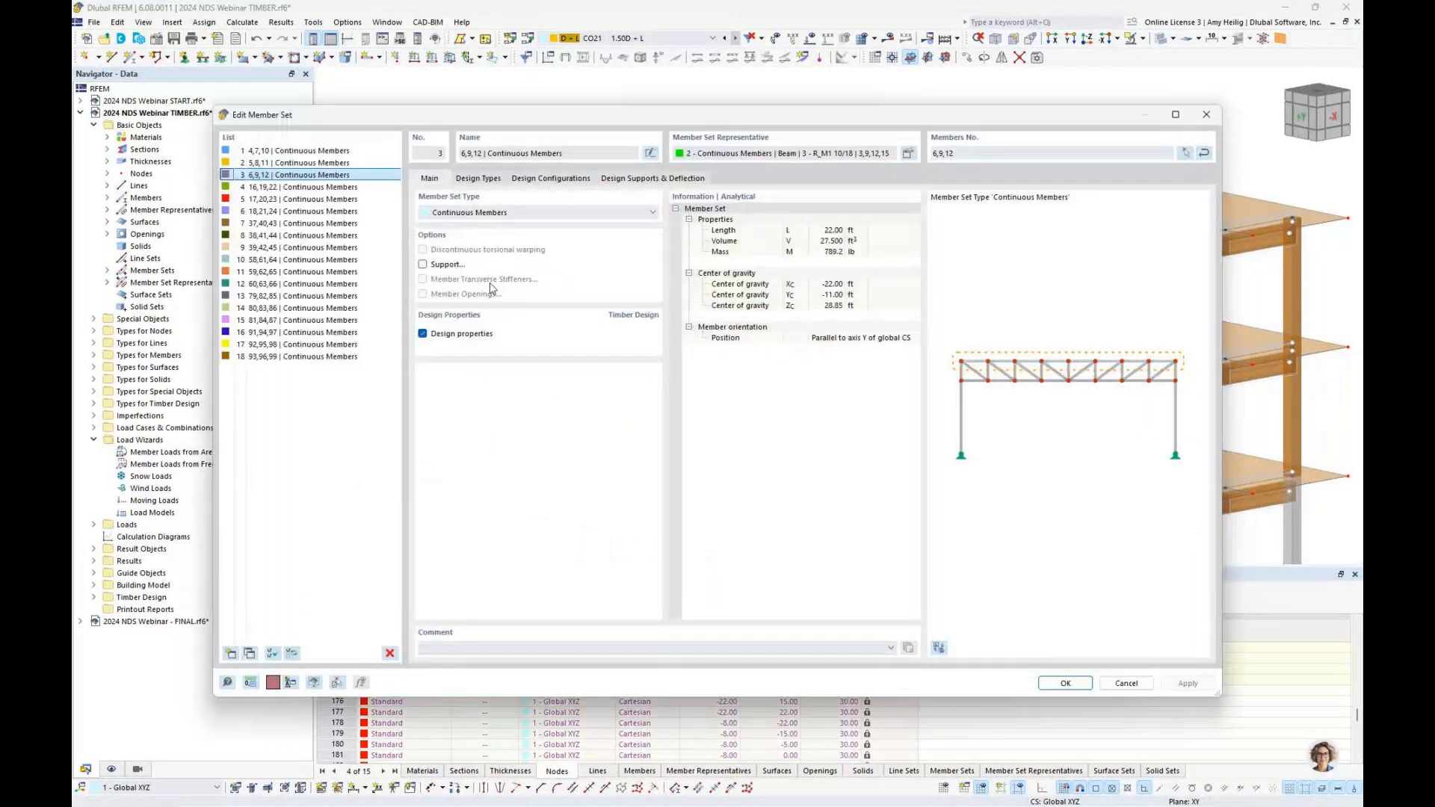
left_click(478, 178)
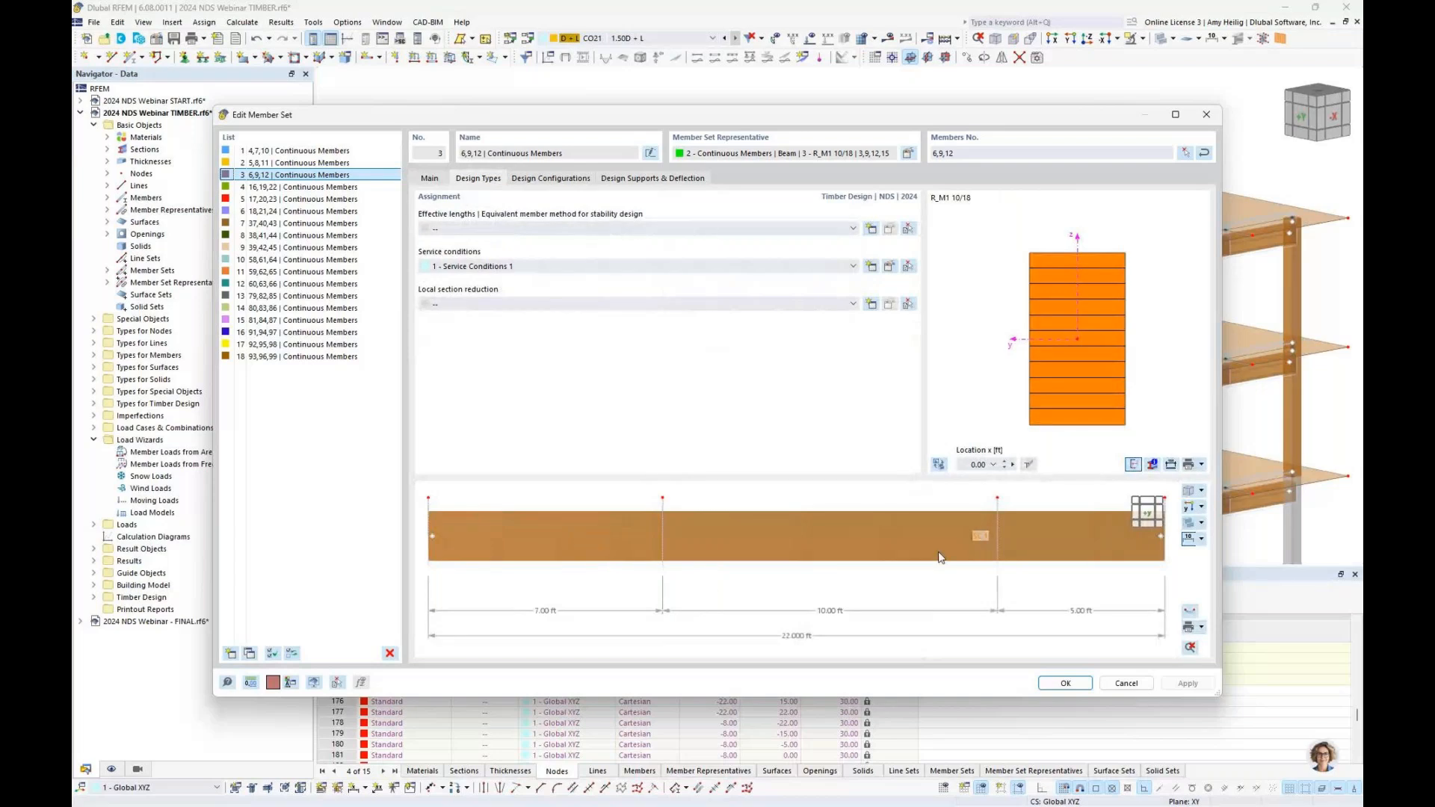
left_click(1125, 682)
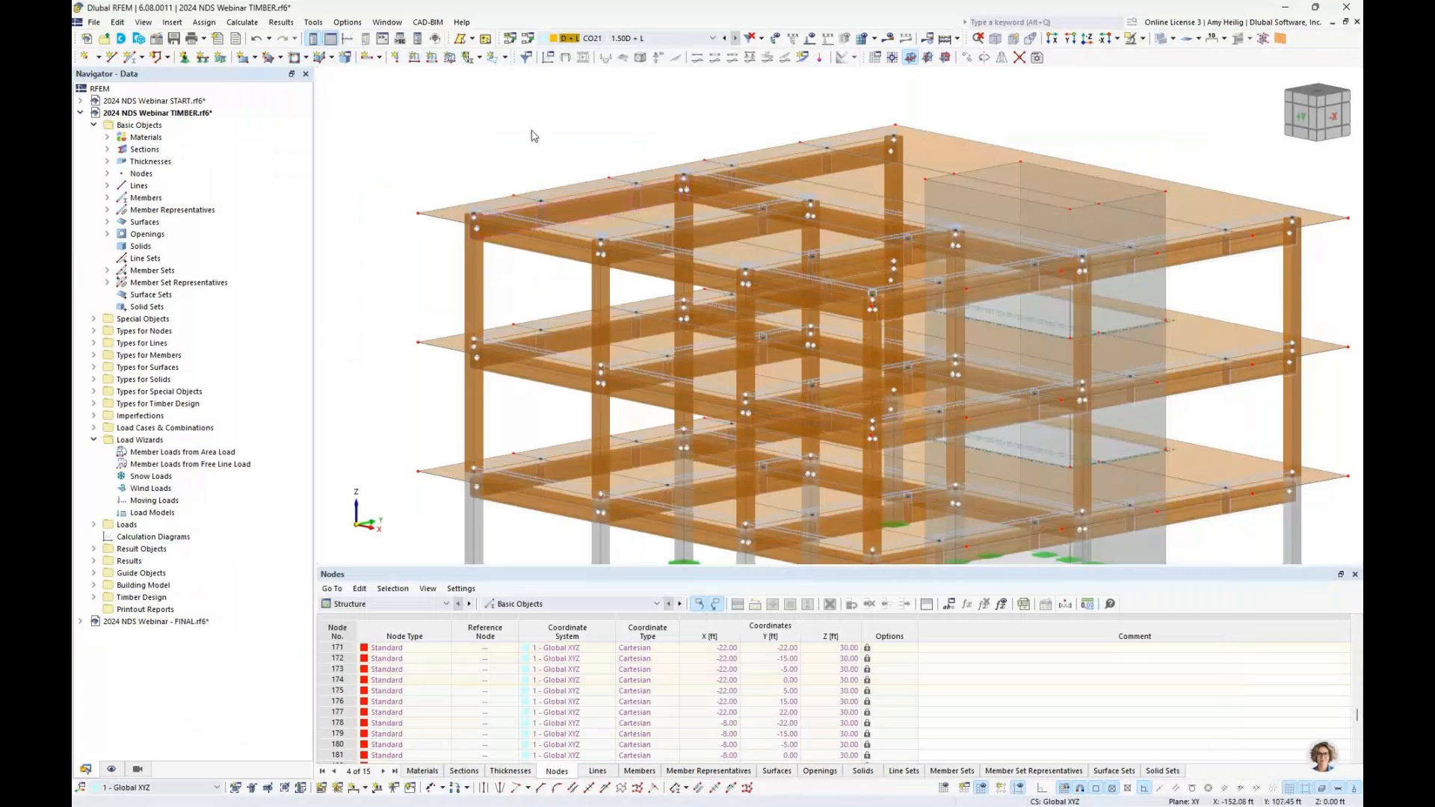
scroll(535, 135, "down", 2)
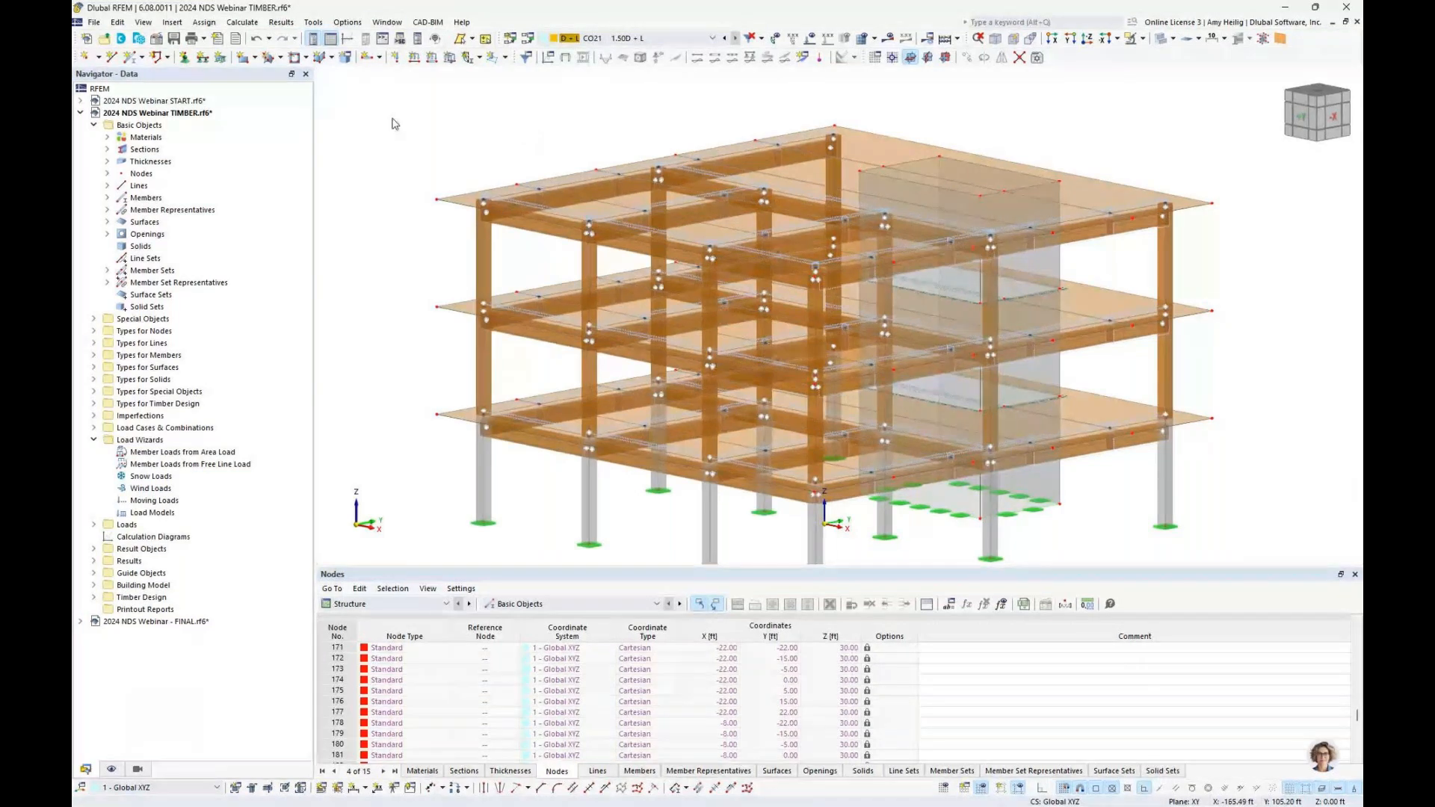
Switch to the 2024 NDS Webinar - FINAL model and display the enlarged Timber Design input table of design situations.
left_click(387, 21)
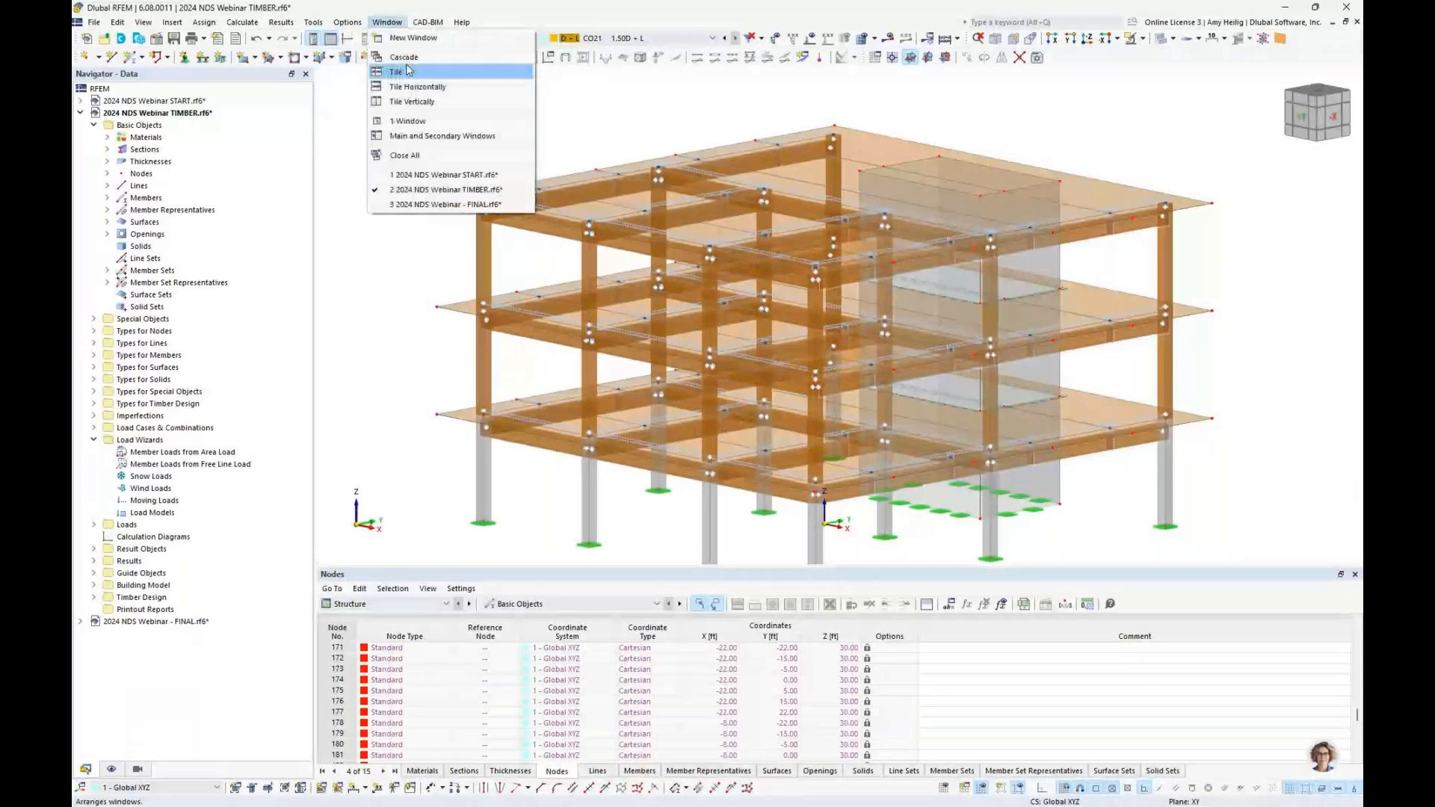
left_click(420, 157)
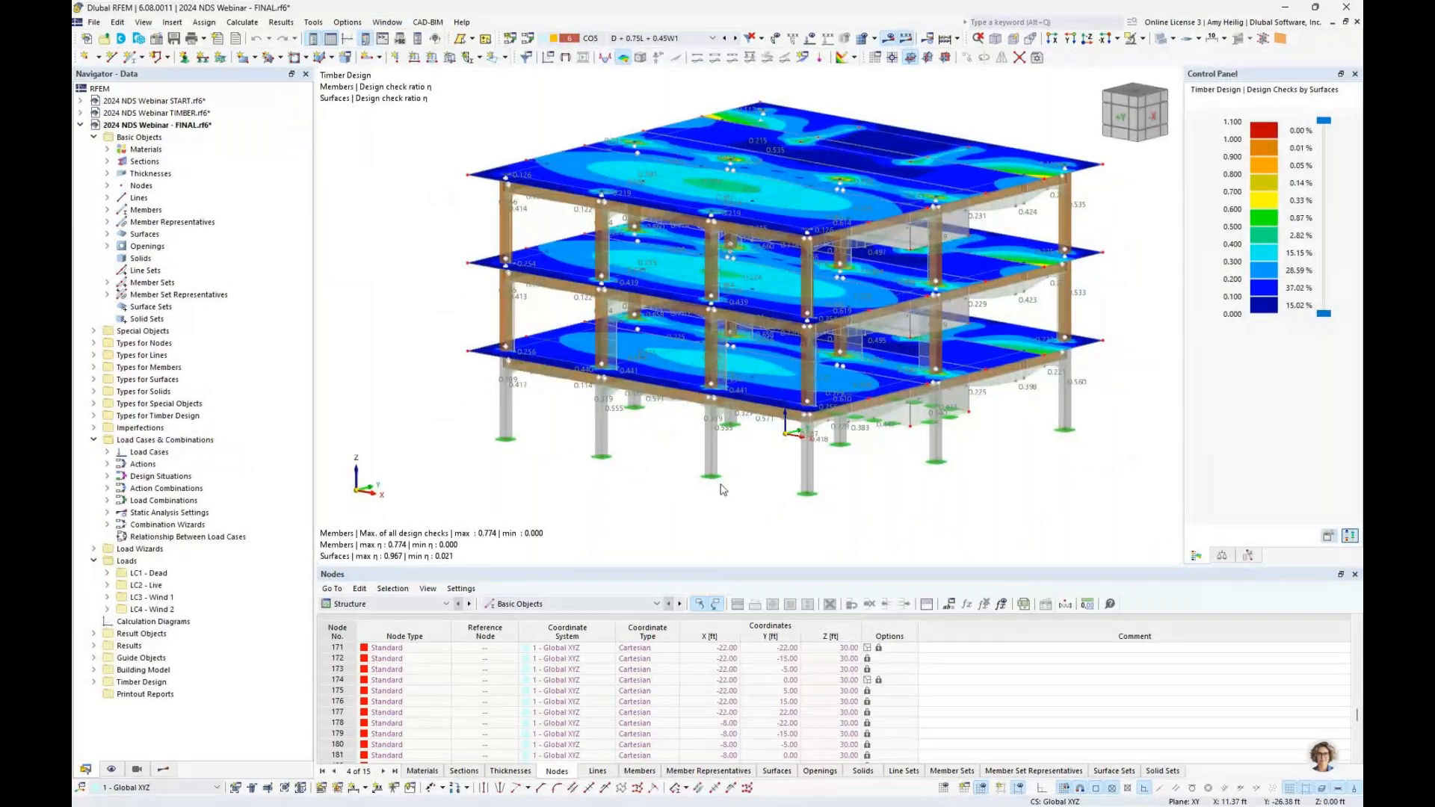
left_click(414, 606)
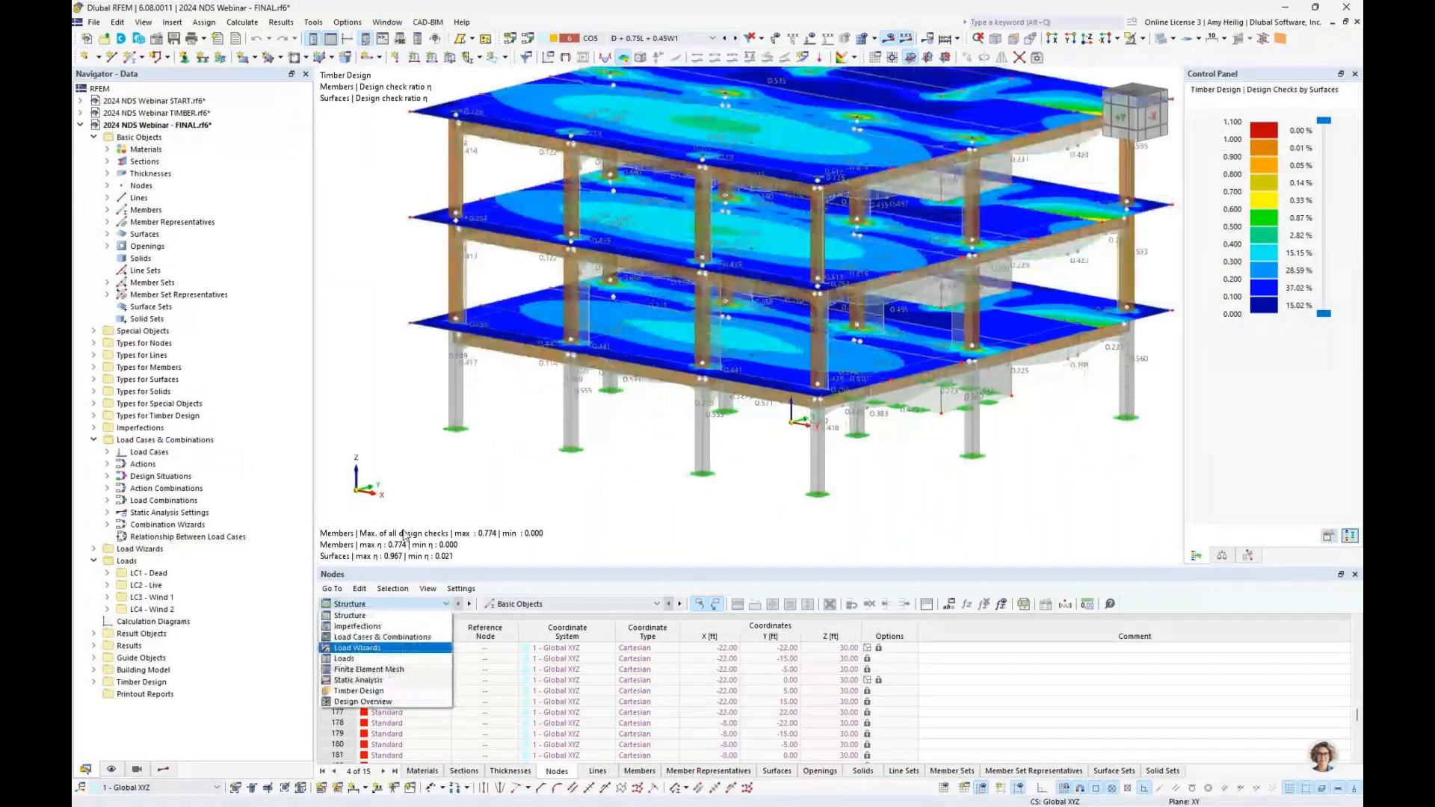
left_click(365, 692)
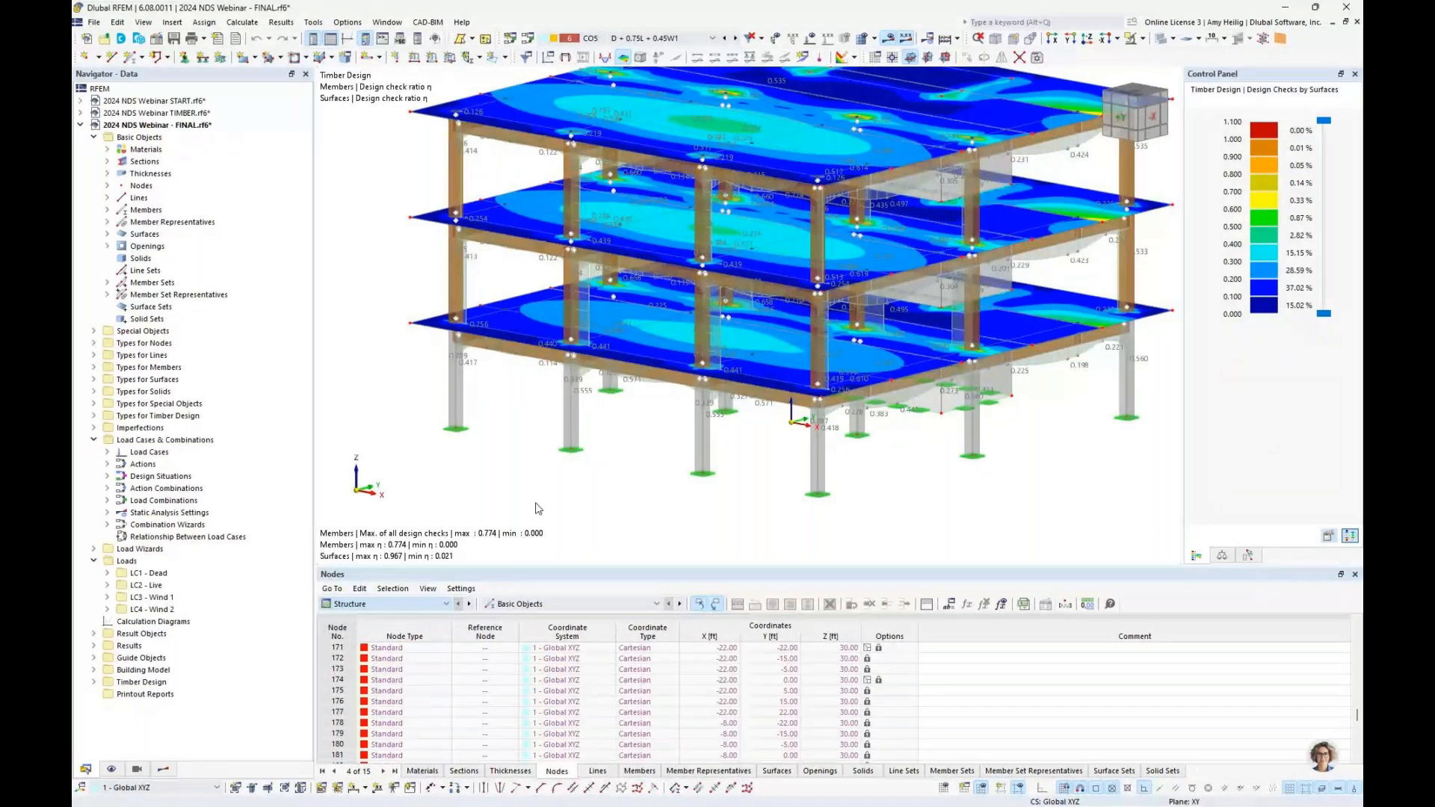
left_click_drag(564, 565, 573, 420)
left_click(561, 471)
left_click(557, 482)
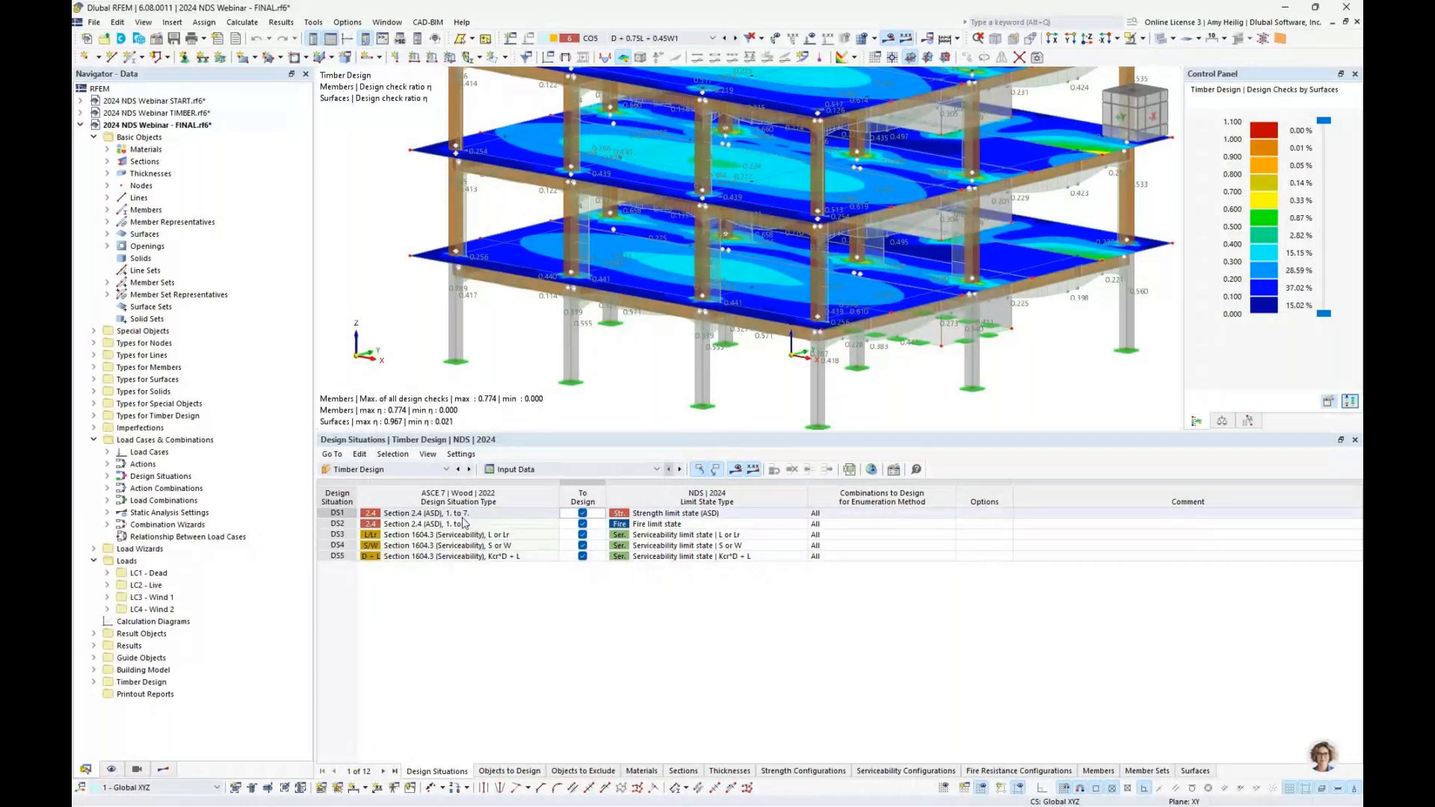
Review the limit state types available for DS1 and DS3, keeping Strength limit state (ASD) and Serviceability limit state | L or Lr.
left_click(699, 515)
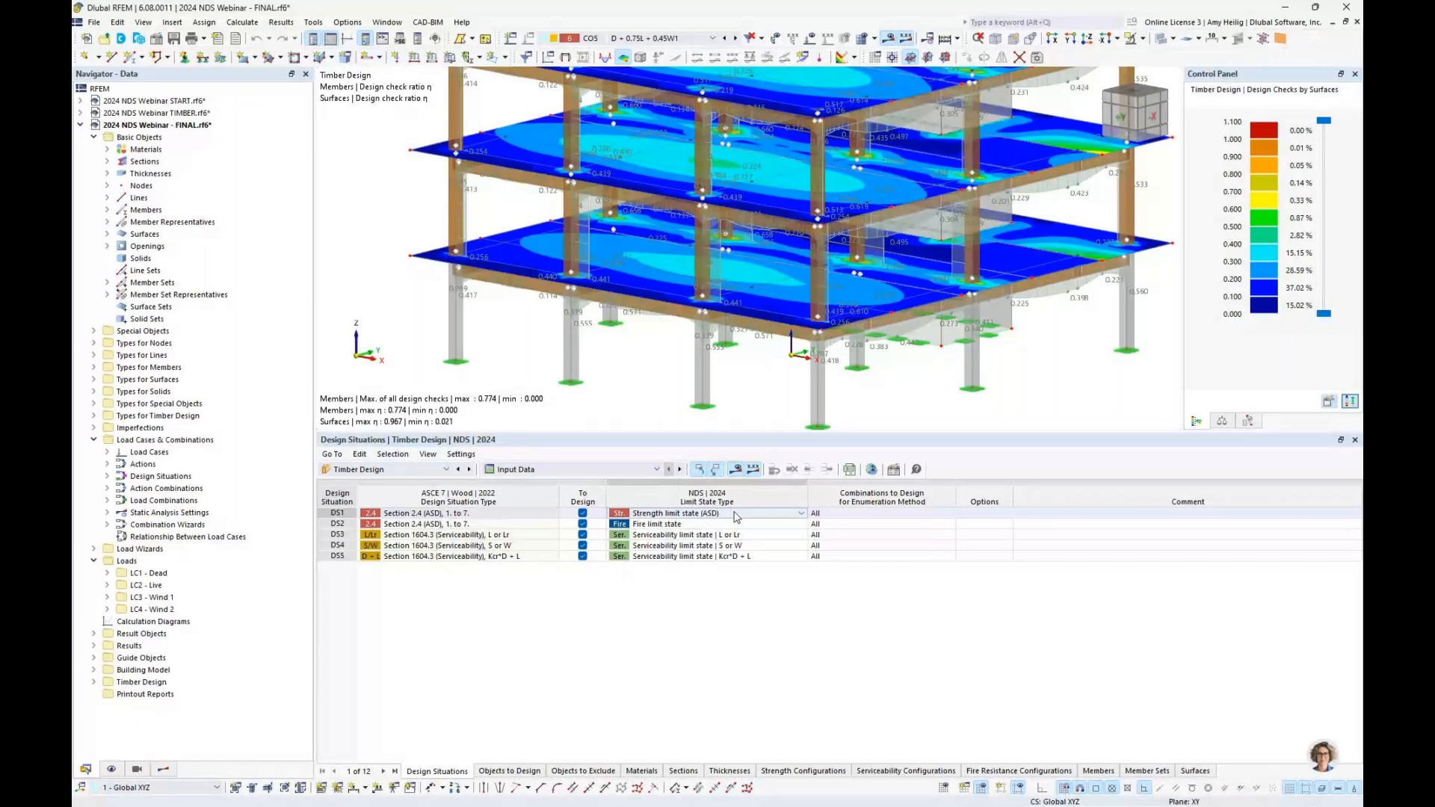
left_click(736, 514)
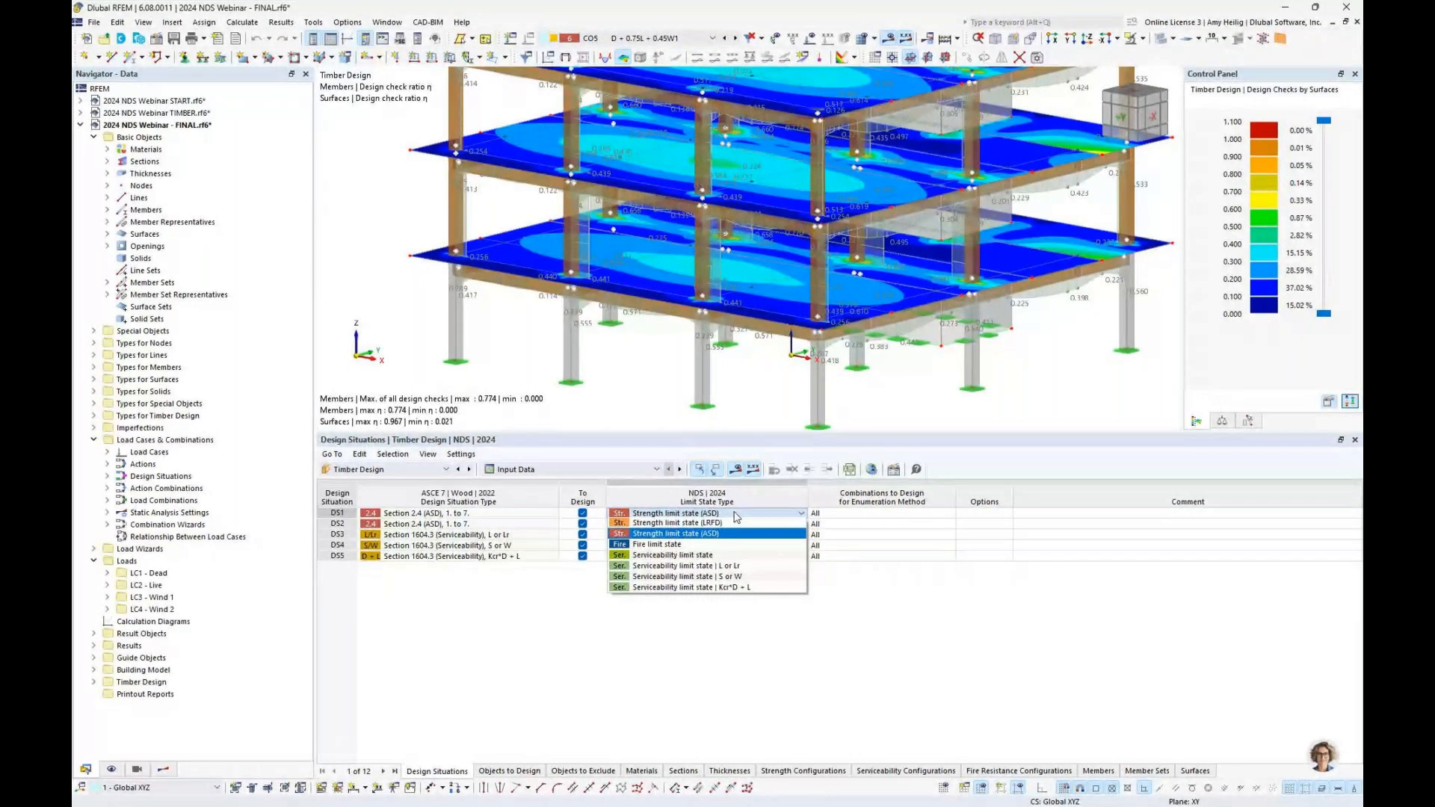
left_click(475, 510)
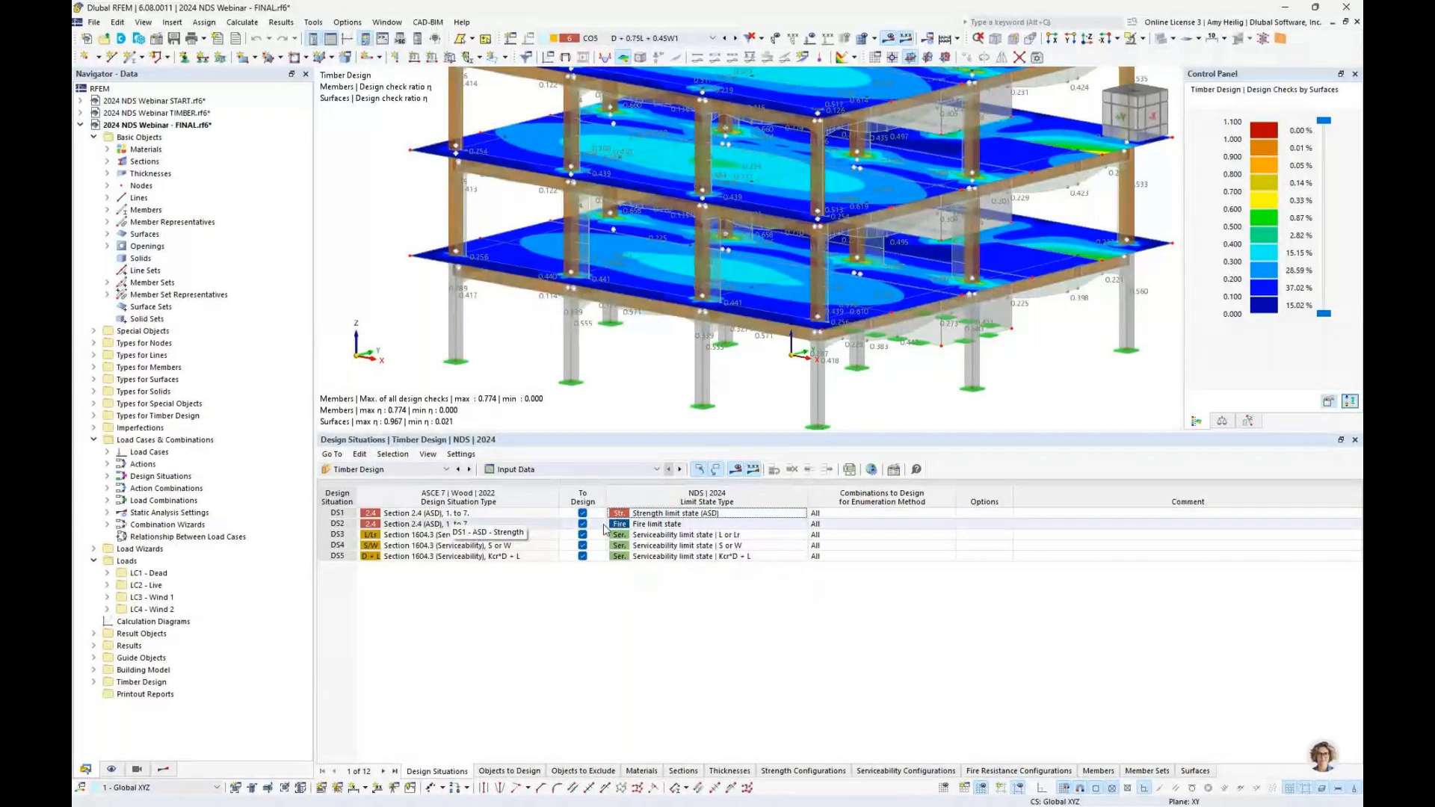
left_click(664, 513)
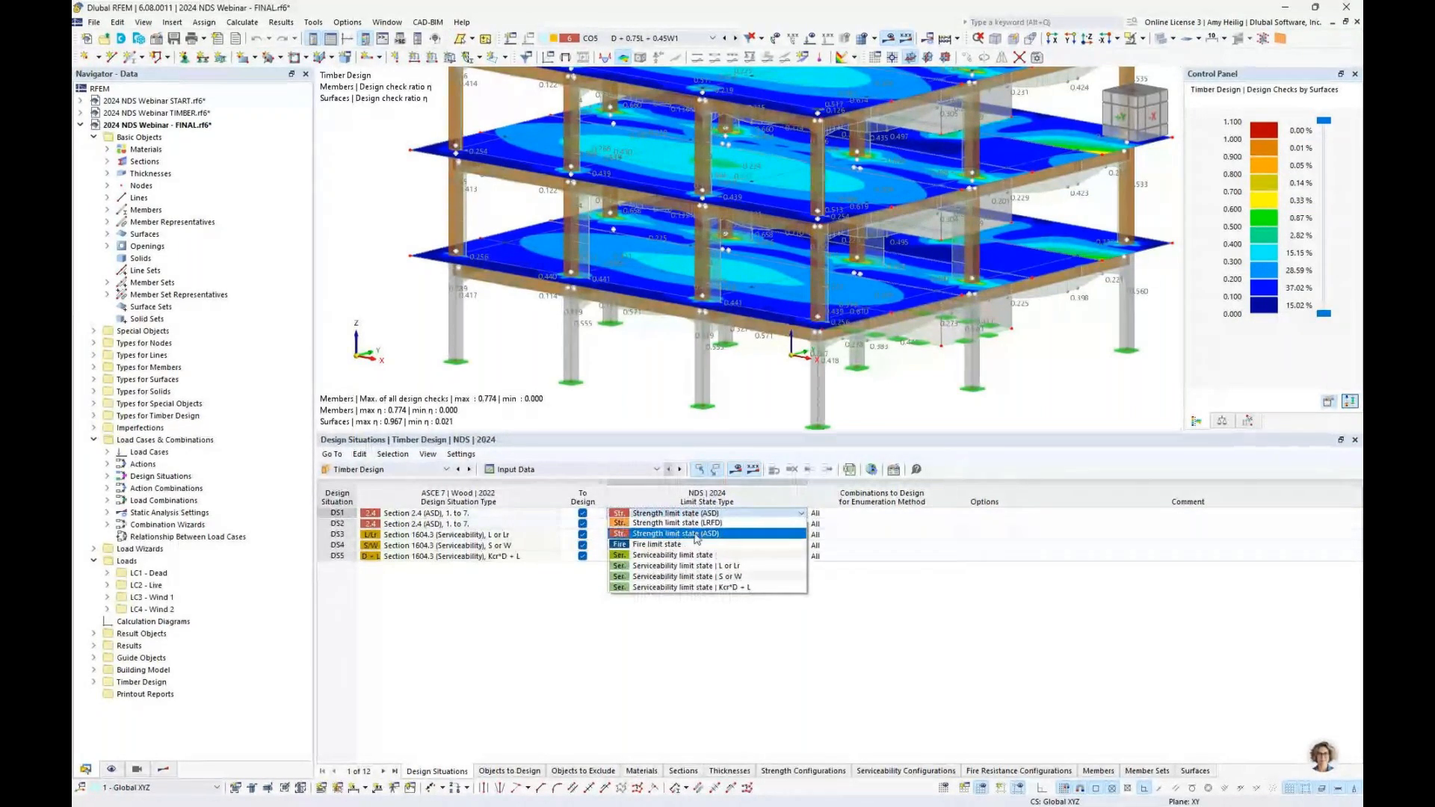
left_click(708, 534)
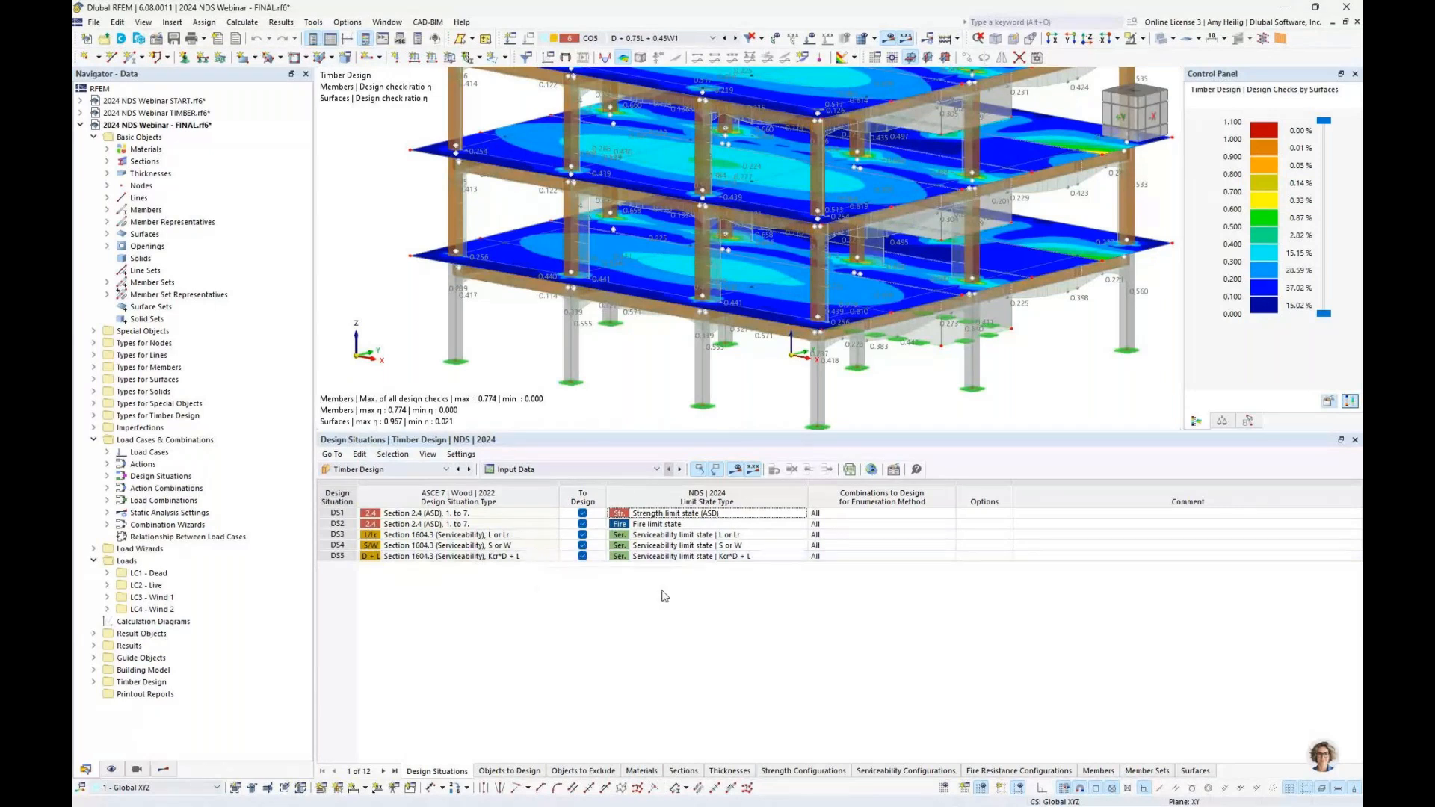
left_click(711, 537)
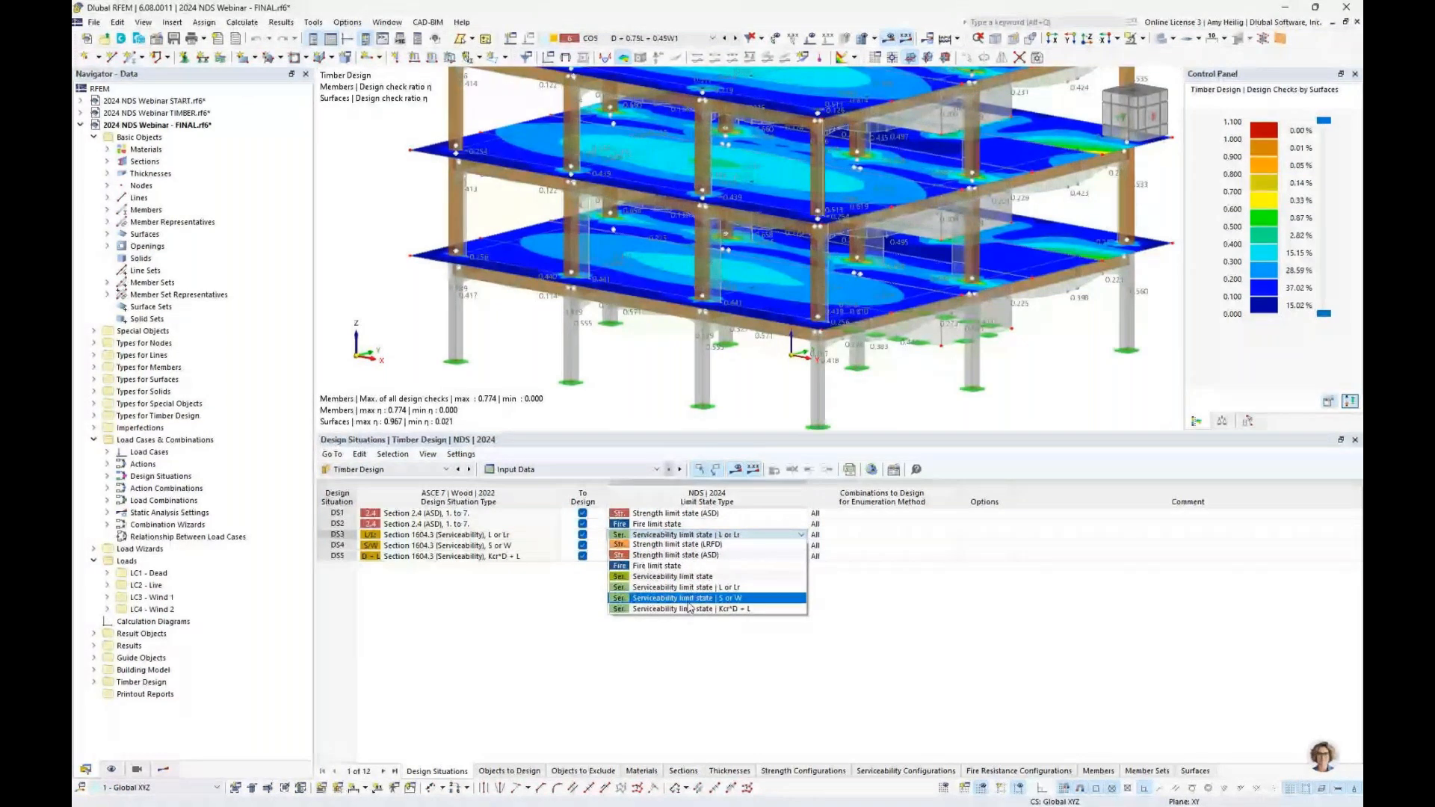
left_click(761, 644)
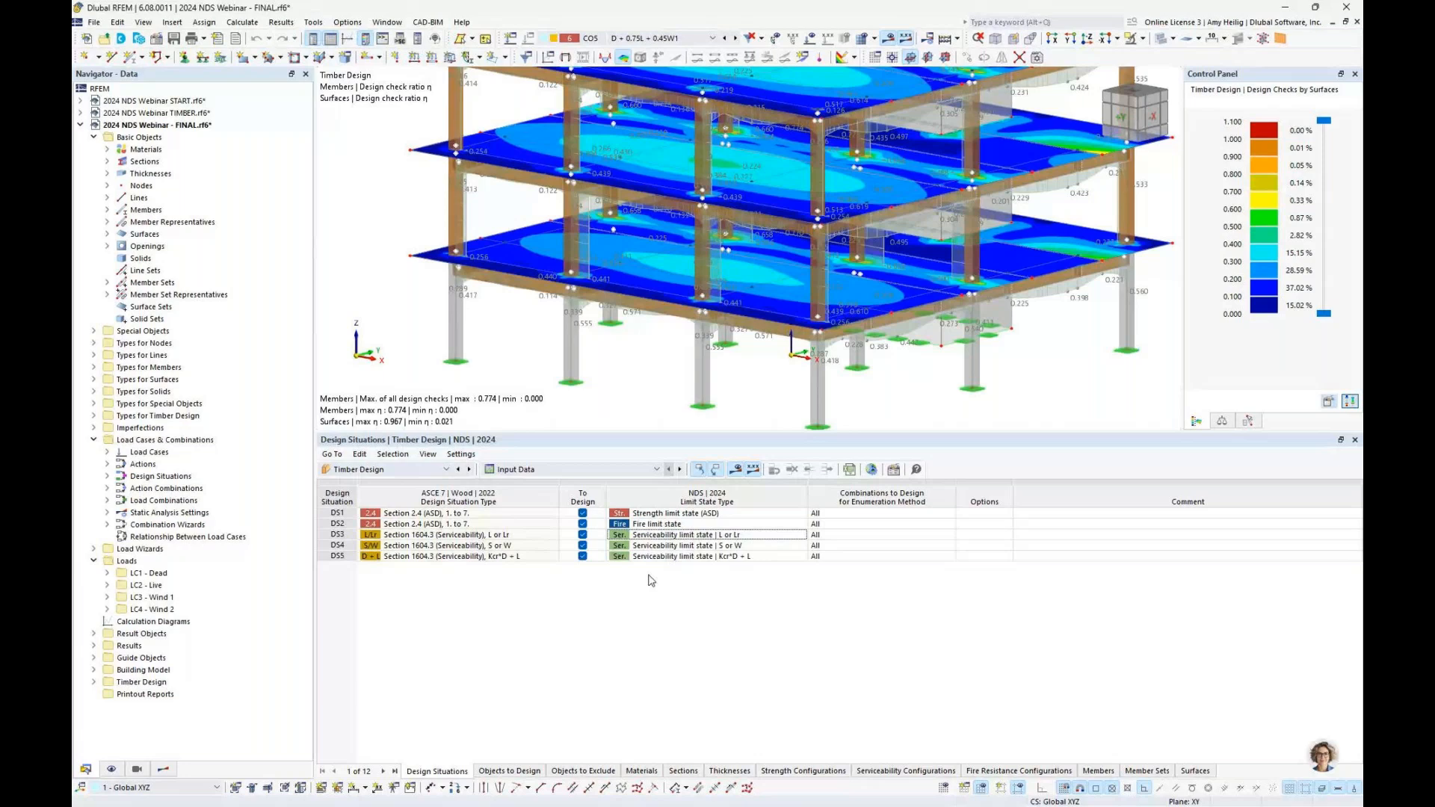
Check which members, member sets and surfaces are selected for timber design by highlighting each group in the model.
left_click(509, 771)
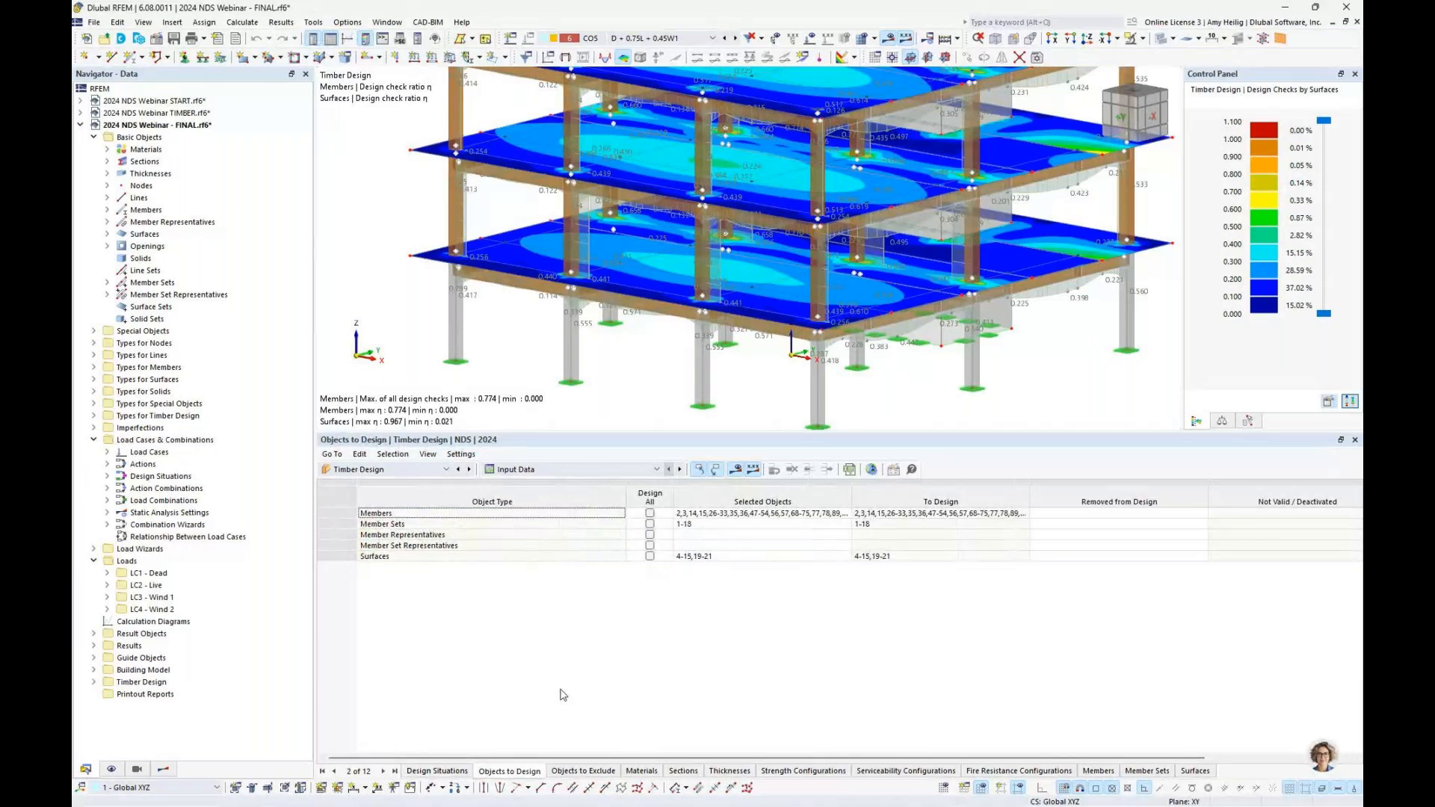
middle_click_drag(808, 377, 760, 379, "ctrl")
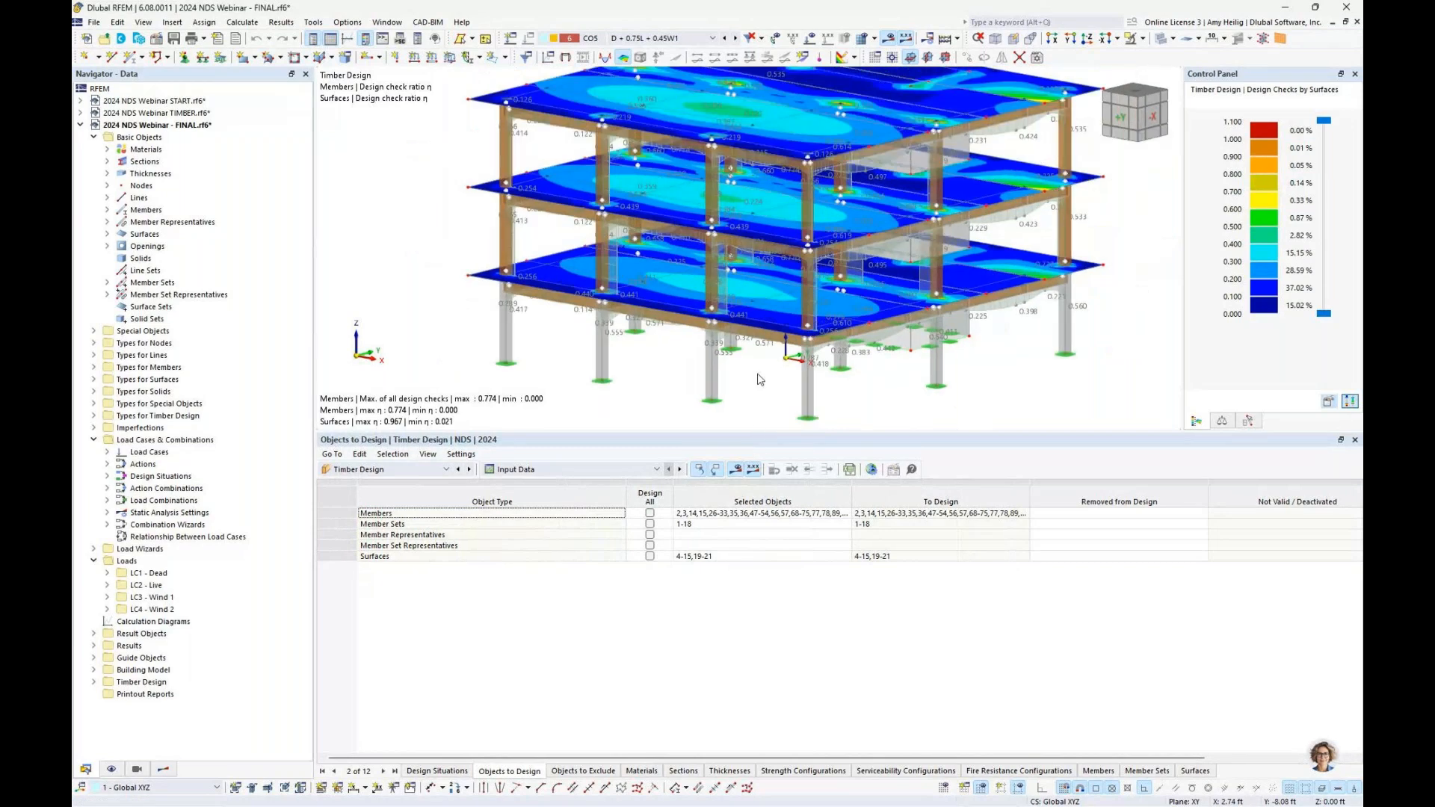
left_click(723, 514)
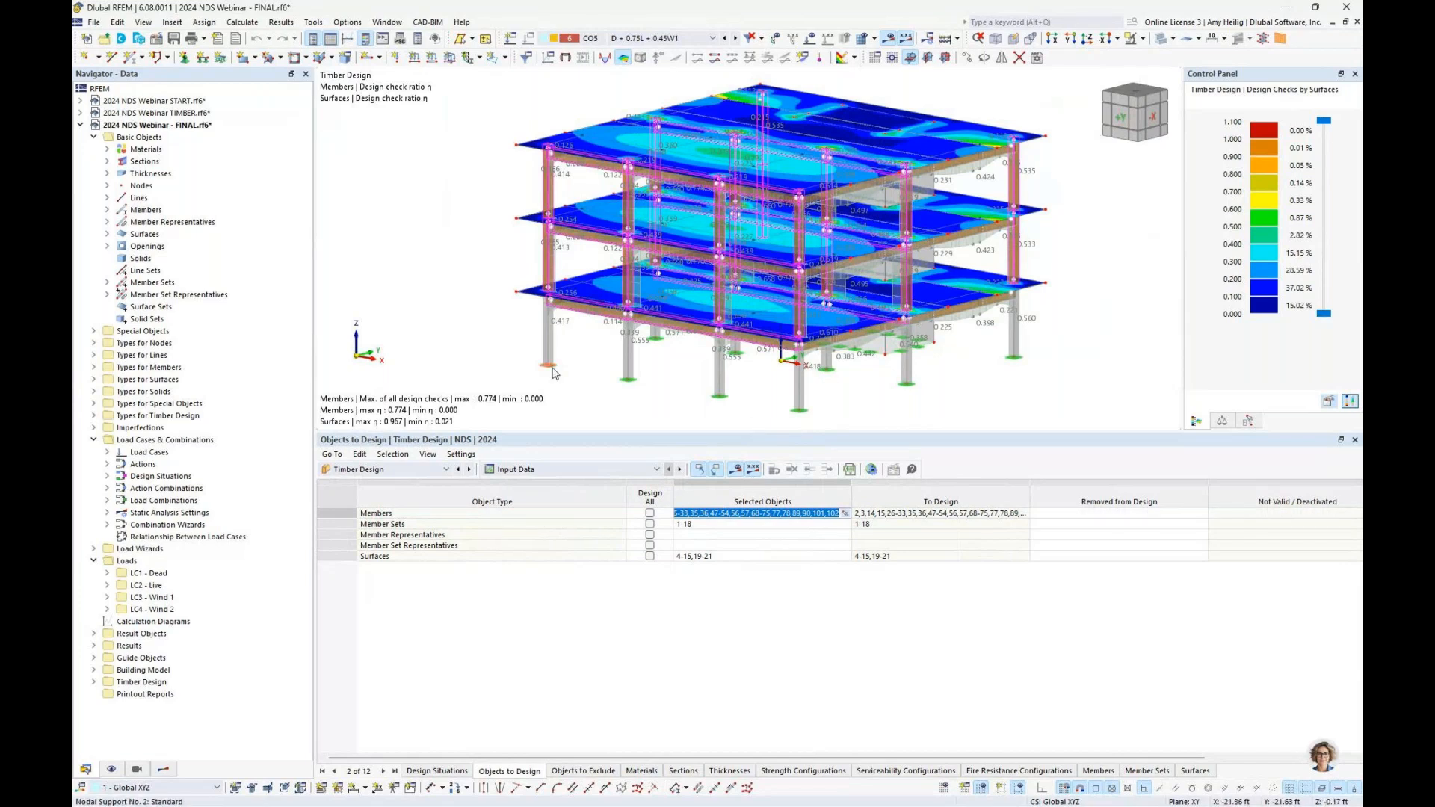
left_click(703, 524)
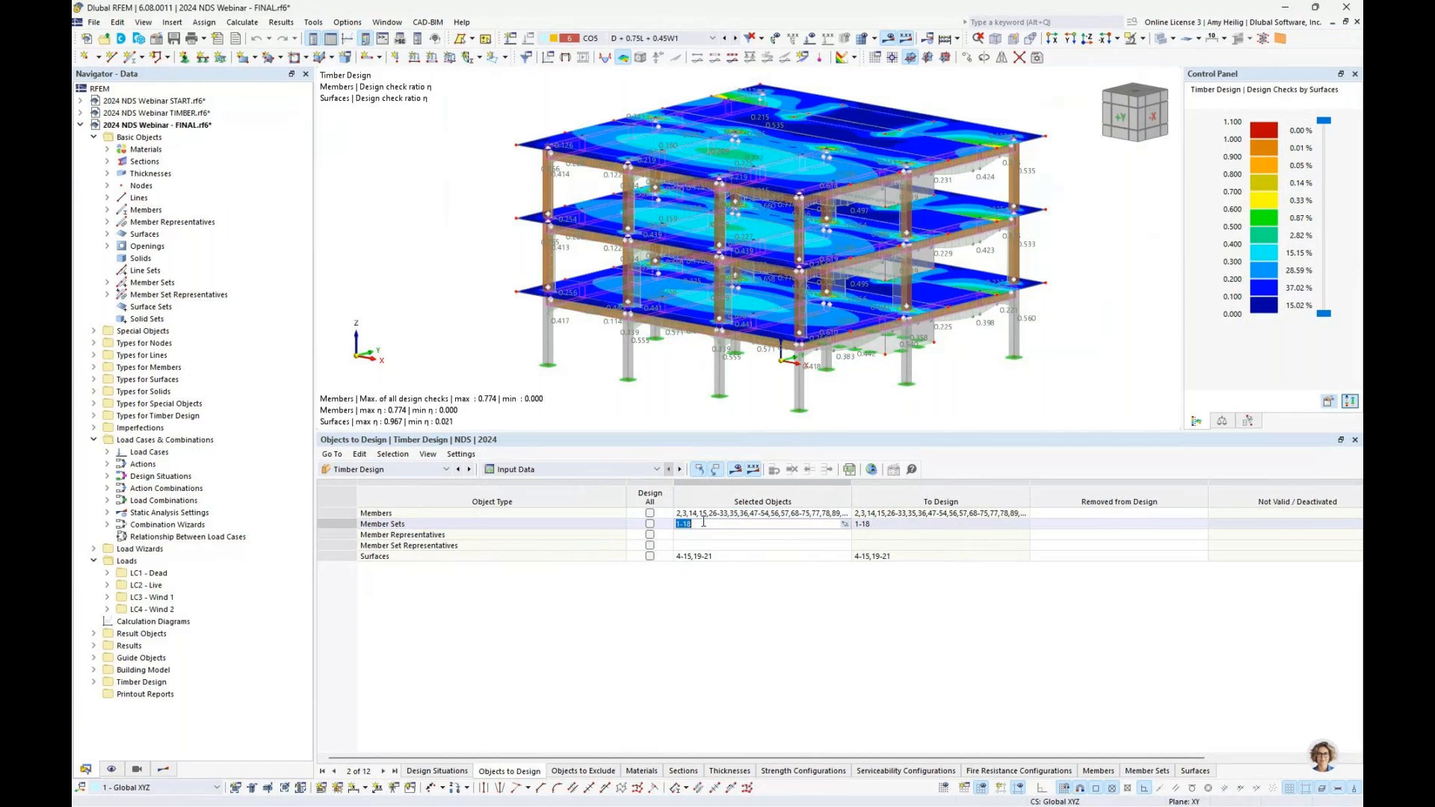
left_click(740, 559)
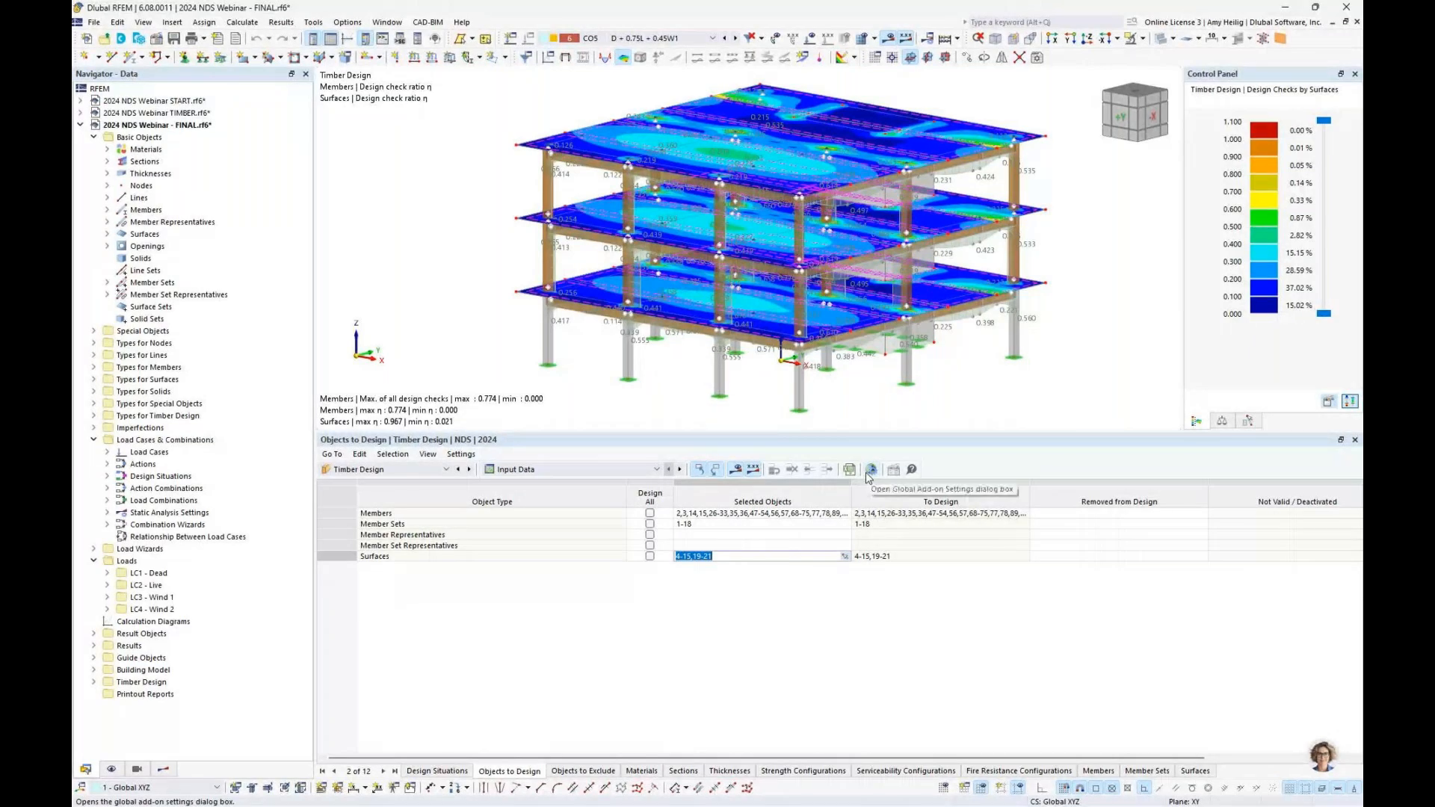
Review the global Timber Design settings without changing them, and enlarge the model view above the input table.
left_click(870, 471)
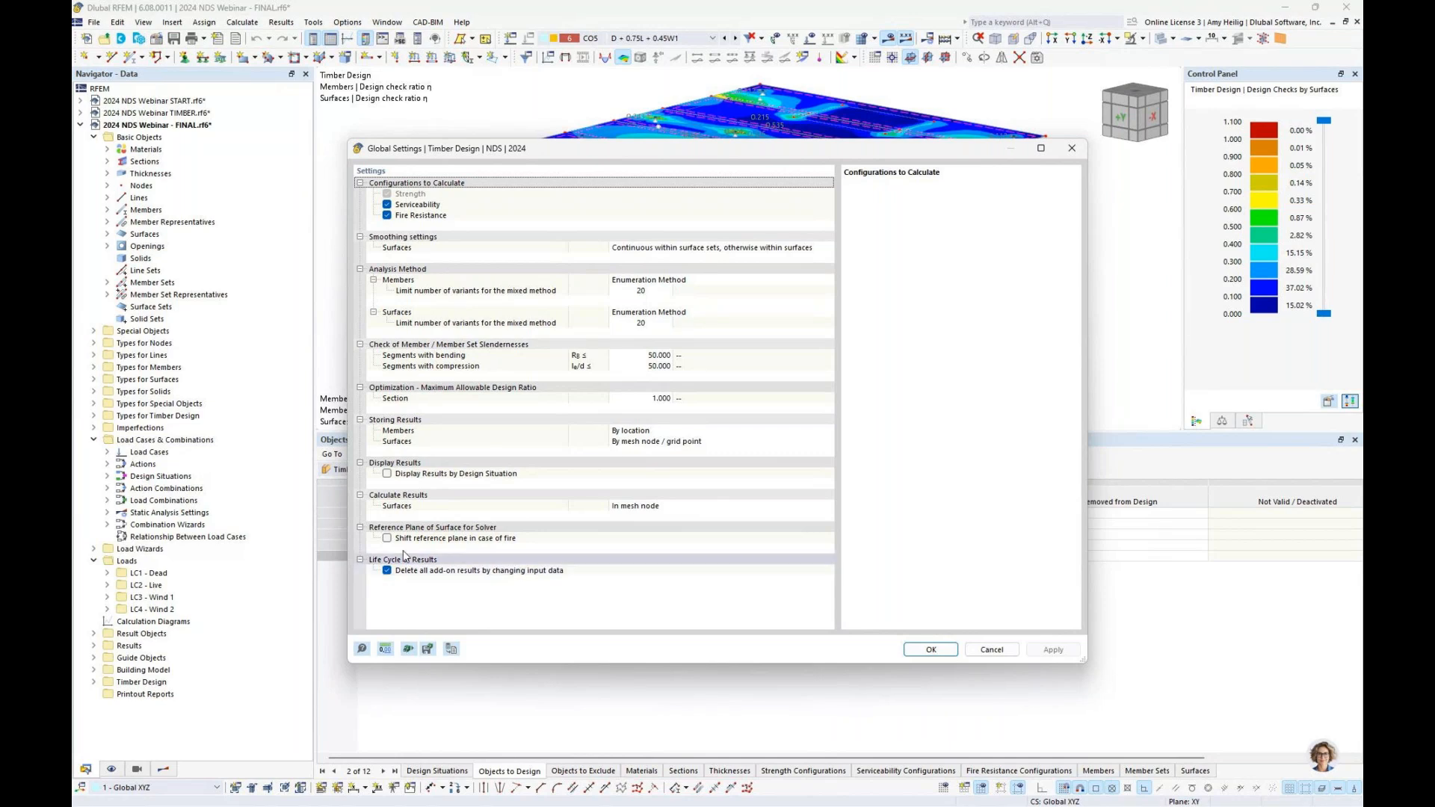
left_click(995, 650)
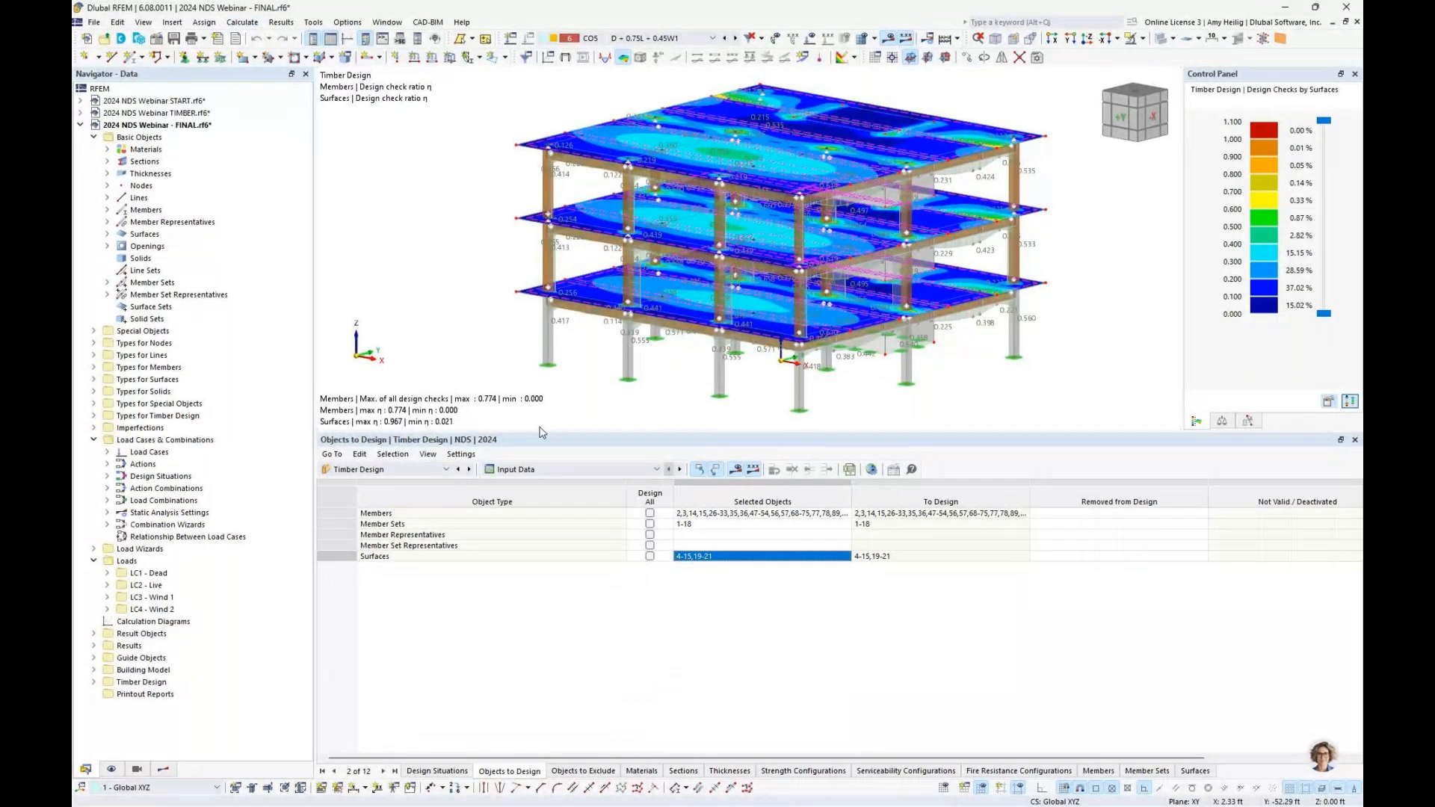
left_click_drag(541, 432, 545, 556)
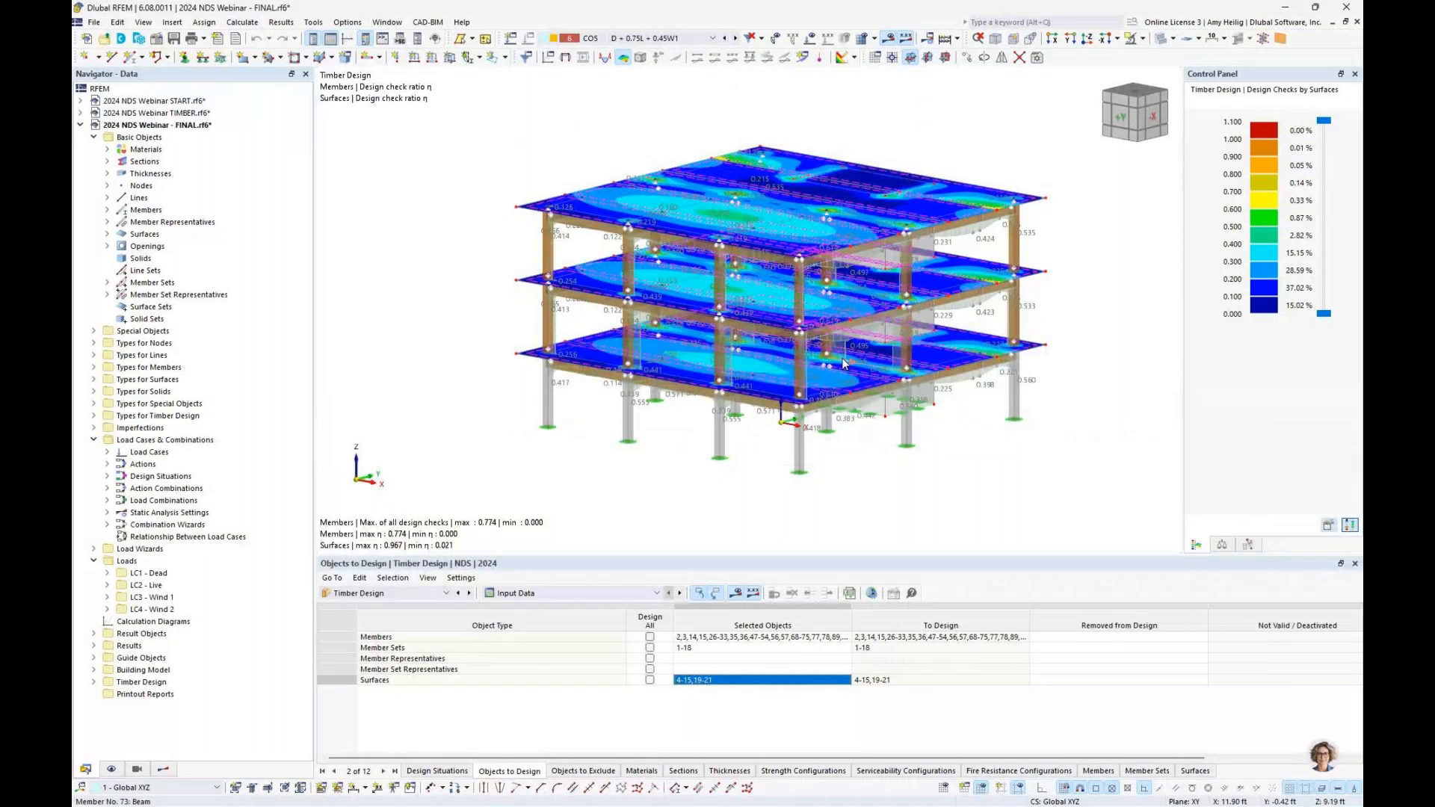
Show the Timber Design results and list the design ratios on surfaces, grouped by surface.
left_click(163, 769)
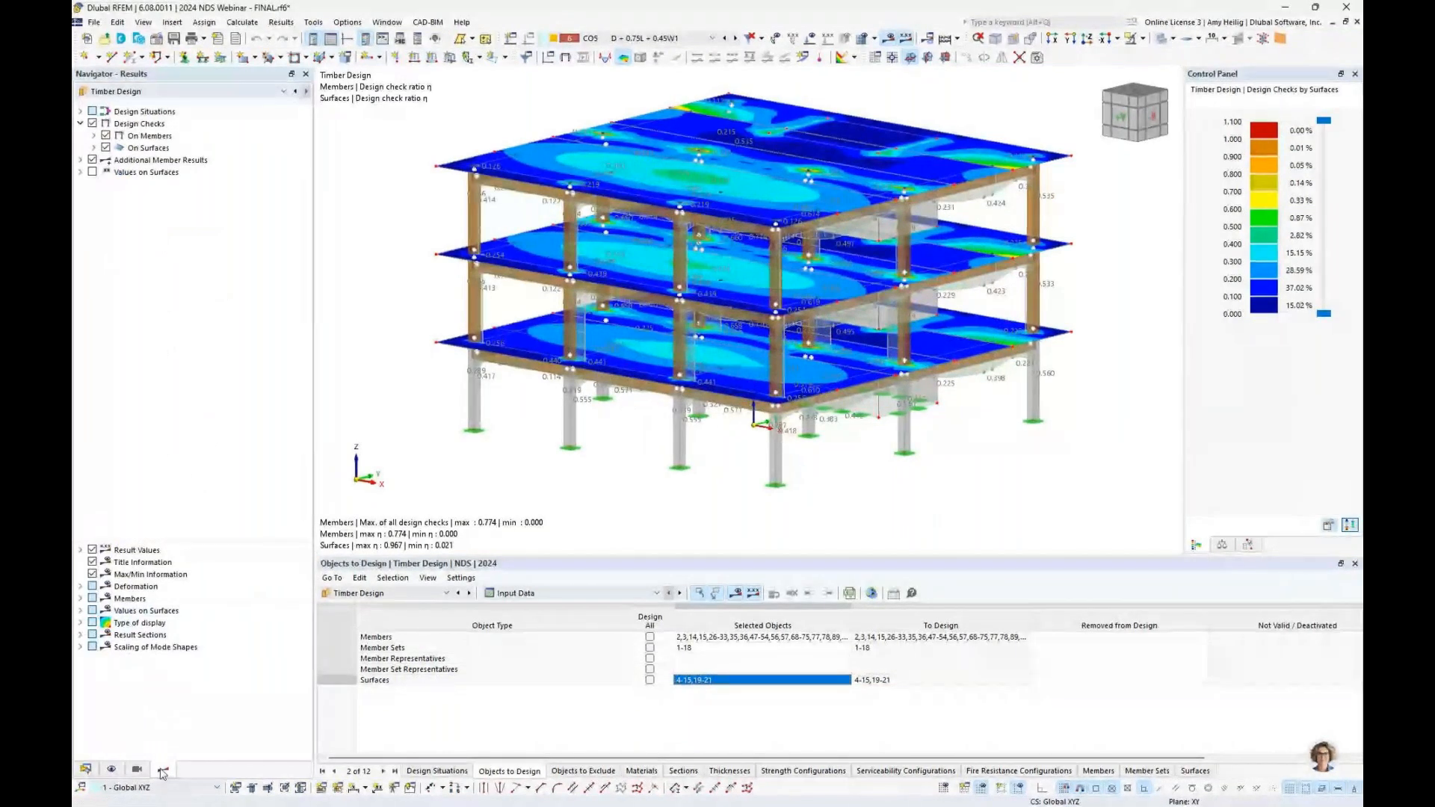
left_click(576, 595)
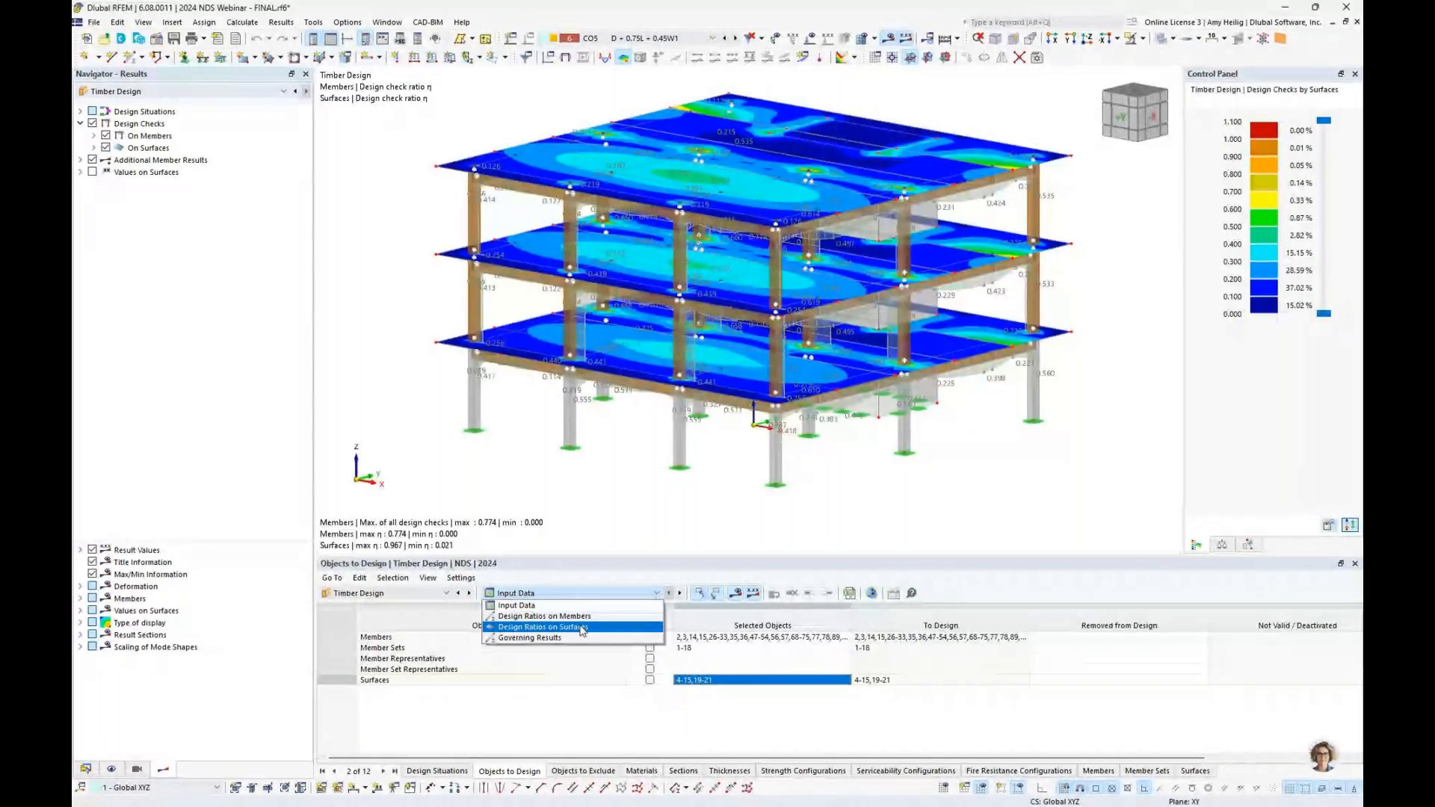
left_click(585, 626)
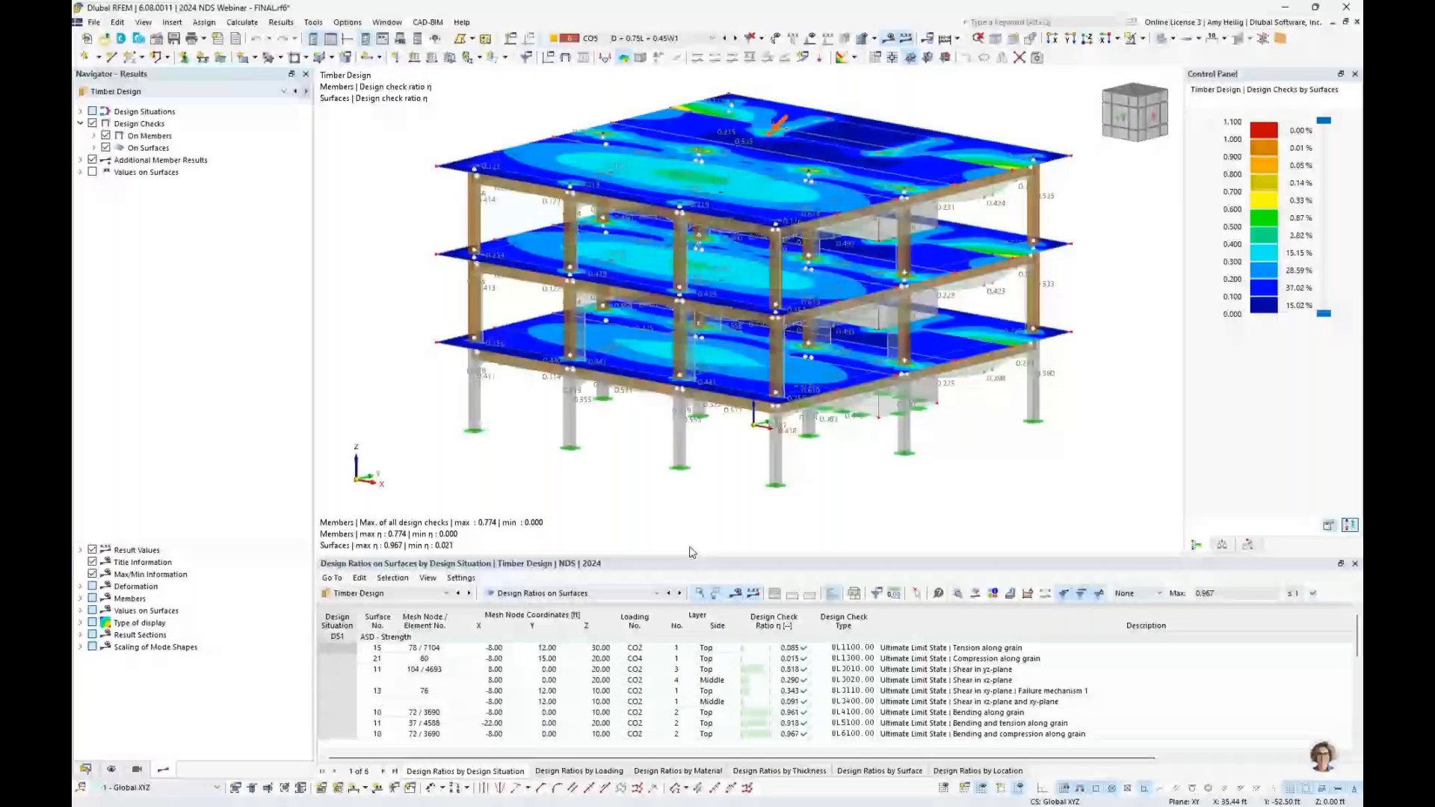
left_click_drag(690, 552, 686, 469)
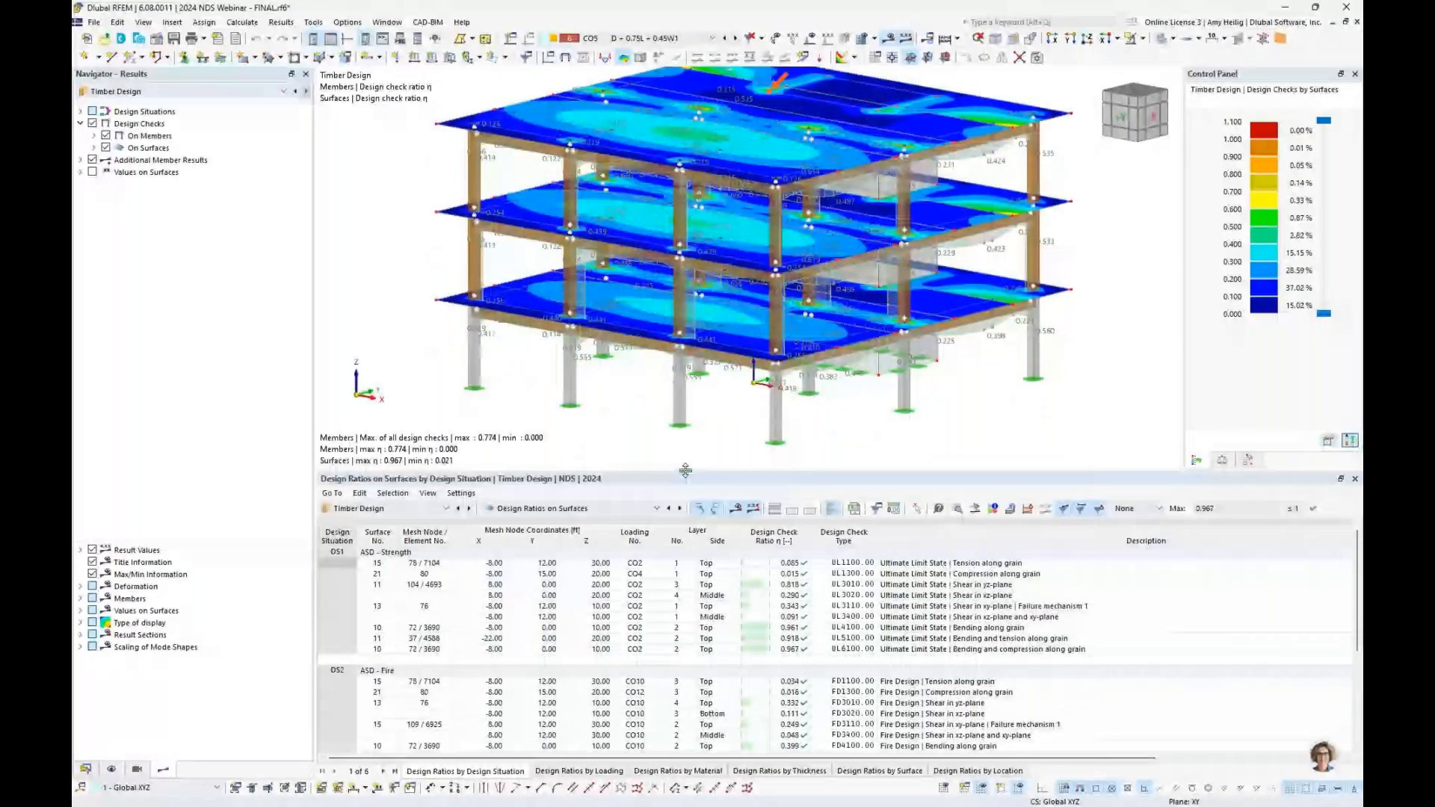
left_click(880, 772)
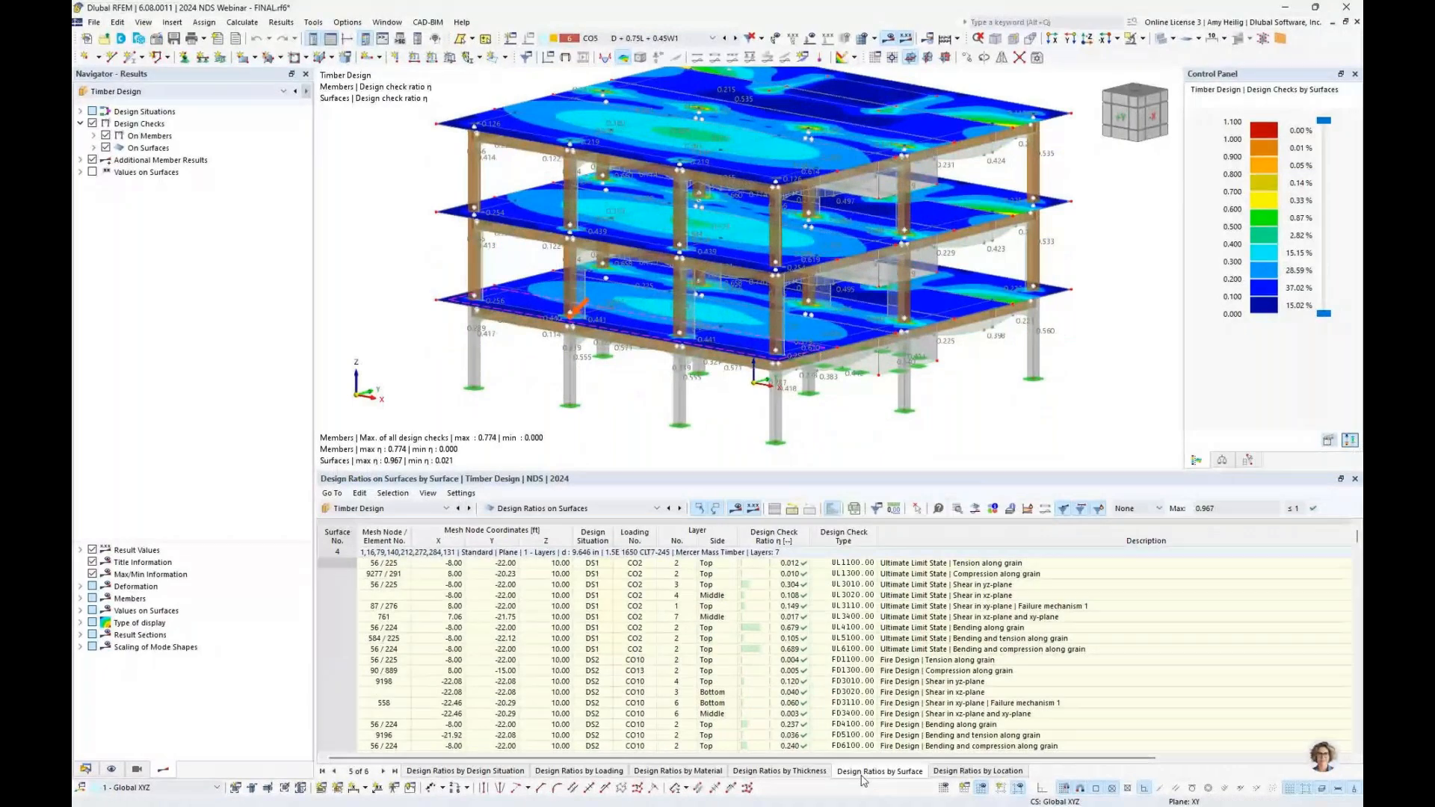
Hide the design checks on members in the model, keeping the surface checks, and enlarge the surface results table.
left_click(855, 596)
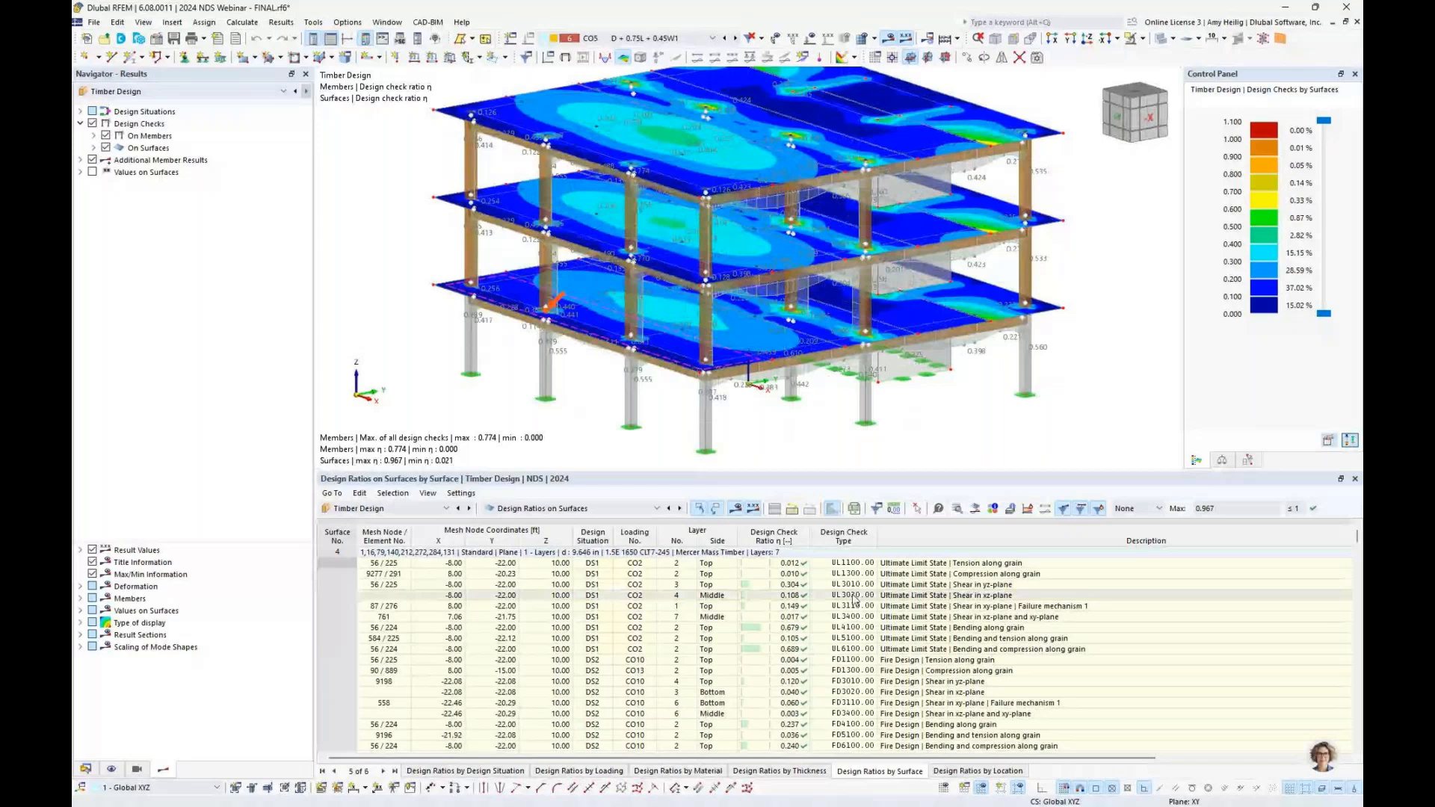
scroll(459, 263, "up", 4)
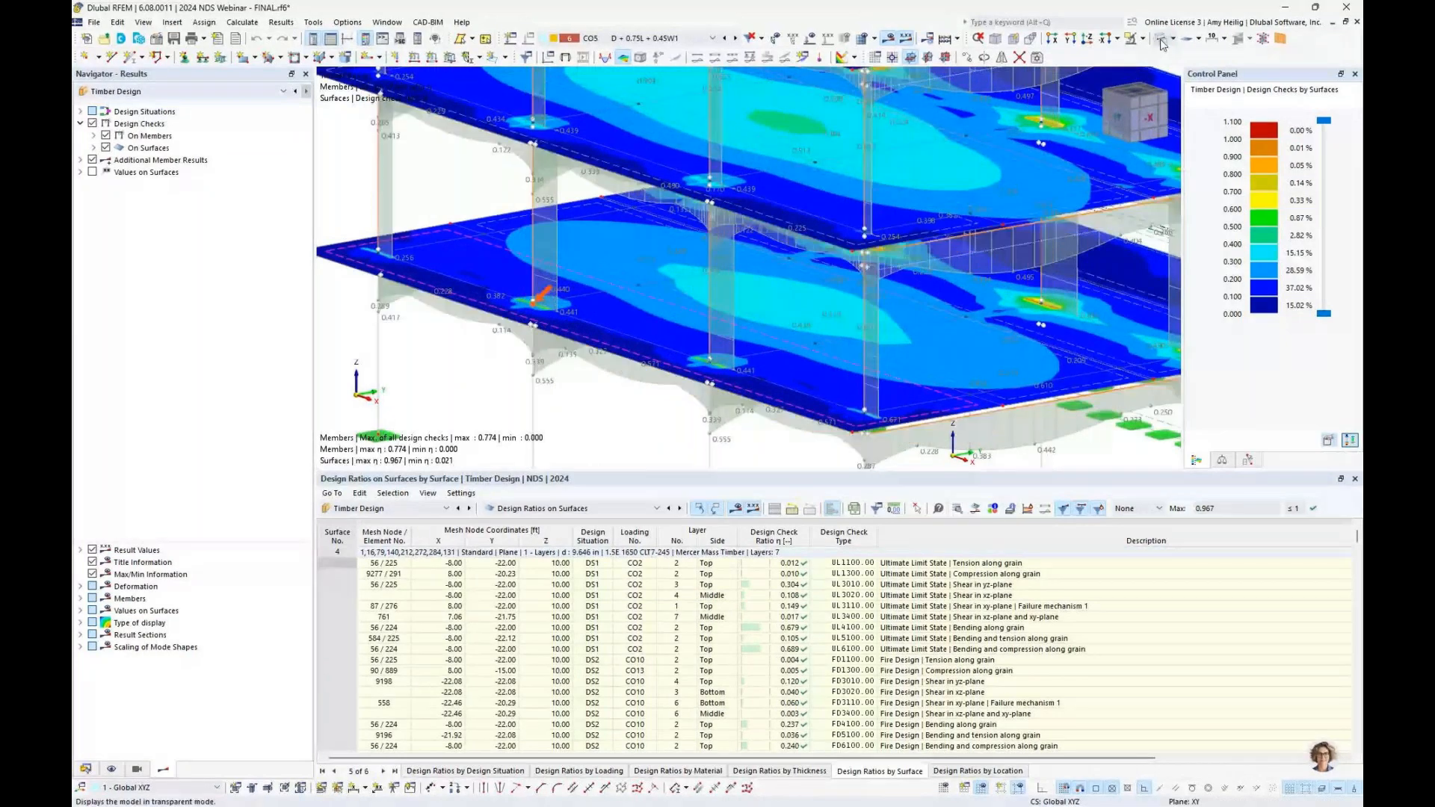
left_click(106, 136)
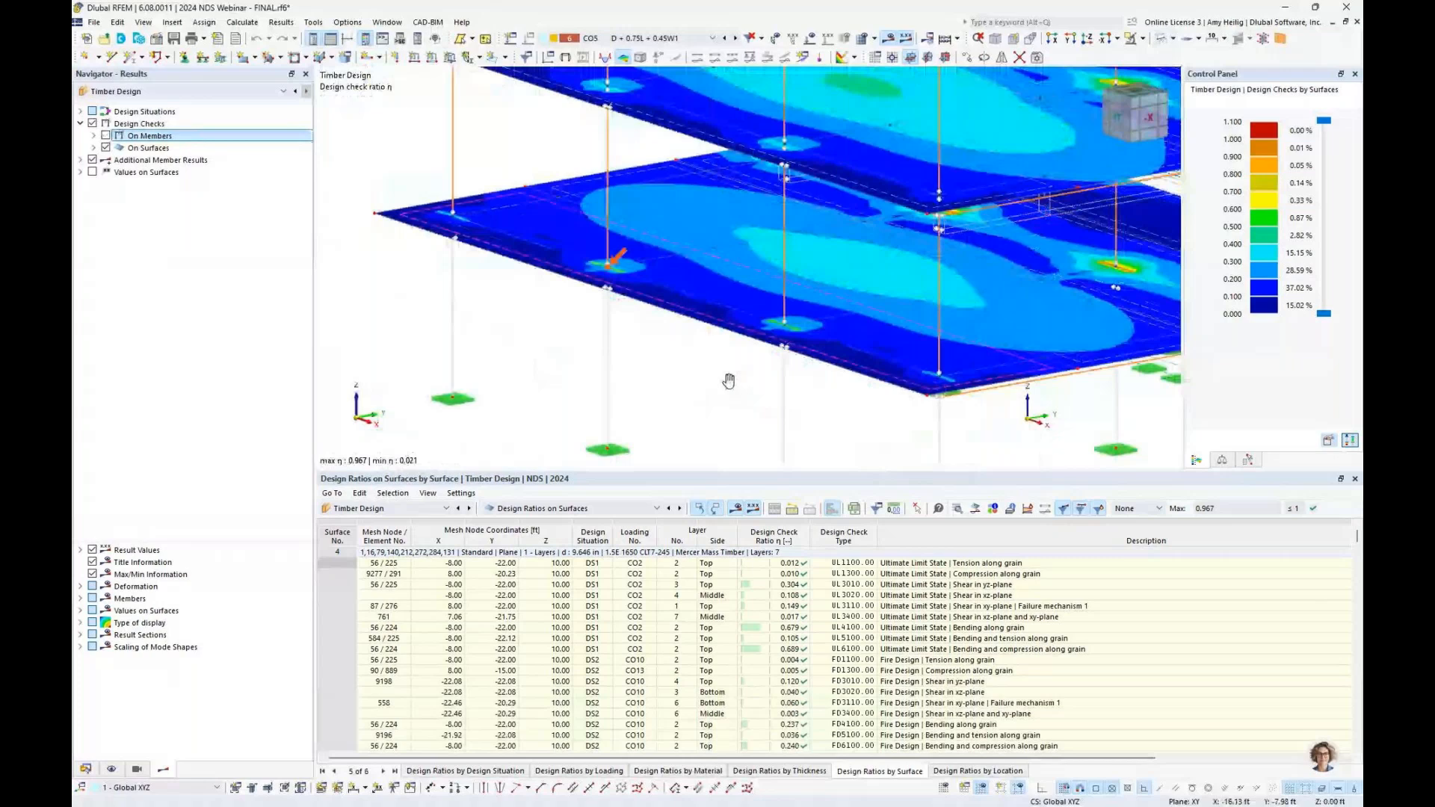
scroll(729, 381, "up", 1)
left_click_drag(738, 472, 740, 373)
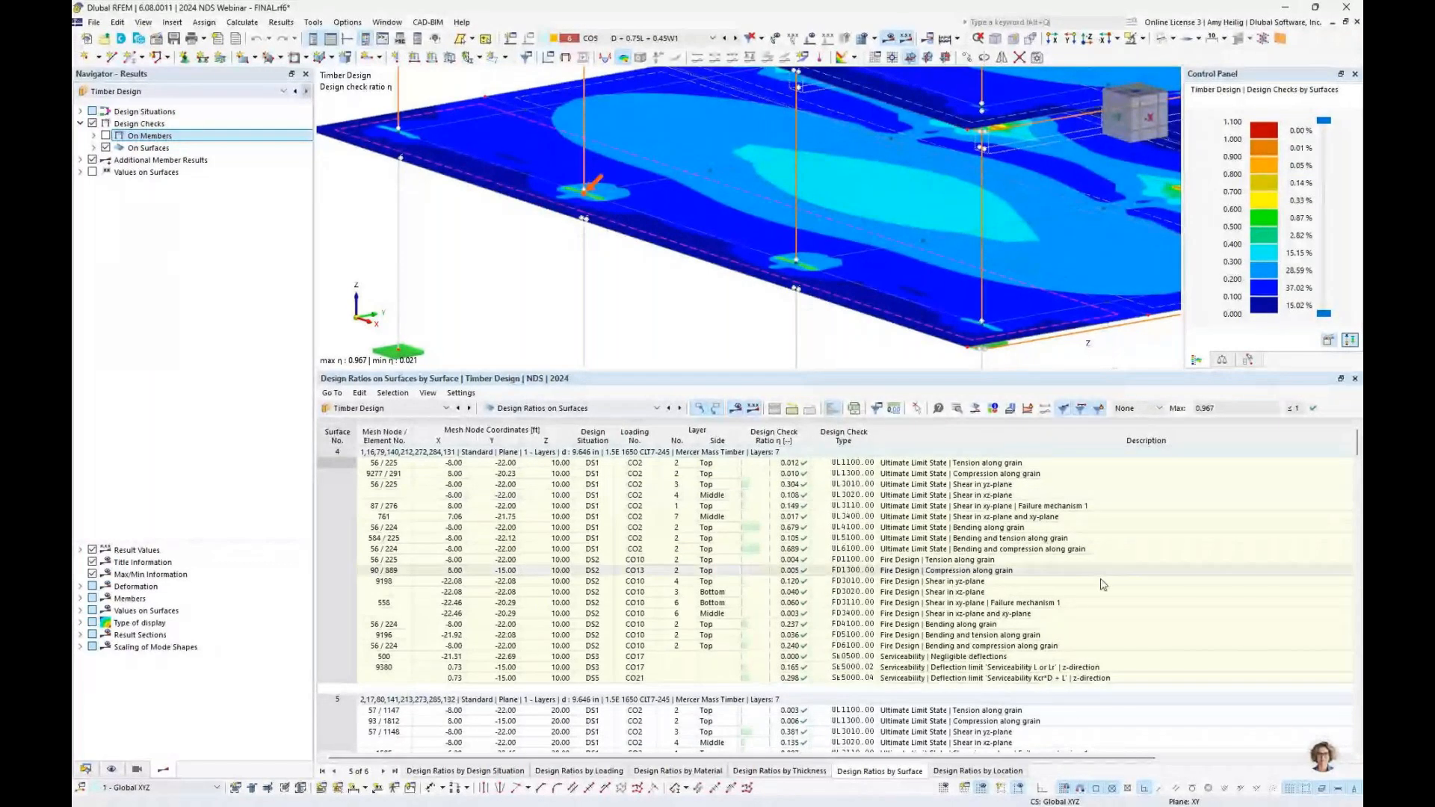
Examine the design check details and formulas for surface 4's UL3010 ultimate limit state check, shear in yz-plane.
left_click(1160, 409)
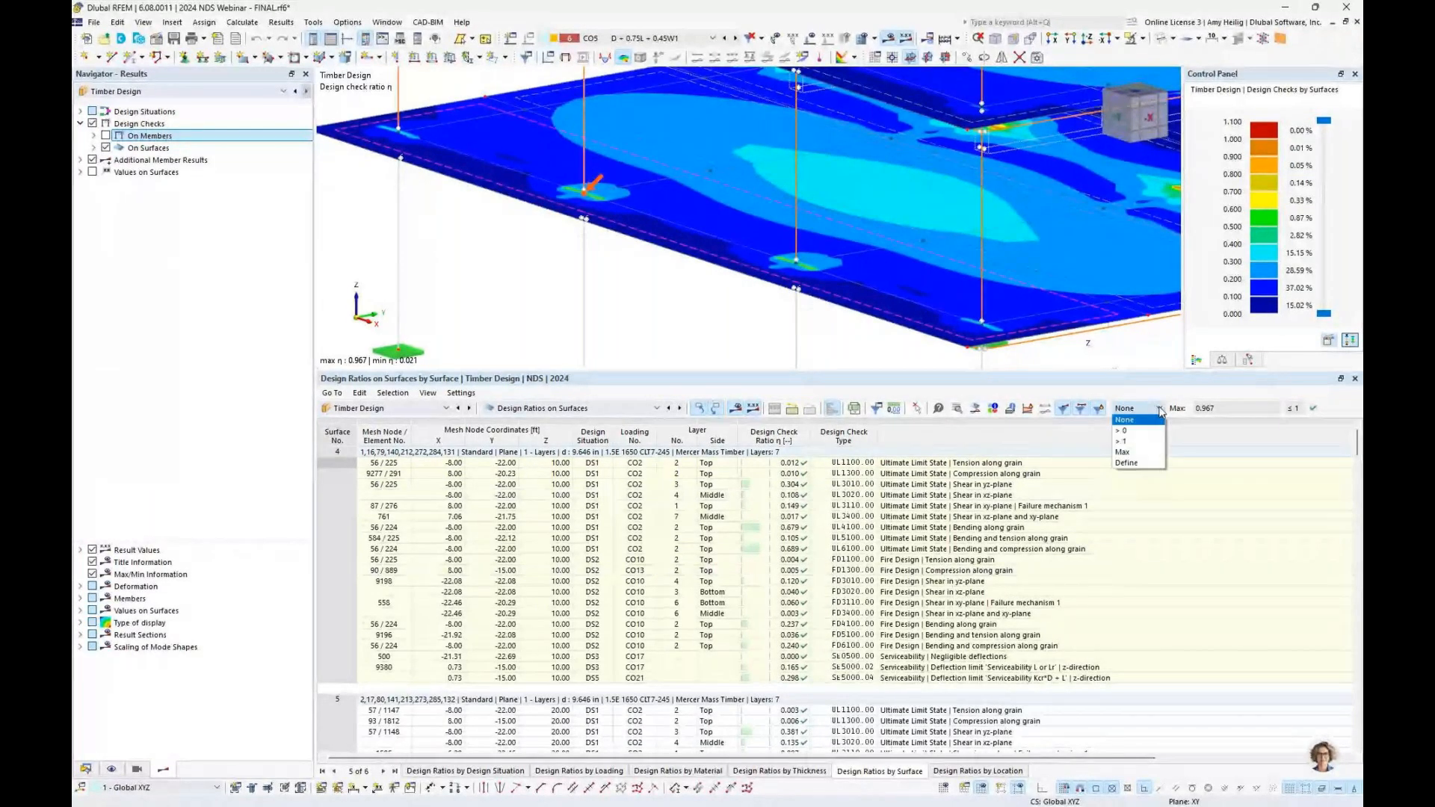
left_click(1011, 550)
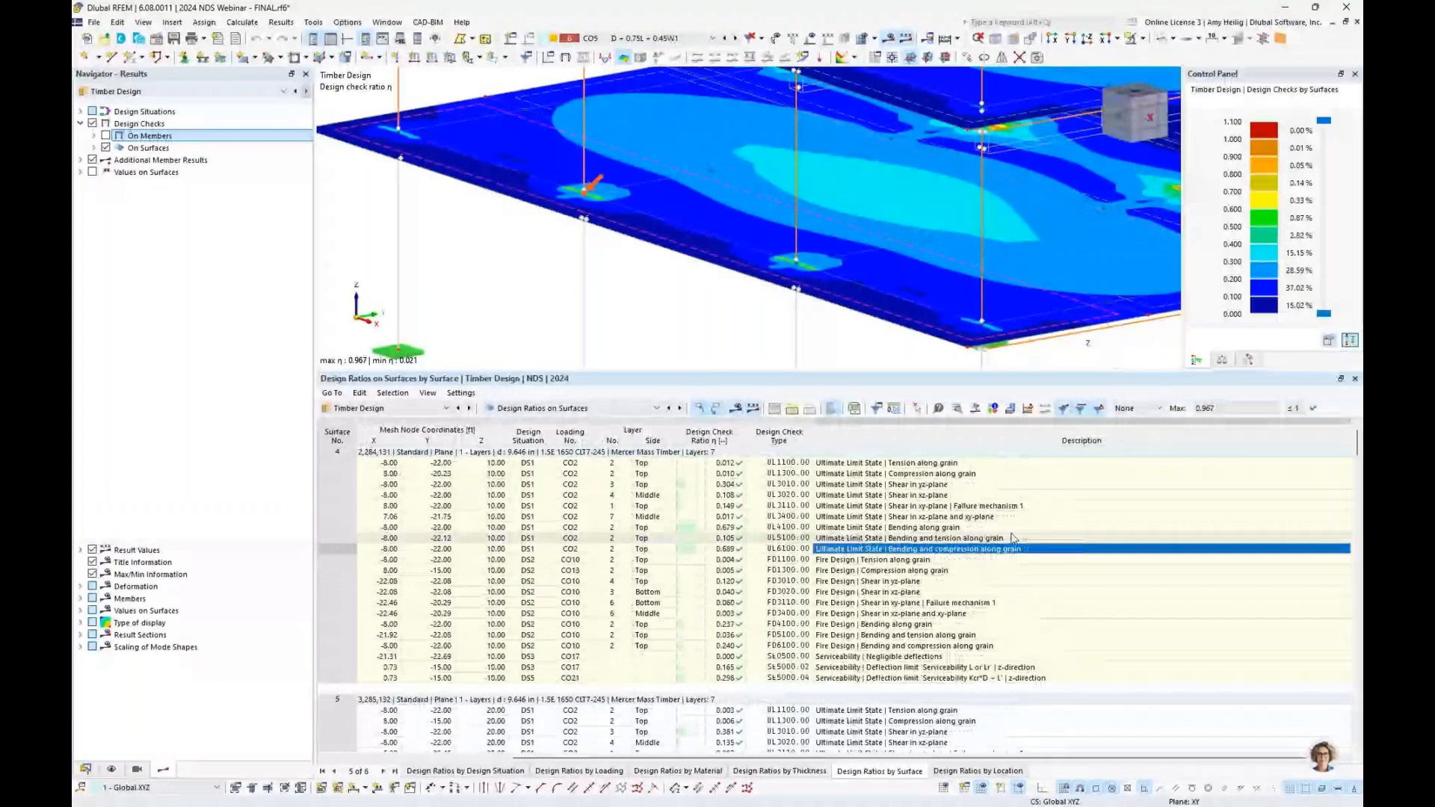
left_click(886, 487)
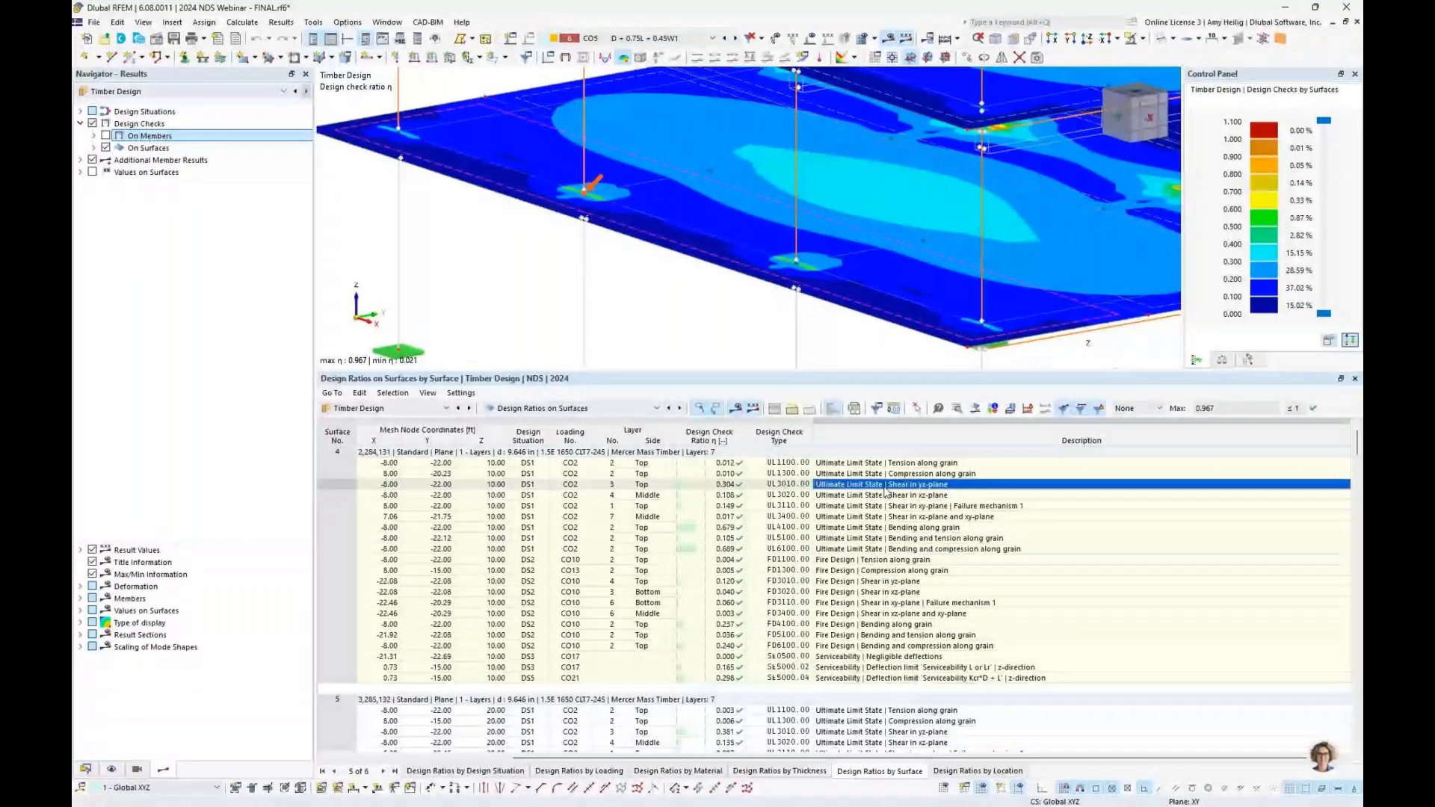
left_click(958, 411)
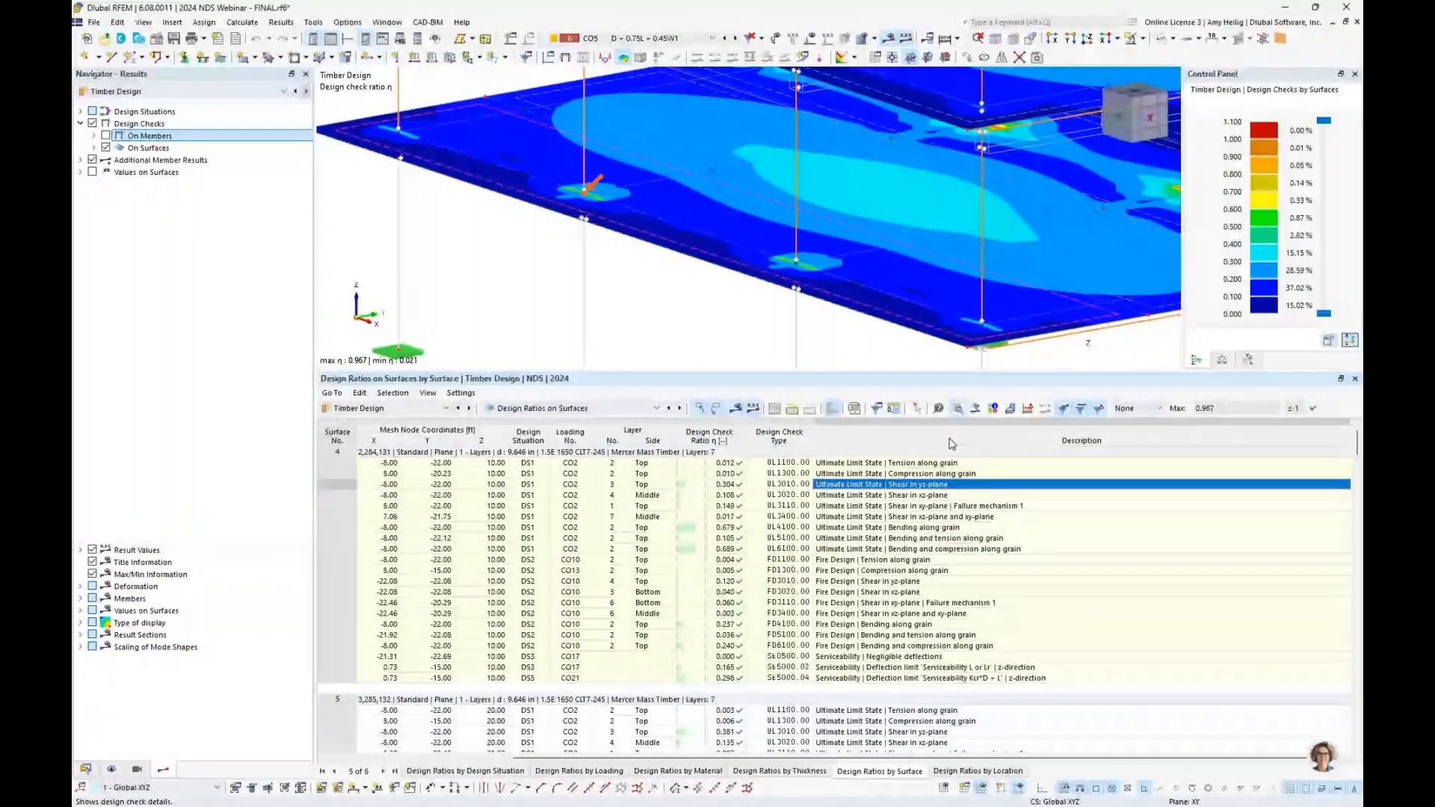
double_click(950, 492)
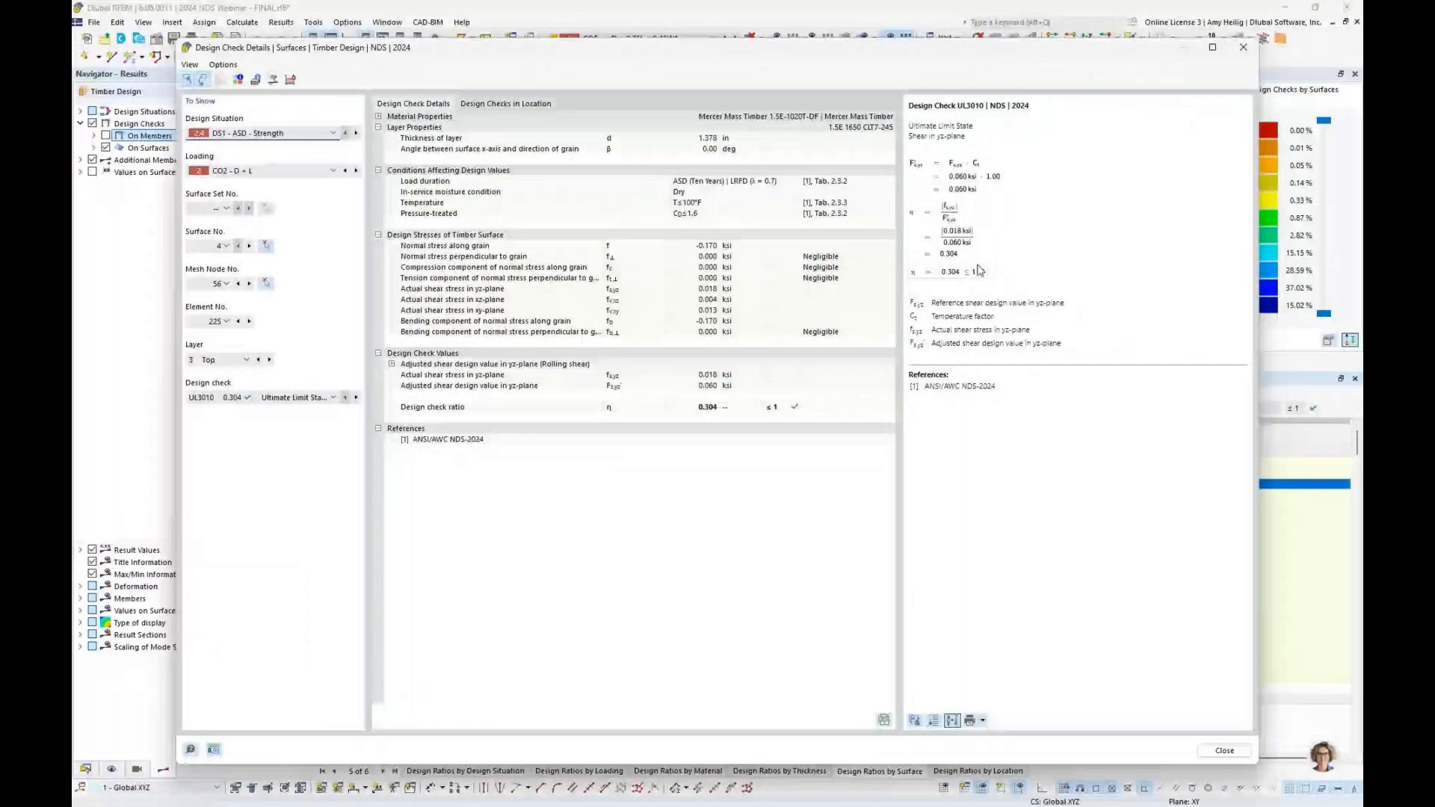
scroll(979, 270, "up", 4, "ctrl")
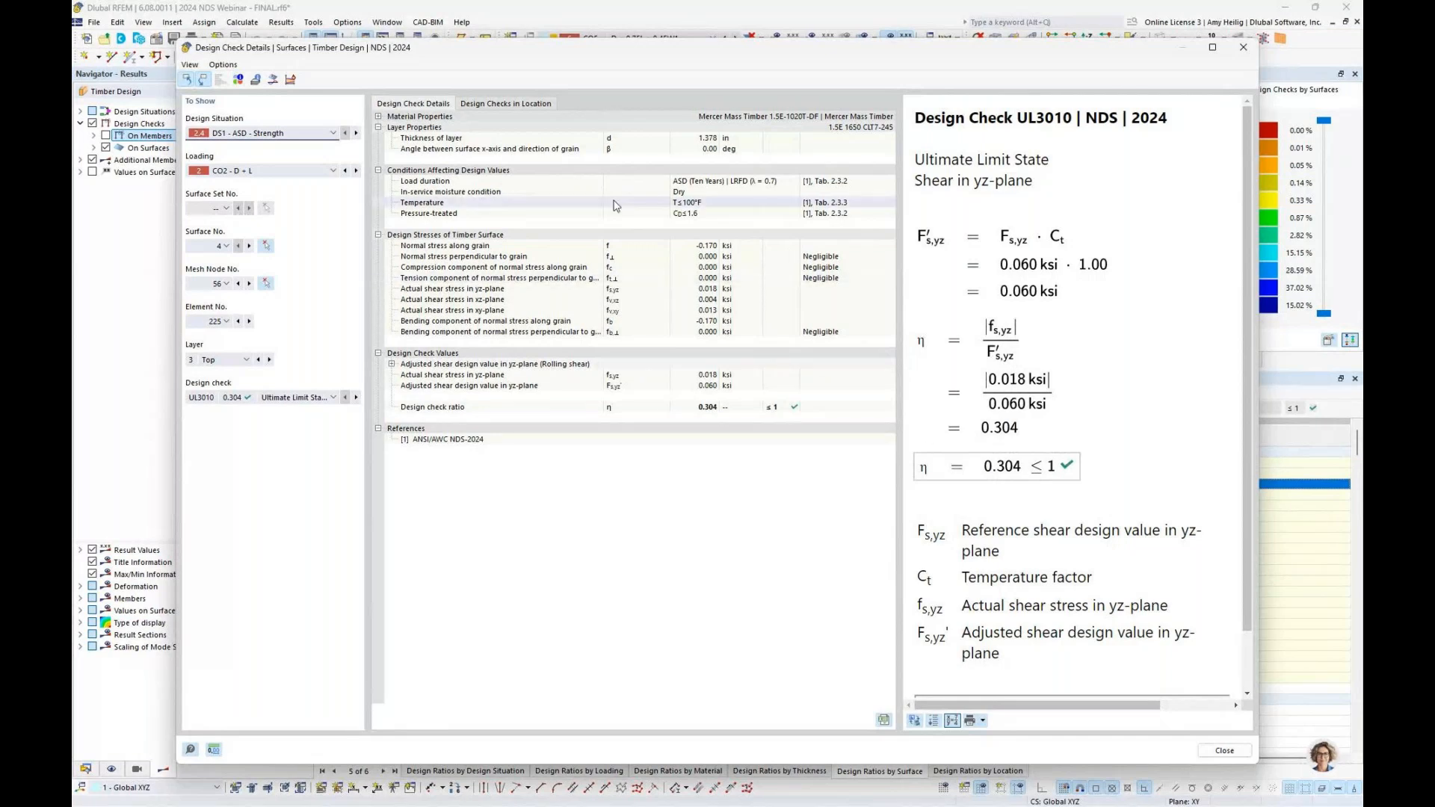
View the through-thickness diagrams of design ratio, normal stress along grain and shear stress for surface 4's UL3010 check.
left_click(274, 80)
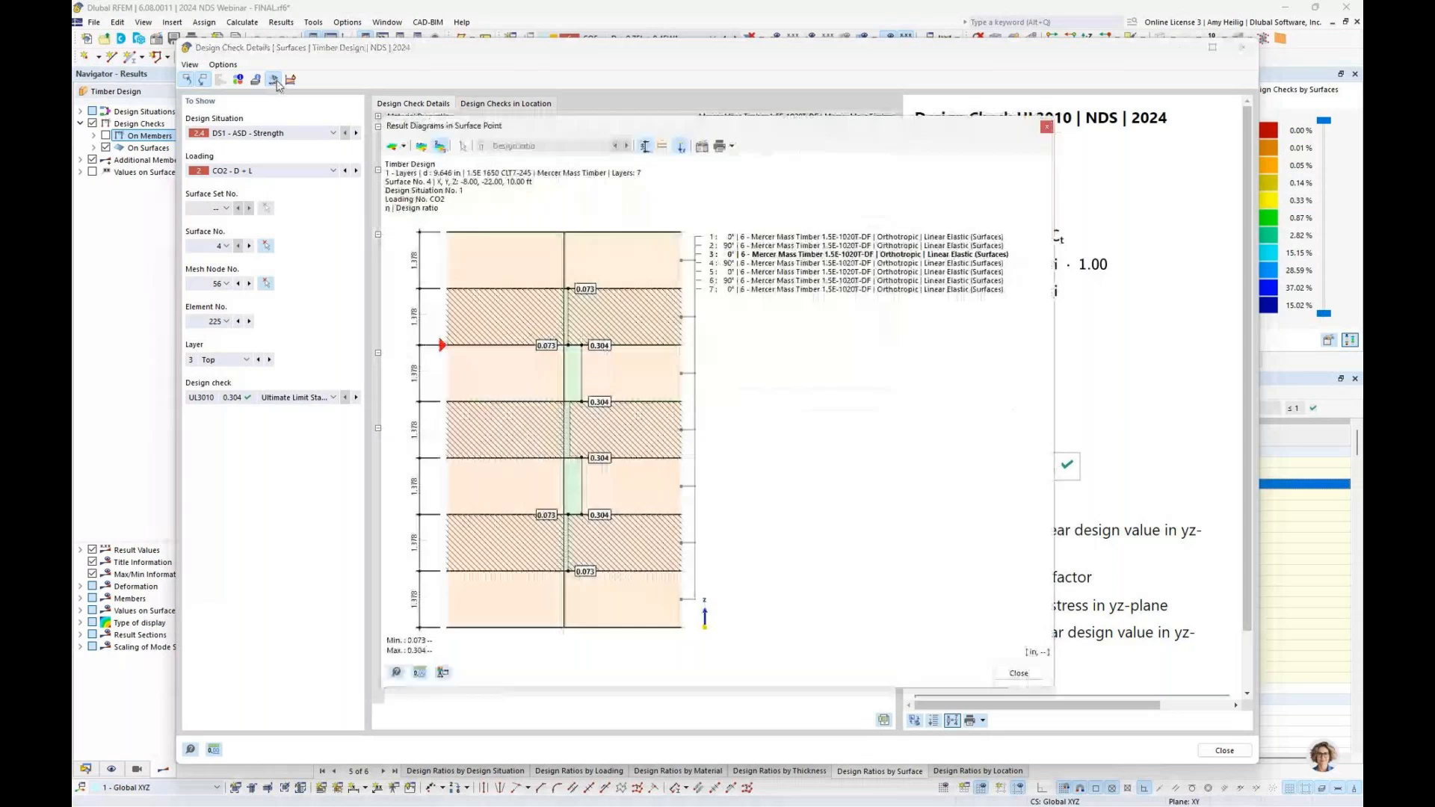
left_click(405, 147)
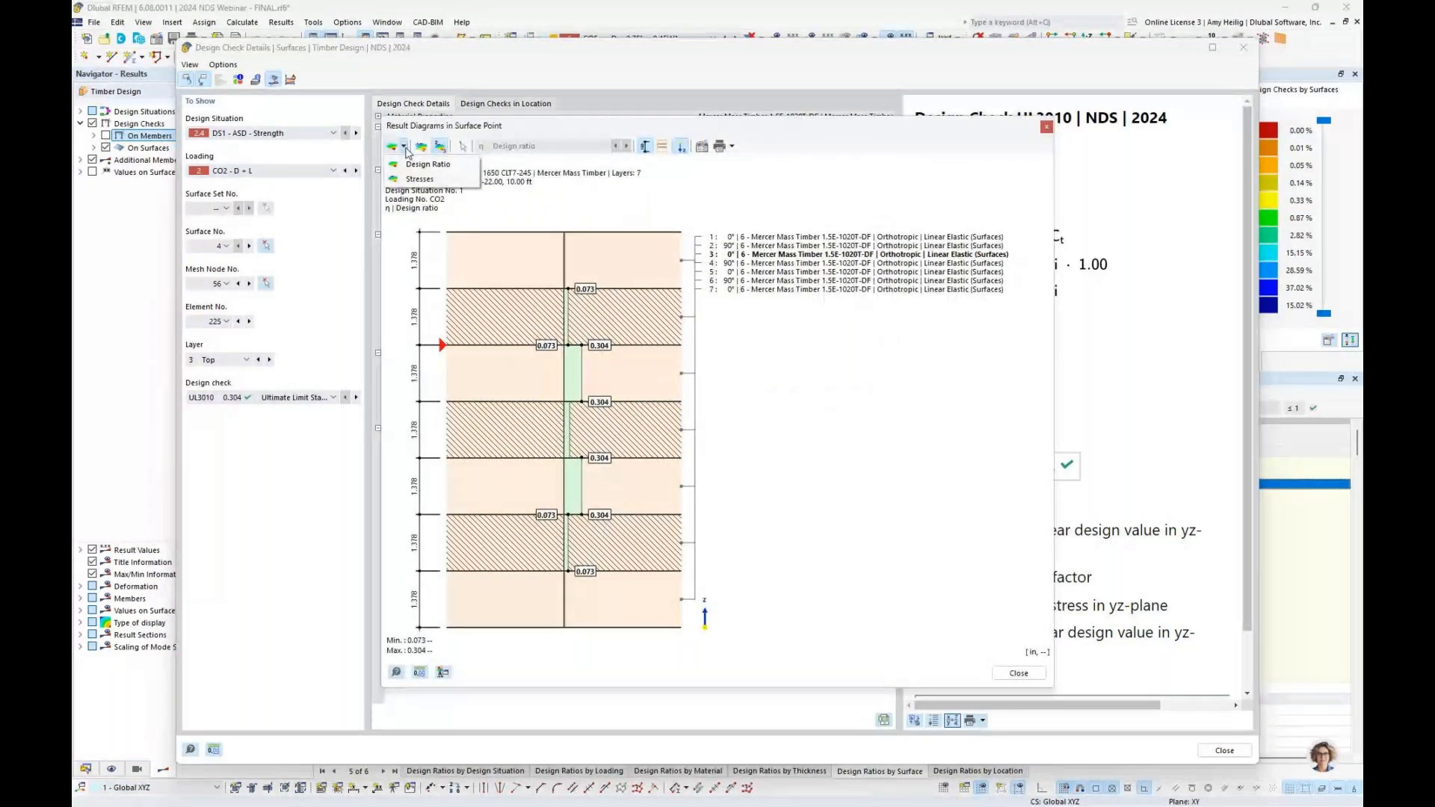
left_click(409, 151)
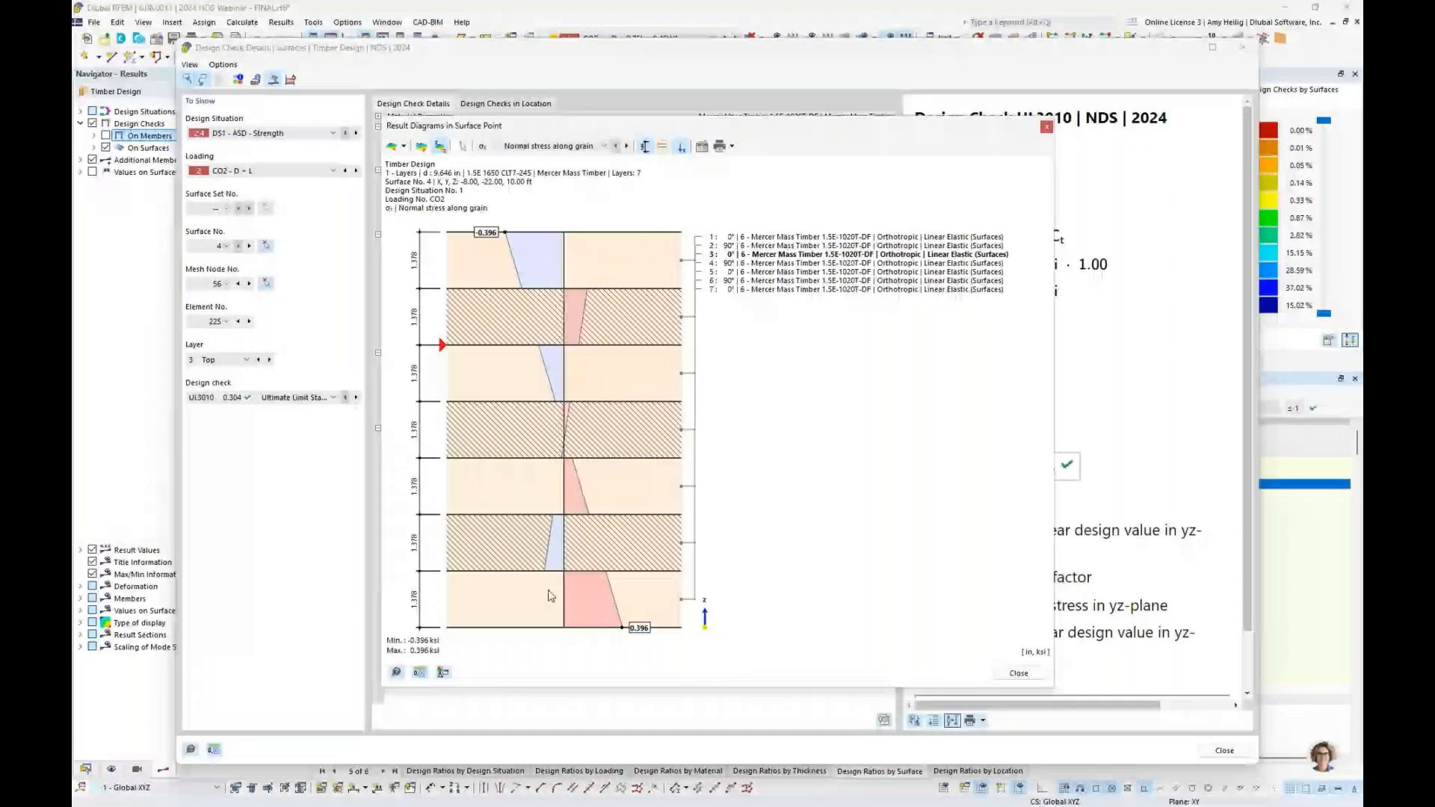
left_click(561, 147)
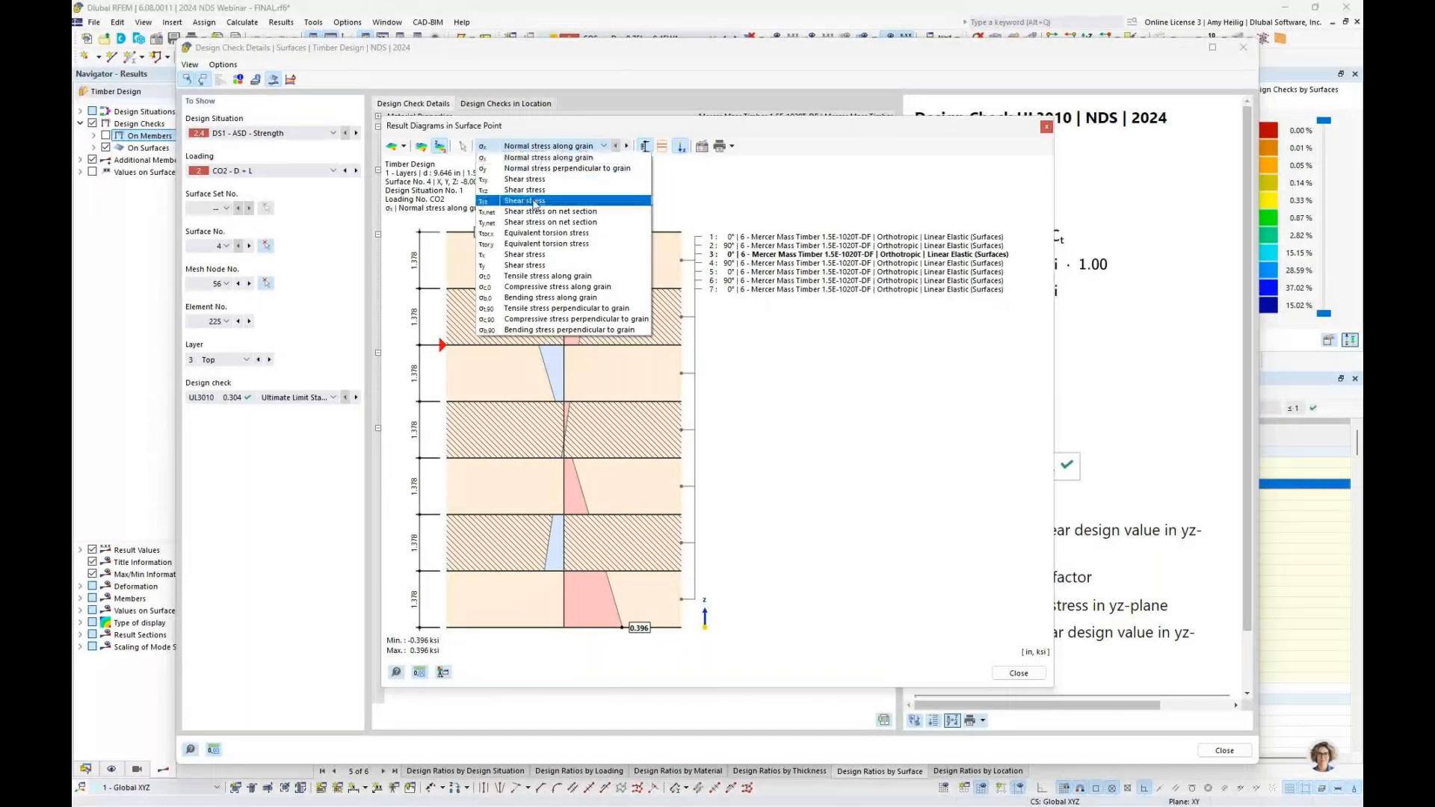
key("Escape")
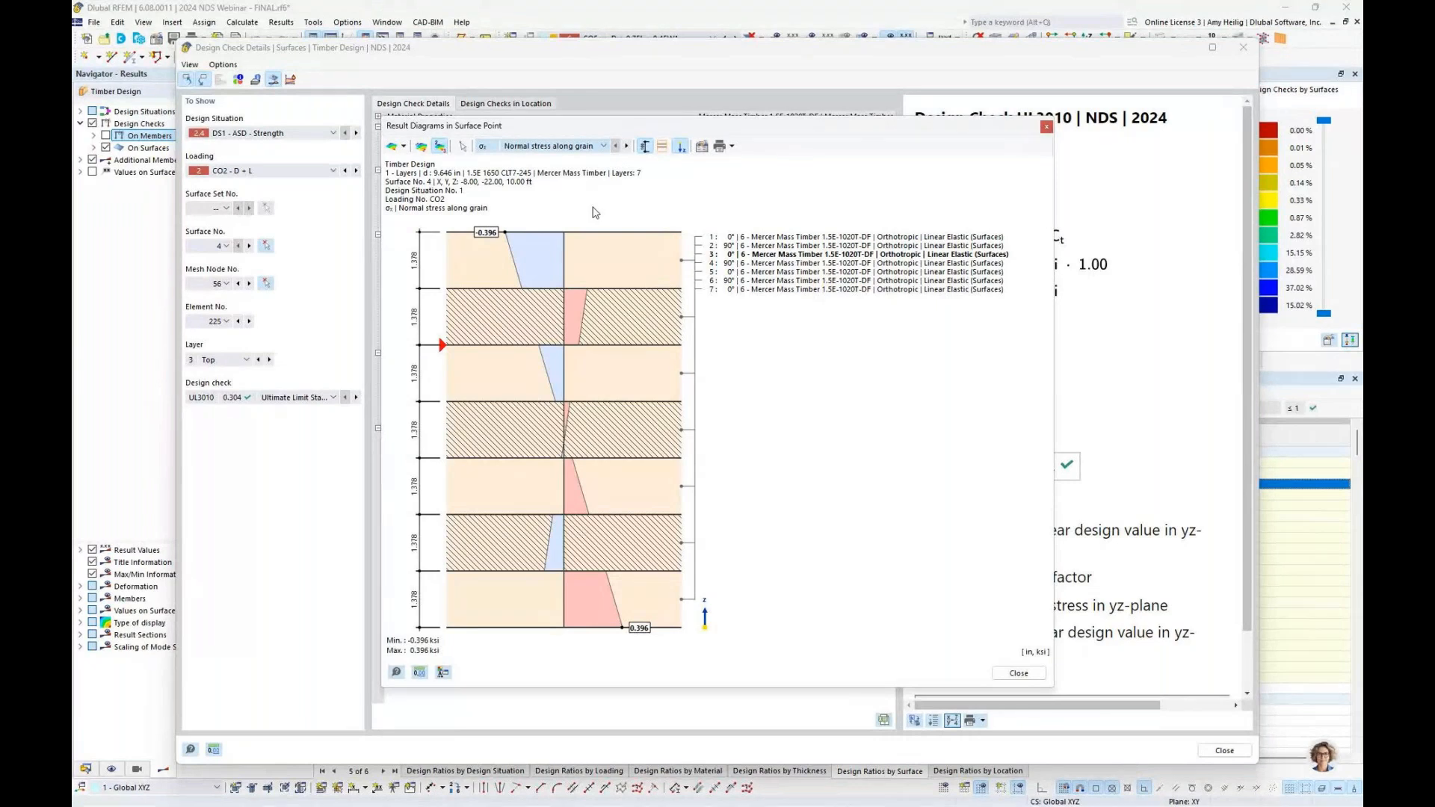
key("Down")
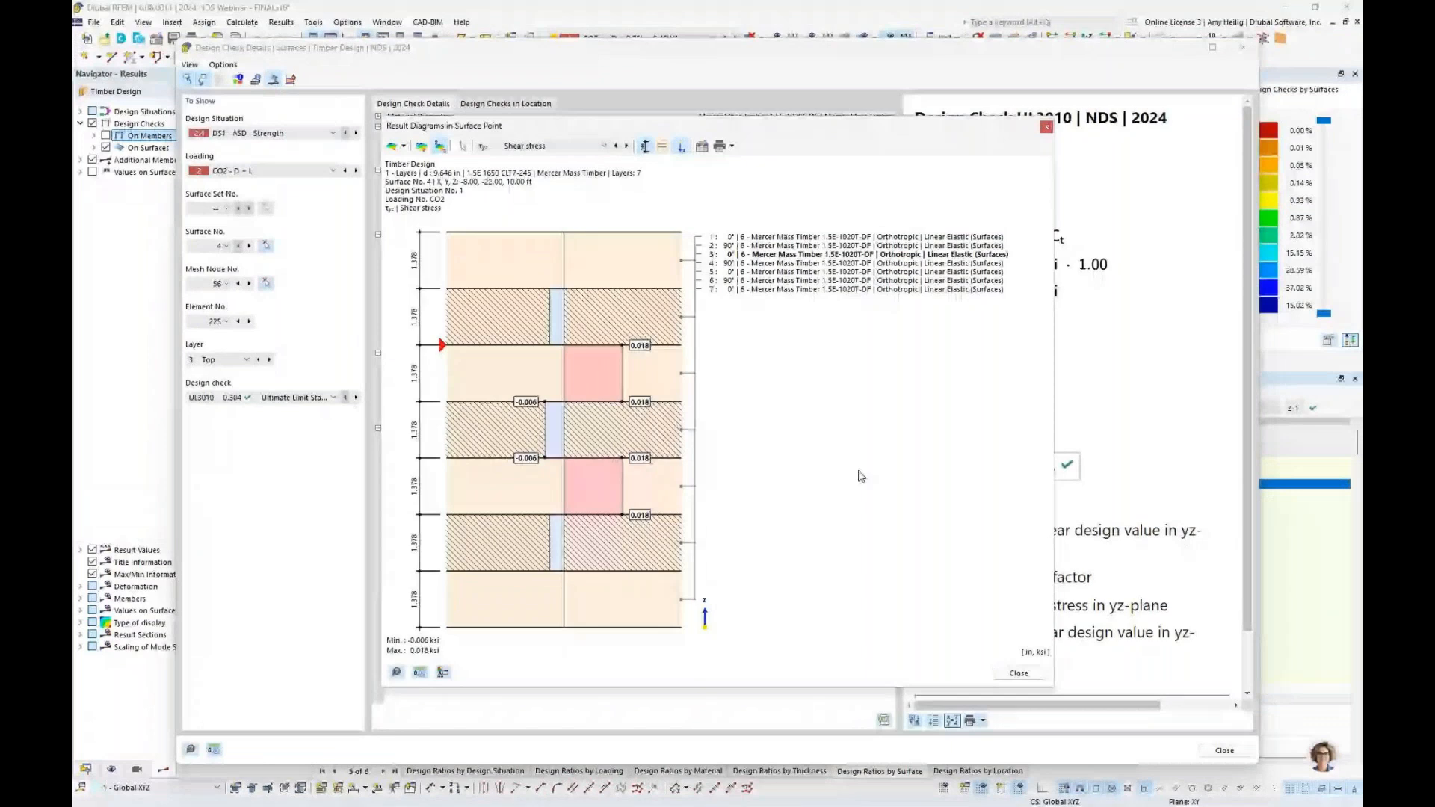
key("Escape")
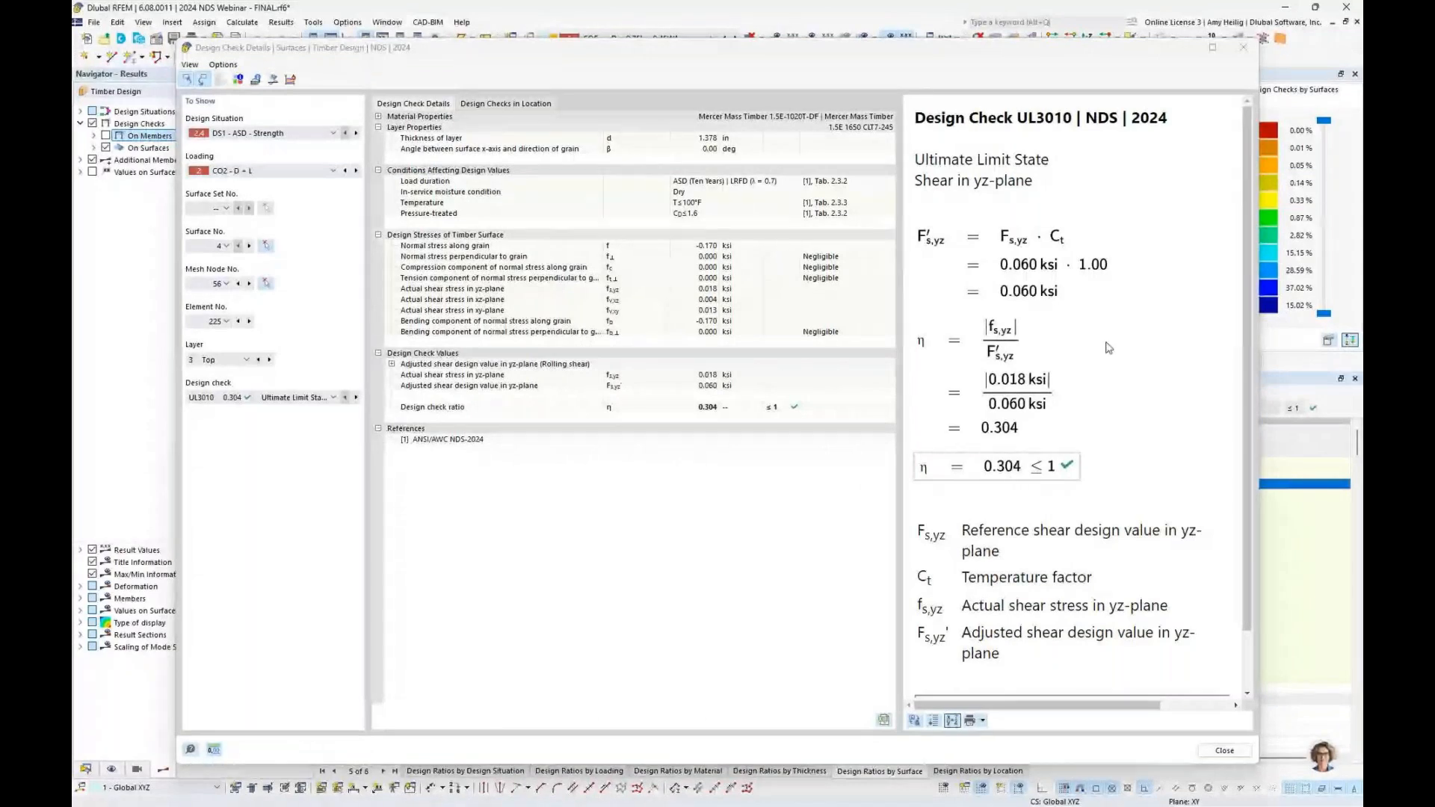
left_click(1243, 49)
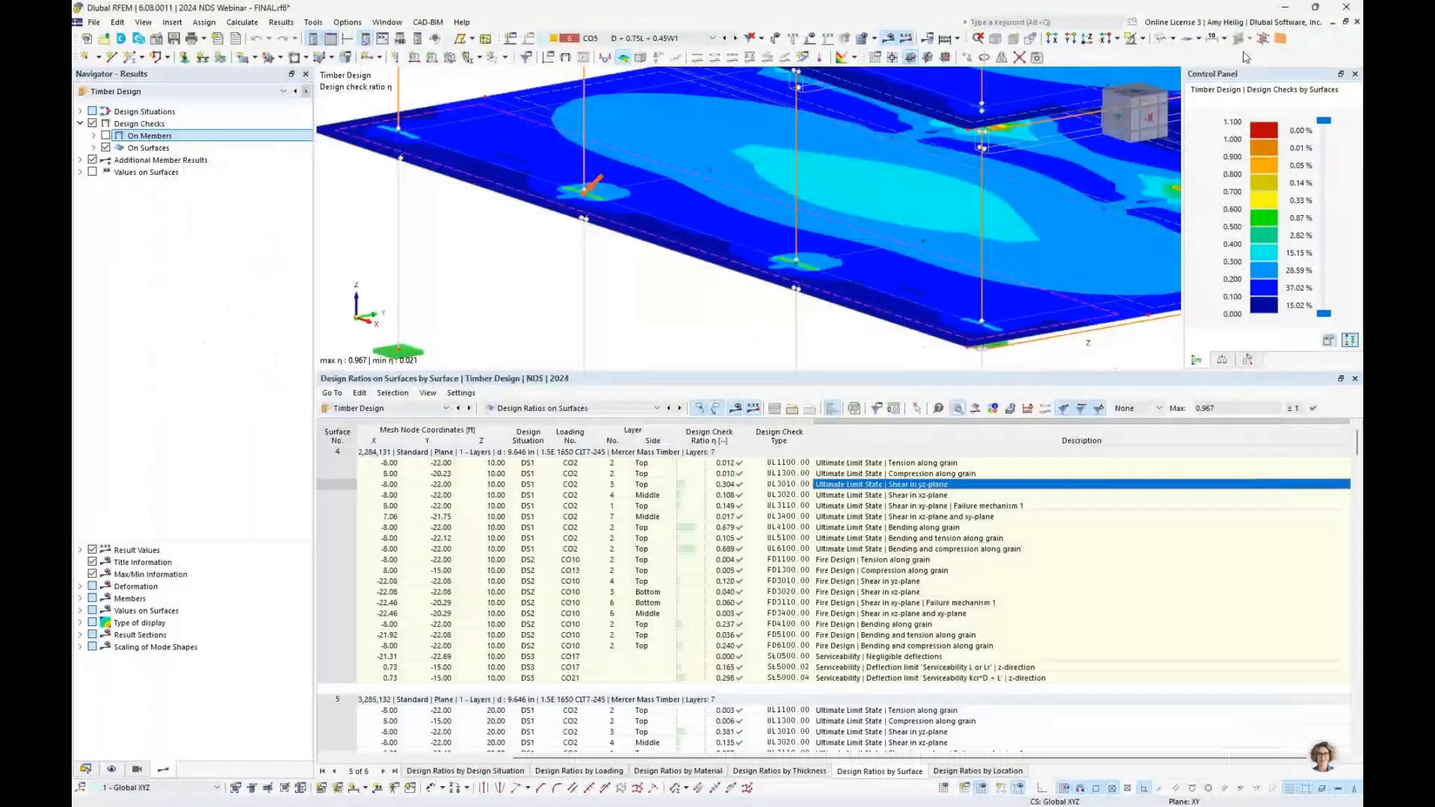
Examine surface 4's FD3010 fire design check for shear in yz-plane, including the charring depth details of layer No. 1.
left_click(870, 582)
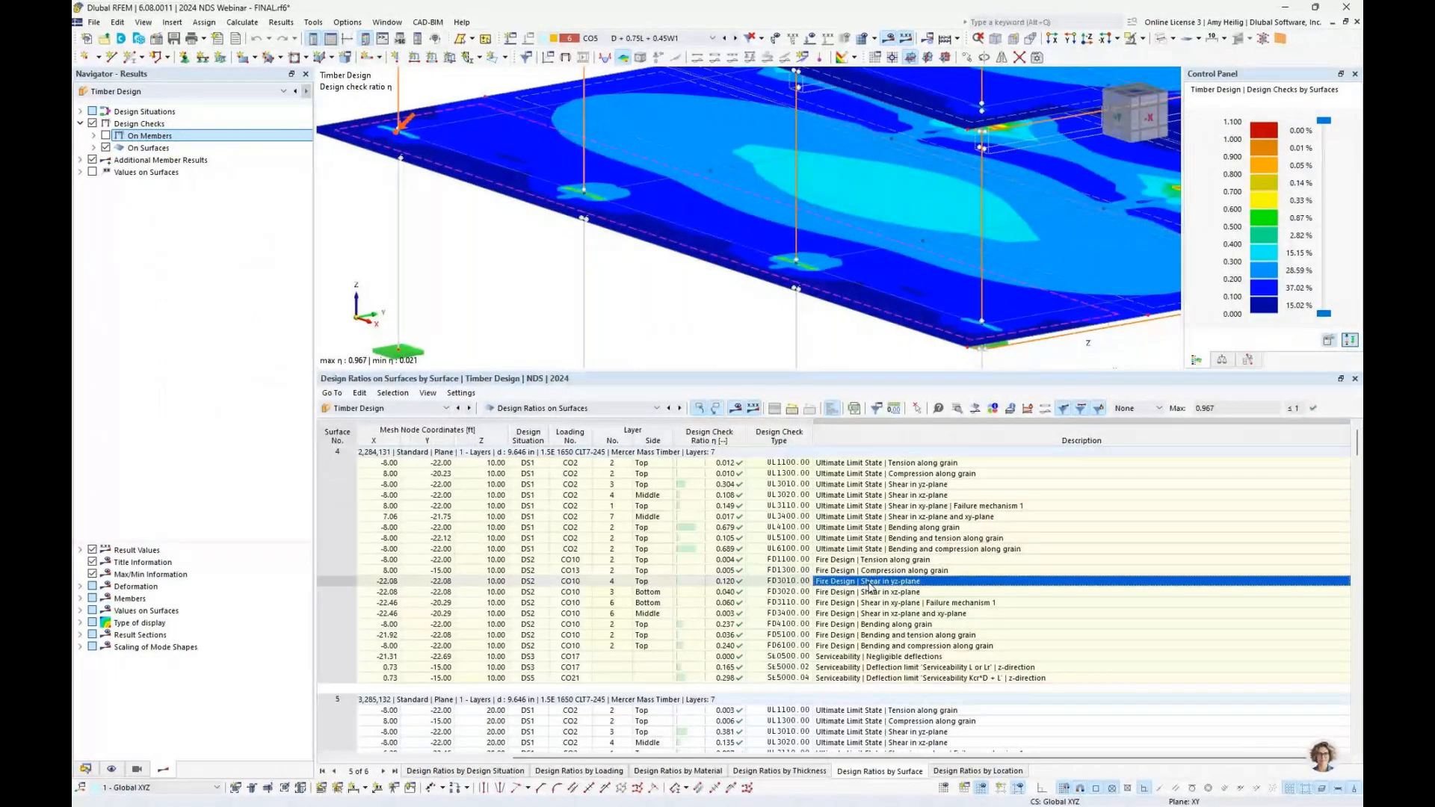
left_click(959, 414)
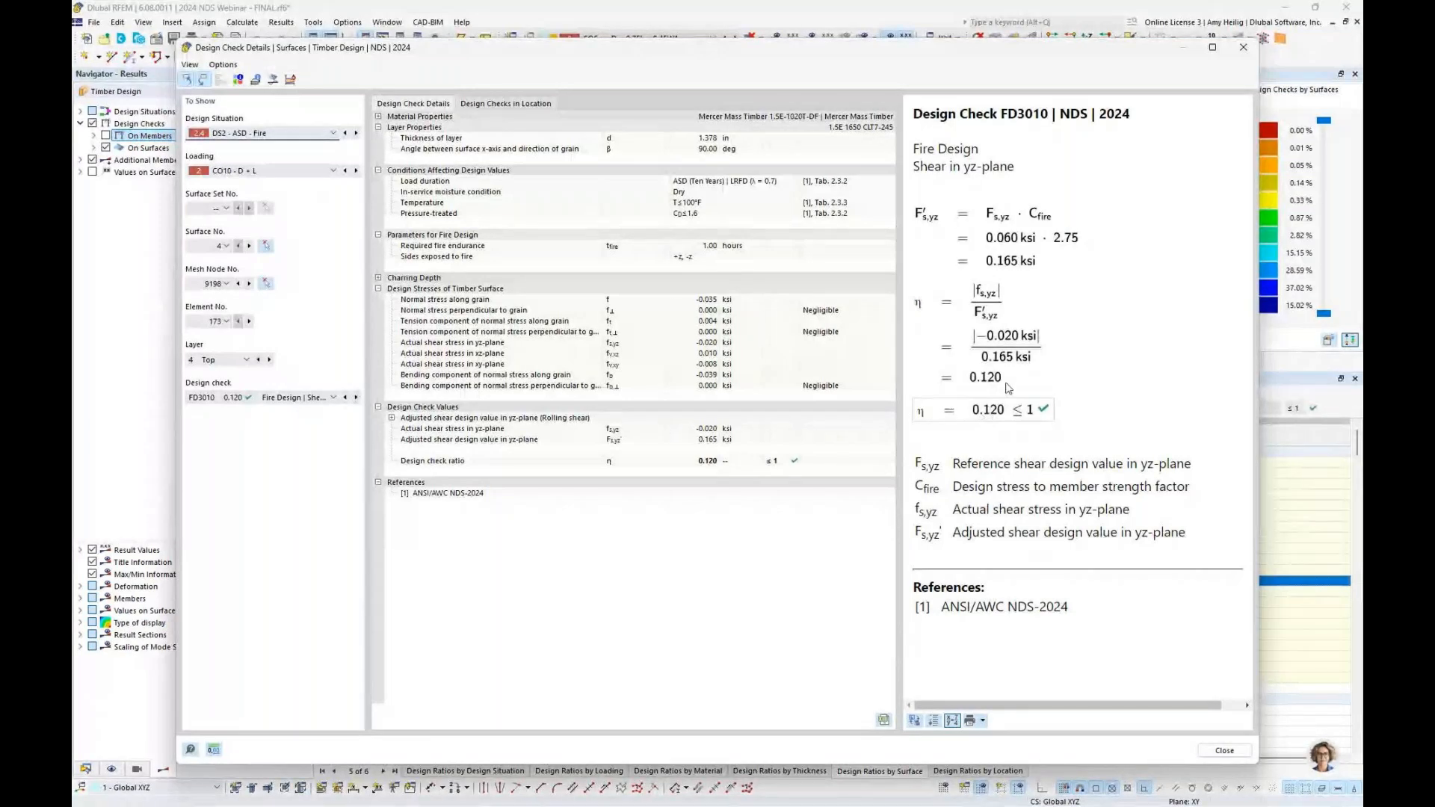
left_click(378, 278)
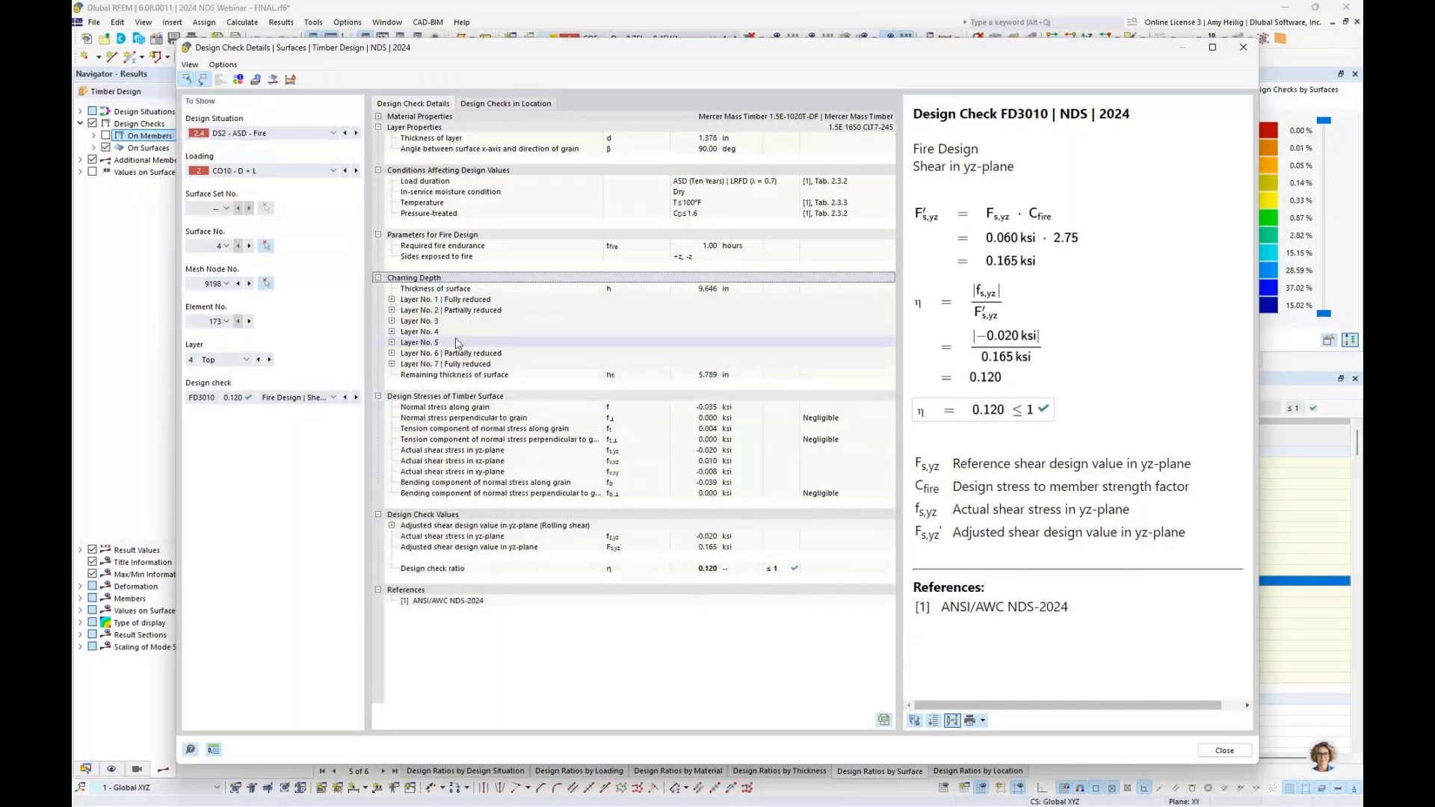
left_click(394, 301)
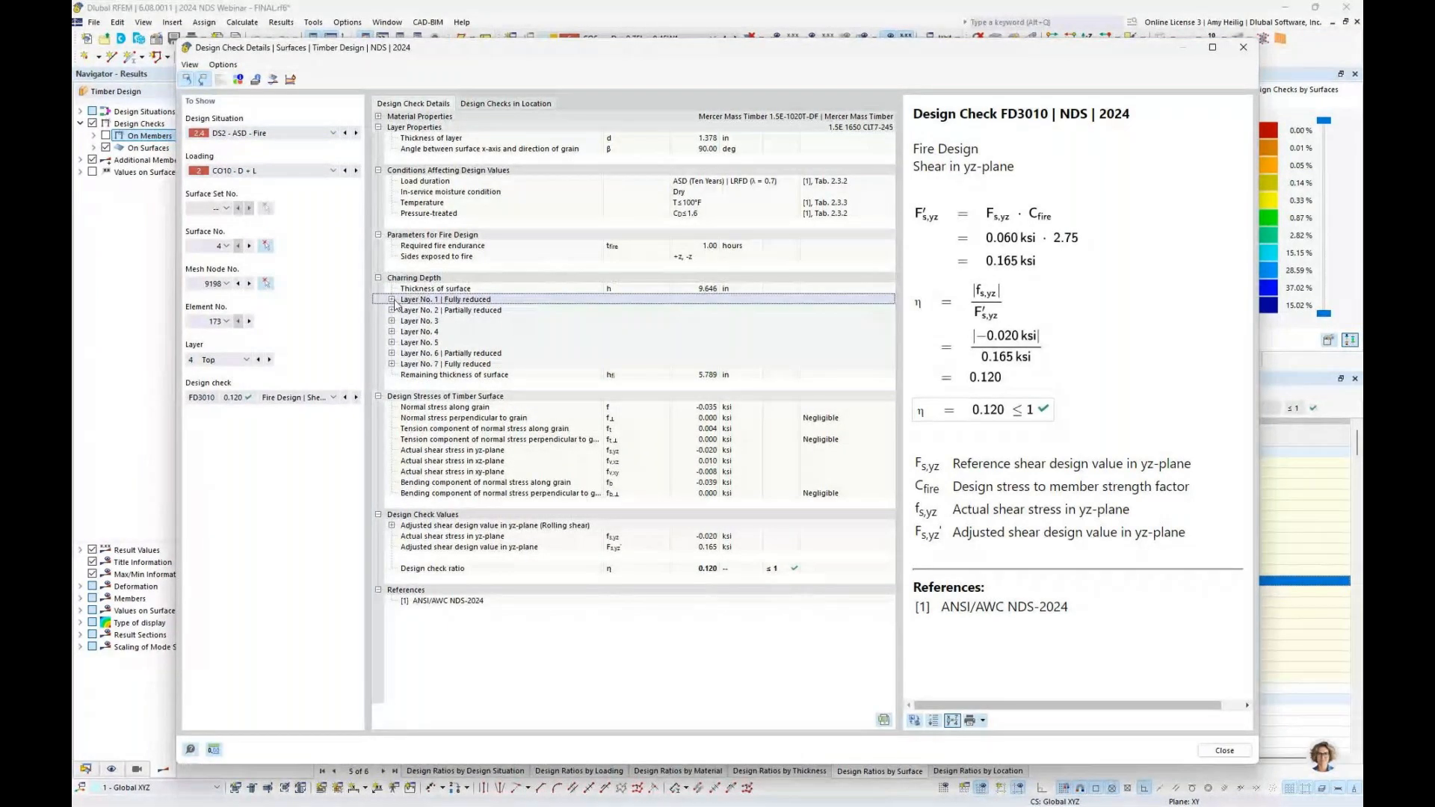
left_click(392, 300)
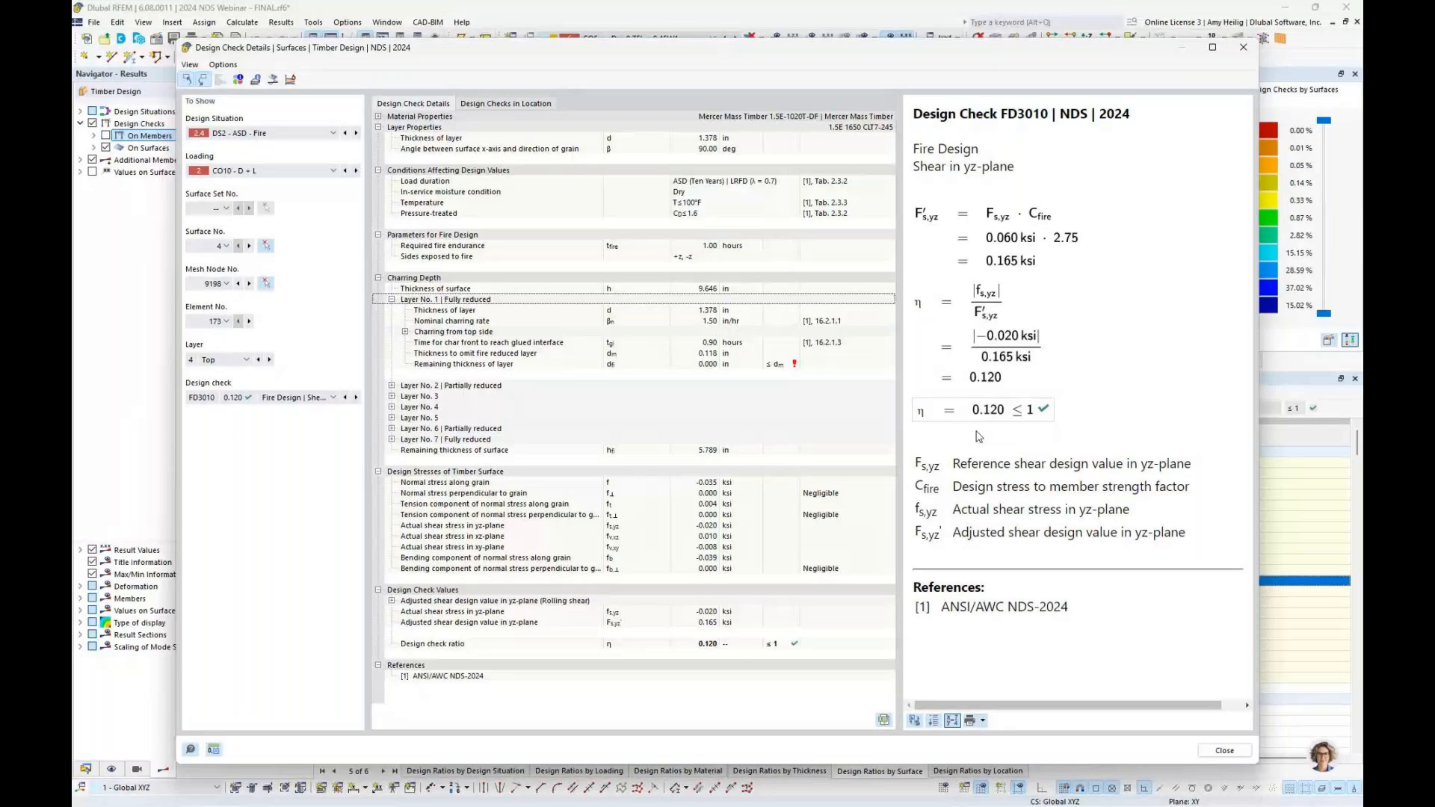
View the charring depth-time diagram for the FD3010 fire check and close the check details.
left_click(291, 80)
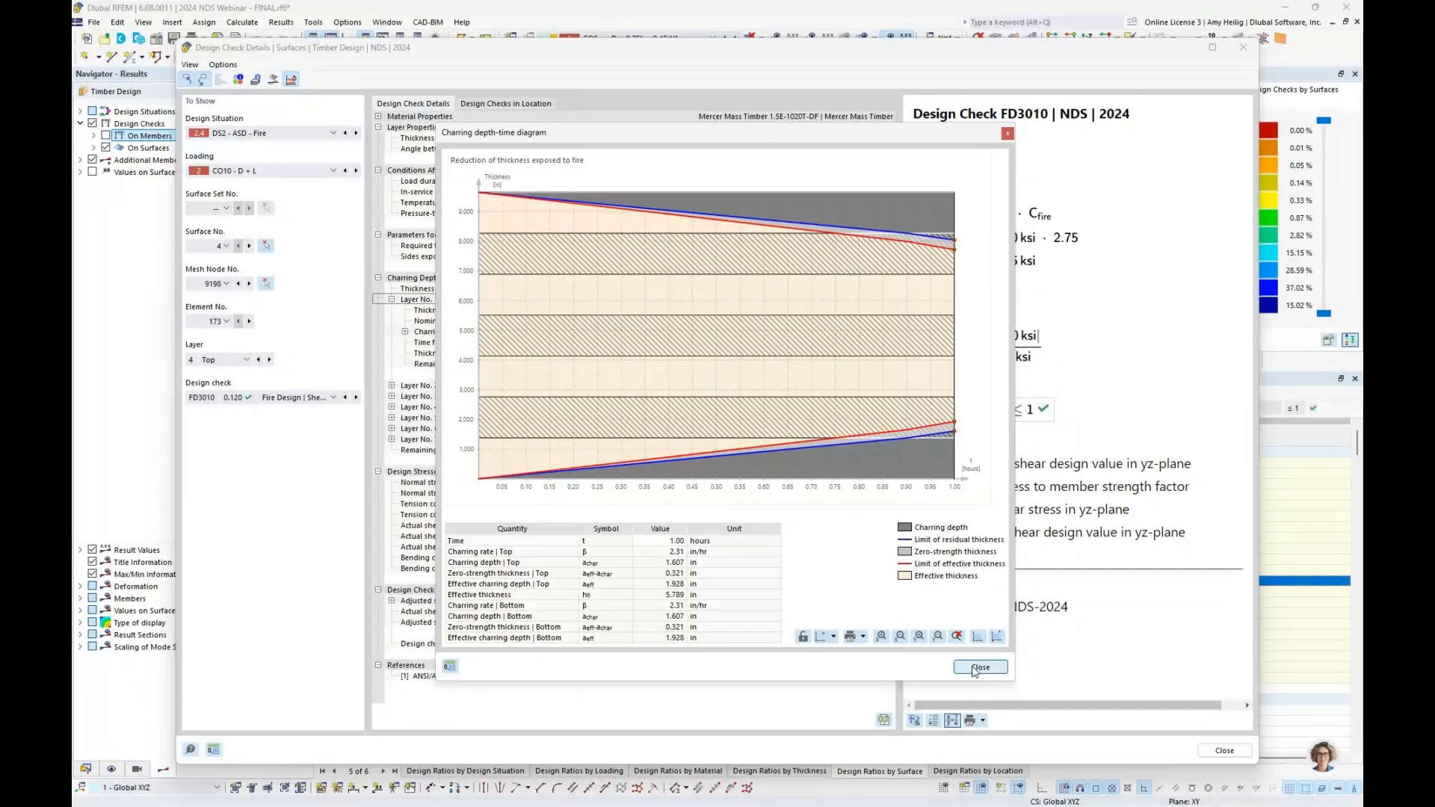
left_click(976, 668)
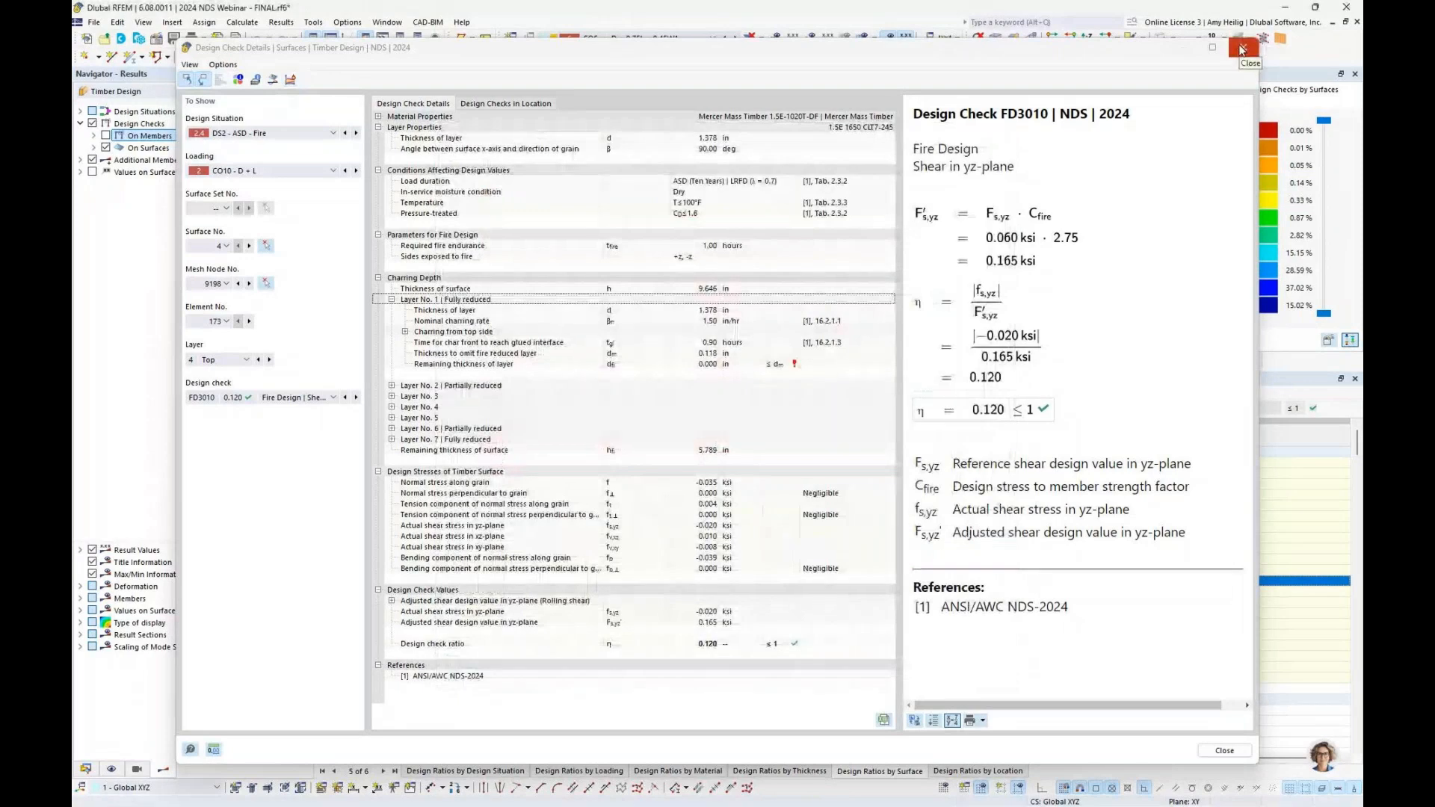
left_click(1243, 50)
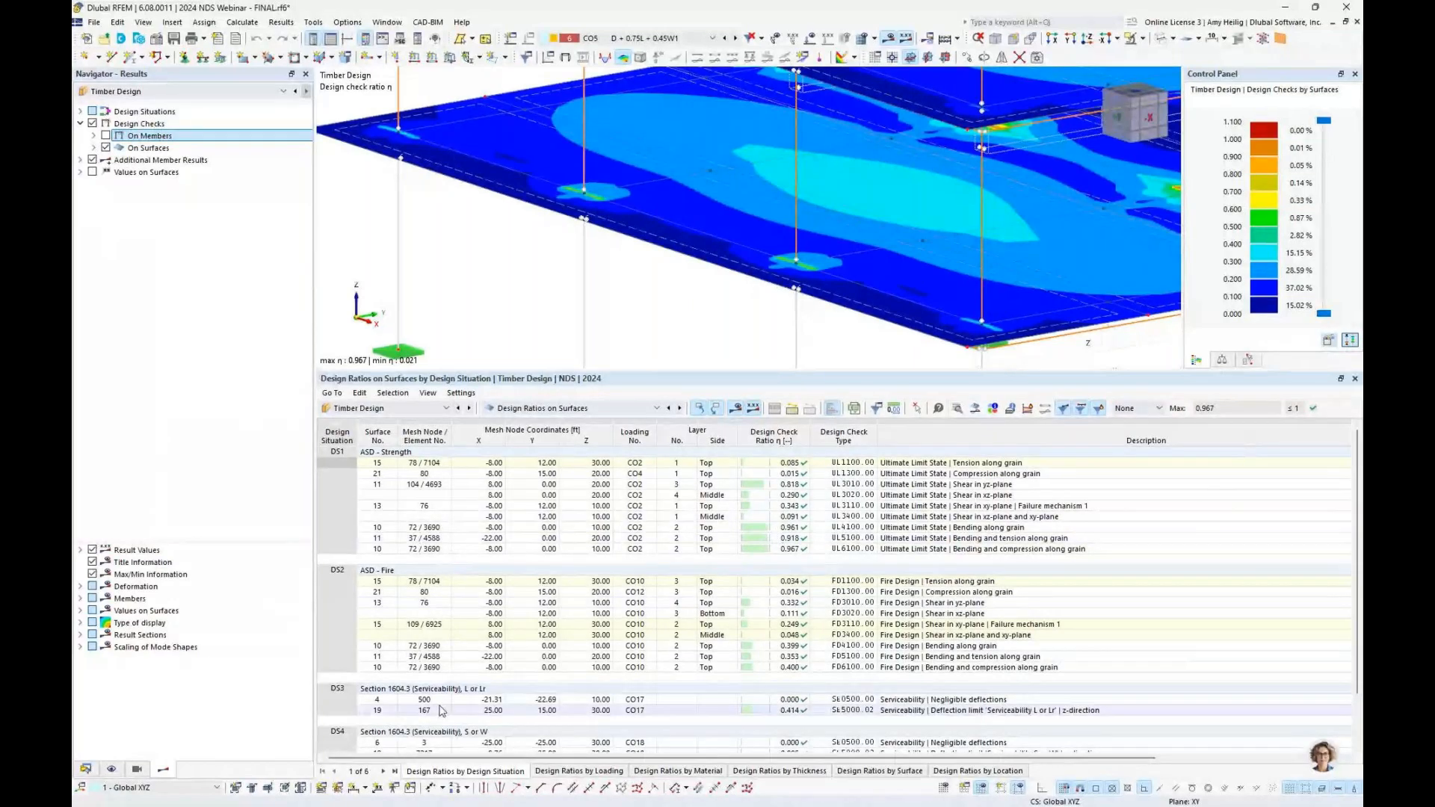
Switch the results table to Design Ratios on Members and display the design checks on members instead of on surfaces.
left_click(557, 409)
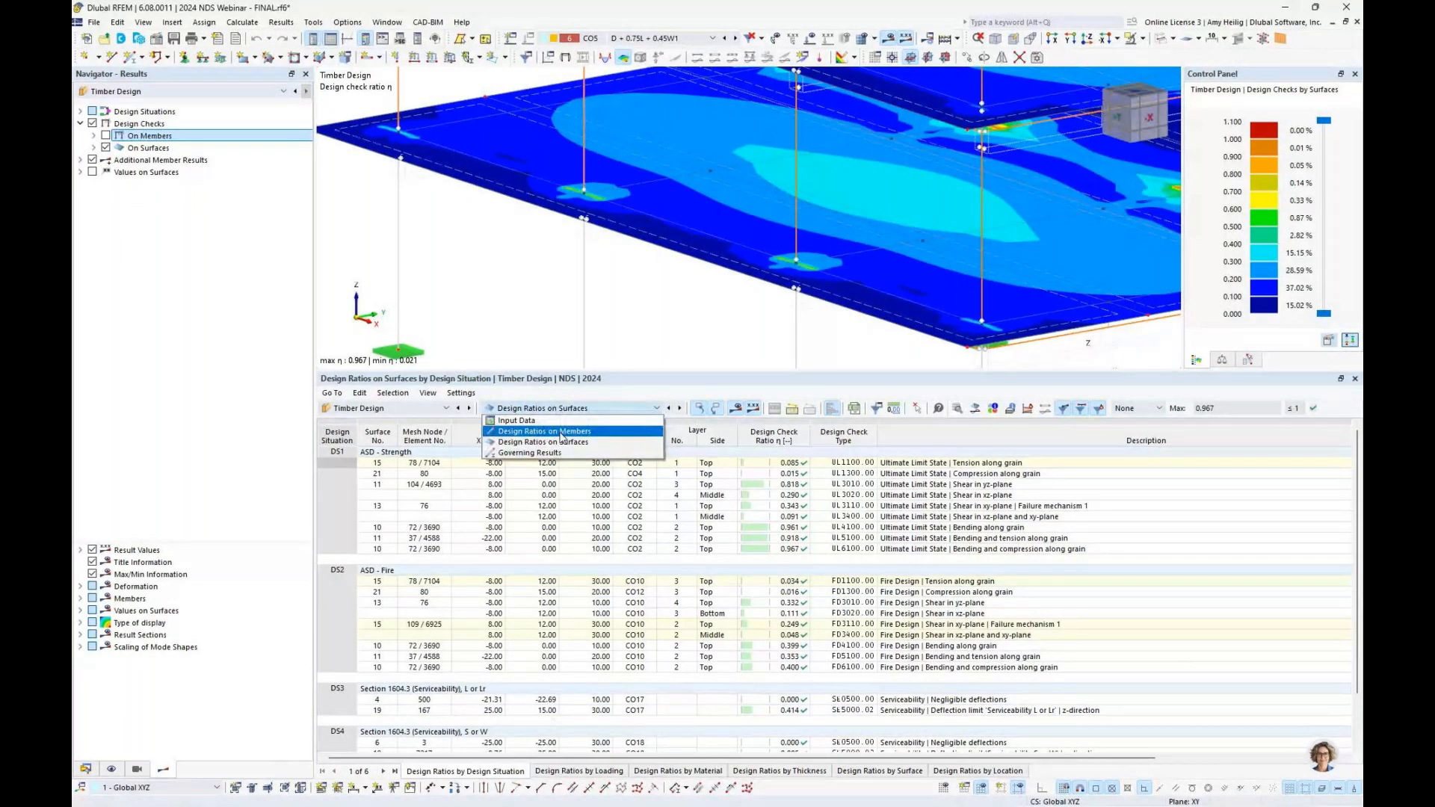
left_click(564, 435)
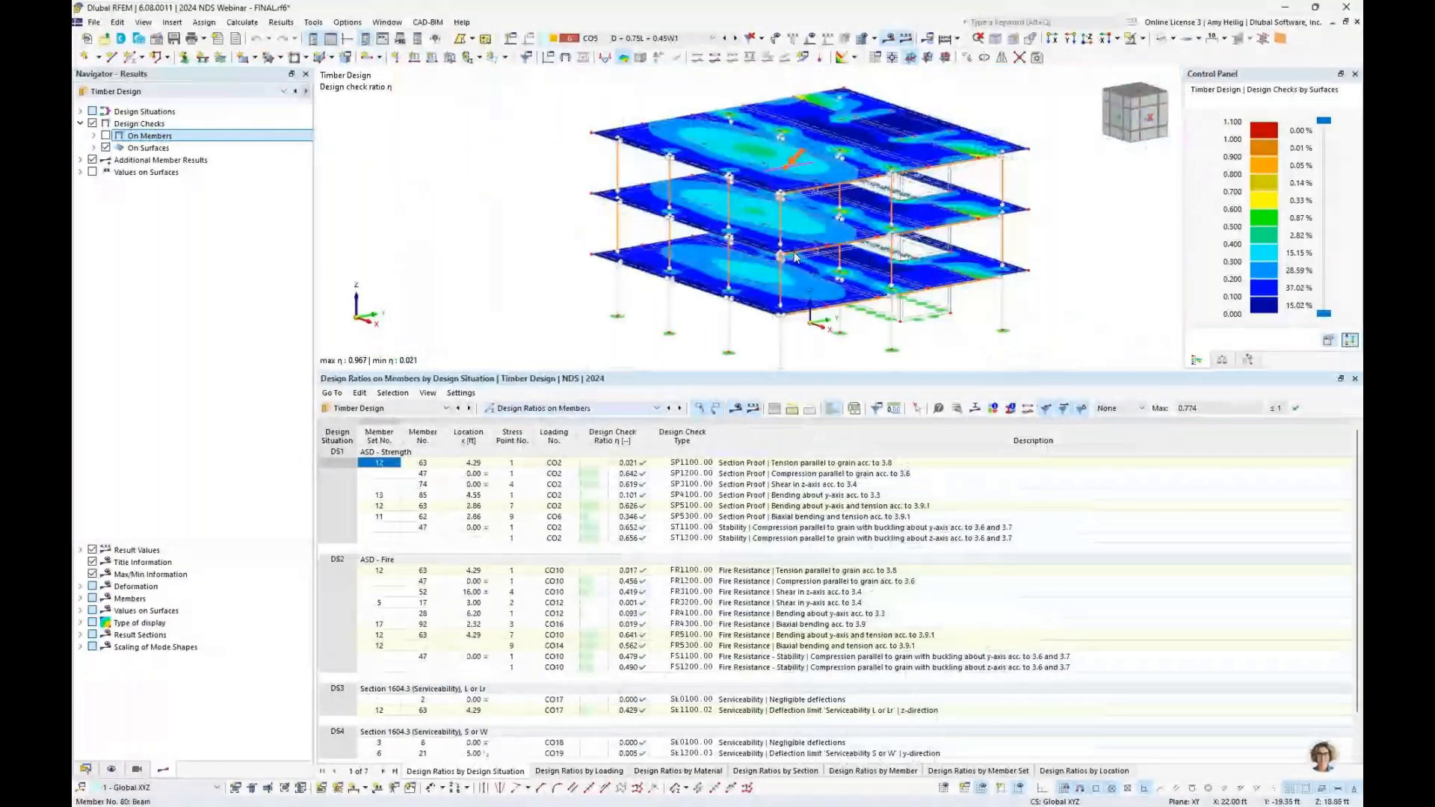
left_click(106, 147)
left_click(105, 135)
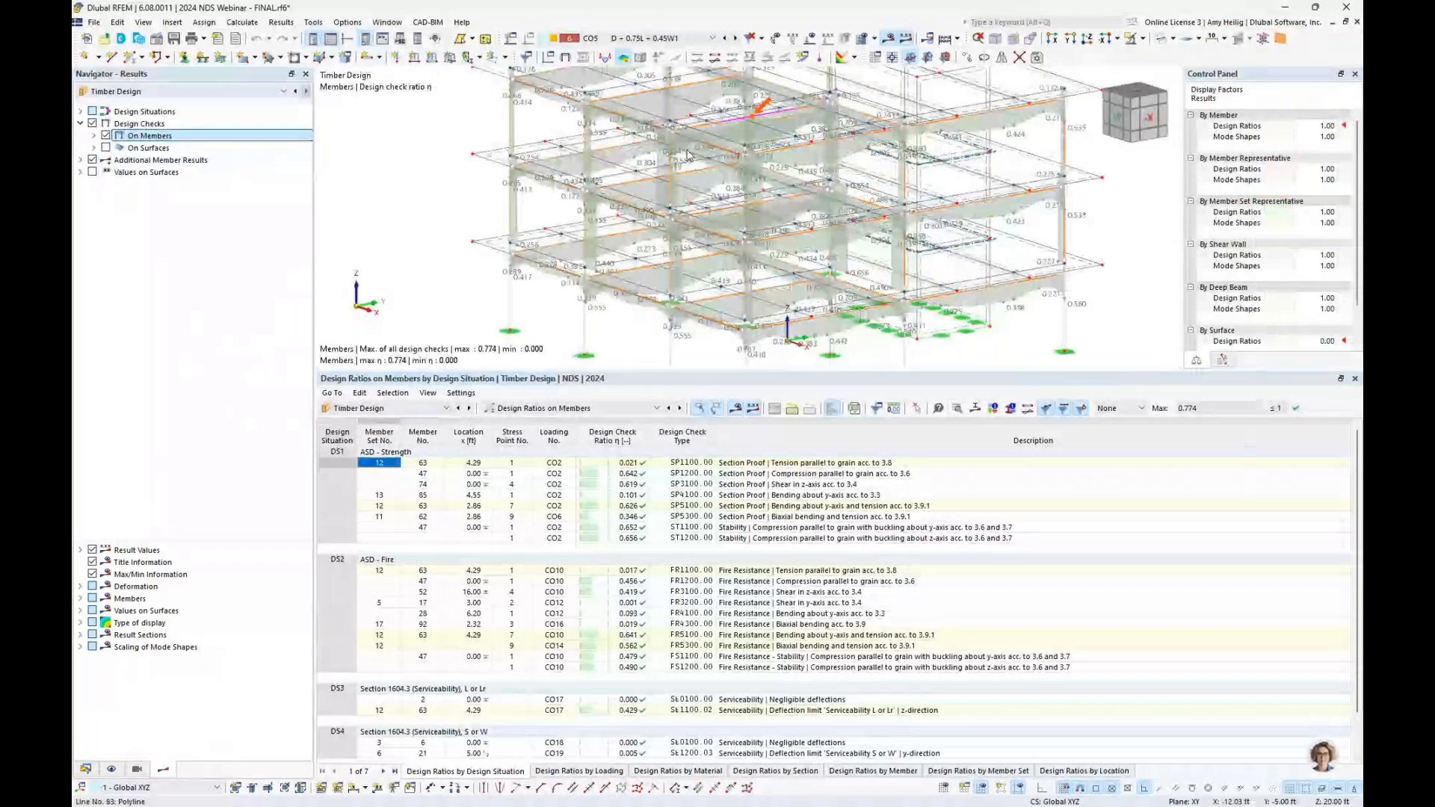
middle_click_drag(643, 247, 606, 250, "ctrl")
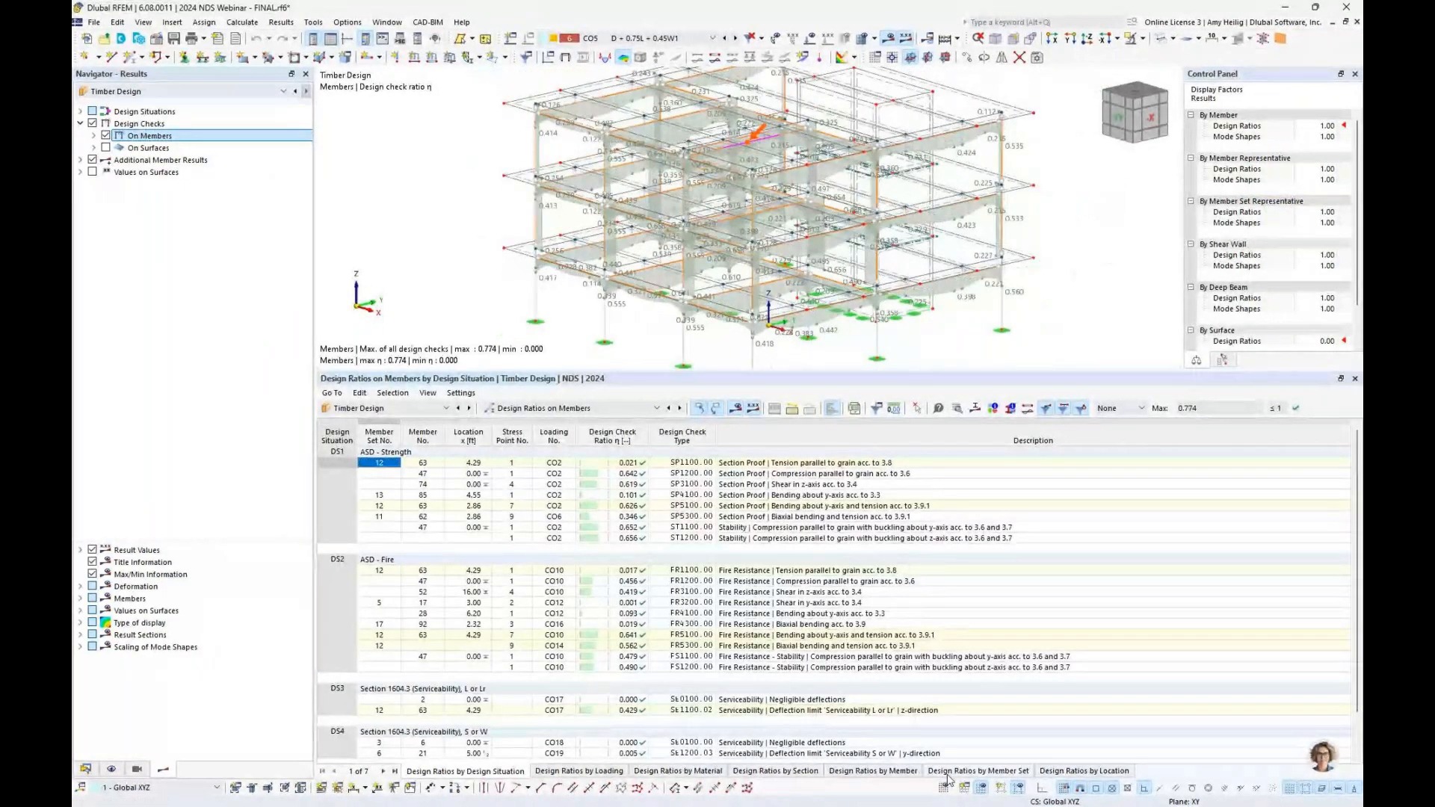
List the member design ratios by member set and inspect the ratio diagrams around member set 1 in the model.
left_click(948, 776)
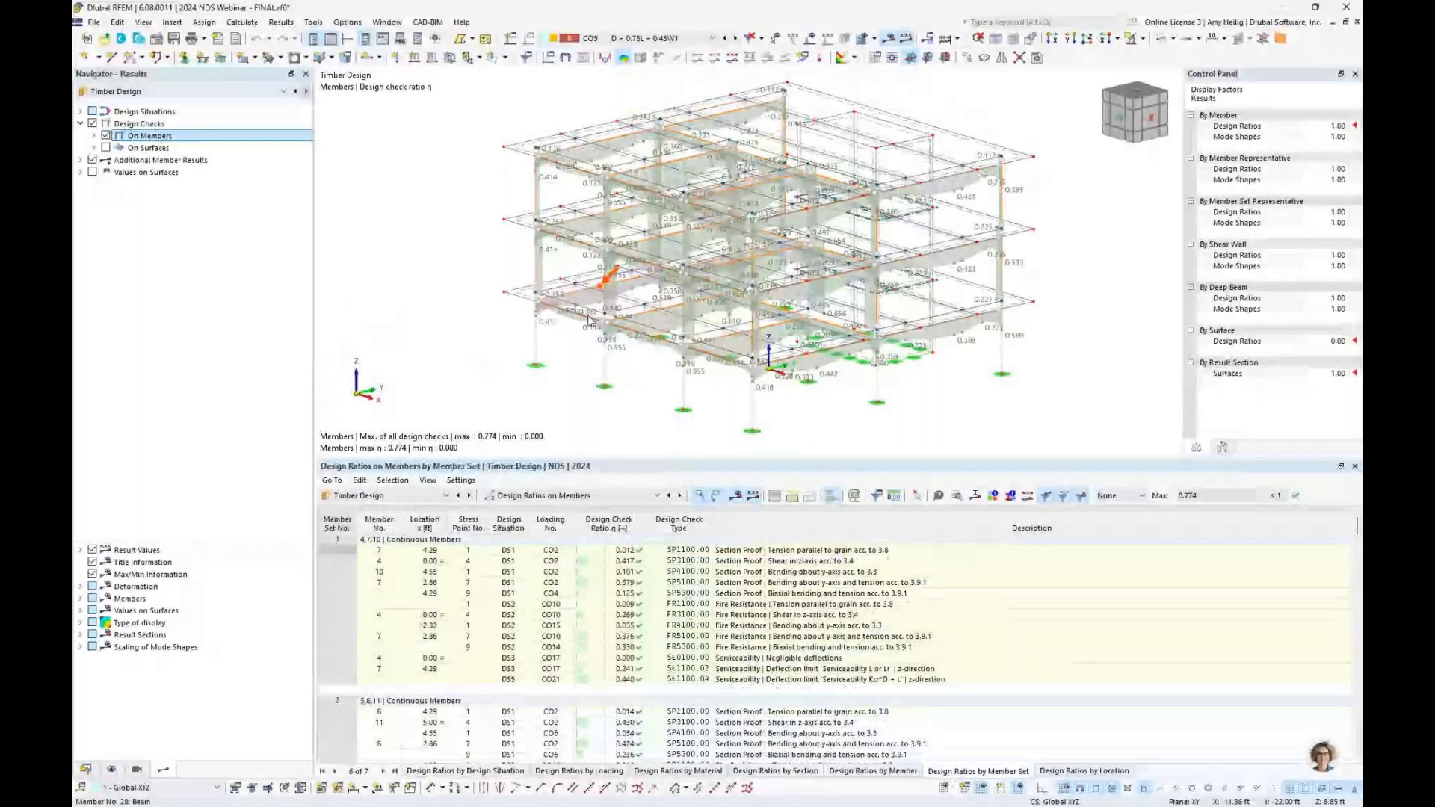
scroll(588, 320, "up", 5)
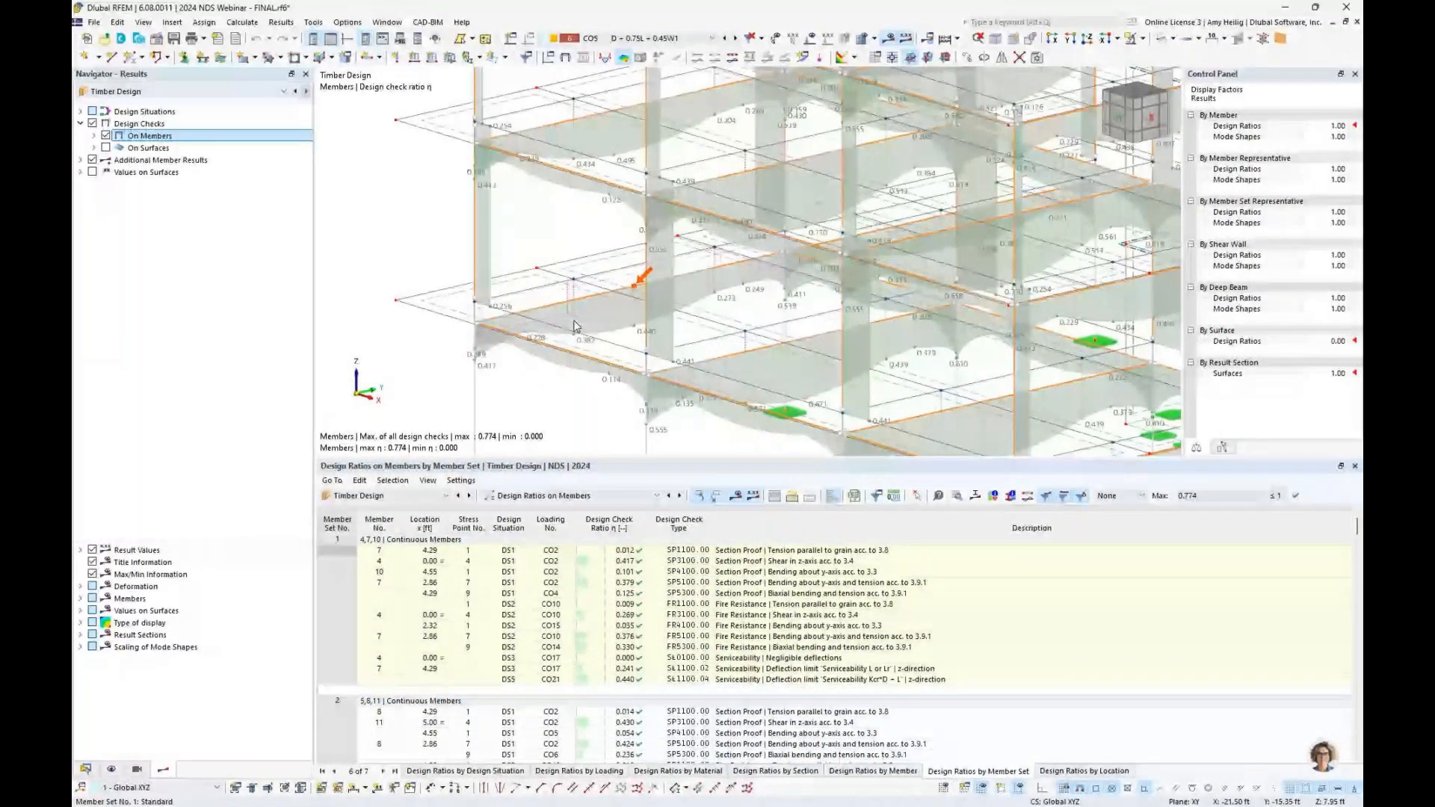
scroll(575, 327, "down", 2)
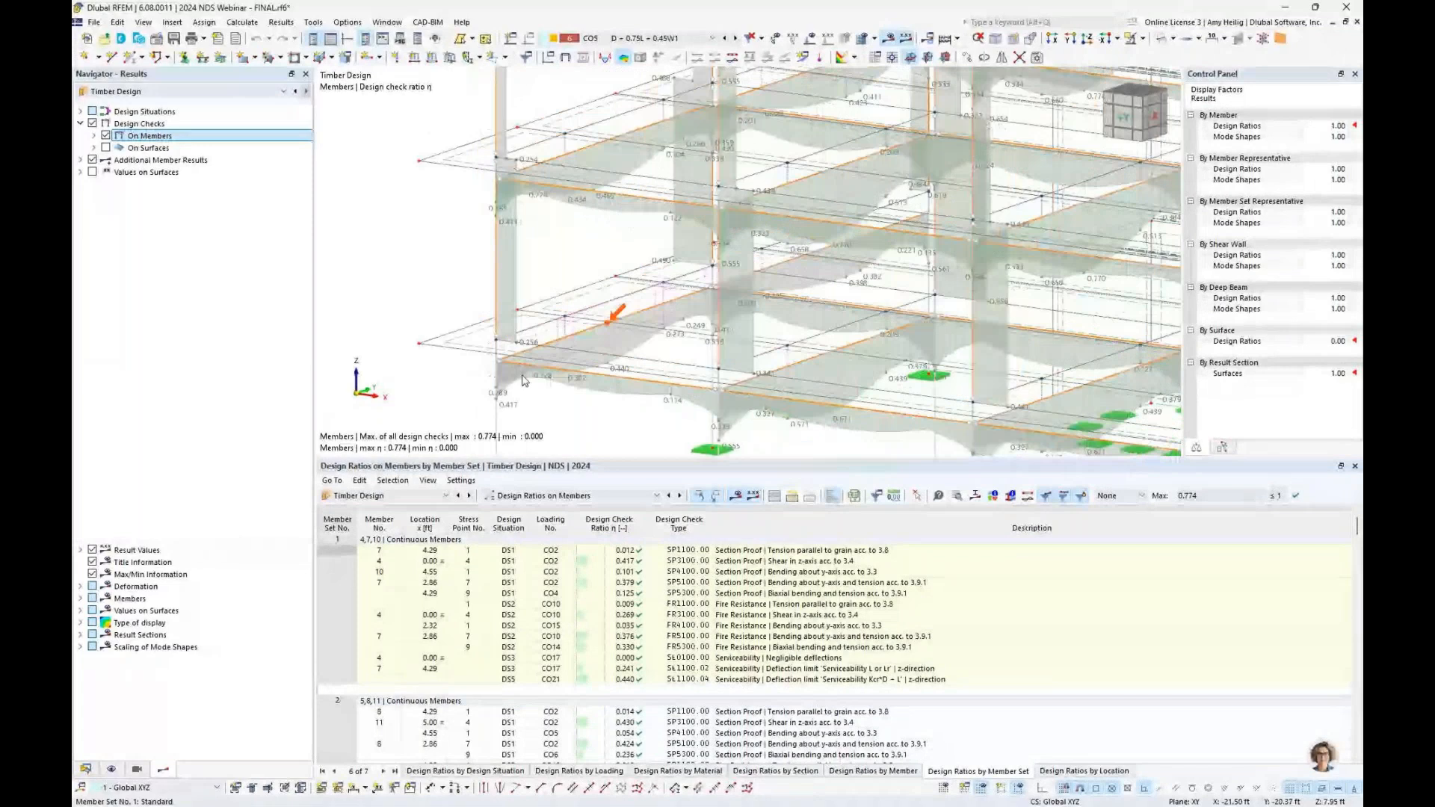
scroll(522, 381, "up", 1)
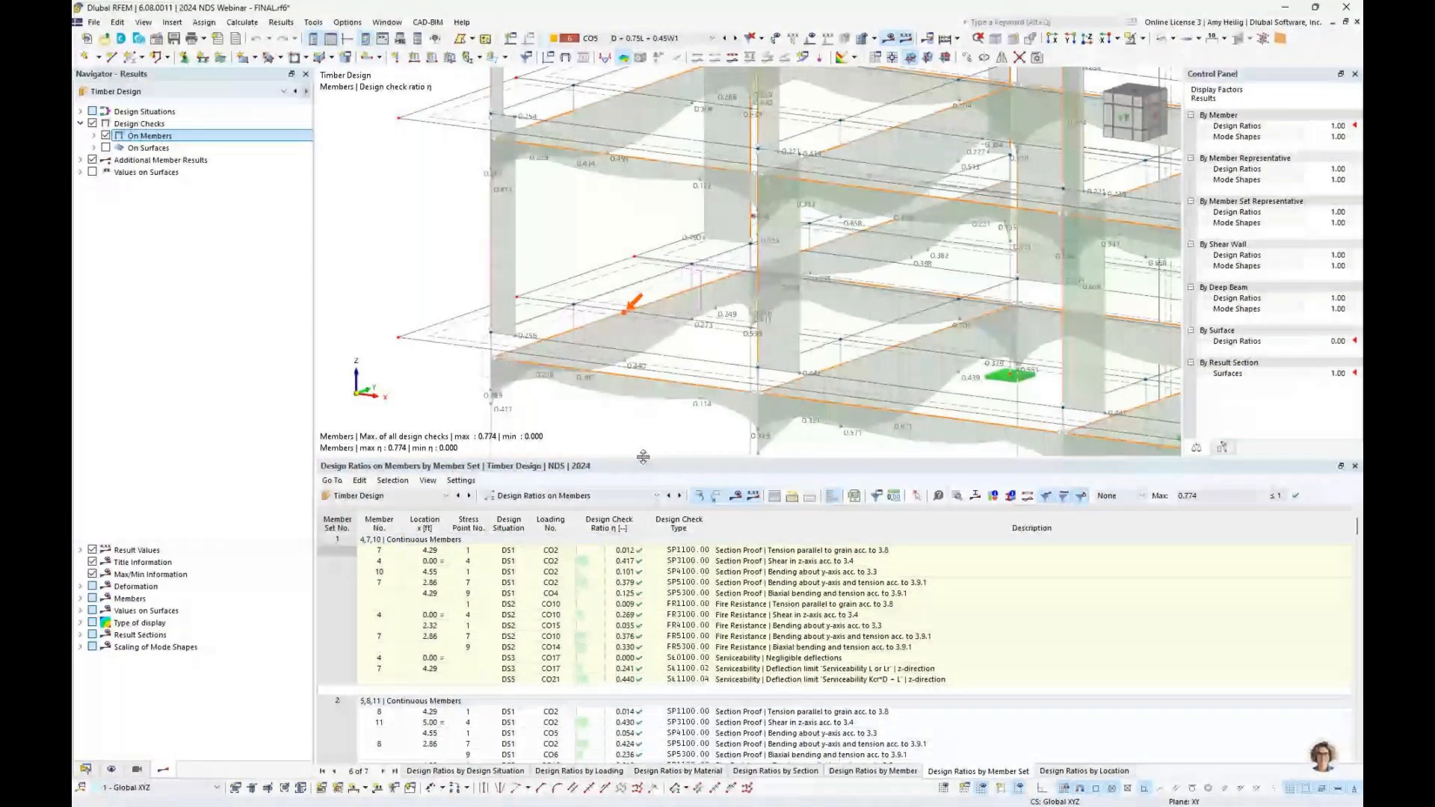
left_click_drag(643, 457, 643, 424)
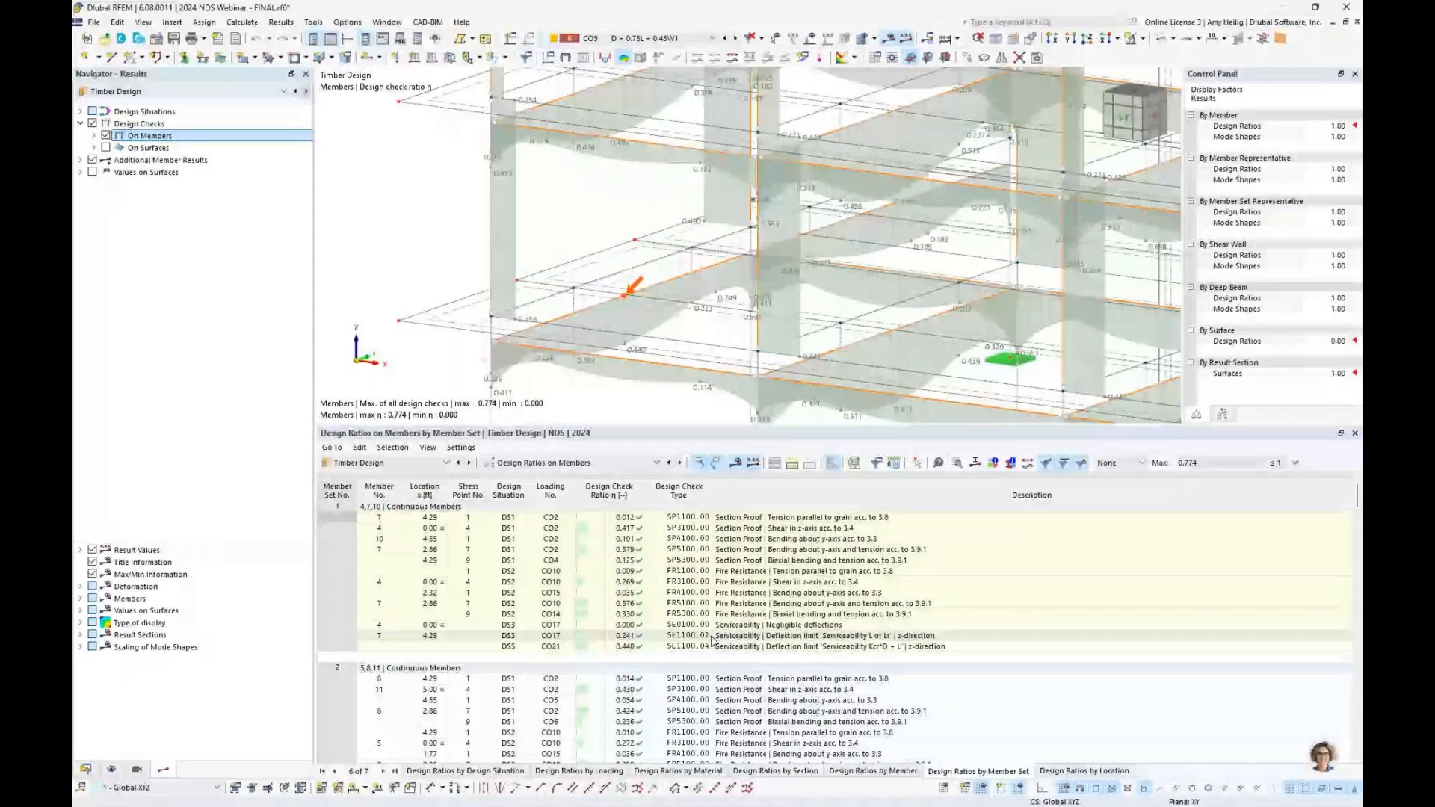
Open the details of member set 1's FR5100 fire resistance check, bending about y-axis and tension, and examine its formulas.
left_click(777, 583)
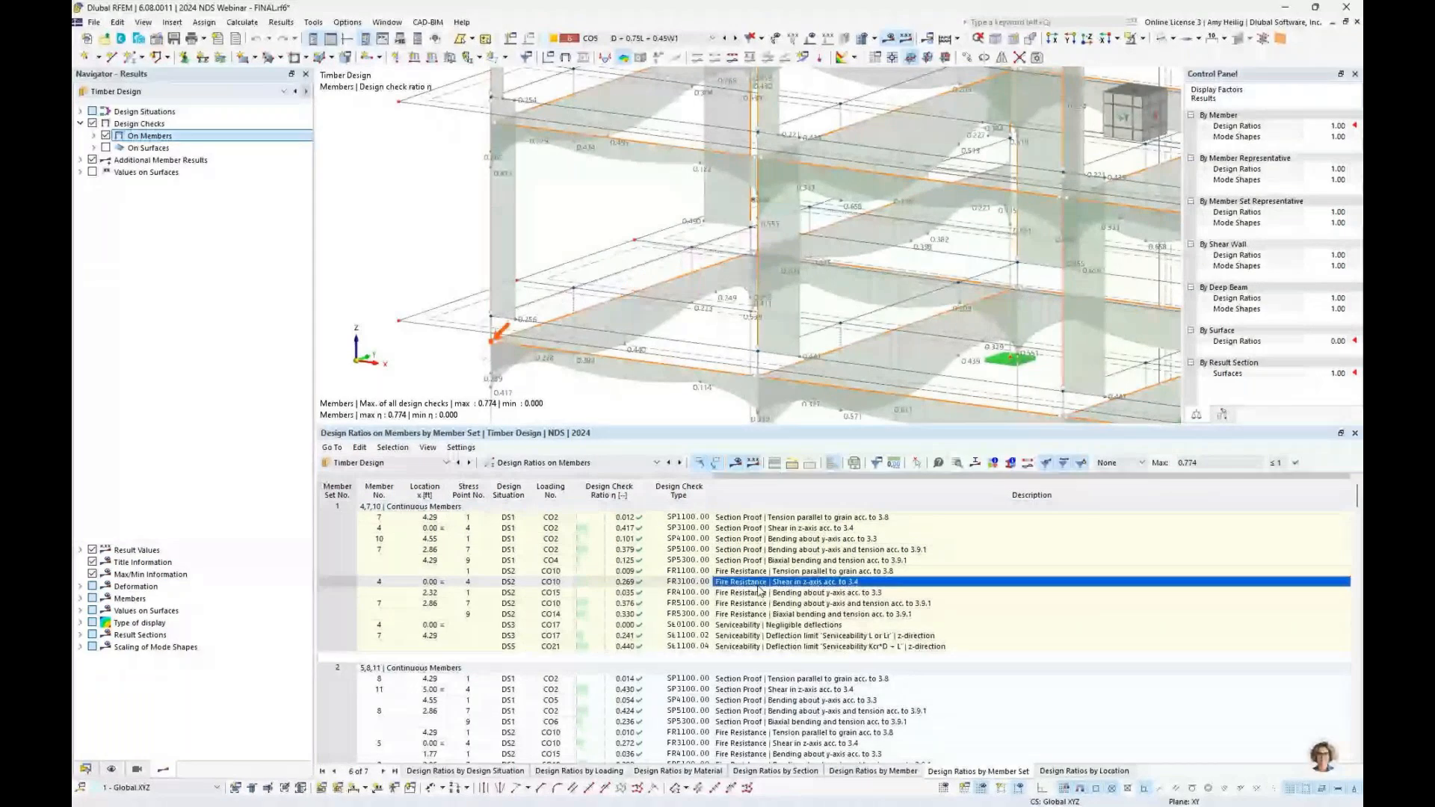
left_click(809, 604)
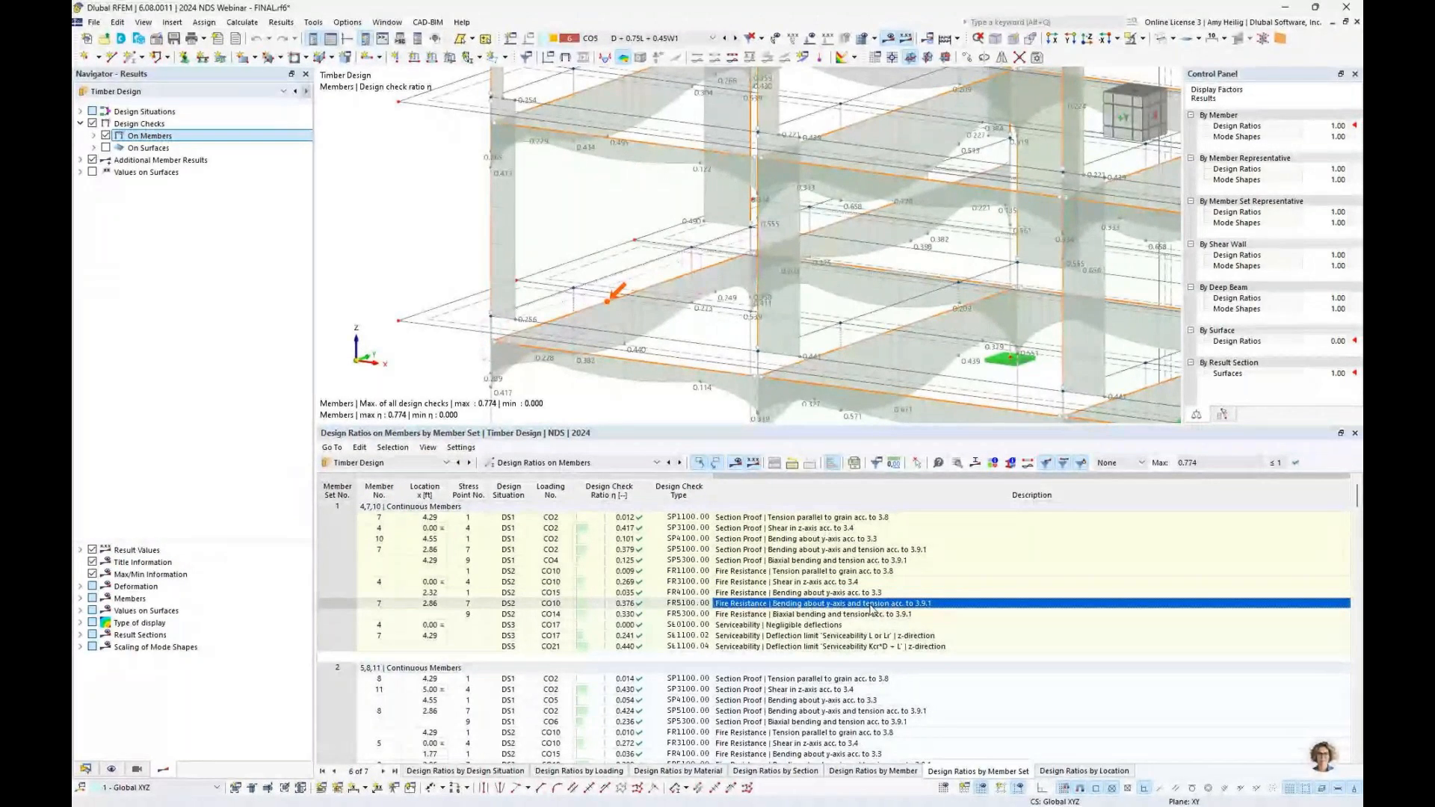
left_click(958, 464)
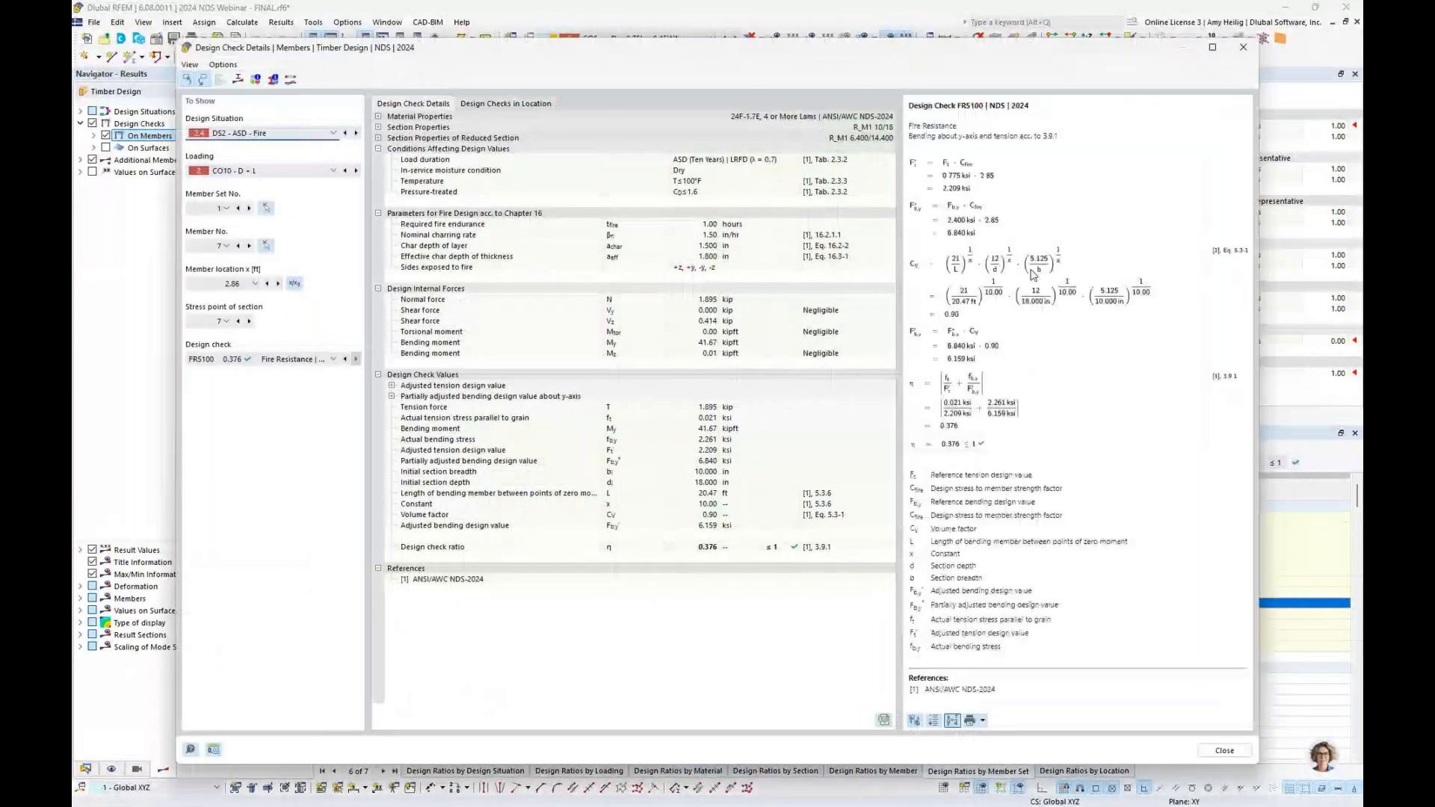
scroll(990, 265, "up", 3, "ctrl")
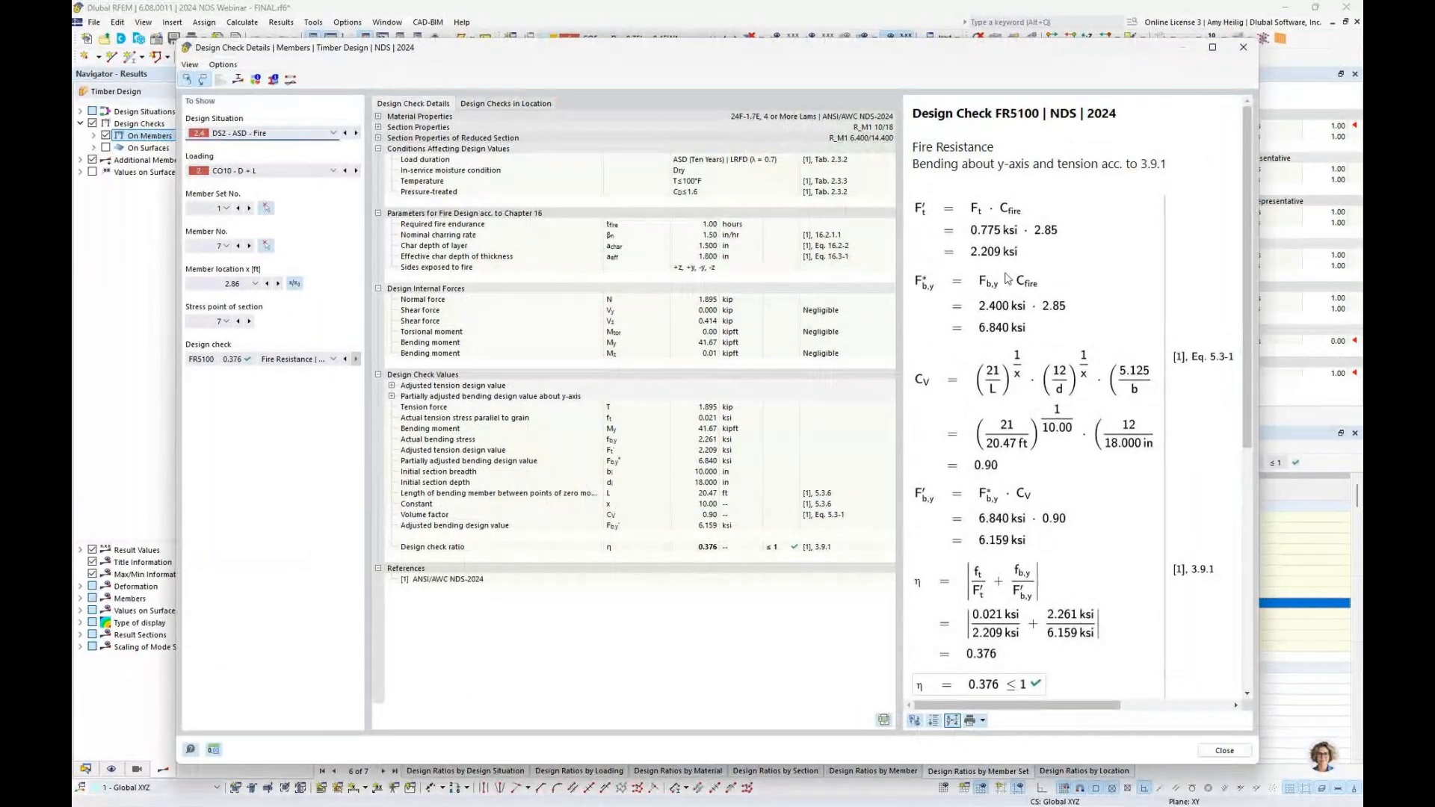
scroll(1017, 292, "down", 3)
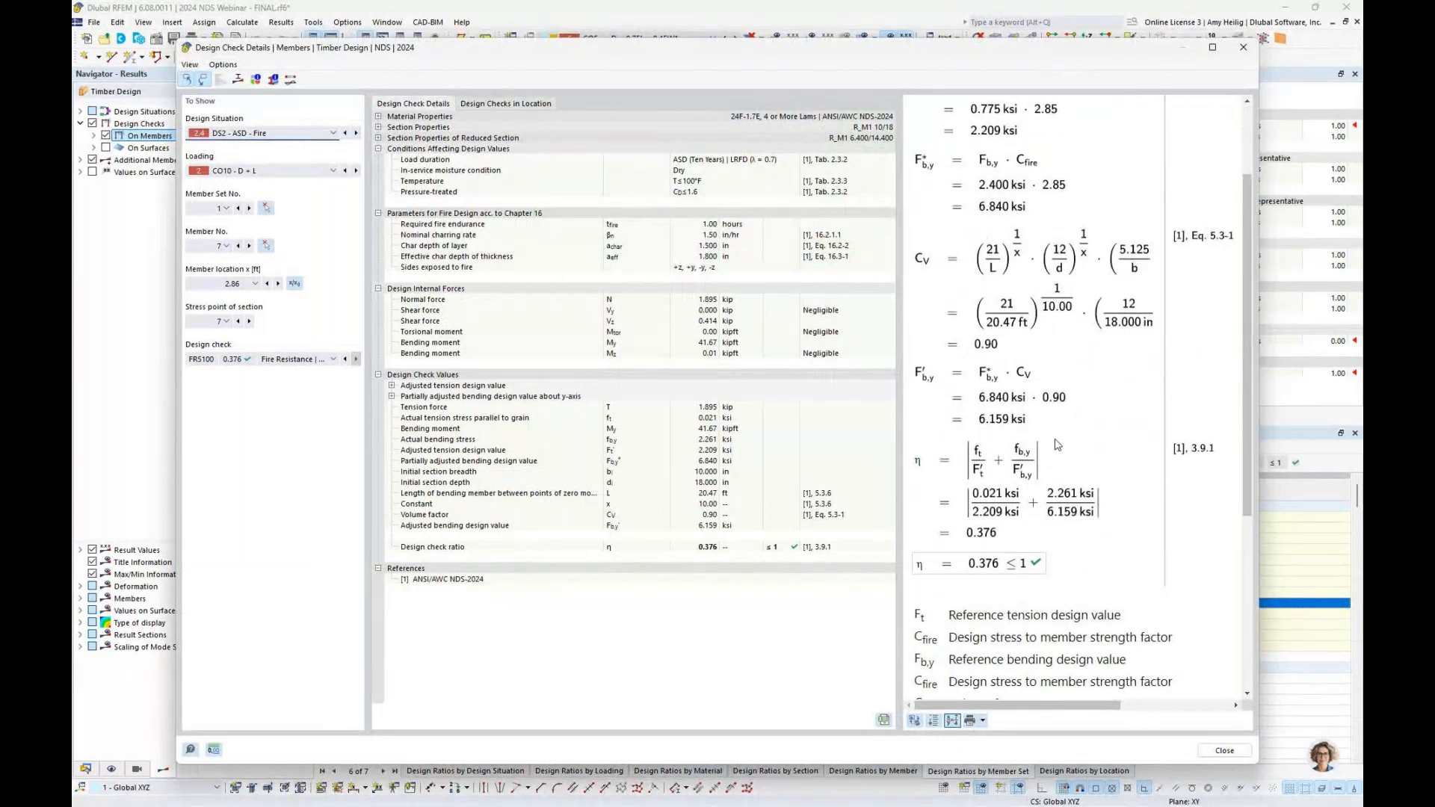
scroll(1052, 452, "down", 2)
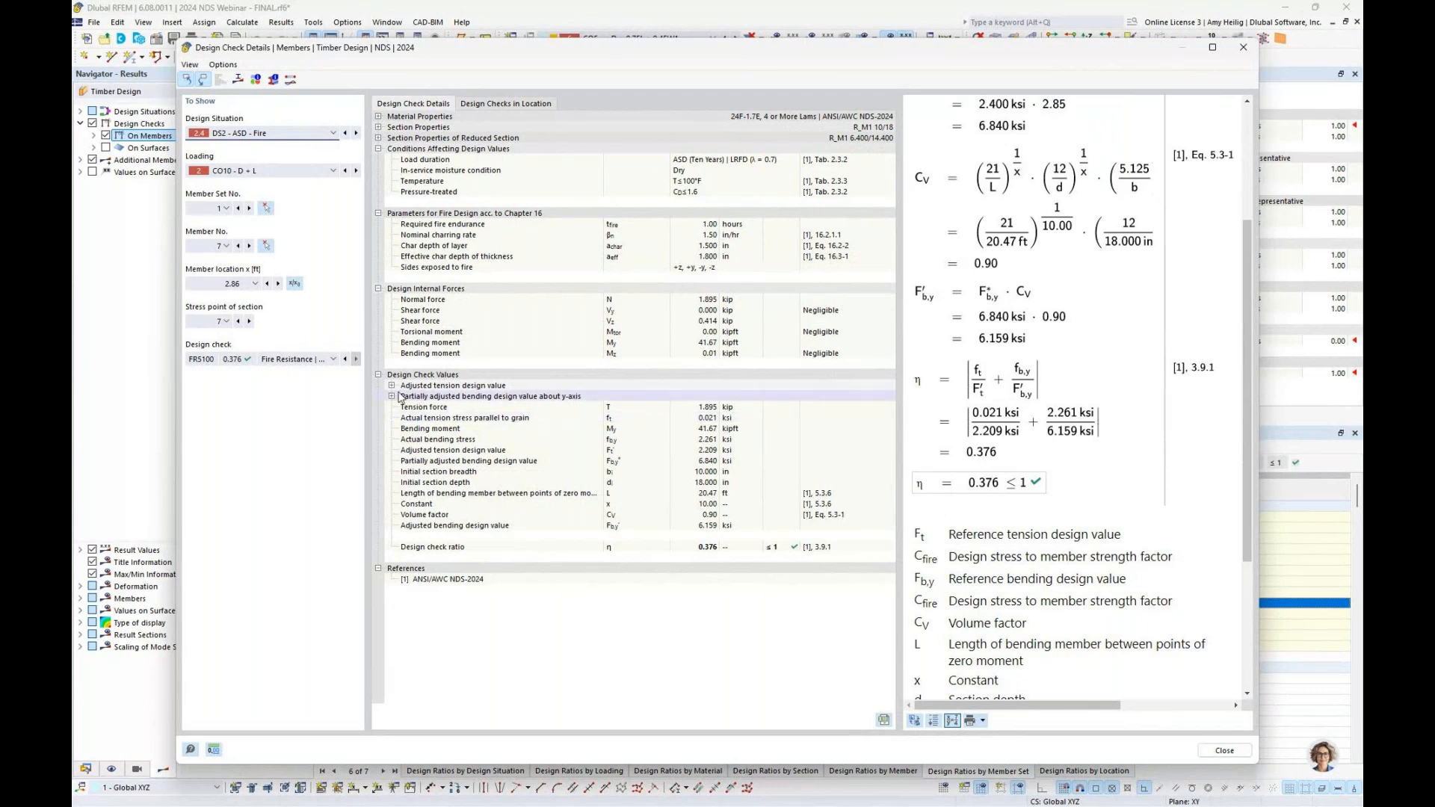
Examine the reduced section's properties, the Chapter 16 fire design parameters and the design check values for the FR5100 check.
left_click(378, 138)
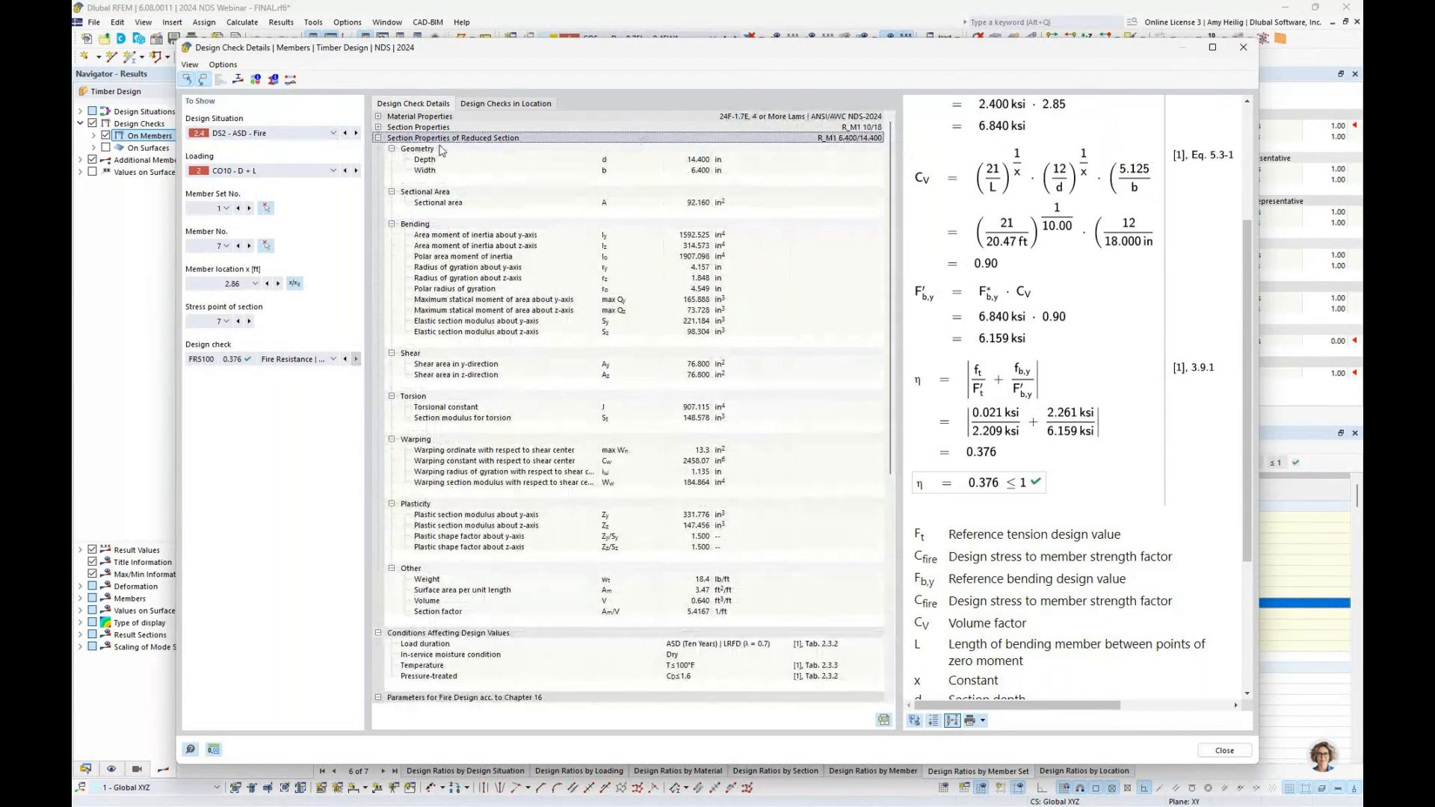
scroll(532, 260, "down", 4)
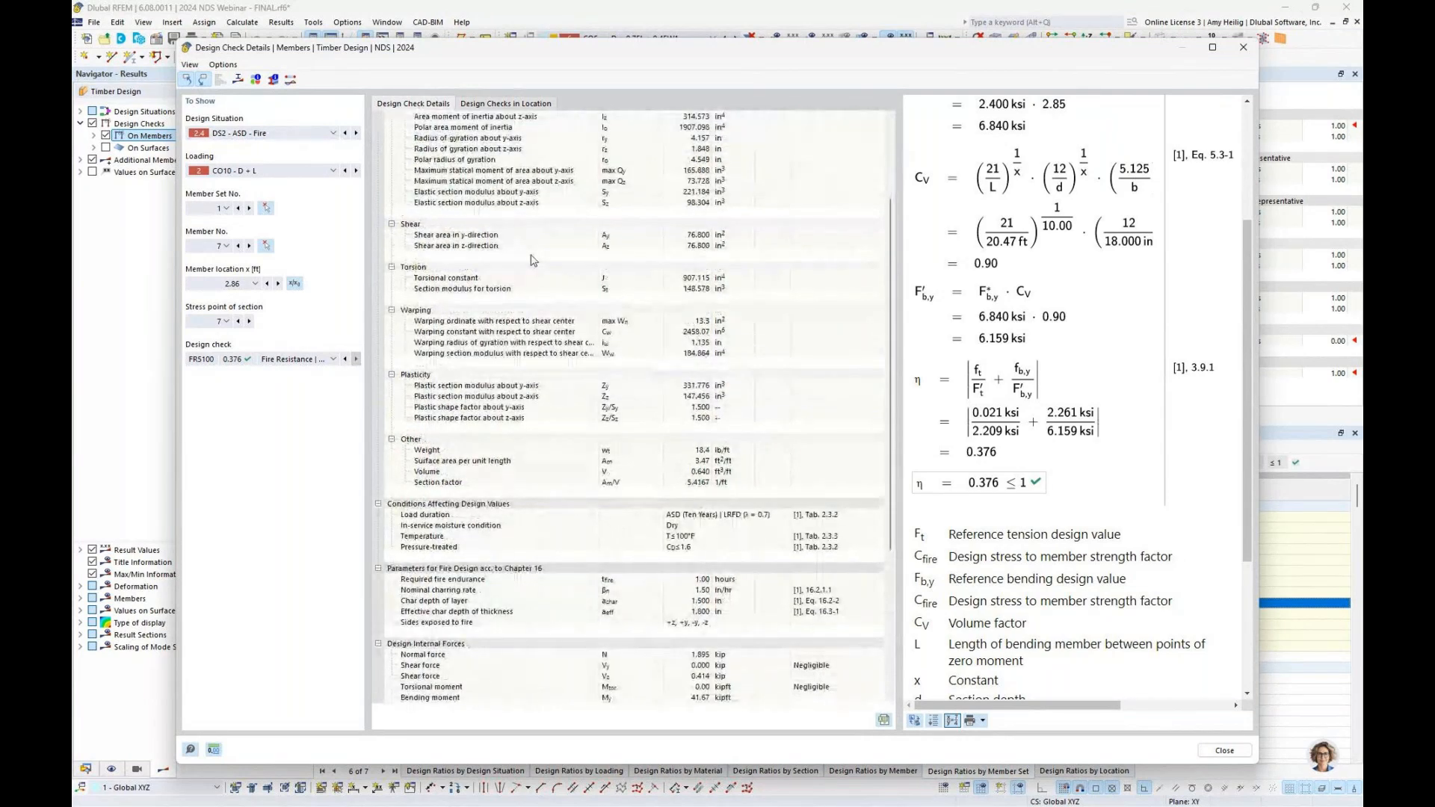
scroll(532, 259, "down", 3)
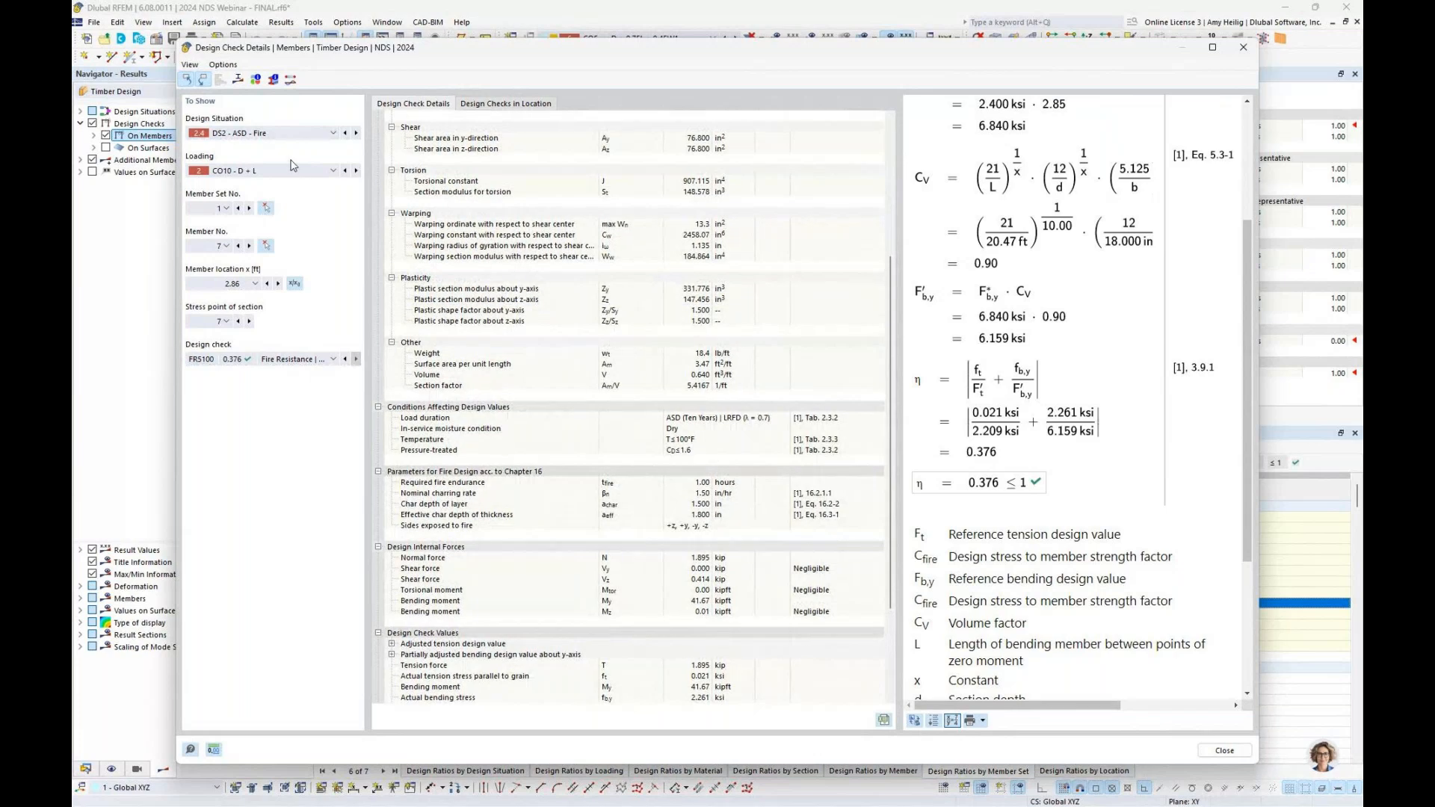
scroll(622, 362, "down", 4)
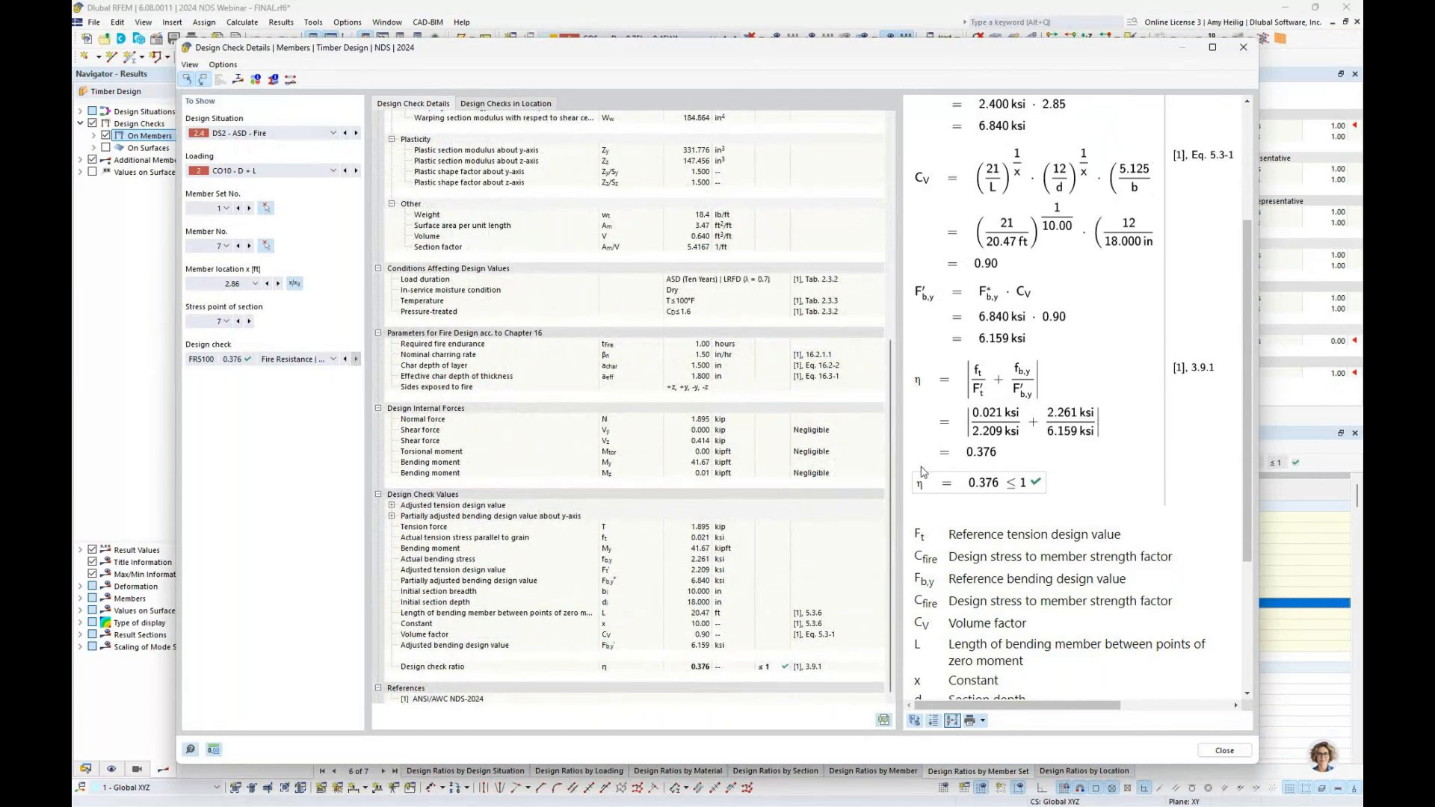
View the reduced section's design ratio, total normal stress and dimensioned total shear stress diagrams for FR5100, and close the check details.
left_click(237, 80)
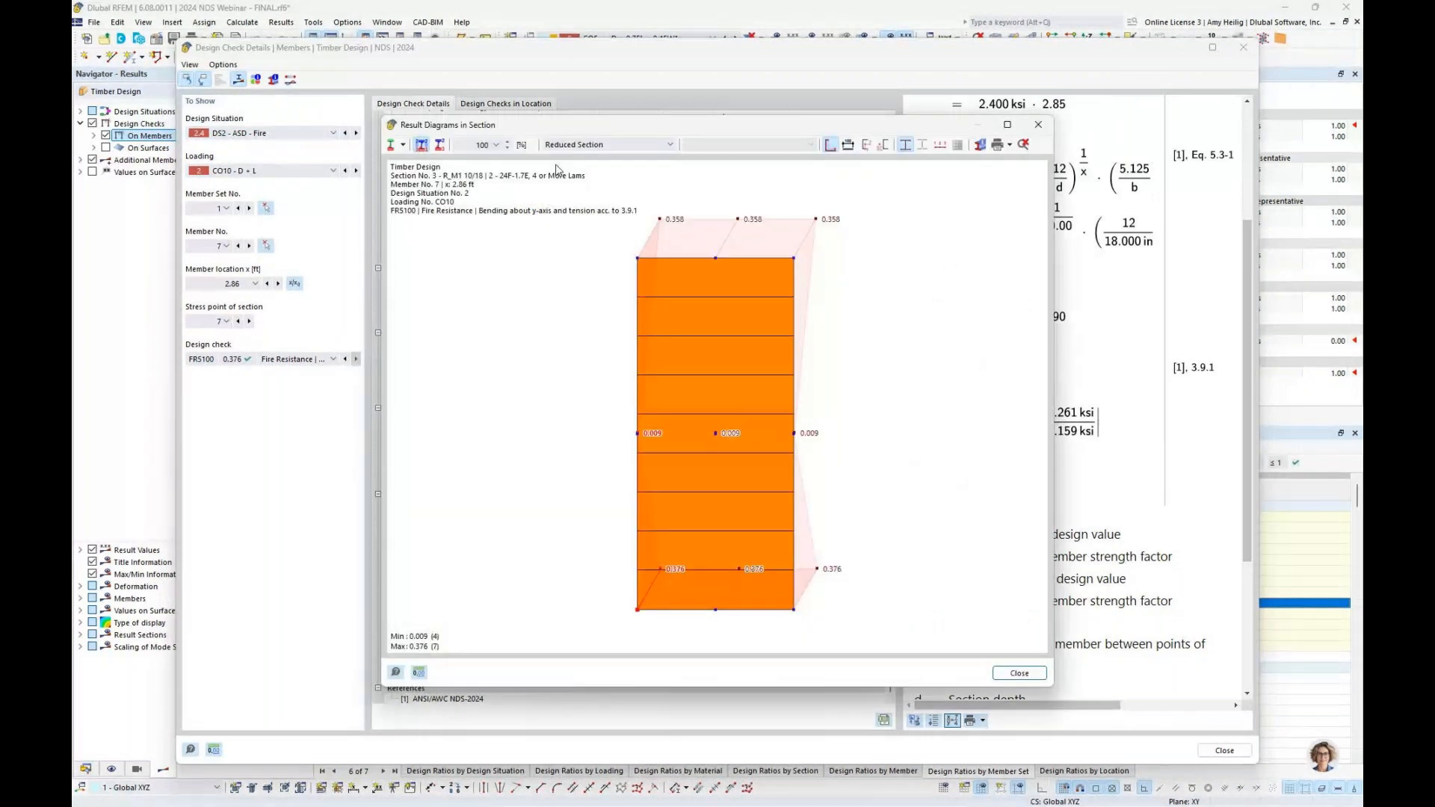
left_click(402, 144)
left_click(413, 180)
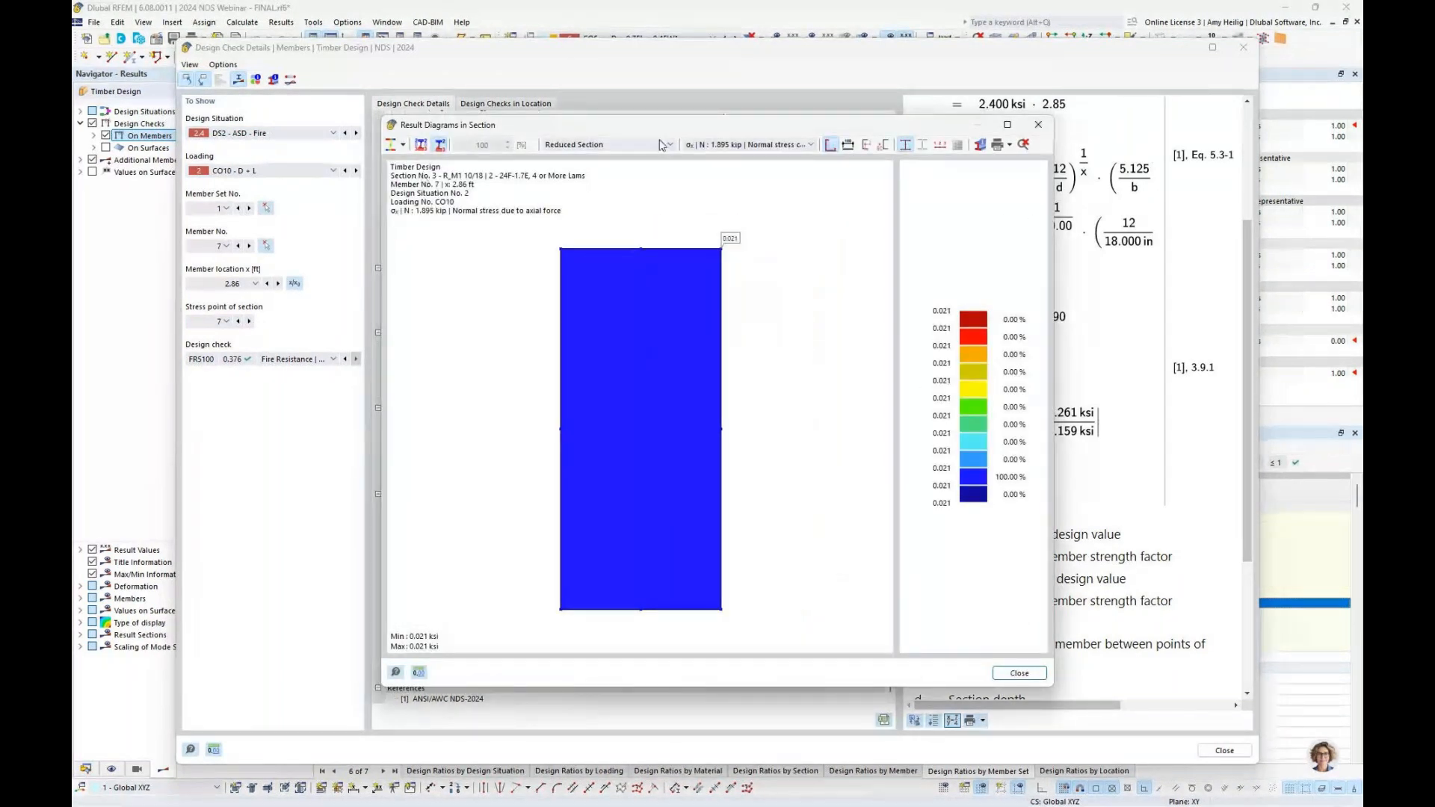
left_click(723, 147)
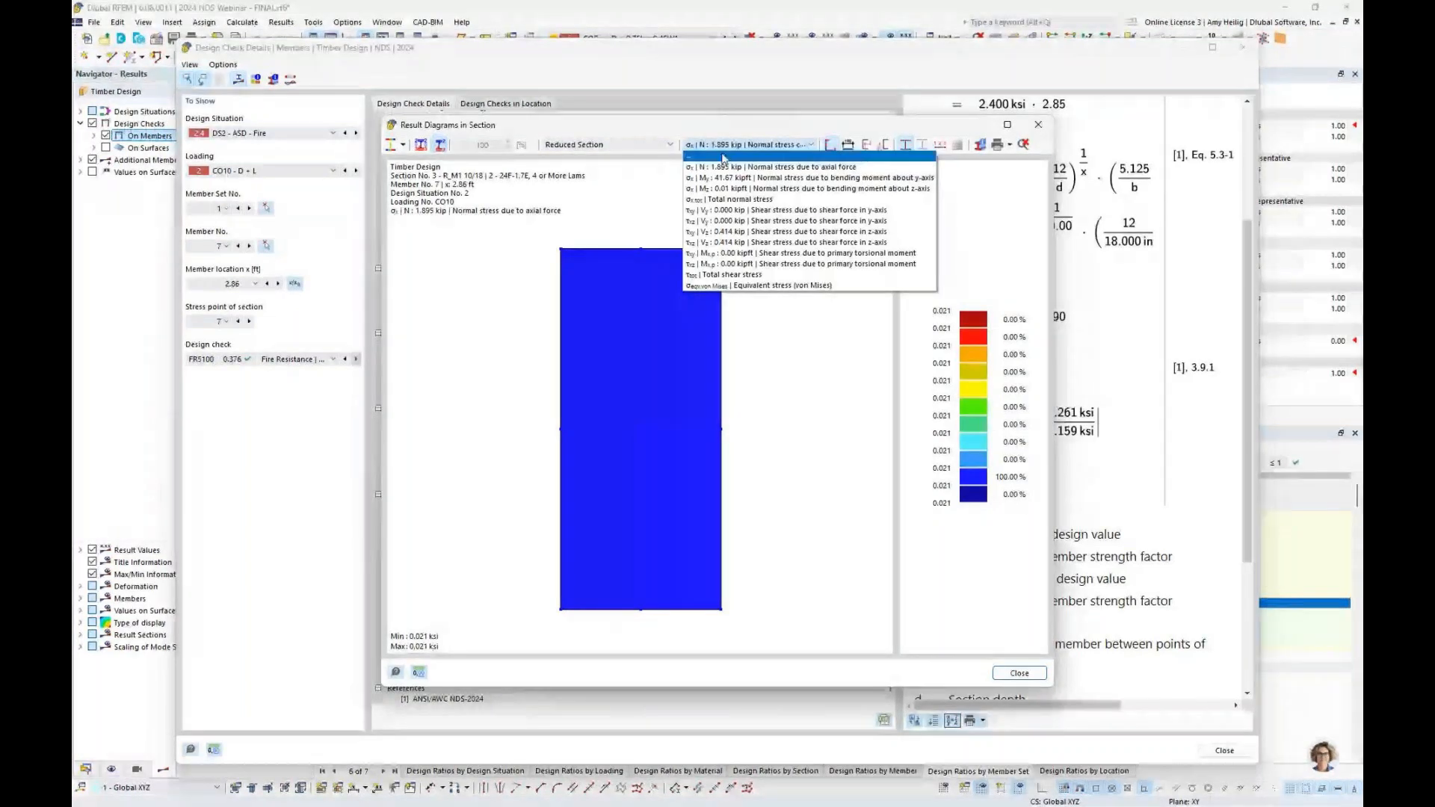
left_click(714, 200)
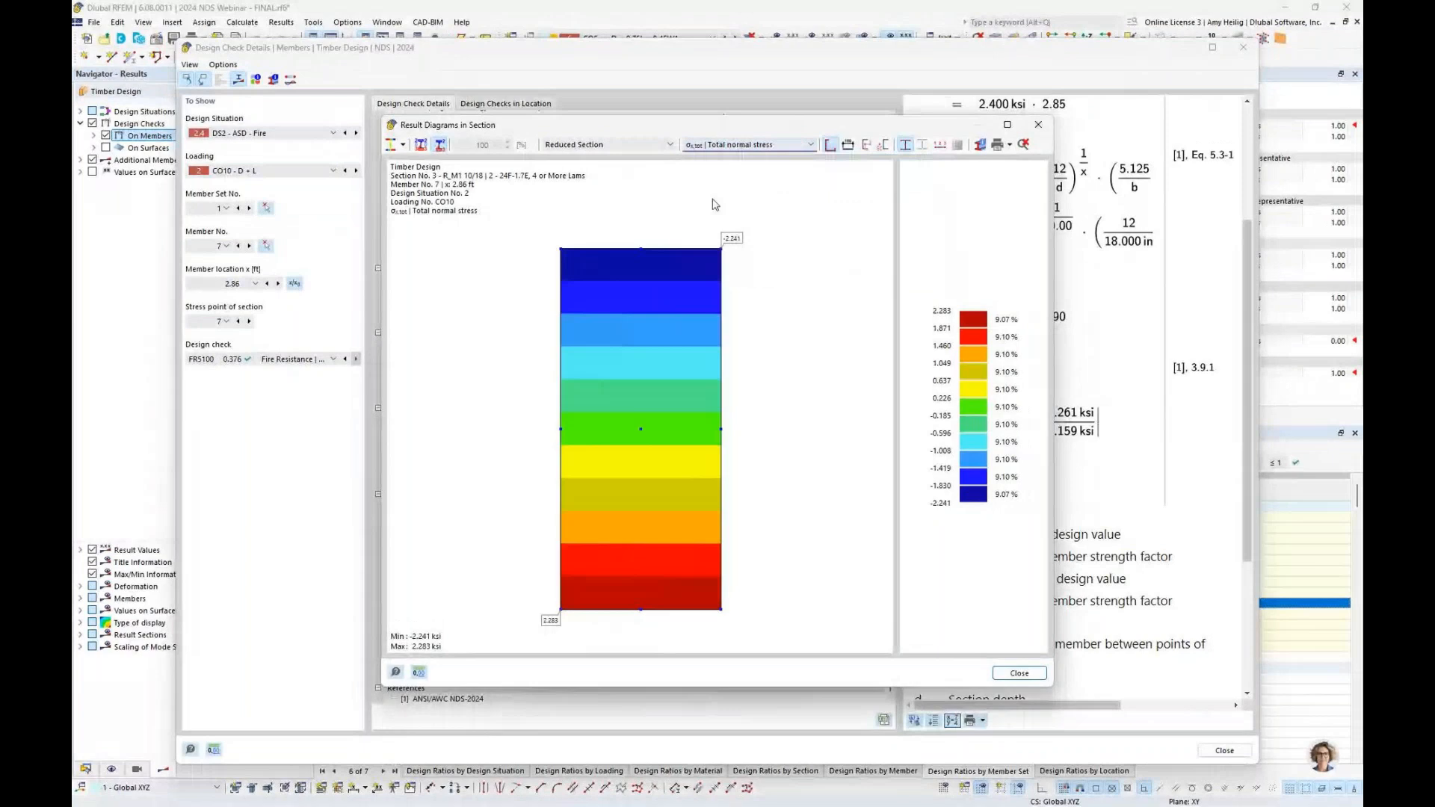
left_click(747, 145)
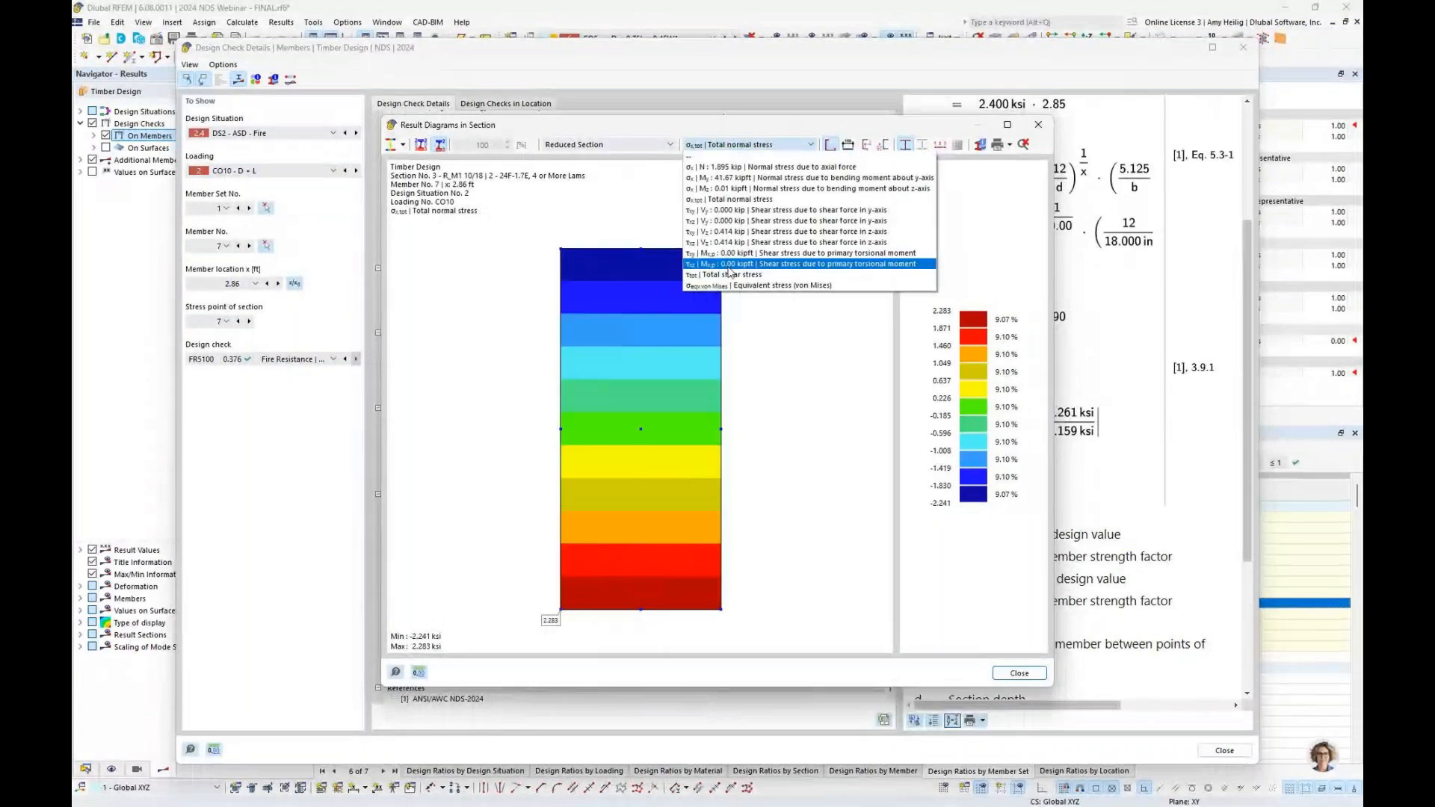
left_click(727, 275)
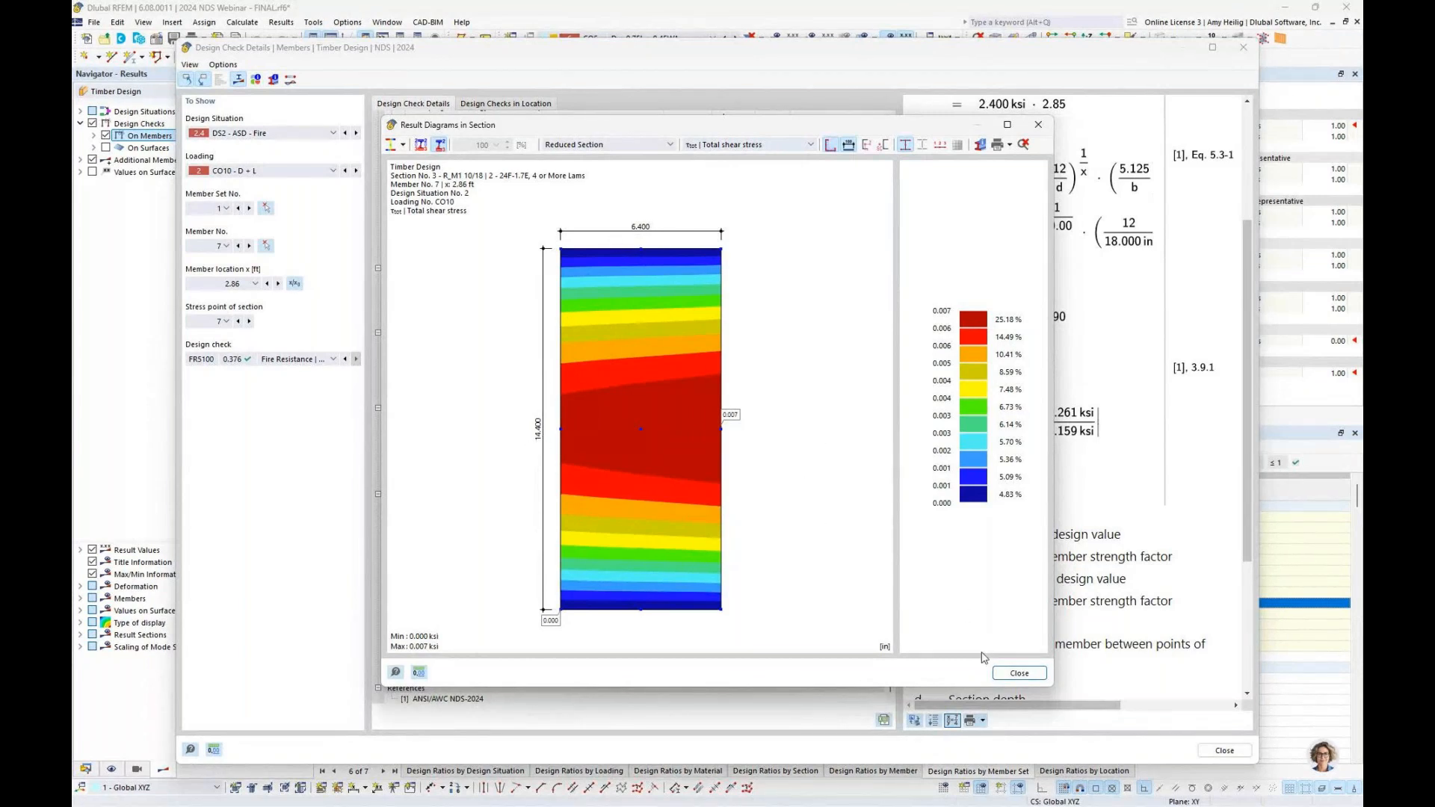
left_click(1009, 678)
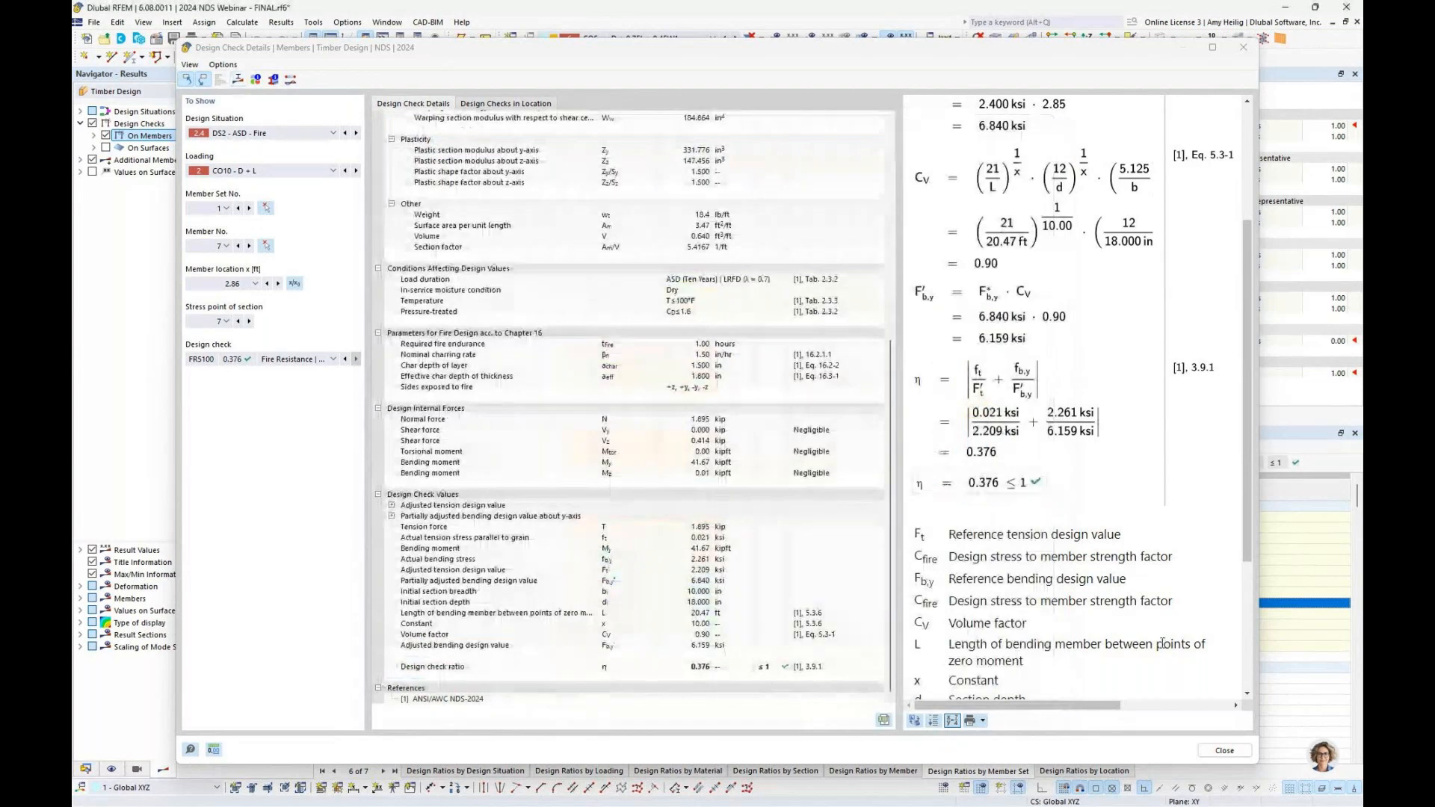
left_click(1216, 753)
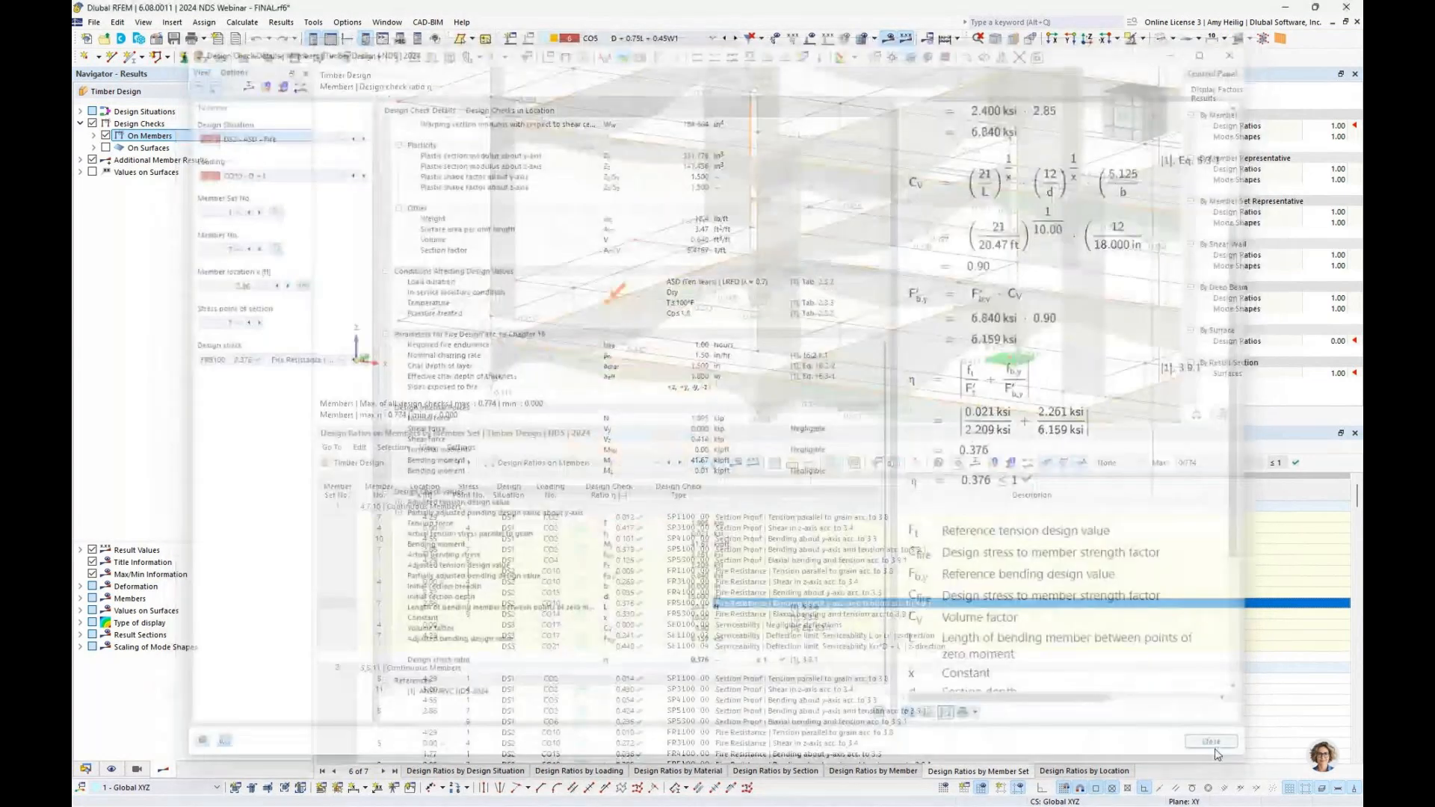
Switch the results from Timber Design to Static Analysis and select load combination CO2, D + L.
scroll(615, 291, "down", 4)
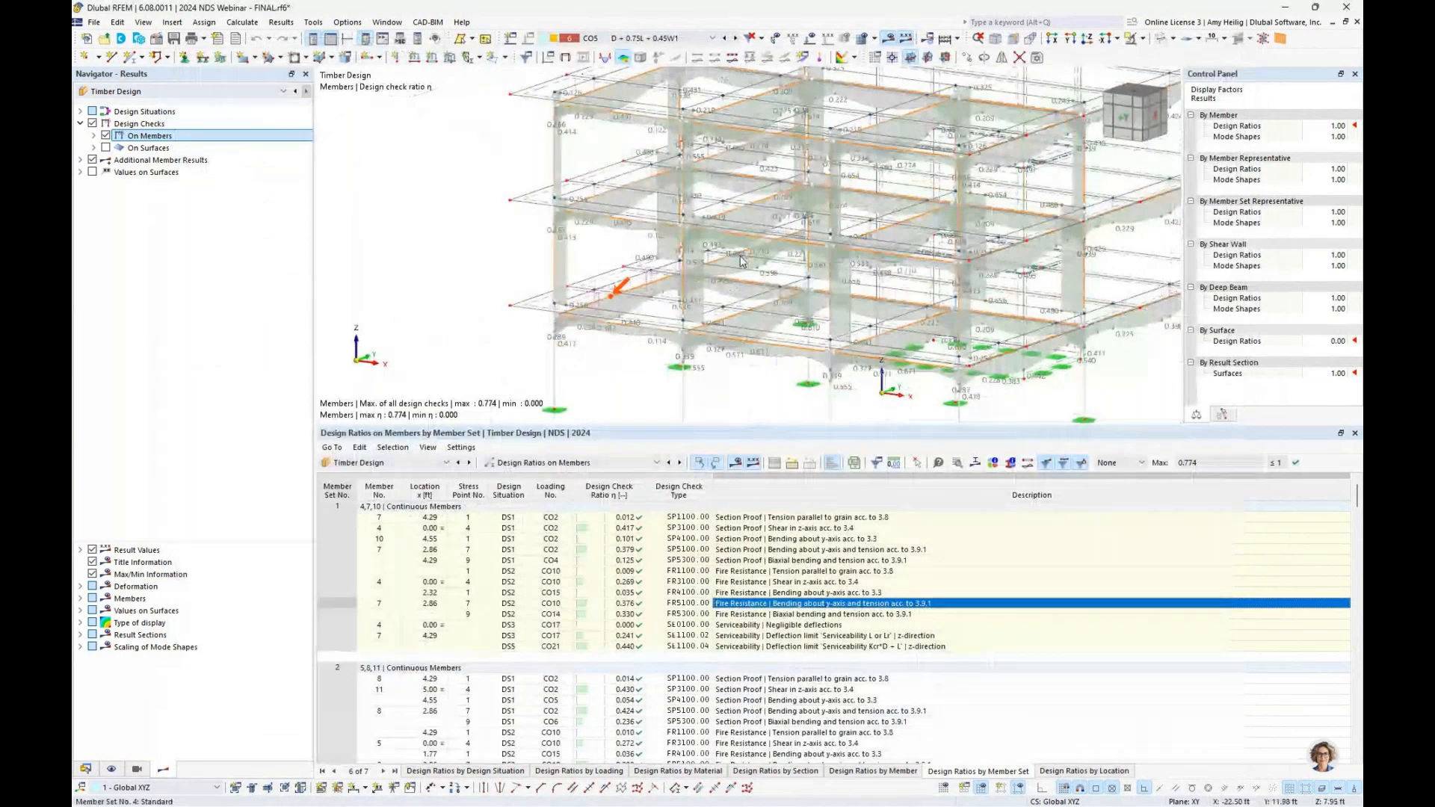
scroll(742, 261, "down", 2)
left_click(198, 92)
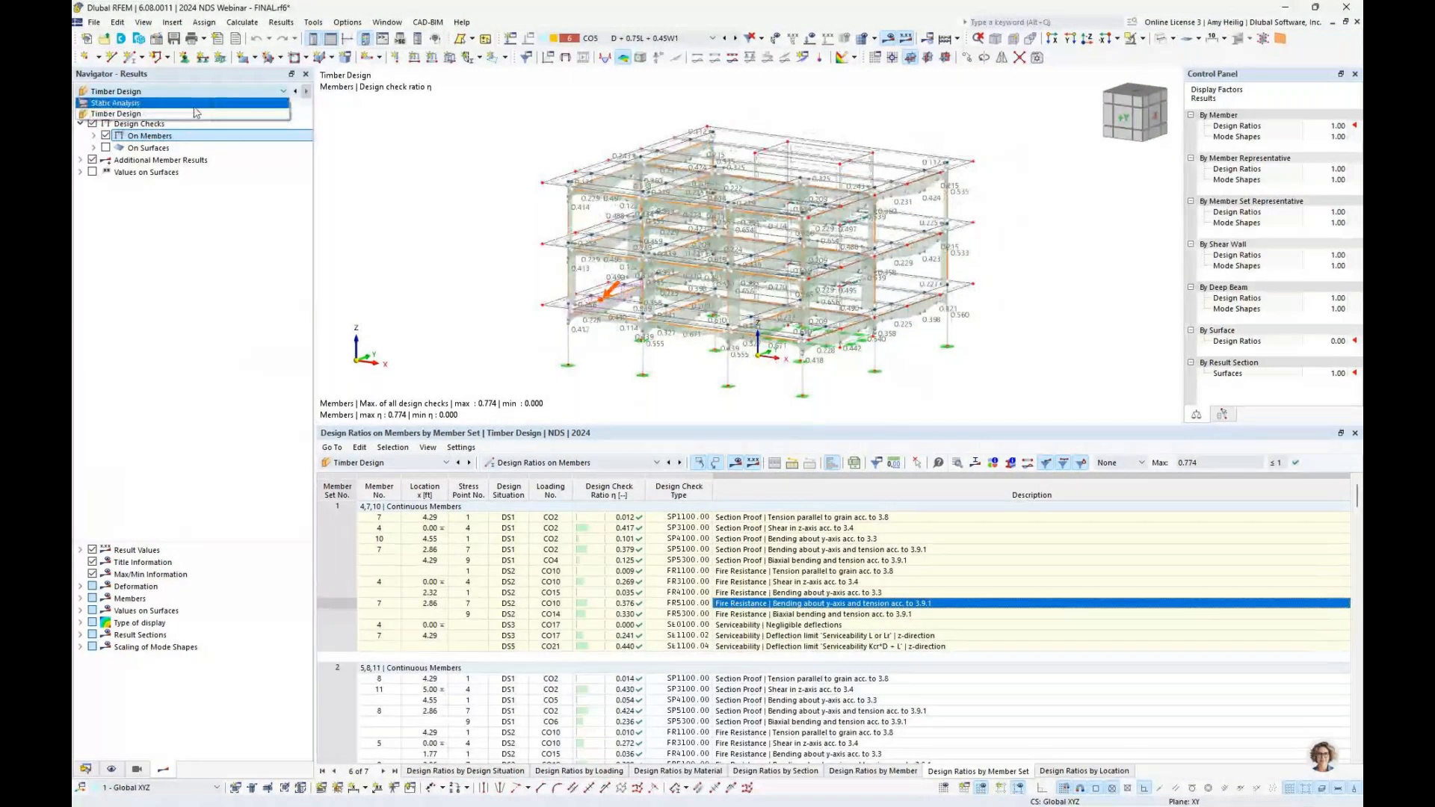
left_click(196, 112)
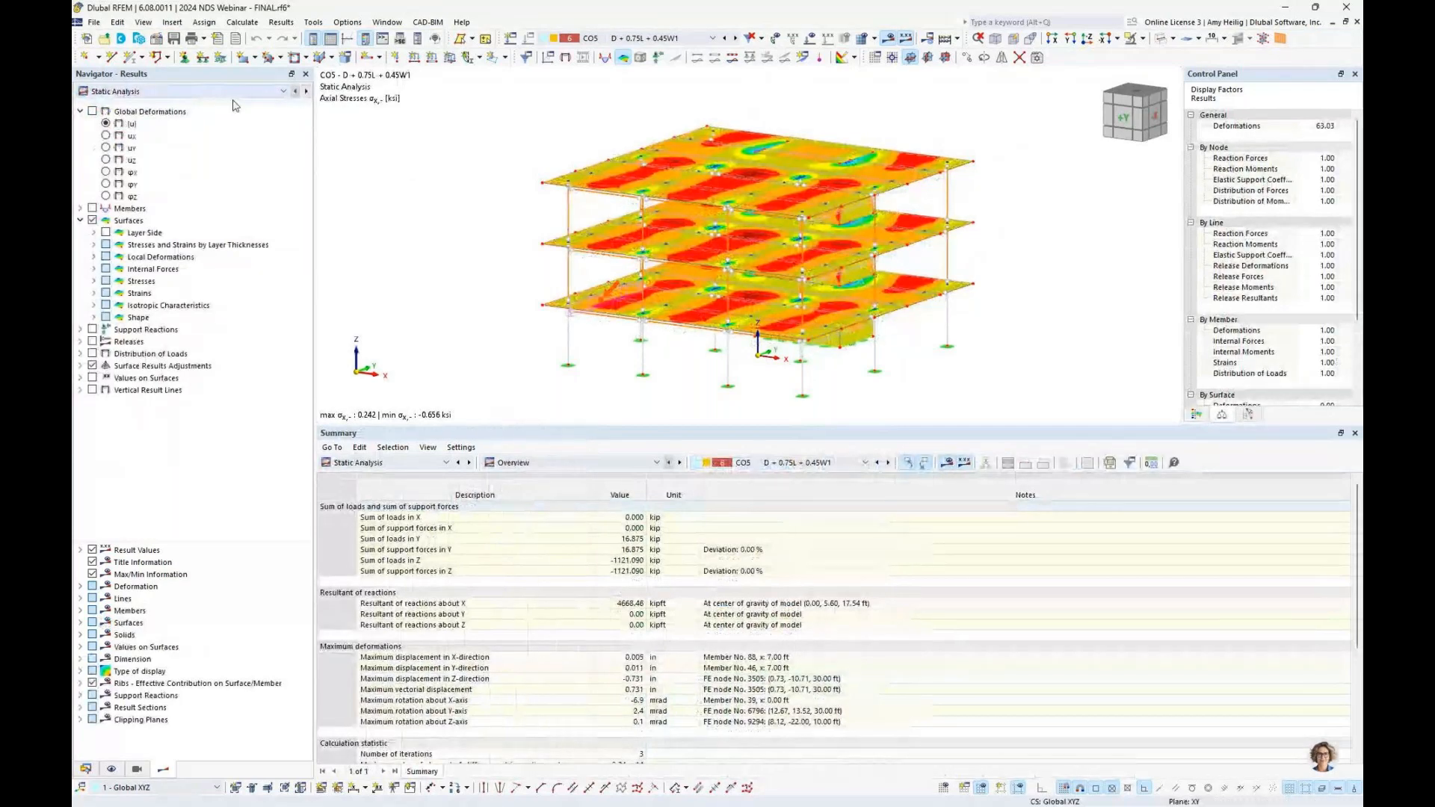
left_click(648, 40)
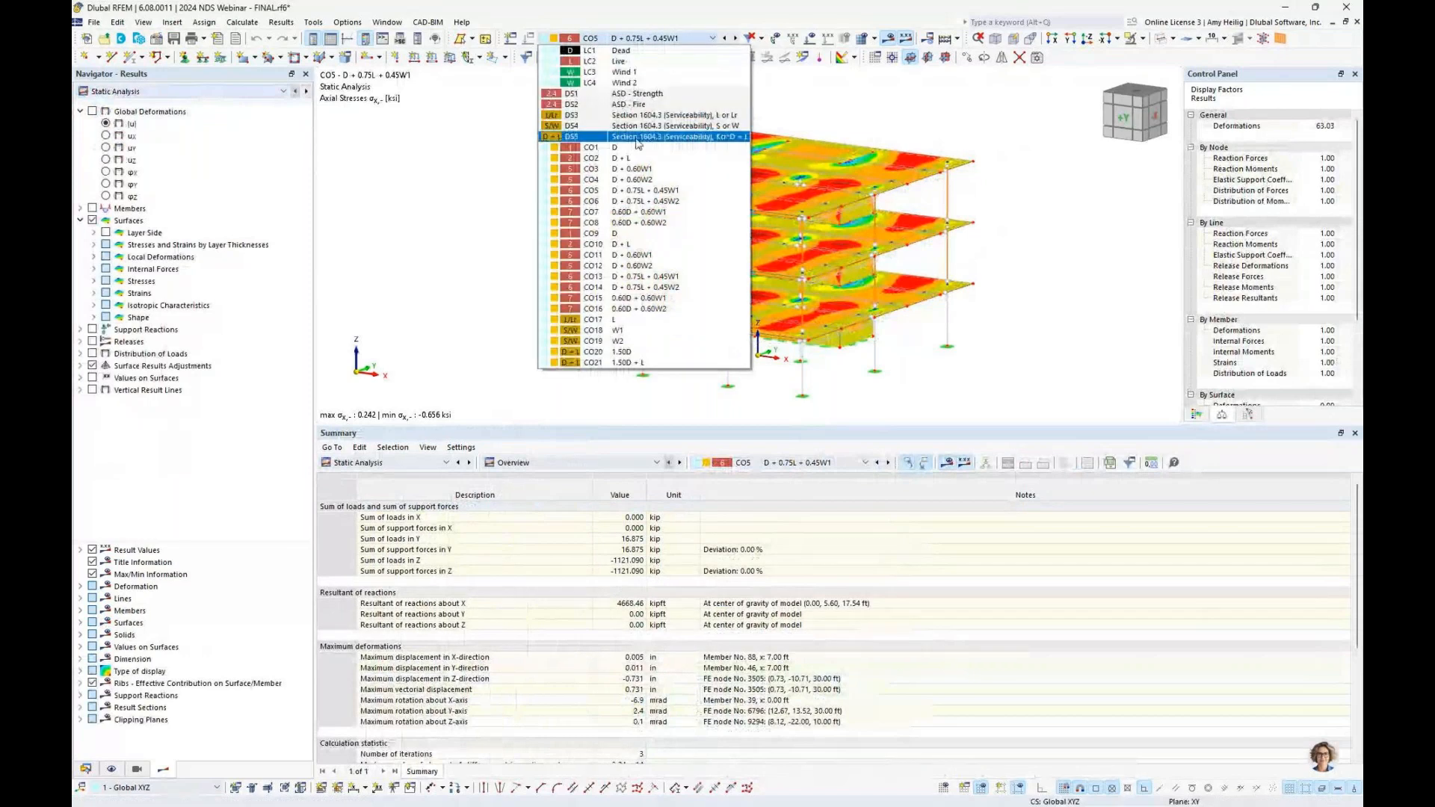
left_click(634, 162)
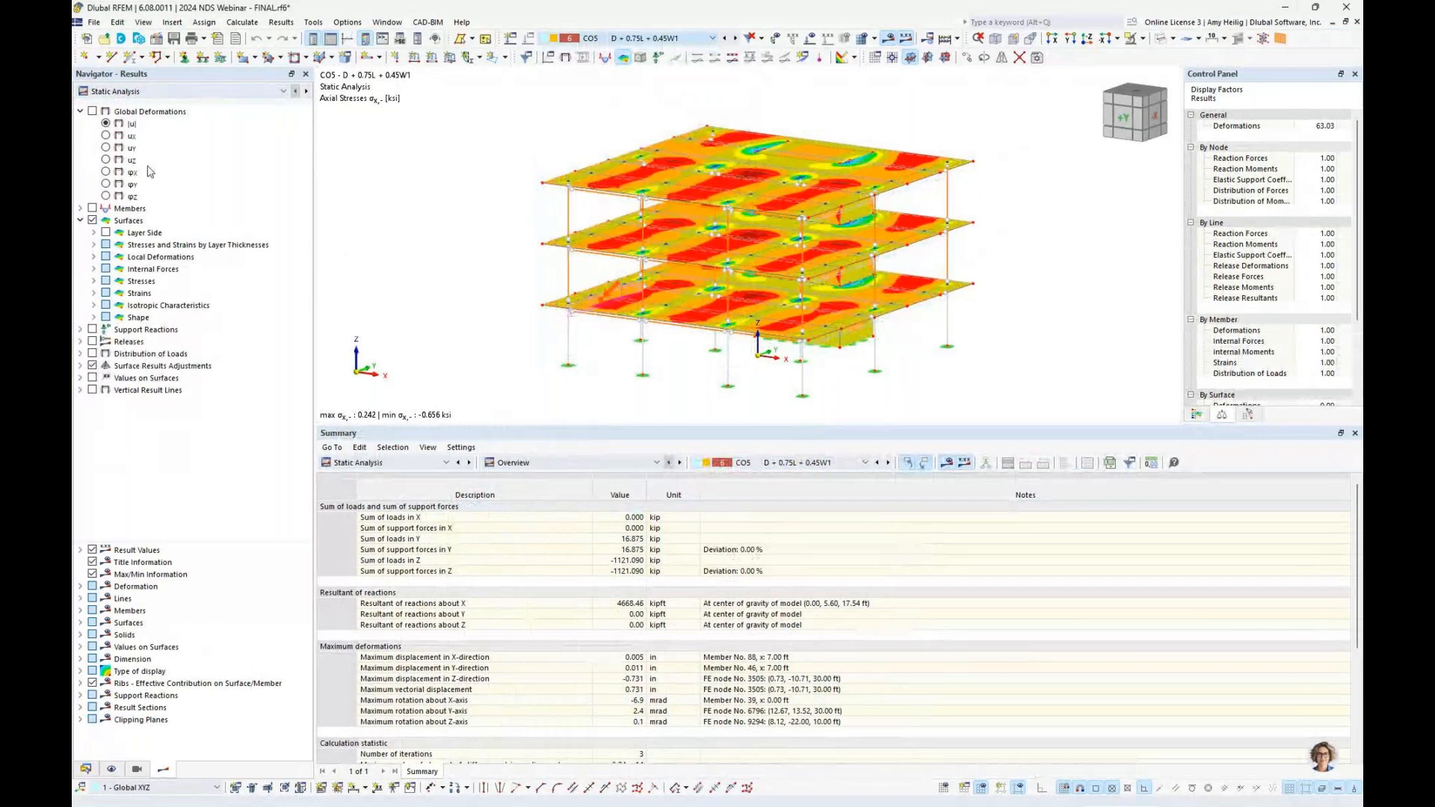
Display the global deformations |u| of the building and enlarge the model view by shrinking the results table.
left_click(92, 111)
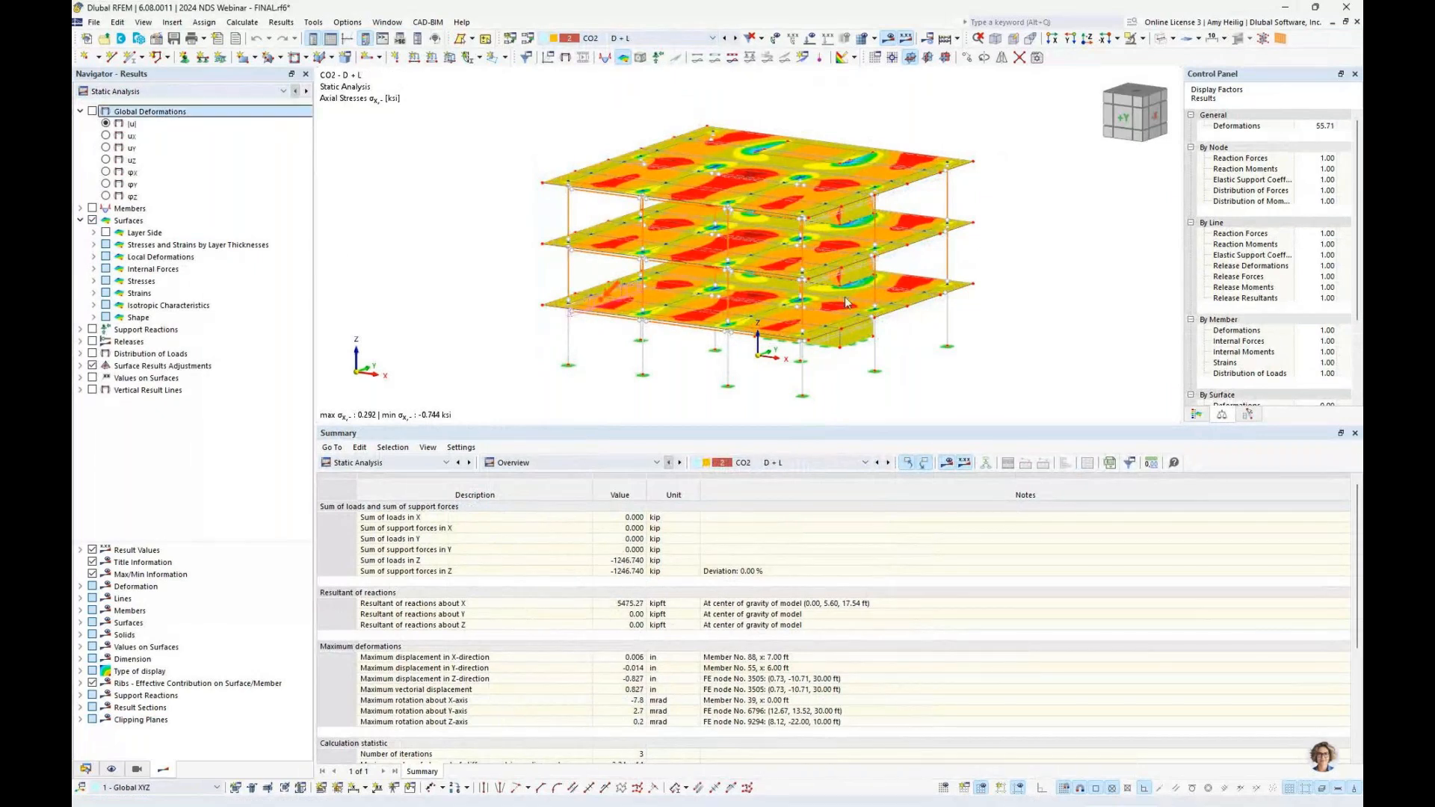
middle_click_drag(912, 335, 849, 343, "ctrl")
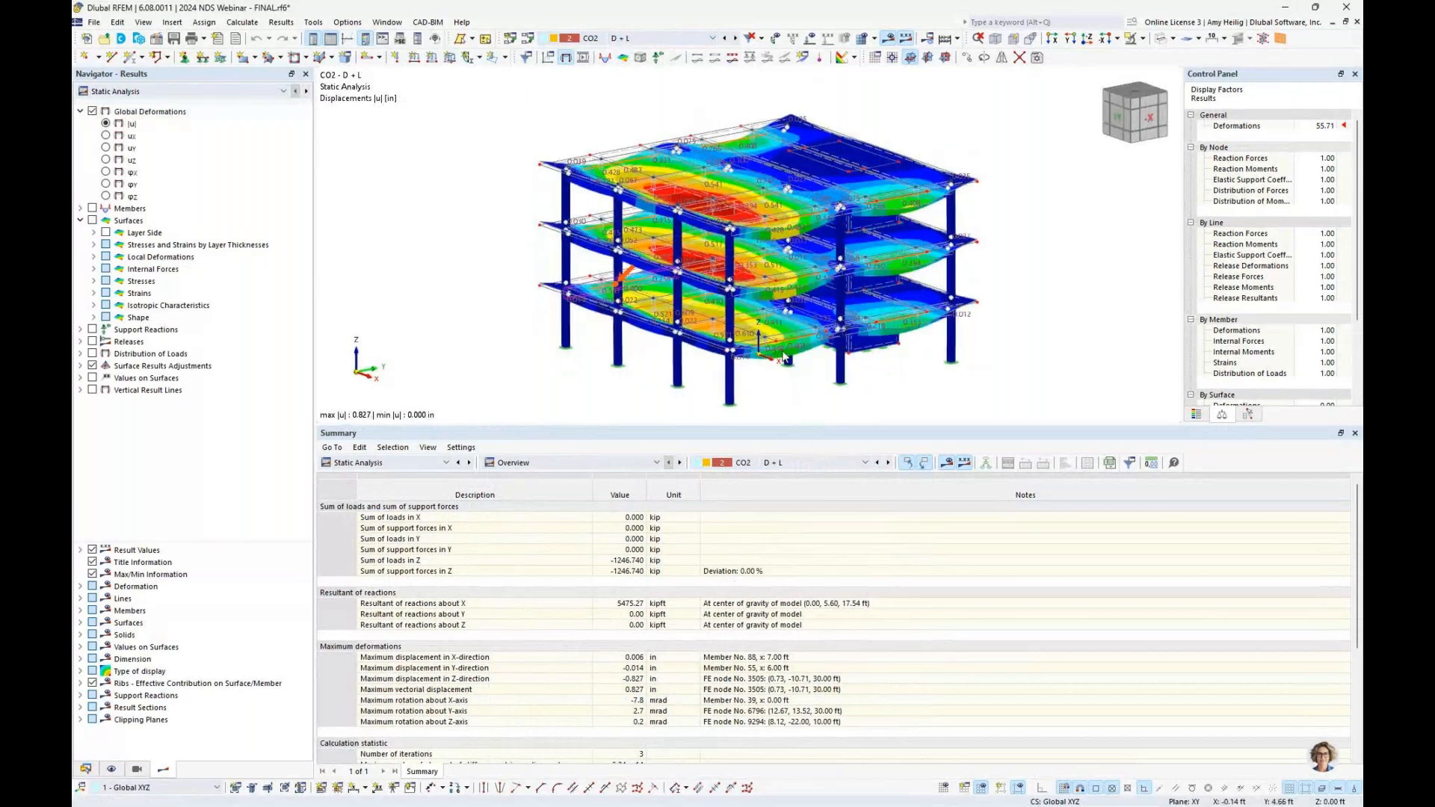
left_click_drag(796, 426, 795, 554)
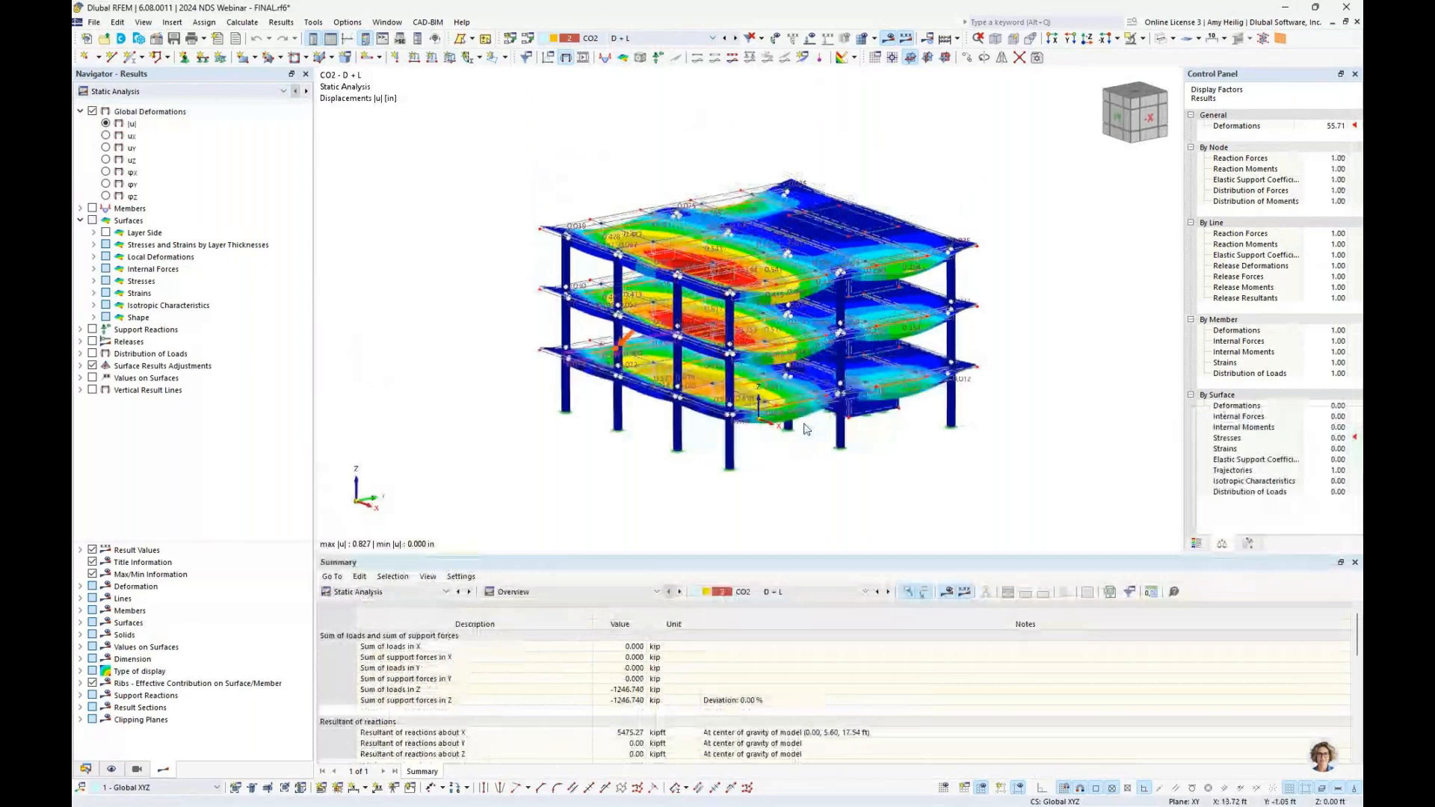
Replace the global deformations with member internal forces, viewing the axial force N and the bending moment My.
scroll(806, 429, "up", 2)
scroll(807, 392, "up", 1)
left_click(80, 112)
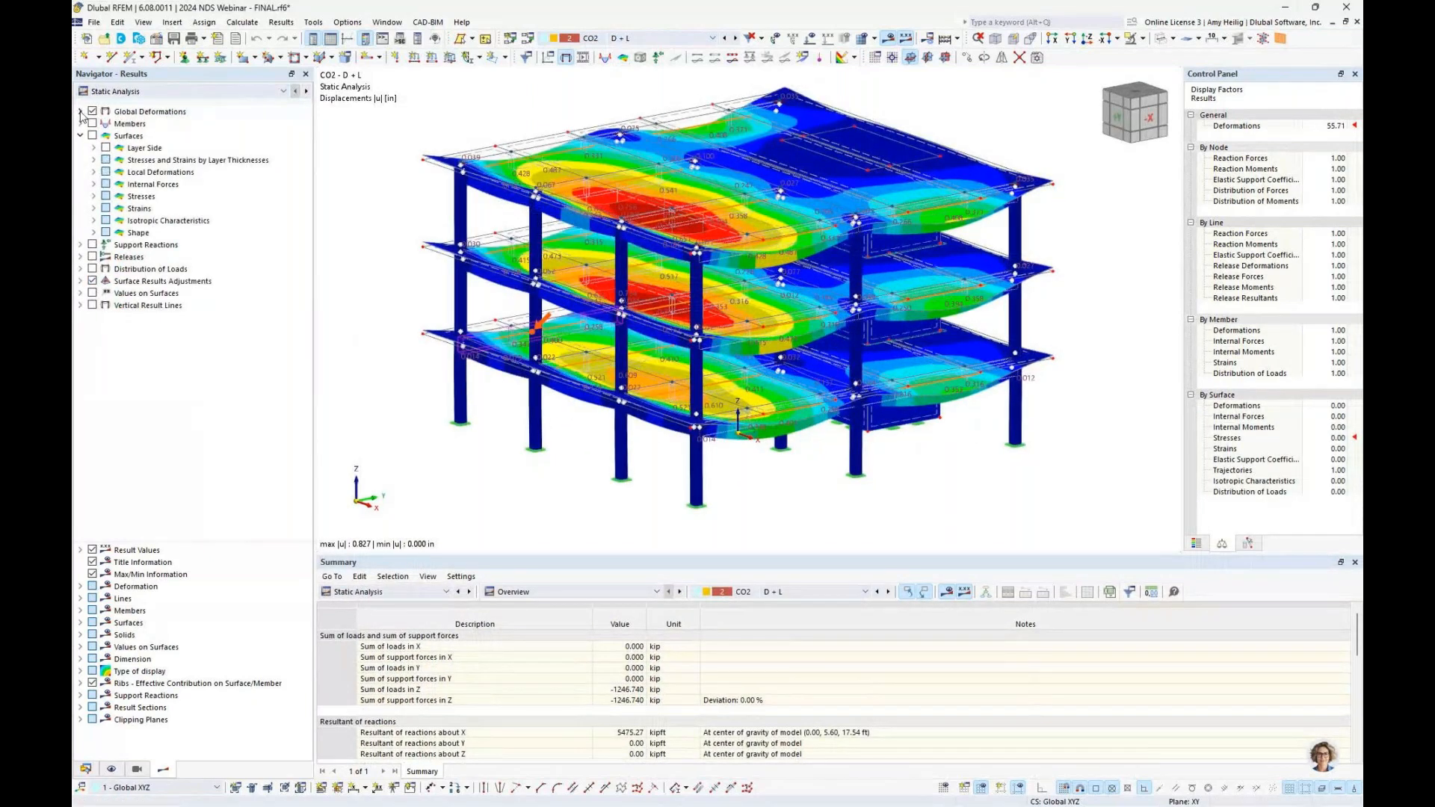
left_click(92, 124)
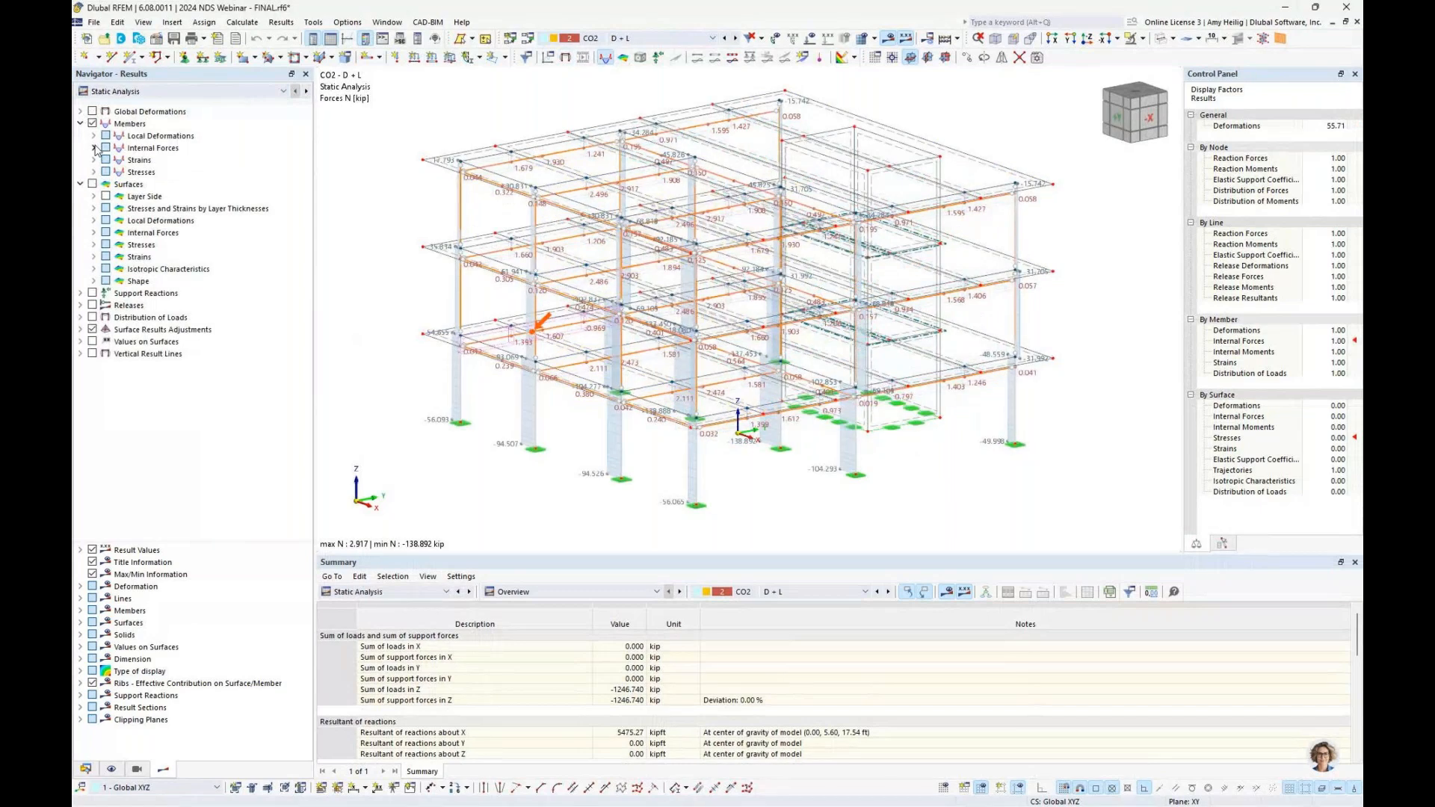
left_click(94, 148)
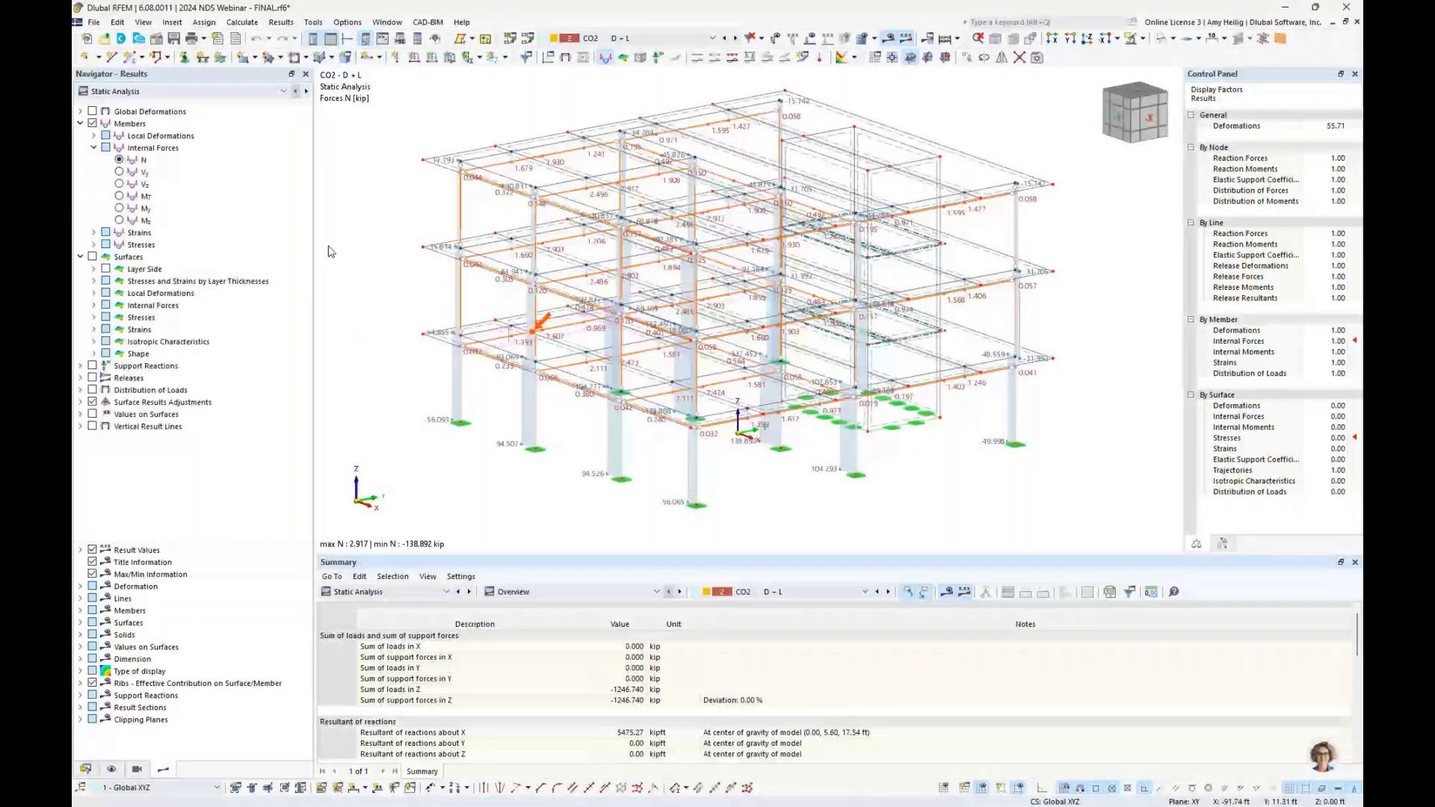
middle_click_drag(628, 465, 666, 468, "ctrl")
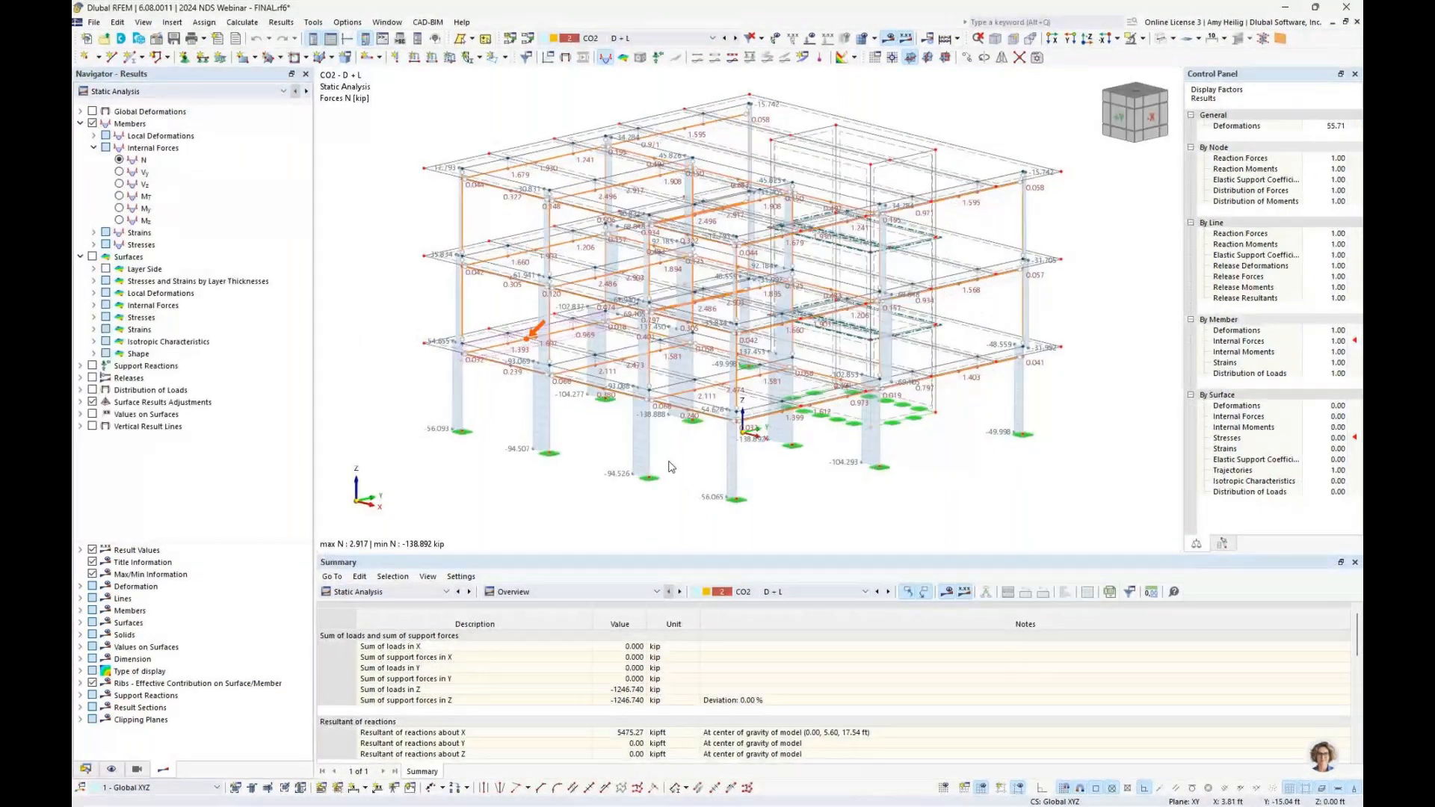
left_click(120, 208)
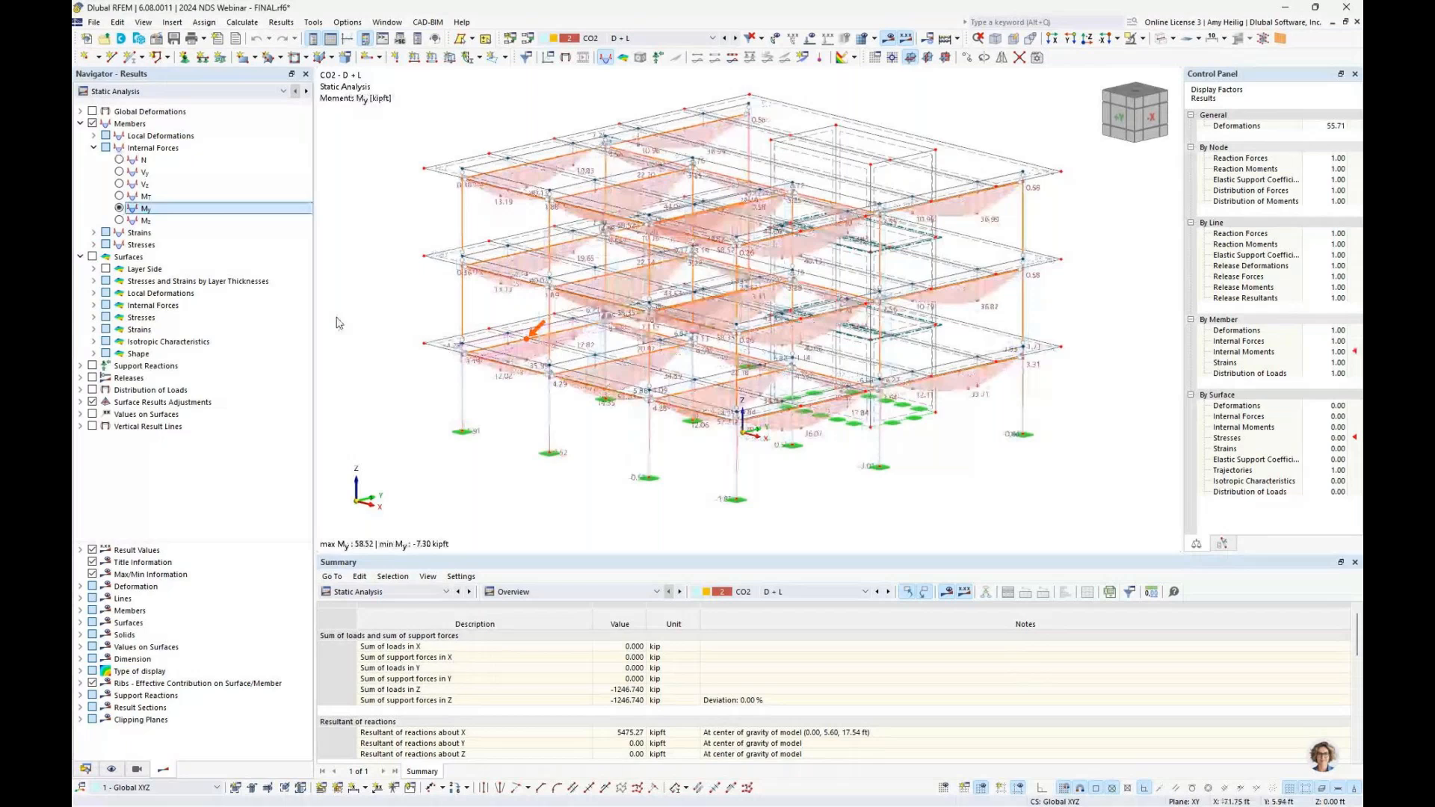
Hide the member results and turn on the surface results of the building.
left_click(80, 124)
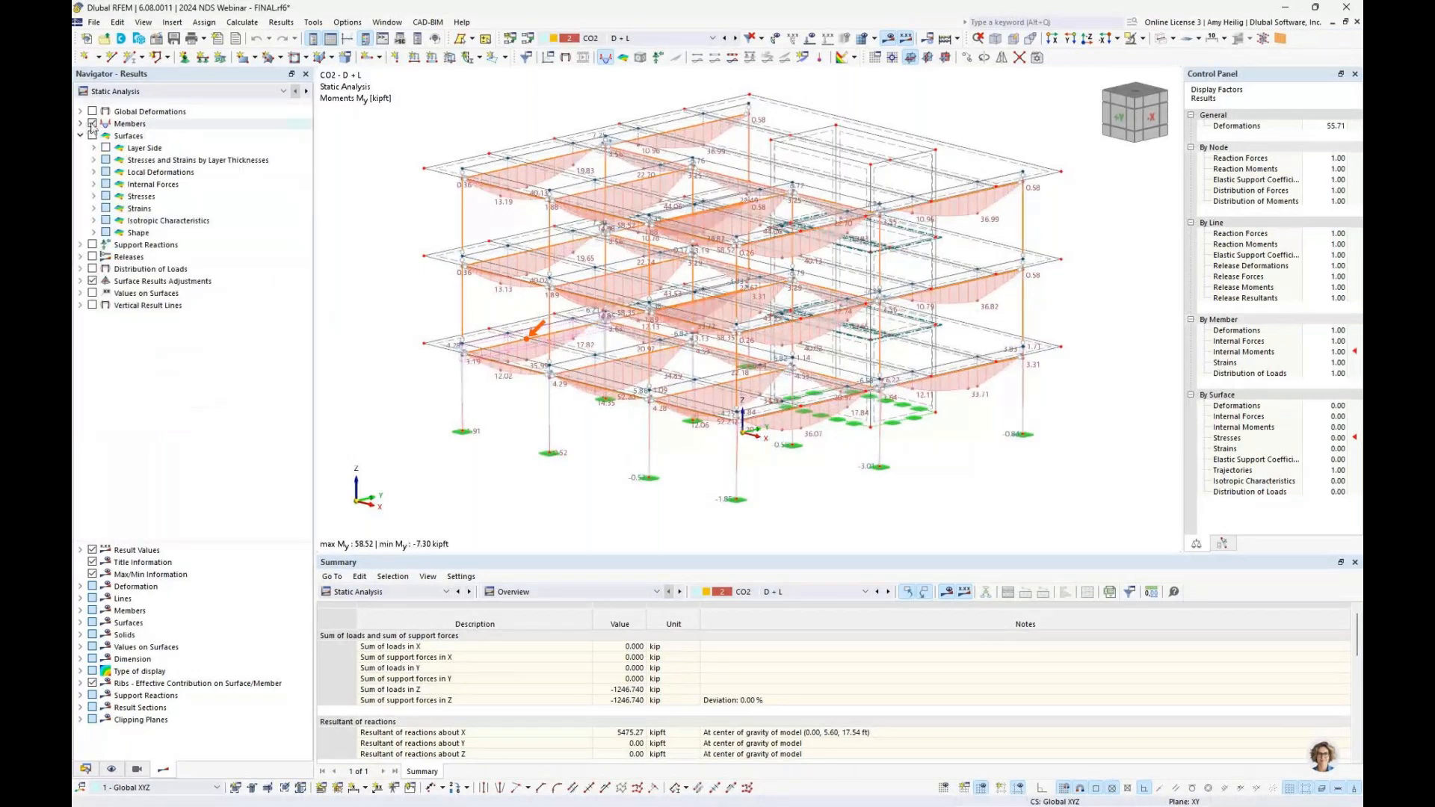
left_click(92, 124)
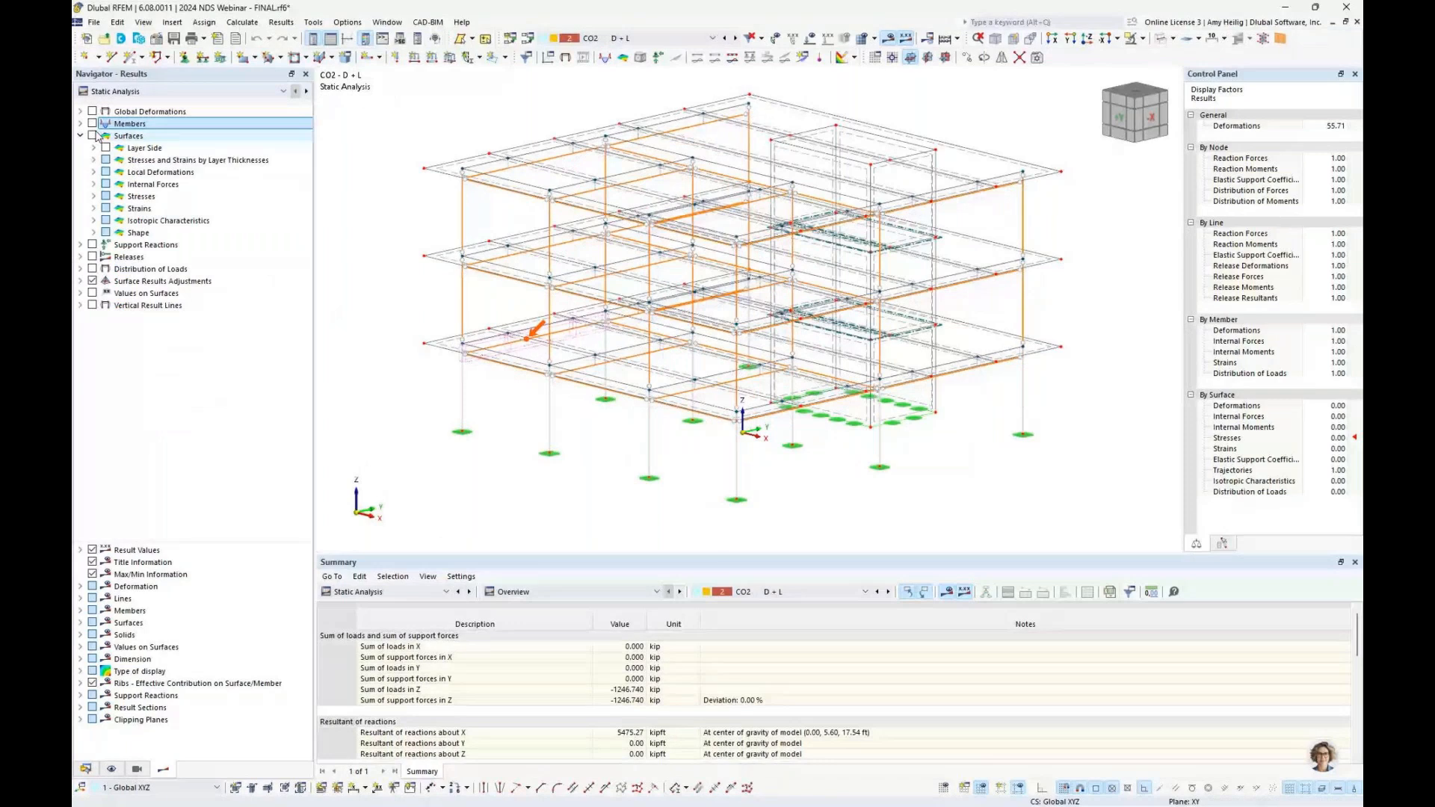
left_click(94, 136)
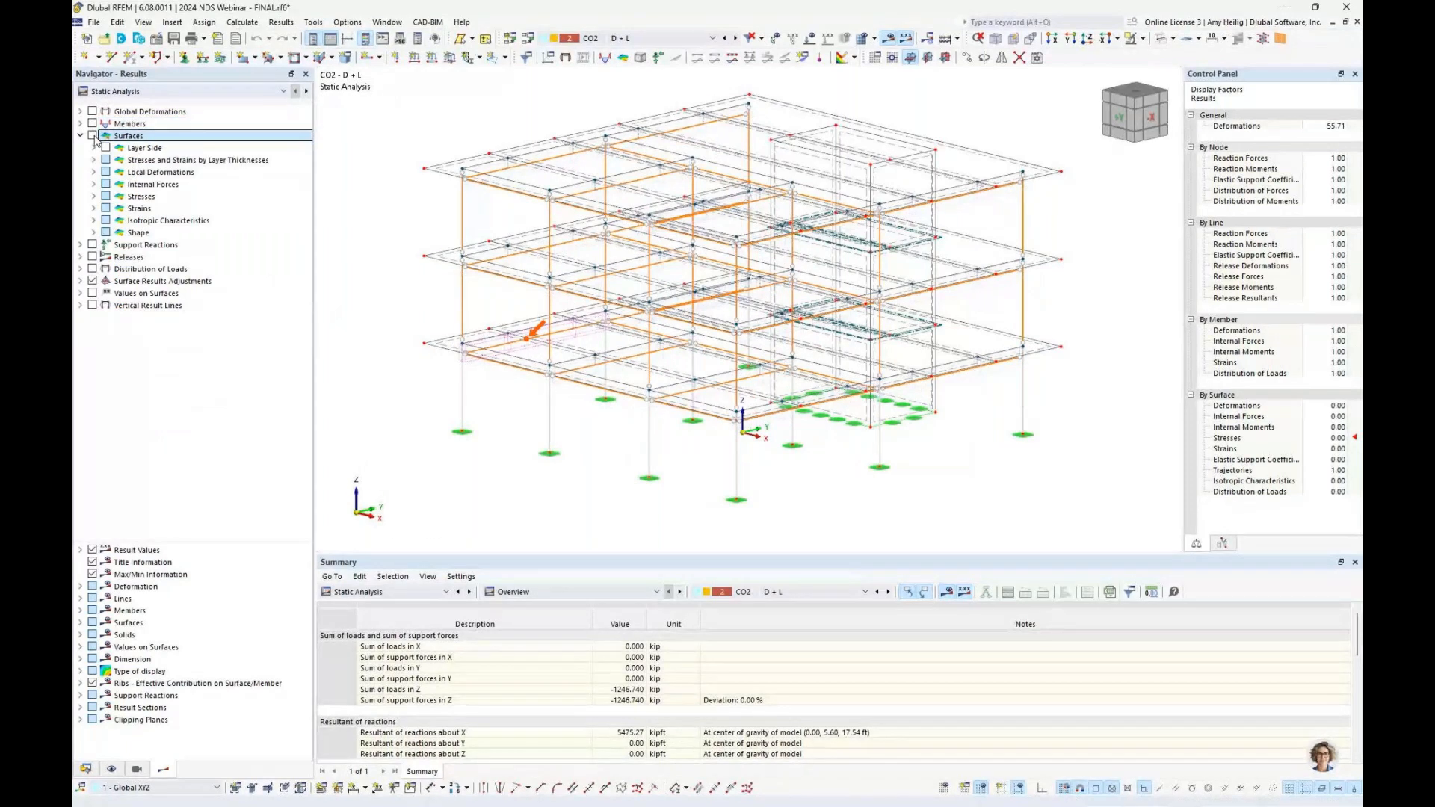
left_click(92, 136)
Expand the surfaces' layer sides, thickness layers and basic stresses, and enable result display by layer side.
left_click(93, 148)
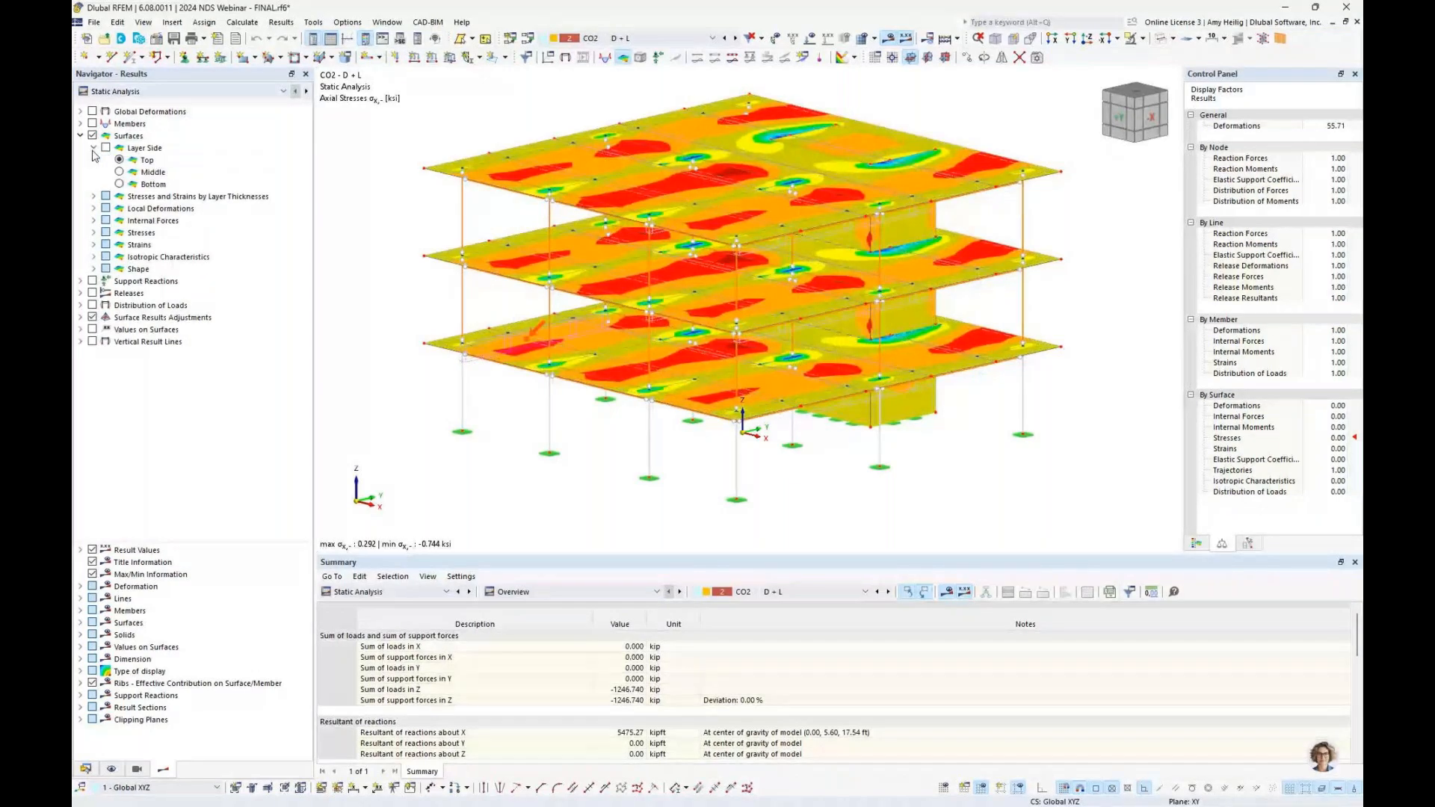
left_click(94, 196)
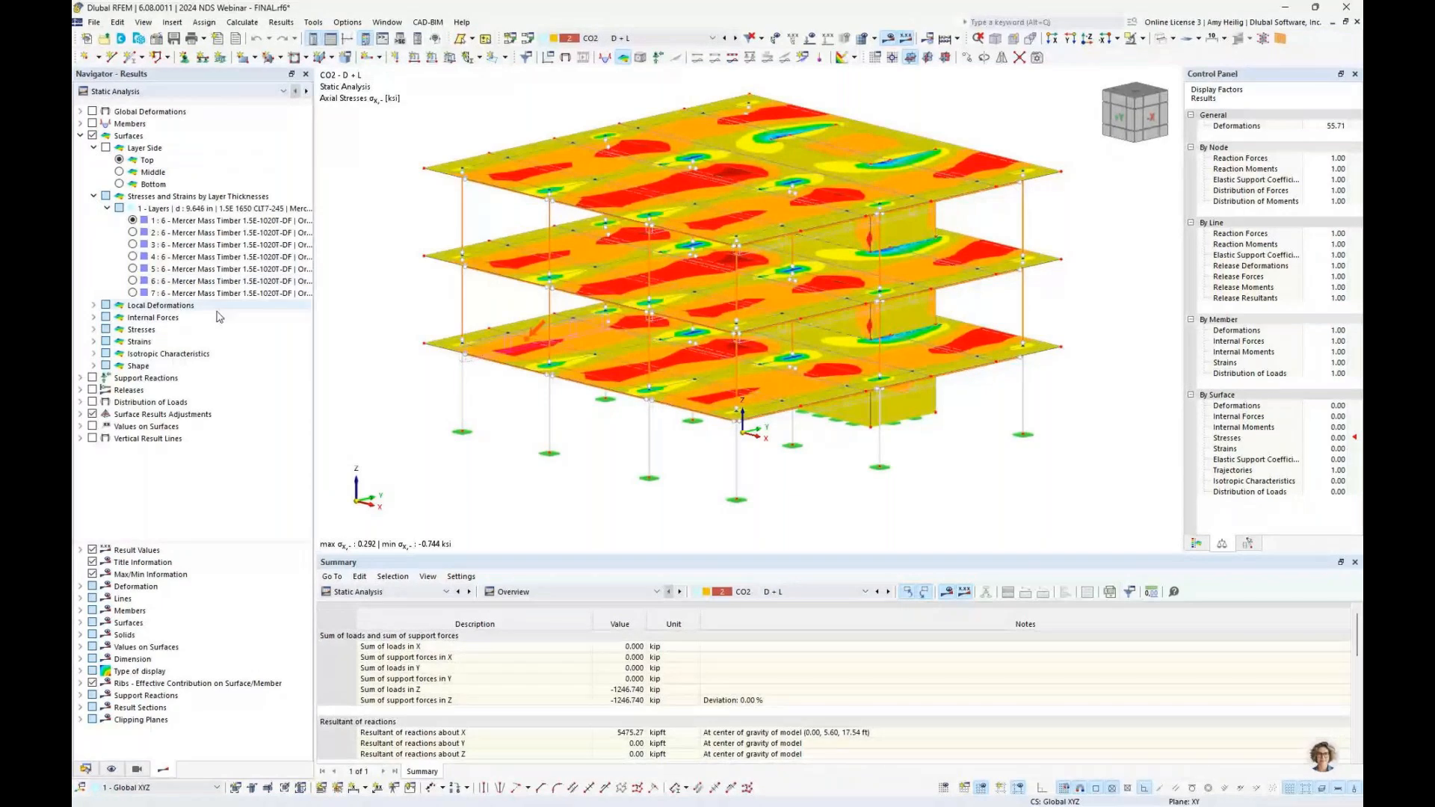
left_click(94, 330)
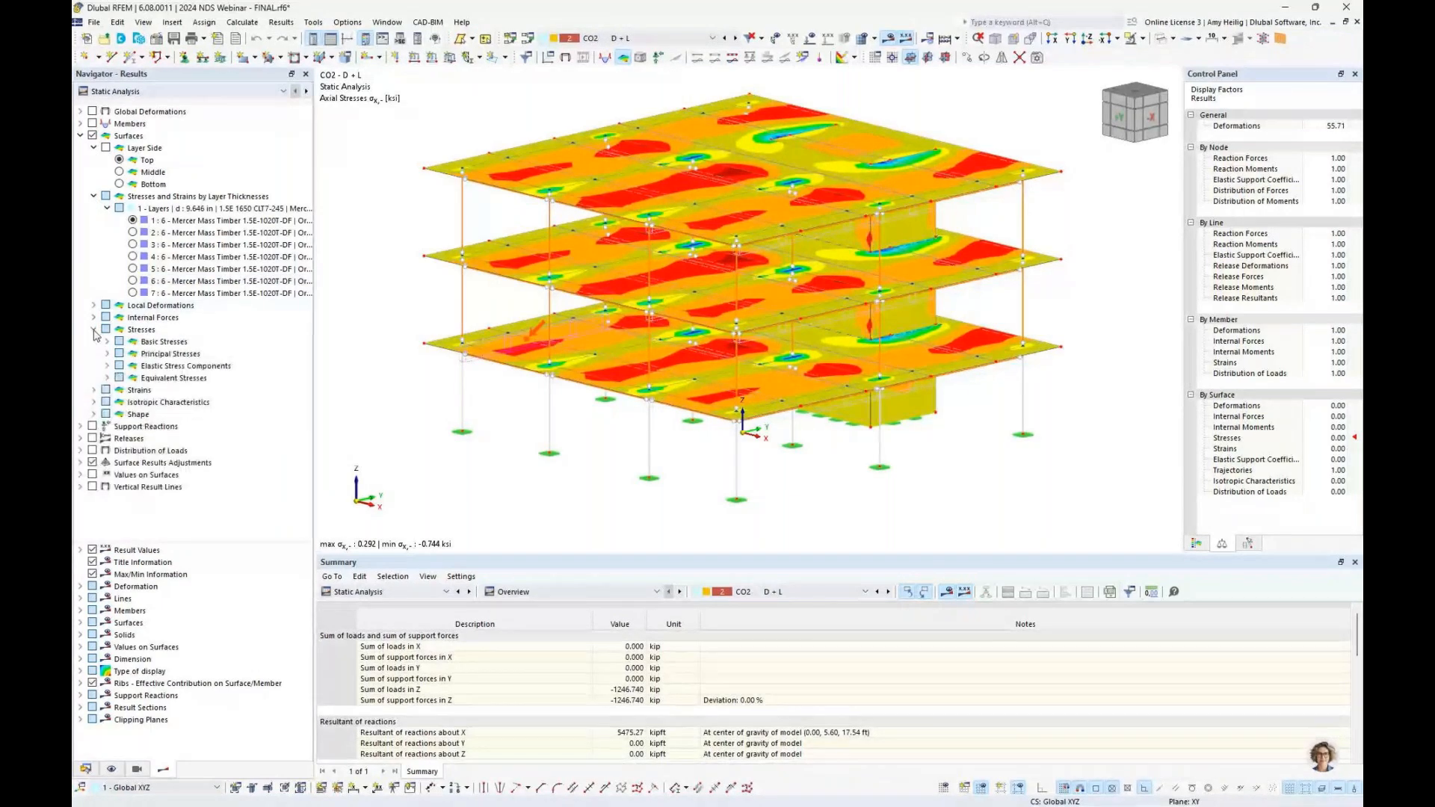
left_click(107, 342)
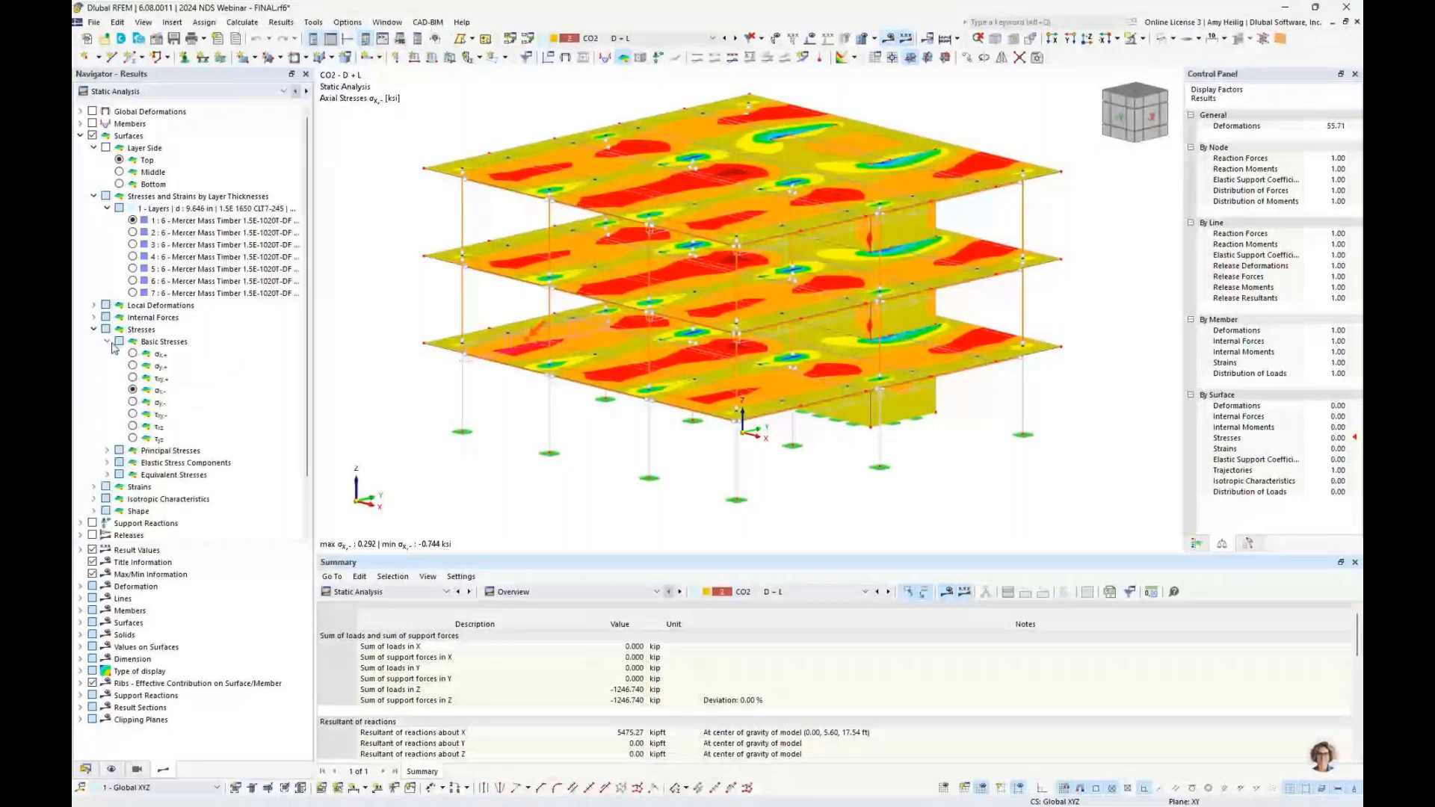
left_click(106, 148)
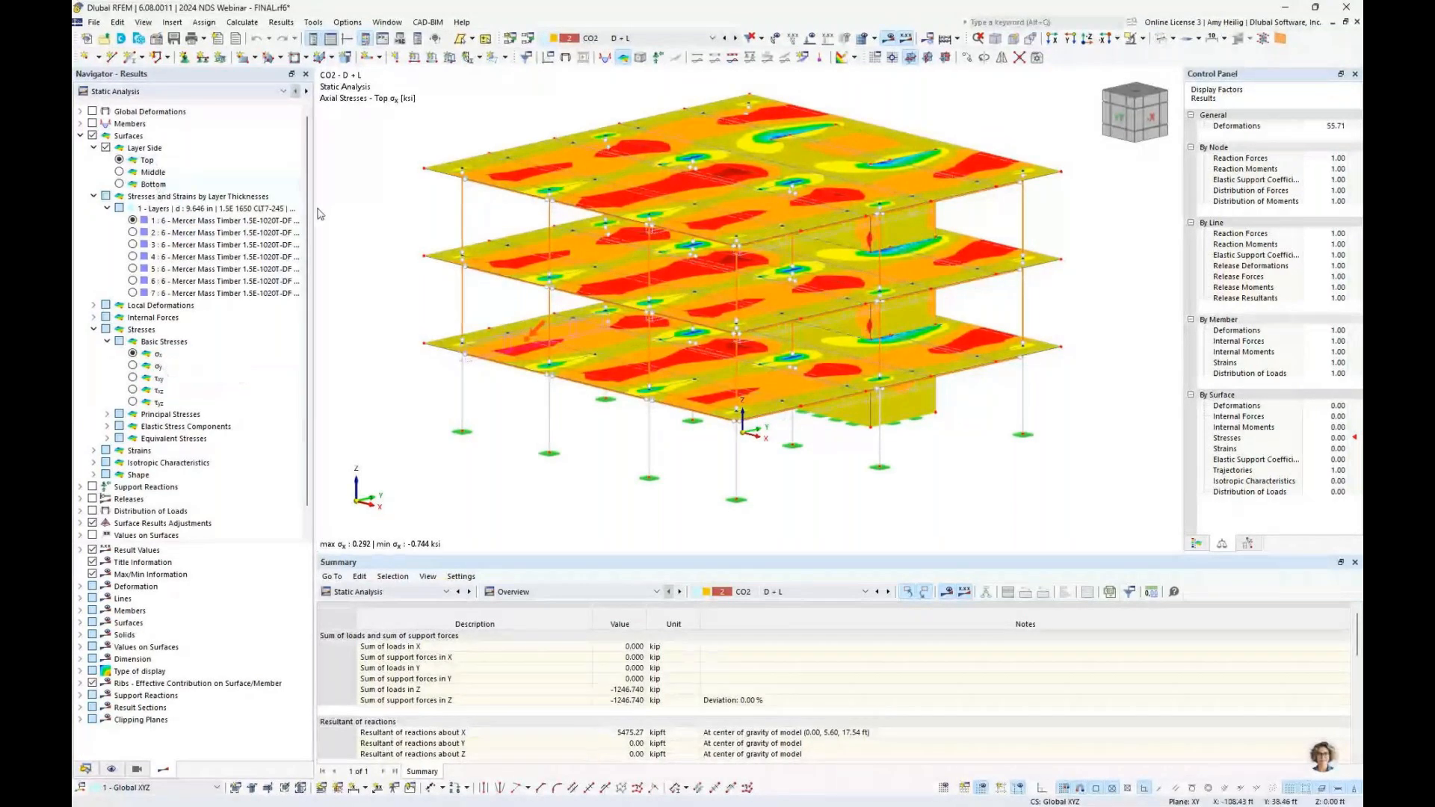
Display the surfaces' basic stress σx for layer 7 on the bottom side, with its color scale shown.
left_click(133, 293)
left_click(120, 185)
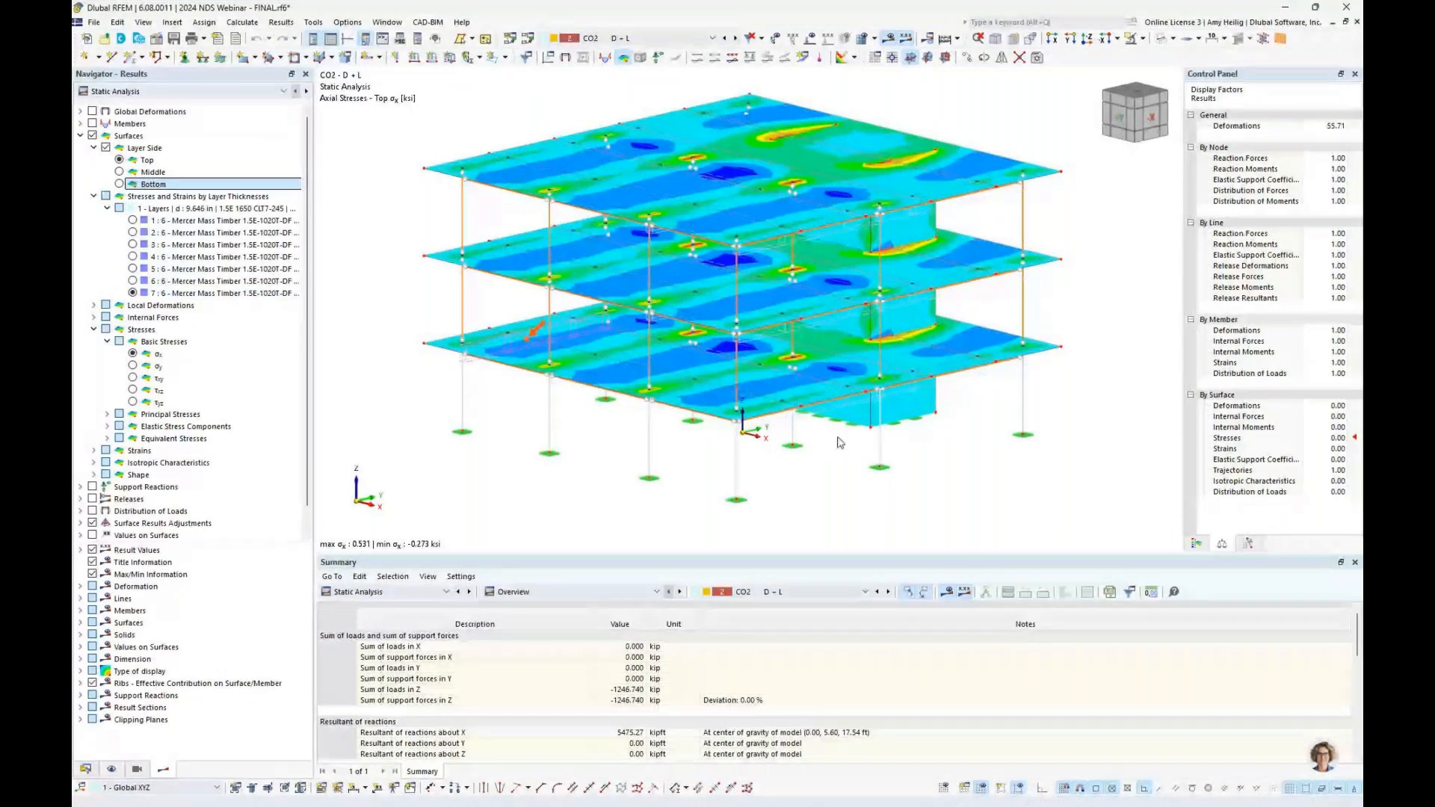
left_click(1196, 546)
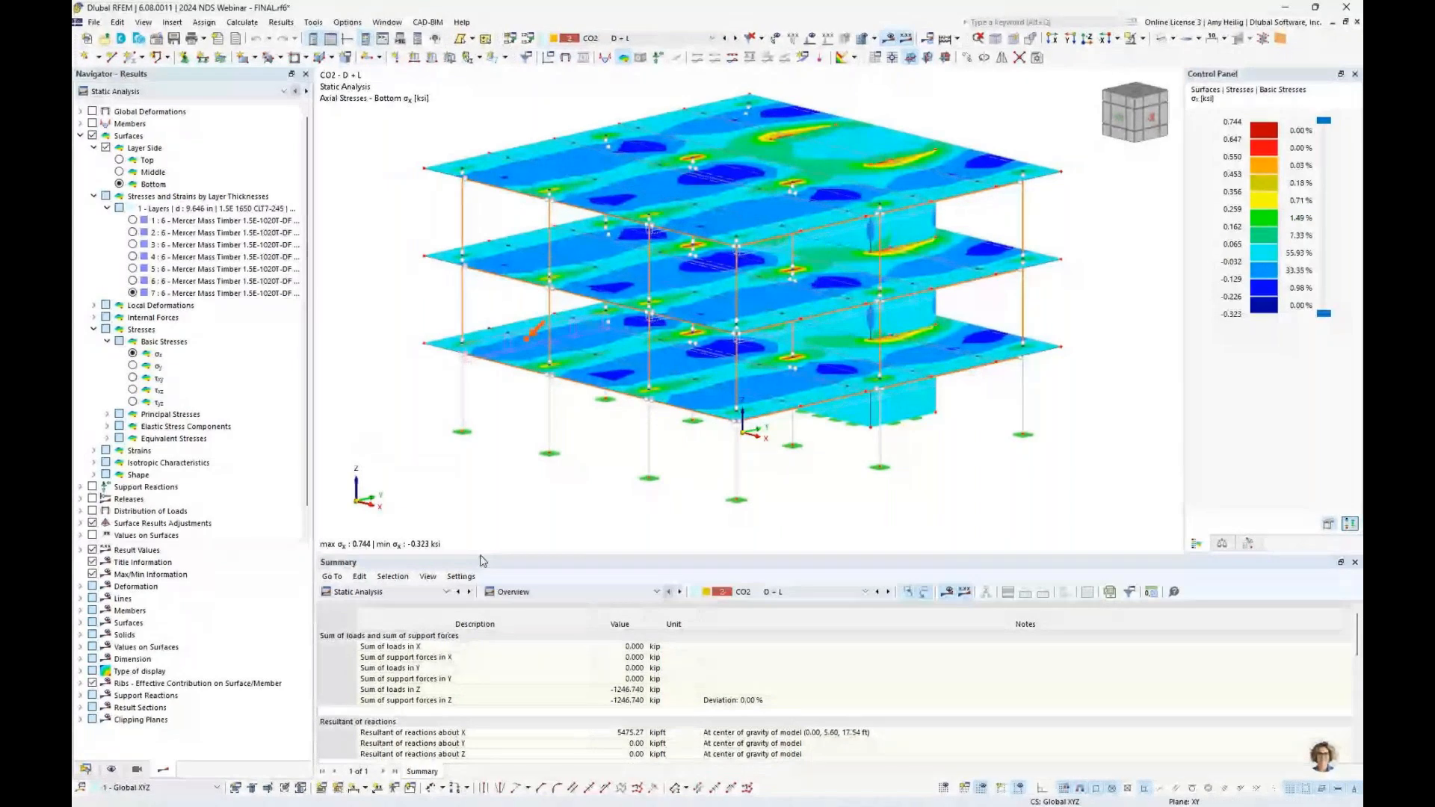
Enlarge the results table and list the static analysis results by surface.
left_click_drag(482, 558, 486, 416)
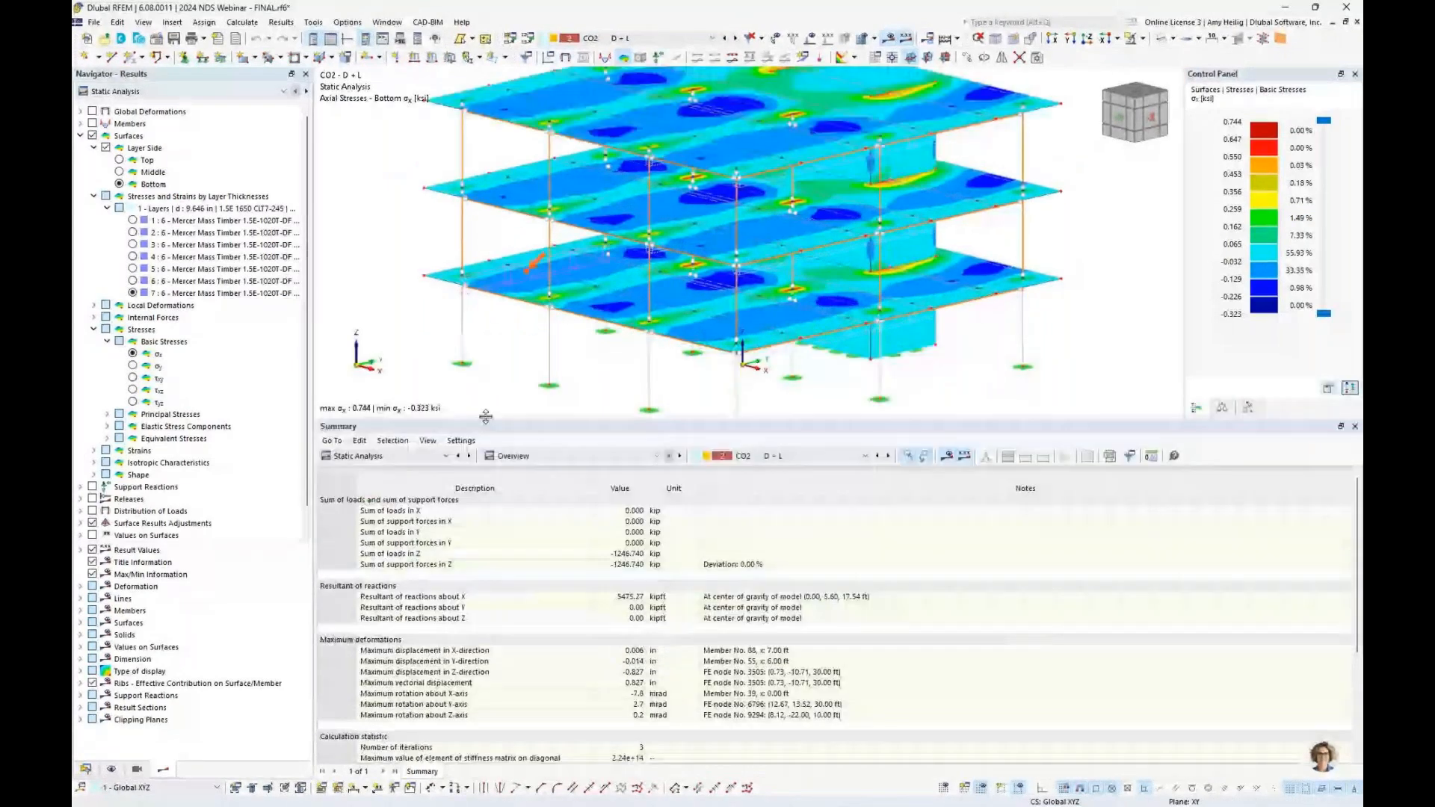
left_click(549, 458)
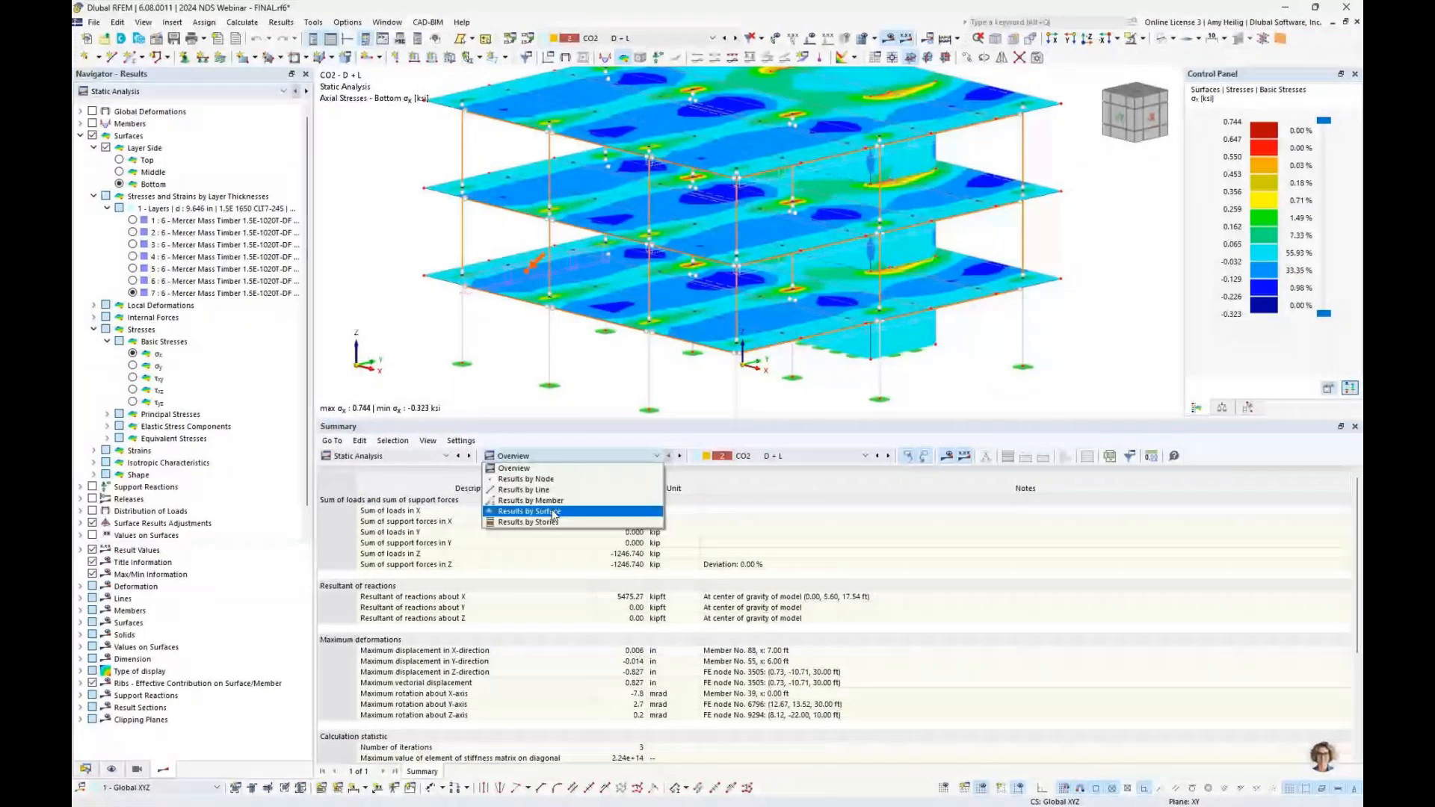
left_click(553, 513)
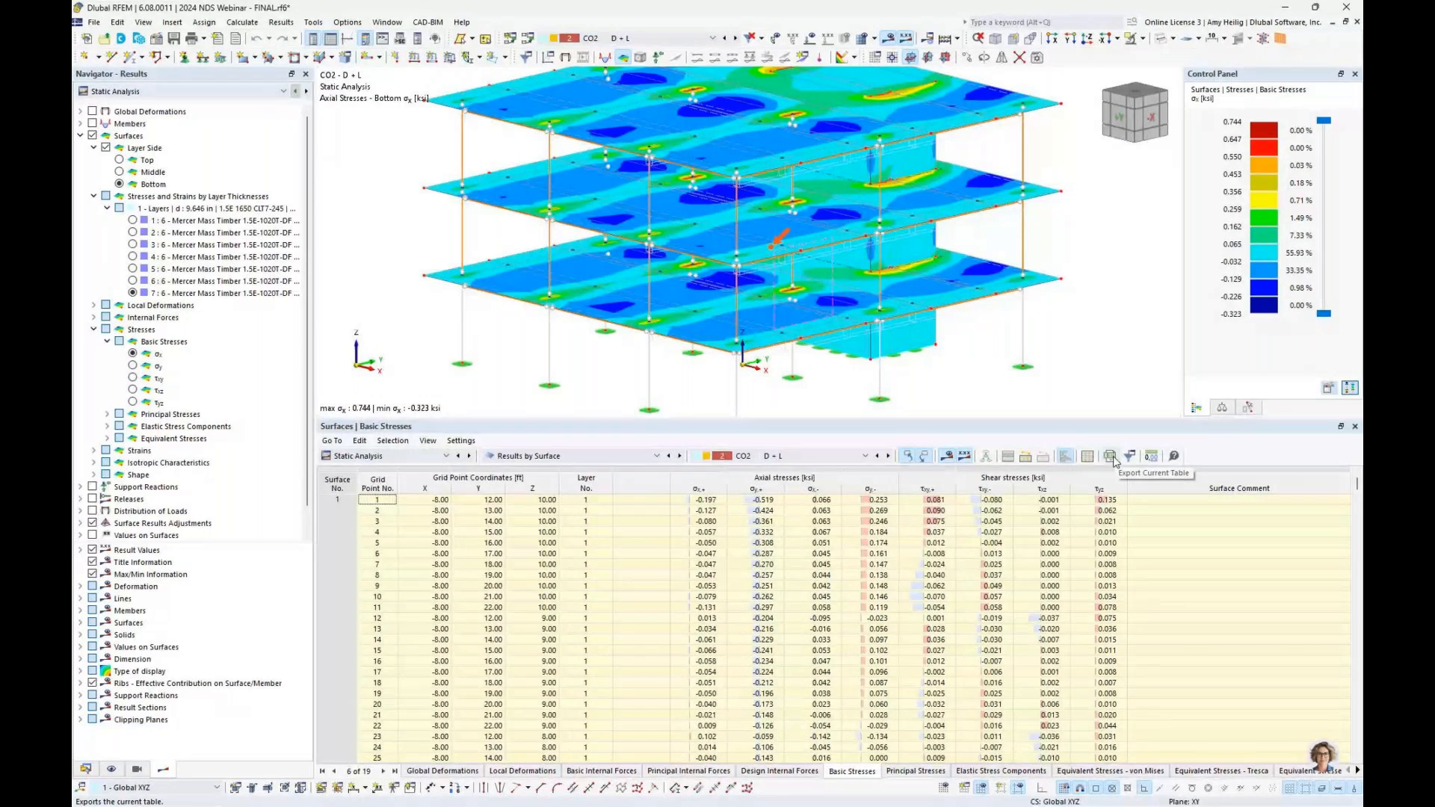
scroll(907, 331, "down", 1)
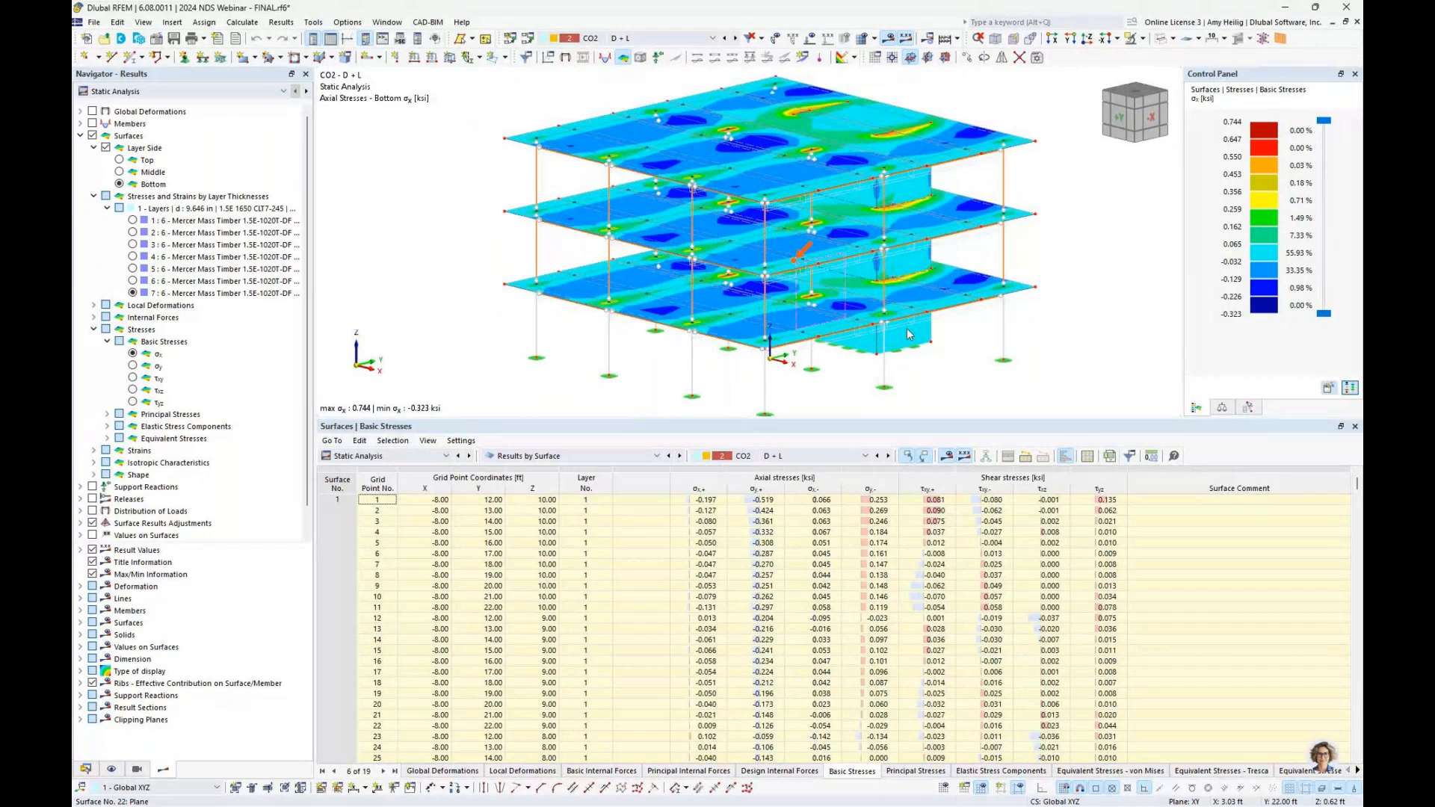
Switch to the PowerPoint slide show and advance to the slide about scheduling an online demo.
key("super+Tab")
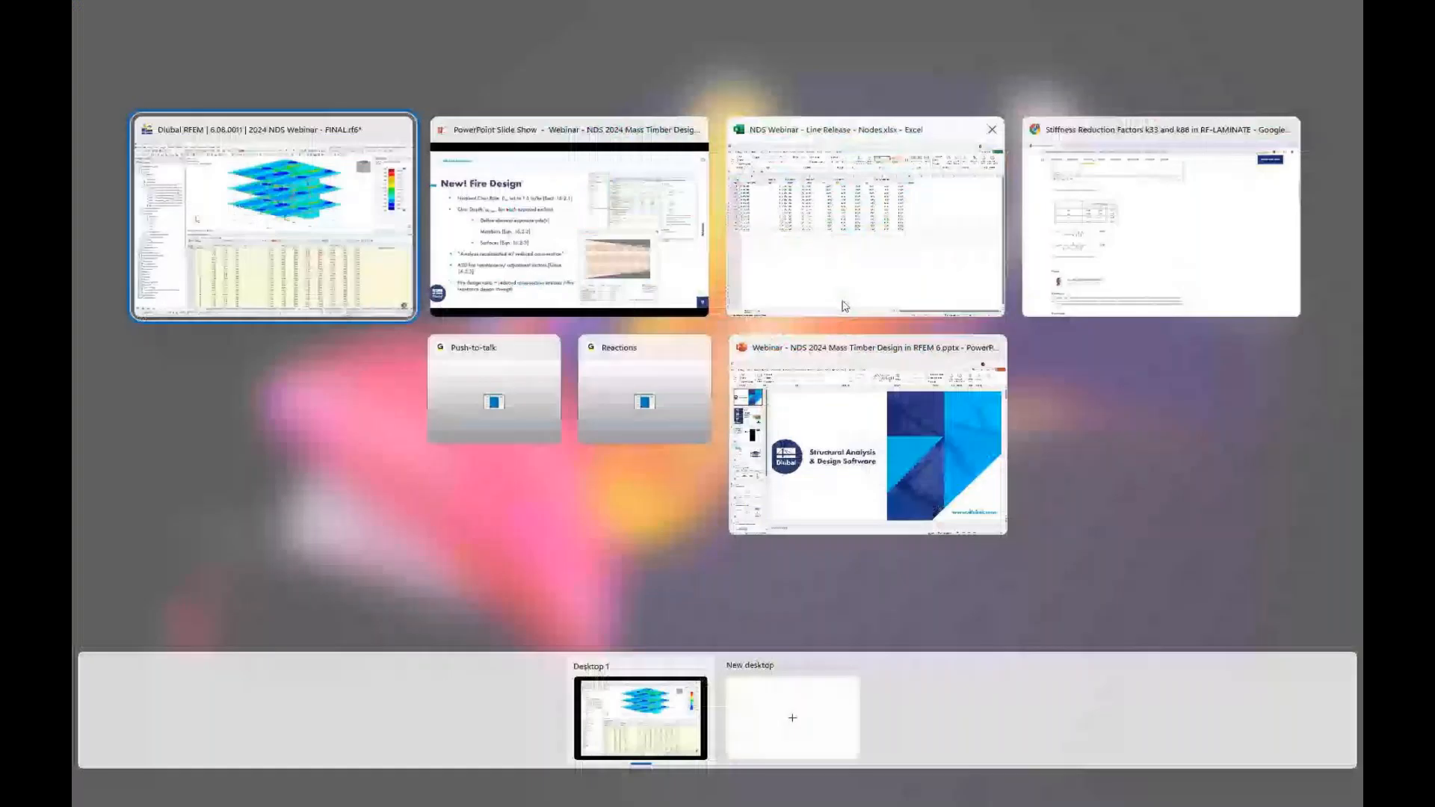
left_click(621, 229)
key("Right")
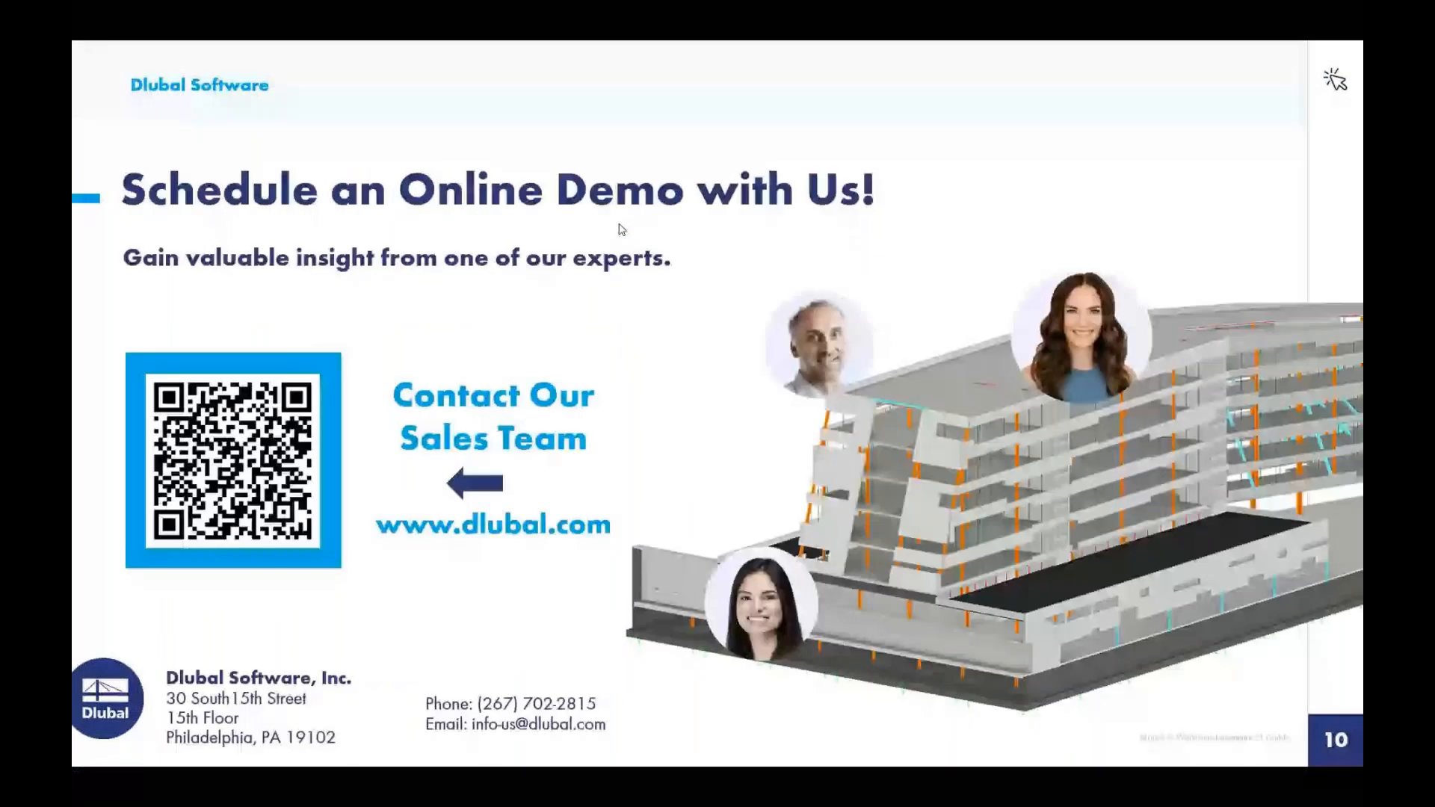